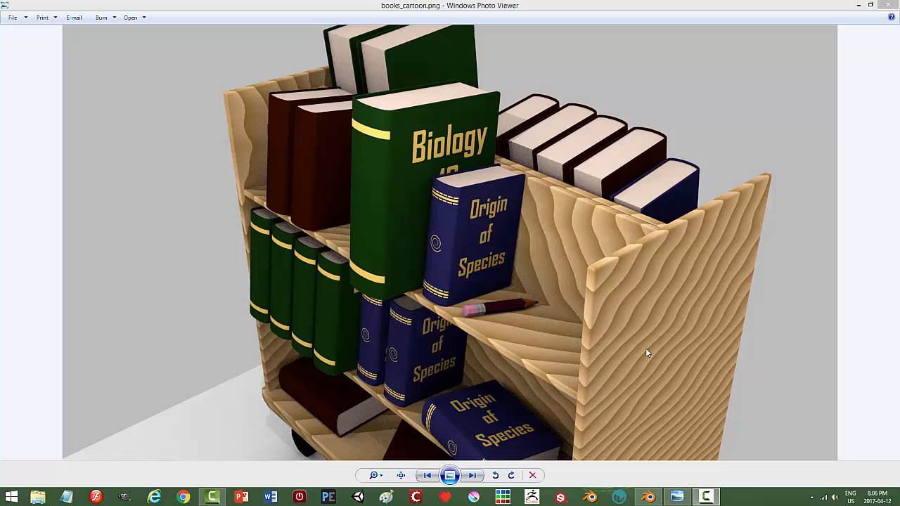
Step: Examine the bookshelf reference render books_cartoon.png in Windows Photo Viewer and return to Blender
click(649, 497)
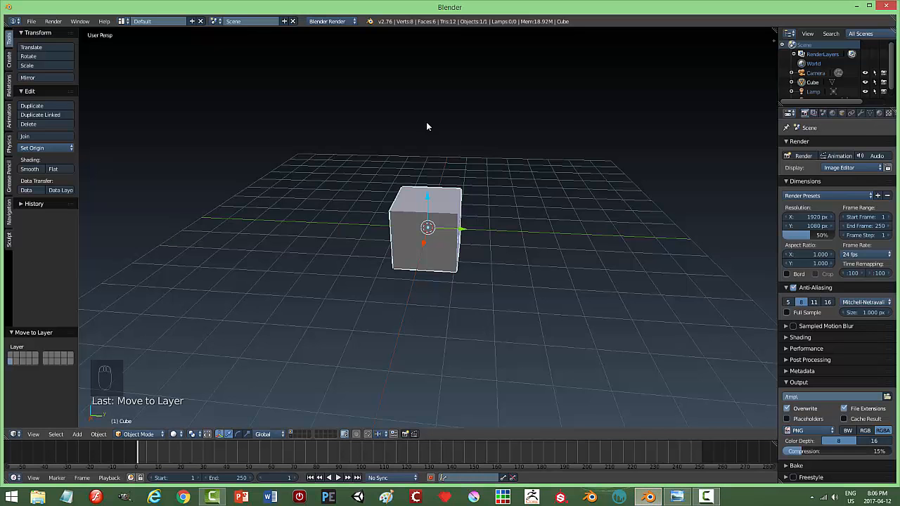
click(676, 497)
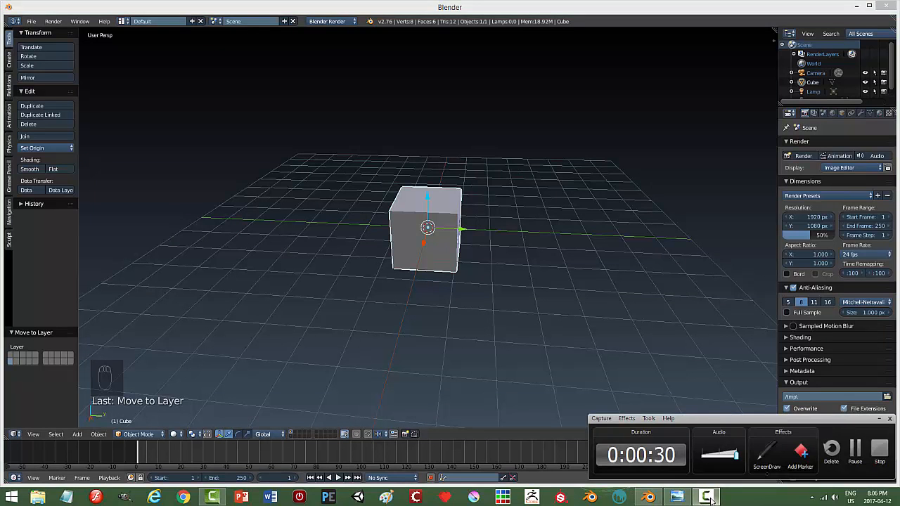
click(677, 499)
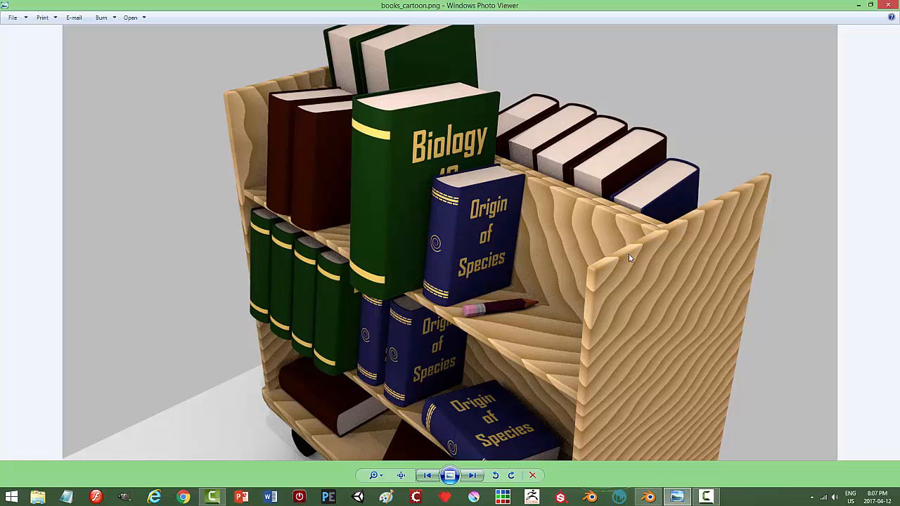
click(648, 497)
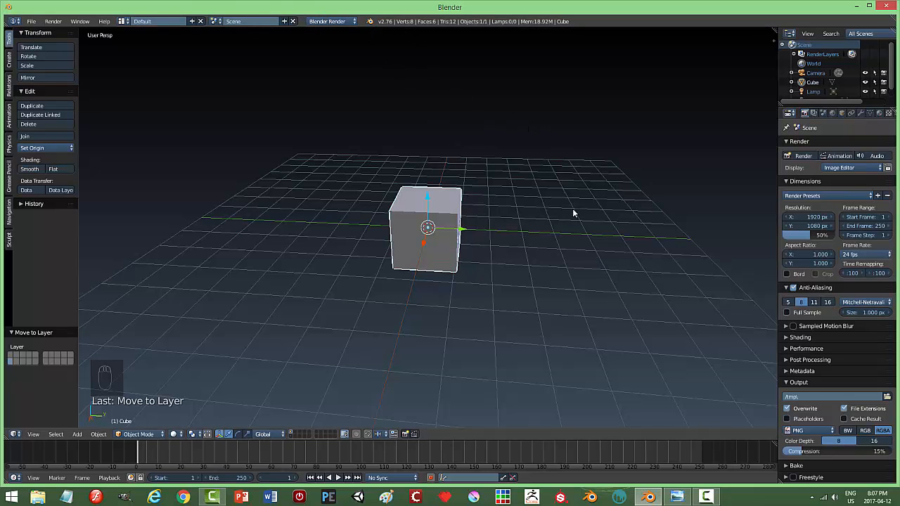
Step: Check the layer holding the lamps and camera, and return to the layer with the cube
middle_drag(573, 208, 546, 222)
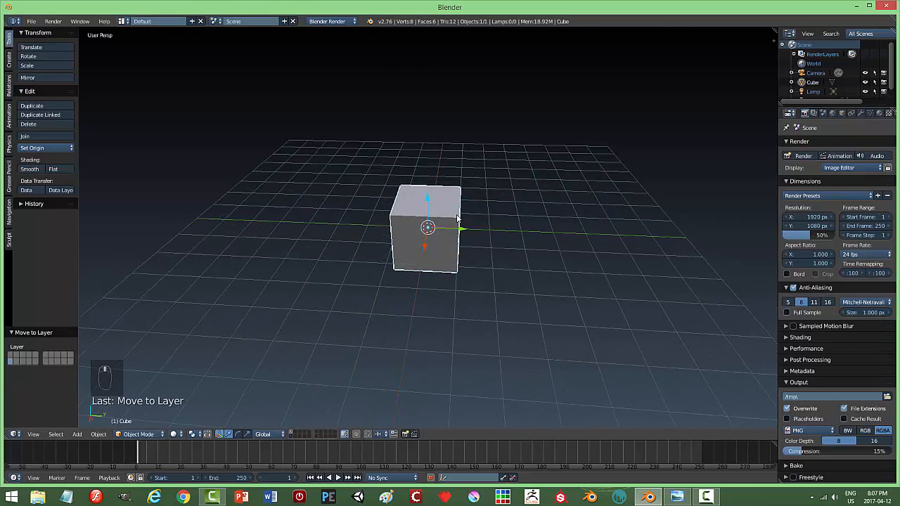
click(292, 435)
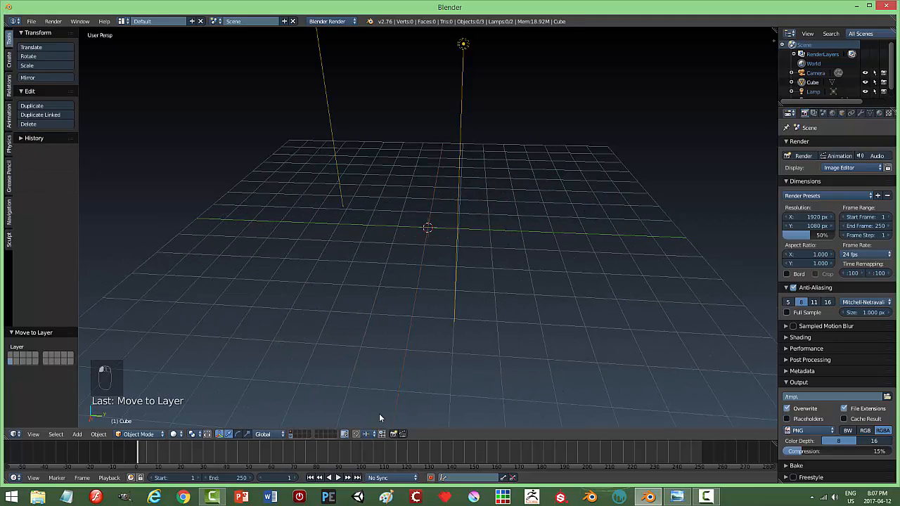
click(292, 433)
middle_drag(511, 306, 520, 290)
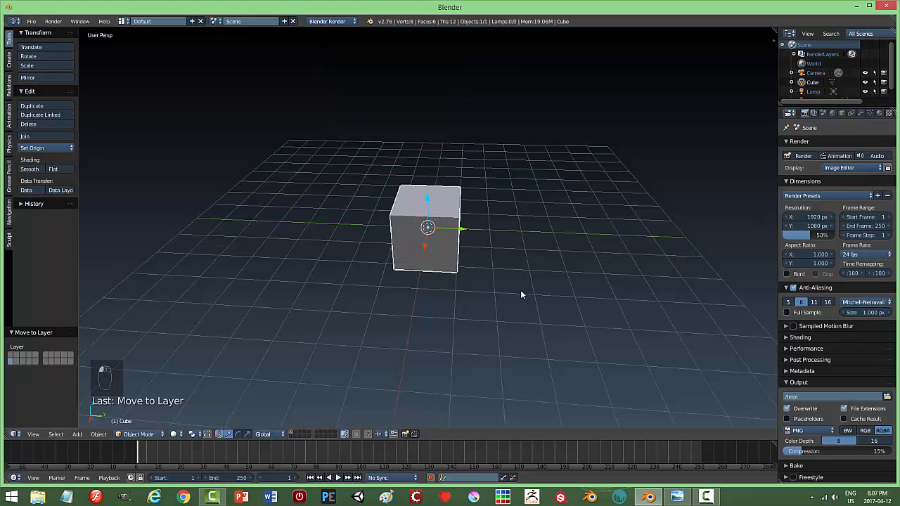
Step: Flatten the default cube along the Z axis to about 0.27 of its height
key(a)
key(z)
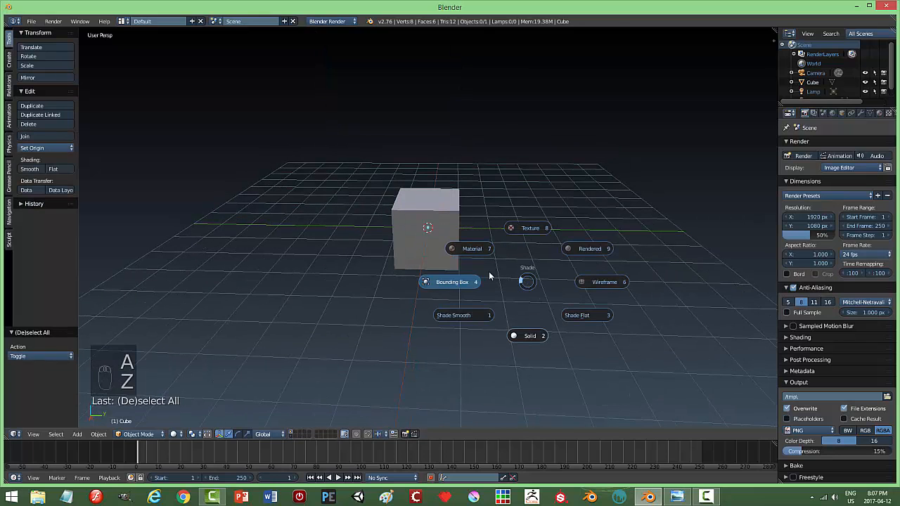
key(Escape)
click(457, 263)
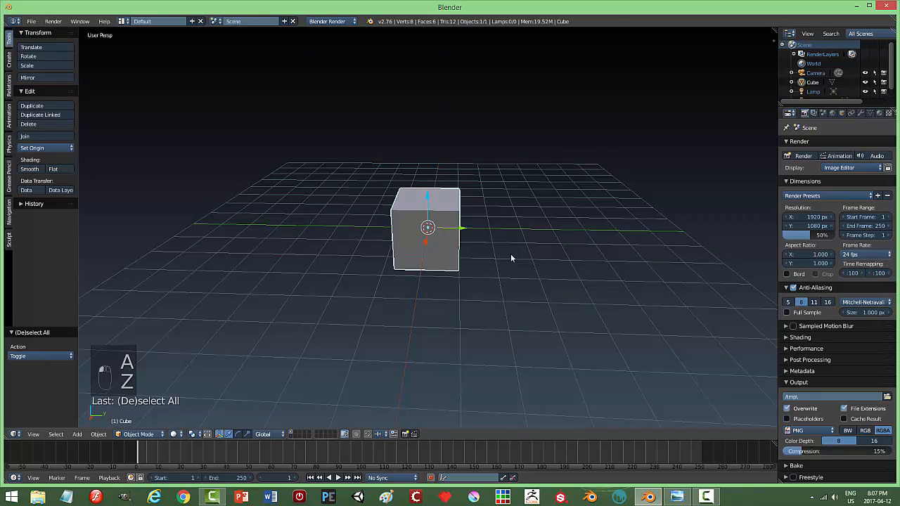
key(s)
key(z)
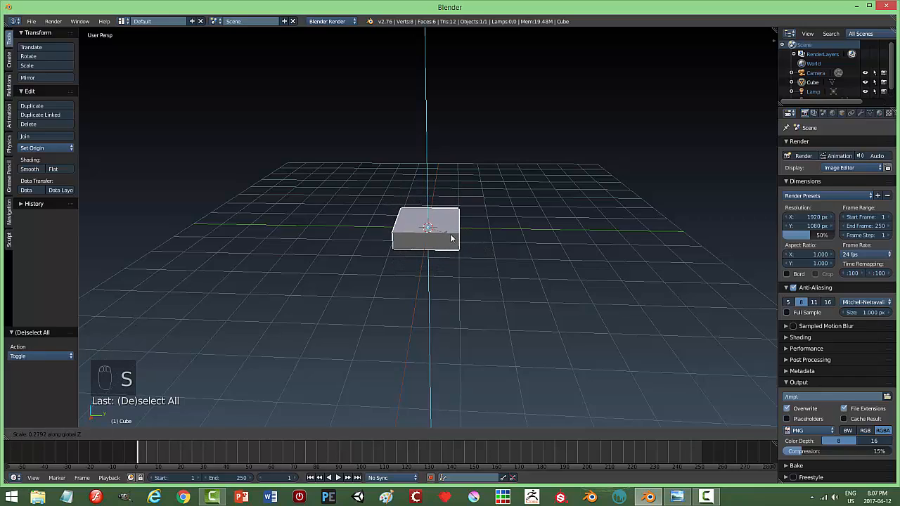
click(478, 219)
middle_drag(478, 220, 484, 261)
Step: Switch to the top view and delete the flattened cube
key(KP_7)
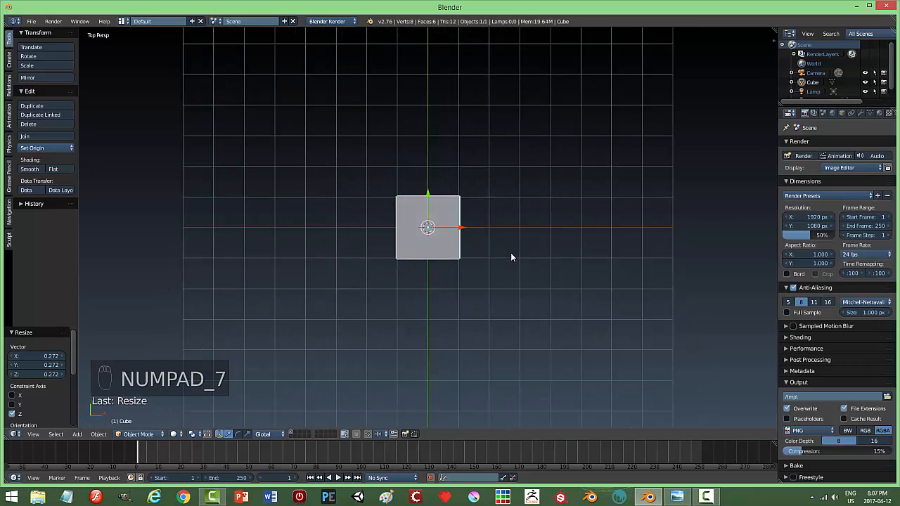
scroll(511, 257, up, 1)
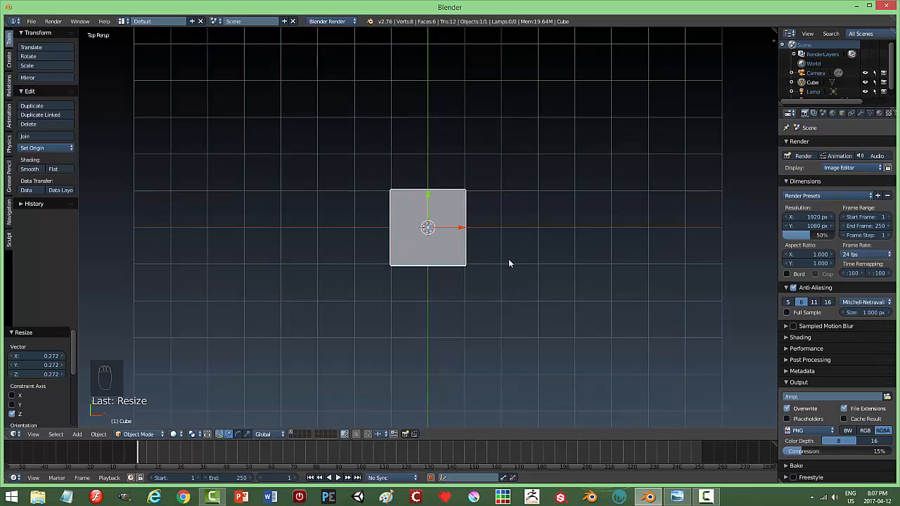
key(s)
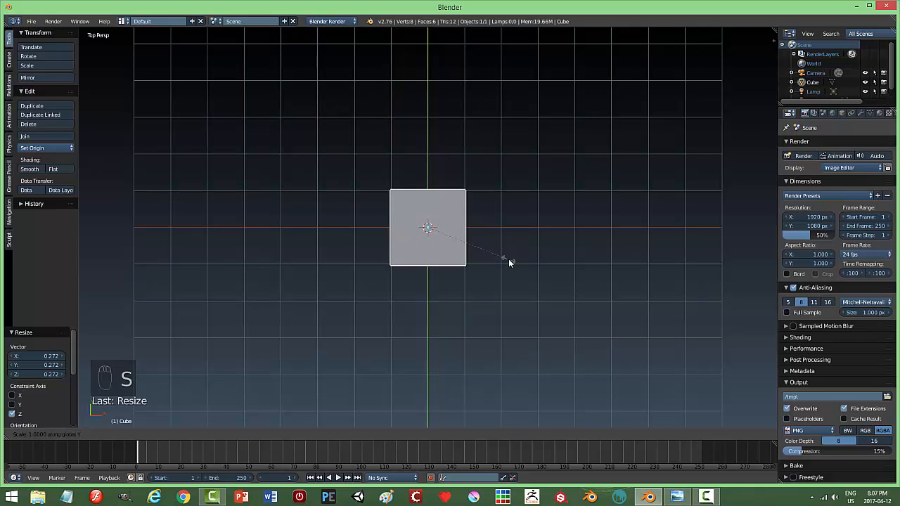
right_click(516, 271)
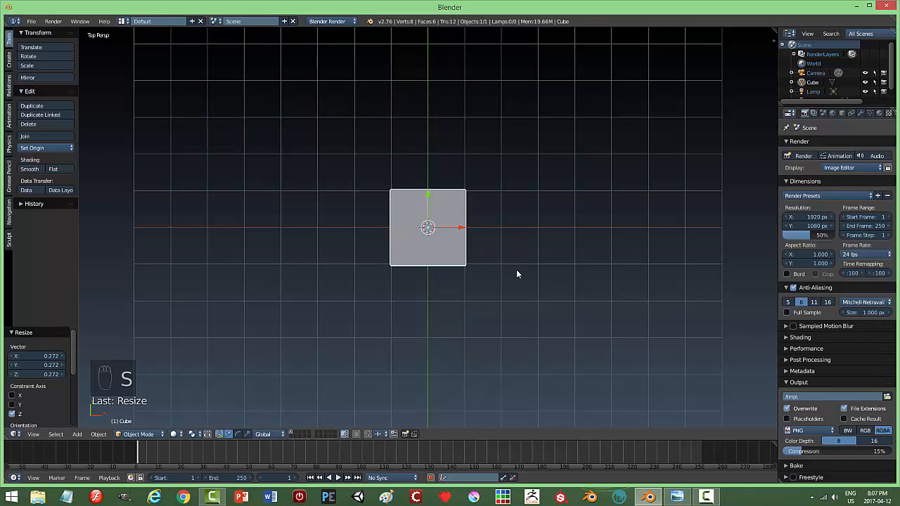
key(x)
click(468, 267)
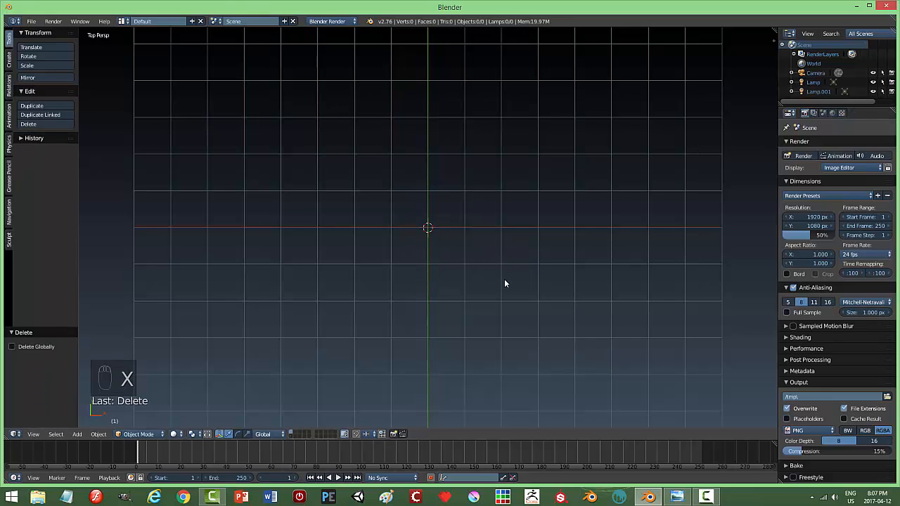
key(shift+a)
mouse_move(508, 281)
click(533, 289)
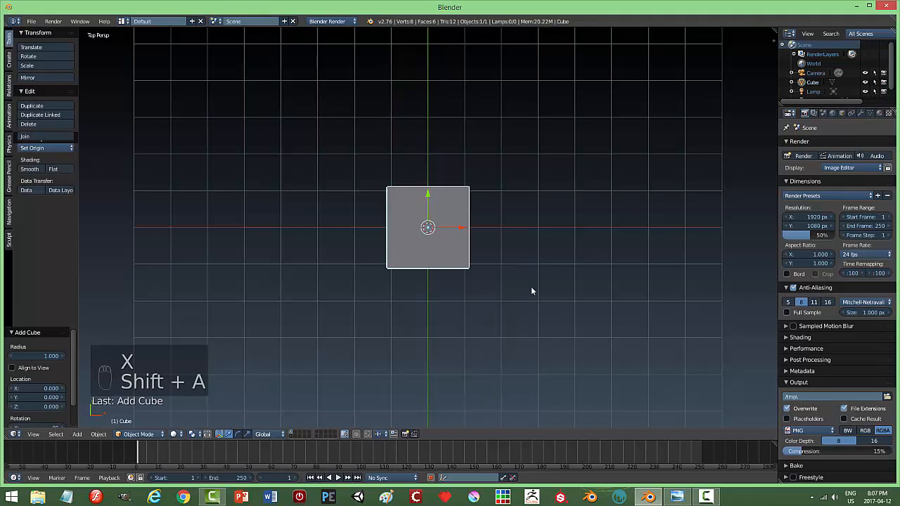
key(x)
click(531, 286)
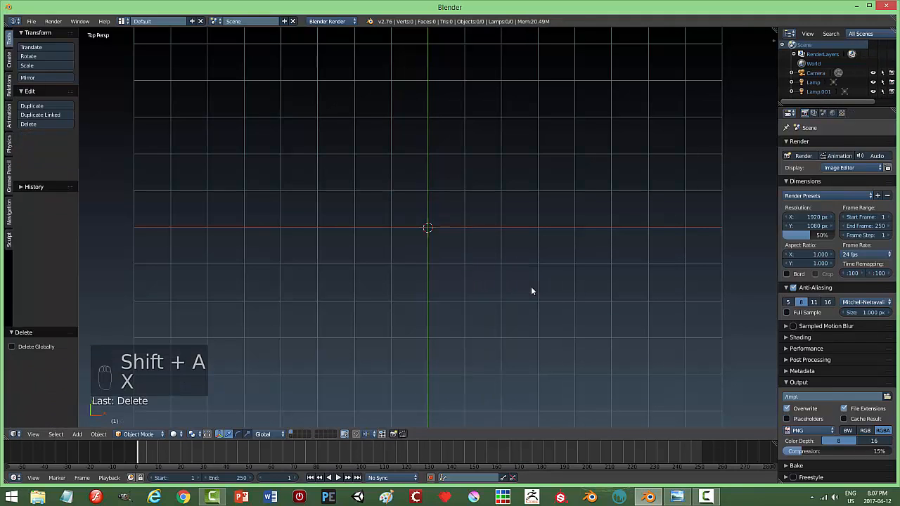
Step: Add a mesh circle with 32 vertices and a radius of 1 at the origin
key(shift+a)
mouse_move(532, 289)
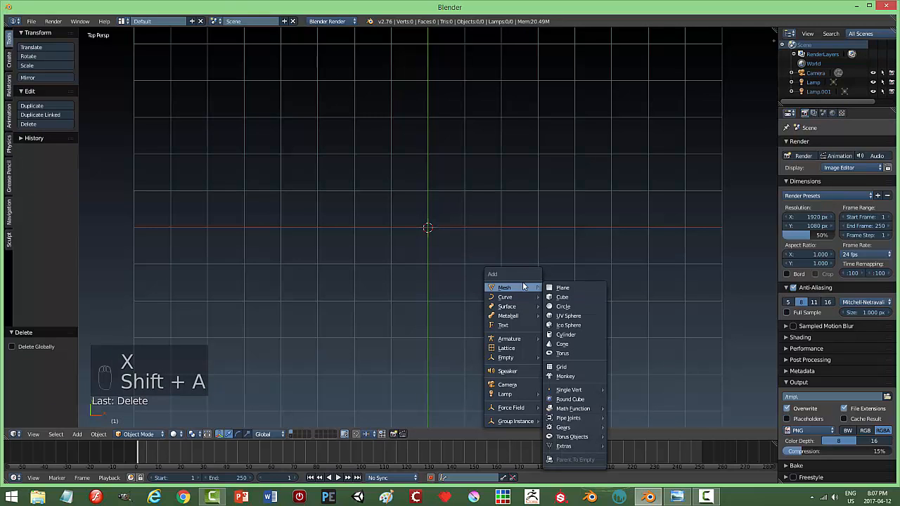
click(563, 307)
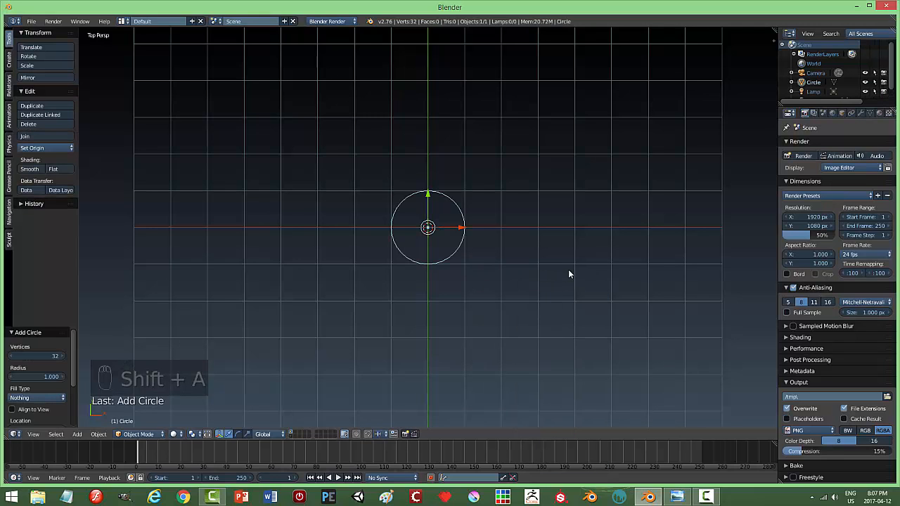
Step: In Edit Mode, delete the circle's vertices on the positive X side to leave a half circle
key(Tab)
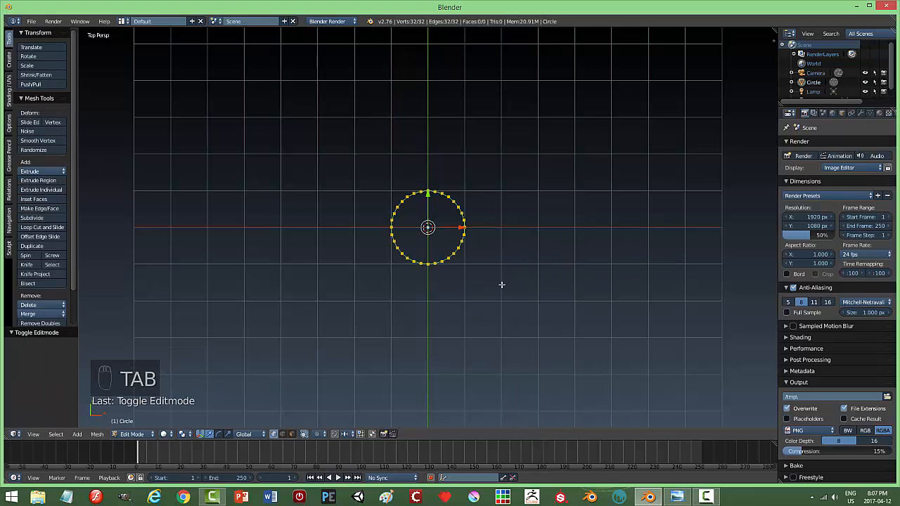
key(a)
key(a)
key(ctrl+Tab)
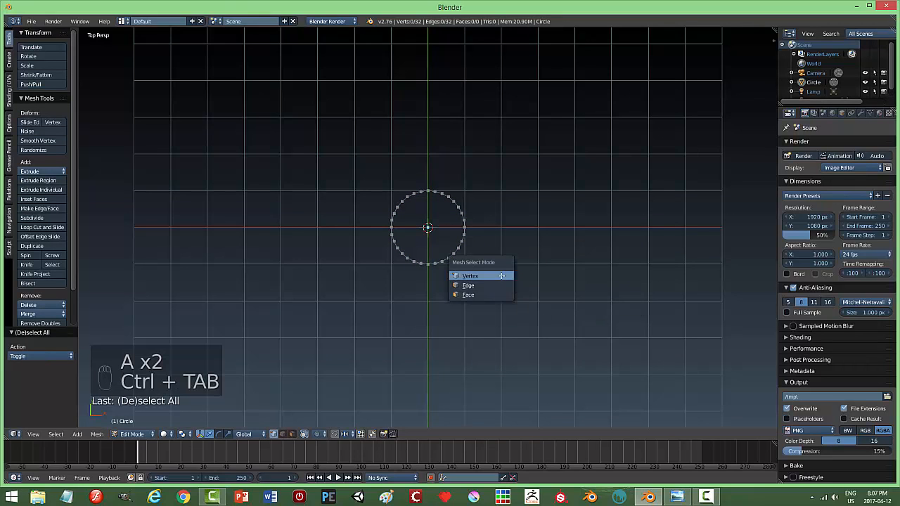
click(502, 276)
key(b)
drag(534, 311, 432, 176)
key(x)
click(513, 215)
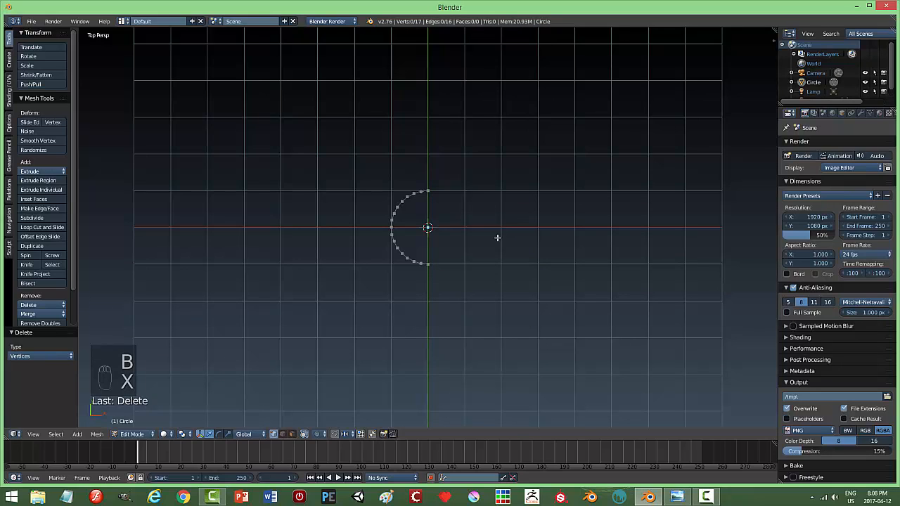
Step: Set the pivot point to the 3D Cursor and scale the whole half circle along X to about 0.34
key(a)
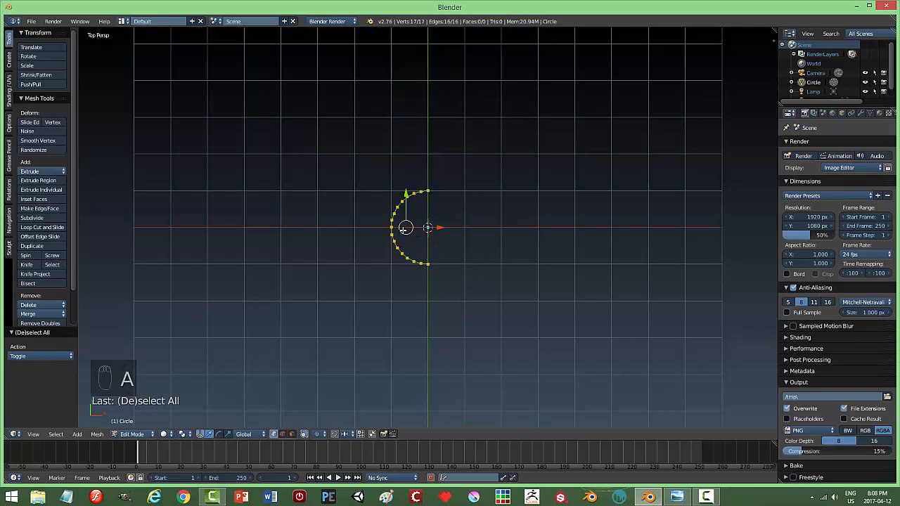
click(184, 435)
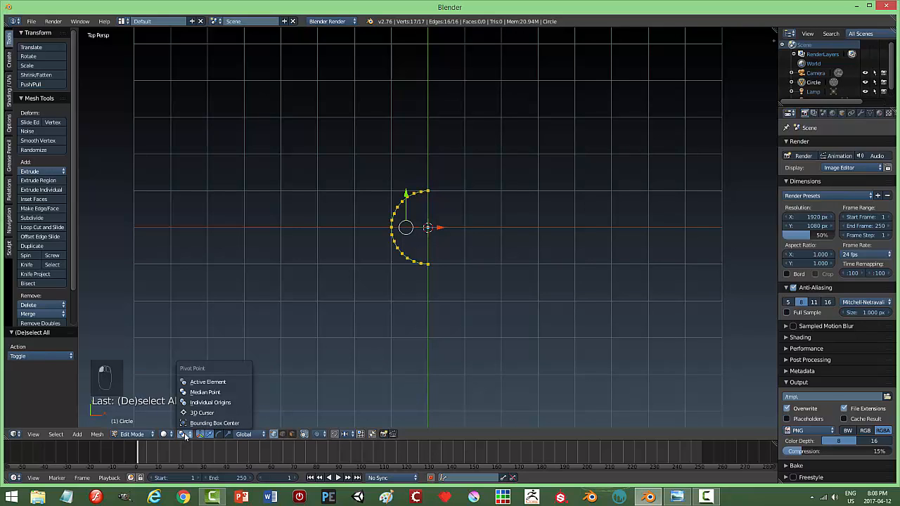
click(200, 413)
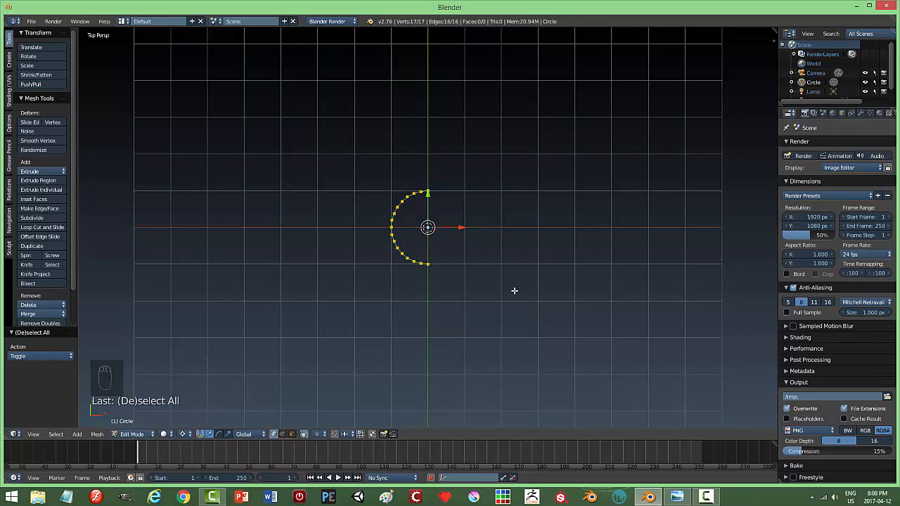
key(s)
key(x)
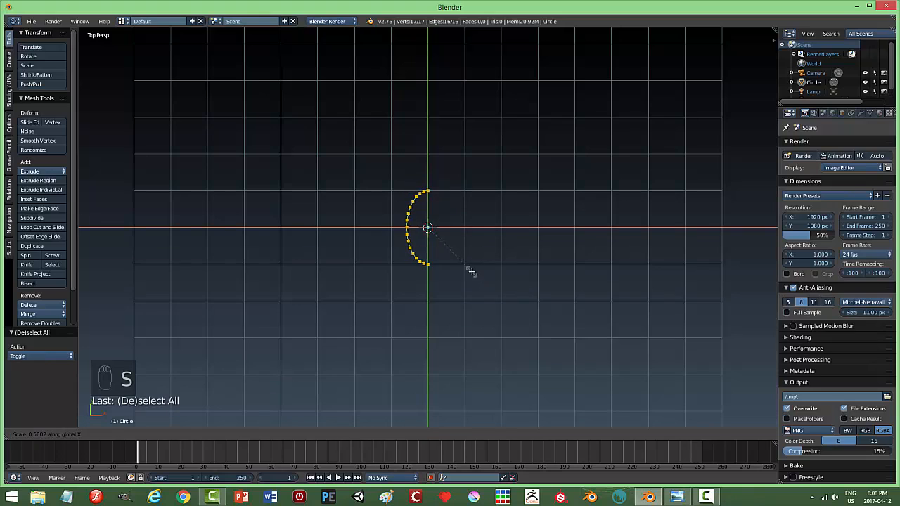
click(449, 256)
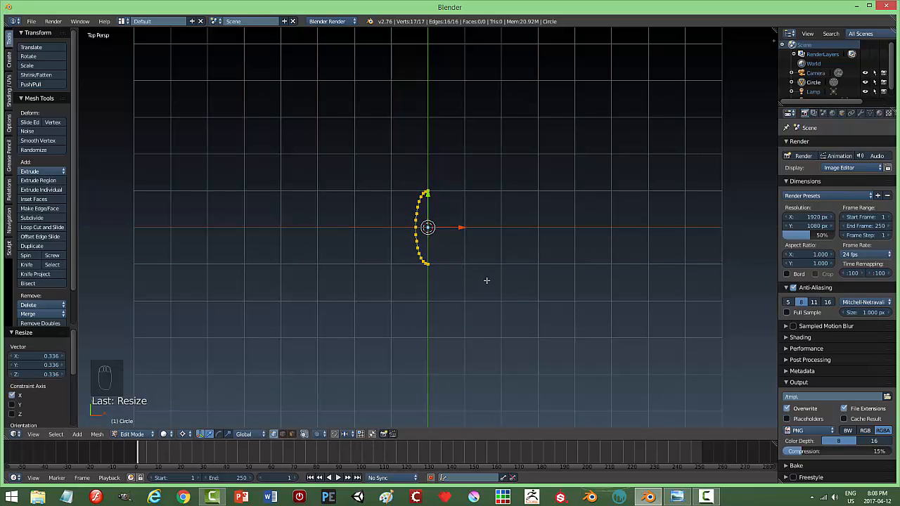
Step: Extrude the flattened arc in place and scale the new edge outward to about 1.12 to form a curved strip
scroll(487, 280, up, 4)
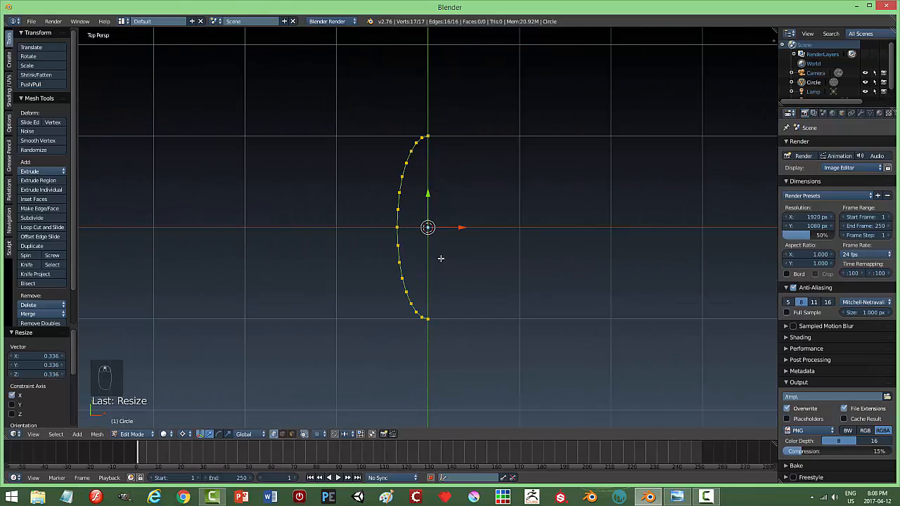
key(e)
right_click(493, 272)
key(s)
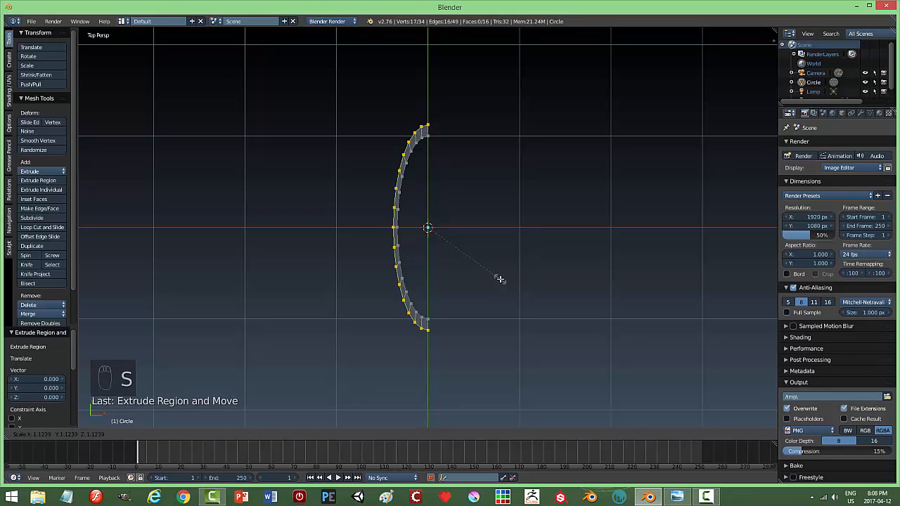
click(500, 280)
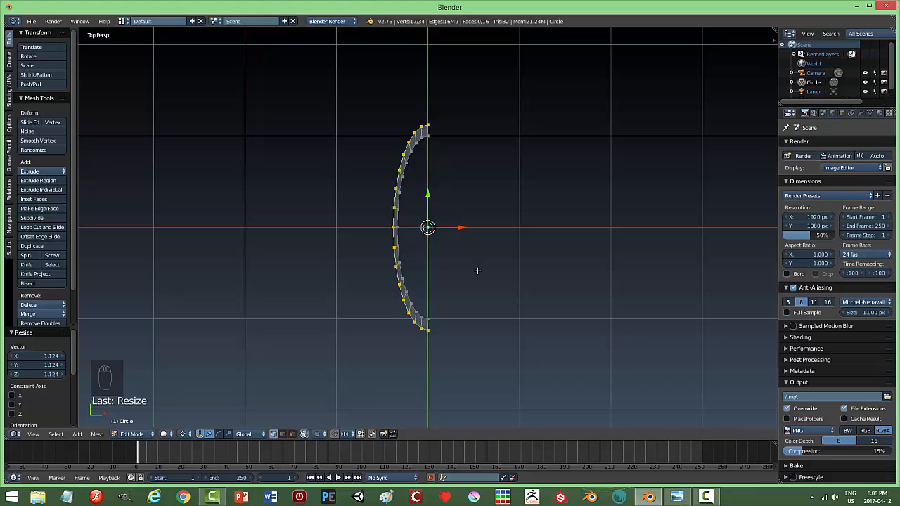
Step: Scale the strip's outer edge along X by about 1.11 to thicken its middle
key(s)
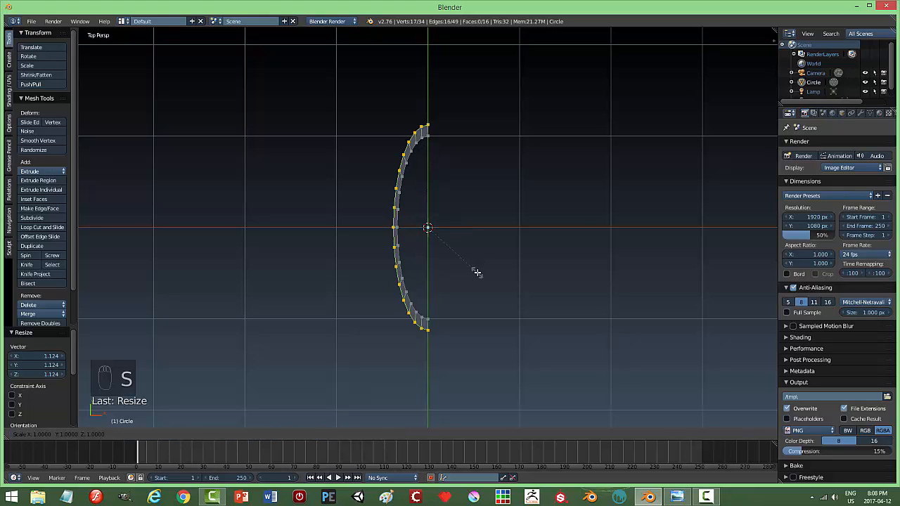
key(x)
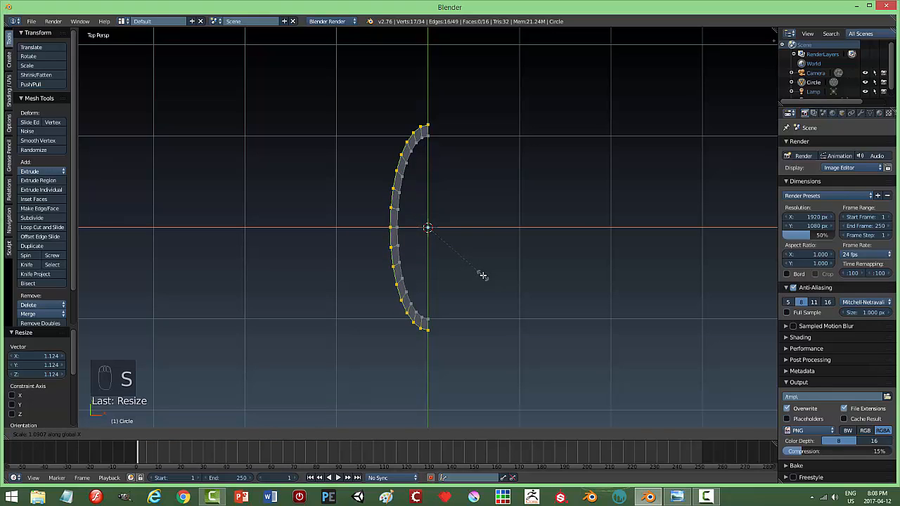
click(484, 276)
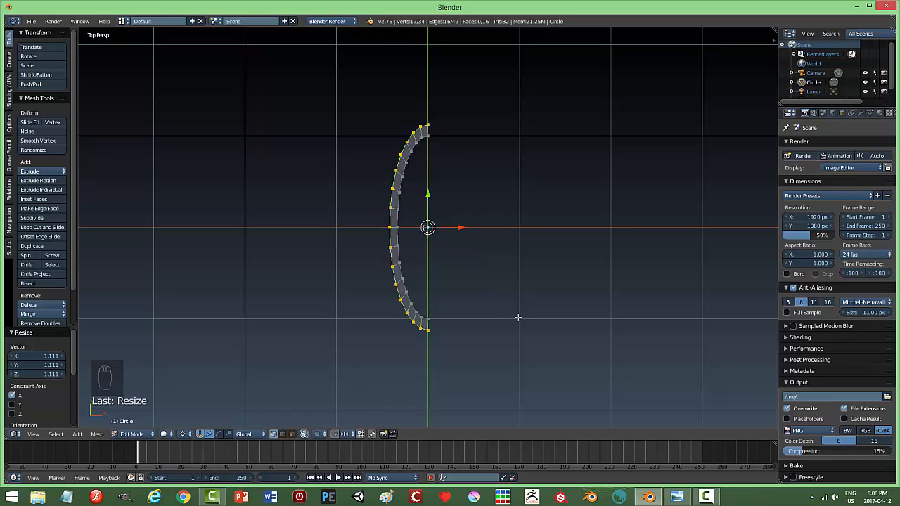
Step: Select the strip's inner arc edge loop and fill it with a single face
key(a)
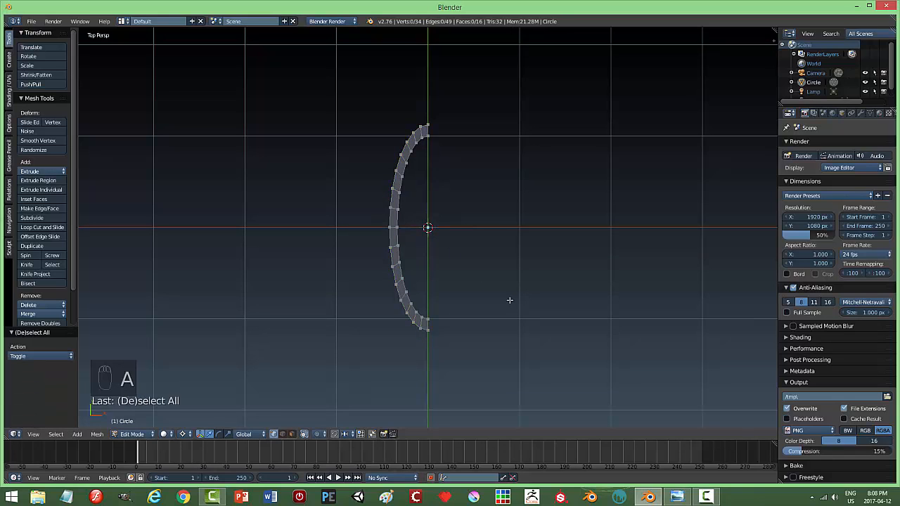
alt+right_click(401, 267)
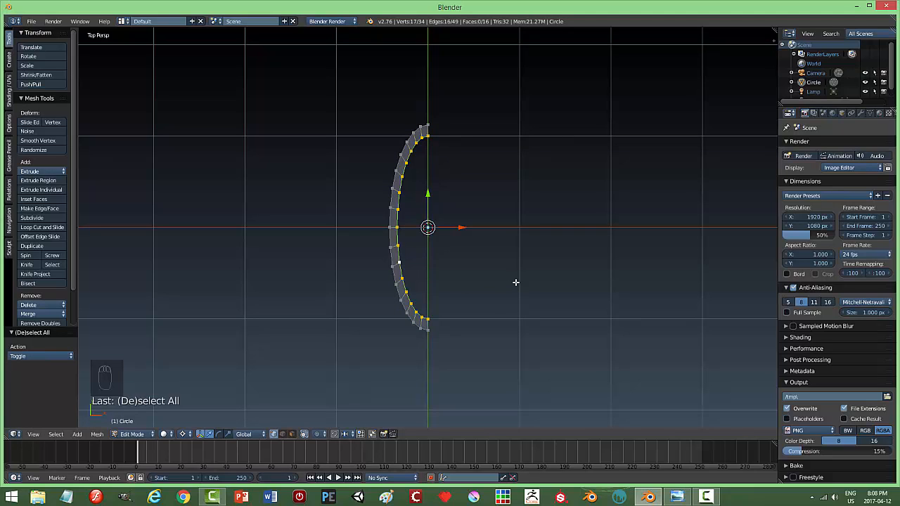
key(f)
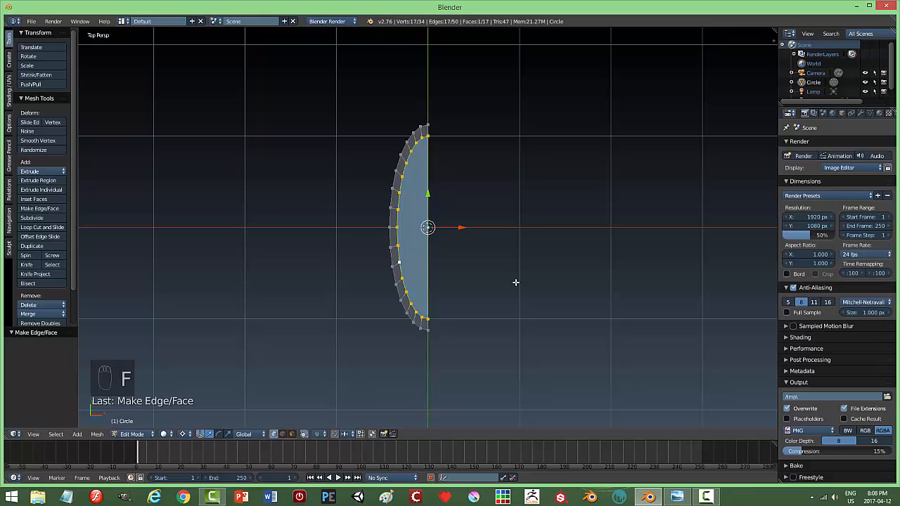
Step: Box-select the four straight-side end vertices and extrude them about 2.37 along positive X
key(a)
key(b)
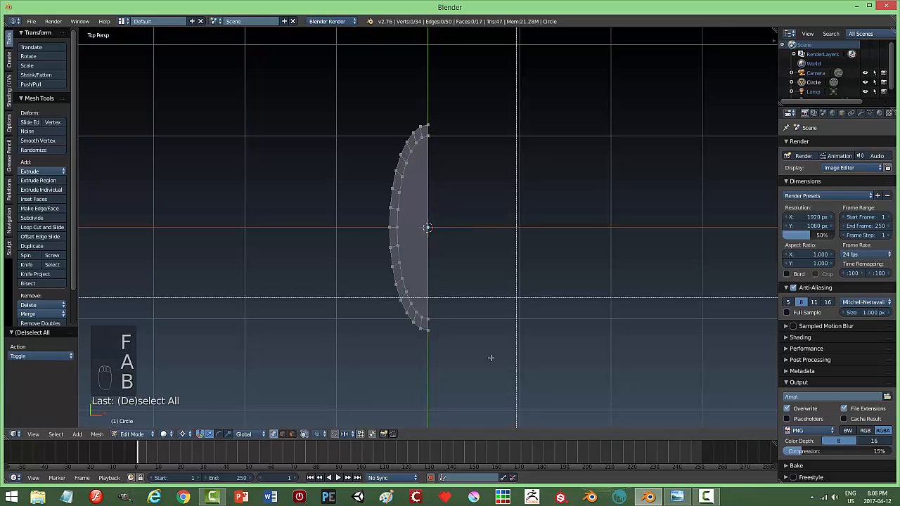
drag(457, 394, 422, 107)
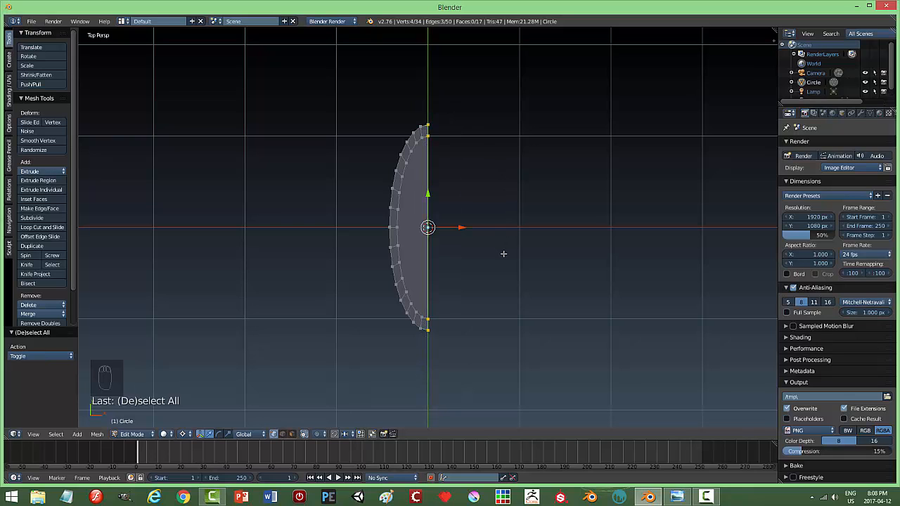
key(e)
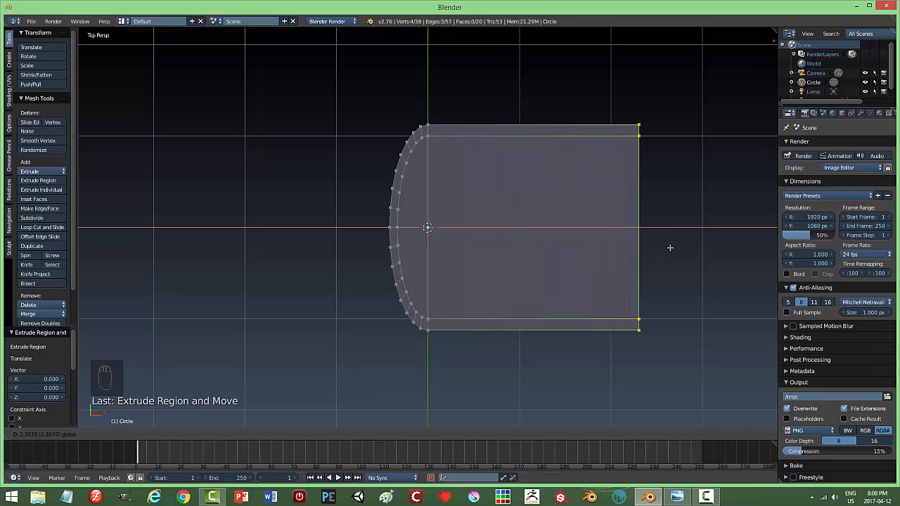
click(675, 249)
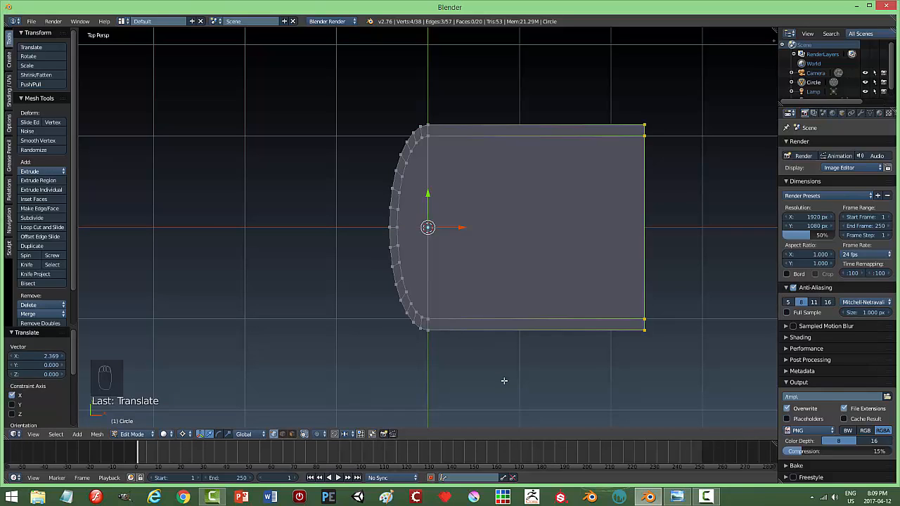
Step: Select the whole flat book profile and extrude it upward along Z by about 0.72
key(a)
key(a)
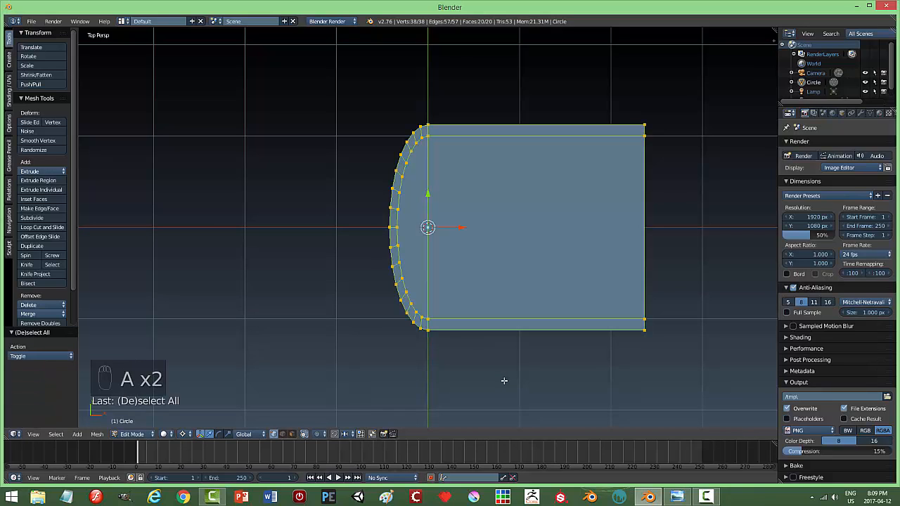
key(KP_1)
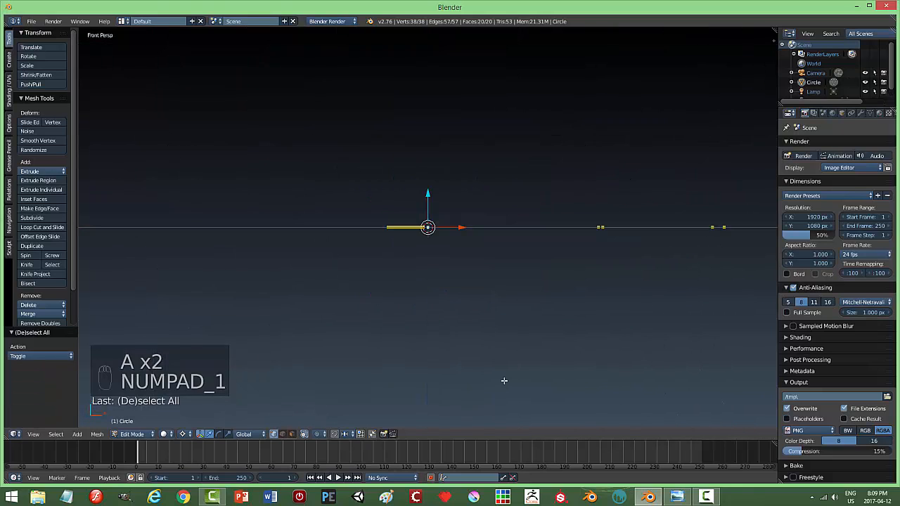
key(e)
click(504, 381)
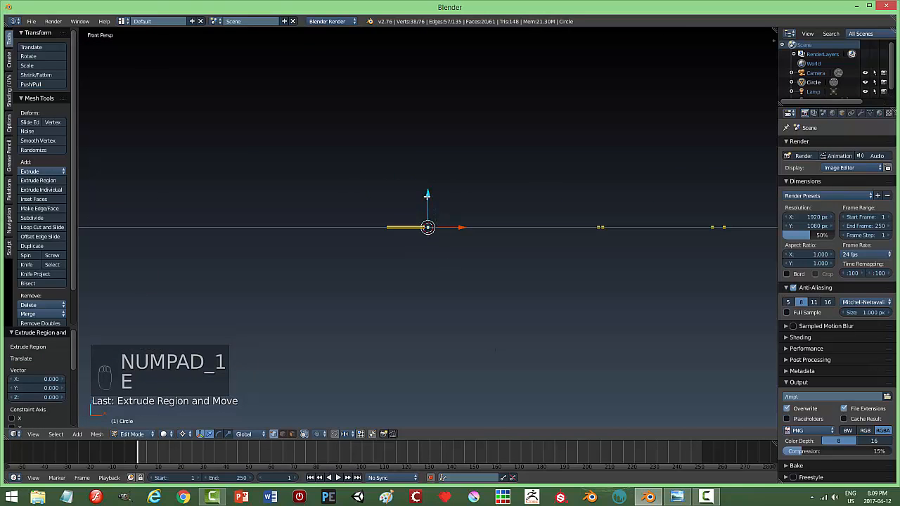
key(e)
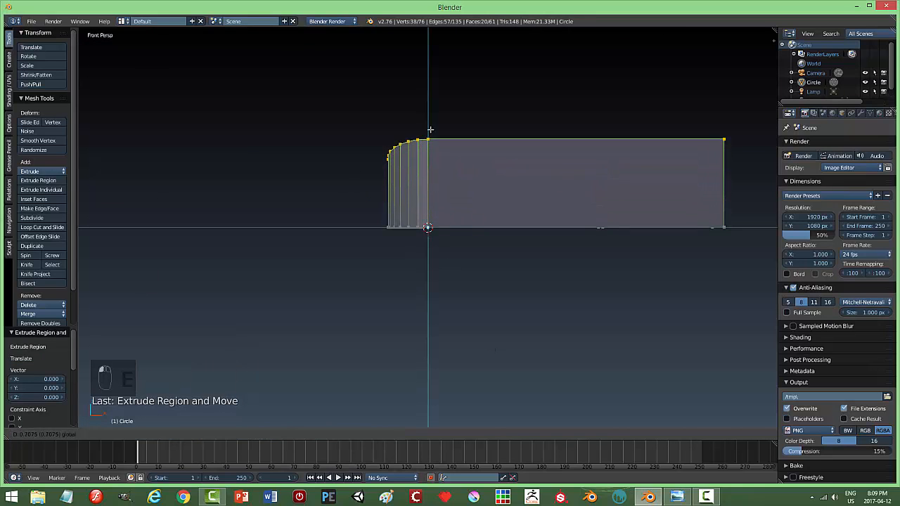
click(430, 129)
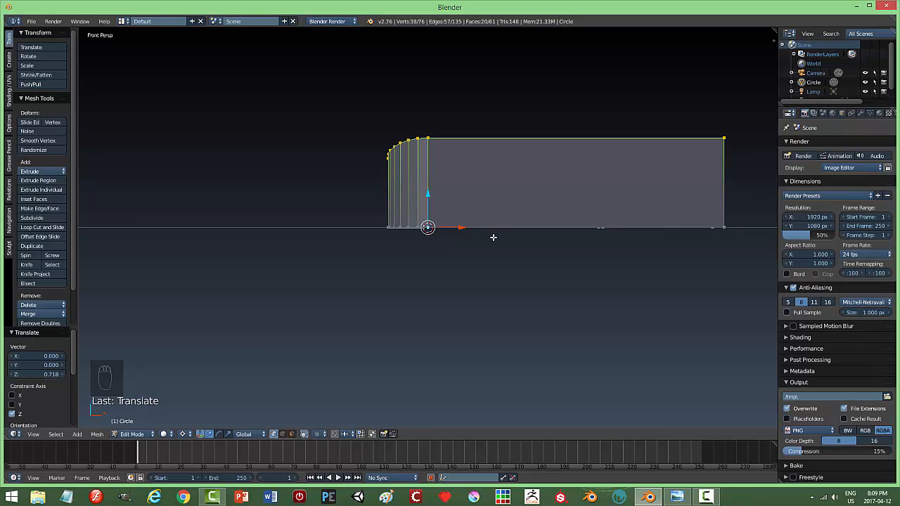
Step: Raise the book's upper face along Z by about 1.09 plus a further 0.14, and return to Object Mode
key(KP_5)
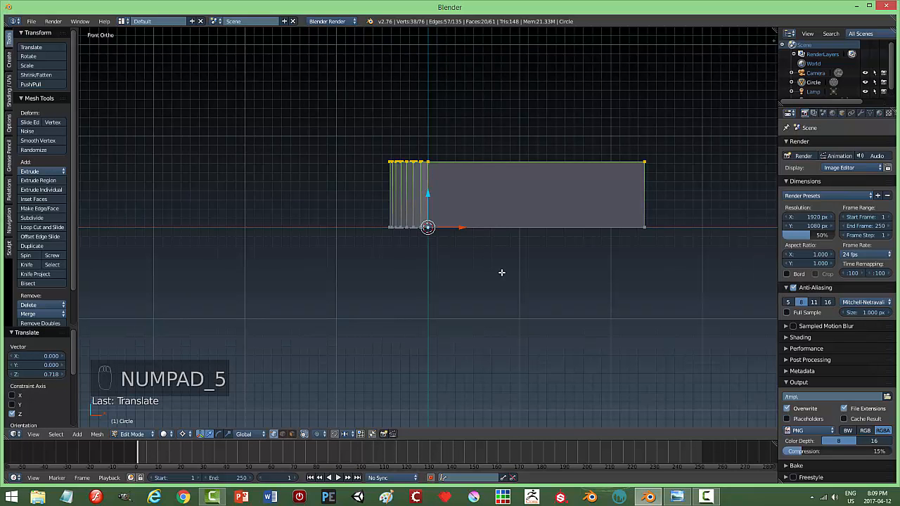
middle_drag(507, 273, 428, 260)
key(KP_1)
drag(427, 194, 436, 94)
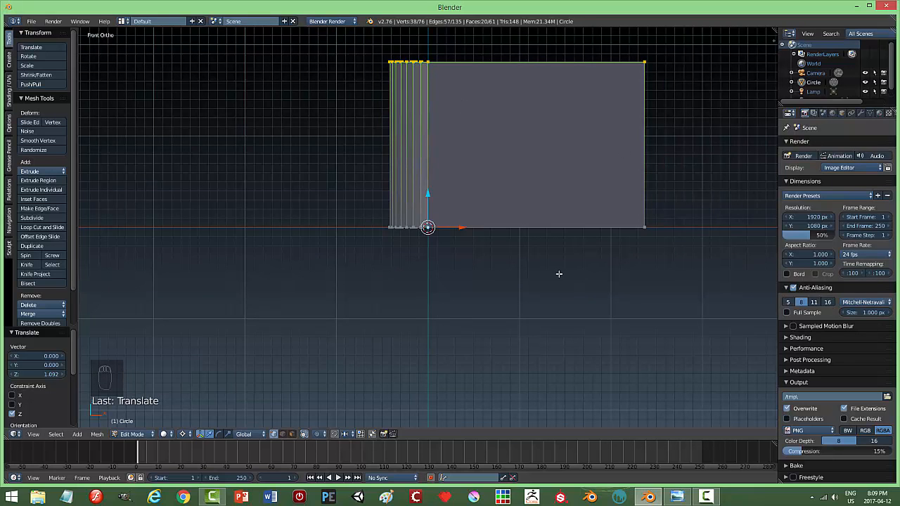
mouse_move(559, 274)
middle_down()
mouse_move(556, 227)
mouse_move(561, 289)
middle_up()
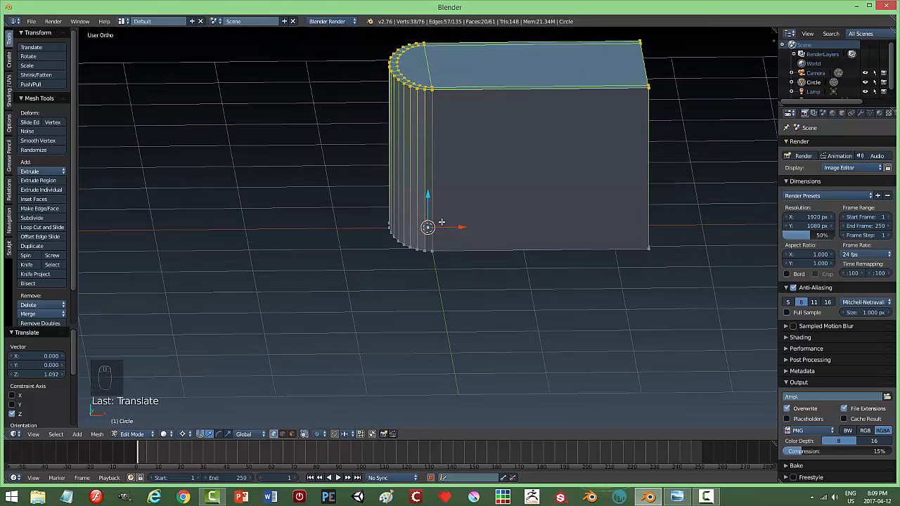
drag(428, 189, 445, 190)
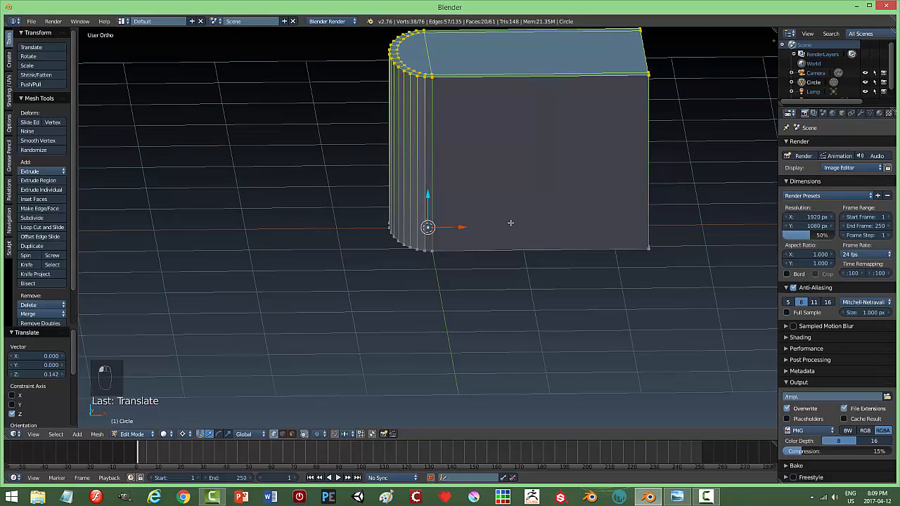
key(a)
key(Tab)
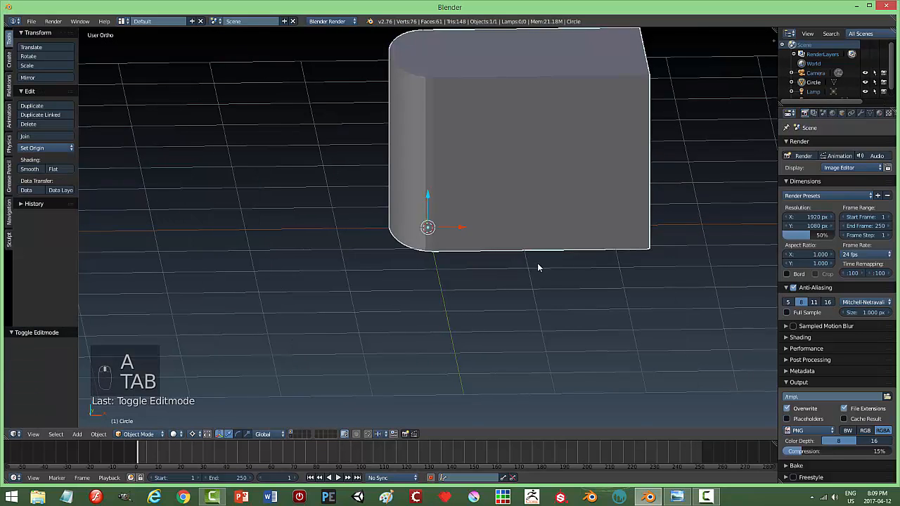
Step: Scale the book object along Y to about 0.35 to make it thinner
middle_drag(538, 266, 531, 244)
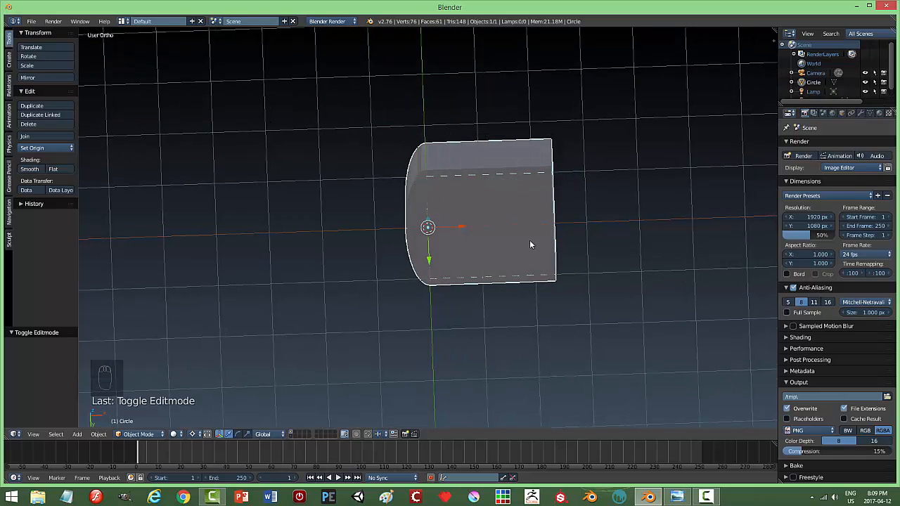
key(s)
key(y)
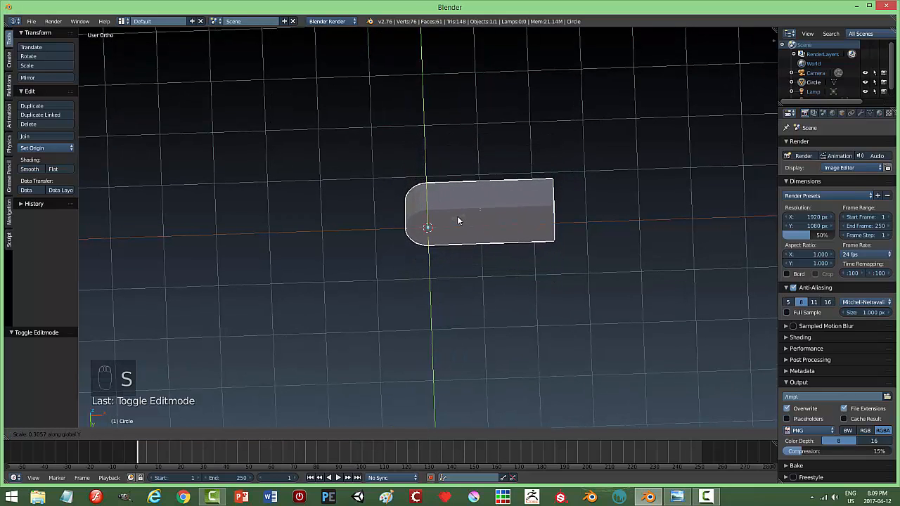
click(462, 223)
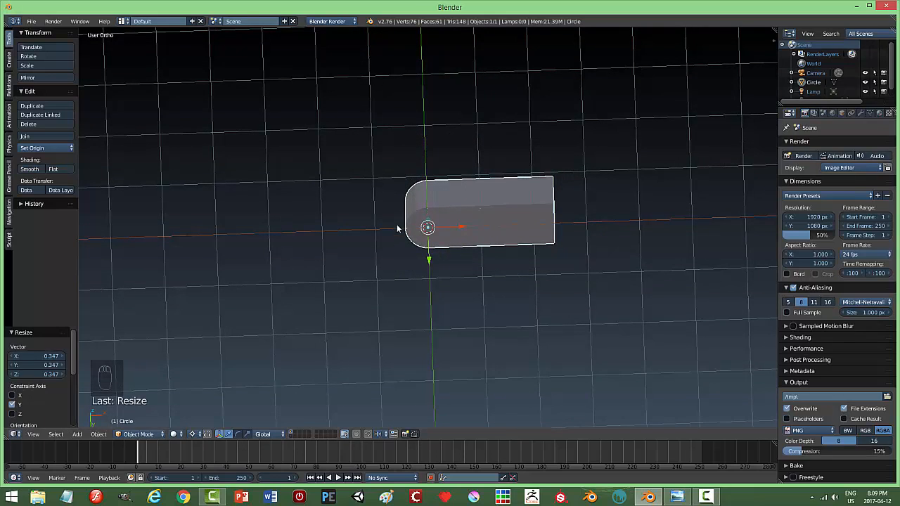
middle_drag(485, 239, 505, 283)
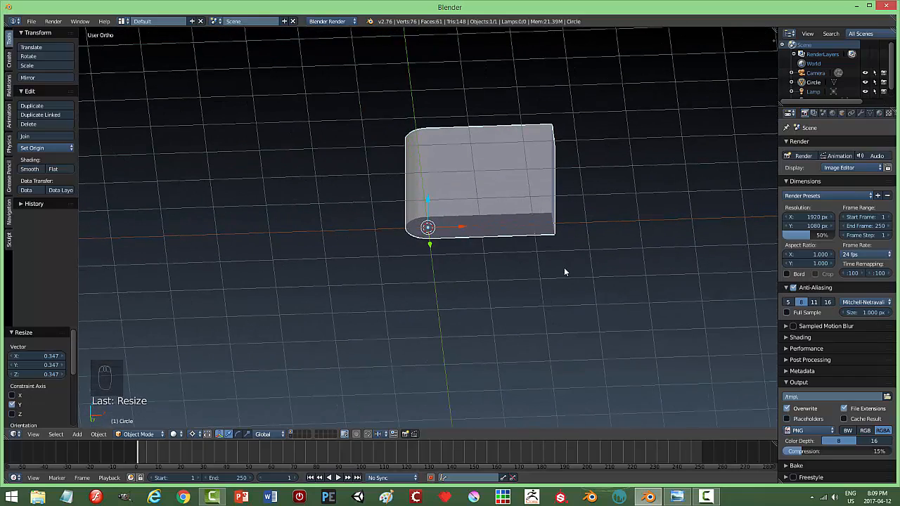
Step: Turn off the Grid Floor display in the 3D view
key(n)
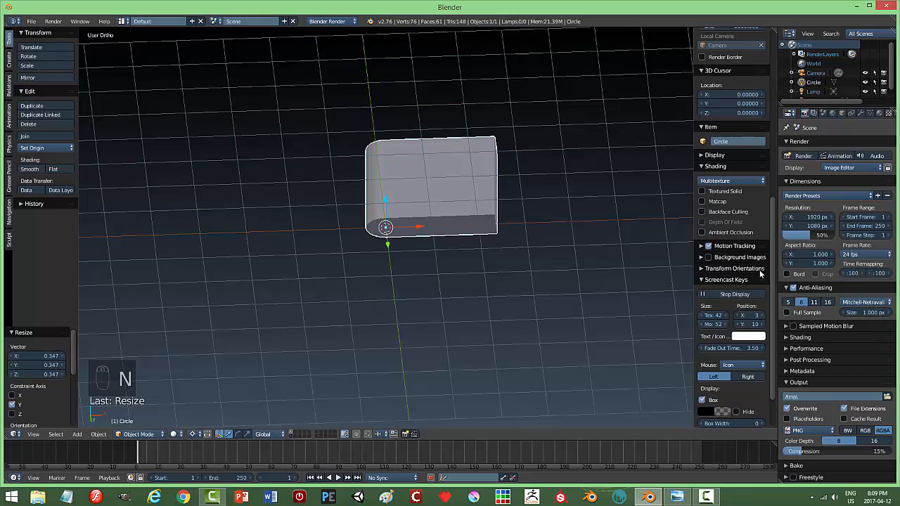
click(700, 156)
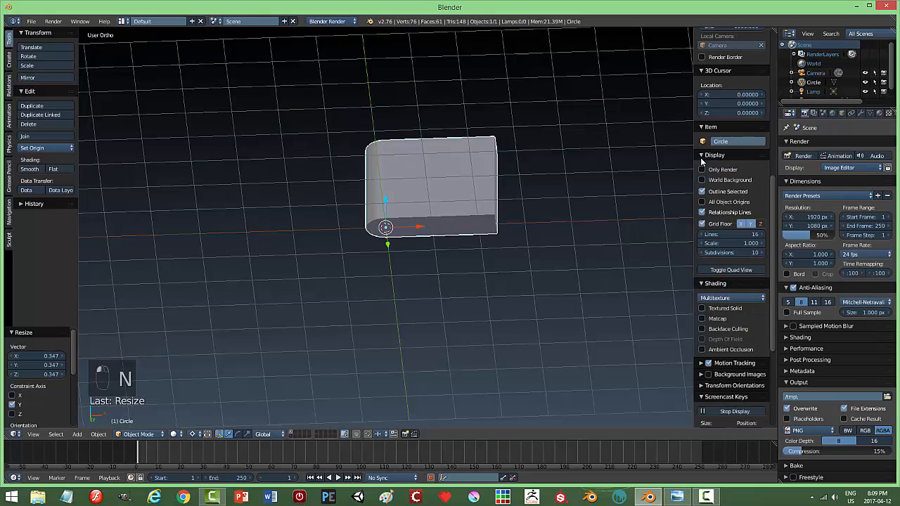
click(718, 223)
middle_drag(497, 264, 472, 261)
key(n)
Step: In Edit Mode with wireframe display, select all the rounded spine's vertices from the top view and scale them along X to about 0.41
key(Tab)
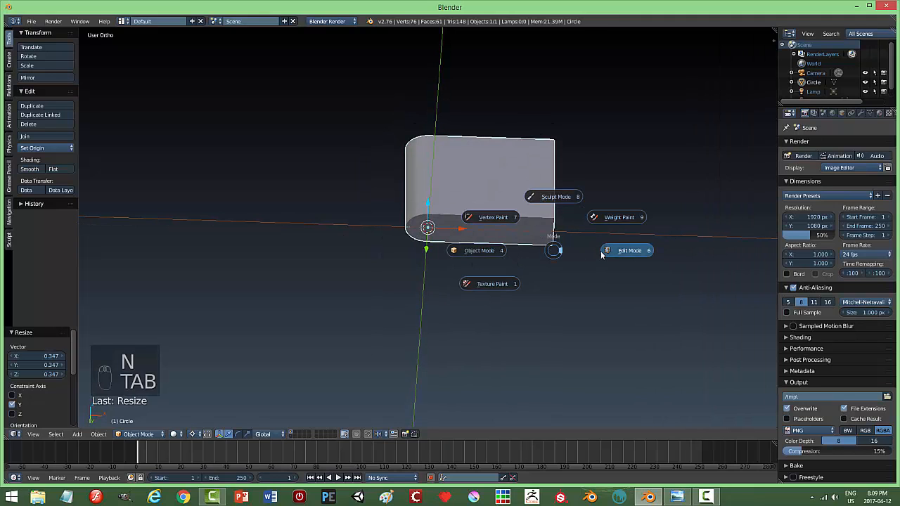
click(601, 255)
key(KP_1)
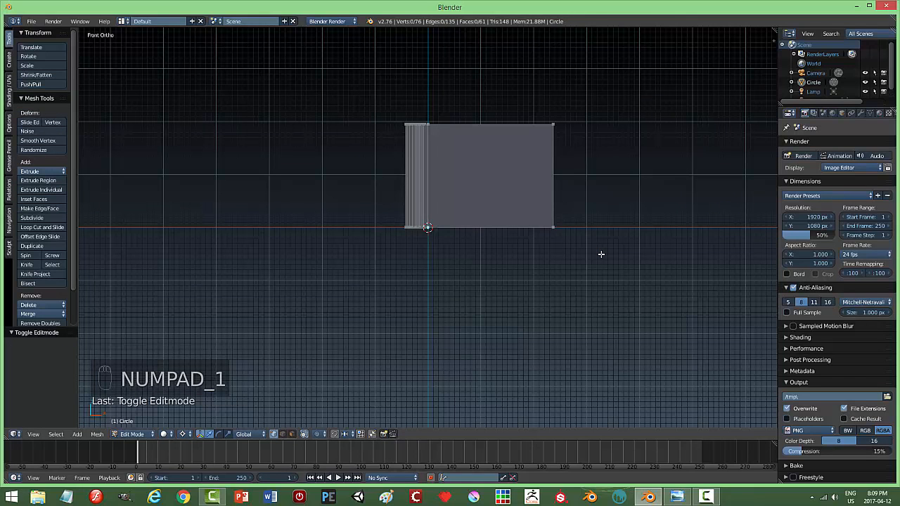
key(KP_3)
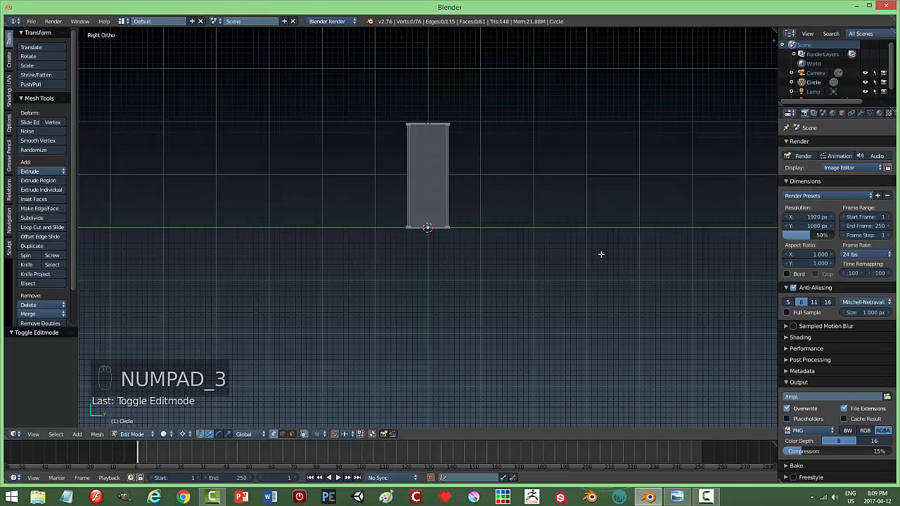
key(KP_7)
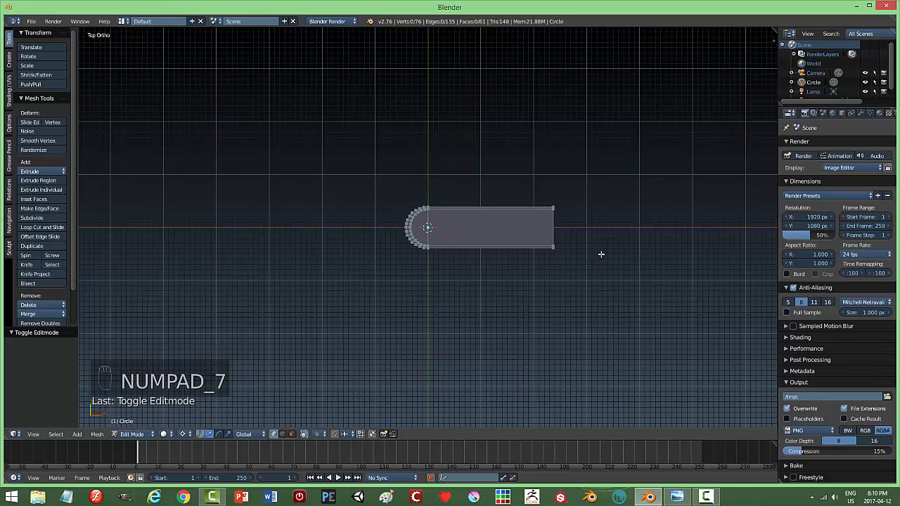
scroll(499, 310, up, 1)
scroll(499, 311, up, 1)
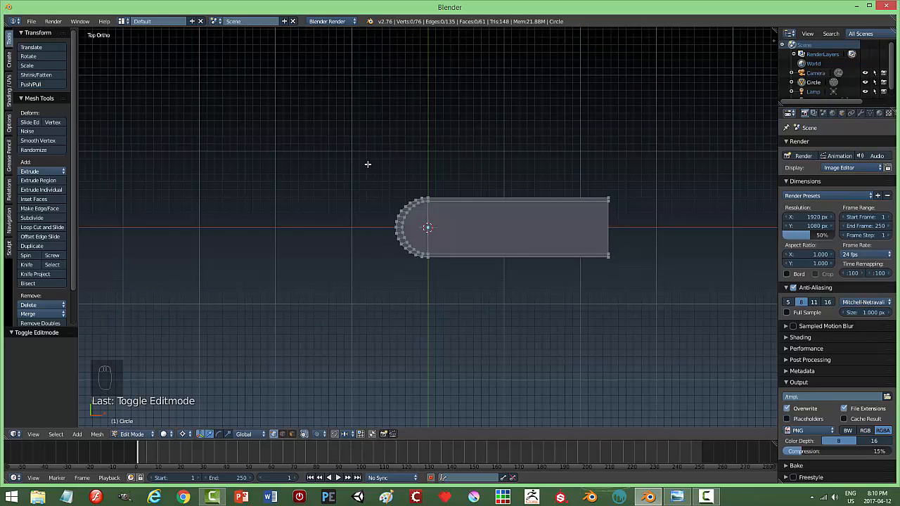
key(b)
drag(341, 134, 384, 187)
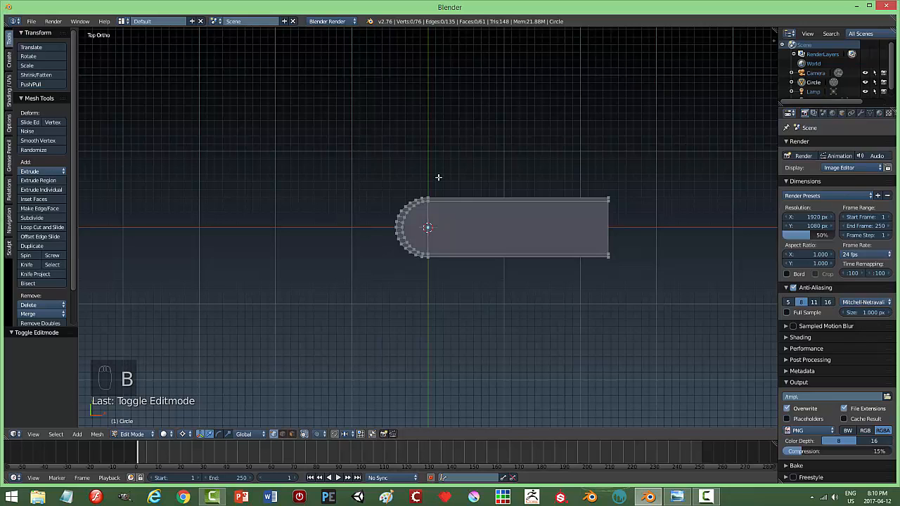
key(z)
click(501, 183)
key(b)
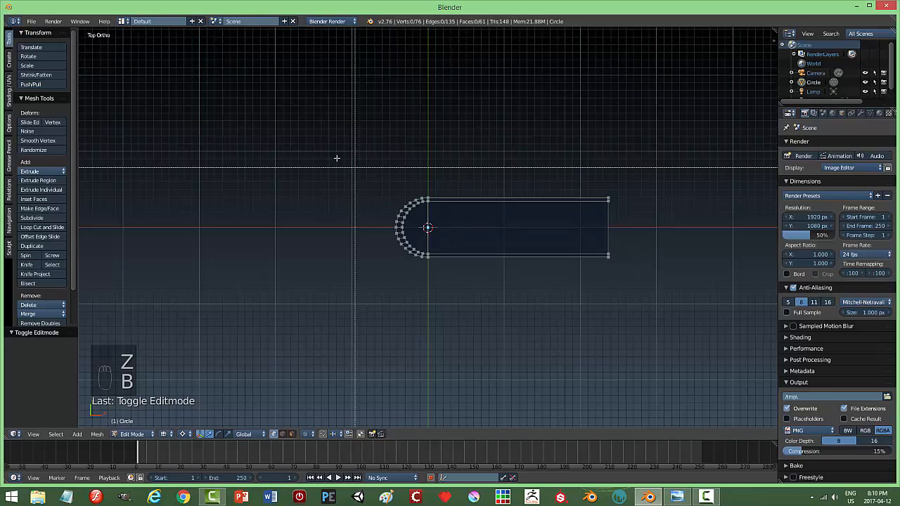
drag(335, 156, 446, 299)
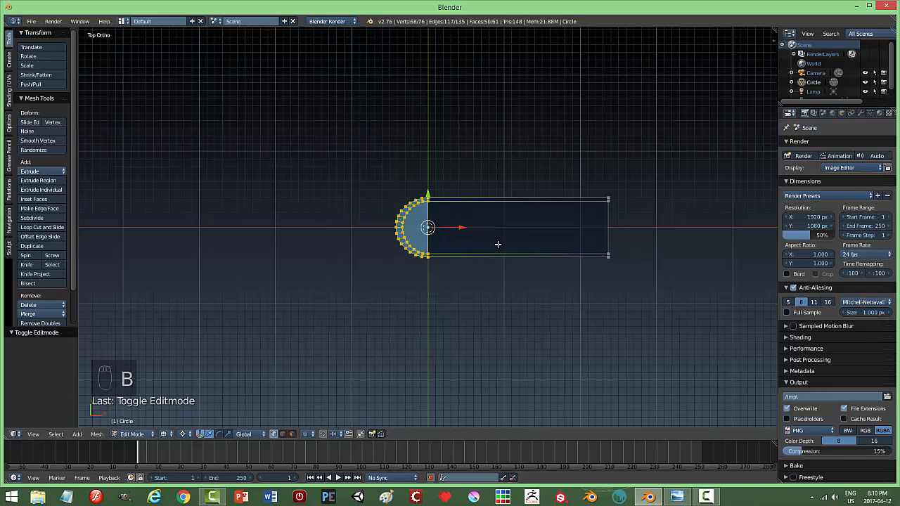
key(s)
key(x)
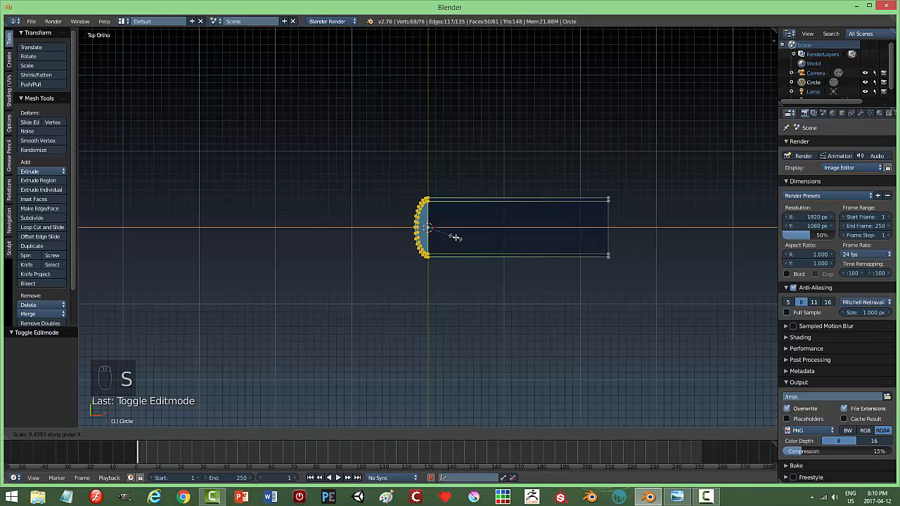
click(456, 238)
Step: Deselect everything, restore solid shading and return to Object Mode in the top view
key(a)
mouse_move(573, 314)
middle_down()
mouse_move(573, 362)
mouse_move(584, 328)
mouse_move(589, 345)
mouse_move(562, 322)
mouse_move(577, 305)
middle_up()
key(z)
click(590, 374)
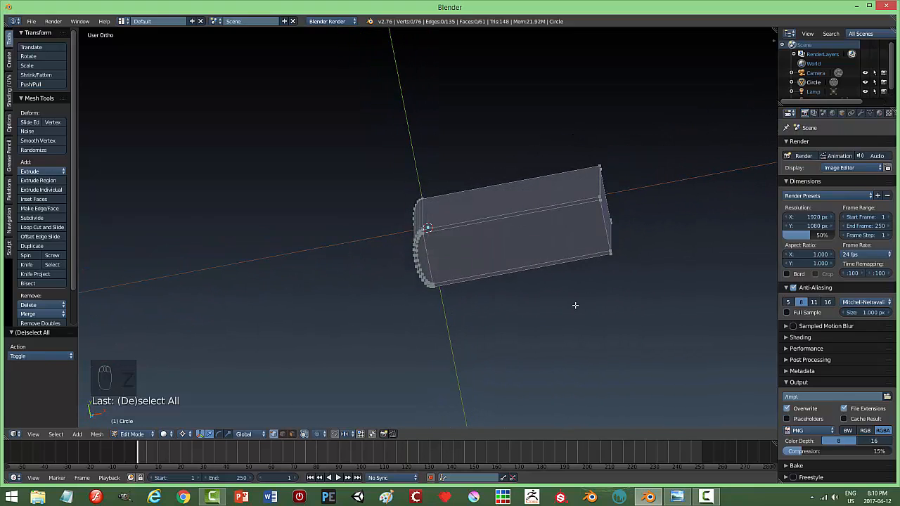
key(Tab)
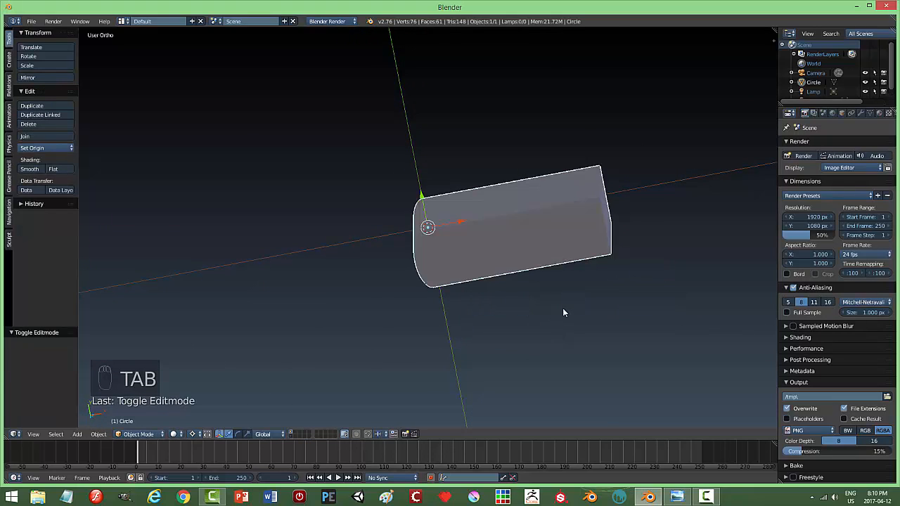
key(KP_7)
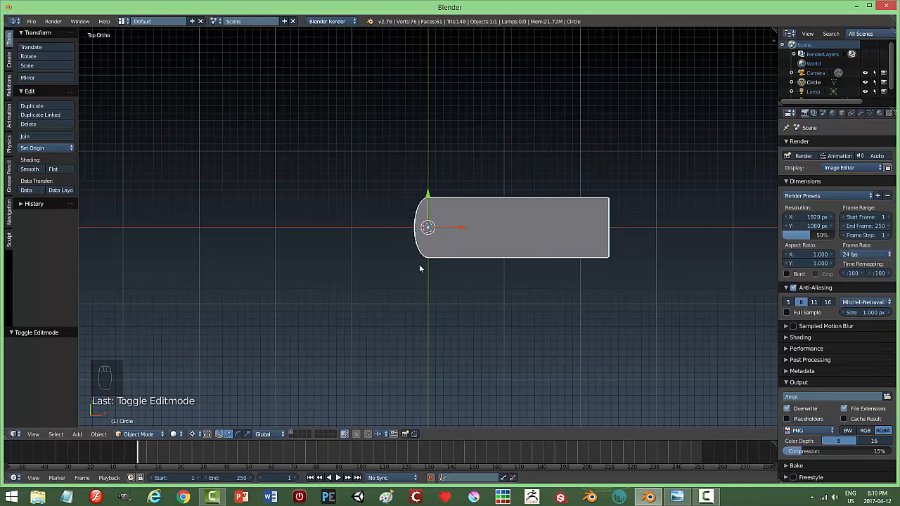
Step: Rotate the book 90° about the X axis and move it about 1.95 along Y
key(r)
key(x)
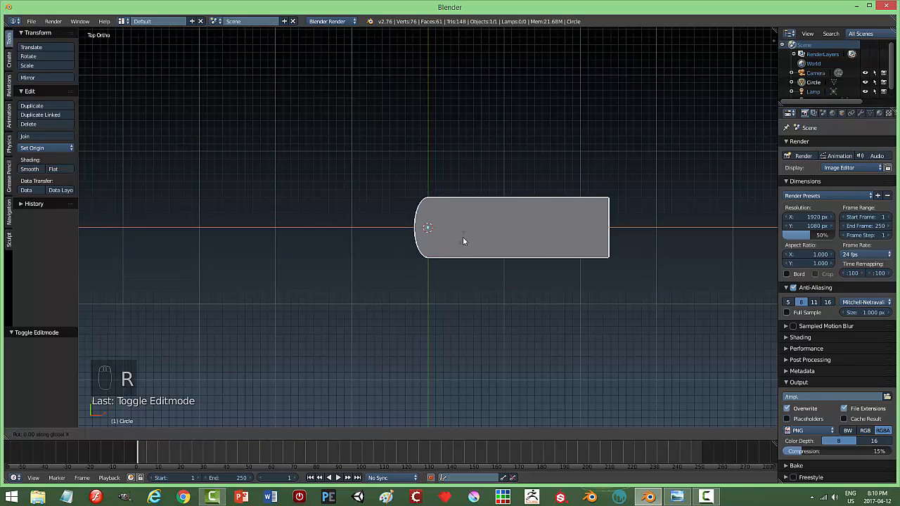
key(9)
key(0)
key(Return)
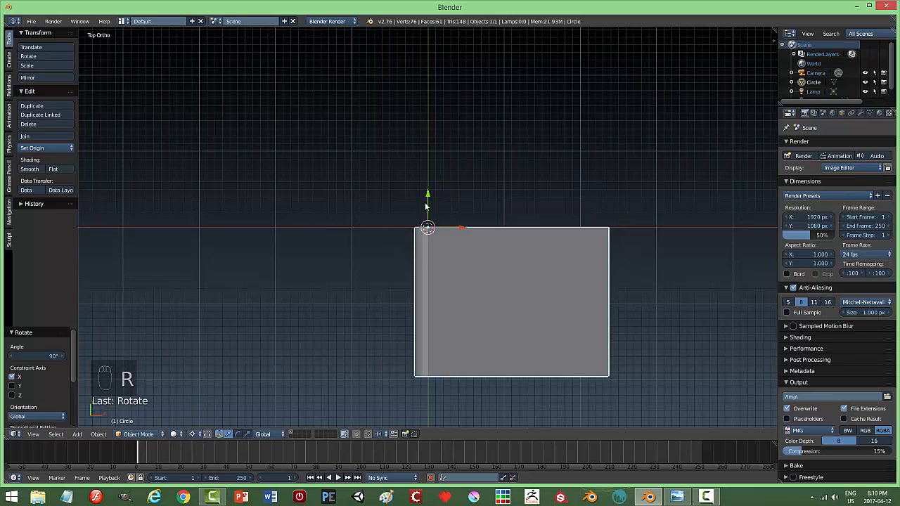
drag(429, 195, 452, 67)
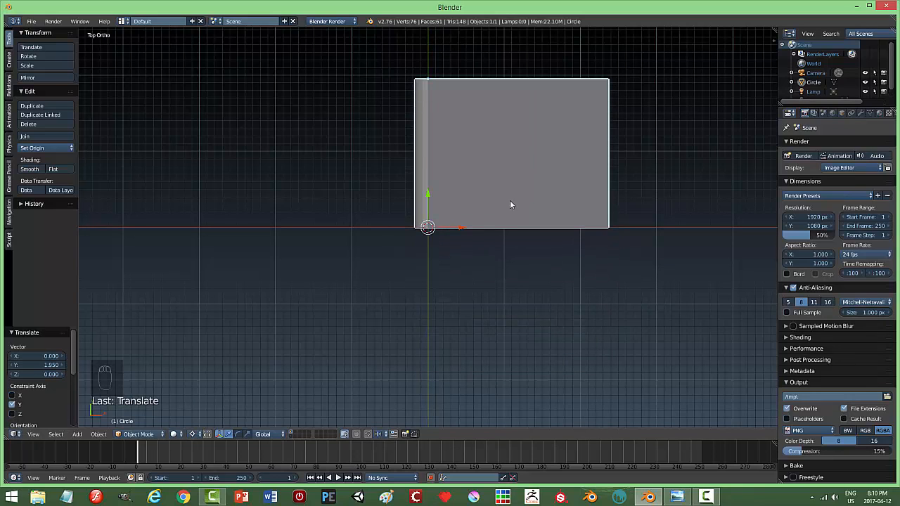
Step: Set the book's origin to its geometry and switch the transform pivot from the 3D cursor to the object's centre
click(28, 149)
click(49, 166)
shift+middle_drag(521, 213, 514, 261)
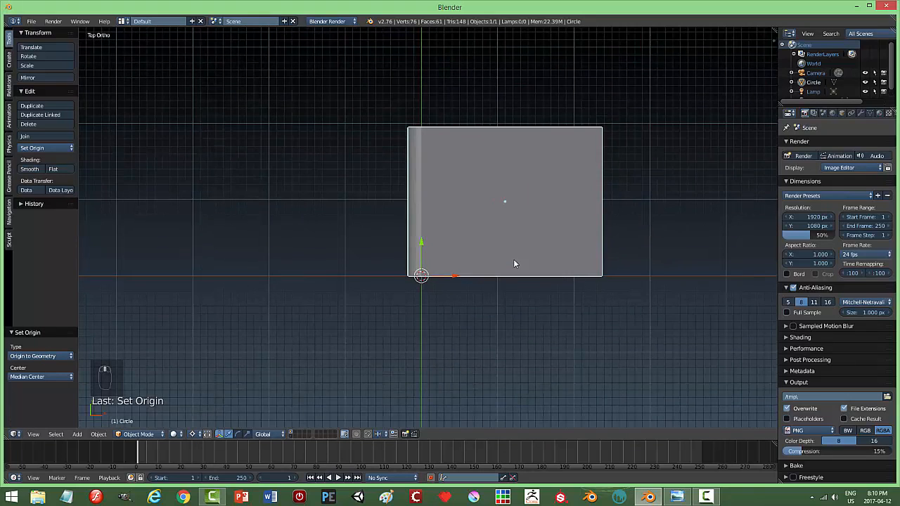
scroll(520, 271, up, 2)
scroll(387, 338, down, 1)
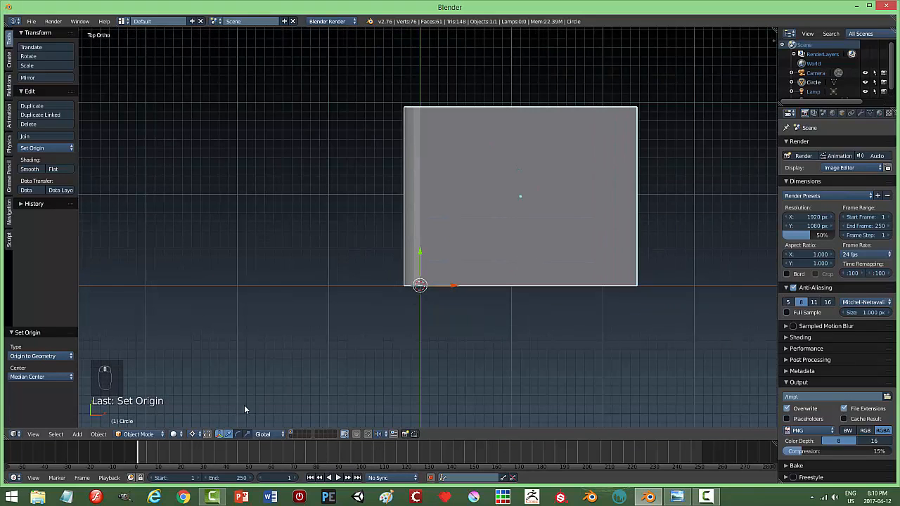
click(196, 434)
click(211, 390)
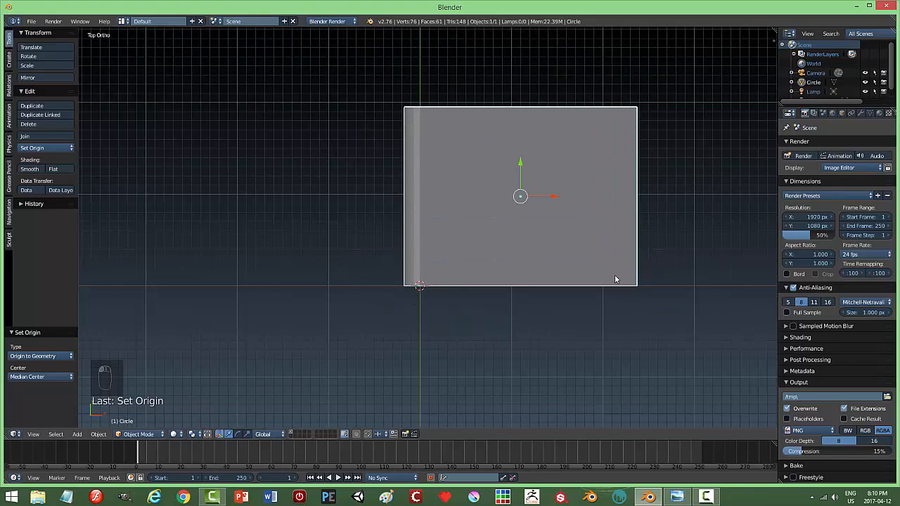
Step: In Edit Mode with wireframe display, move the vertices opposite the spine along X towards it to narrow the book, then deselect and restore solid shading
shift+middle_drag(615, 275, 540, 283)
key(Tab)
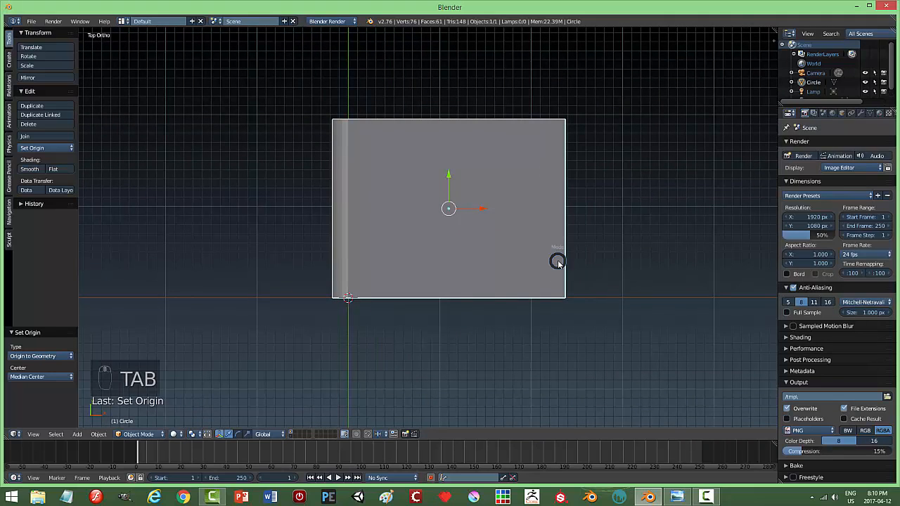
key(b)
key(b)
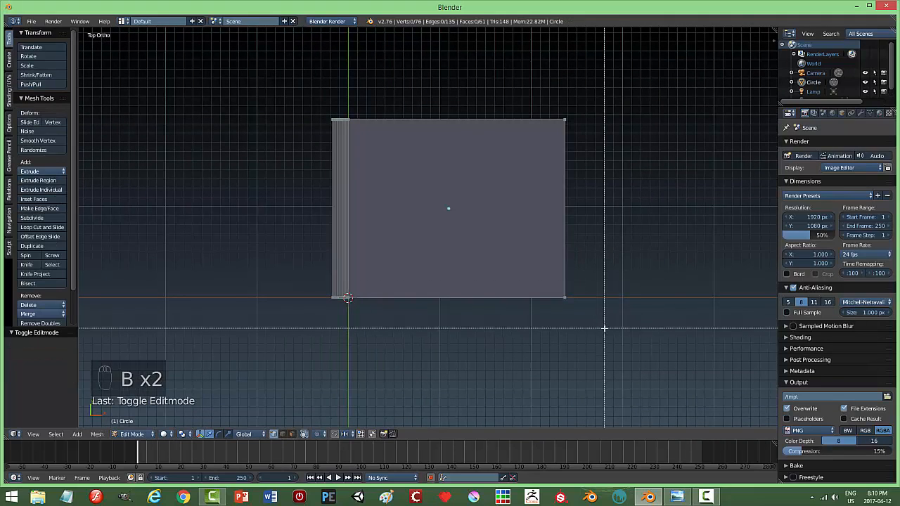
key(z)
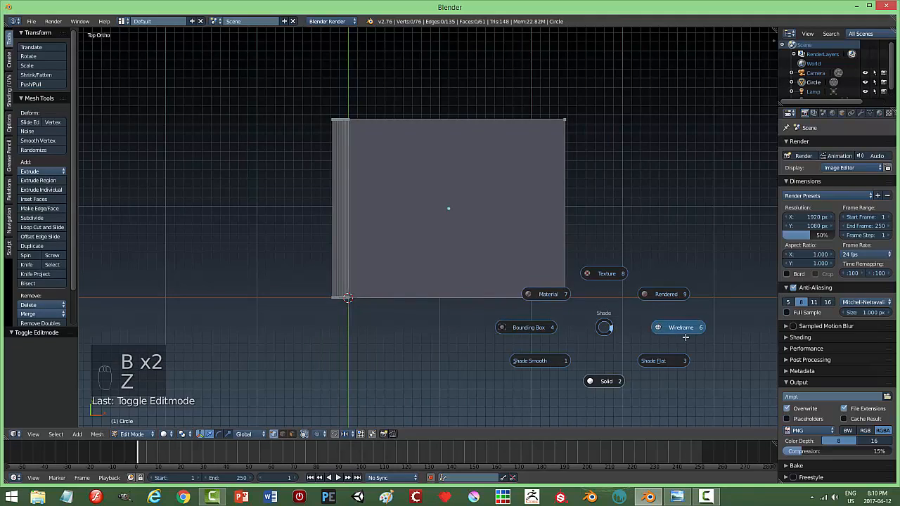
click(669, 328)
key(b)
drag(621, 364, 561, 86)
drag(601, 213, 532, 215)
key(a)
key(z)
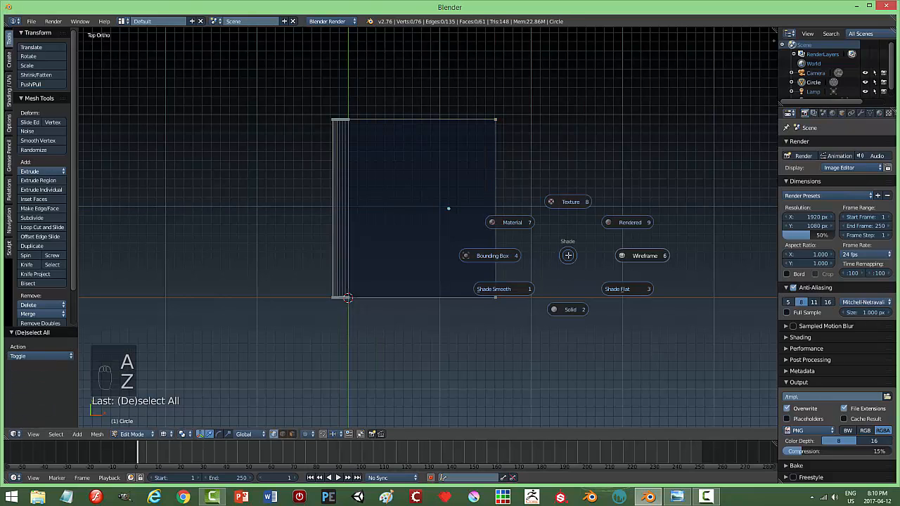
click(570, 312)
Step: Return to Object Mode and scale the book along Z to about 0.575
mouse_move(528, 325)
middle_down()
mouse_move(526, 211)
mouse_move(526, 239)
middle_up()
key(Tab)
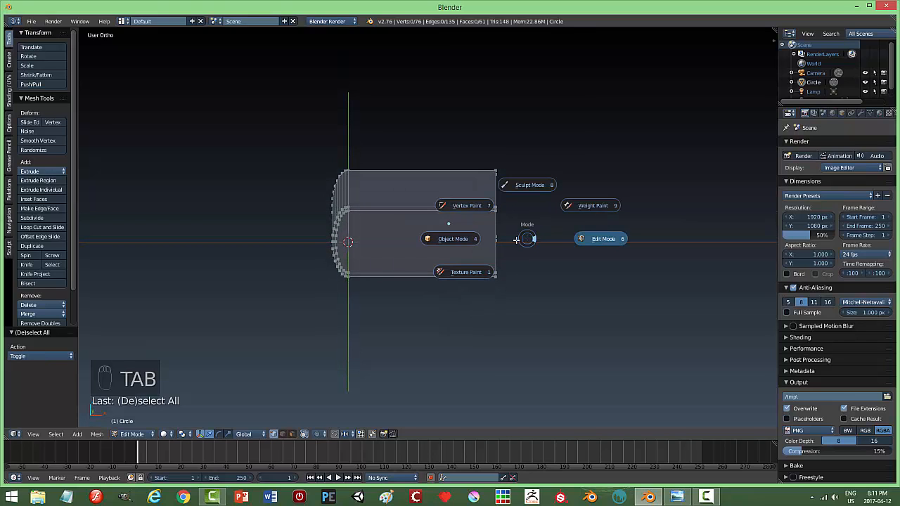
click(481, 243)
mouse_move(446, 287)
middle_down()
mouse_move(451, 307)
mouse_move(451, 289)
mouse_move(445, 297)
middle_up()
key(s)
key(z)
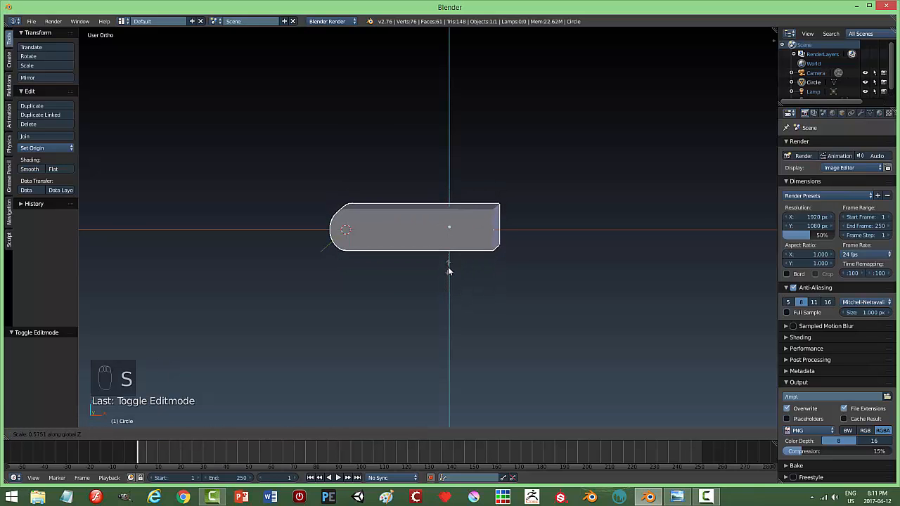
click(448, 266)
middle_drag(471, 246, 473, 285)
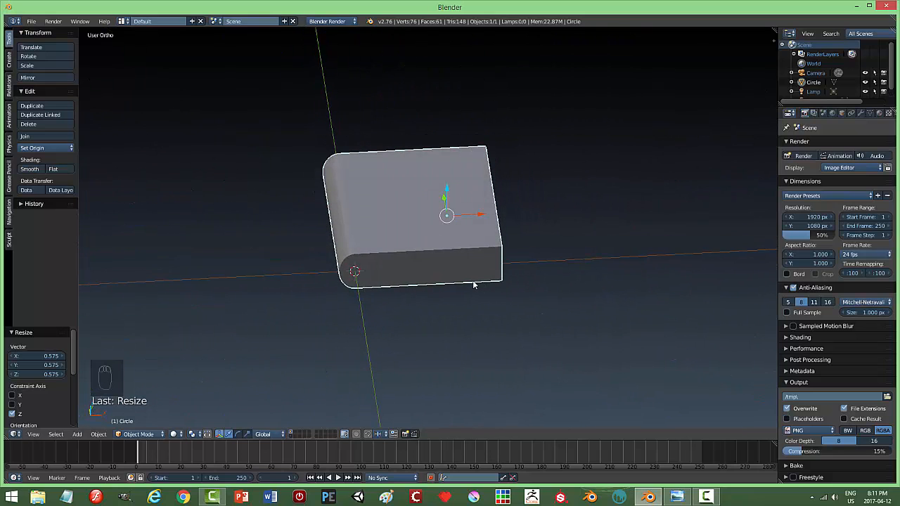
Step: Save the file as books_video.blend in the MODELS folder
key(ctrl+s)
click(200, 57)
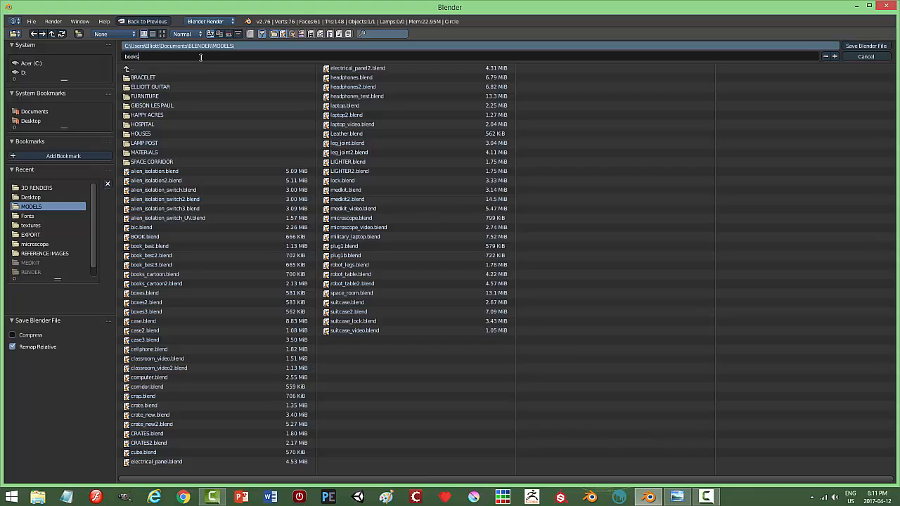
key(Return)
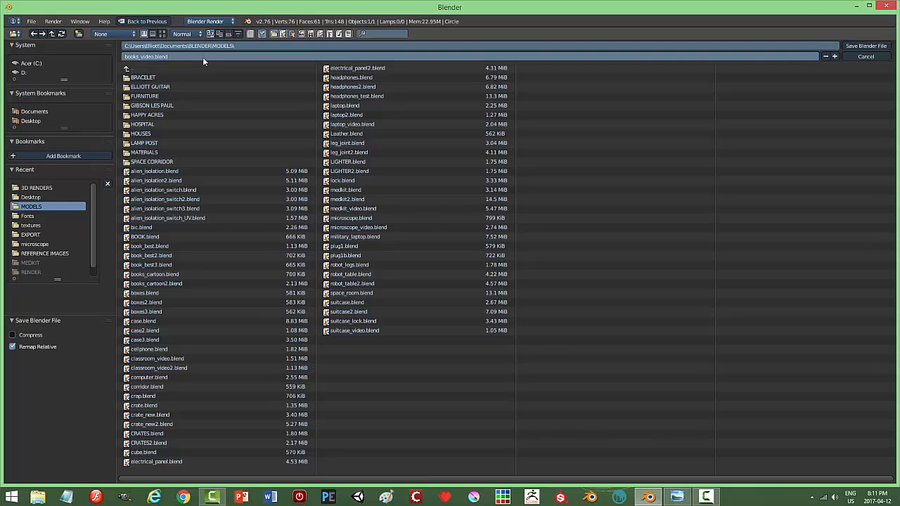
click(854, 46)
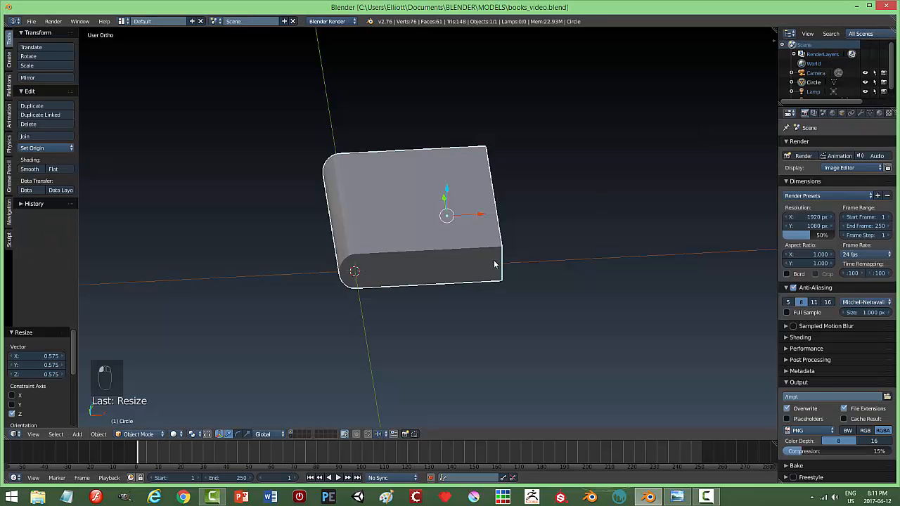
Step: Enter Edit Mode on the book and switch the mesh selection to faces
key(Tab)
click(567, 261)
middle_drag(446, 323, 413, 308)
key(ctrl+Tab)
click(434, 314)
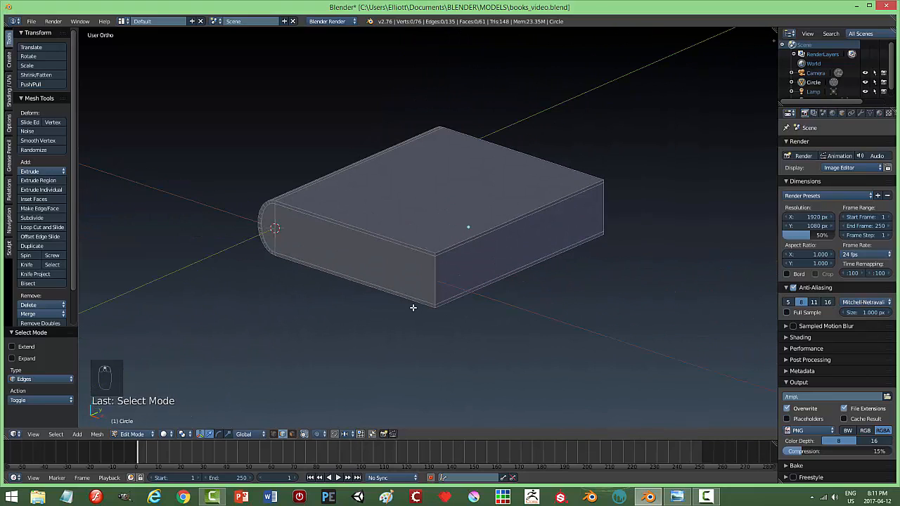
key(ctrl+Tab)
click(372, 317)
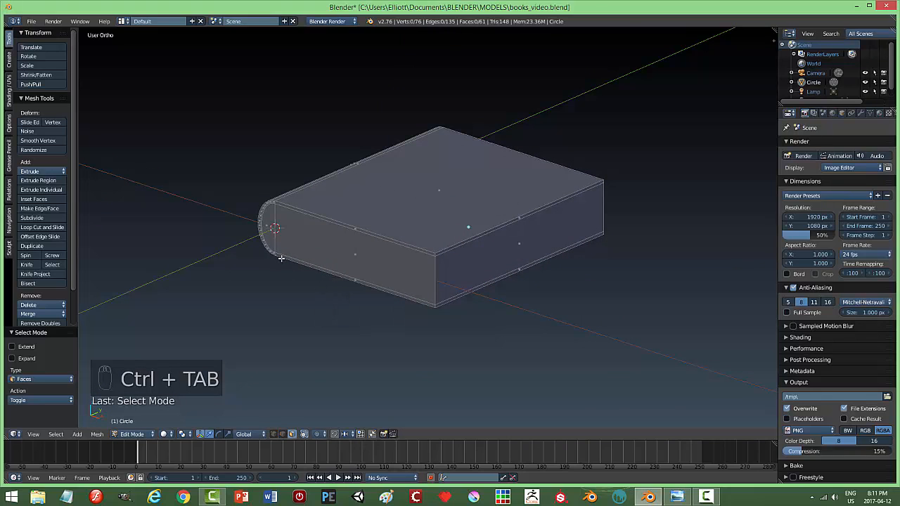
Step: Select the five page-area faces around the book, extrude them in place and scale them to about 0.97 to recess the pages
right_click(269, 220)
shift+right_click(380, 259)
shift+right_click(510, 274)
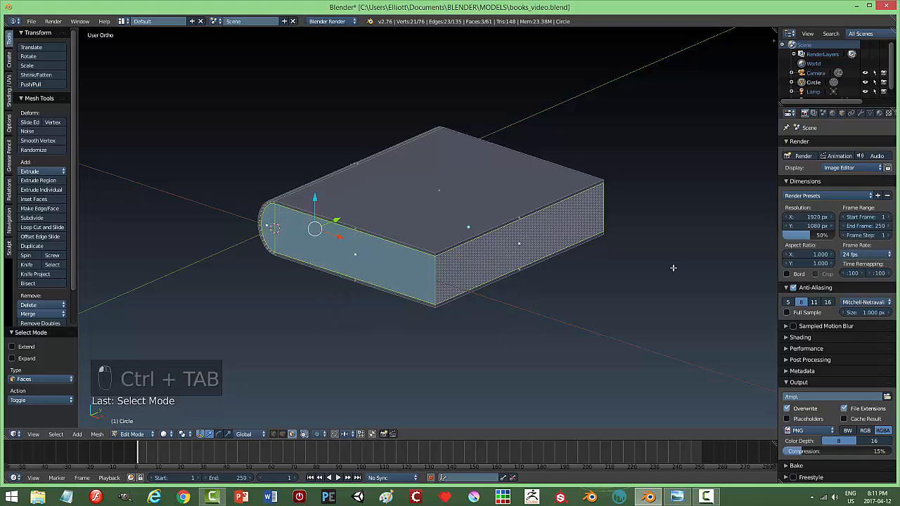
middle_drag(509, 274, 531, 275)
shift+right_click(532, 275)
shift+right_click(616, 247)
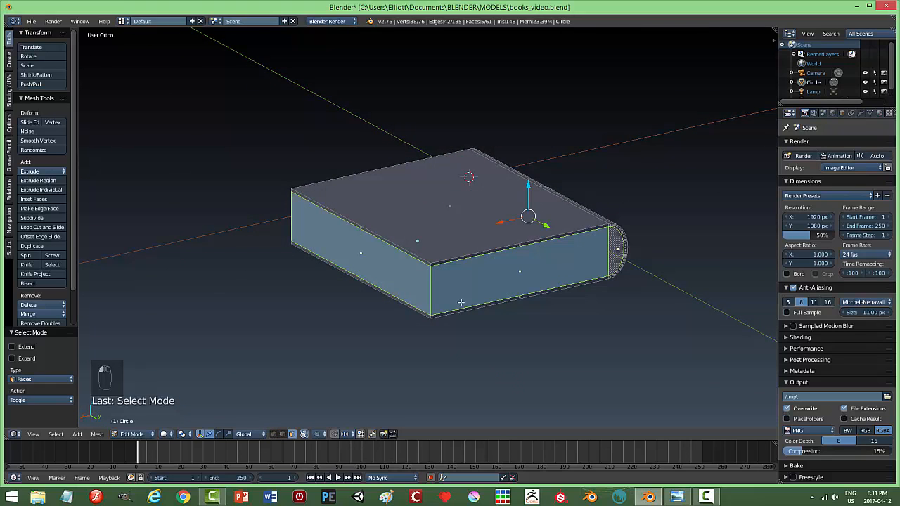
middle_drag(616, 246, 566, 315)
key(e)
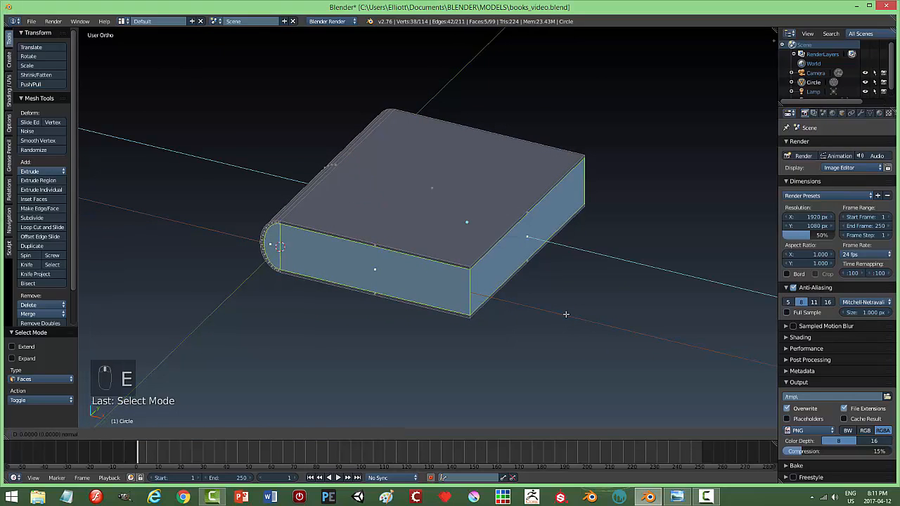
right_click(566, 314)
key(s)
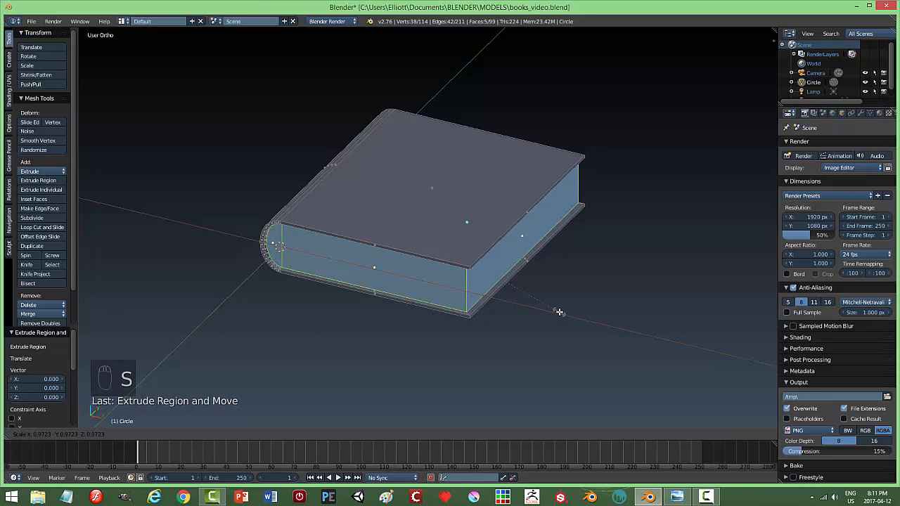
click(560, 314)
middle_drag(623, 287, 669, 281)
Step: Deselect the mesh, return to Object Mode and reselect the book object
key(a)
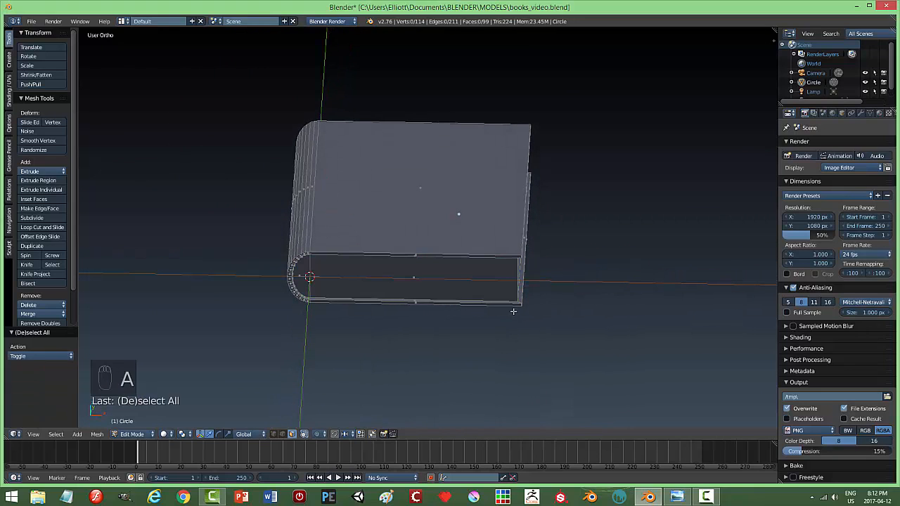
key(Tab)
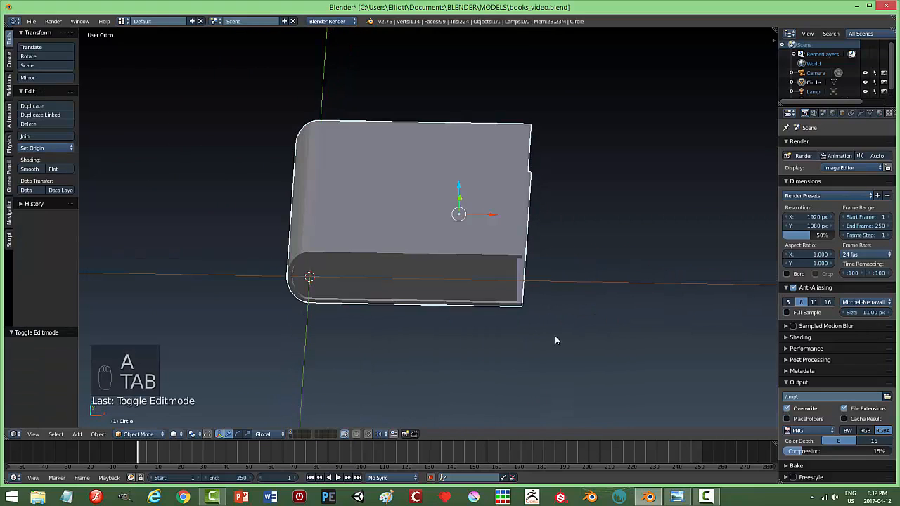
key(a)
key(a)
middle_drag(555, 336, 407, 308)
right_click(370, 260)
Step: Put the book in Edit Mode with wireframe display and vertex selection, seen from the front
key(KP_7)
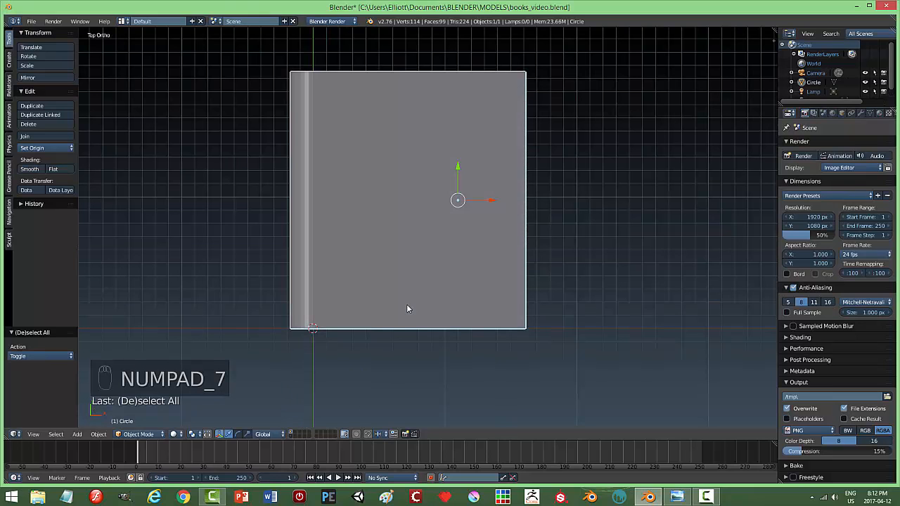
key(Tab)
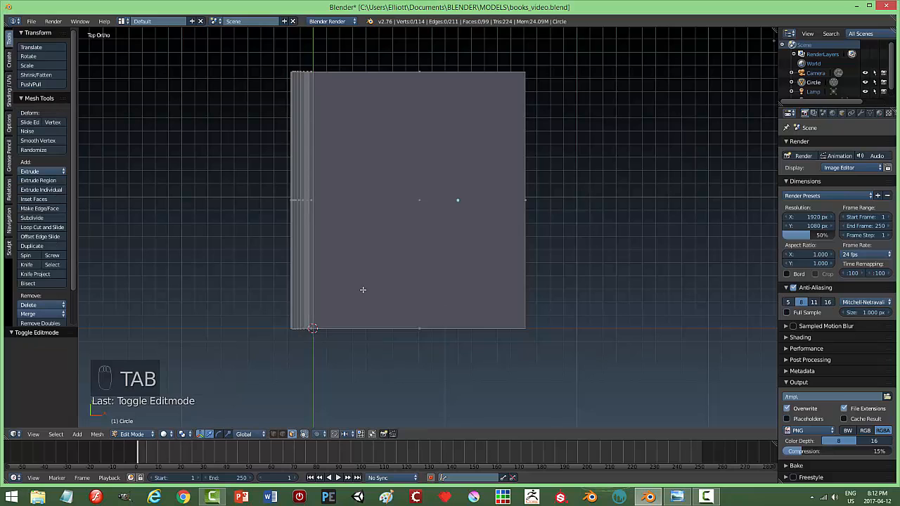
key(z)
click(428, 292)
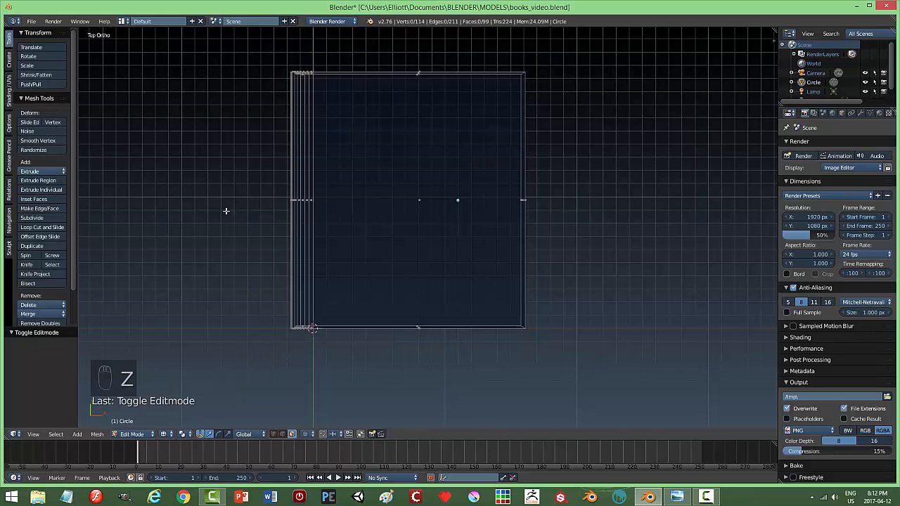
key(ctrl+Tab)
click(201, 183)
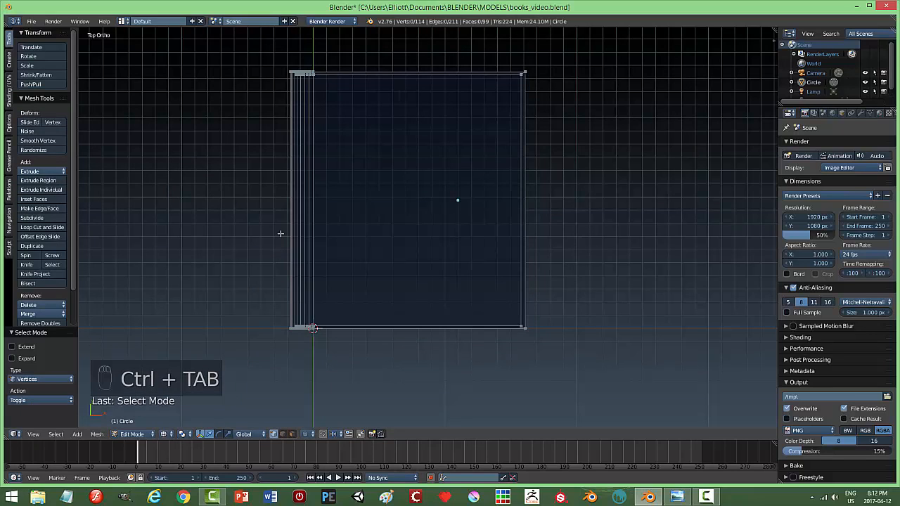
key(KP_1)
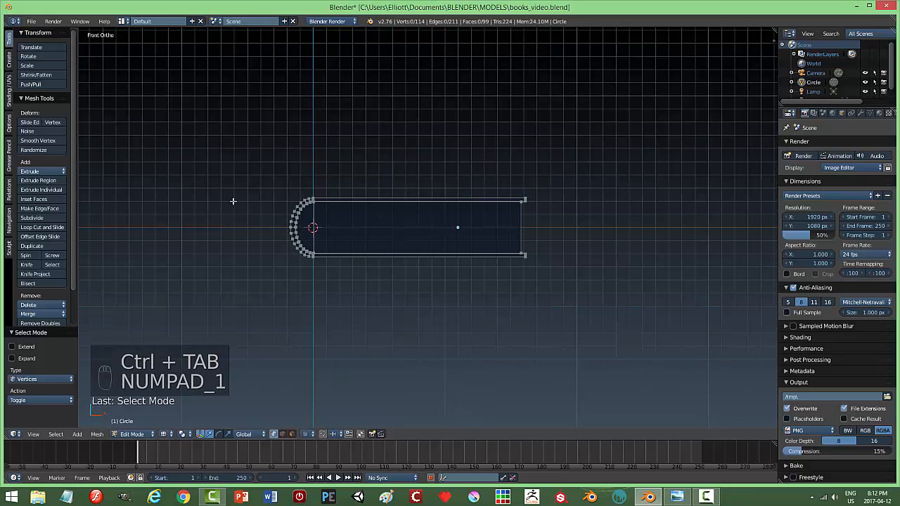
Step: Box-select the rounded spine's vertices and scale them along X to about 0.6, using the 3D cursor as pivot
key(b)
drag(228, 136, 343, 289)
scroll(361, 297, up, 2)
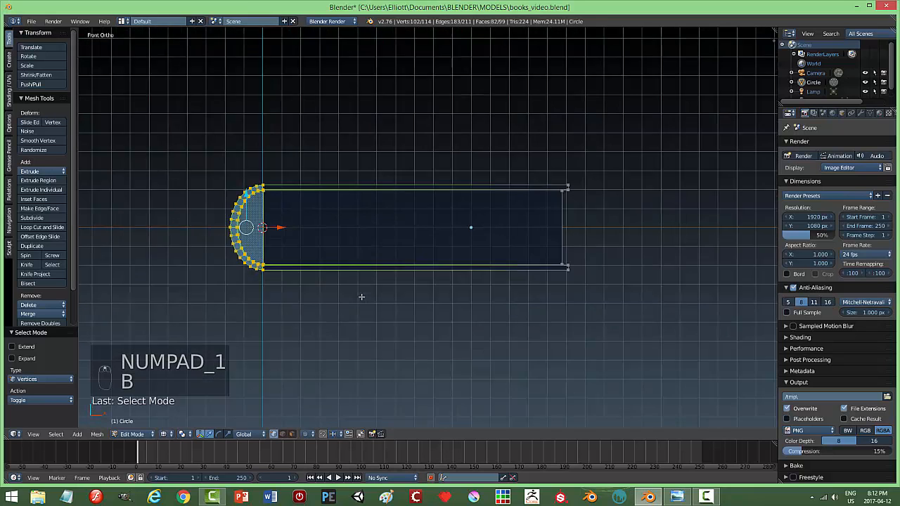
scroll(361, 297, up, 1)
shift+middle_drag(288, 274, 415, 281)
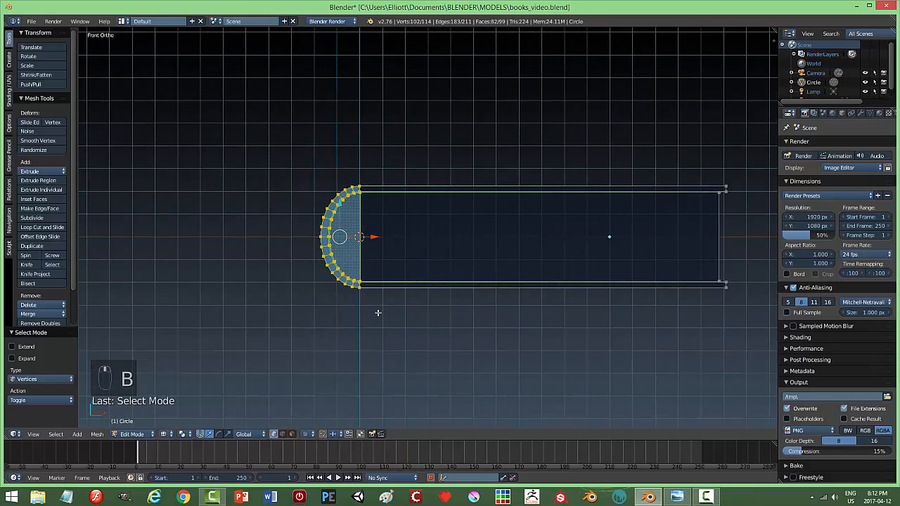
click(183, 434)
click(202, 413)
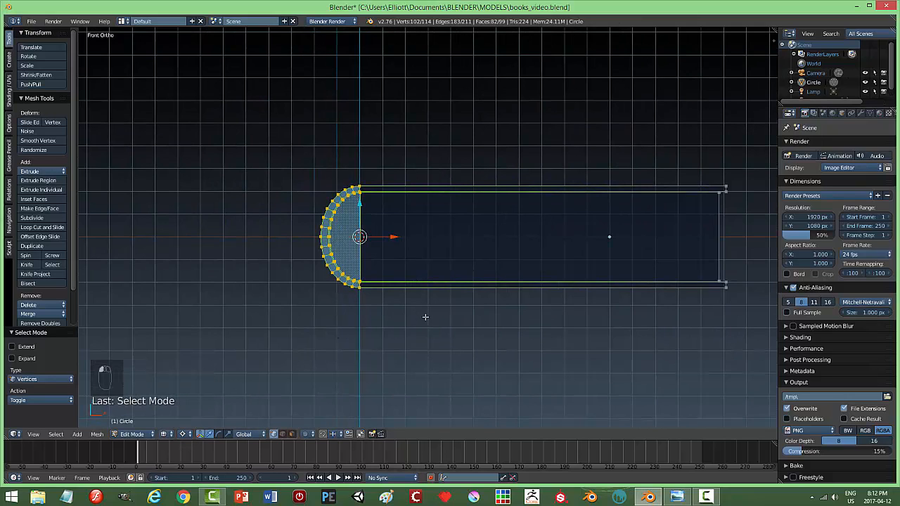
key(s)
key(x)
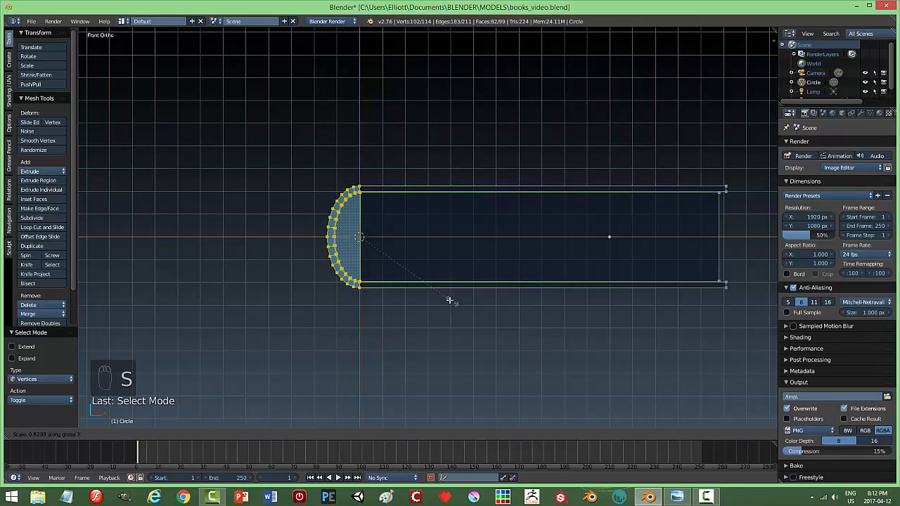
click(421, 289)
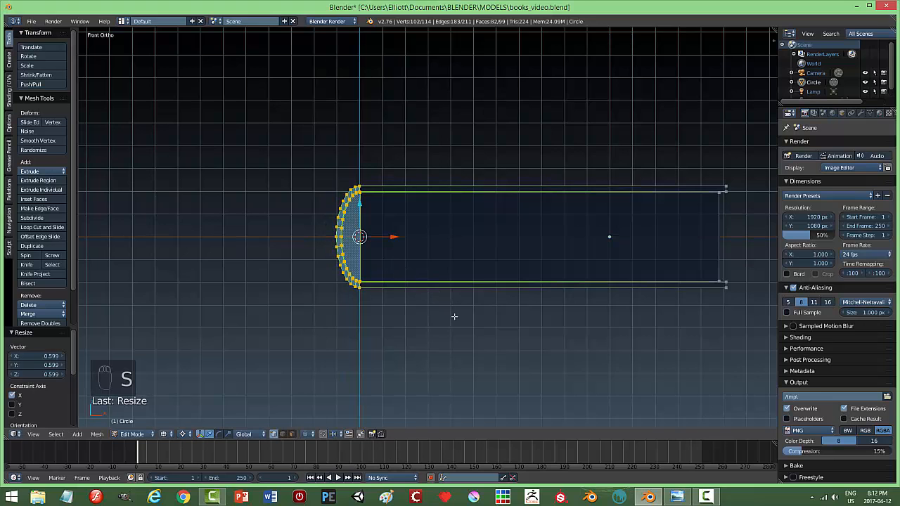
Step: Deselect all vertices, return to Object Mode and restore solid shading
key(a)
key(Tab)
mouse_move(432, 307)
middle_down()
mouse_move(457, 311)
mouse_move(451, 286)
mouse_move(555, 269)
mouse_move(508, 298)
mouse_move(436, 289)
mouse_move(440, 270)
mouse_move(432, 280)
mouse_move(508, 296)
mouse_move(420, 263)
mouse_move(371, 274)
mouse_move(460, 292)
mouse_move(502, 249)
mouse_move(461, 257)
mouse_move(454, 245)
mouse_move(459, 301)
mouse_move(432, 272)
mouse_move(456, 287)
mouse_move(453, 335)
mouse_move(438, 260)
mouse_move(438, 273)
mouse_move(462, 272)
mouse_move(453, 287)
mouse_move(425, 296)
middle_up()
key(z)
click(453, 340)
Step: Put the book in Edit Mode with face selection and create a new material named Paper
key(Tab)
key(ctrl+Tab)
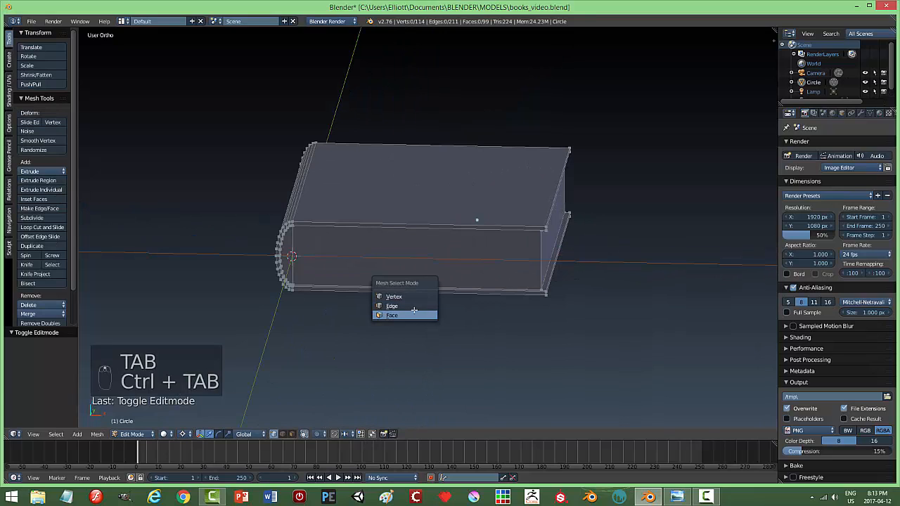
click(405, 313)
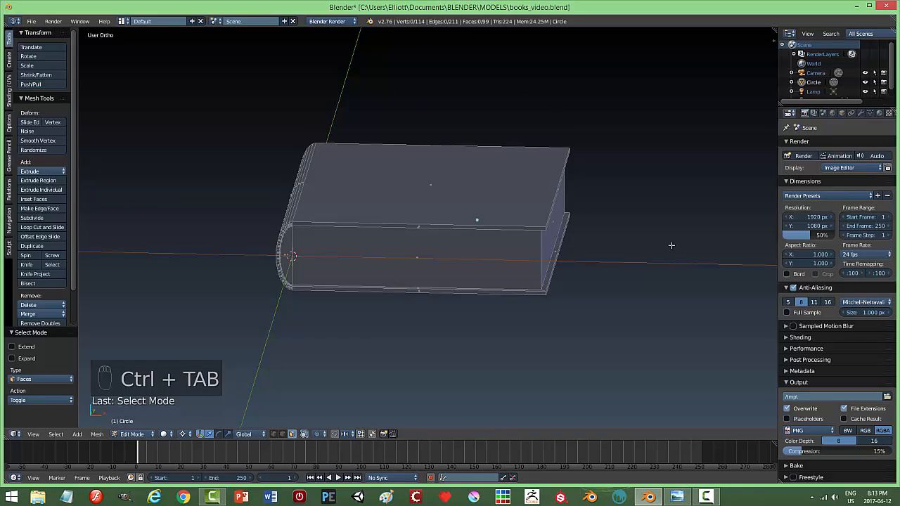
click(879, 113)
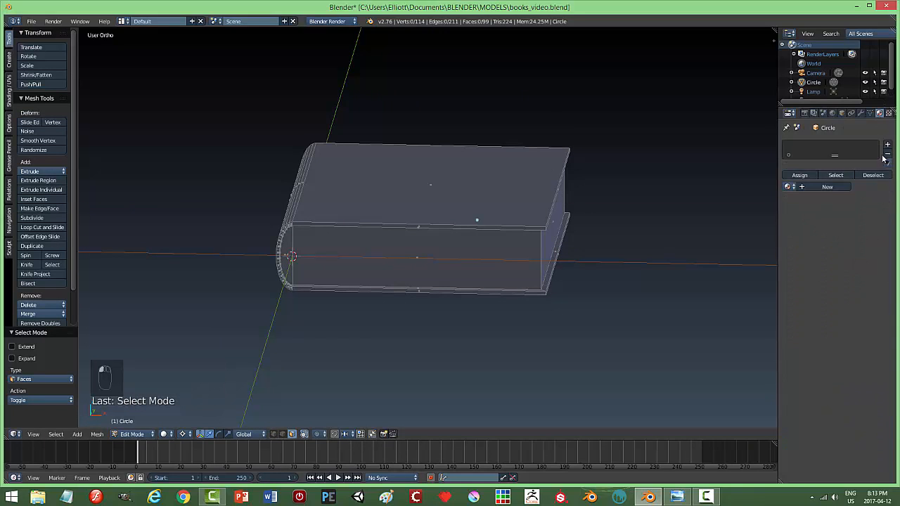
click(887, 145)
click(833, 187)
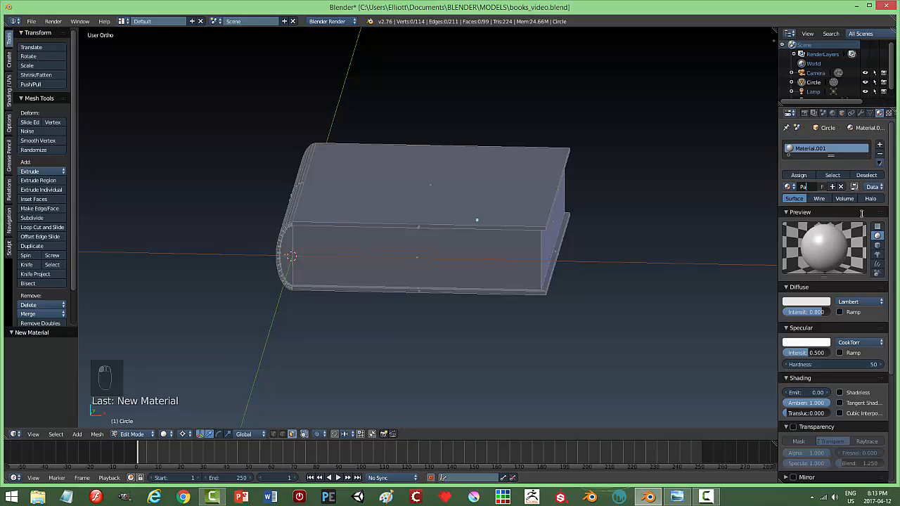
key(Return)
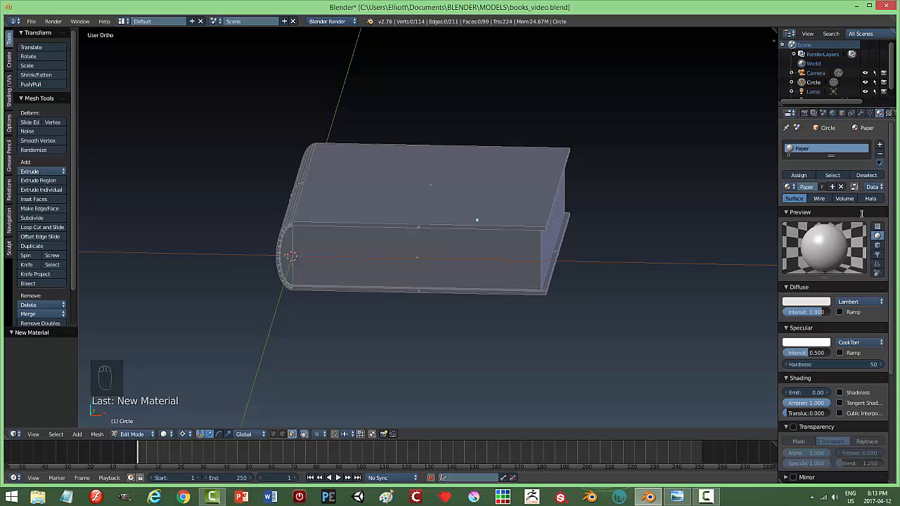
Step: Give the Paper material a cream diffuse colour, diffuse intensity 0.516 and specular intensity 0.163
click(811, 304)
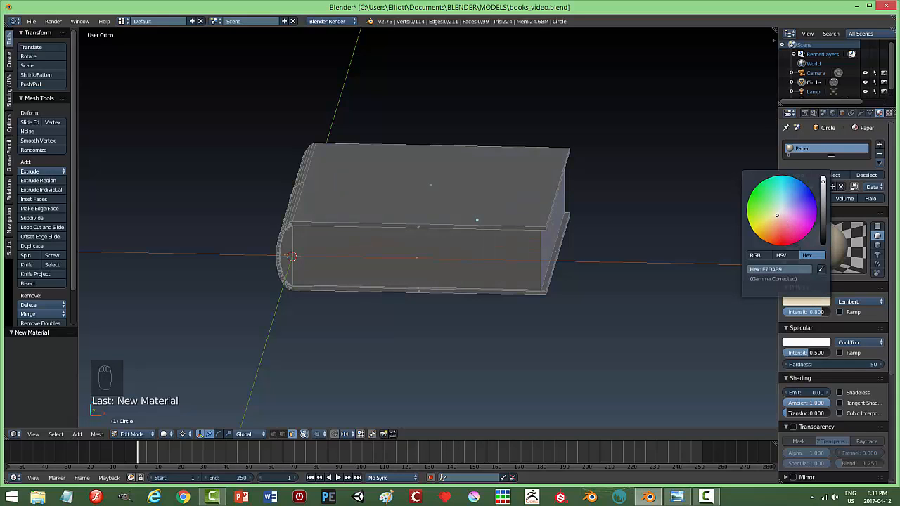
drag(821, 311, 808, 312)
drag(809, 358, 801, 358)
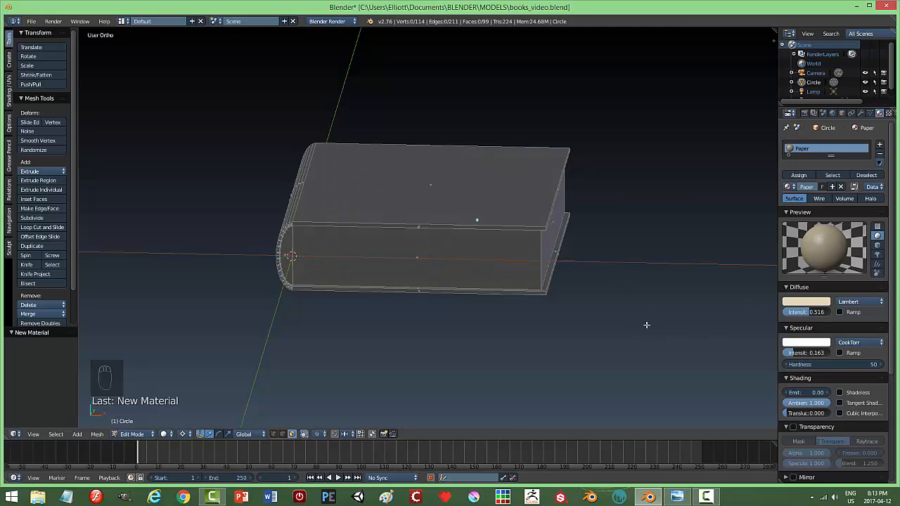
Step: Select the page-block faces on all open sides, including the curved end pieces by the spine, and assign the Paper material
right_click(289, 243)
shift+right_click(367, 257)
shift+right_click(556, 223)
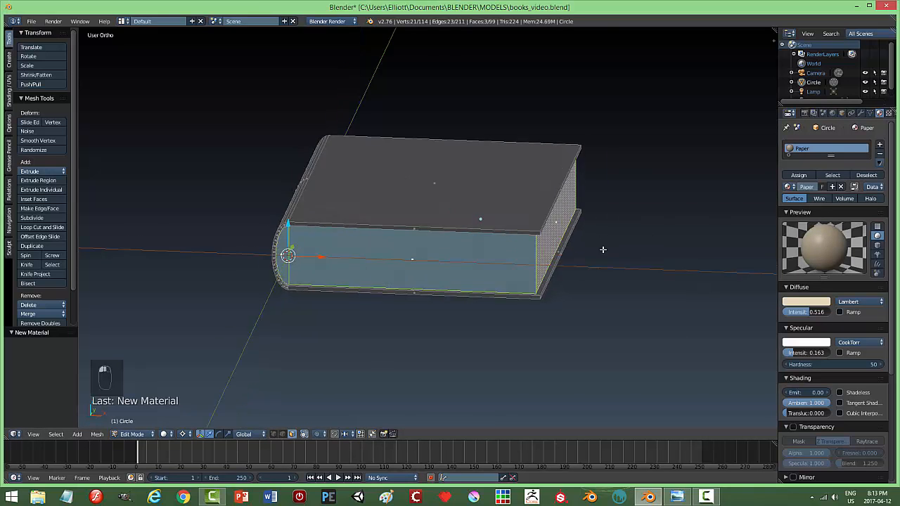
middle_drag(602, 249, 597, 294)
shift+right_click(595, 298)
shift+right_click(636, 274)
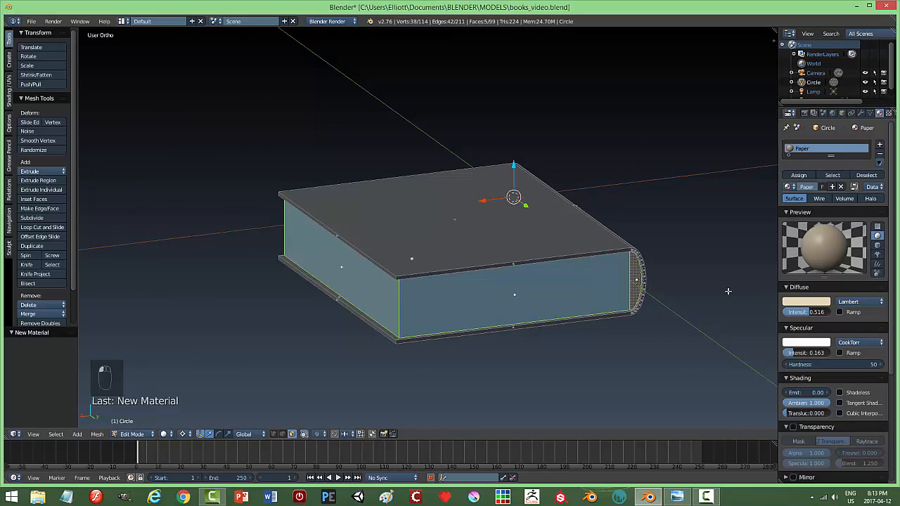
click(799, 175)
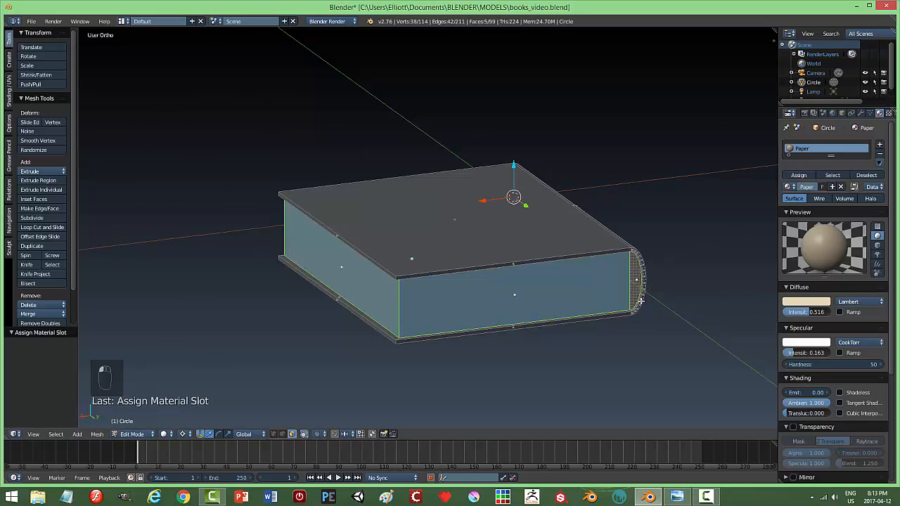
Step: Clear the selection, reselect the five page-block faces around the book and hide them
key(a)
shift+right_click(634, 281)
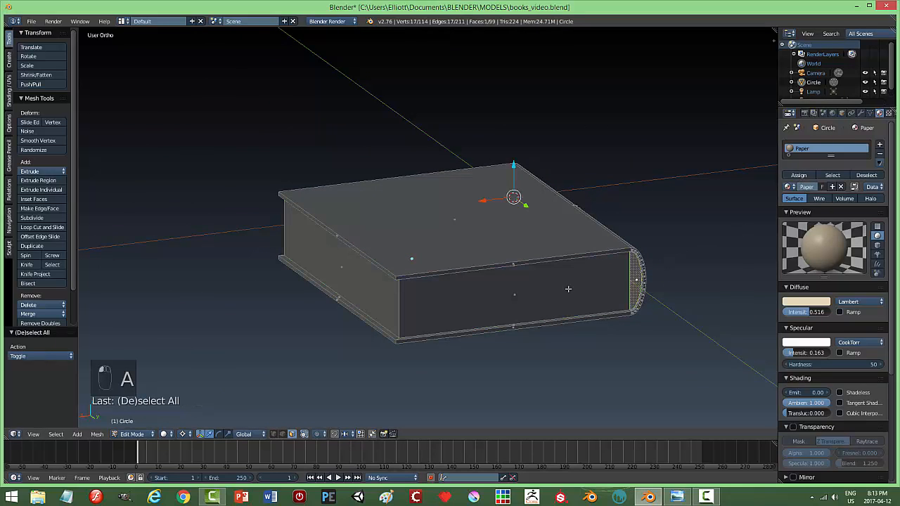
shift+right_click(568, 290)
shift+right_click(336, 284)
middle_drag(345, 273, 529, 287)
shift+right_click(304, 284)
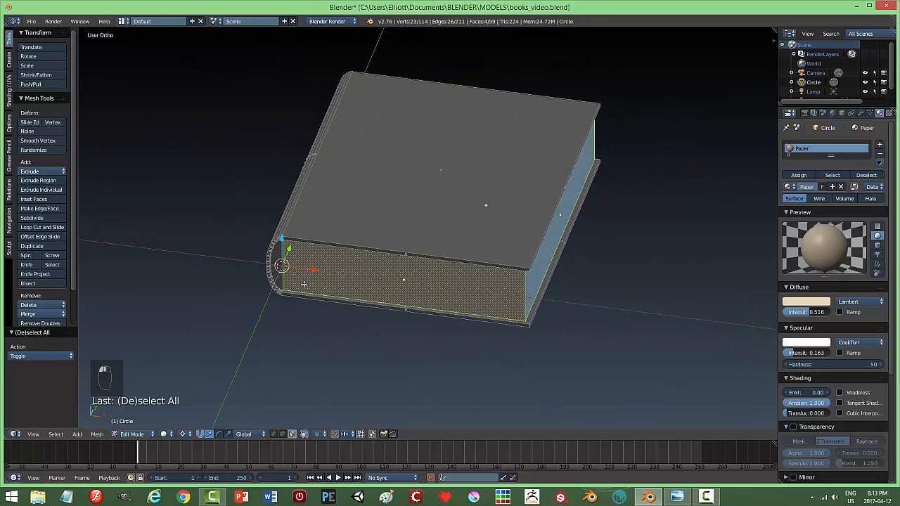
shift+right_click(275, 256)
key(h)
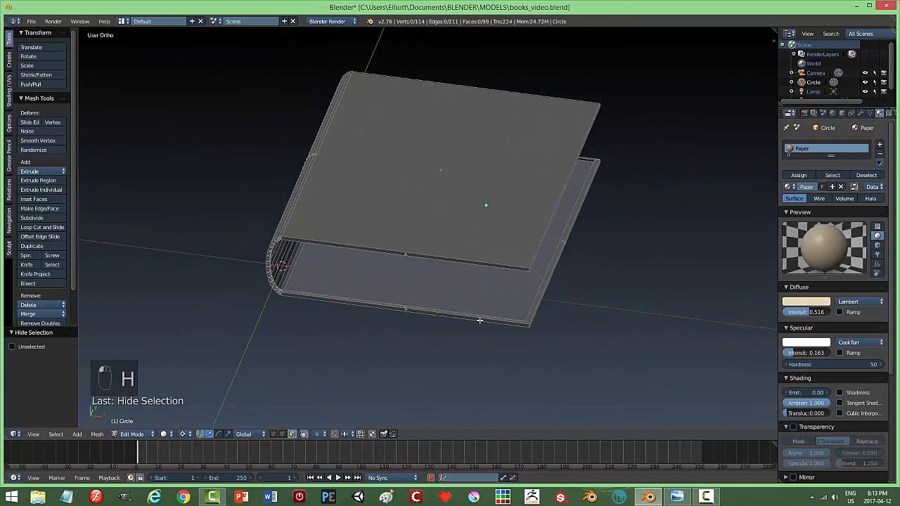
Step: Add a second material slot with a new material named GreenCover
middle_drag(463, 325, 487, 316)
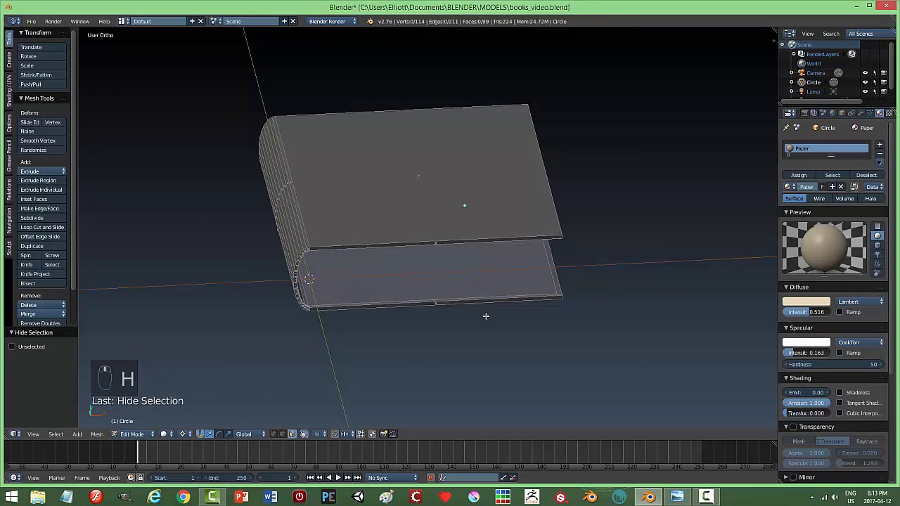
click(879, 144)
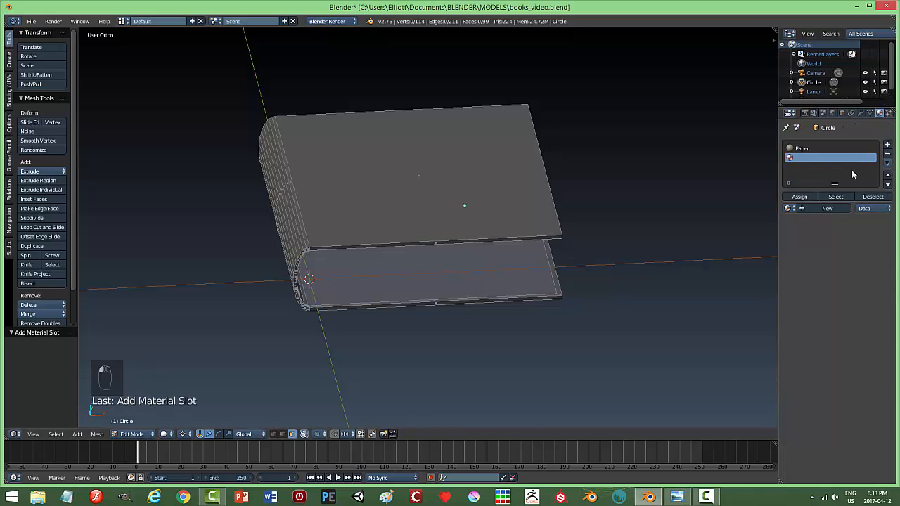
click(824, 208)
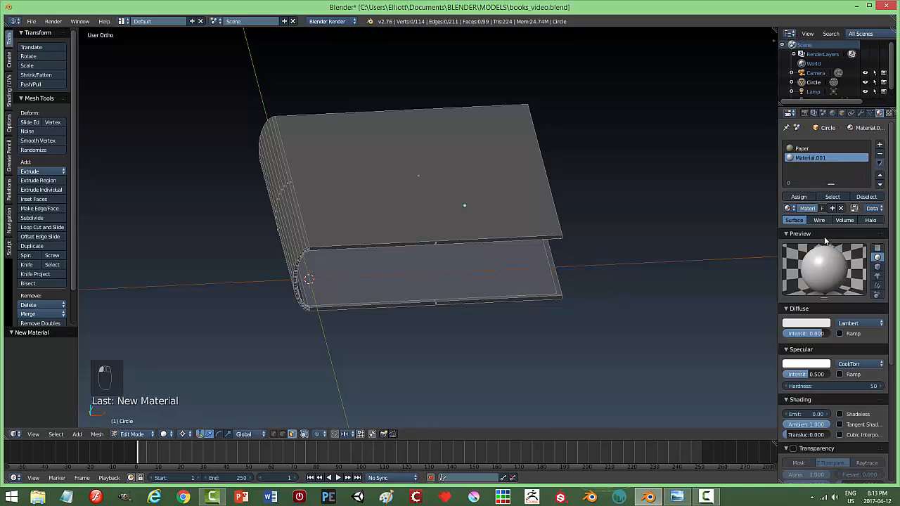
double_click(808, 209)
text(Green)
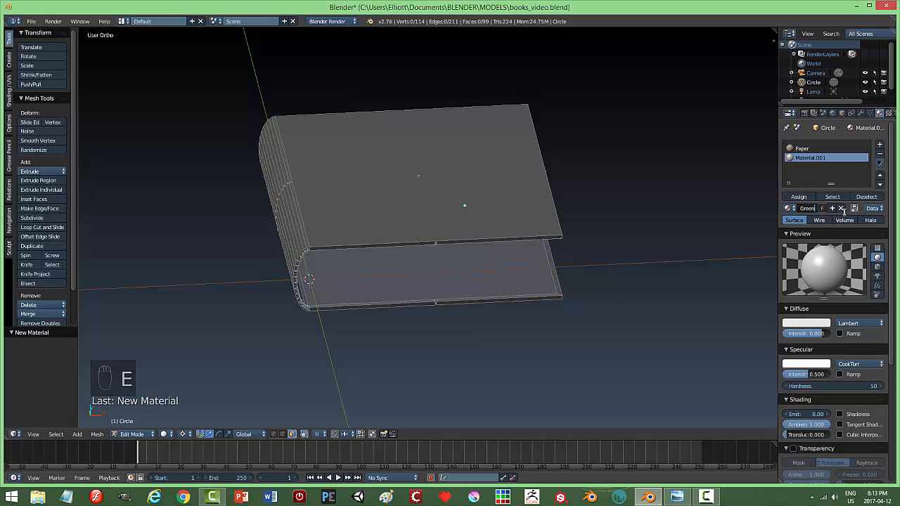
key(BackSpace)
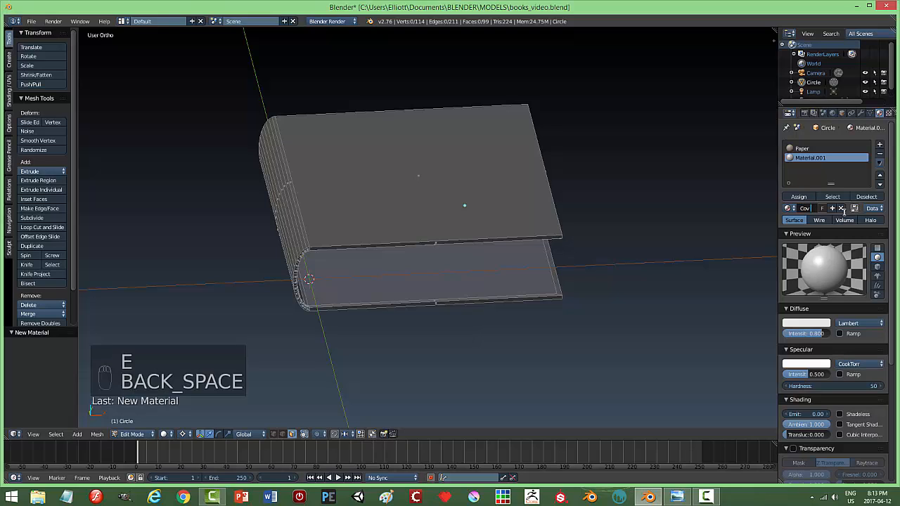
key(Return)
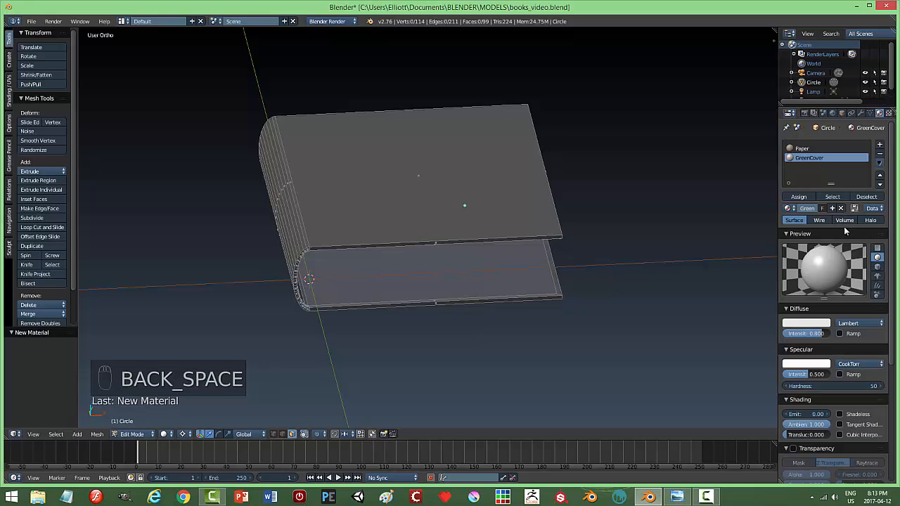
Step: Give GreenCover a dark green diffuse colour, diffuse intensity 0.558 and specular intensity 0.279
click(806, 323)
click(761, 229)
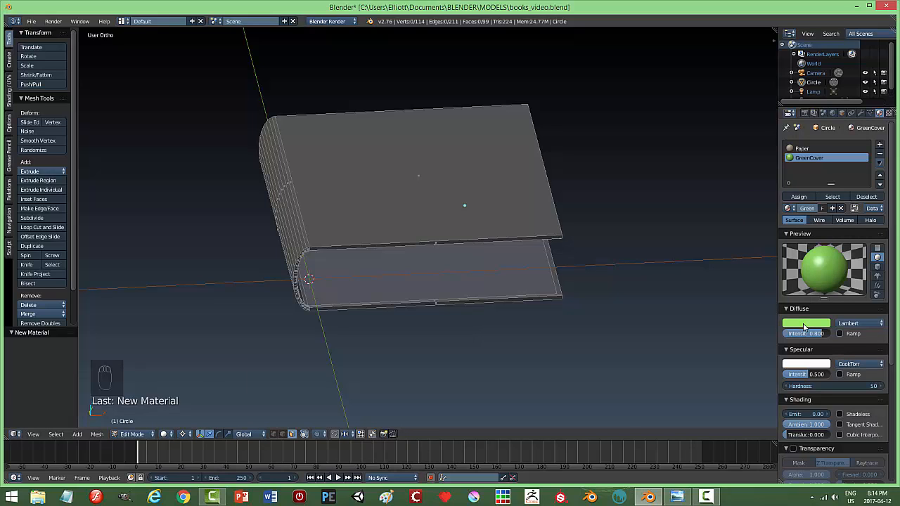
click(806, 327)
scroll(779, 246, down, 8)
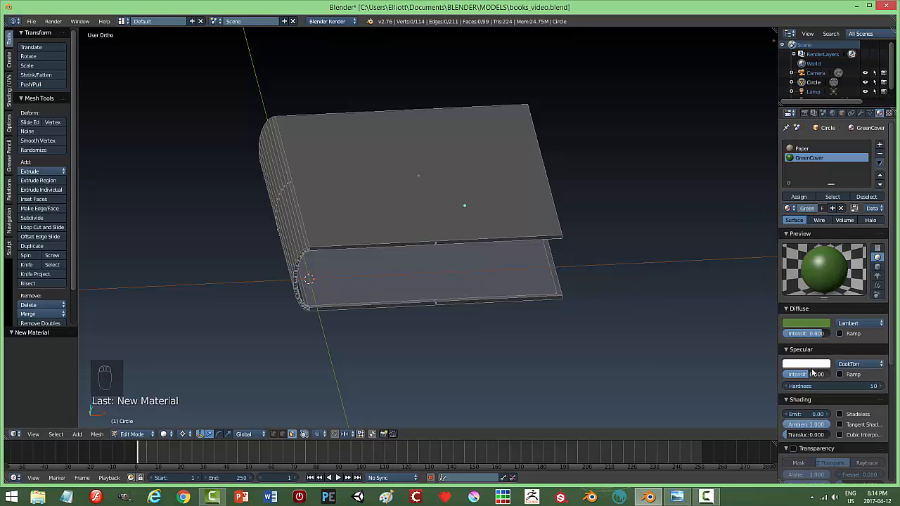
drag(808, 378, 800, 378)
drag(819, 336, 811, 336)
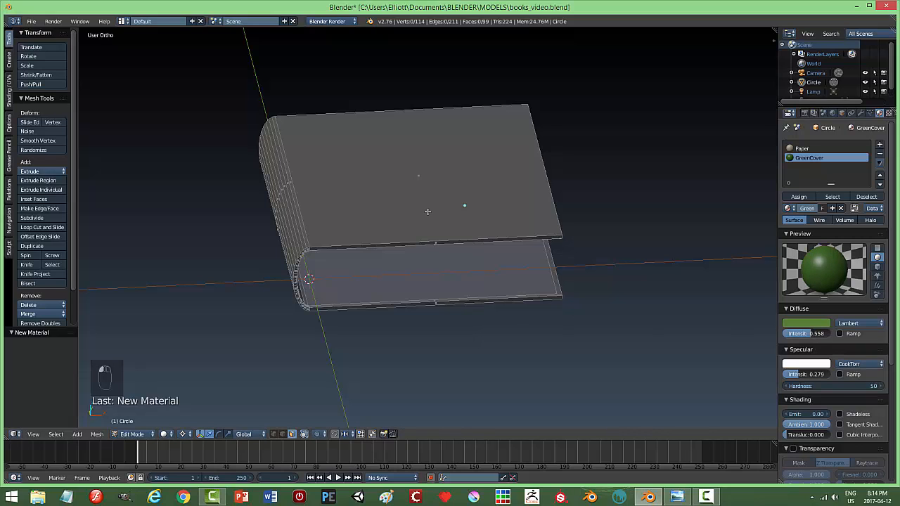
Step: Assign GreenCover to all visible cover faces, deselect them and return to Object Mode
key(a)
click(798, 197)
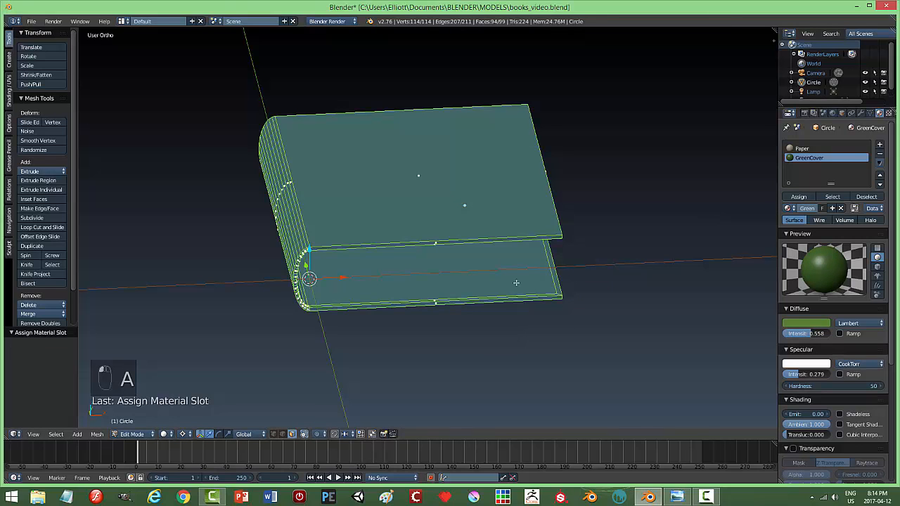
key(a)
key(Tab)
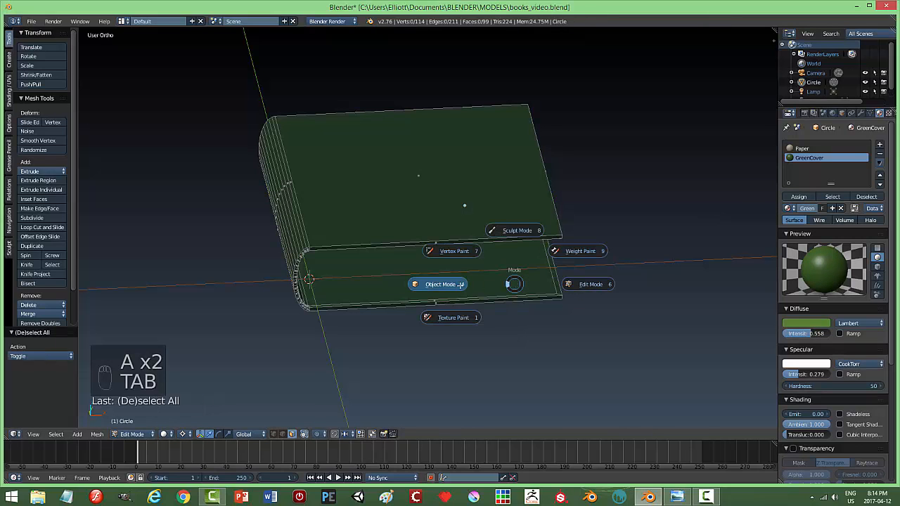
click(460, 284)
Step: Change the Paper material's diffuse colour to the paler off-white E7DCD2
middle_drag(461, 284, 490, 273)
click(823, 148)
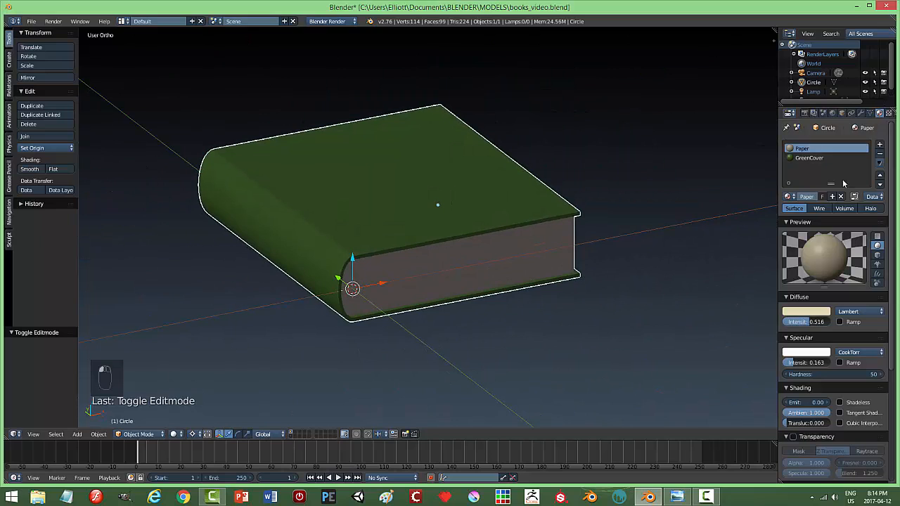
click(810, 311)
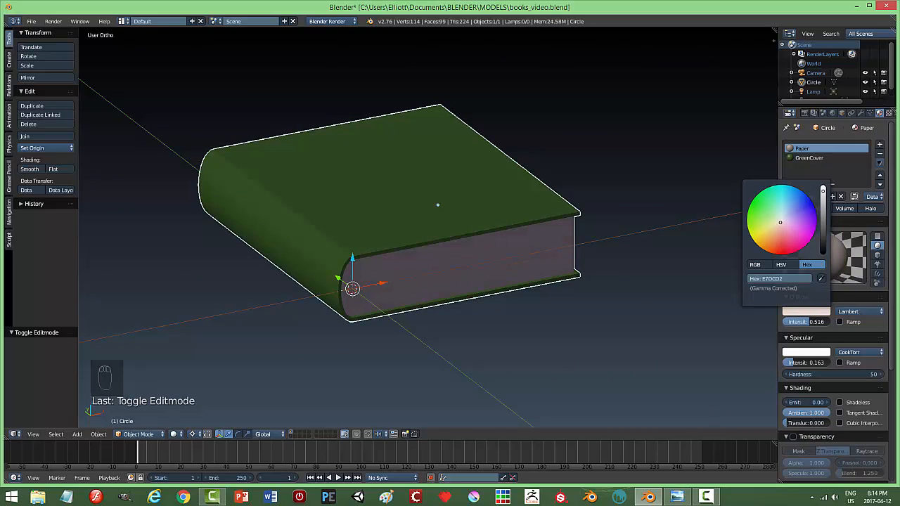
Step: Apply smooth shading to all visible cover faces in Edit Mode, then clear the selection
middle_drag(559, 299, 580, 299)
key(Tab)
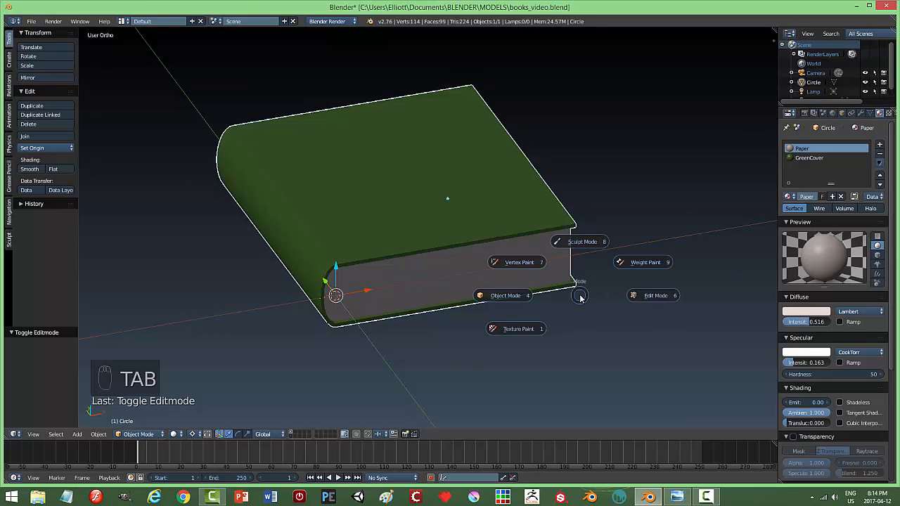
click(654, 295)
key(a)
key(a)
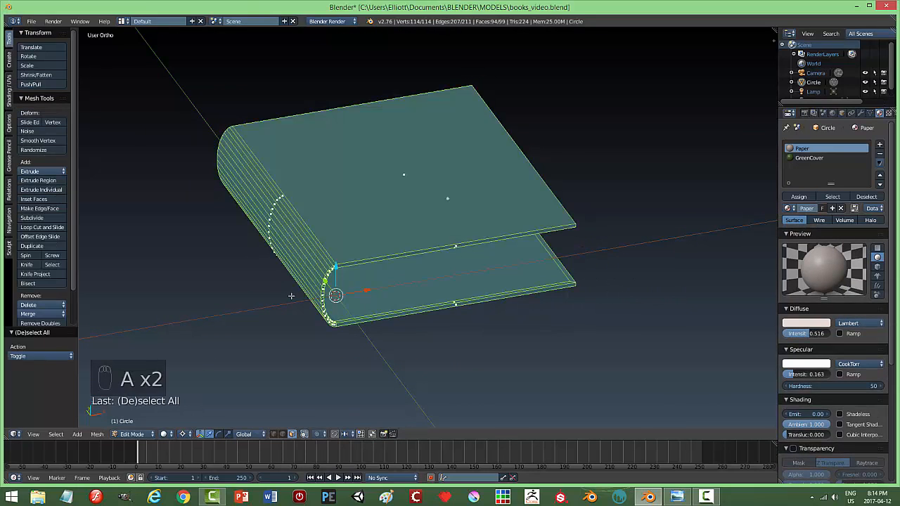
click(9, 87)
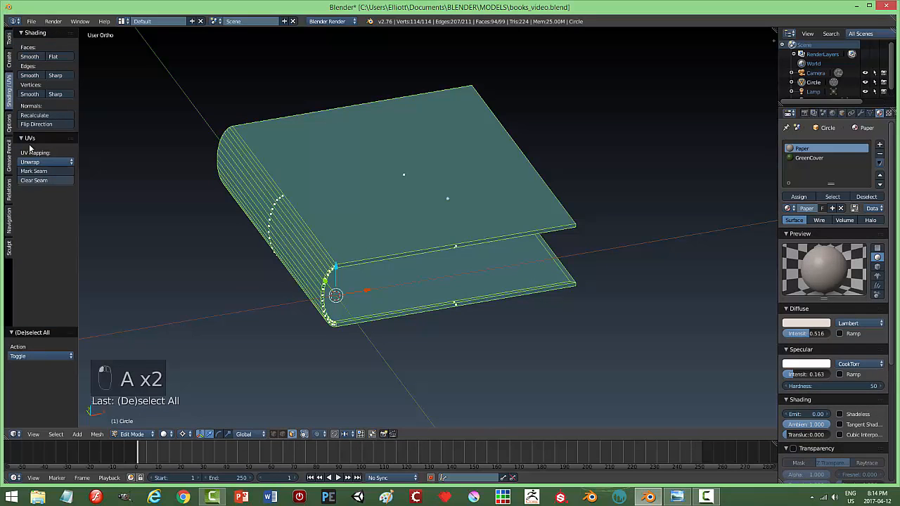
click(29, 56)
key(a)
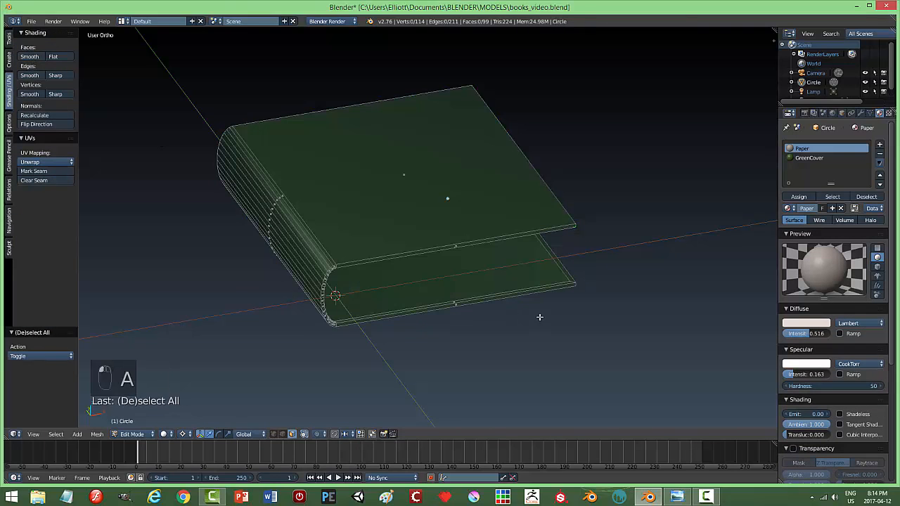
Step: Return the book to Object Mode and save the file
key(Tab)
click(501, 322)
middle_drag(541, 340, 506, 307)
key(ctrl+s)
Step: View the book from the top and switch the transform pivot from the 3D cursor to the book's own origin
key(KP_7)
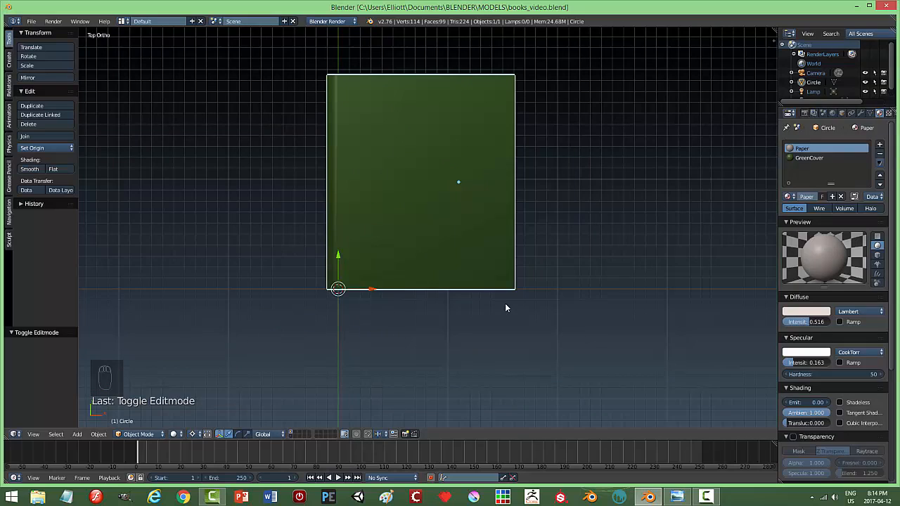
click(194, 434)
click(211, 413)
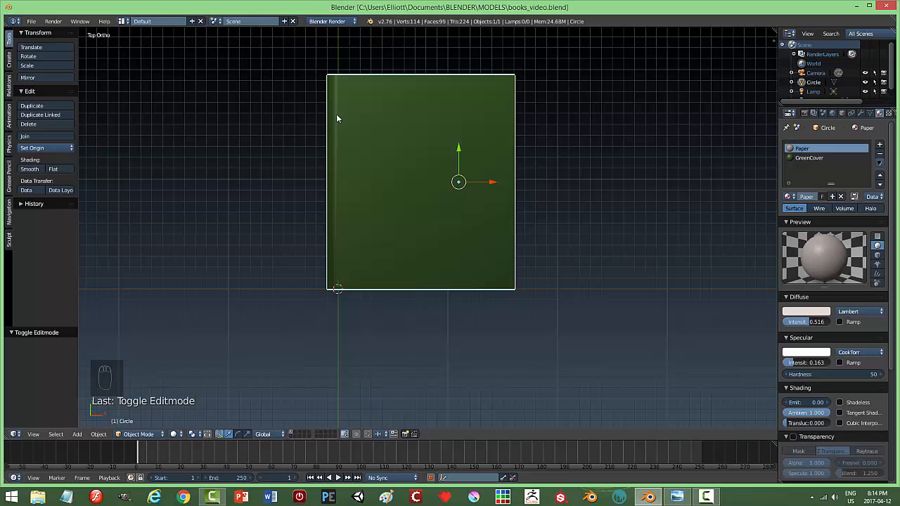
Step: Set the book's origin to its geometry and save the file
middle_drag(382, 268, 360, 177)
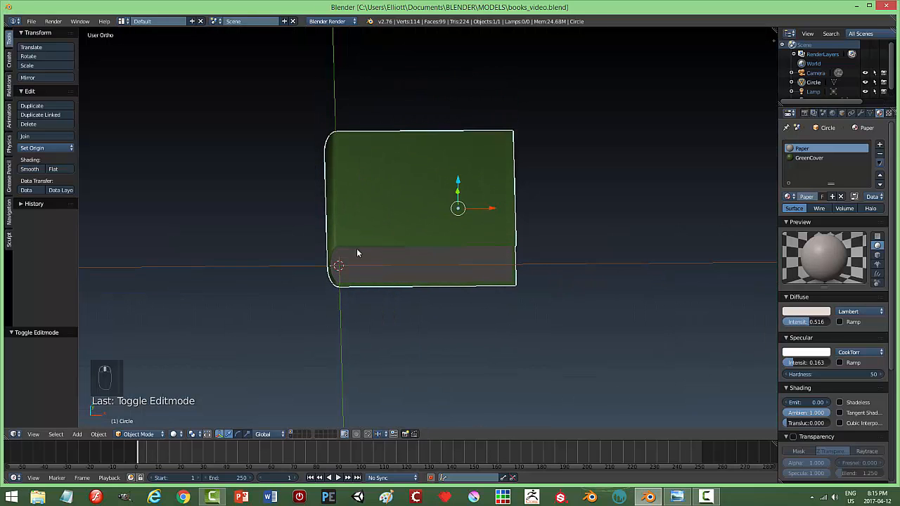
middle_drag(356, 253, 407, 290)
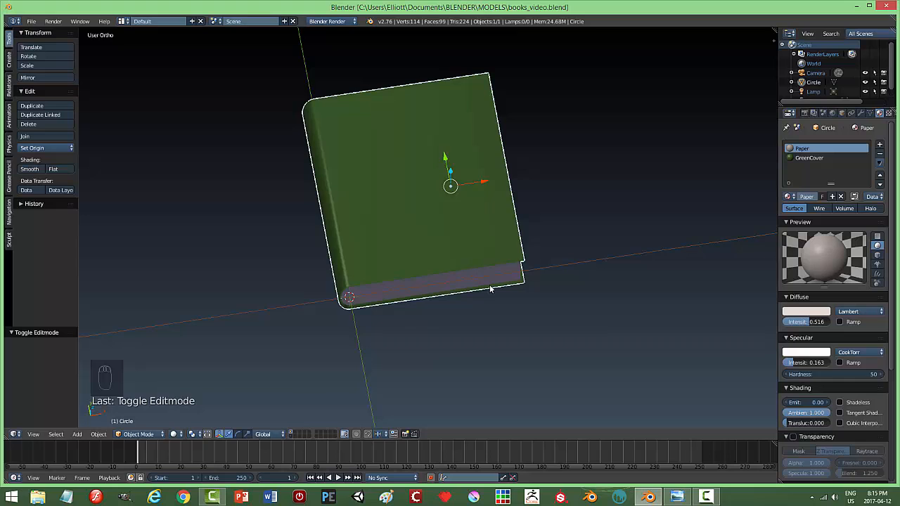
key(KP_7)
click(47, 149)
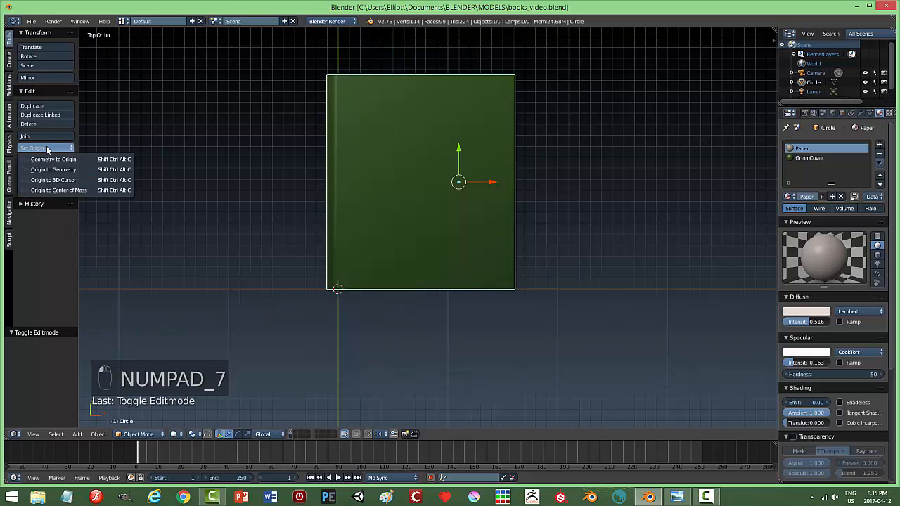
click(53, 169)
middle_drag(531, 294, 528, 235)
key(ctrl+s)
click(596, 239)
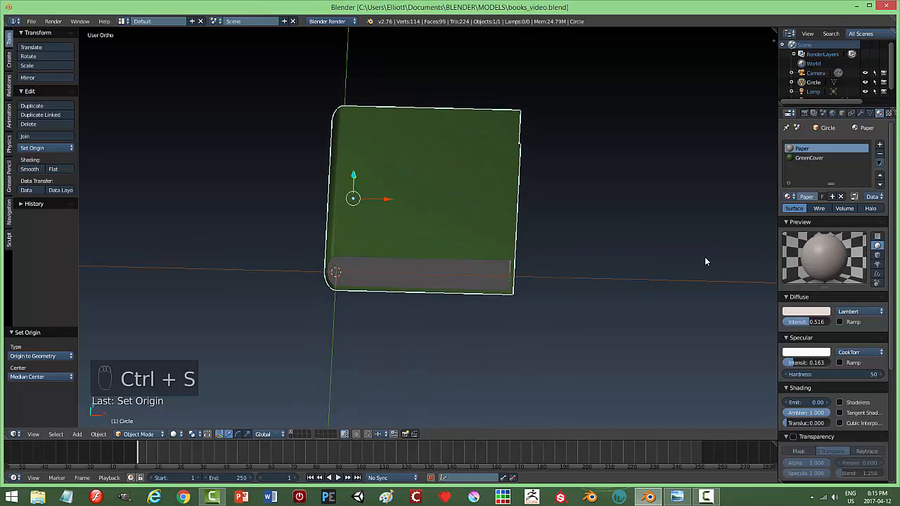
Step: Add a text object at the 3D cursor and raise it about 0.32 along Z, just above the book's front cover
middle_drag(582, 306, 564, 284)
key(KP_7)
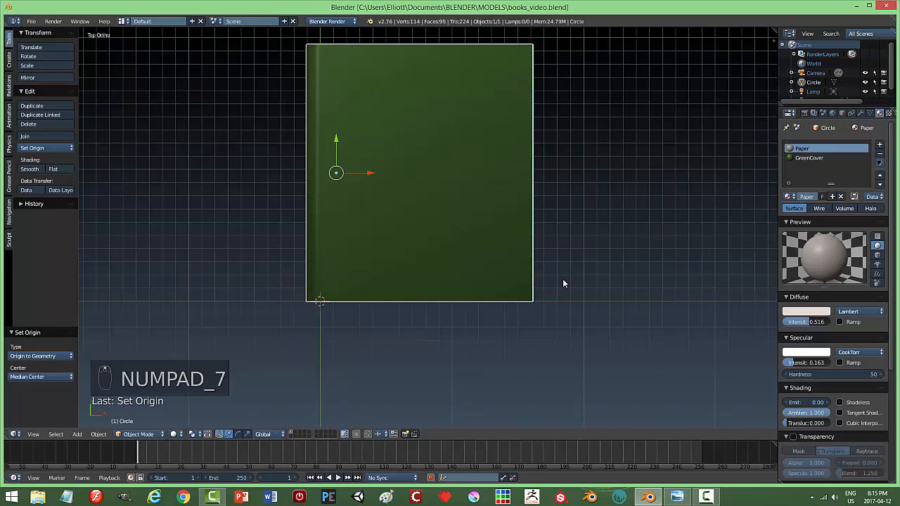
shift+middle_drag(522, 295, 502, 321)
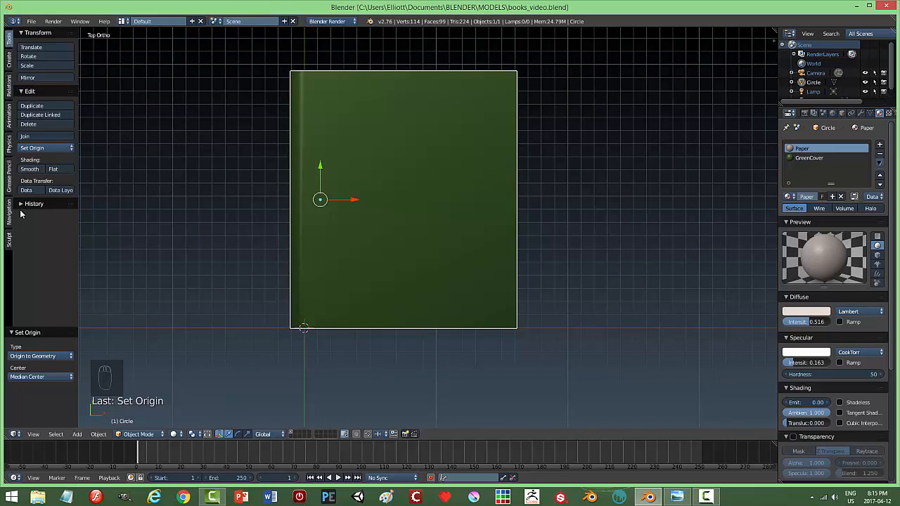
click(10, 60)
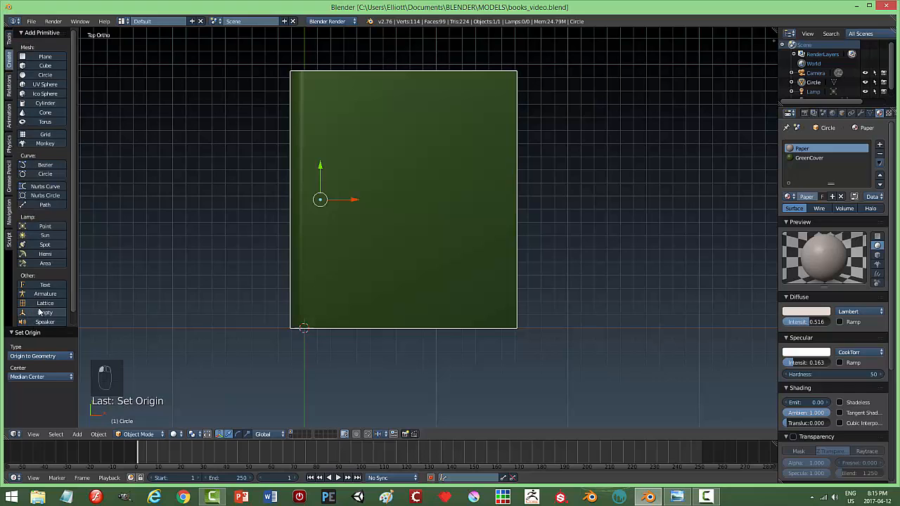
click(42, 285)
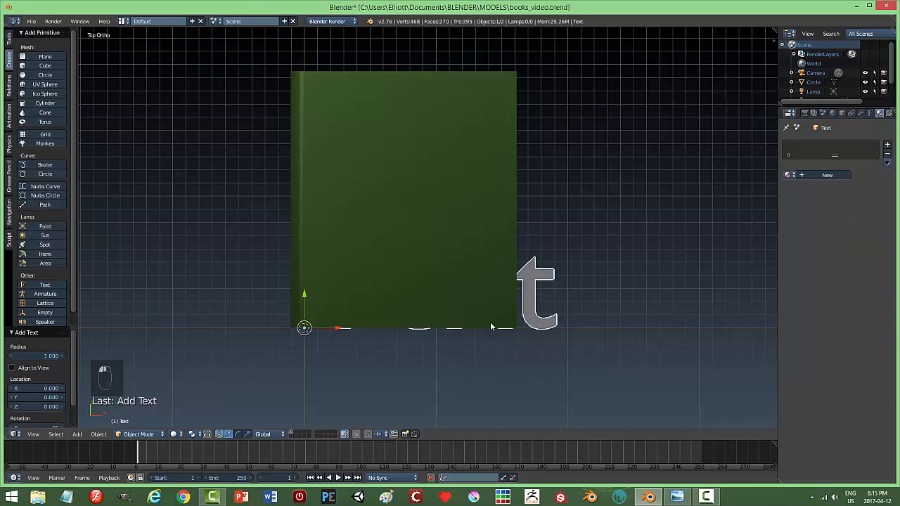
middle_drag(490, 326, 438, 269)
drag(304, 224, 316, 197)
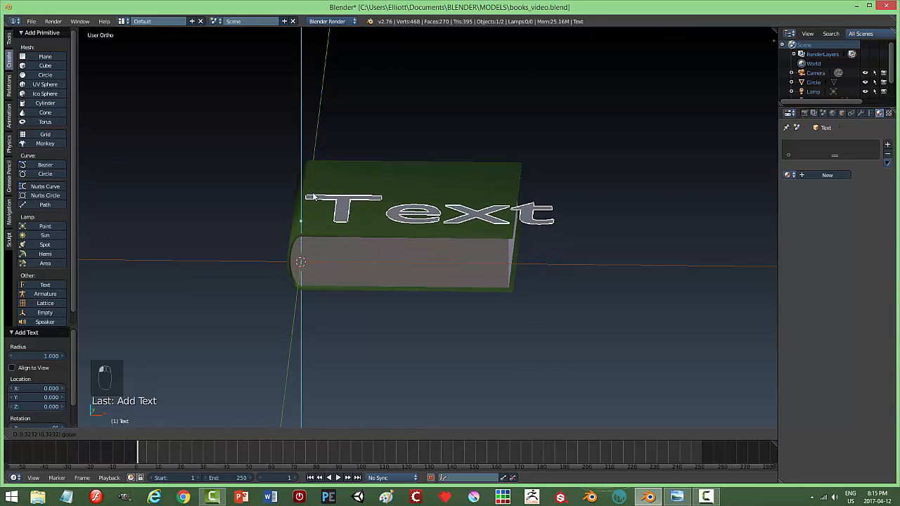
Step: Set the text object's paragraph alignment to Center
key(KP_7)
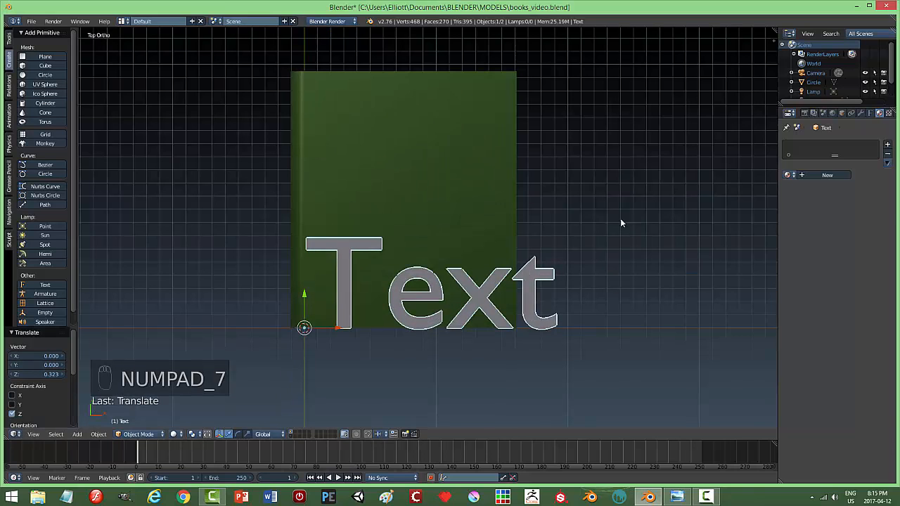
click(870, 114)
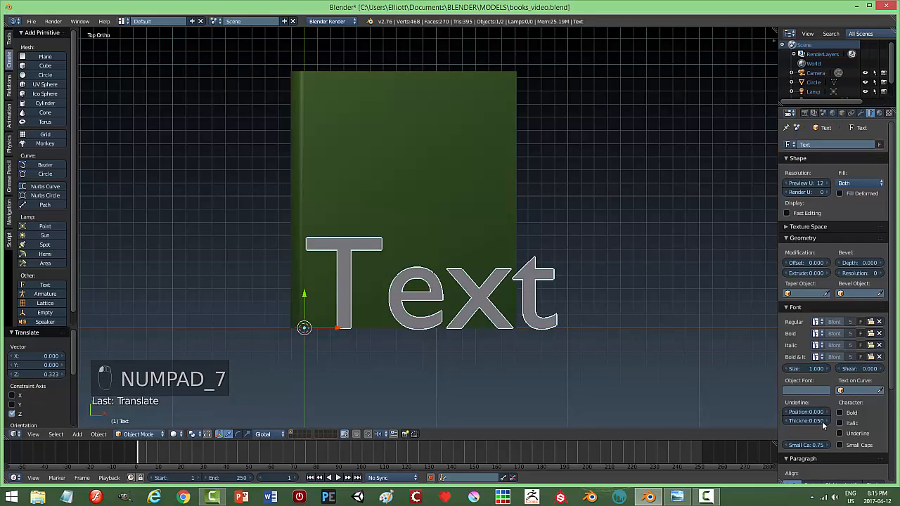
scroll(861, 404, down, 5)
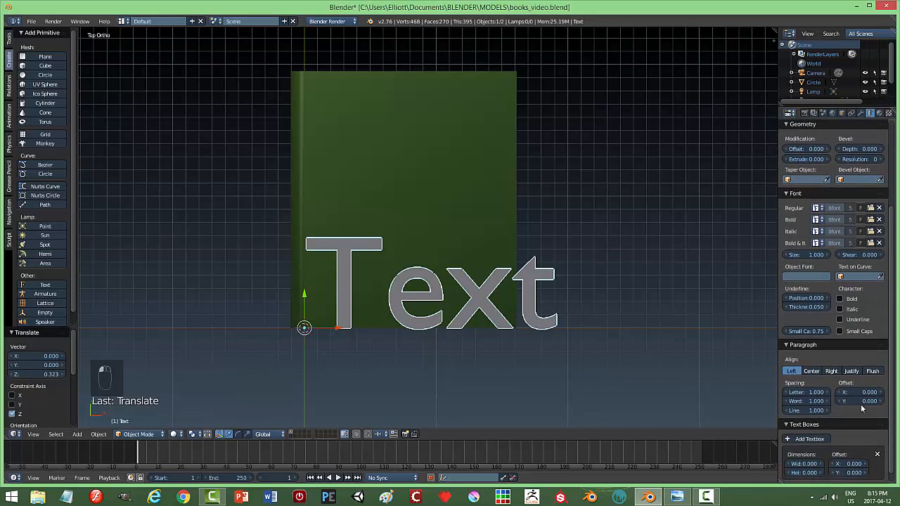
click(812, 372)
Step: Shift the text along X toward the middle of the cover and scale it down to about 0.63
key(g)
key(x)
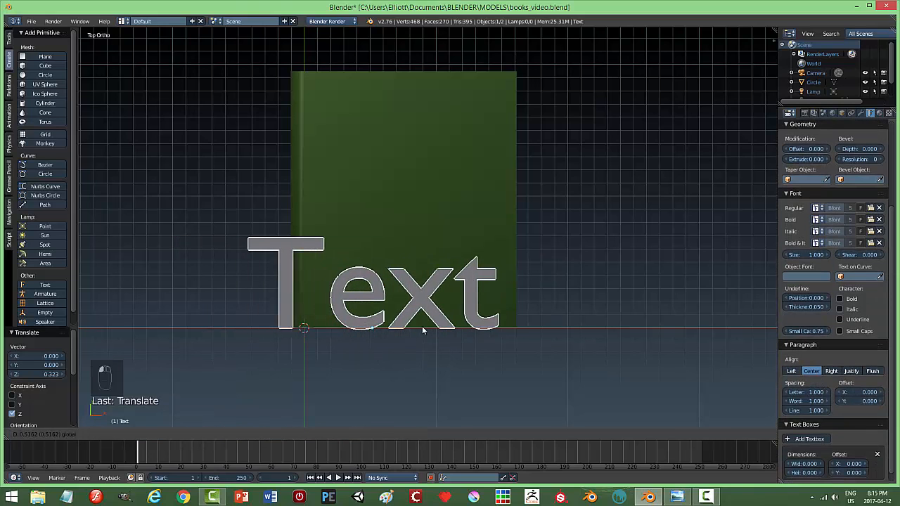
click(428, 325)
key(s)
click(593, 337)
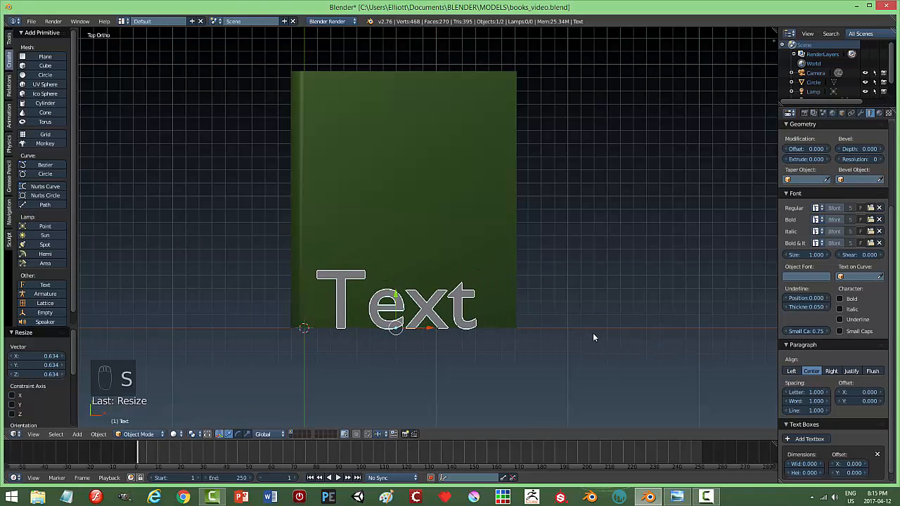
Step: Move the text along Y to just below the cover's upper edge and nudge it along X to centre it across the cover
drag(398, 297, 426, 118)
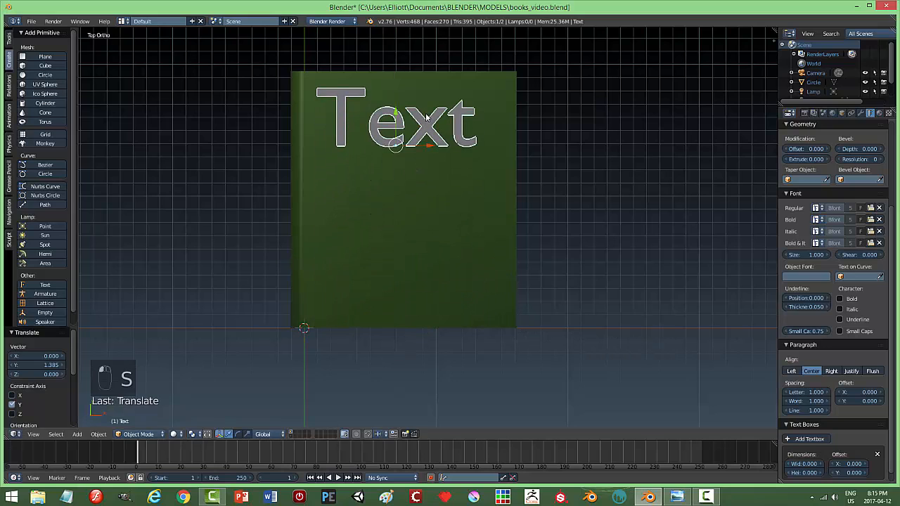
key(g)
key(x)
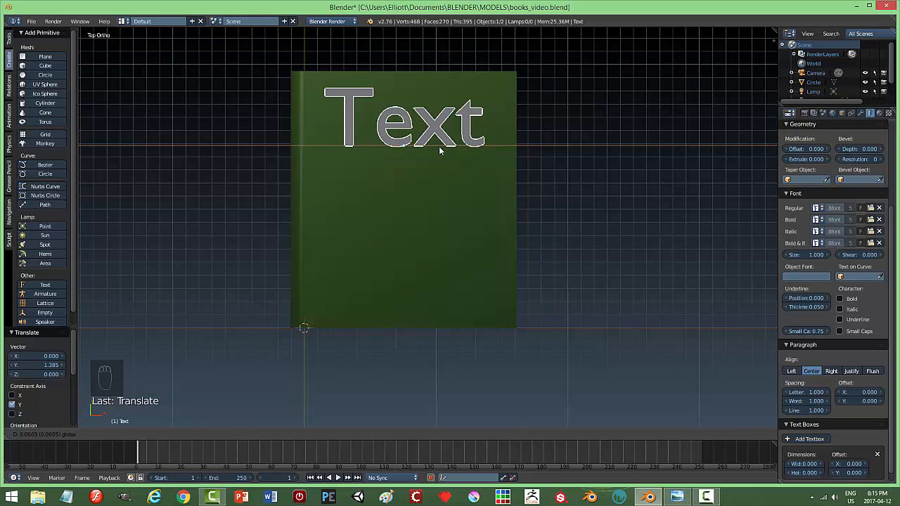
click(439, 146)
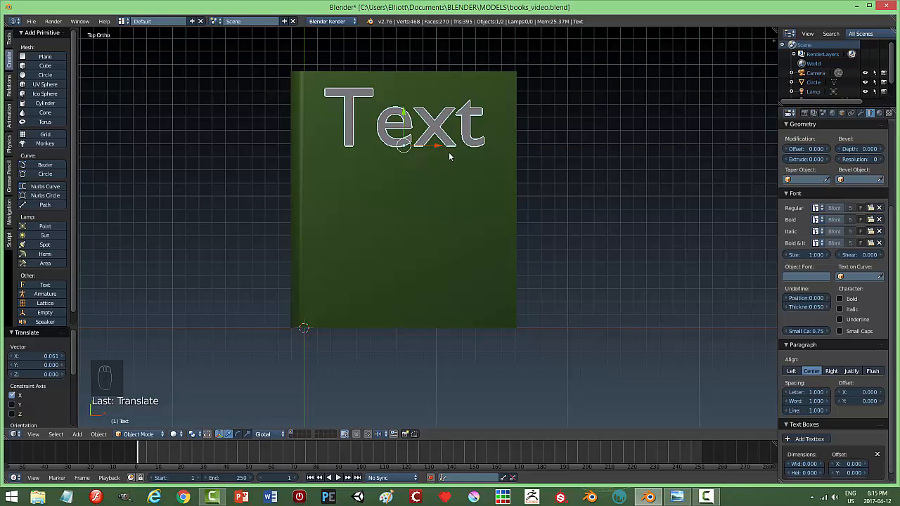
drag(441, 145, 442, 144)
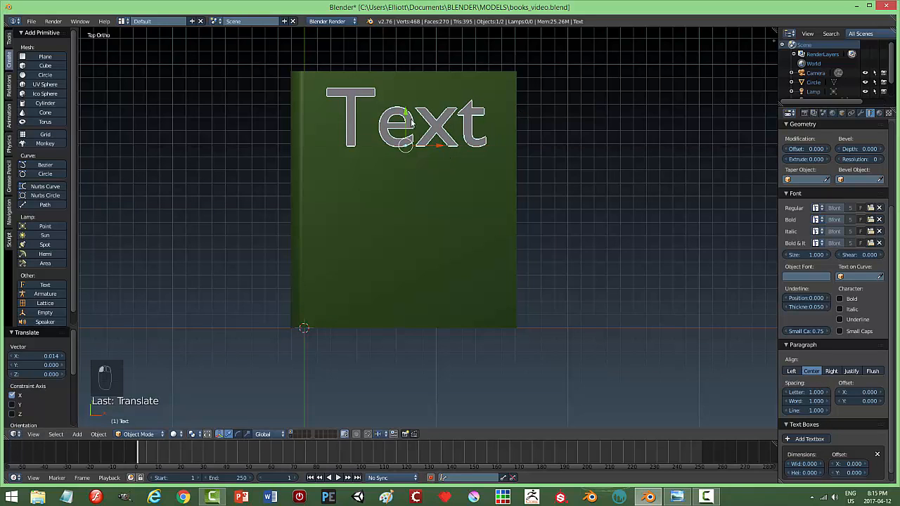
drag(407, 114, 407, 123)
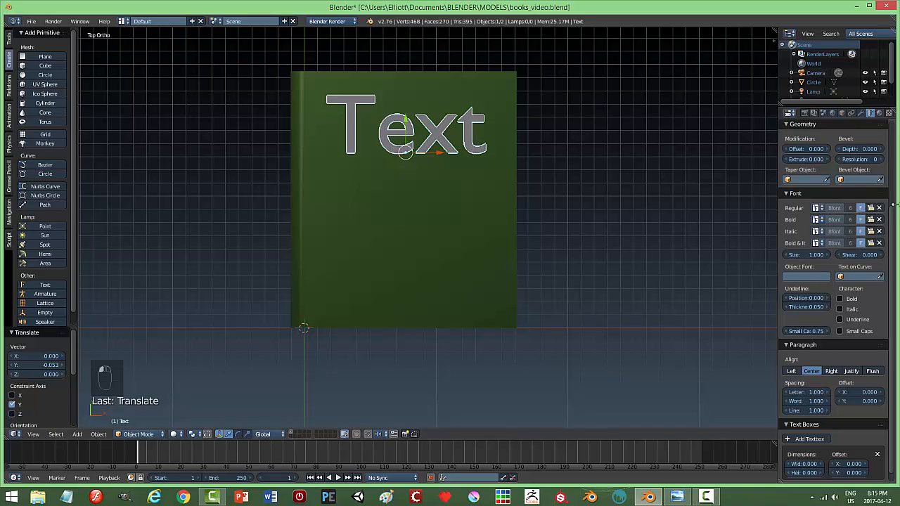
Step: Load BOD_B.TTF from the Windows Fonts folder as the text's regular font, choosing it from the font previews
click(870, 209)
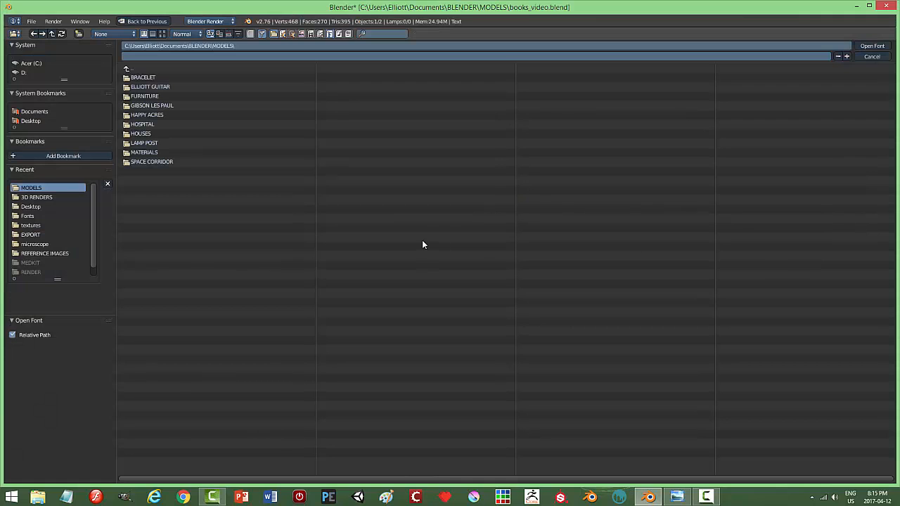
click(28, 216)
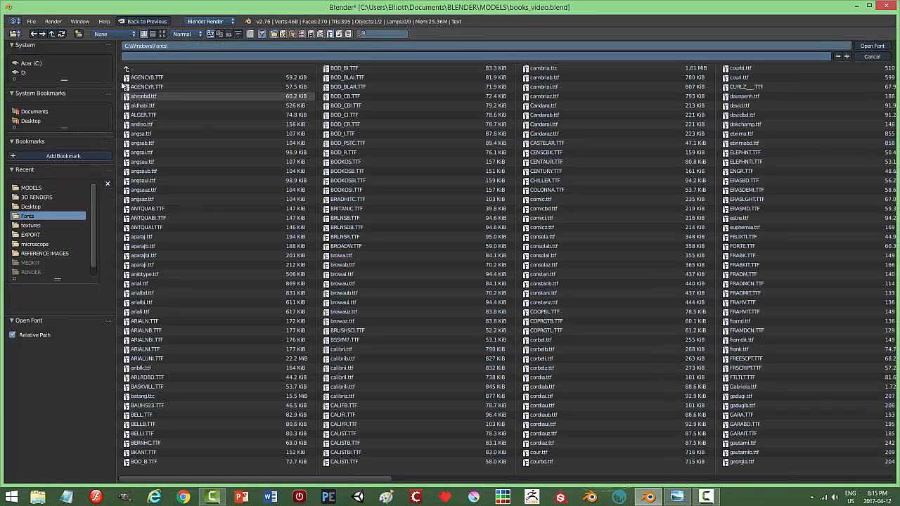
click(163, 34)
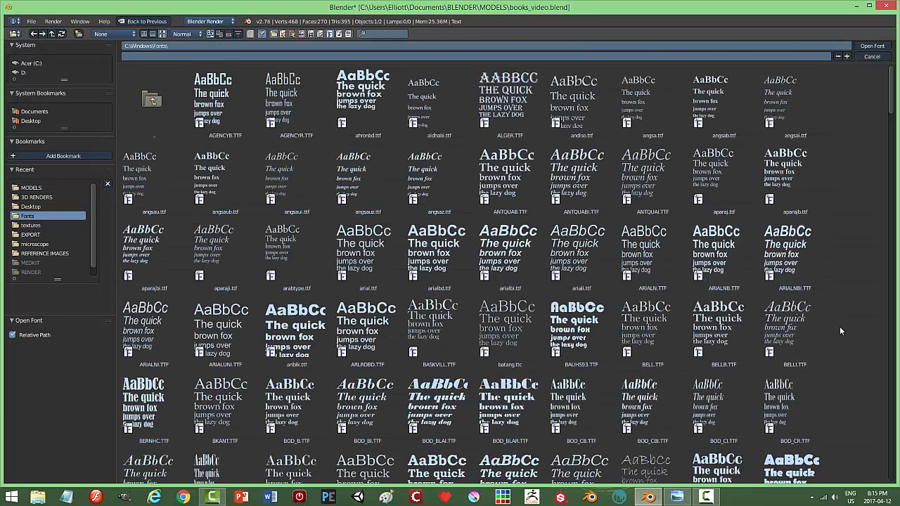
scroll(845, 317, down, 2)
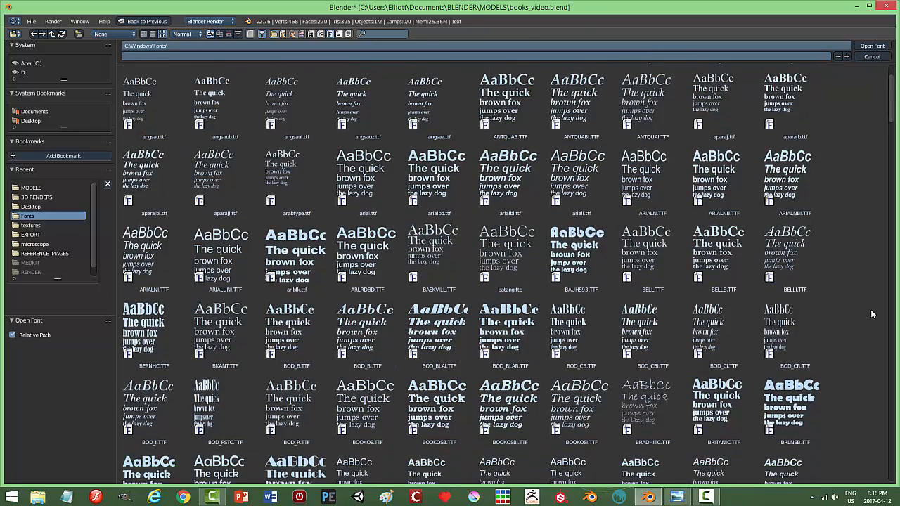
scroll(871, 309, down, 1)
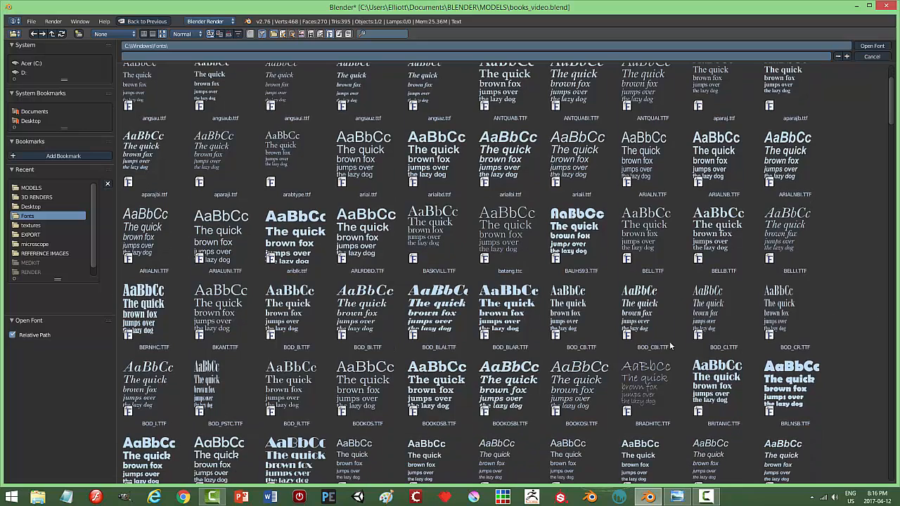
click(285, 306)
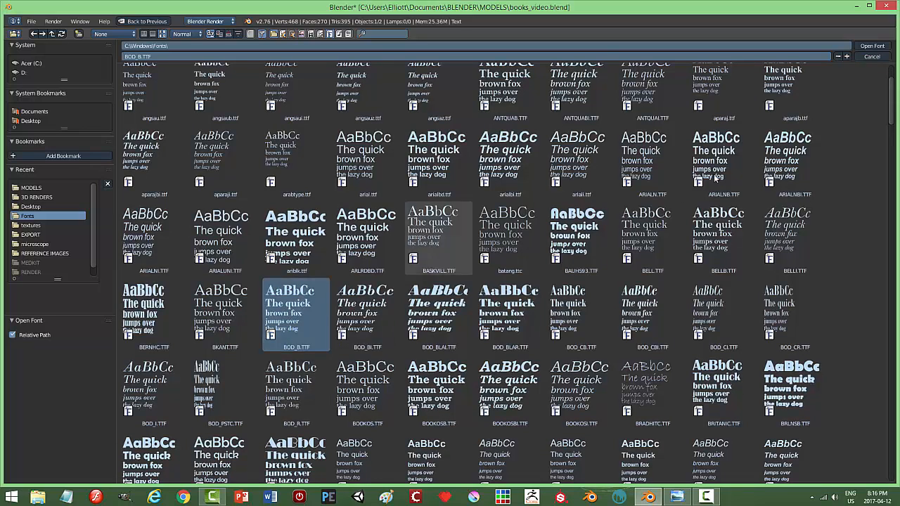
click(872, 46)
Step: Replace the default text with "Blender" and "Books" on two lines, then return to Object Mode
key(Tab)
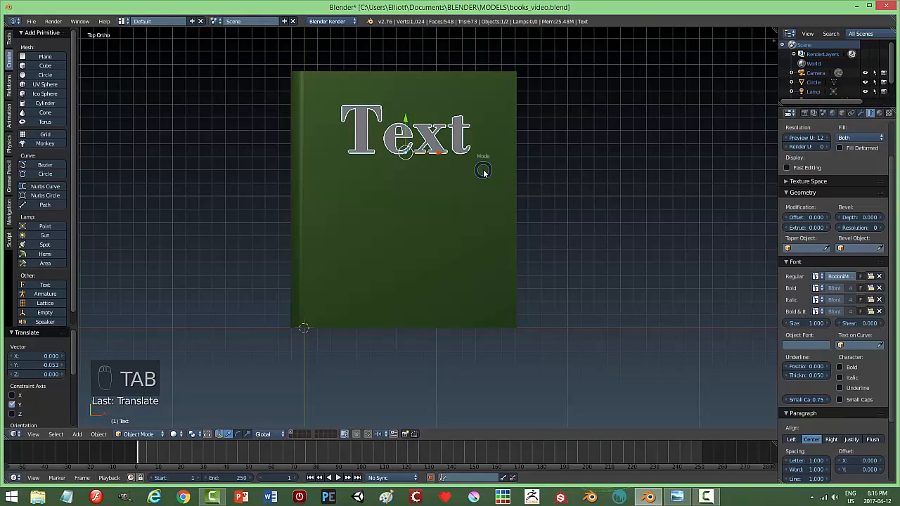
key(BackSpace)
key(BackSpace)
key(BackSpace)
key(BackSpace)
key(BackSpace)
key(BackSpace)
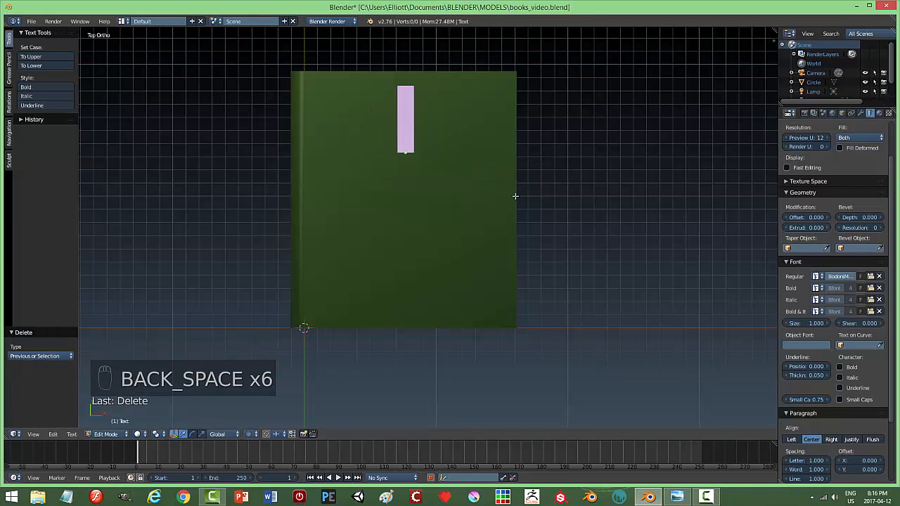
text(Blender)
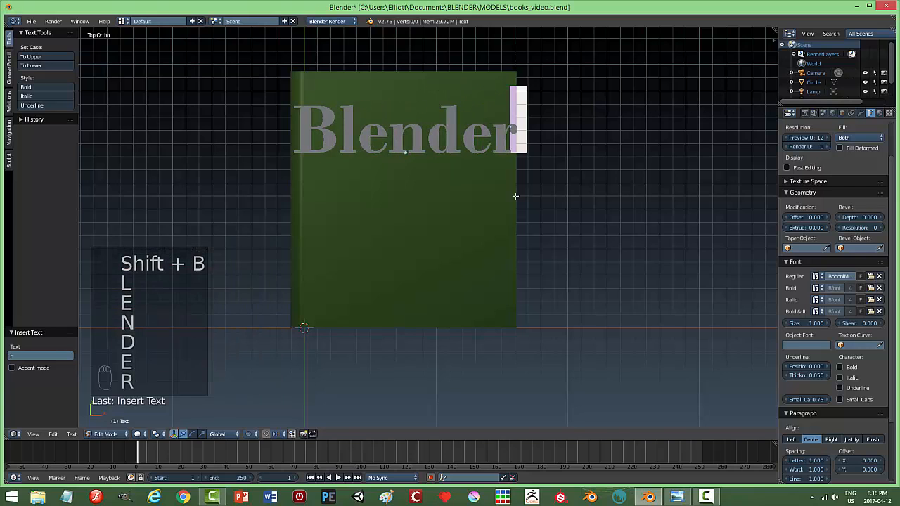
key(Return)
text(Books)
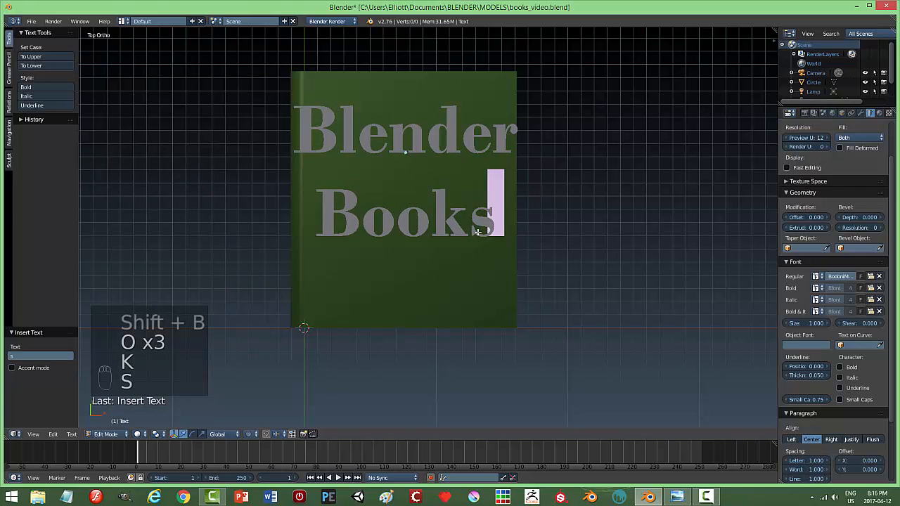
key(Tab)
click(420, 233)
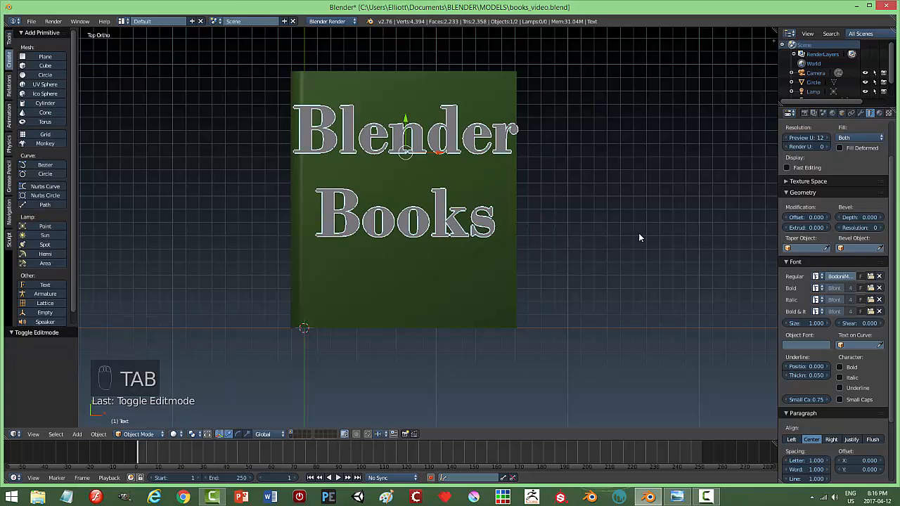
Step: Scale the title to about 0.7 and move it about 0.13 along Y toward the cover's upper edge
key(s)
click(413, 158)
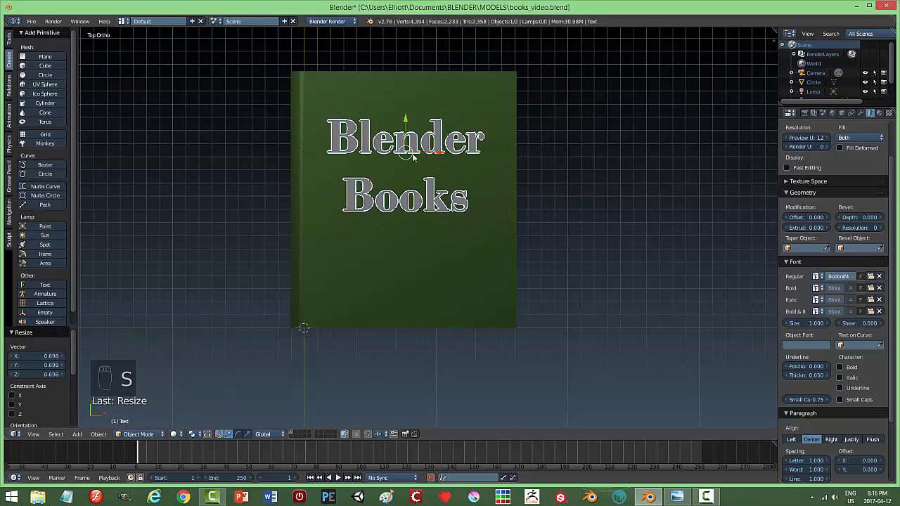
drag(407, 121, 412, 104)
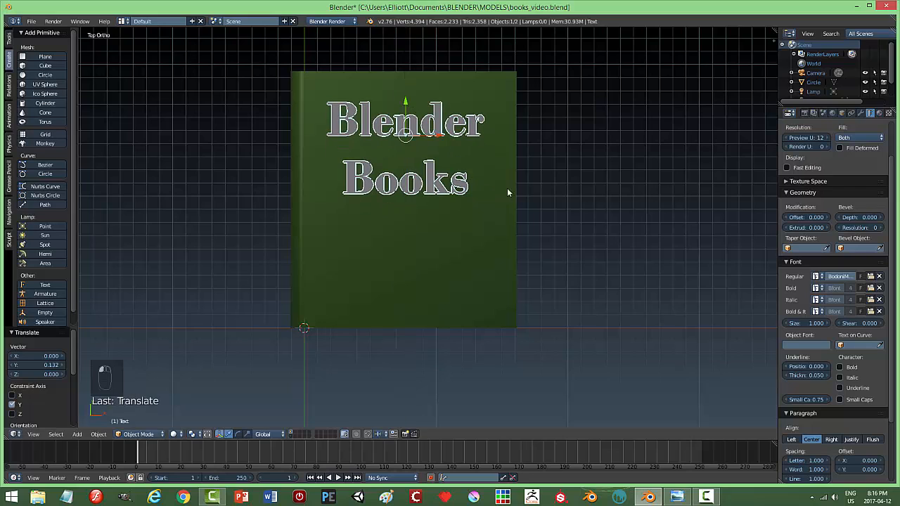
Step: Remove the final "s" from the title so its second line reads "Book", and return to Object Mode
key(Tab)
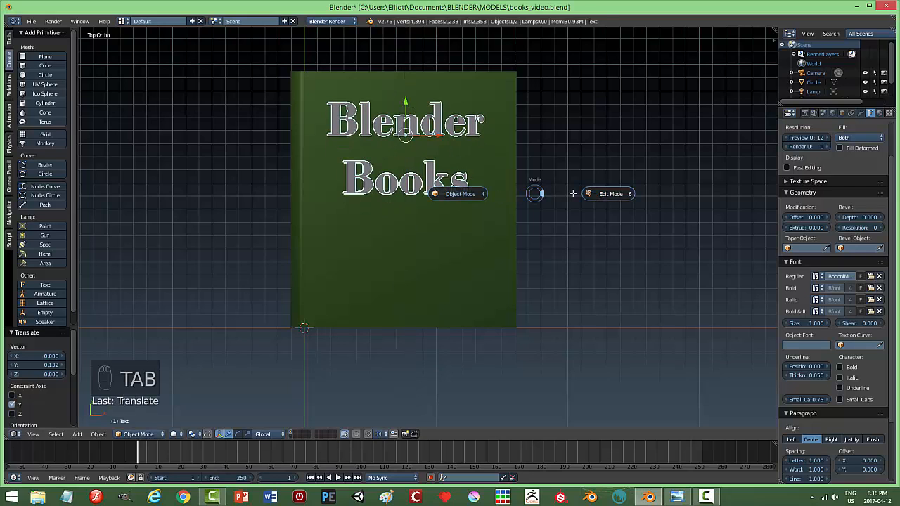
click(573, 193)
key(BackSpace)
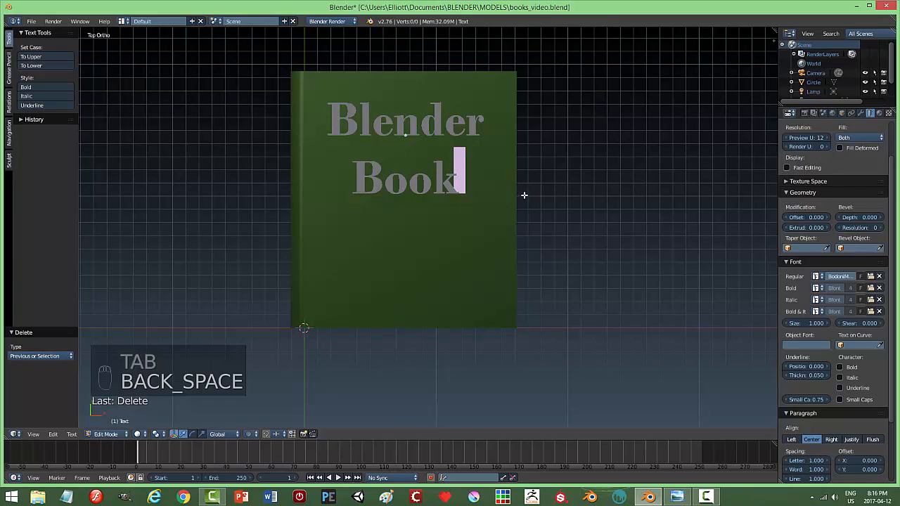
key(Tab)
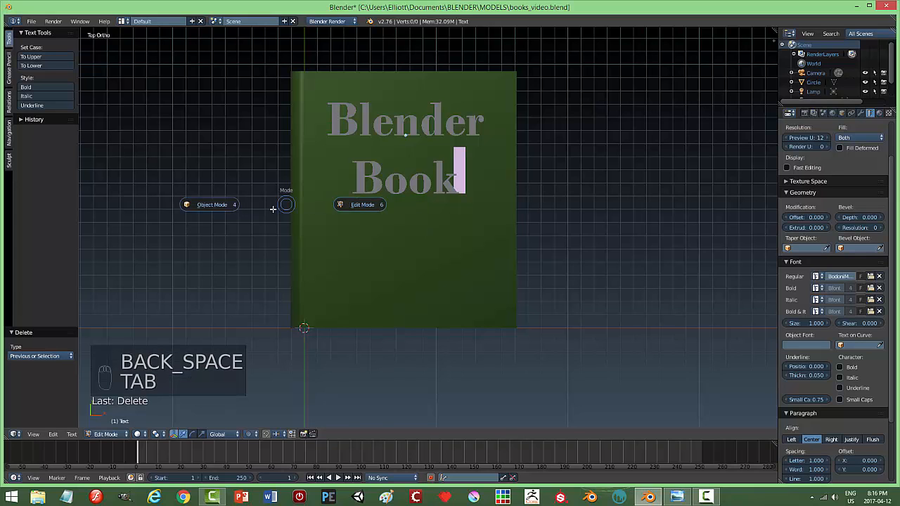
click(211, 203)
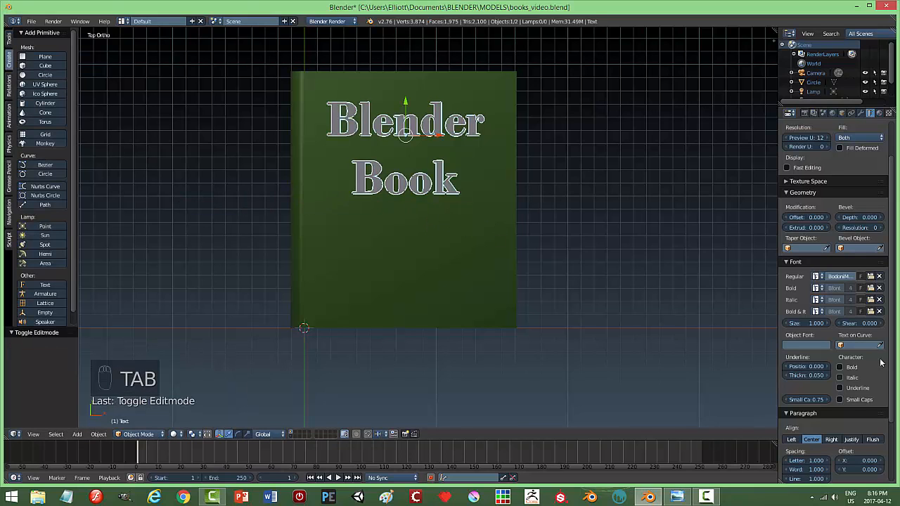
Step: Set the title's line spacing to 0.8 in its paragraph settings
scroll(893, 379, down, 3)
scroll(893, 390, down, 1)
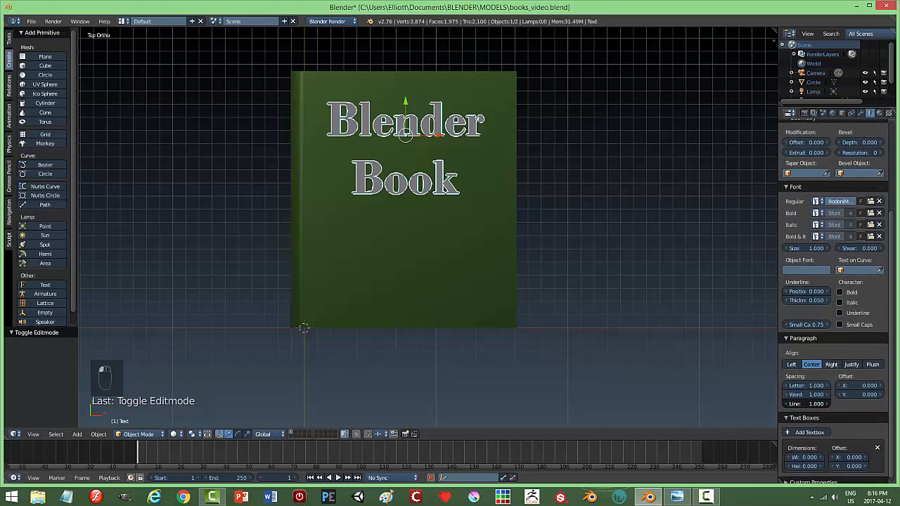
mouse_move(802, 403)
mouse_down()
mouse_move(787, 405)
mouse_move(802, 410)
mouse_up()
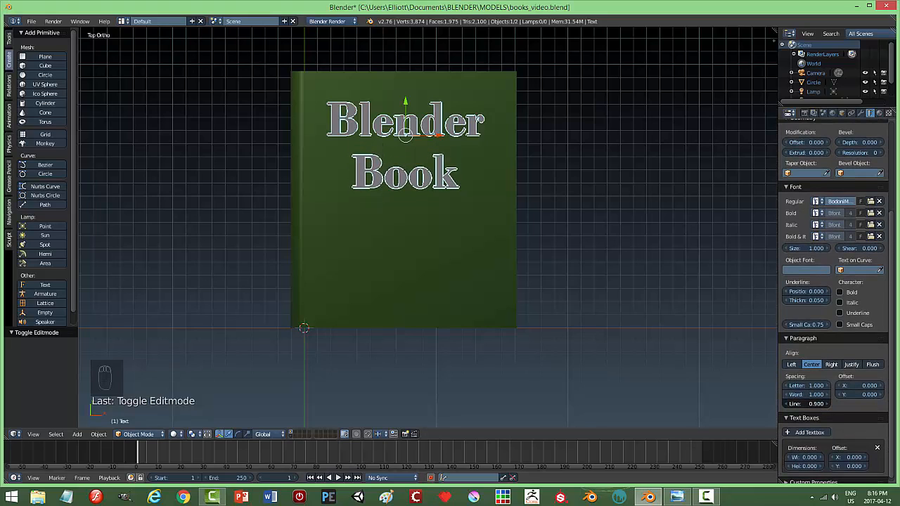
click(787, 403)
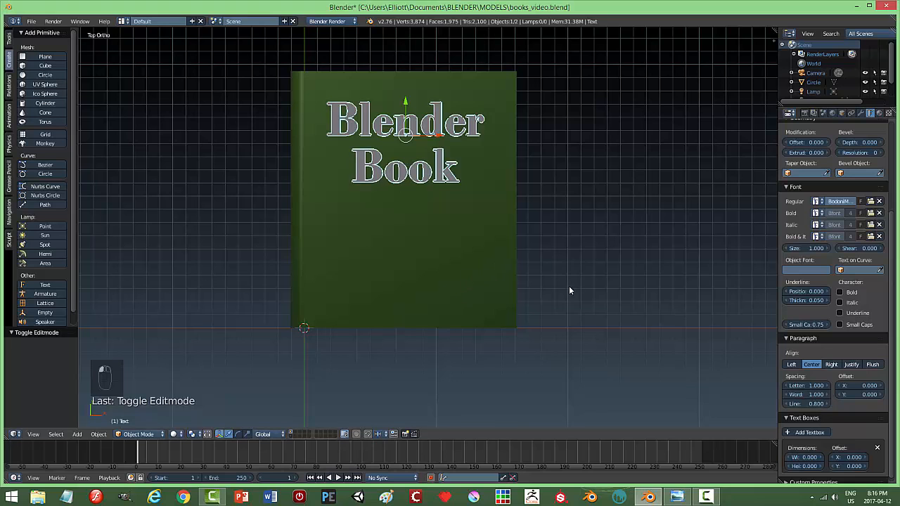
Step: Lower the title along Z by about 0.075 toward the front cover
middle_drag(608, 293, 583, 179)
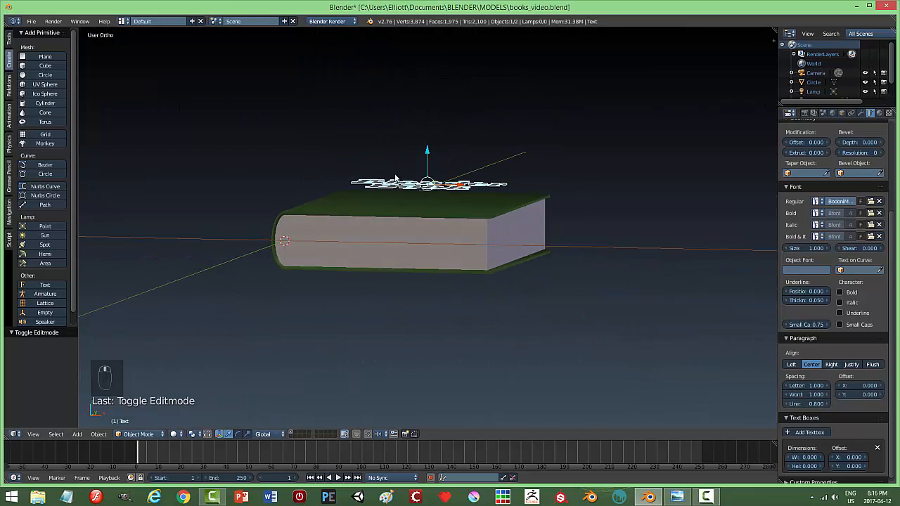
drag(426, 155, 451, 170)
middle_drag(452, 170, 570, 271)
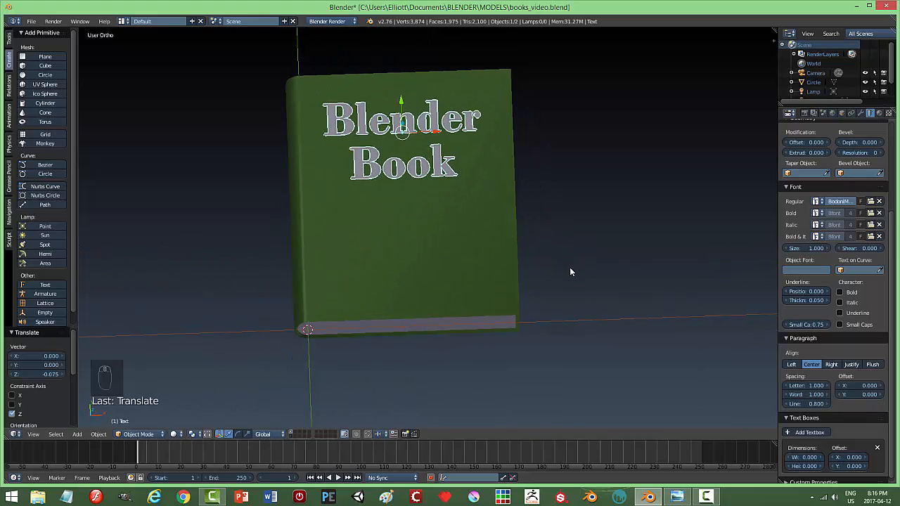
Step: Give the title a new material with a golden-orange diffuse colour, E7AD3A
click(880, 113)
click(888, 144)
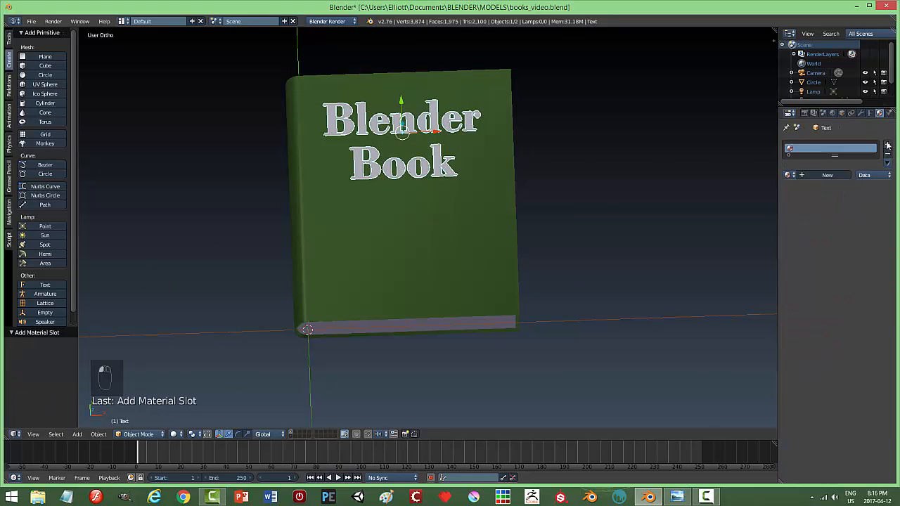
click(826, 175)
click(806, 289)
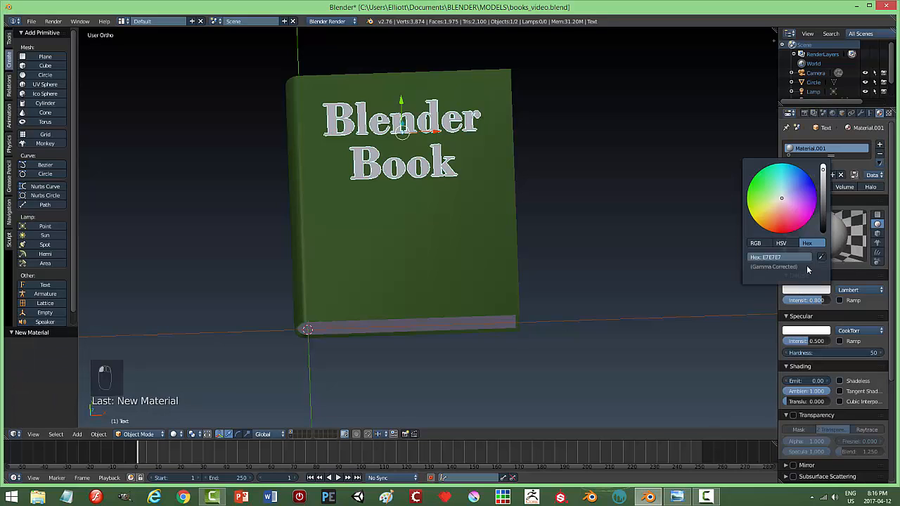
click(773, 218)
drag(773, 218, 765, 218)
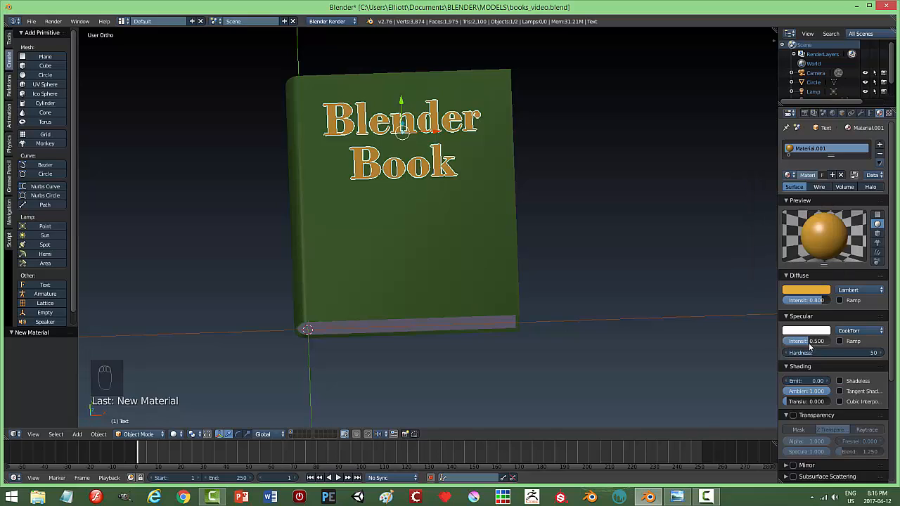
Step: Set the title material's specular intensity to 0.3 and diffuse intensity to about 0.39, and shift its diffuse colour toward yellow
drag(810, 343, 801, 343)
drag(820, 301, 802, 301)
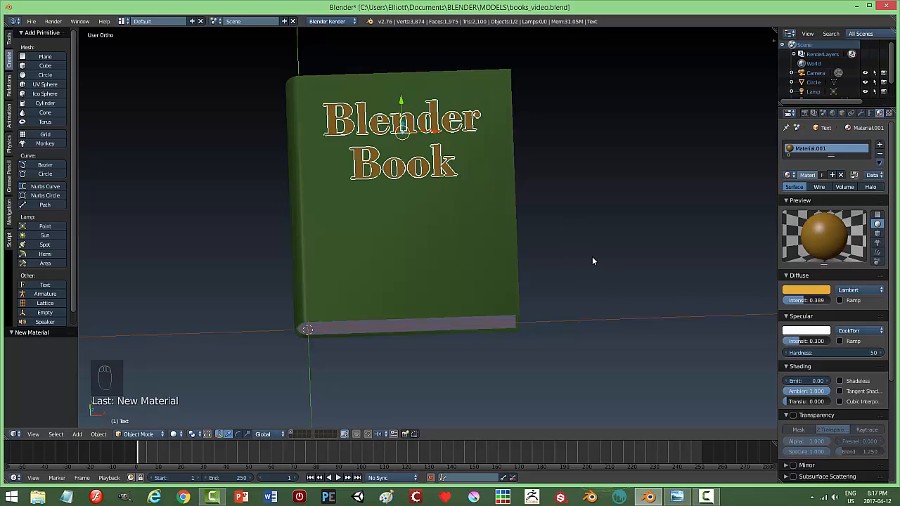
click(788, 290)
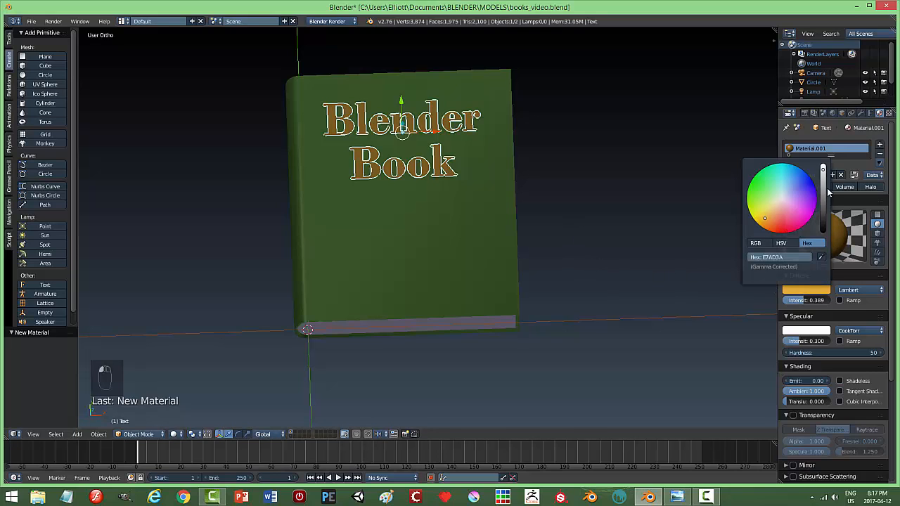
drag(765, 218, 764, 213)
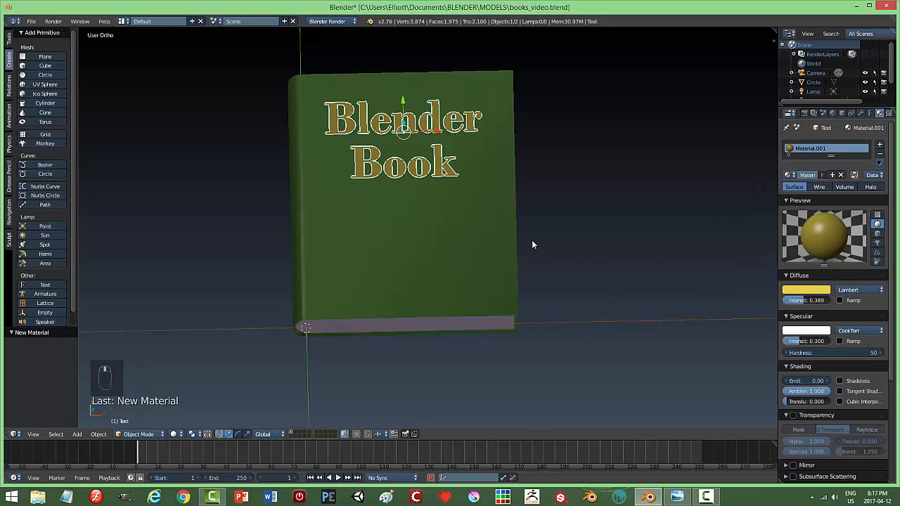
Step: Check the title's height above the front cover from an angle, the front and the top
middle_drag(532, 240, 558, 220)
key(a)
middle_drag(631, 243, 609, 207)
right_click(483, 141)
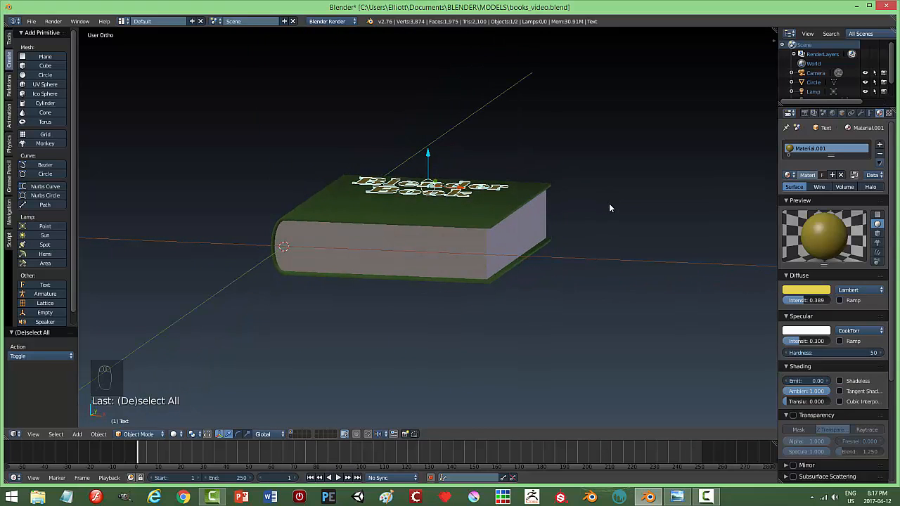
key(KP_1)
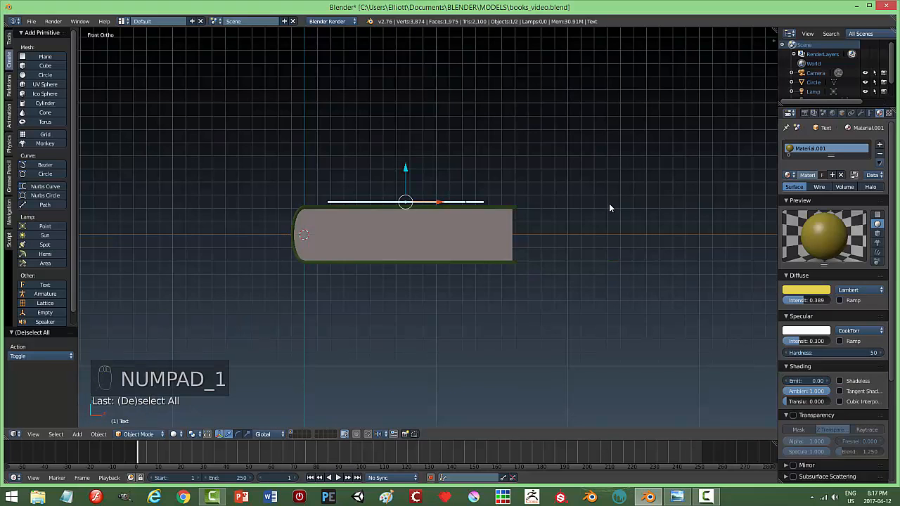
key(KP_7)
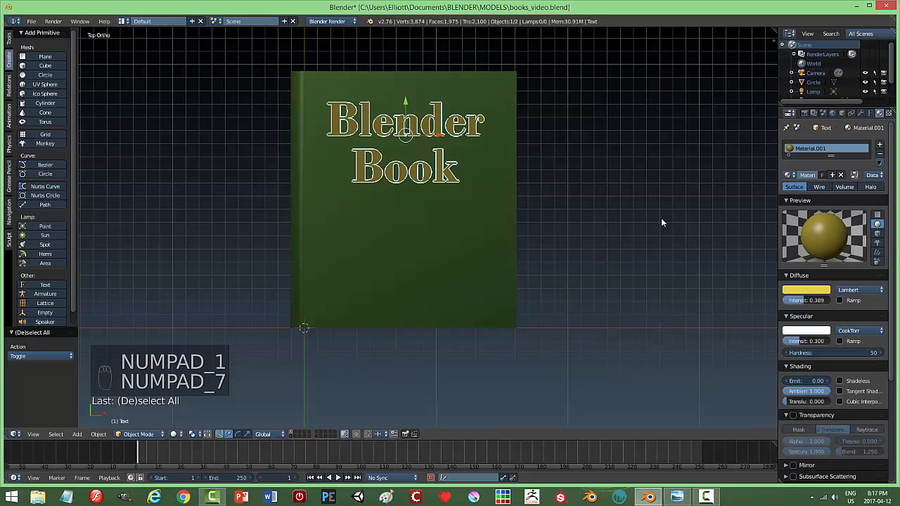
Step: Convert the title from a text object to a mesh
click(861, 114)
click(807, 147)
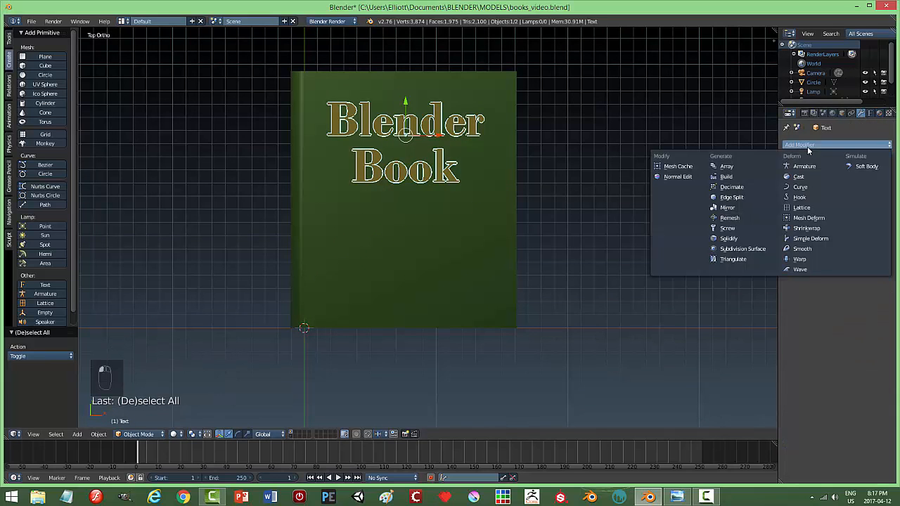
key(Escape)
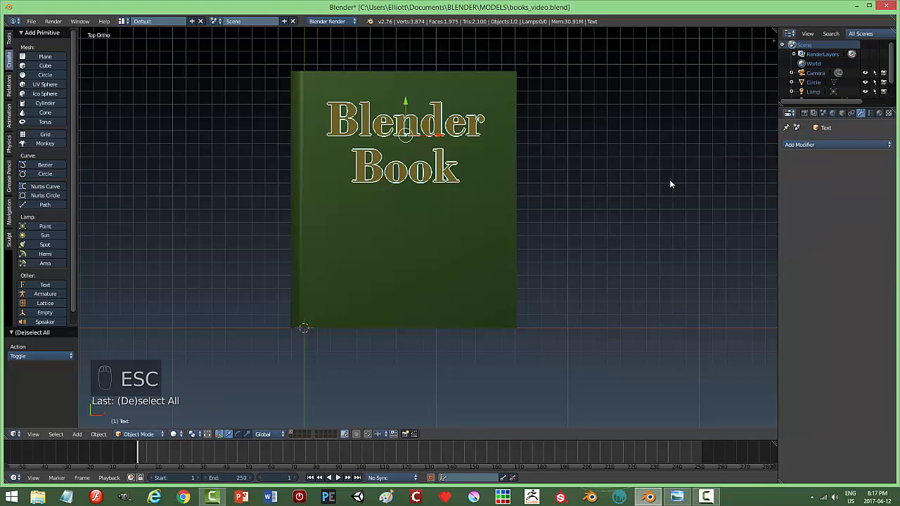
key(alt+c)
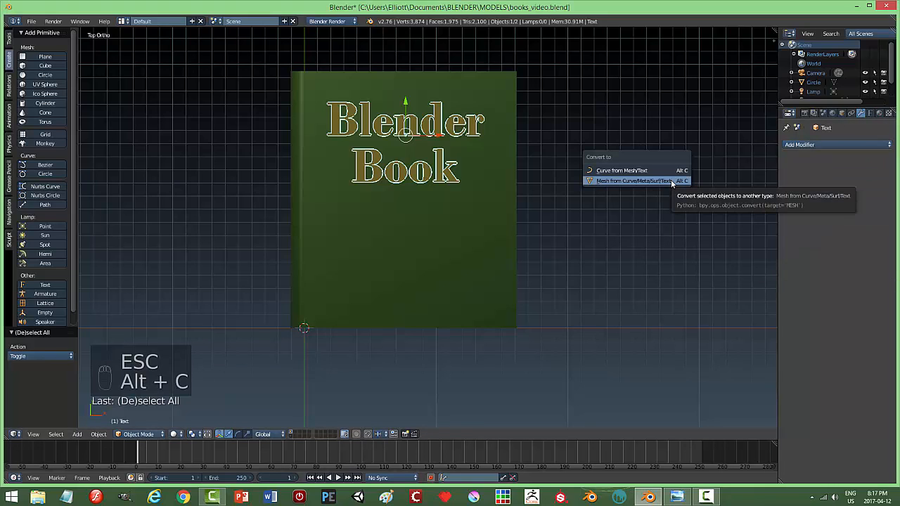
click(673, 181)
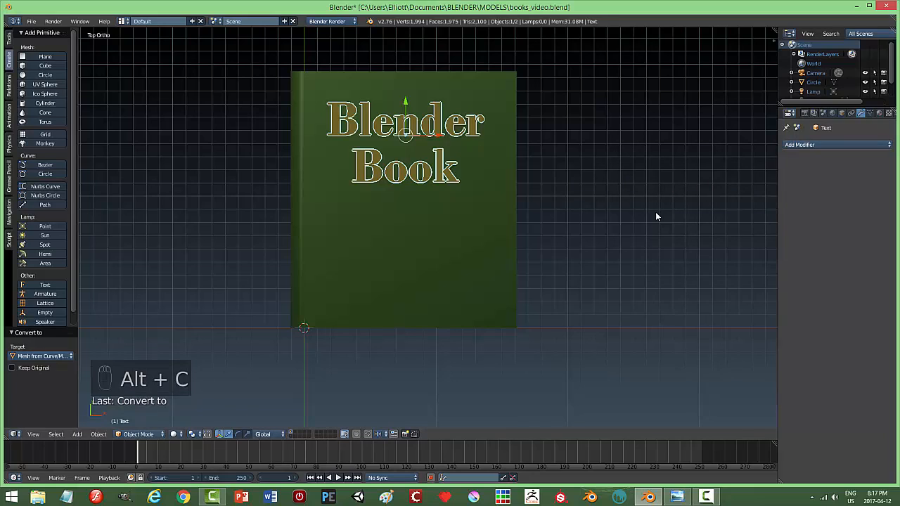
Step: Add a Shrinkwrap modifier to the title with the Circle book object as its target, and deselect everything
click(810, 145)
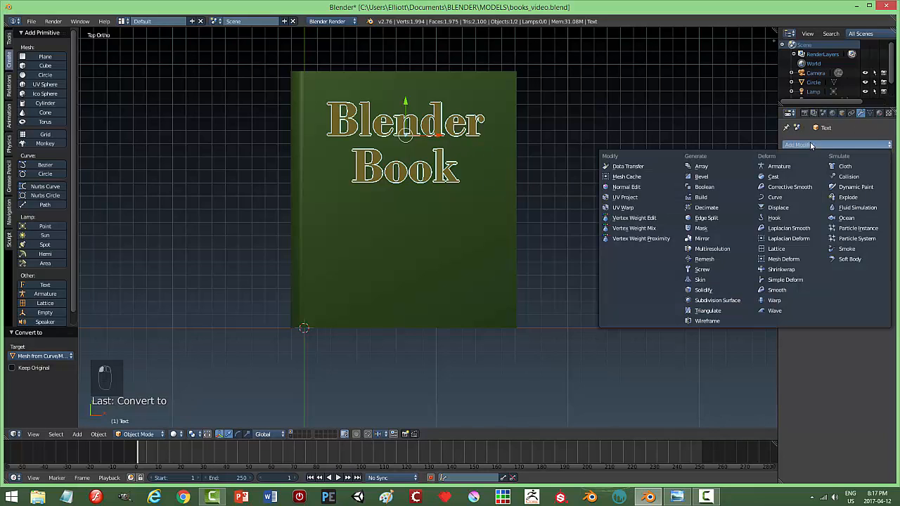
click(787, 269)
click(831, 199)
click(515, 236)
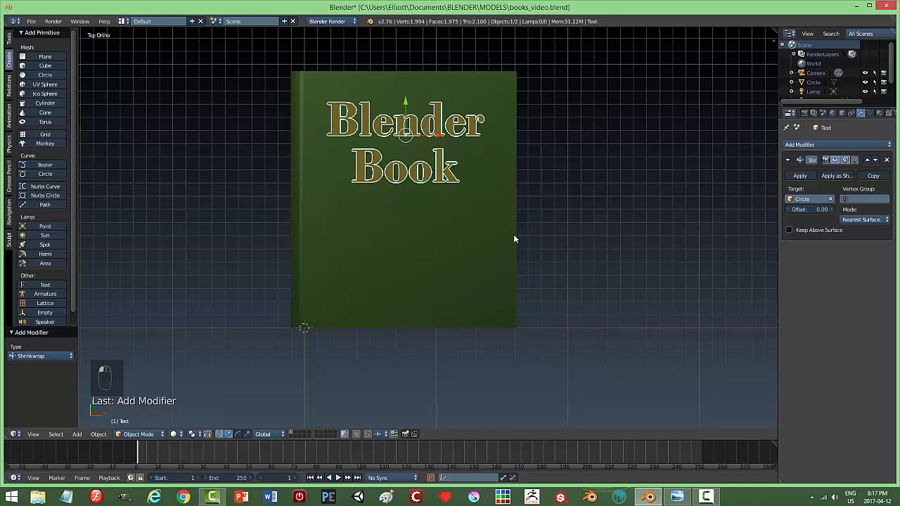
middle_drag(641, 266, 583, 252)
key(a)
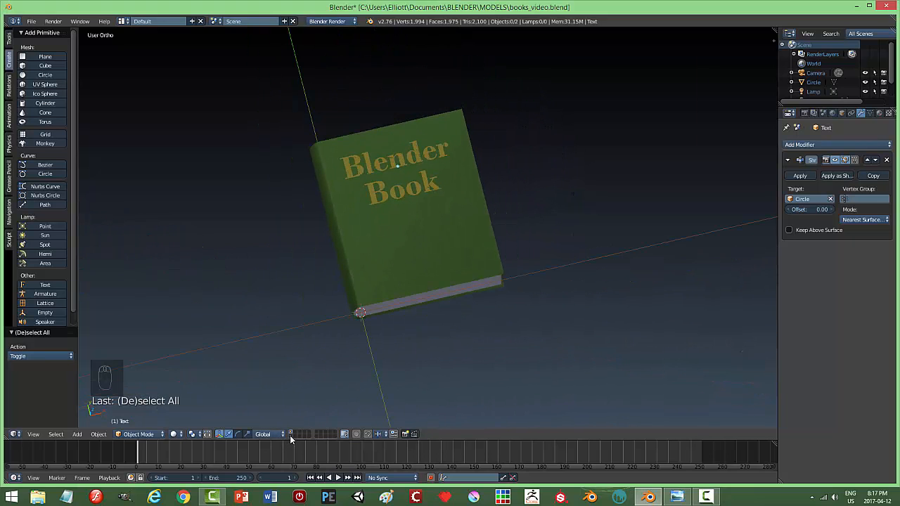
Step: Show the lamps and camera along with the book, and look through the camera with its frame fitted to the viewport
middle_drag(539, 340, 545, 312)
middle_drag(597, 303, 596, 295)
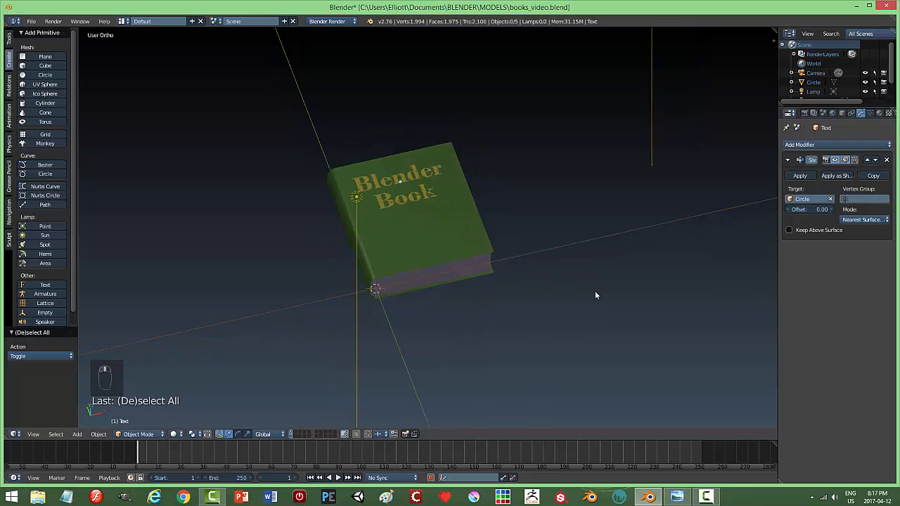
scroll(595, 295, down, 3)
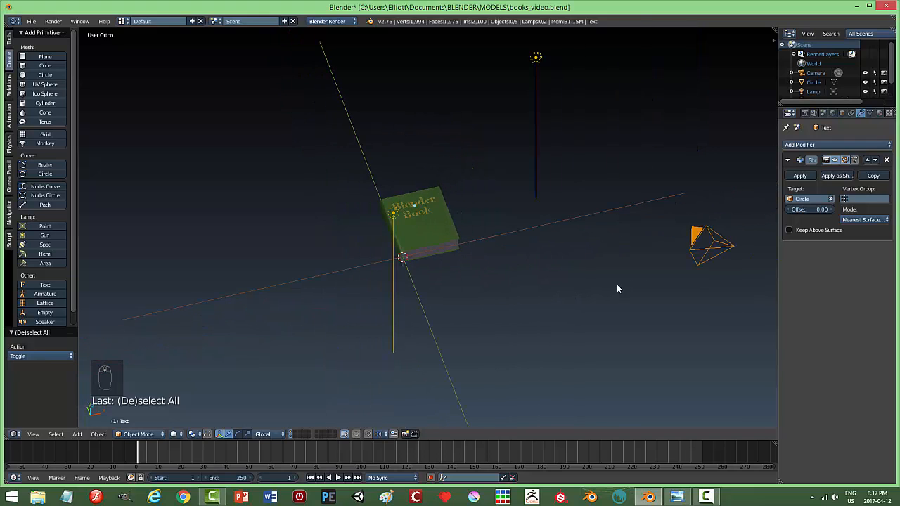
key(KP_0)
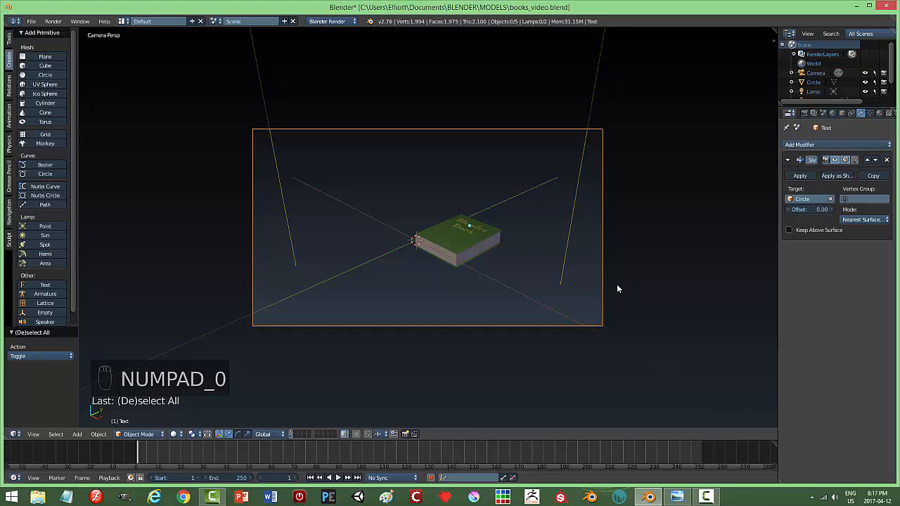
key(Home)
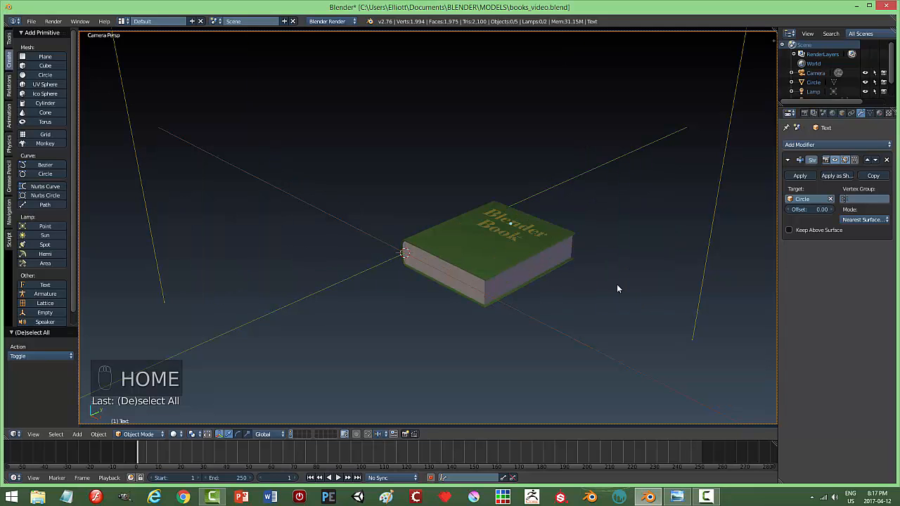
shift+middle_drag(555, 296, 472, 309)
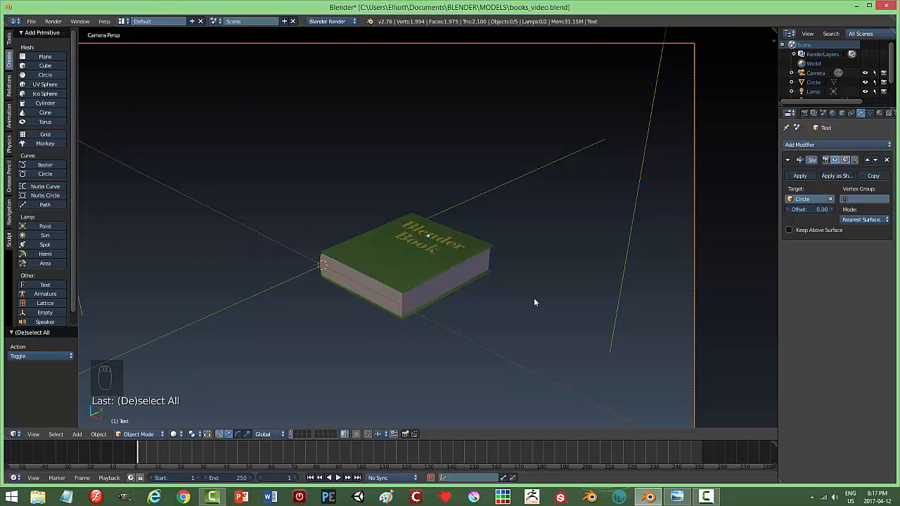
key(Home)
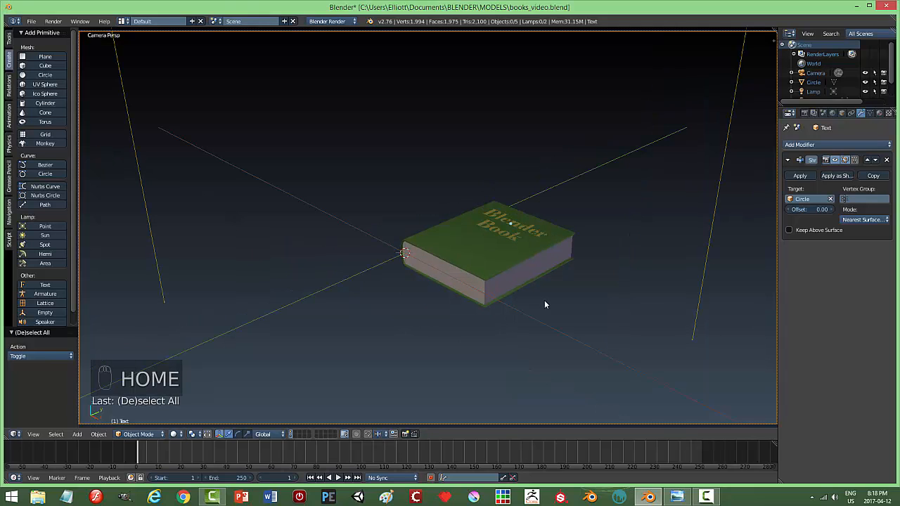
Step: Enable Lock Camera to View and refit the camera frame to the viewport
key(n)
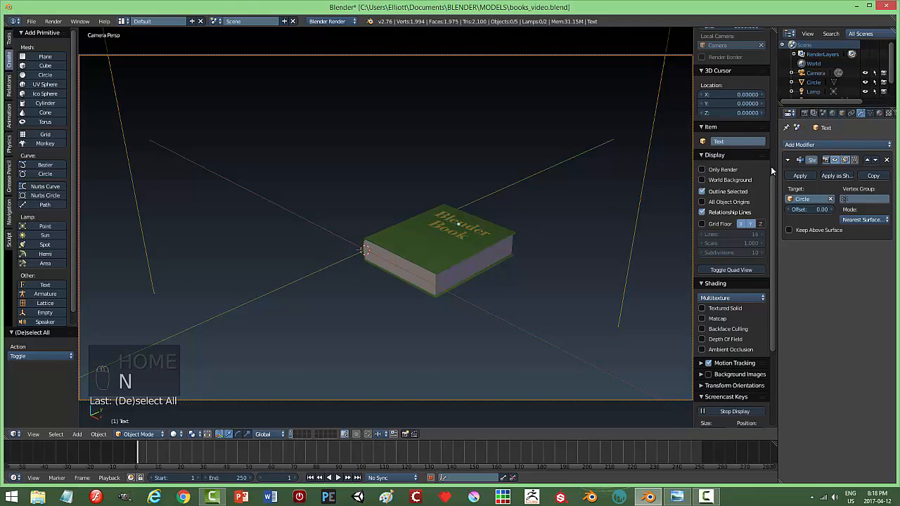
drag(773, 214, 777, 158)
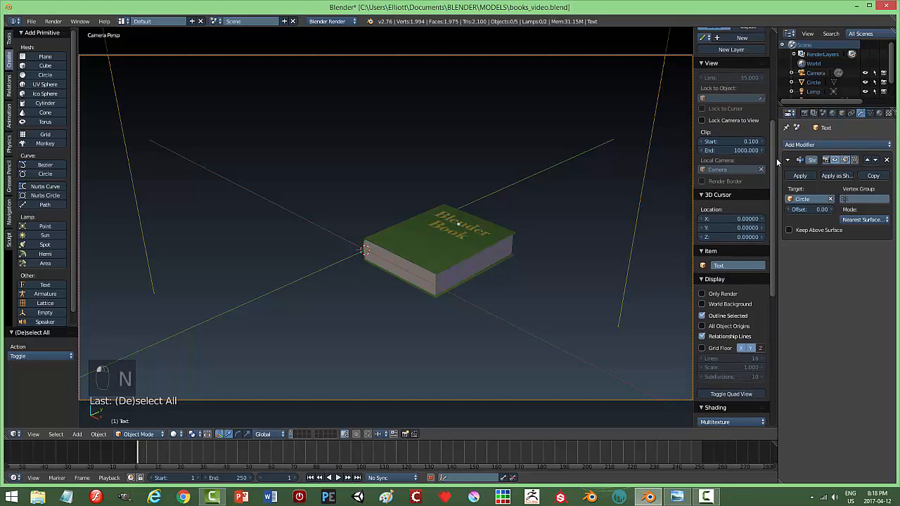
click(702, 120)
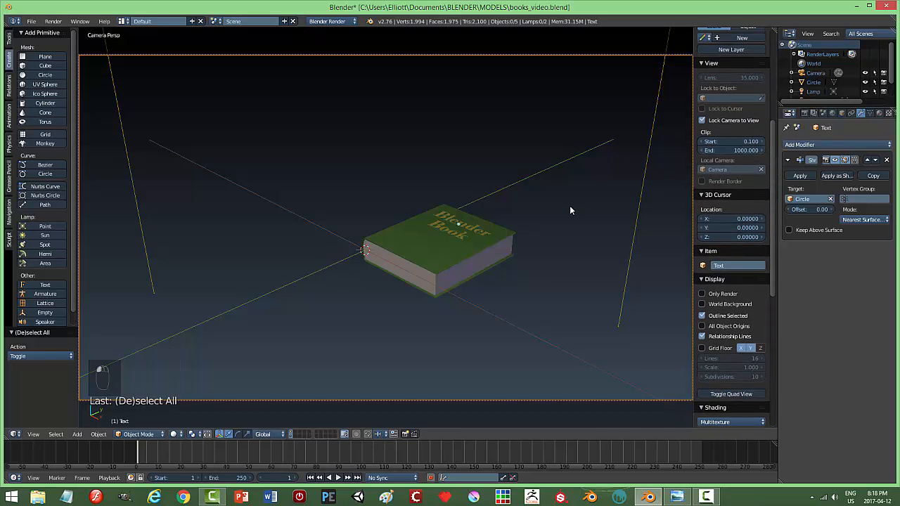
key(n)
key(Home)
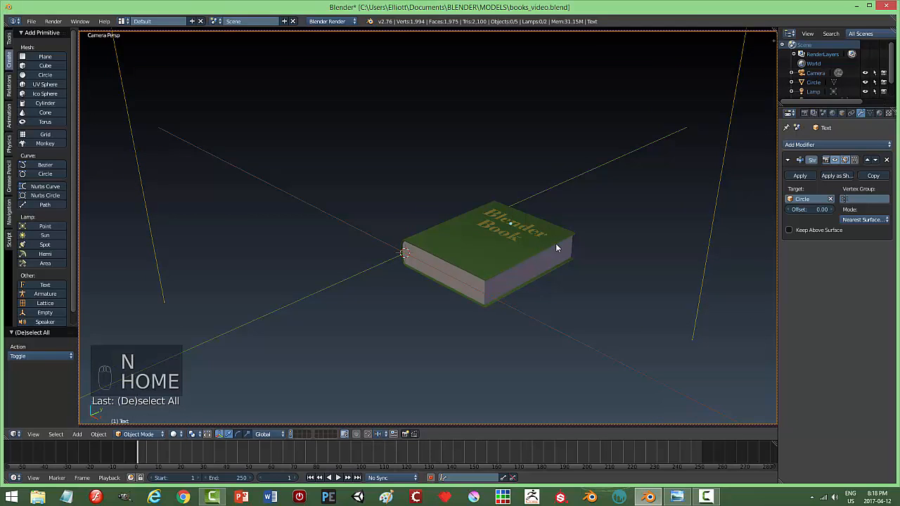
Step: Reposition the locked camera for a close three-quarter view of the book, and preview it in rendered shading
middle_drag(555, 247, 625, 277)
middle_drag(410, 241, 520, 269)
scroll(507, 278, up, 2)
key(shift+z)
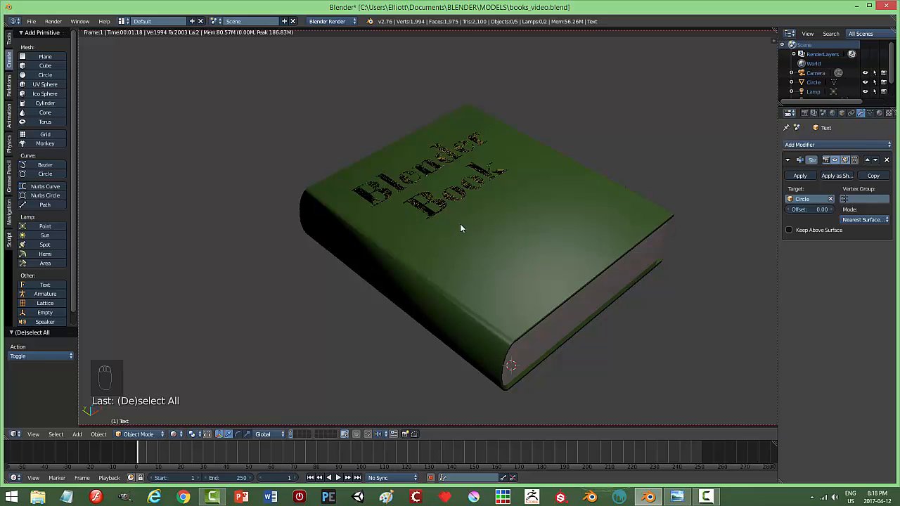
key(shift+z)
Step: Set the title's Shrinkwrap offset to 0.001, and check the cover in rendered shading
right_click(491, 171)
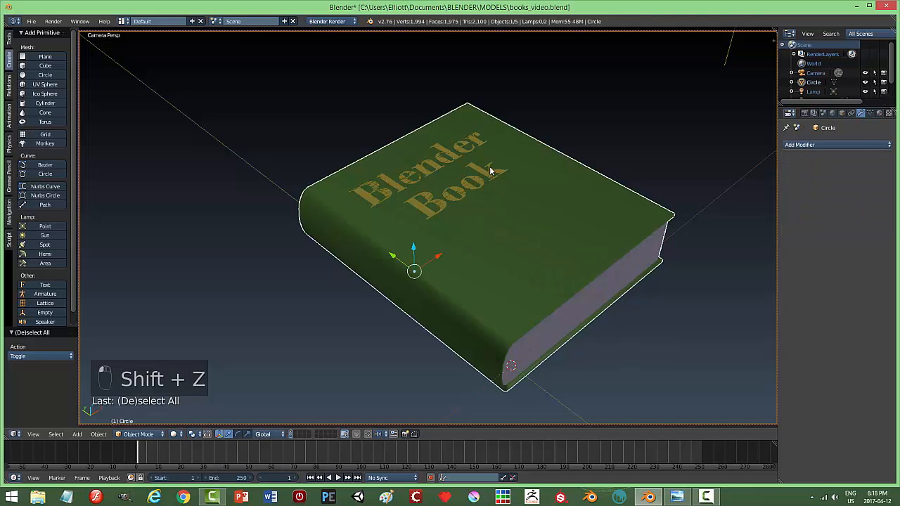
right_click(451, 160)
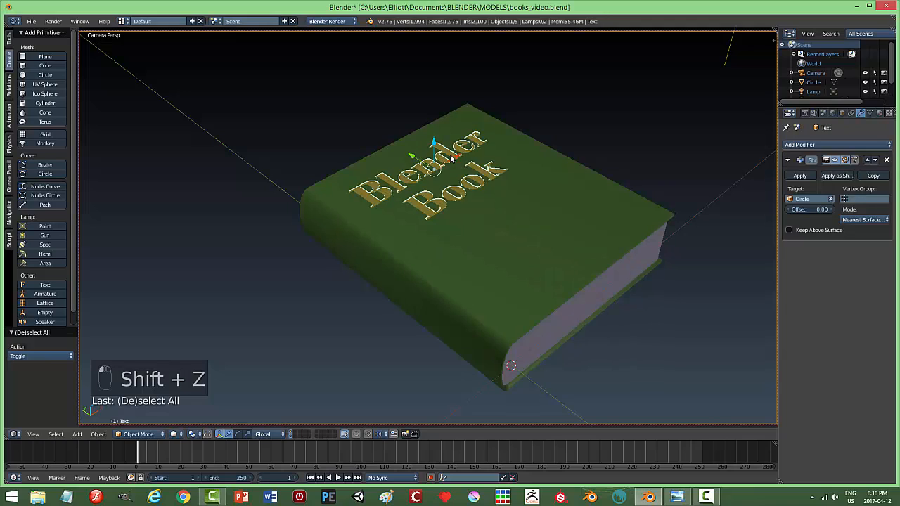
click(810, 210)
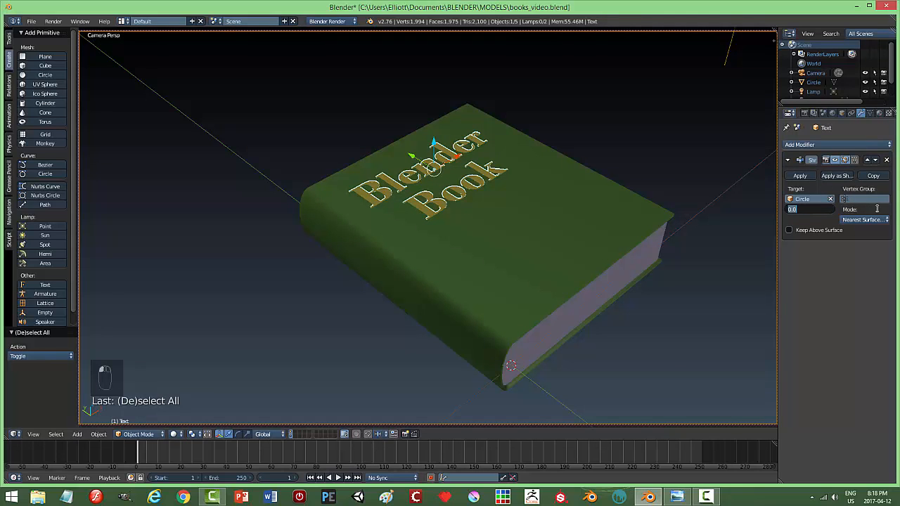
text(01)
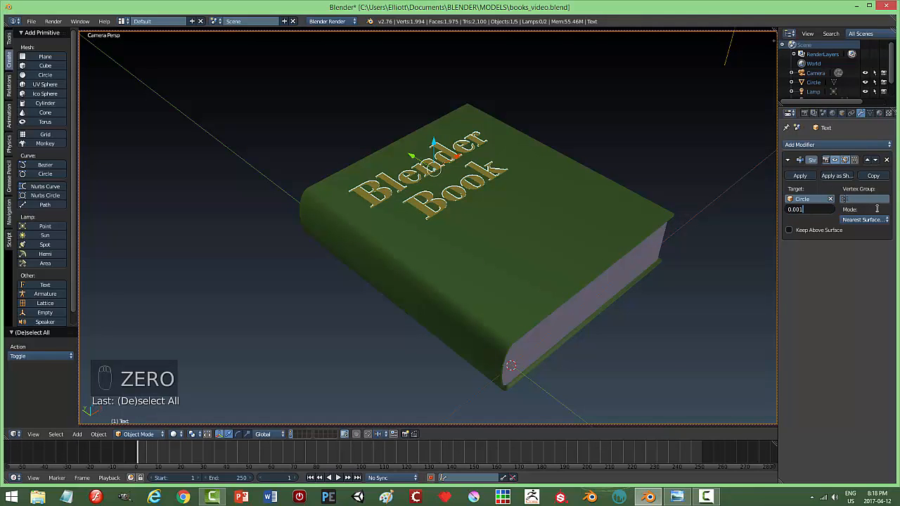
key(Return)
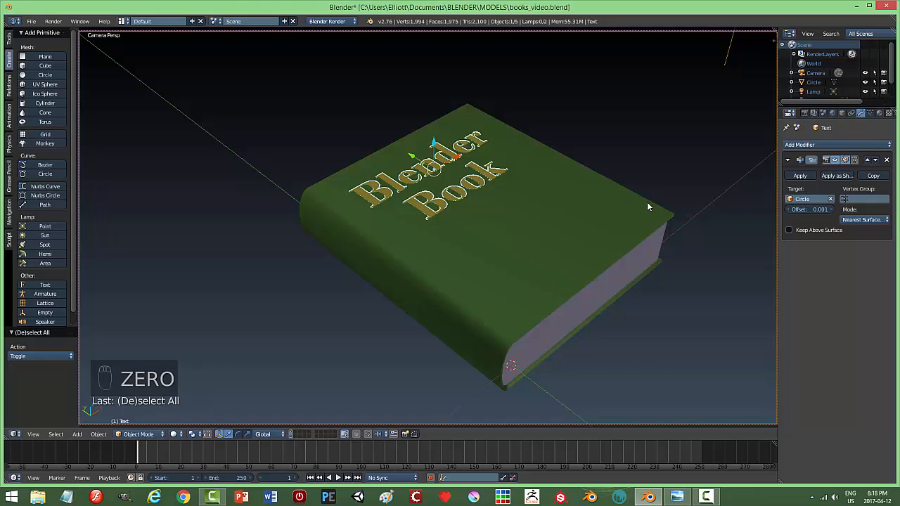
key(shift+z)
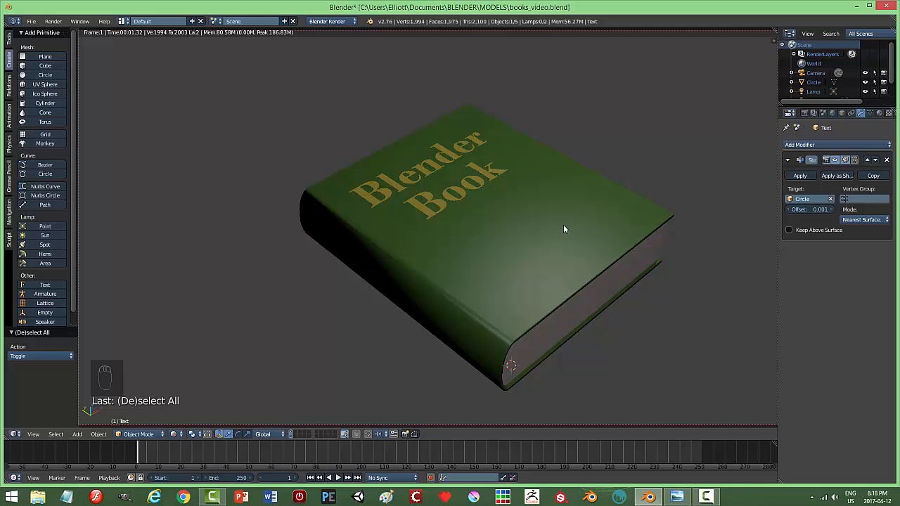
key(shift+z)
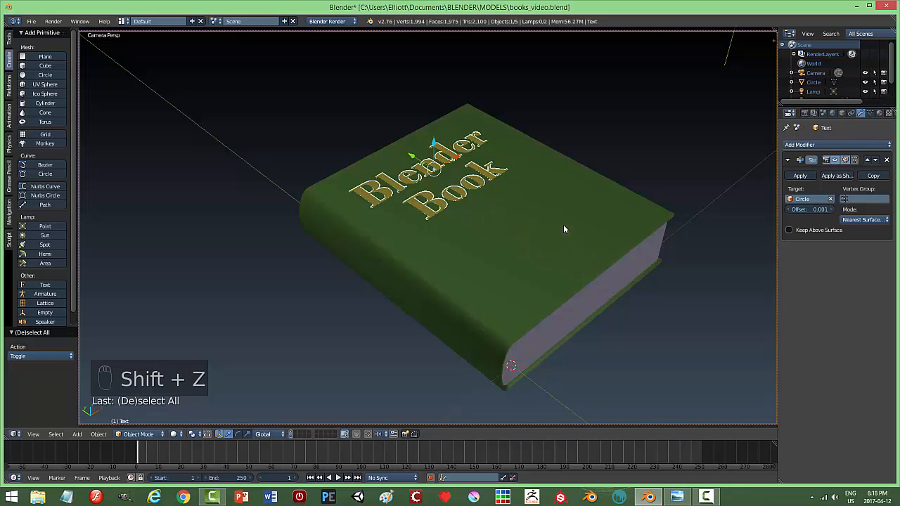
Step: Join the title and the book into one object, and leave the camera view
right_click(532, 234)
key(ctrl+j)
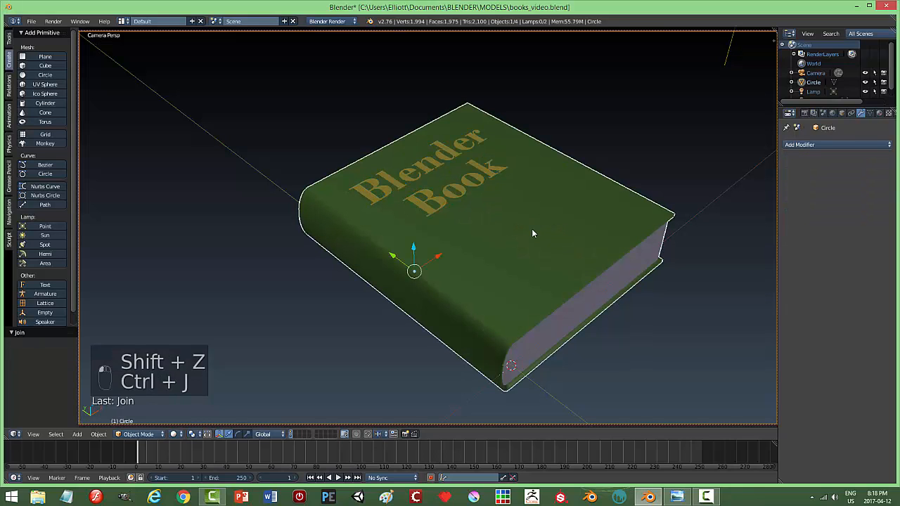
key(KP_0)
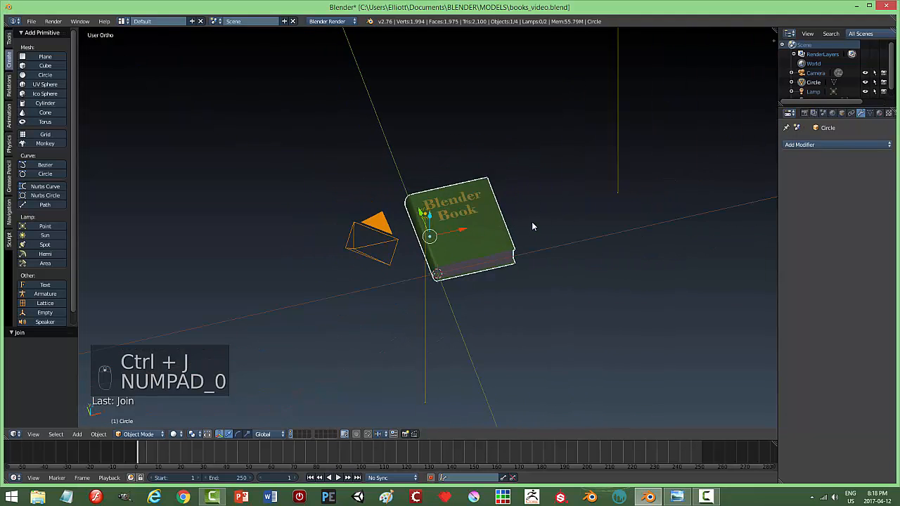
Step: Switch to the reference image books_cartoon.png to study the book spines, and return to Blender
middle_drag(507, 268, 473, 242)
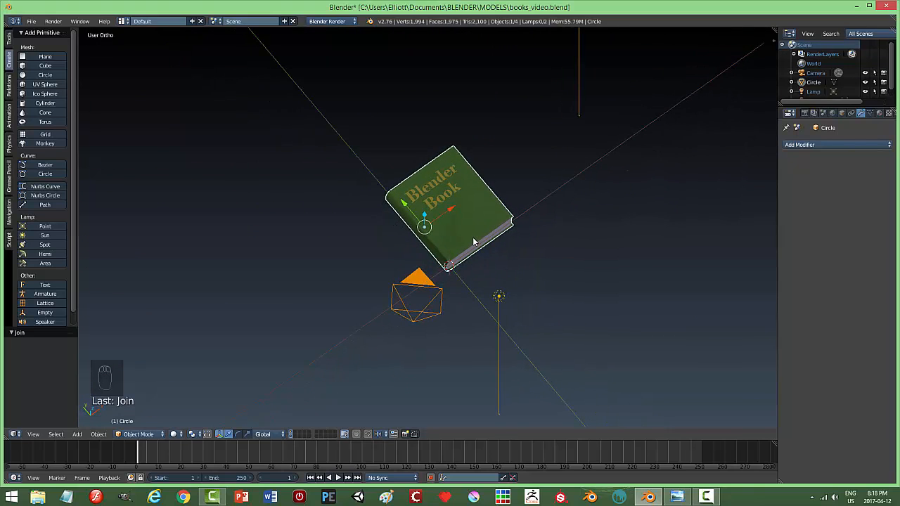
click(678, 497)
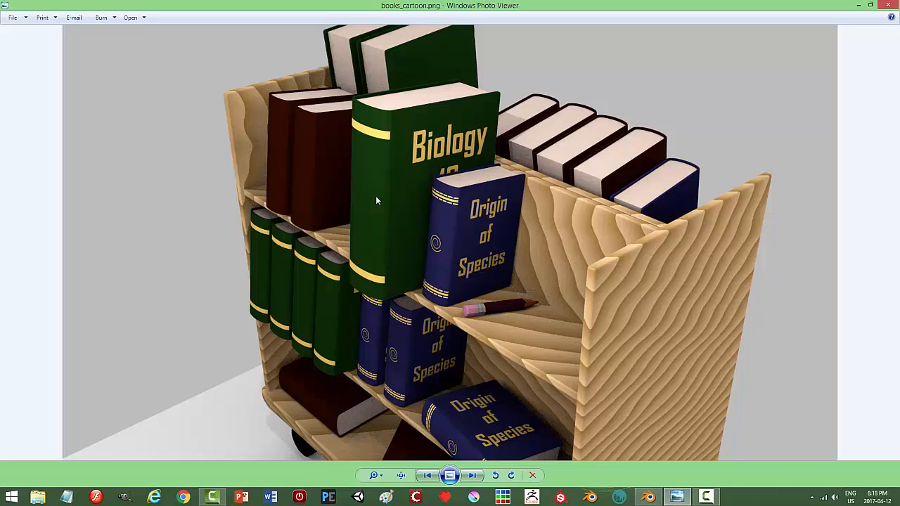
click(650, 496)
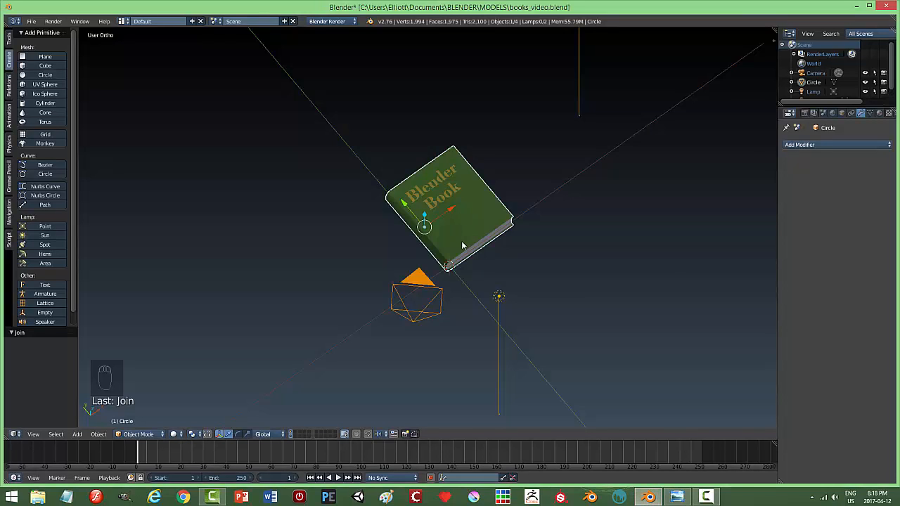
middle_drag(470, 248, 521, 208)
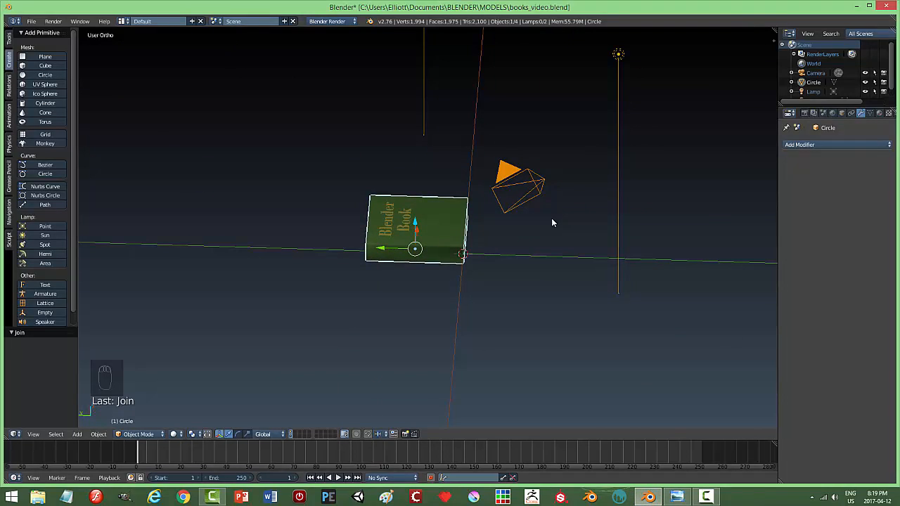
Step: Examine the joined book's spine and the title's height above the cover from the left side and other angles
key(KP_1)
key(KP_3)
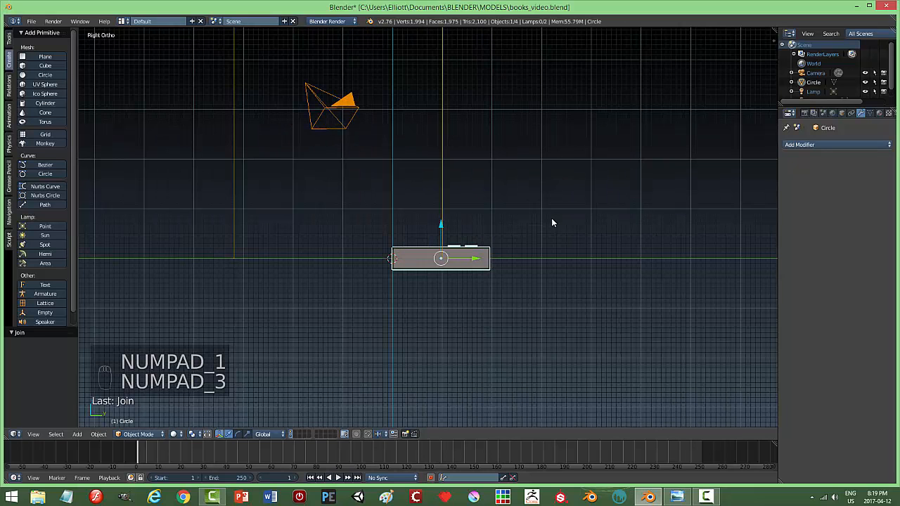
key(ctrl+KP_3)
scroll(368, 324, up, 5)
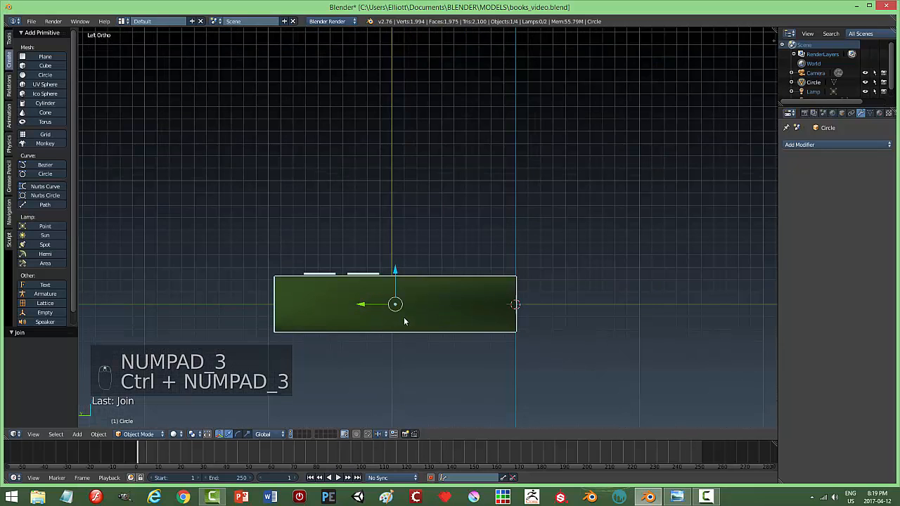
shift+middle_drag(397, 325, 524, 292)
scroll(523, 291, up, 3)
shift+middle_drag(557, 313, 476, 282)
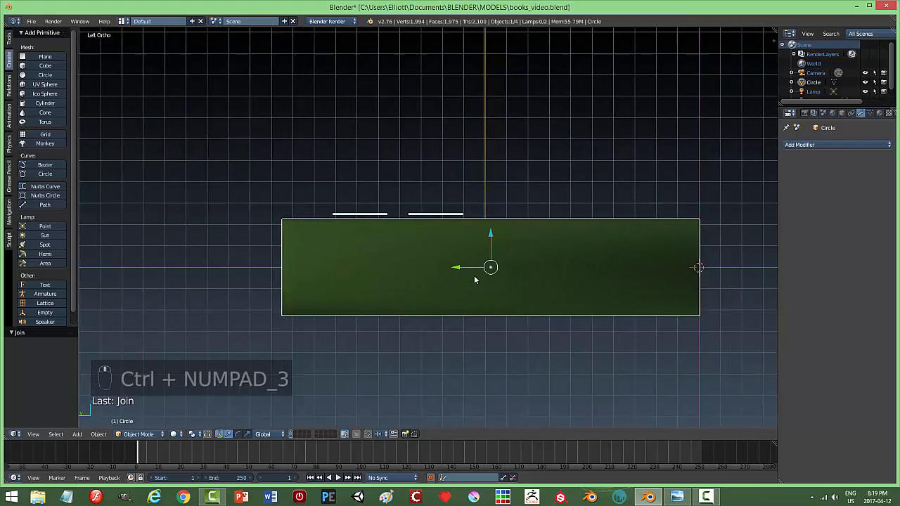
key(Tab)
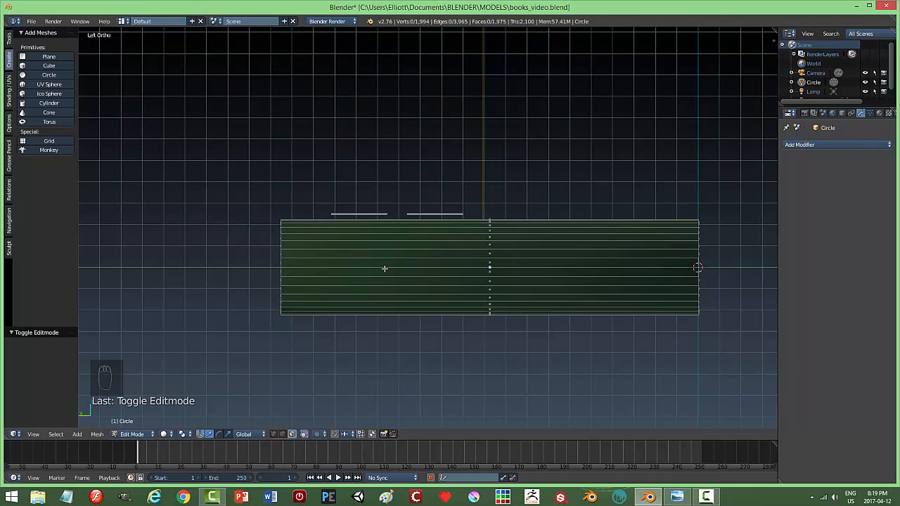
key(Tab)
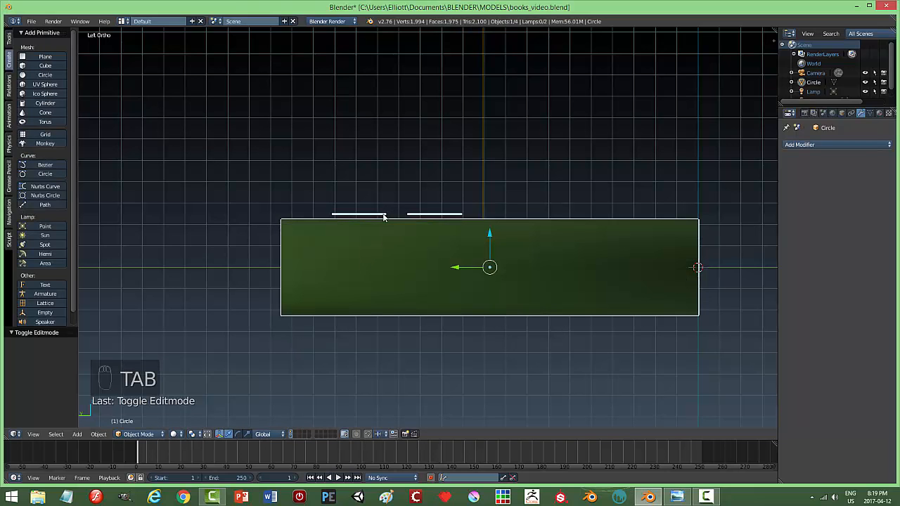
middle_drag(464, 222, 468, 230)
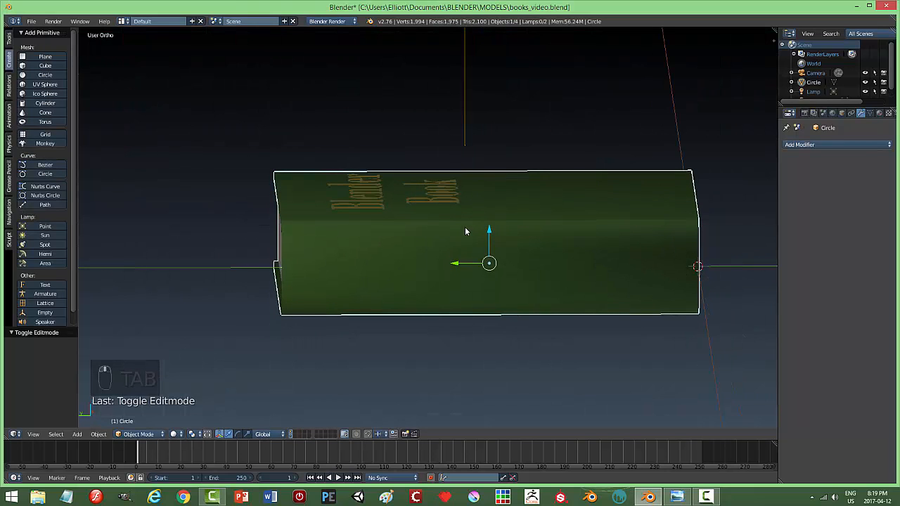
middle_drag(511, 251, 472, 244)
middle_drag(532, 226, 507, 269)
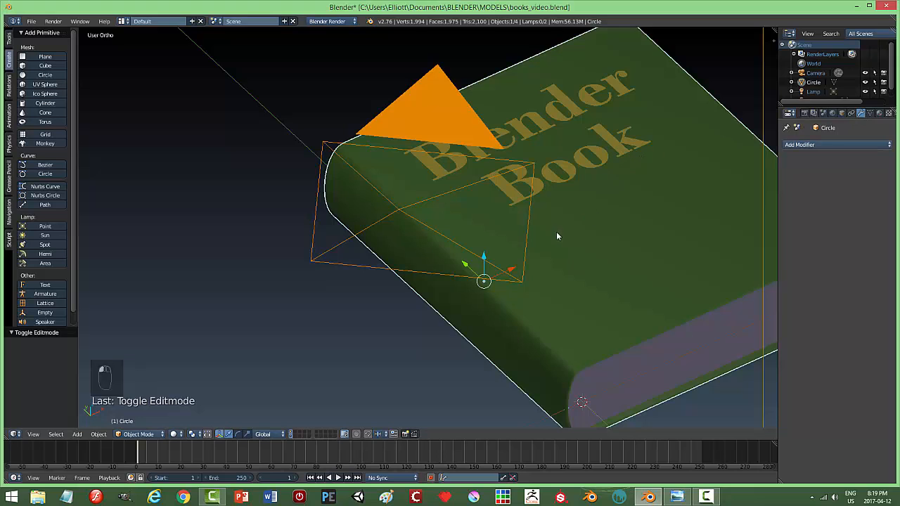
middle_drag(557, 236, 619, 188)
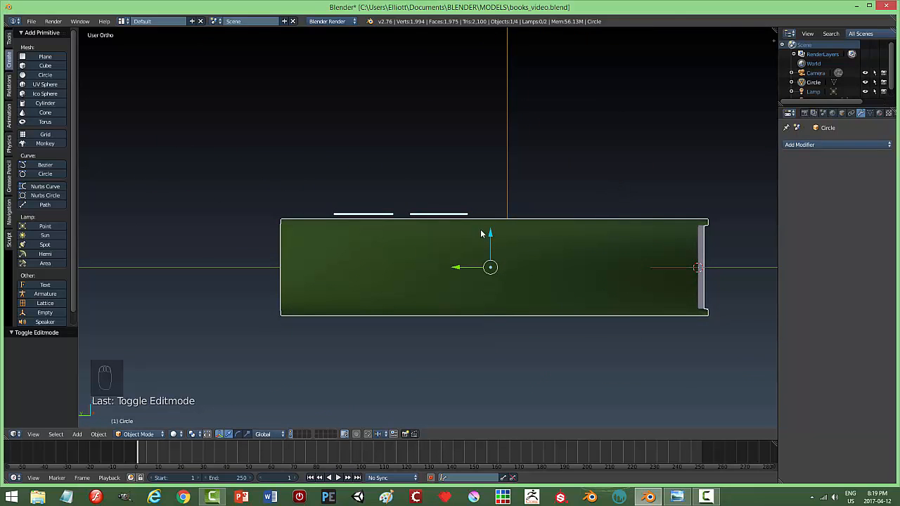
Step: Undo the joining of the title and the book
key(ctrl+z)
key(ctrl+z)
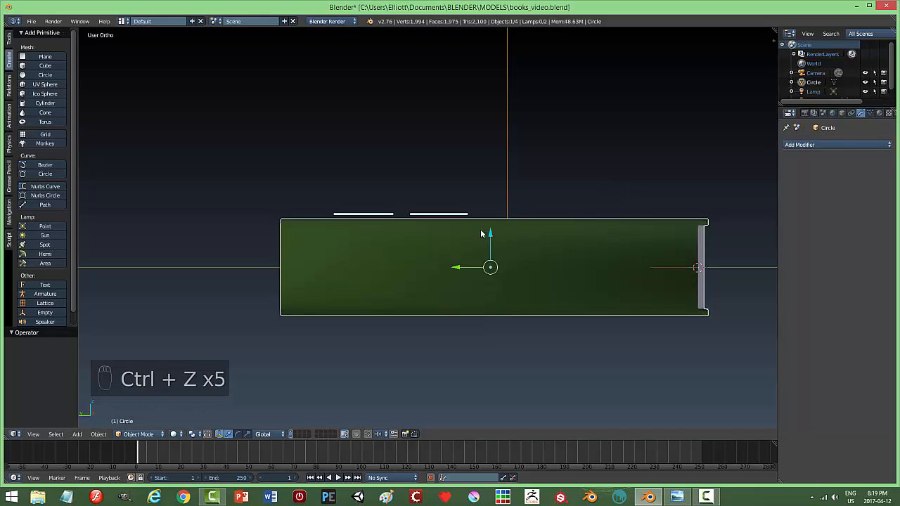
key(ctrl+z)
key(ctrl+z)
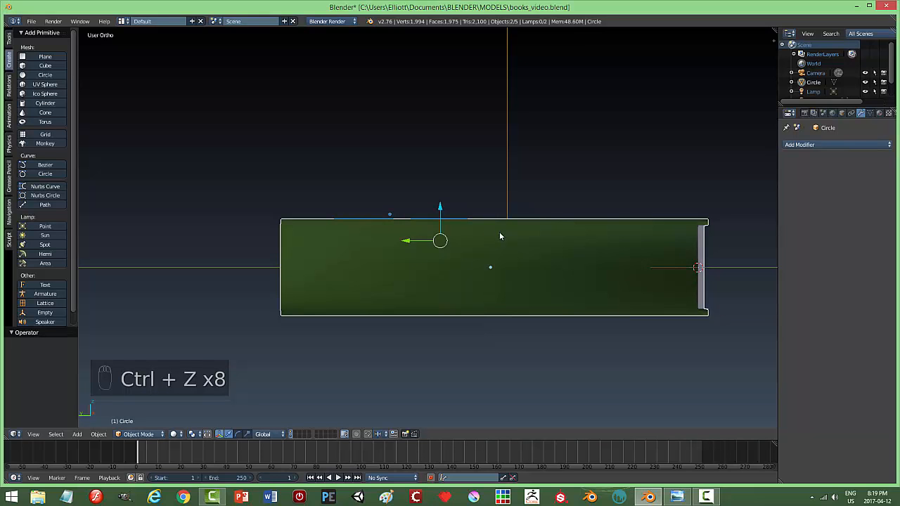
Step: Apply the Shrinkwrap modifier to the title alone, deselect everything, and check the cover in rendered shading
middle_drag(524, 238, 511, 252)
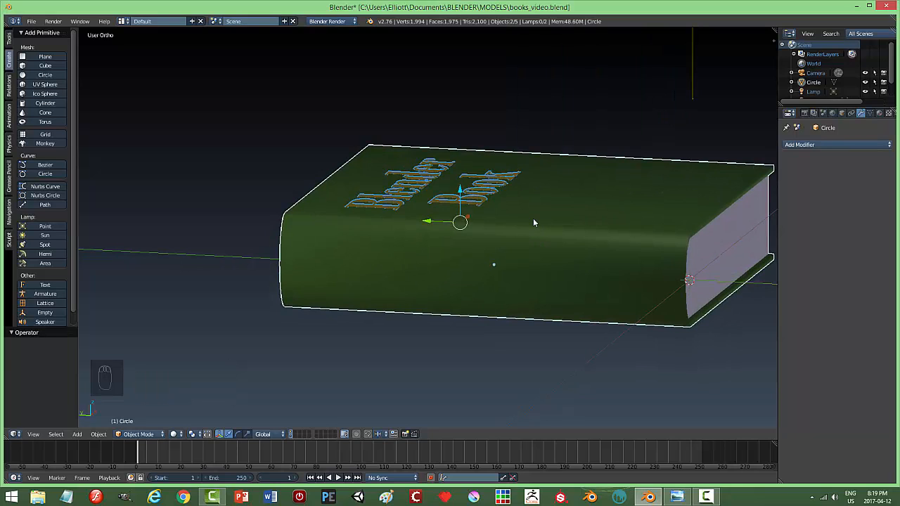
key(a)
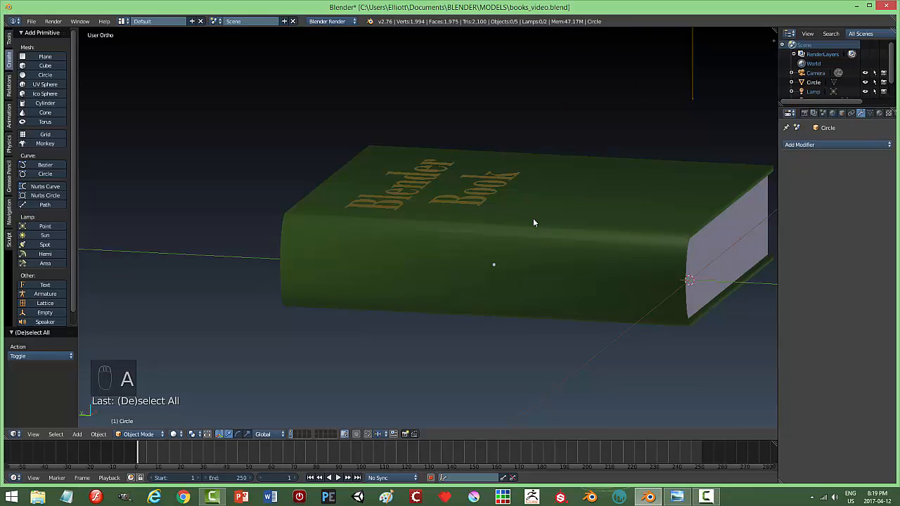
right_click(491, 191)
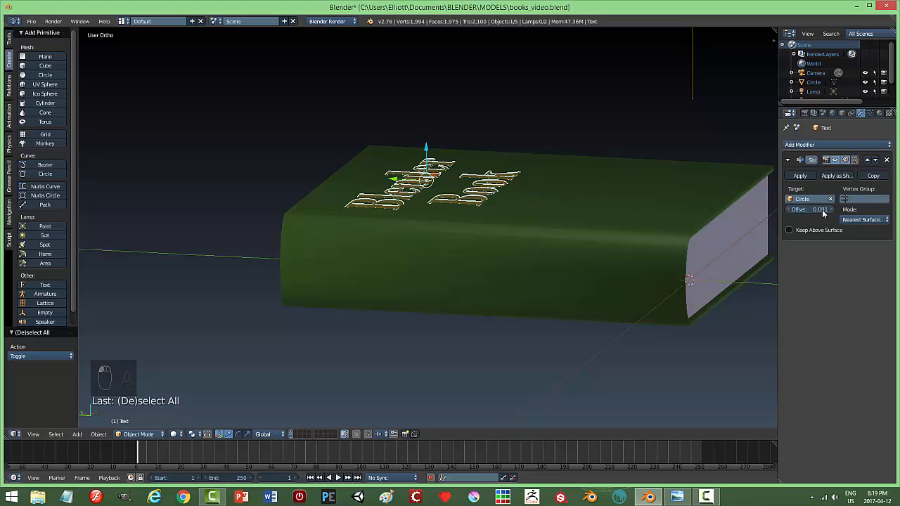
mouse_move(471, 220)
middle_down()
mouse_move(485, 215)
mouse_move(486, 203)
mouse_move(467, 221)
middle_up()
click(800, 176)
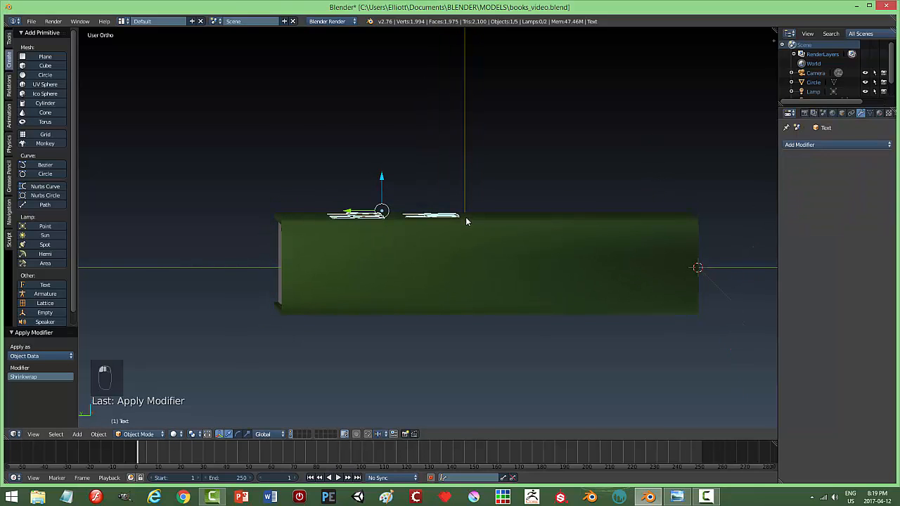
key(a)
middle_drag(507, 246, 497, 301)
key(shift+z)
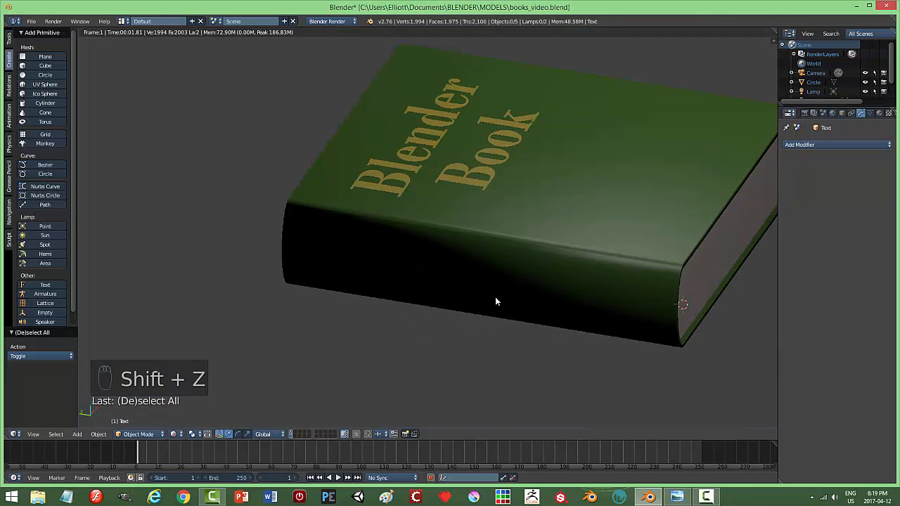
key(shift+z)
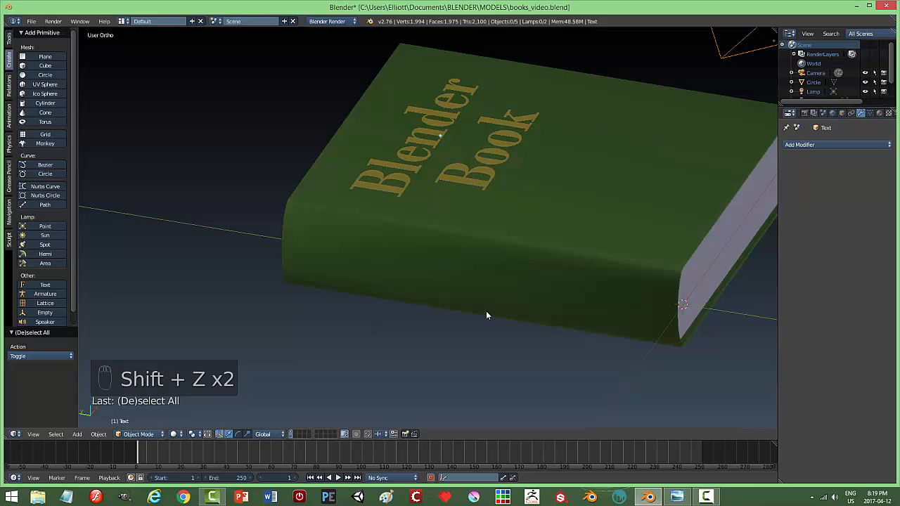
Step: Select the book object in the left orthographic view and enter Edit Mode on it
key(ctrl+KP_3)
scroll(438, 292, up, 3)
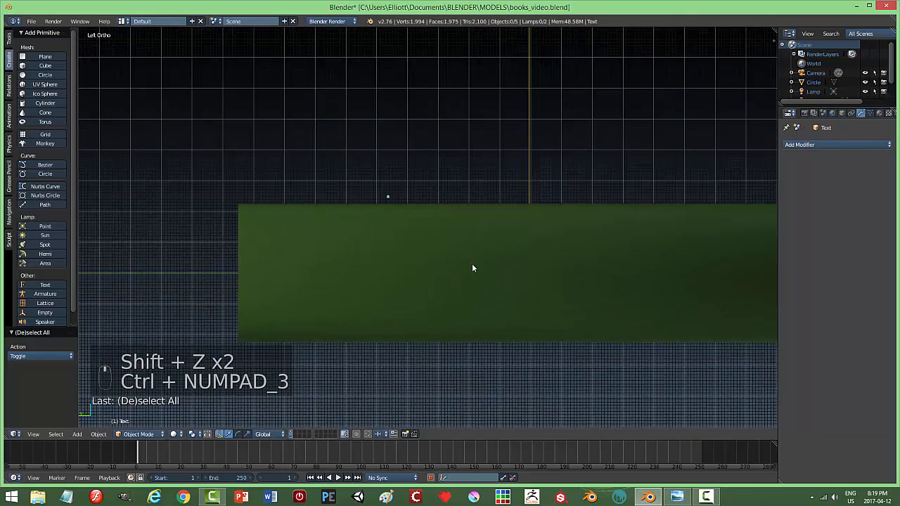
right_click(492, 270)
scroll(569, 274, down, 3)
key(Tab)
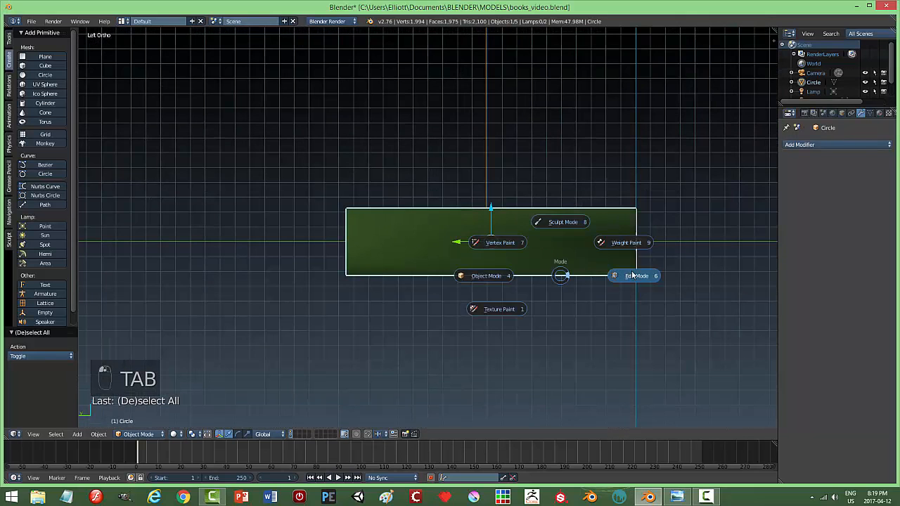
click(633, 276)
shift+middle_drag(528, 291, 488, 297)
scroll(488, 297, up, 1)
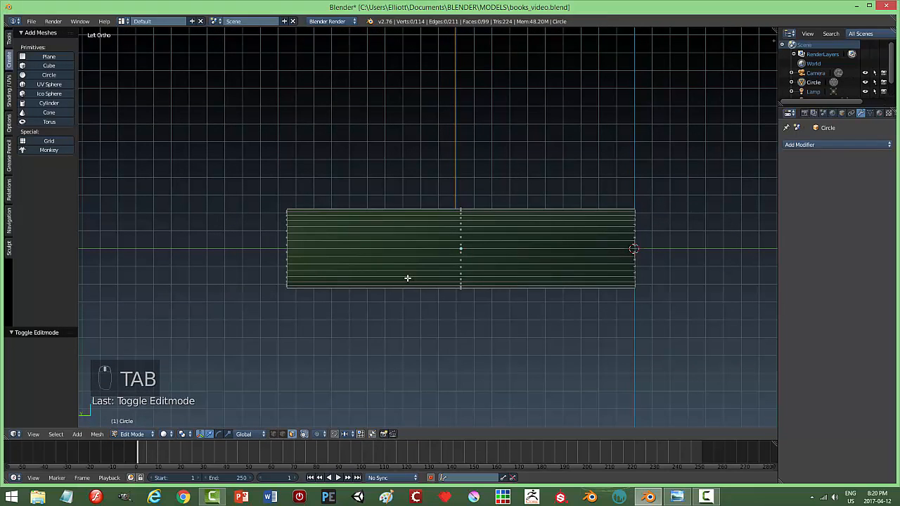
Step: Add two evenly spaced loop cuts running around the book's cover and spine, without sliding them
middle_drag(385, 260, 333, 251)
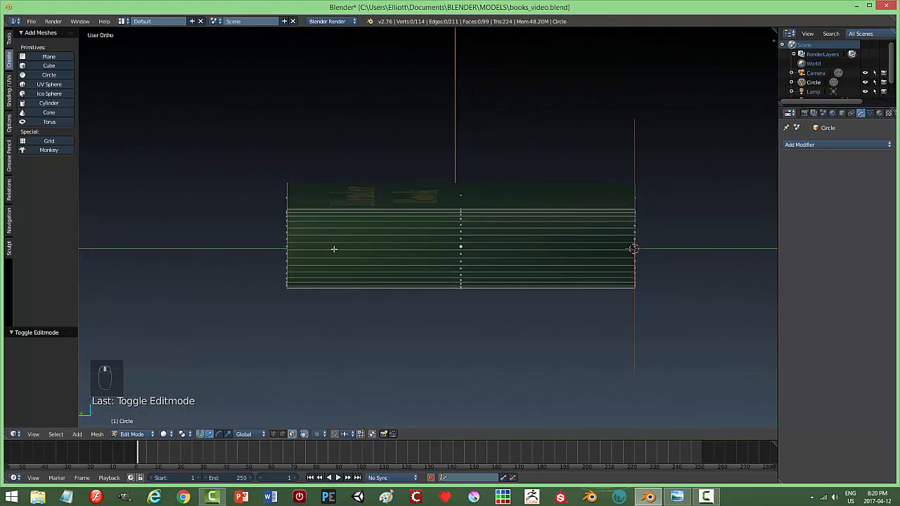
key(ctrl+r)
scroll(334, 249, up, 1)
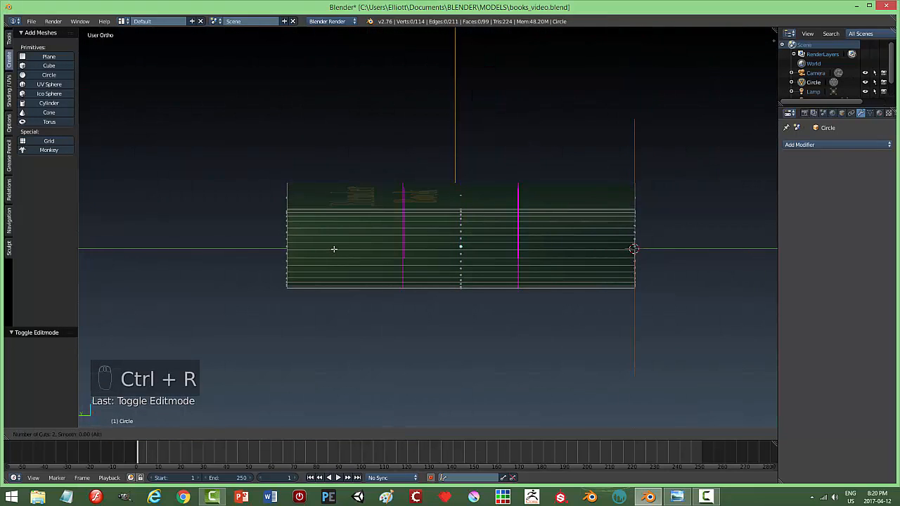
click(334, 249)
right_click(334, 249)
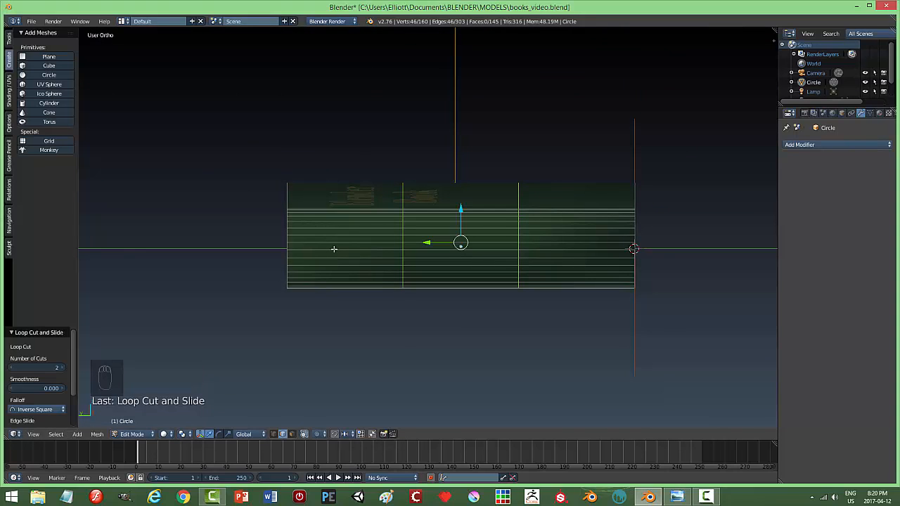
Step: Try to scale the two new loops close together along Y, move the pair to the positive-Y end of the spine, and deselect
key(s)
key(y)
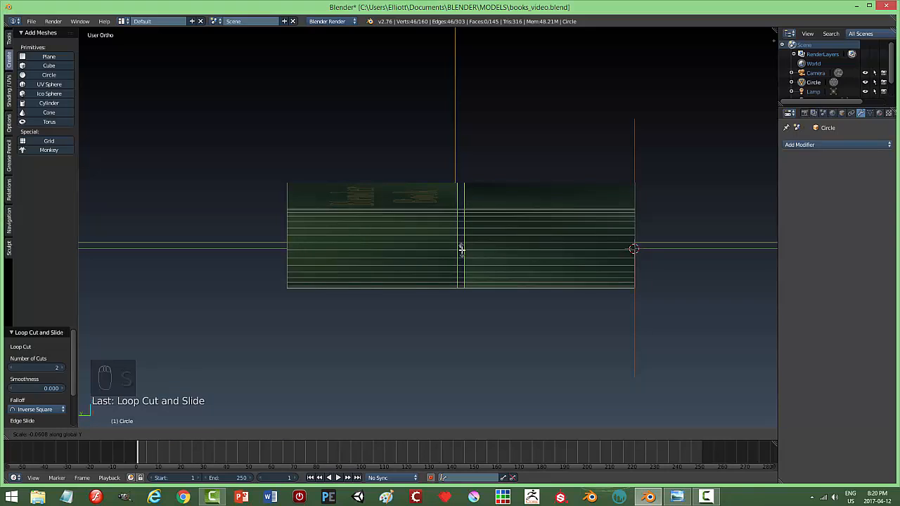
click(461, 252)
key(g)
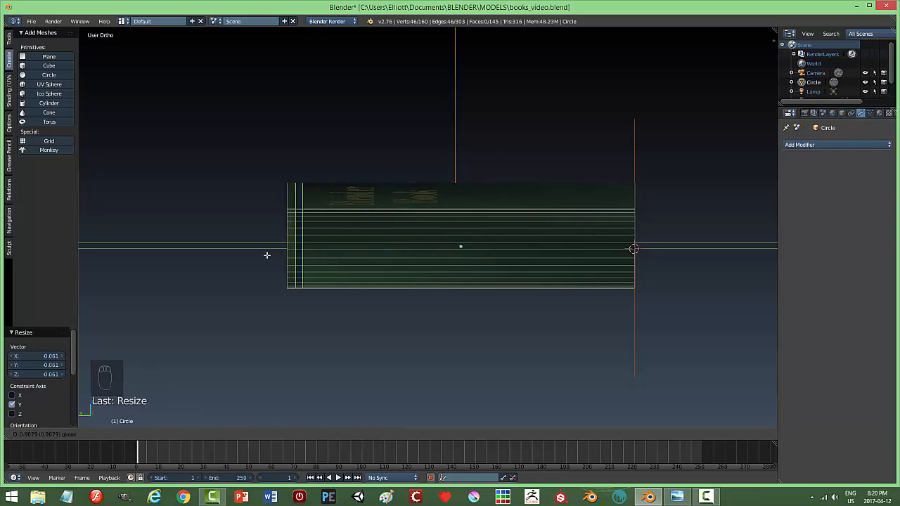
click(266, 254)
key(a)
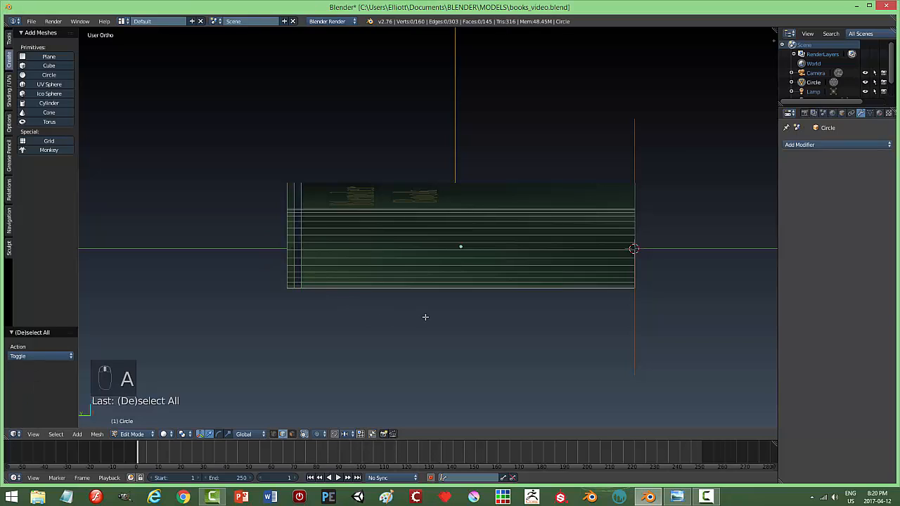
Step: Return to Object Mode, apply flat shading to the book, and inspect the narrow strip at the end of the spine
middle_drag(424, 316, 389, 374)
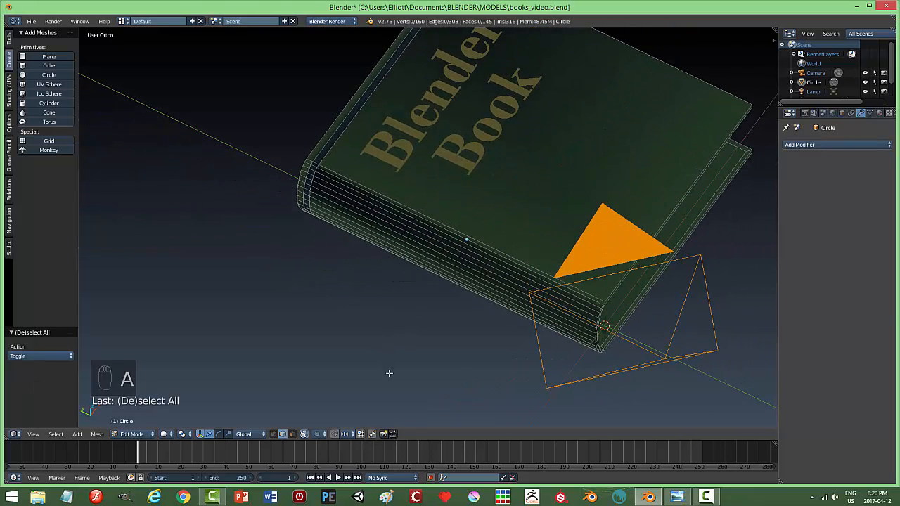
scroll(415, 337, up, 3)
key(Tab)
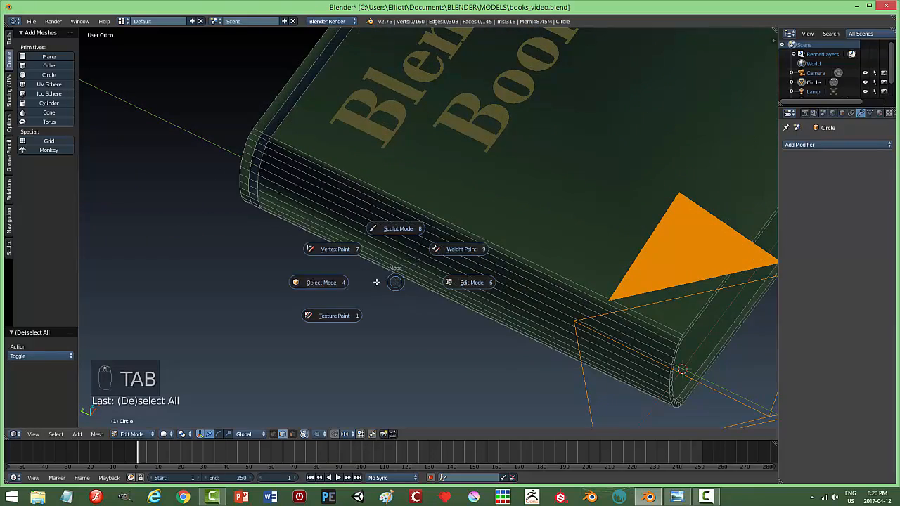
middle_drag(386, 288, 408, 230)
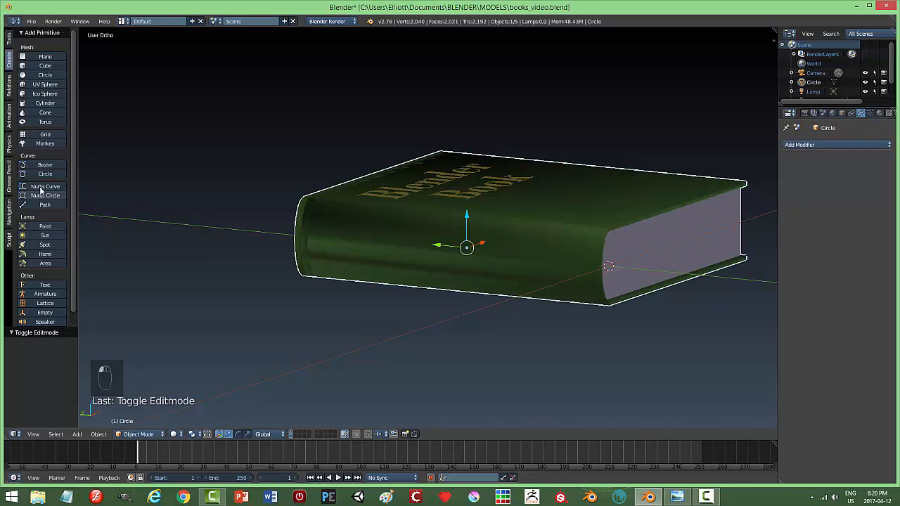
click(9, 40)
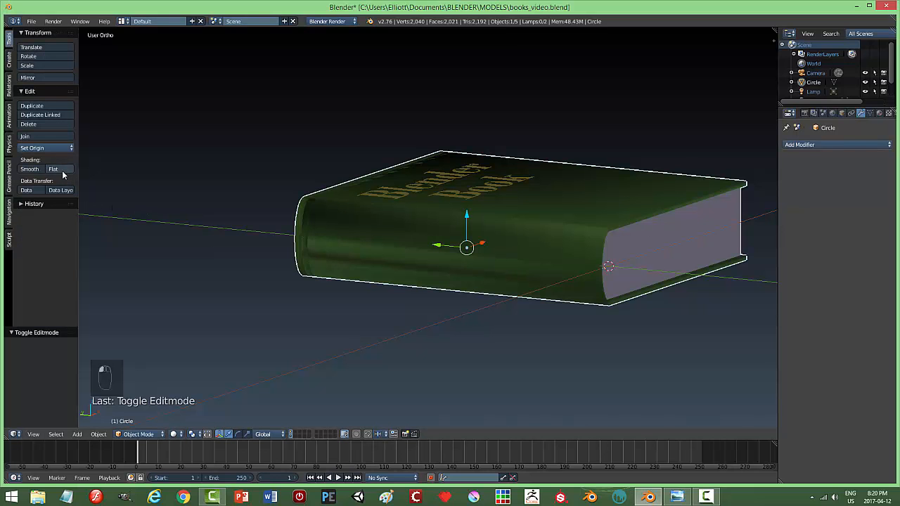
click(62, 170)
mouse_move(304, 244)
middle_down()
mouse_move(301, 252)
mouse_move(333, 229)
mouse_move(322, 244)
middle_up()
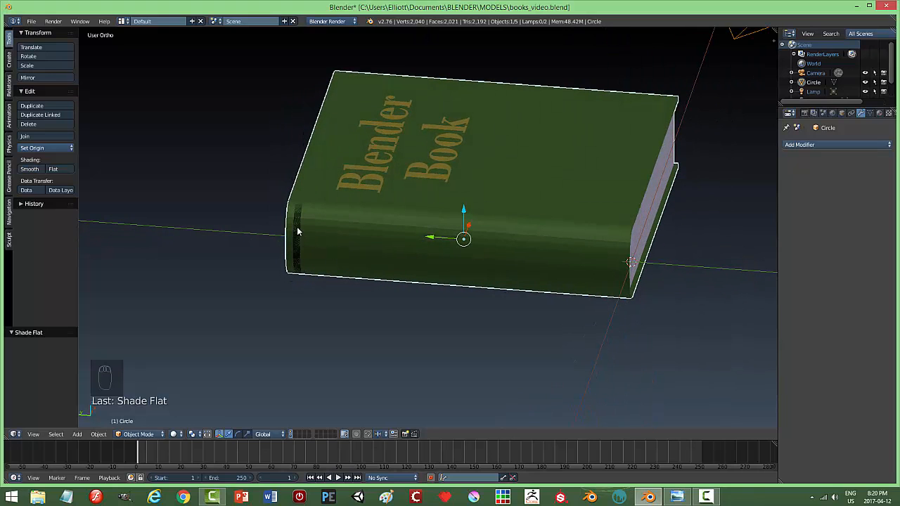
Step: Re-enter Edit Mode and undo back to the two evenly spaced loop cuts
key(Tab)
click(428, 232)
scroll(309, 260, up, 3)
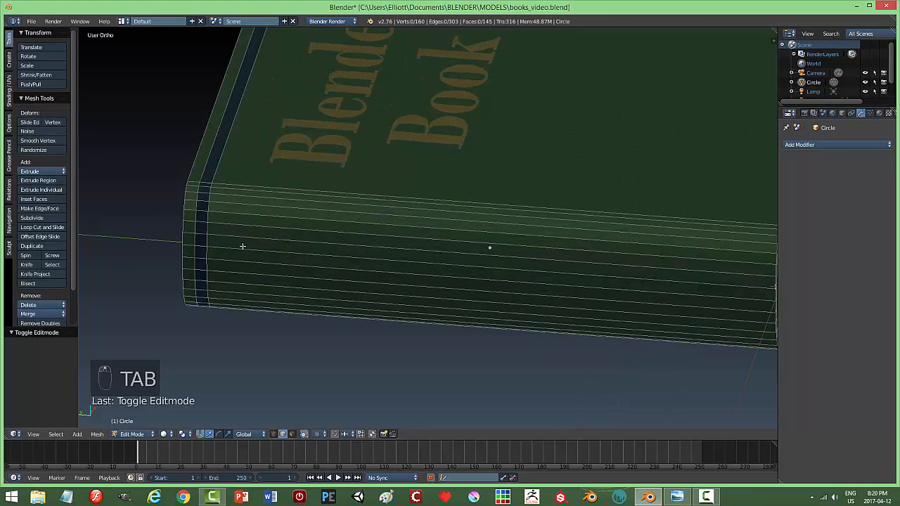
key(ctrl+z)
key(ctrl+z)
key(ctrl+z)
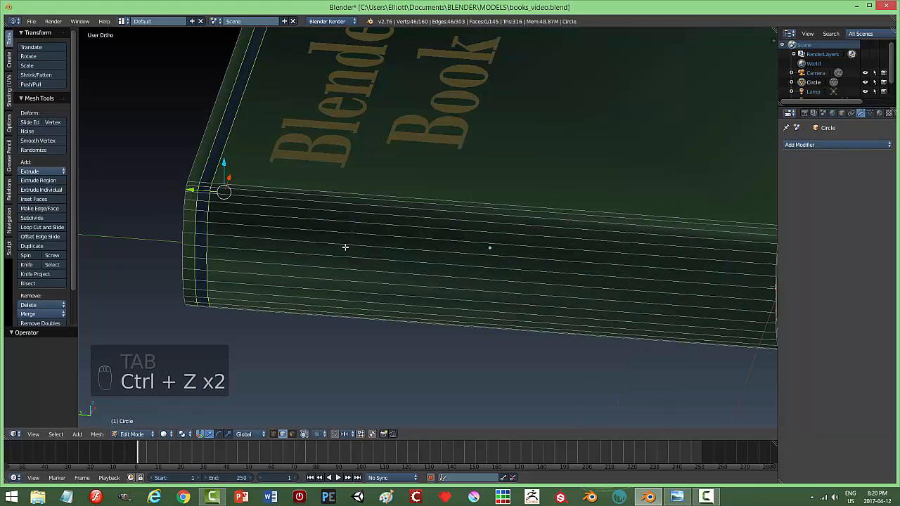
key(ctrl+z)
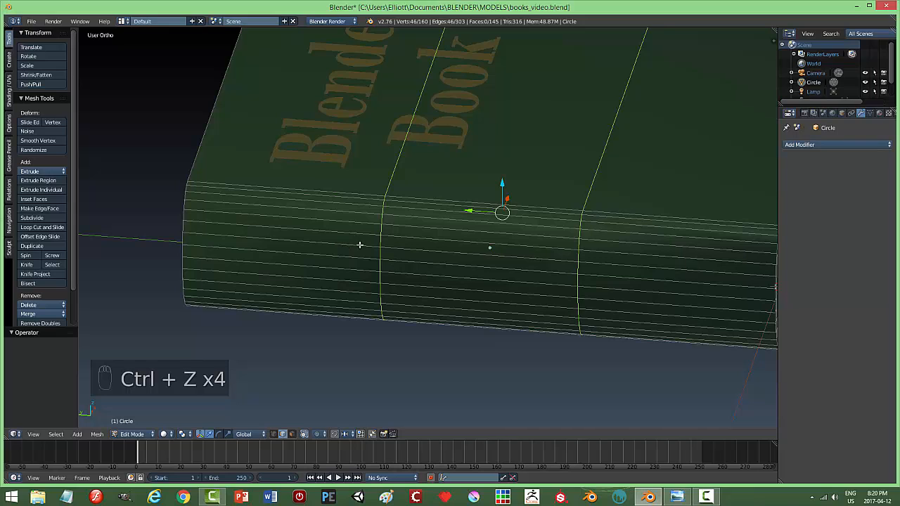
Step: Select the loop cut nearest the positive-Y end of the spine and move it about 0.613 along Y, close to that end
right_click(360, 244)
right_click(380, 222)
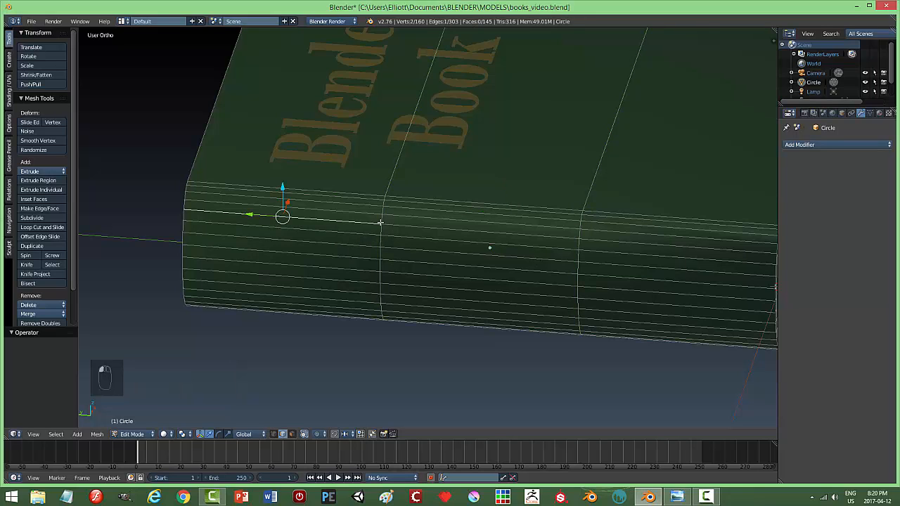
alt+right_click(386, 187)
key(g)
key(y)
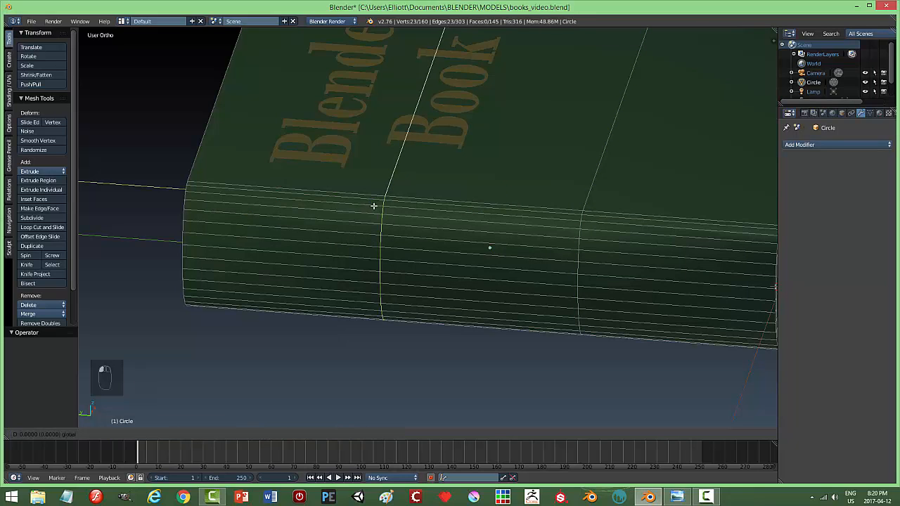
click(193, 213)
Step: Move the other loop cut about 1.23 along Y to sit beside the first, deselect everything, and return to Object Mode
alt+right_click(585, 201)
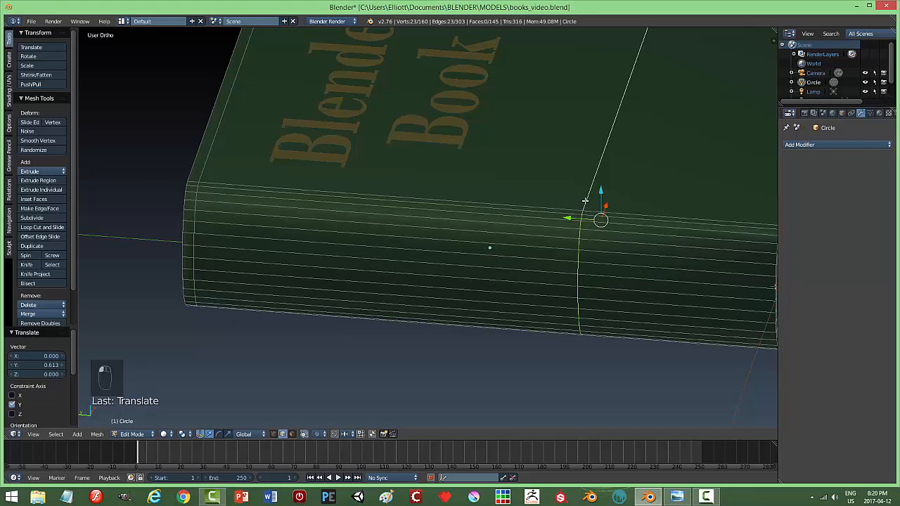
key(g)
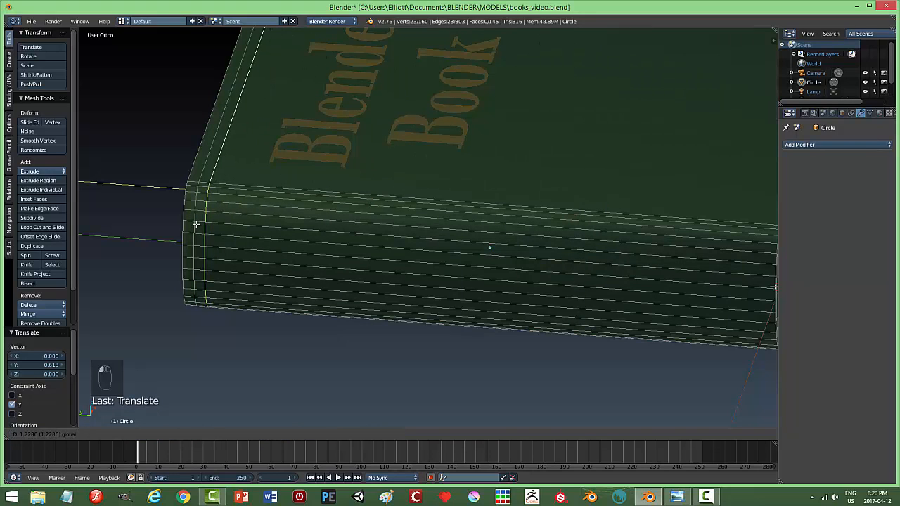
click(196, 224)
key(a)
key(Tab)
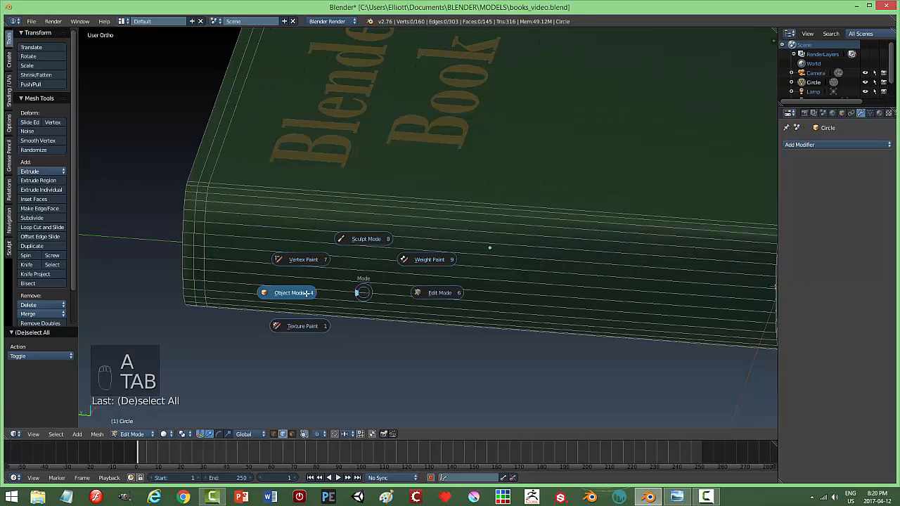
click(360, 293)
middle_drag(358, 296, 381, 294)
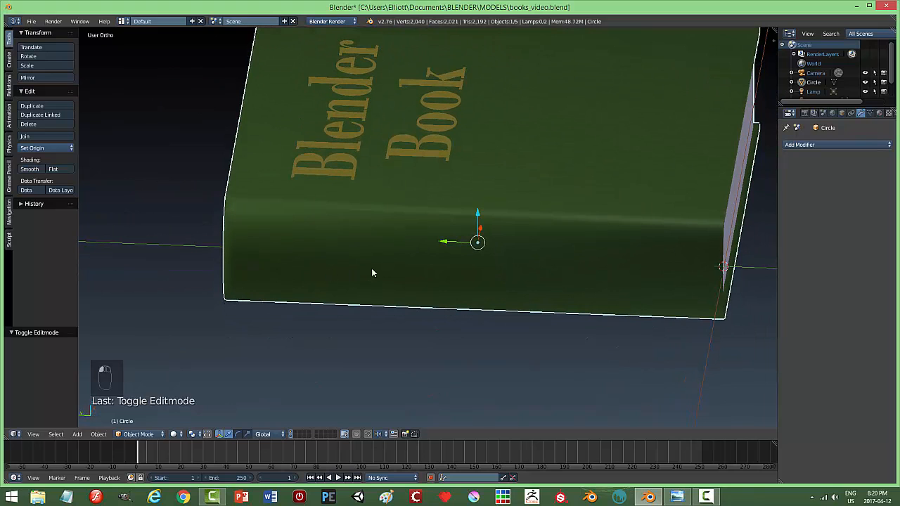
Step: Enter Edit Mode on the book and switch to face selection at the spine's end with the two close loops
key(Tab)
click(429, 271)
middle_drag(303, 288, 383, 291)
scroll(383, 291, up, 2)
key(ctrl+Tab)
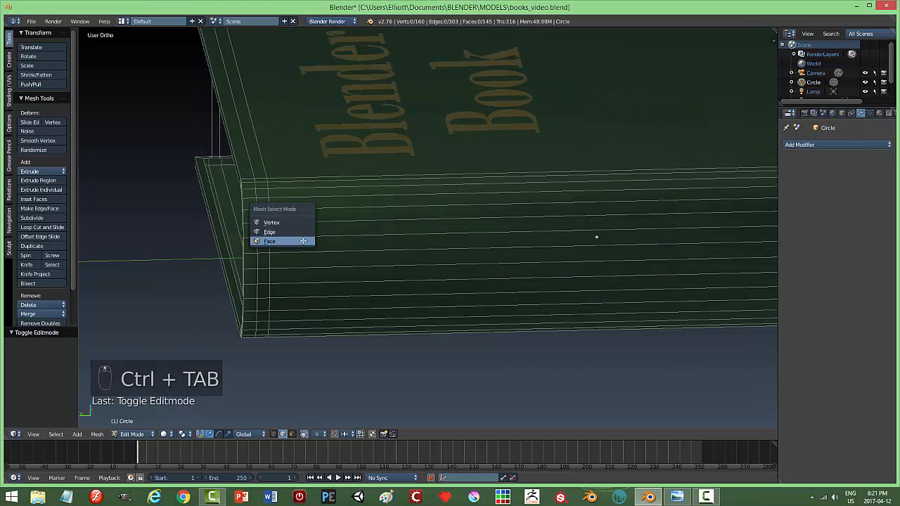
click(283, 242)
Step: Select all the faces in the narrow strip between the two close loops, from one edge of the spine to the other
click(263, 186)
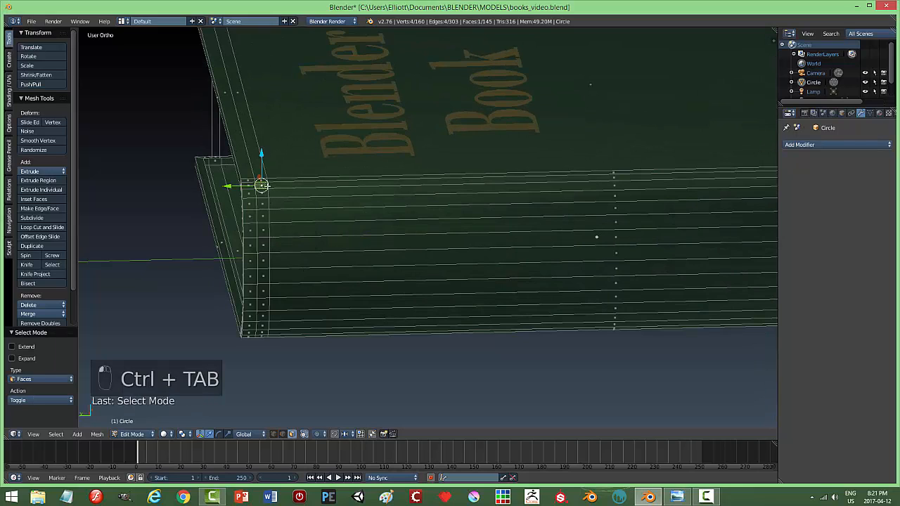
shift+click(264, 195)
shift+click(266, 206)
shift+click(265, 217)
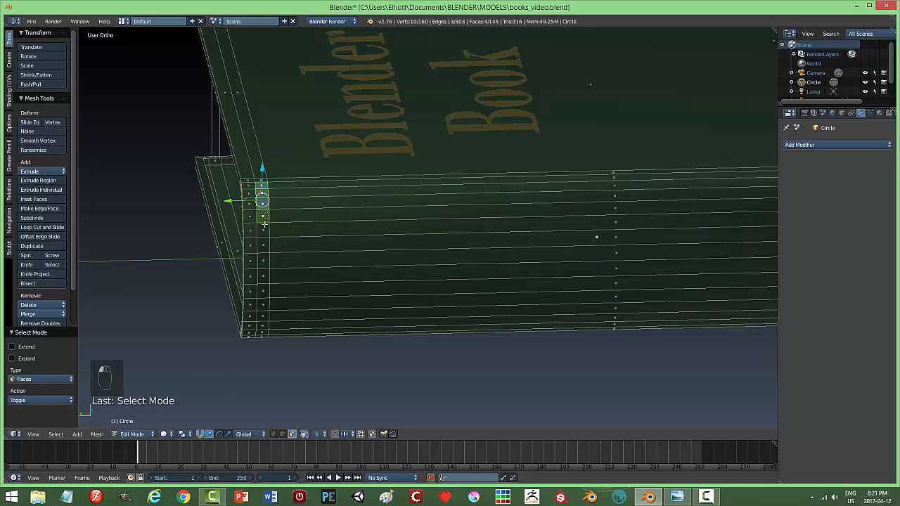
shift+click(264, 233)
shift+click(264, 248)
shift+click(263, 261)
shift+click(263, 276)
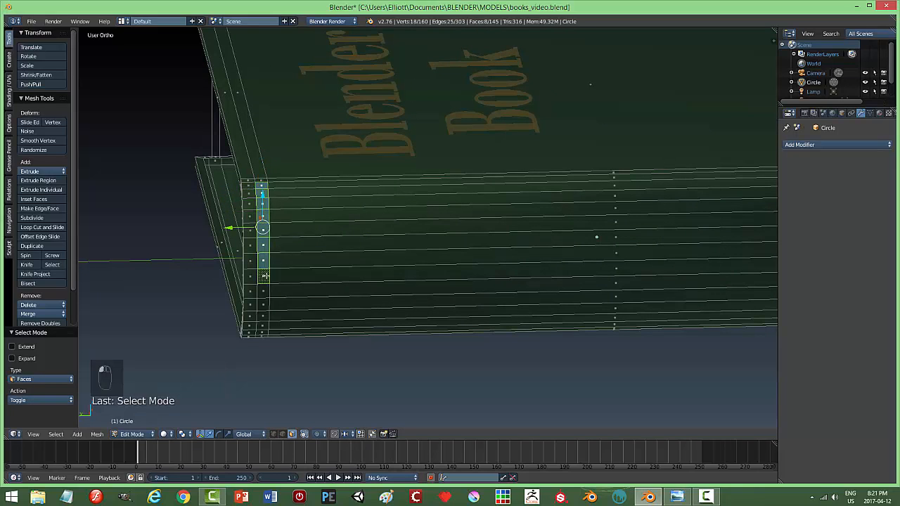
shift+click(263, 287)
shift+click(264, 303)
shift+click(264, 316)
shift+click(263, 327)
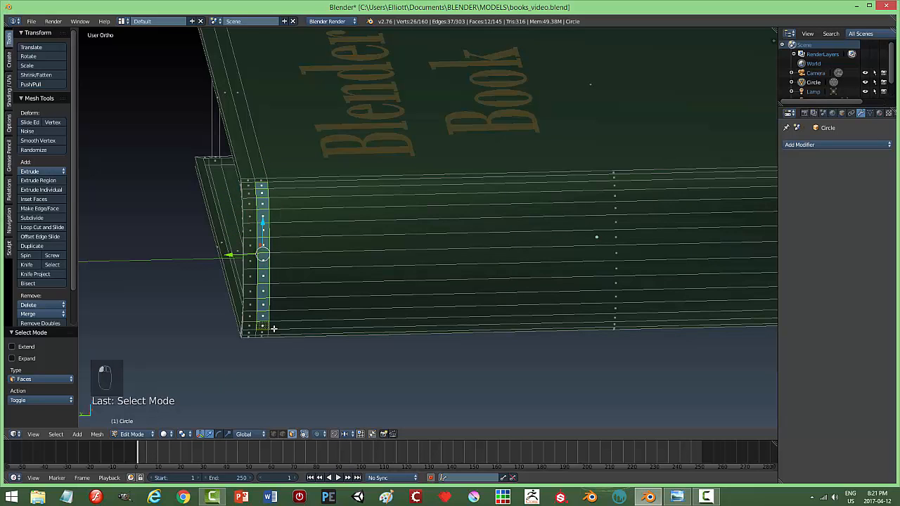
middle_drag(299, 331, 301, 293)
shift+click(263, 313)
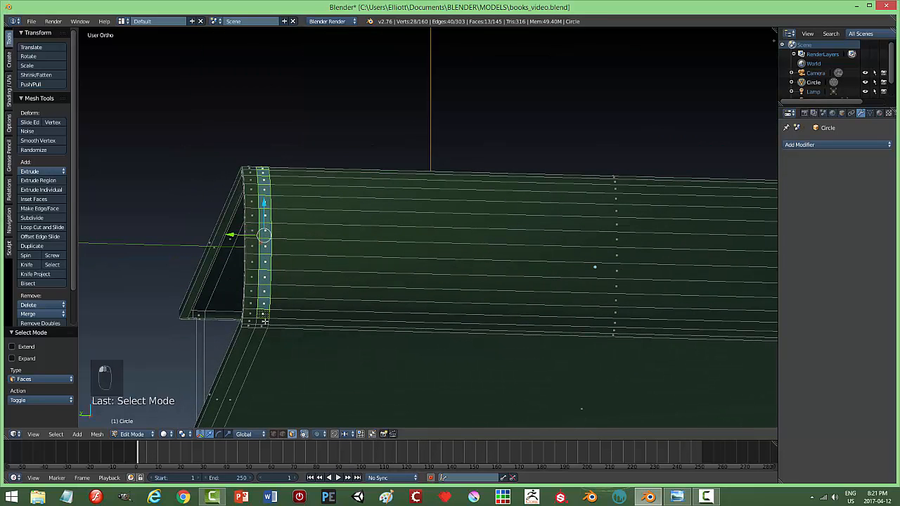
shift+click(264, 321)
Step: Add a material slot with the gold Material.001, assign it to the selected spine strip, deselect everything, and return to Object Mode
mouse_move(326, 224)
middle_down()
mouse_move(319, 291)
mouse_move(298, 277)
mouse_move(292, 233)
mouse_move(310, 226)
middle_up()
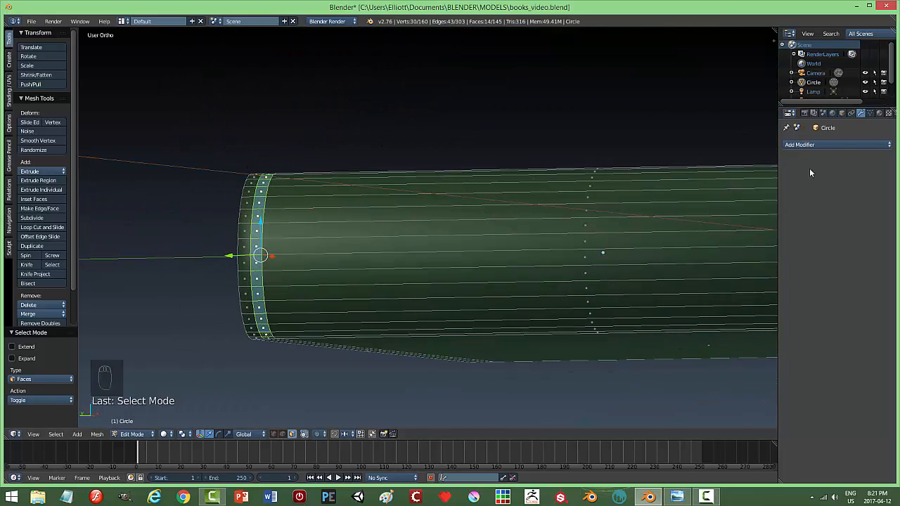
click(879, 114)
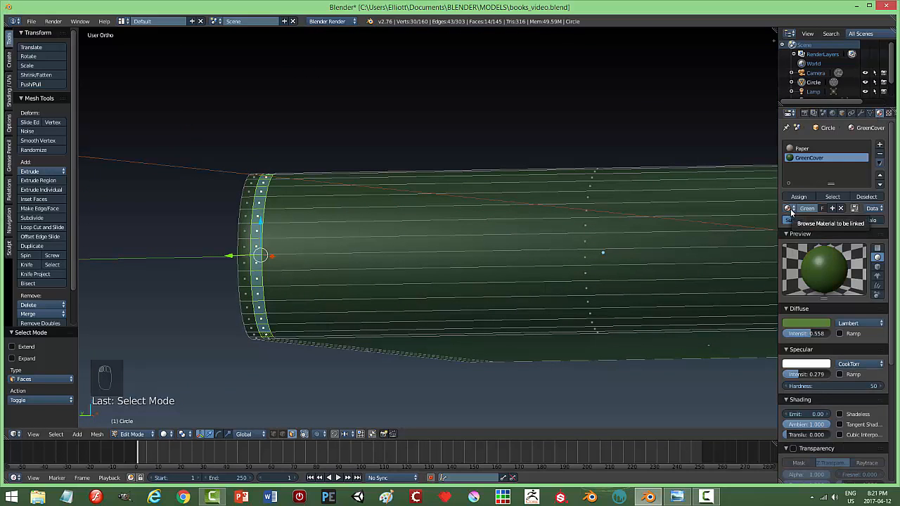
click(879, 144)
click(789, 209)
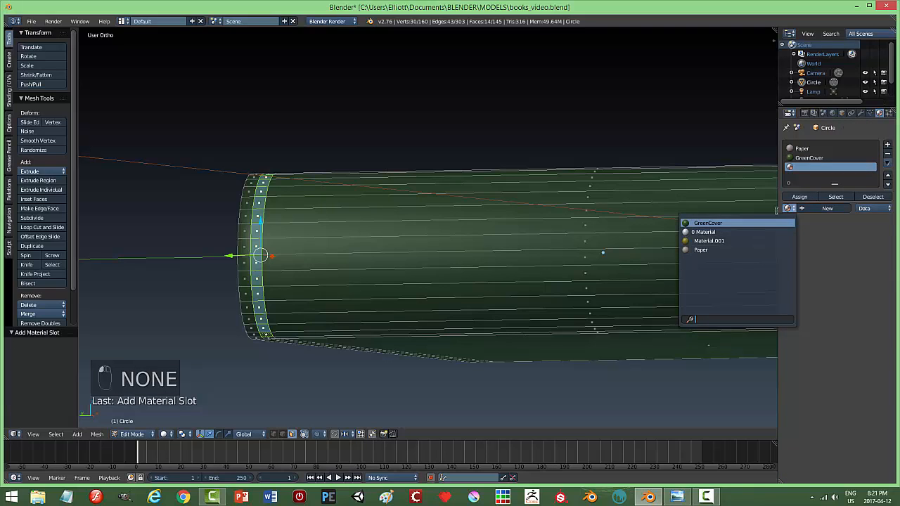
click(777, 237)
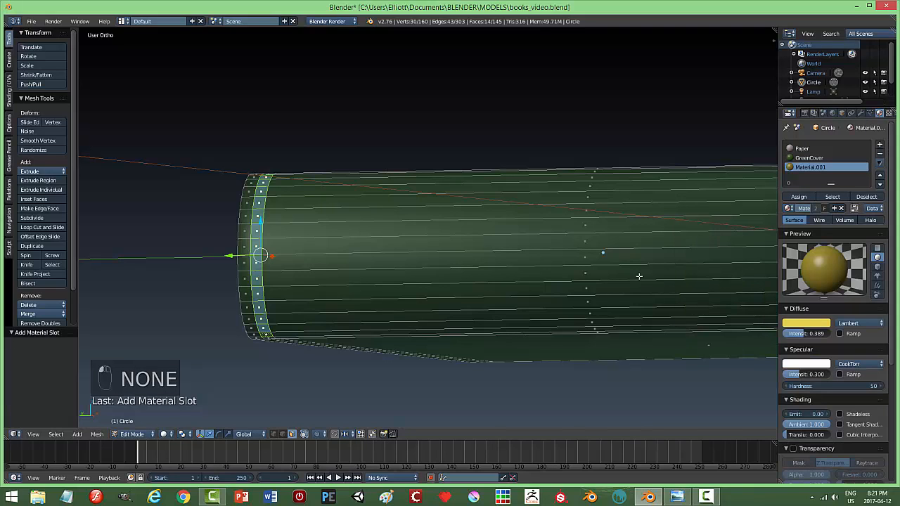
click(798, 197)
key(a)
key(Tab)
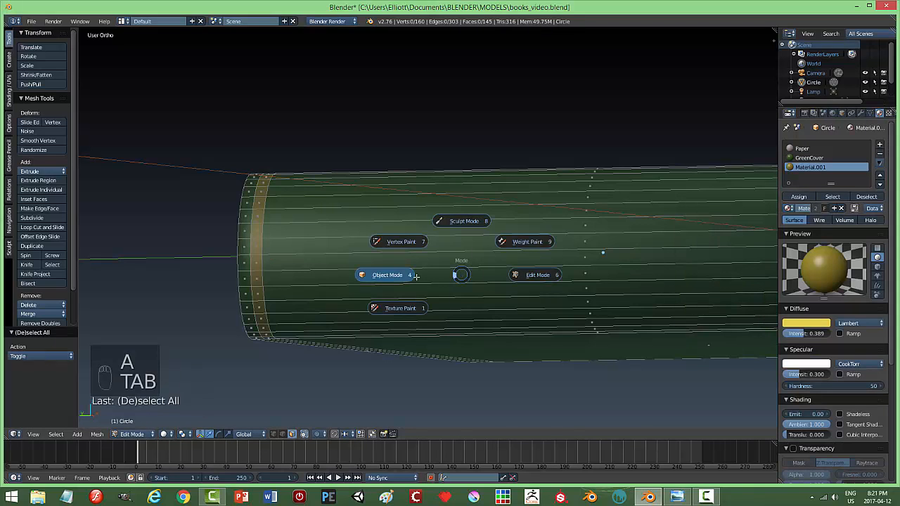
click(382, 274)
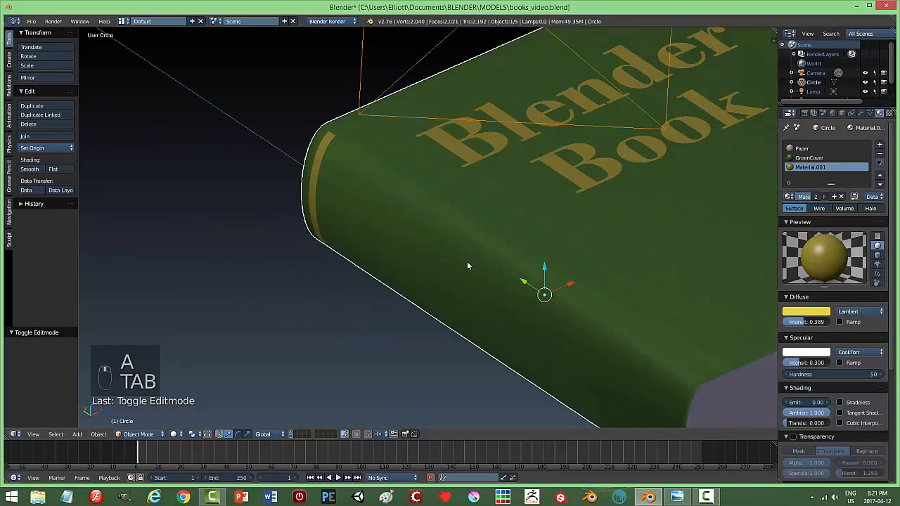
Step: Check the gold spine band through the camera in rendered shading
mouse_move(468, 262)
middle_down()
mouse_move(451, 266)
mouse_move(484, 257)
middle_up()
scroll(451, 267, down, 4)
key(KP_0)
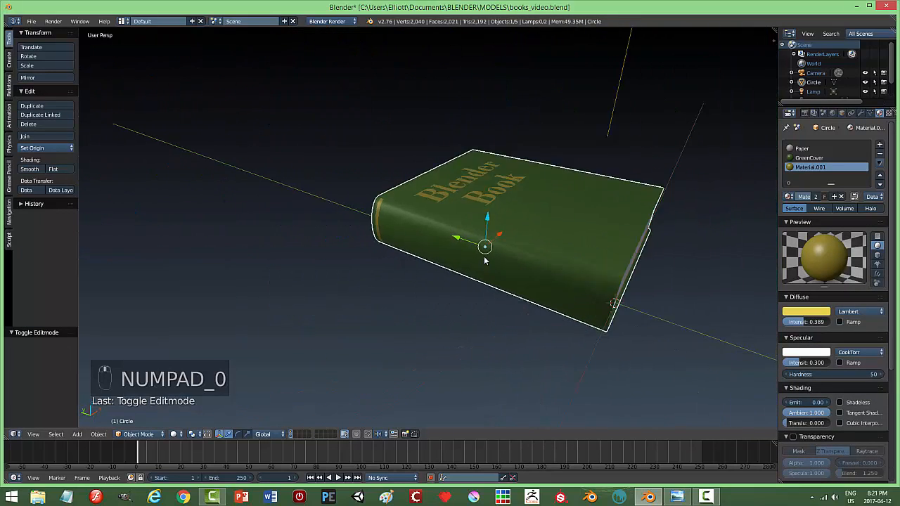
key(shift+z)
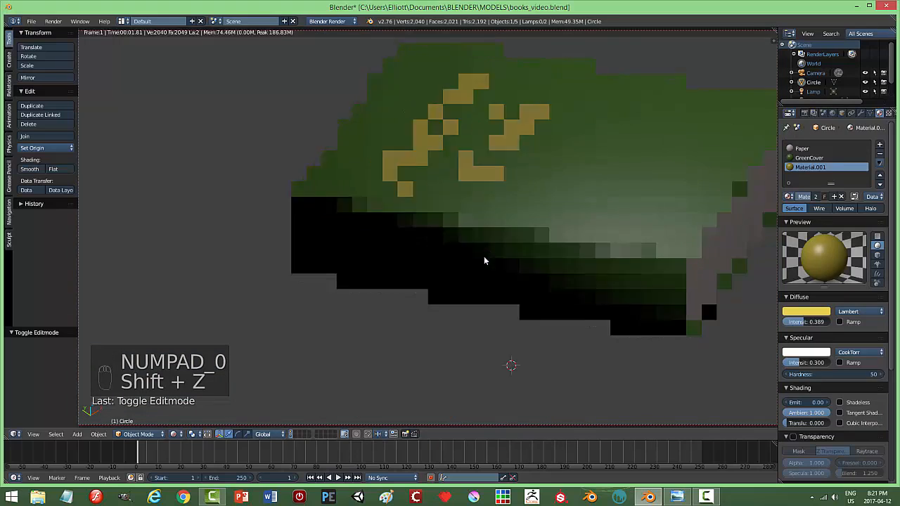
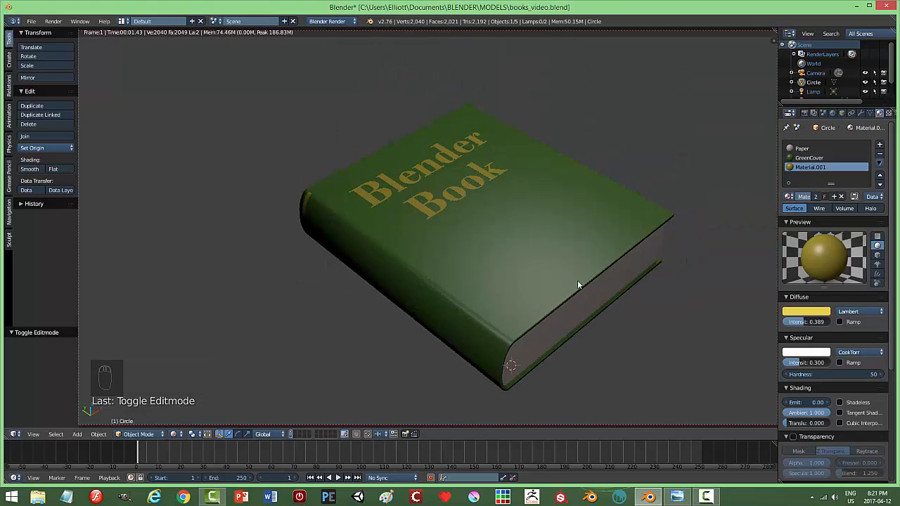
Step: Leave the rendered camera view, enter Edit Mode on the book, reveal its hidden page geometry, and deselect everything
key(shift+z)
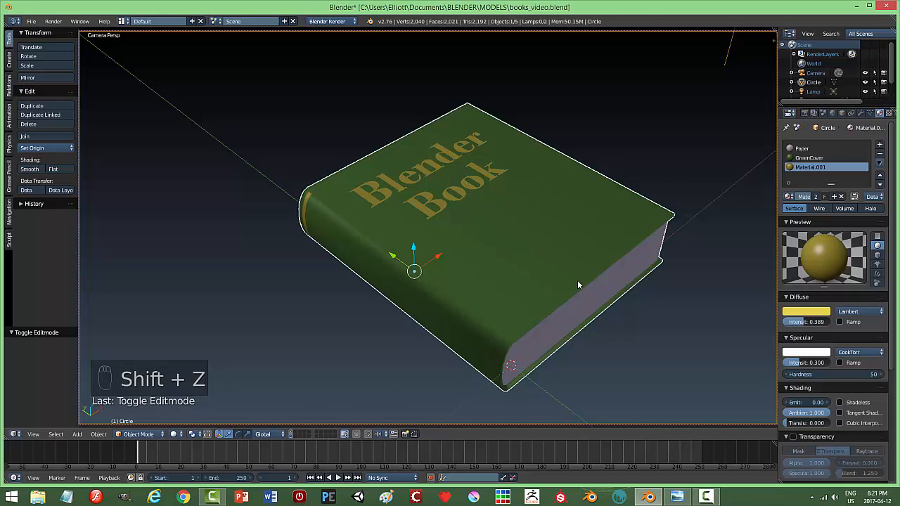
key(KP_0)
scroll(555, 309, up, 2)
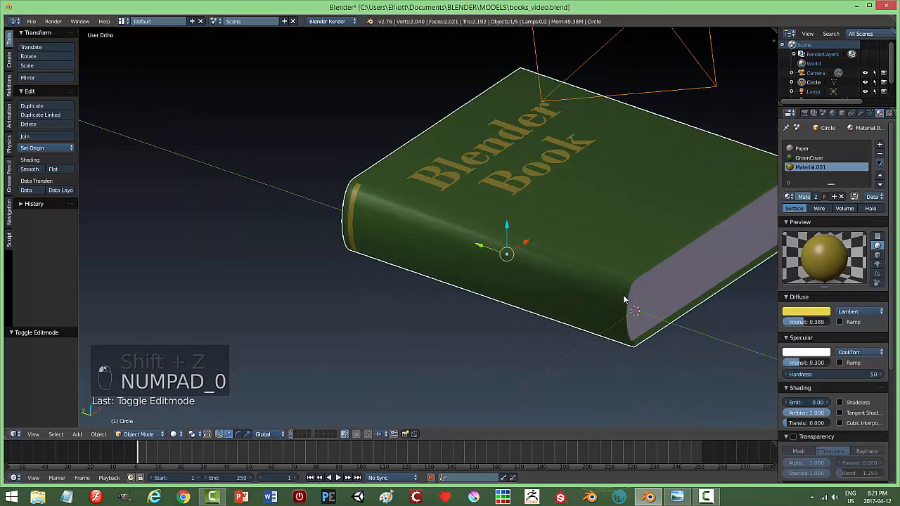
key(Tab)
middle_drag(584, 288, 509, 275)
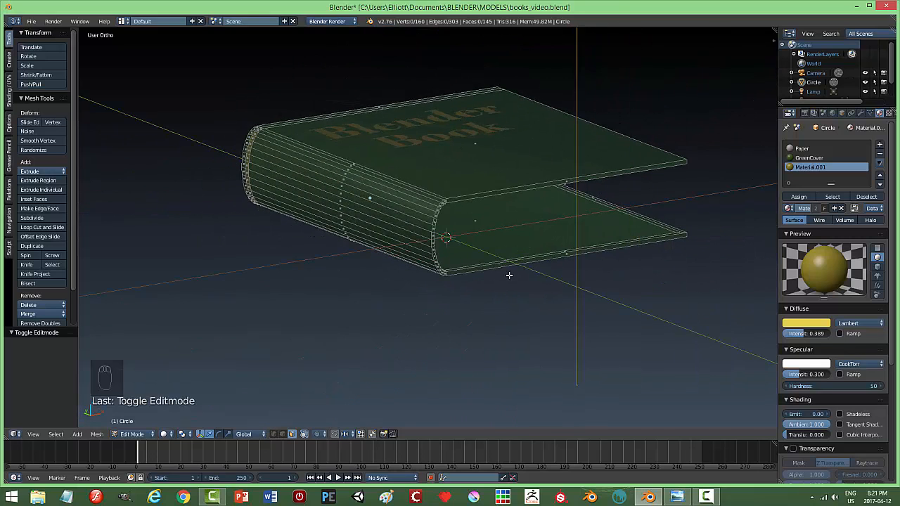
key(alt+h)
key(a)
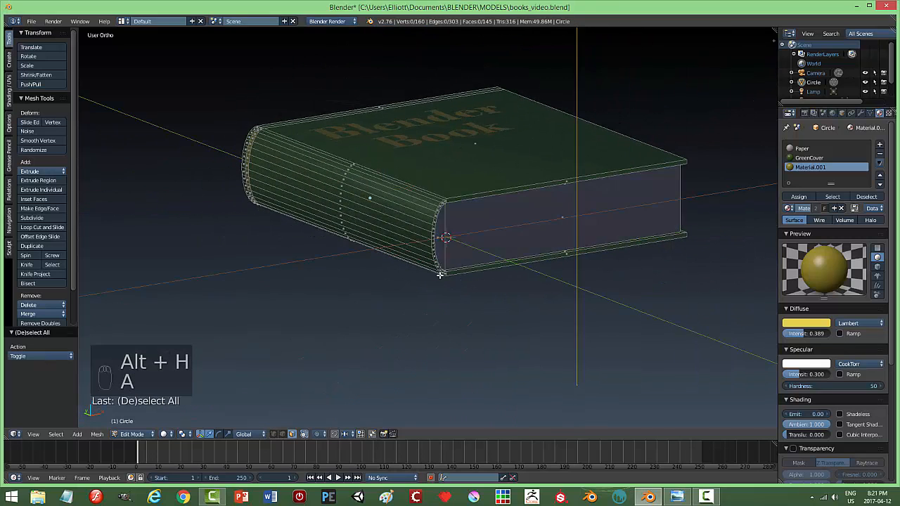
middle_drag(462, 279, 511, 268)
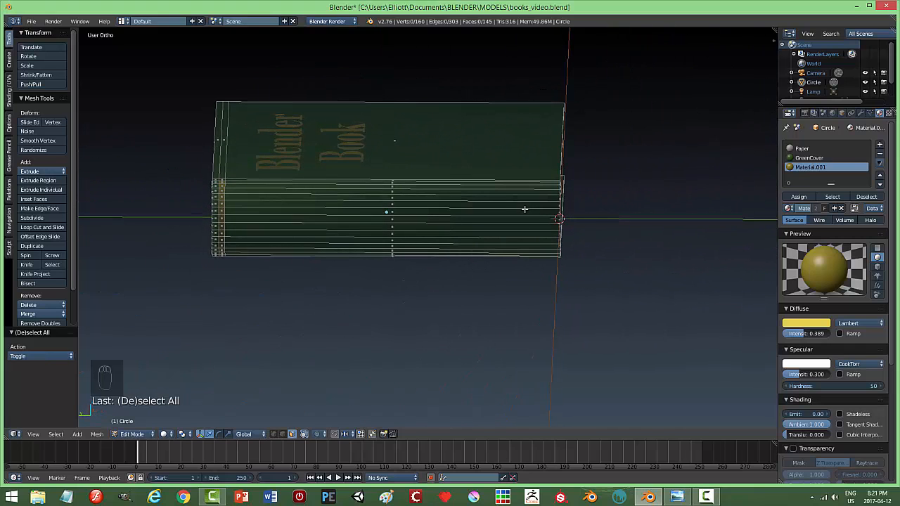
Step: Add one loop cut around the cover and spine and move it -0.866 along Y, close to the spine's plain end
key(ctrl+r)
scroll(525, 209, up, 1)
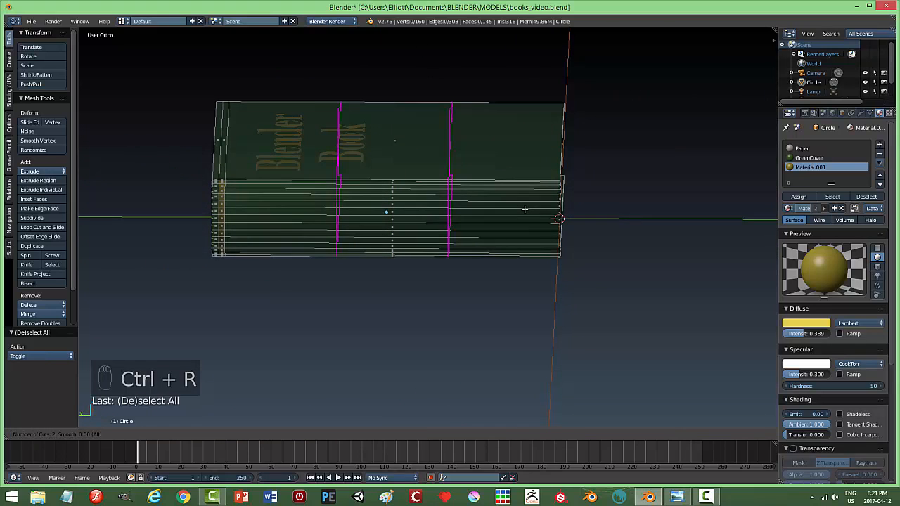
scroll(525, 208, down, 1)
click(524, 209)
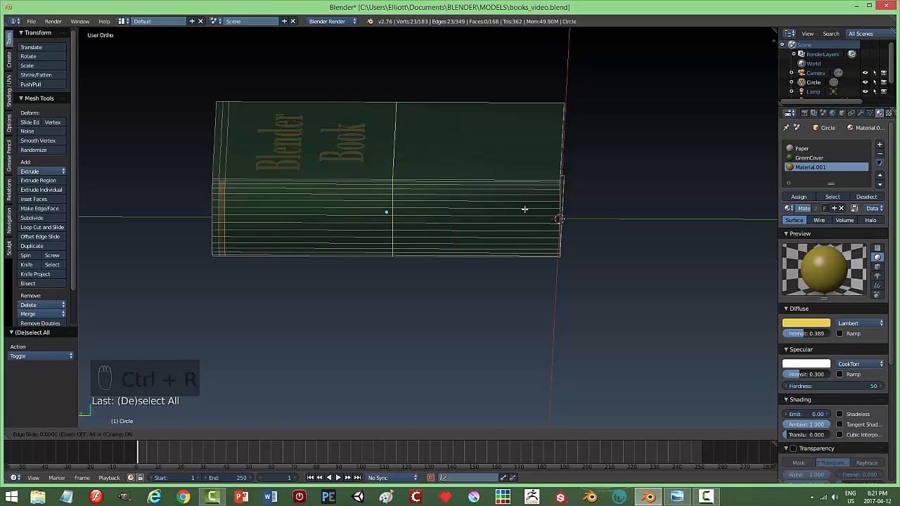
click(524, 209)
drag(361, 201, 514, 218)
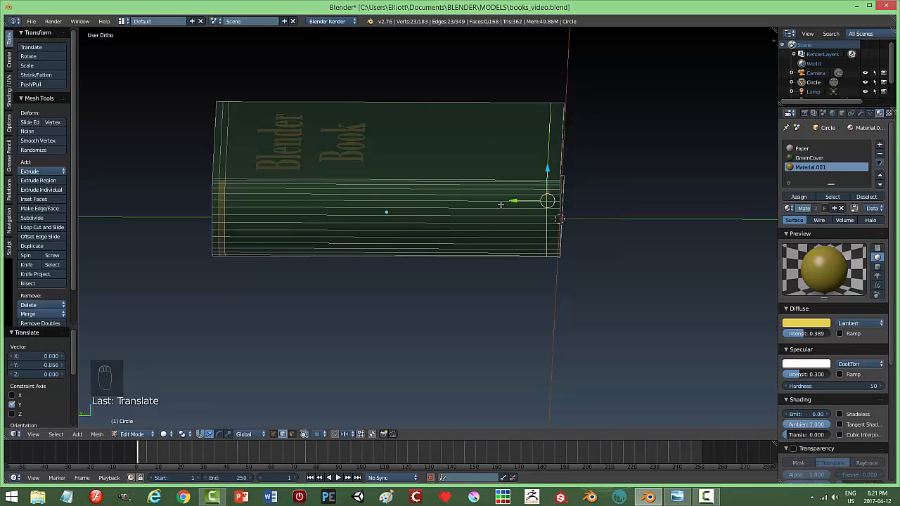
Step: Add a second loop cut just inward of the new one to form a narrow strip, and deselect everything
key(ctrl+r)
click(500, 203)
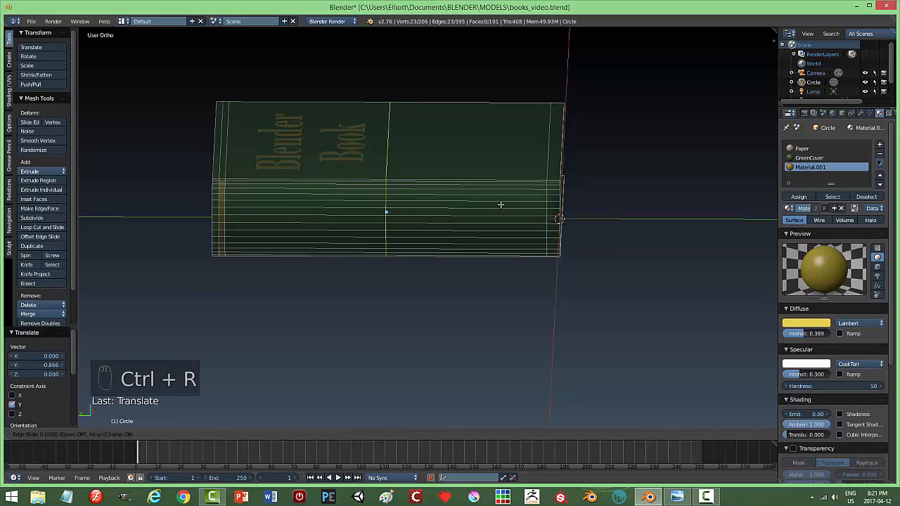
click(652, 205)
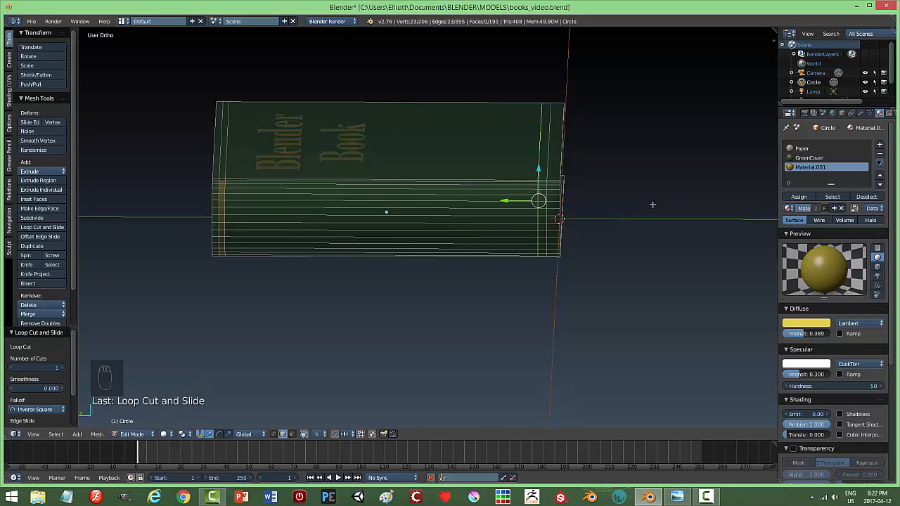
key(a)
Step: Switch to face selection and select every second face down the new narrow strip on the spine
scroll(594, 253, up, 5)
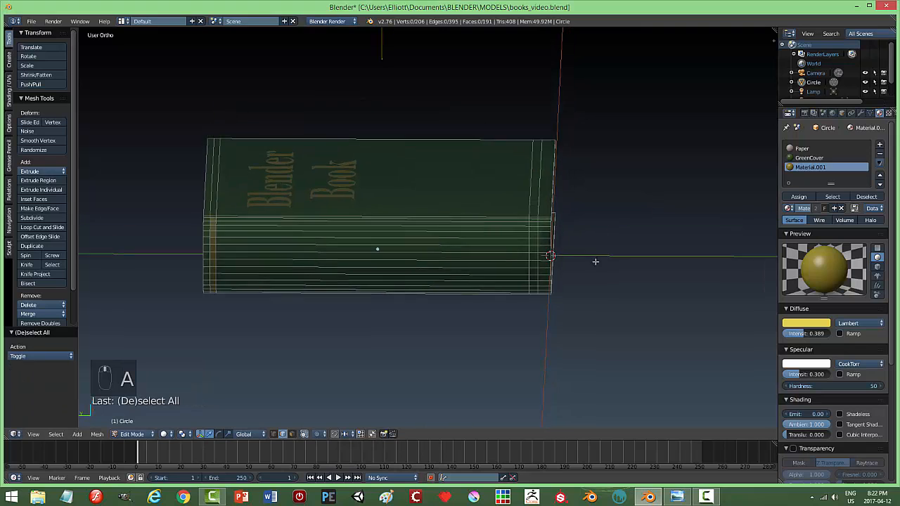
key(ctrl+Tab)
click(668, 258)
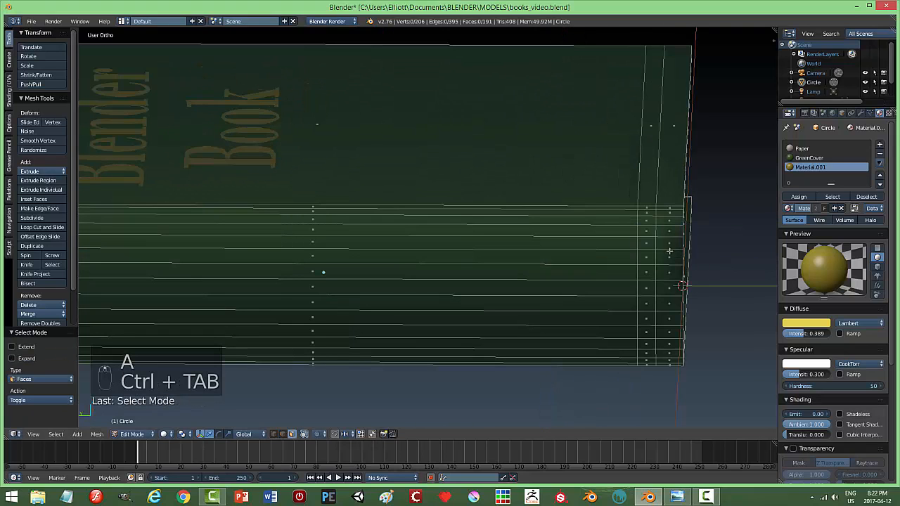
right_click(647, 213)
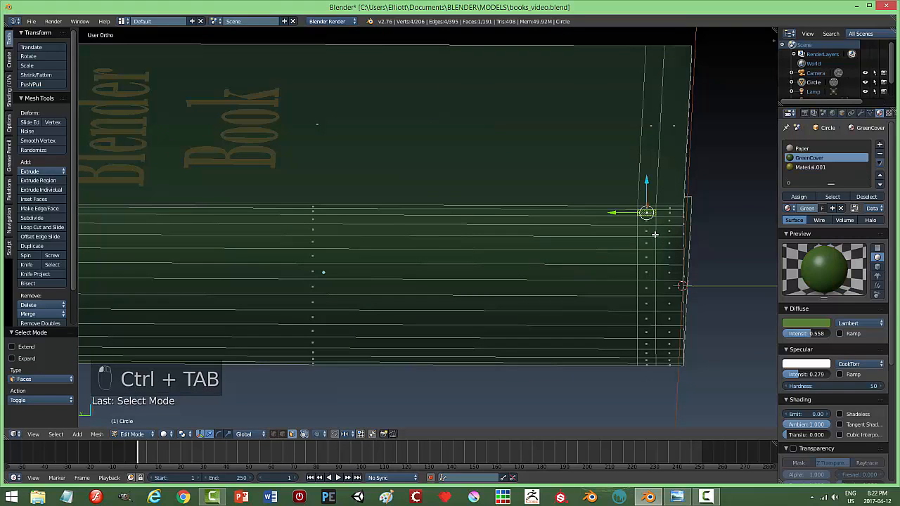
shift+right_click(647, 232)
shift+right_click(646, 256)
shift+right_click(648, 288)
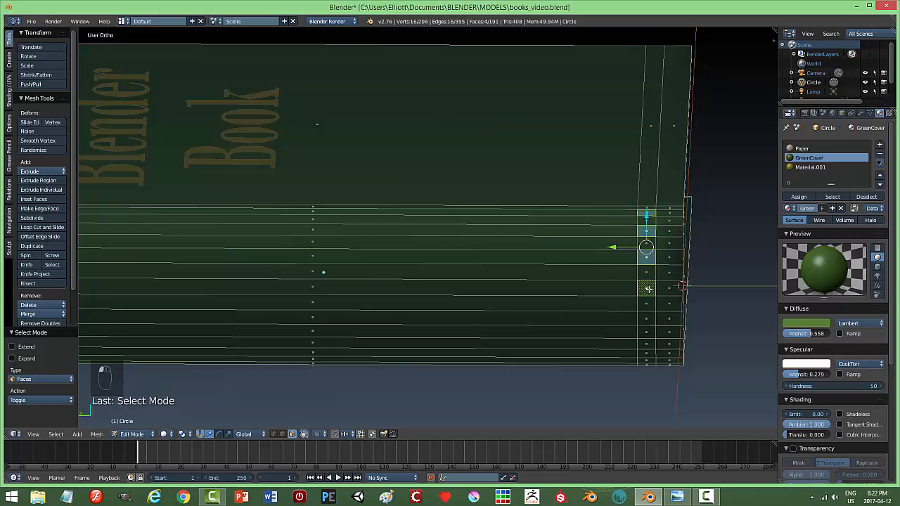
shift+right_click(648, 318)
middle_drag(651, 320, 625, 310)
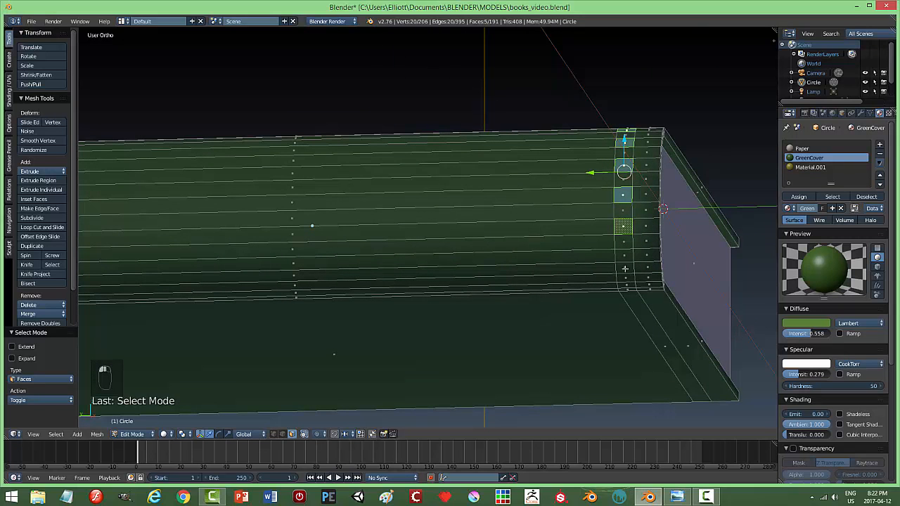
shift+right_click(621, 261)
shift+right_click(624, 277)
Step: Assign the gold Material.001 to the selected alternating faces, deselect everything, and return to Object Mode
middle_drag(624, 277, 573, 267)
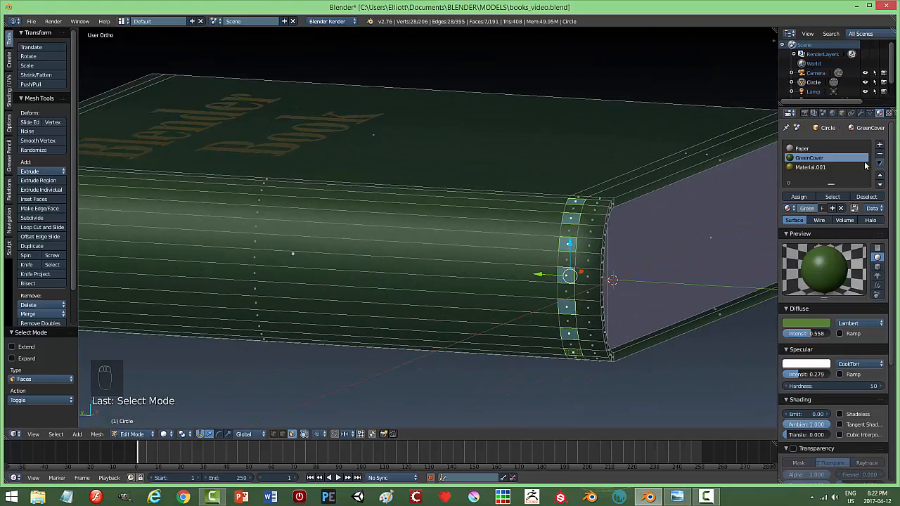
click(803, 168)
click(800, 197)
key(a)
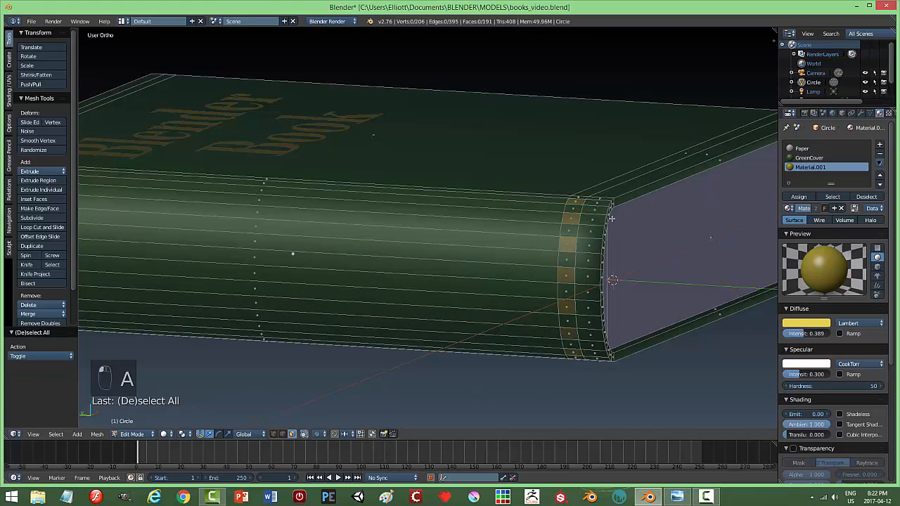
key(Tab)
Step: Back in Edit Mode, assign GreenCover to the uppermost face of both gold spine bands and deselect everything
scroll(567, 230, down, 3)
middle_drag(543, 237, 486, 315)
key(Tab)
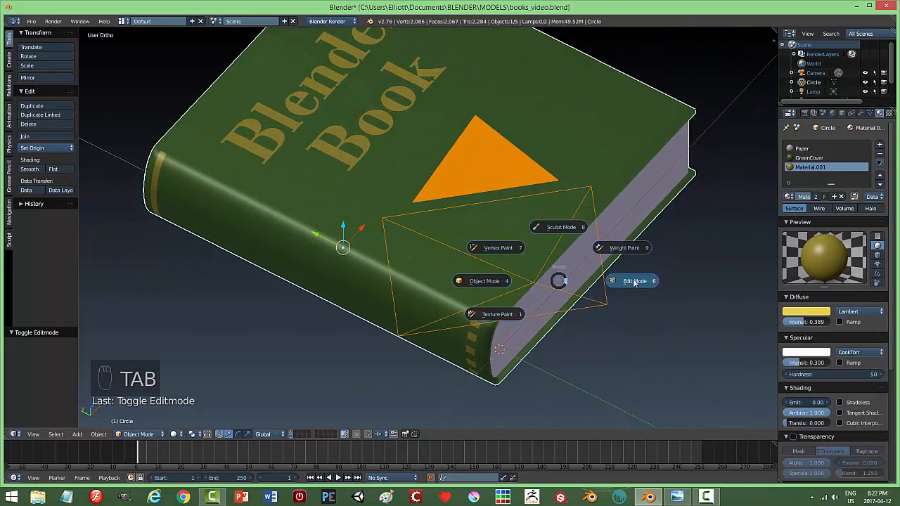
click(508, 331)
right_click(481, 316)
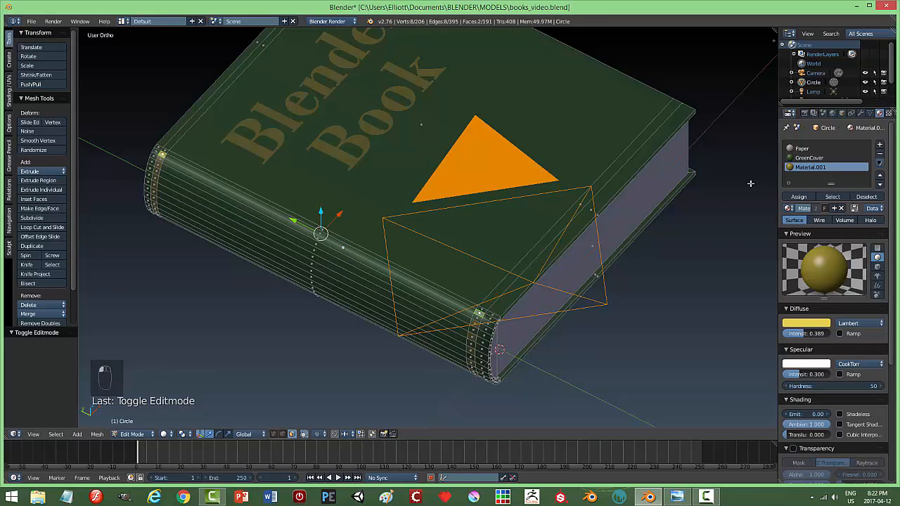
click(809, 157)
click(799, 197)
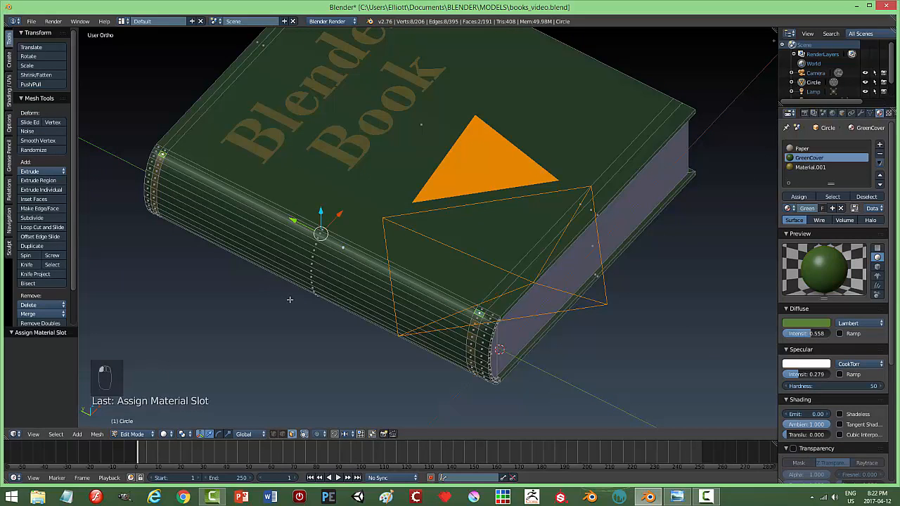
key(a)
Step: Assign GreenCover to the lowest face of the solid gold band, deselect everything, and return to Object Mode
middle_drag(295, 314, 190, 280)
scroll(187, 284, up, 3)
shift+middle_drag(151, 305, 328, 293)
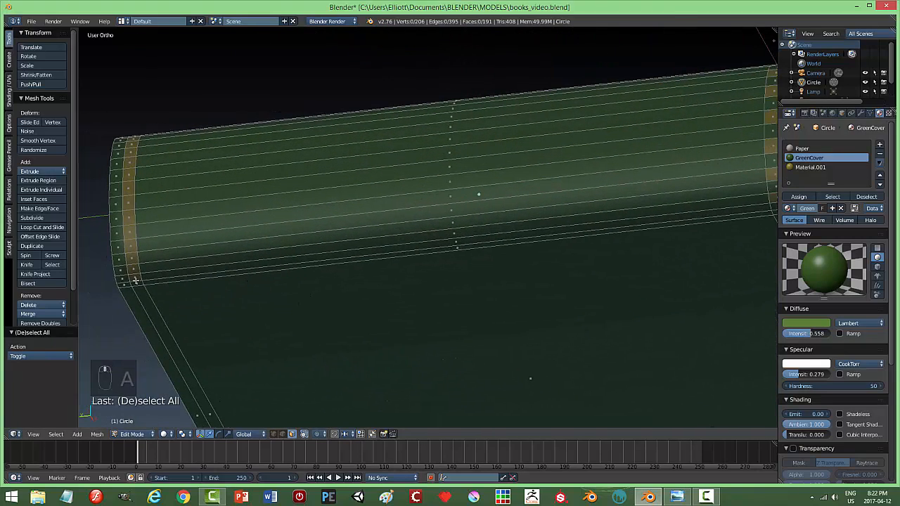
right_click(133, 275)
click(811, 166)
click(810, 158)
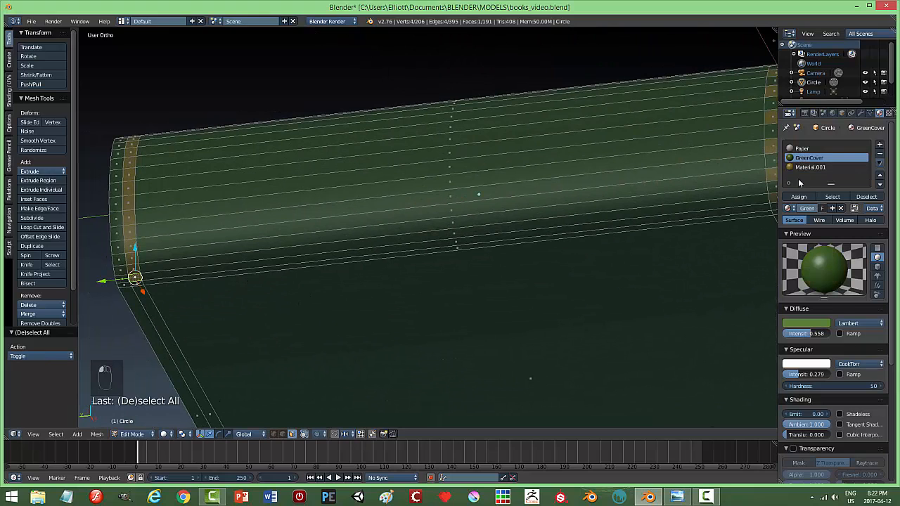
click(801, 197)
key(a)
scroll(432, 223, down, 3)
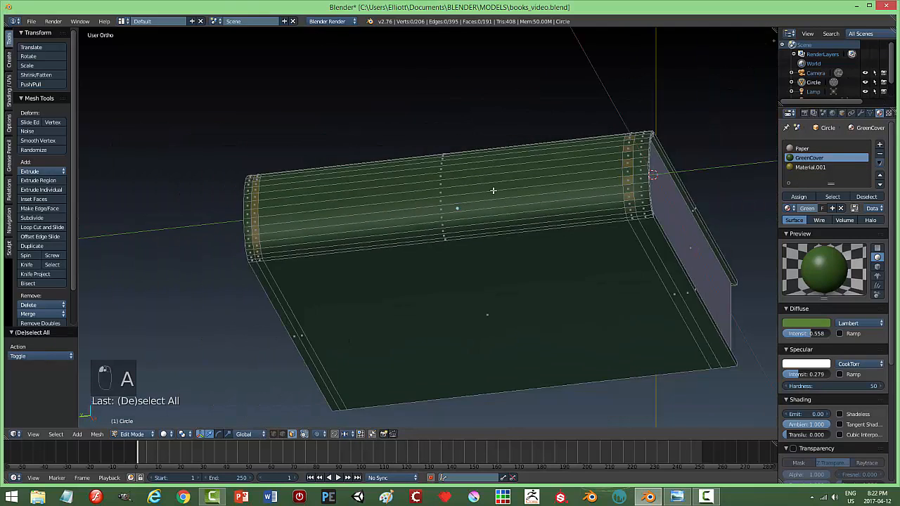
middle_drag(492, 191, 552, 266)
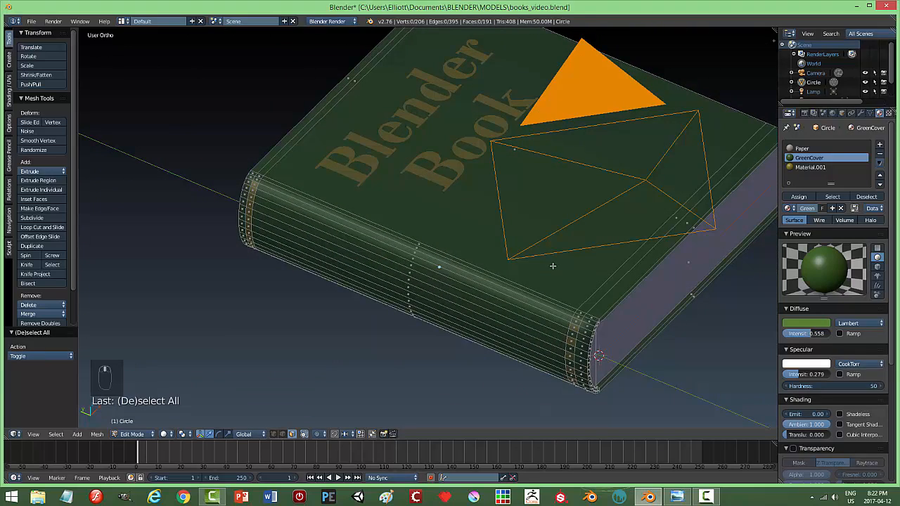
key(Tab)
Step: Inspect both gold spine bands through the camera in rendered shading from several angles, and return to solid shading
key(KP_0)
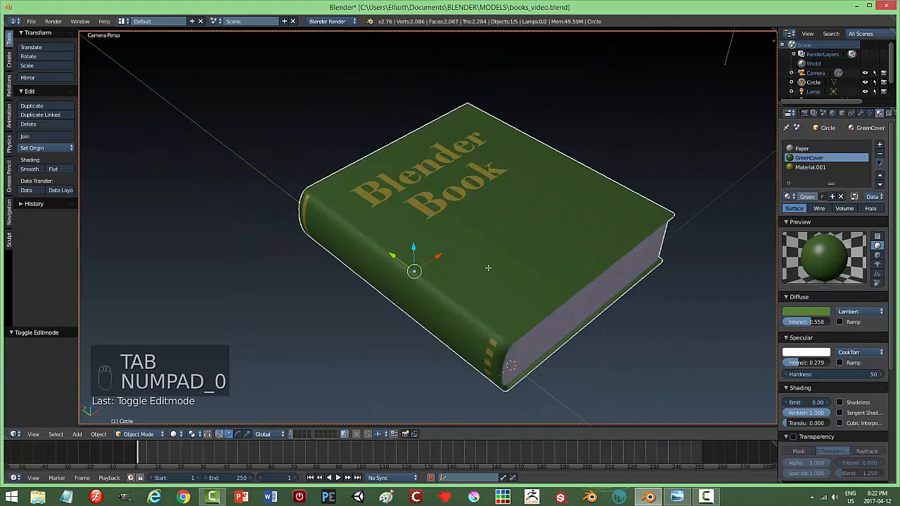
key(shift+z)
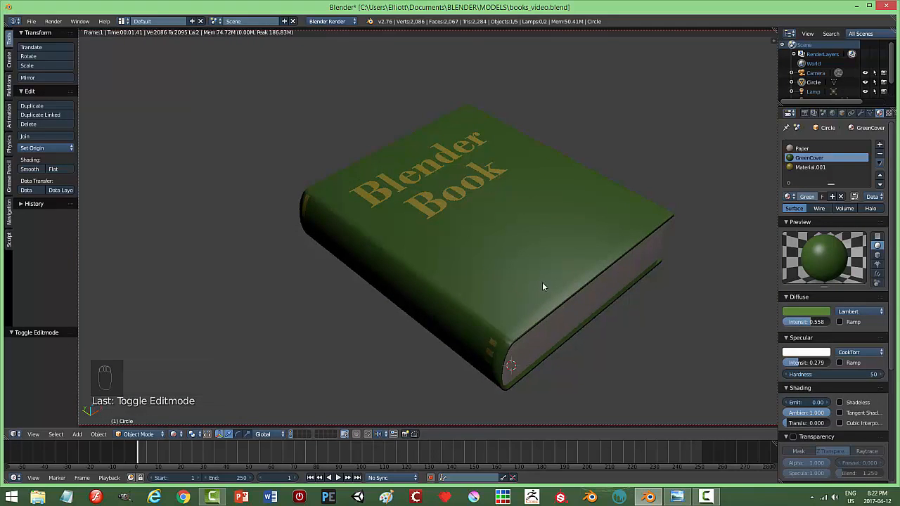
middle_drag(553, 261, 550, 301)
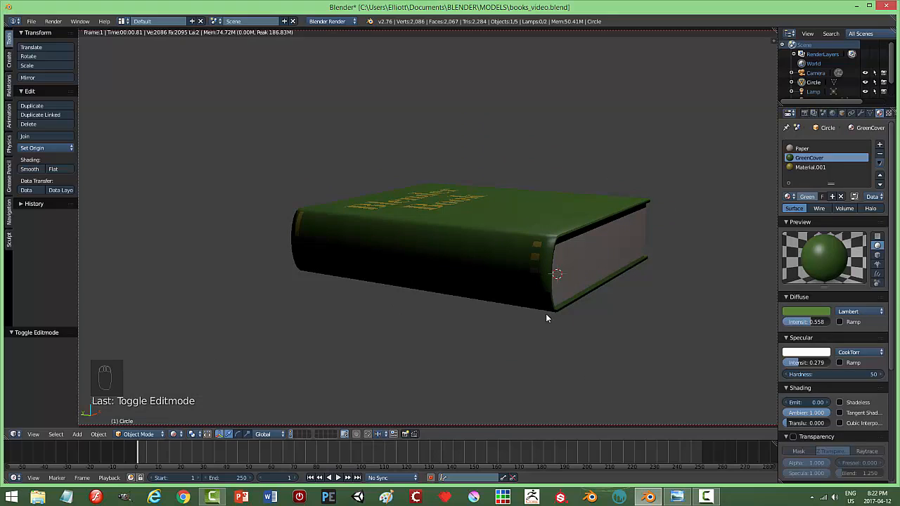
click(529, 340)
middle_drag(567, 335, 527, 345)
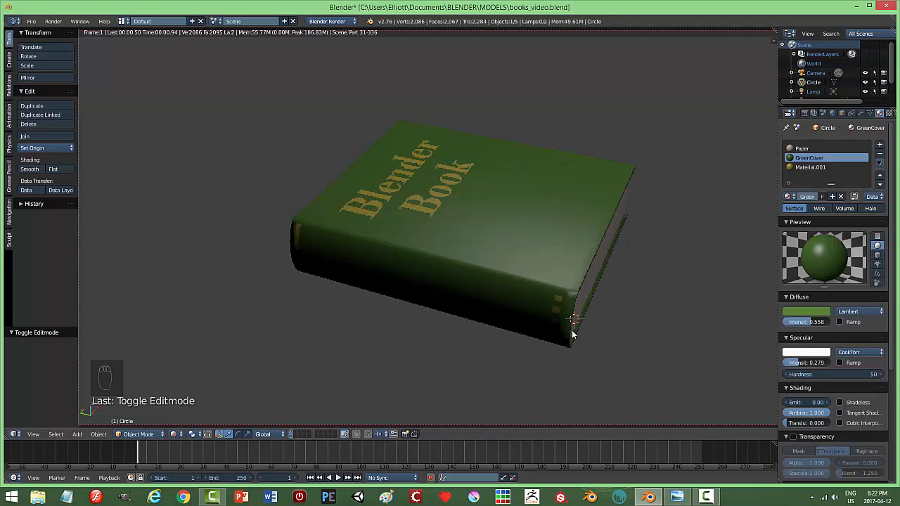
key(Escape)
key(shift+z)
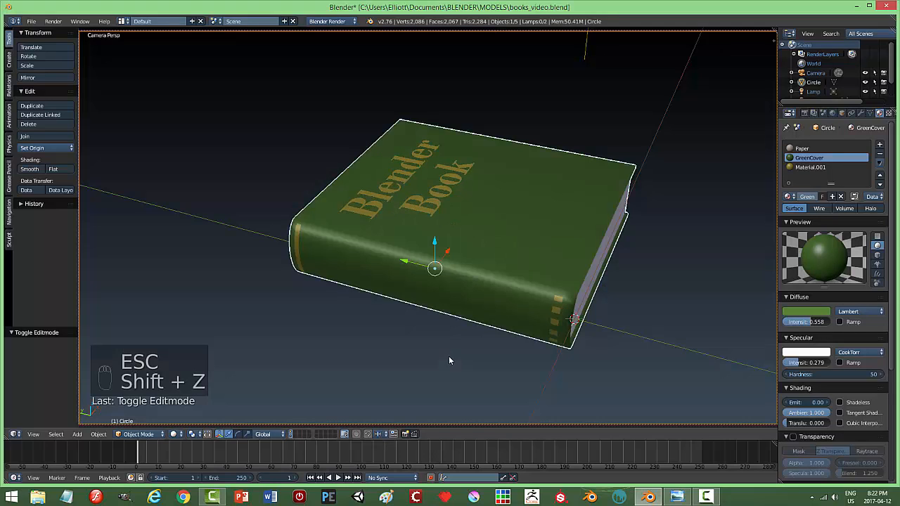
Step: Leave the camera view and save the book file
mouse_move(449, 355)
middle_down()
mouse_move(524, 350)
mouse_move(527, 339)
middle_up()
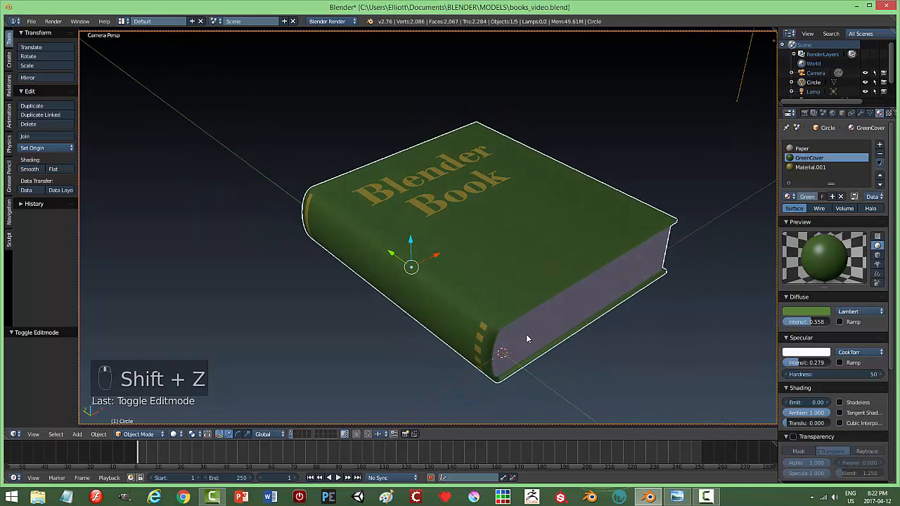
key(KP_0)
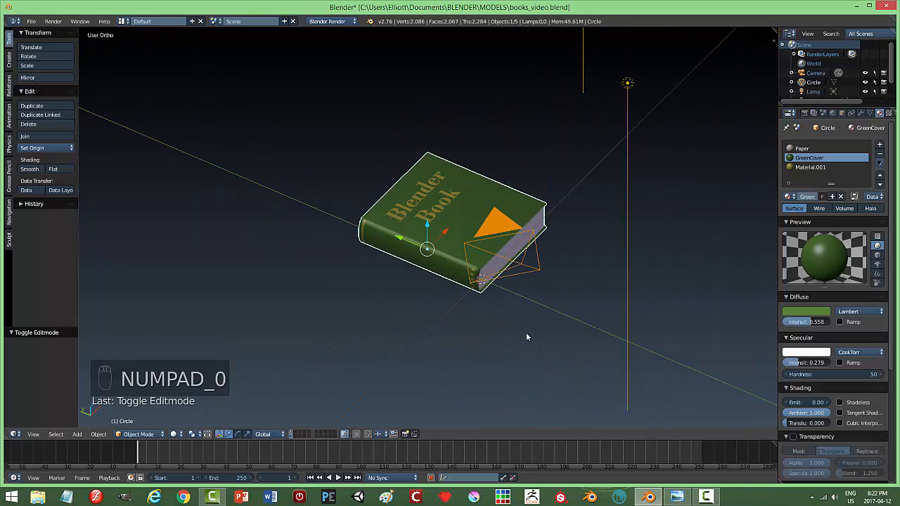
key(ctrl+s)
middle_drag(542, 320, 491, 282)
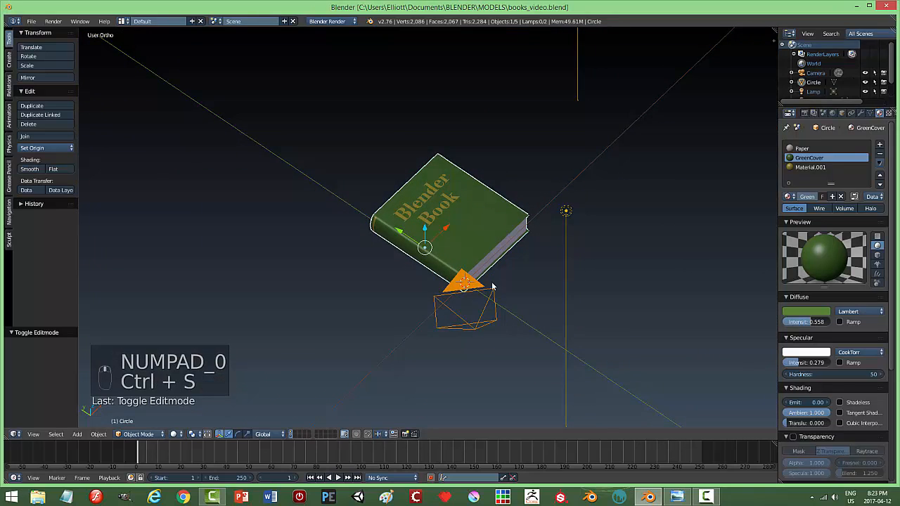
Step: Select the title text on the cover, view its material and modifier settings, and deselect everything
right_click(444, 208)
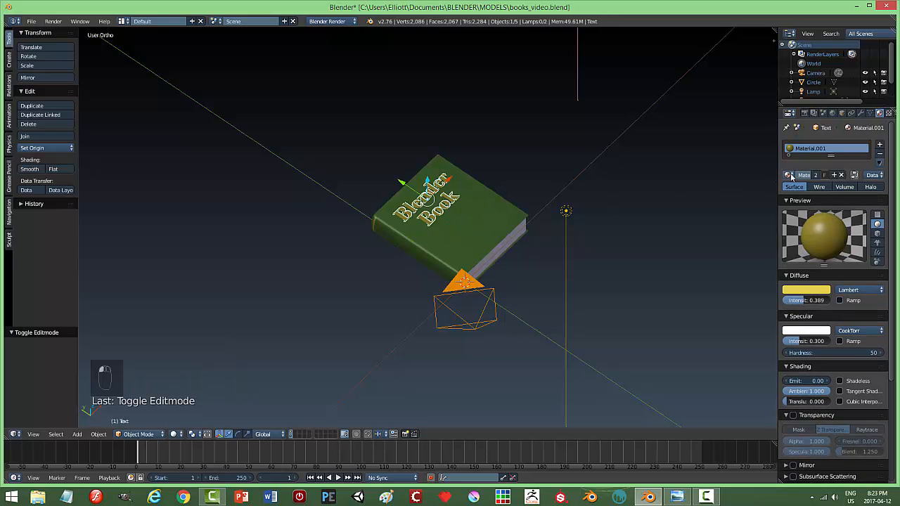
click(863, 113)
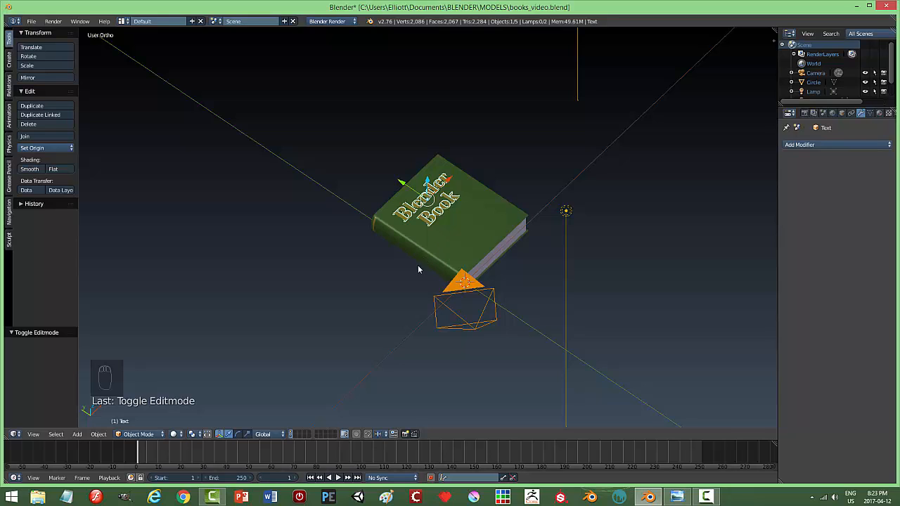
key(a)
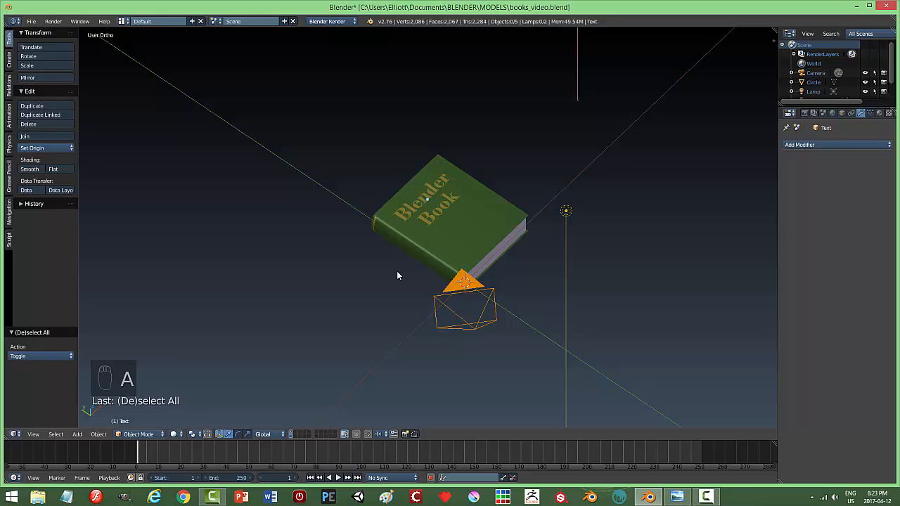
Step: Select the title text together with the book and rotate both 90° about the global X axis
click(417, 211)
click(422, 209)
shift+click(476, 221)
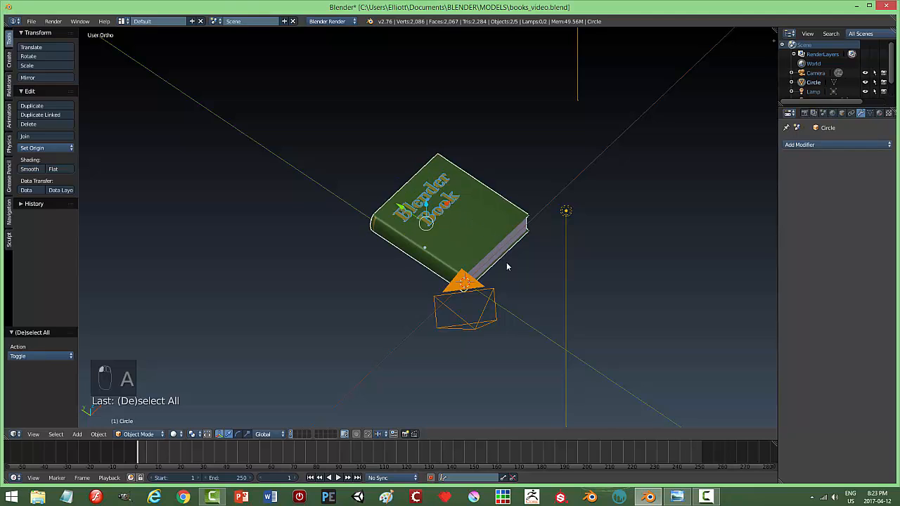
middle_drag(420, 286, 426, 270)
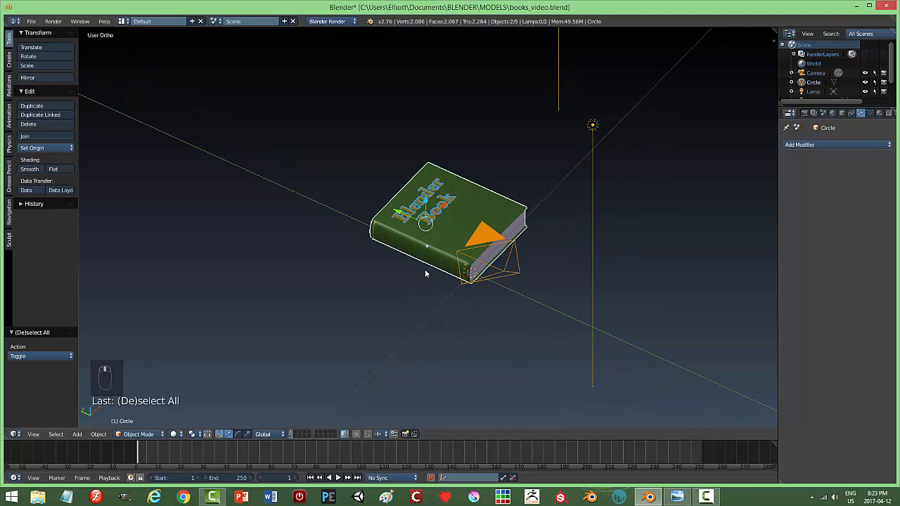
text(rx)
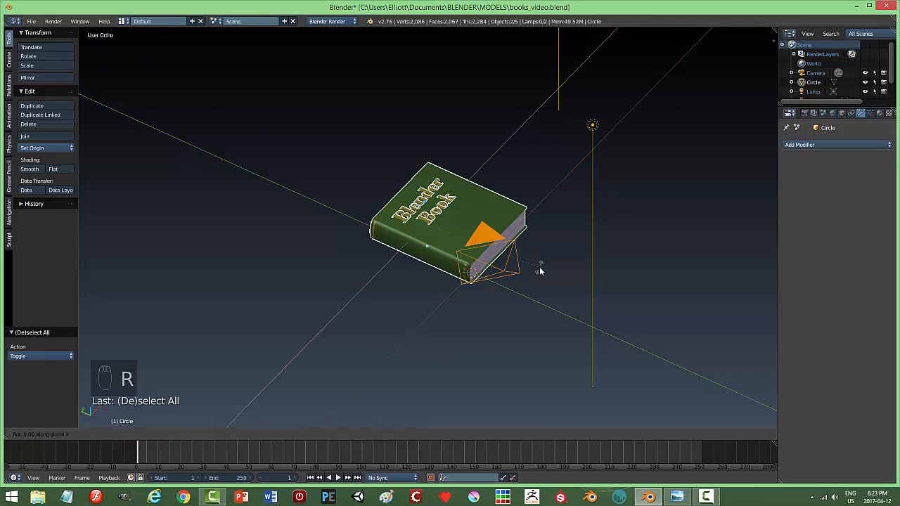
text(90)
key(Return)
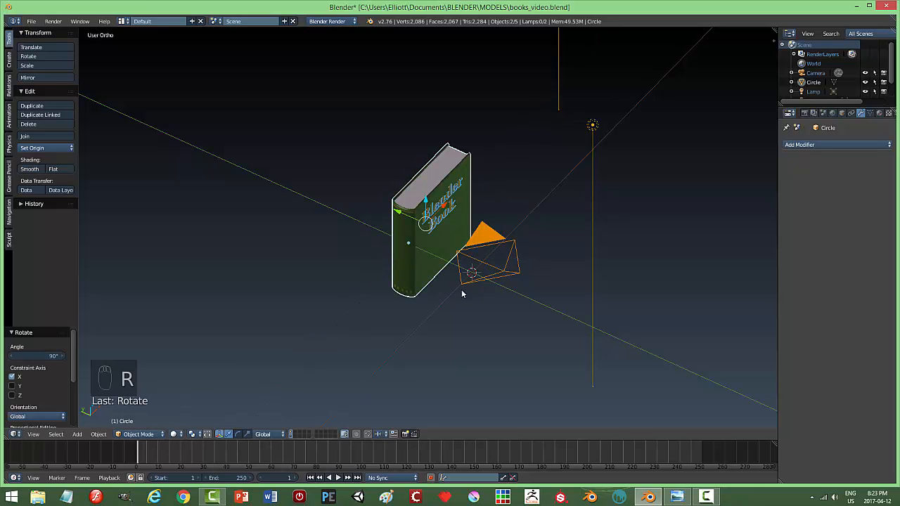
Step: Preview the upright book through the camera in rendered shading, return to the solid user view, and save the file
middle_drag(476, 297, 444, 280)
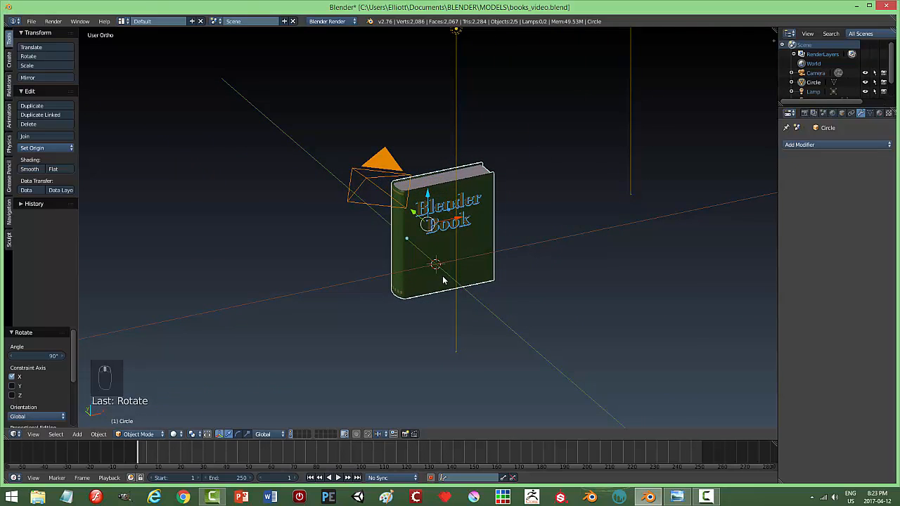
key(KP_0)
key(a)
key(a)
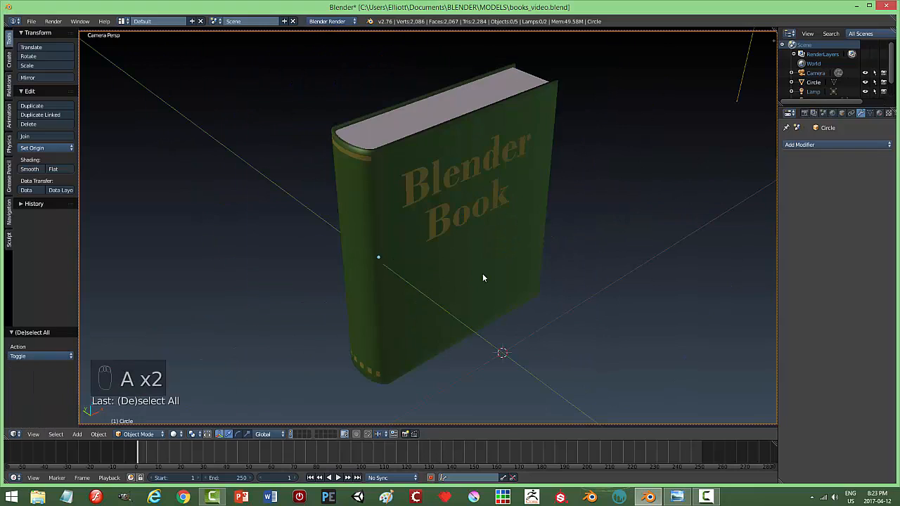
key(shift+z)
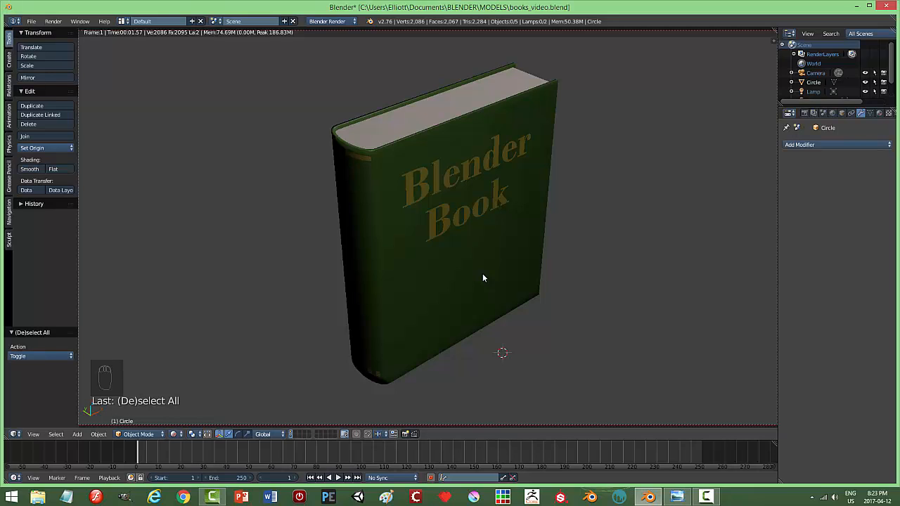
key(shift+z)
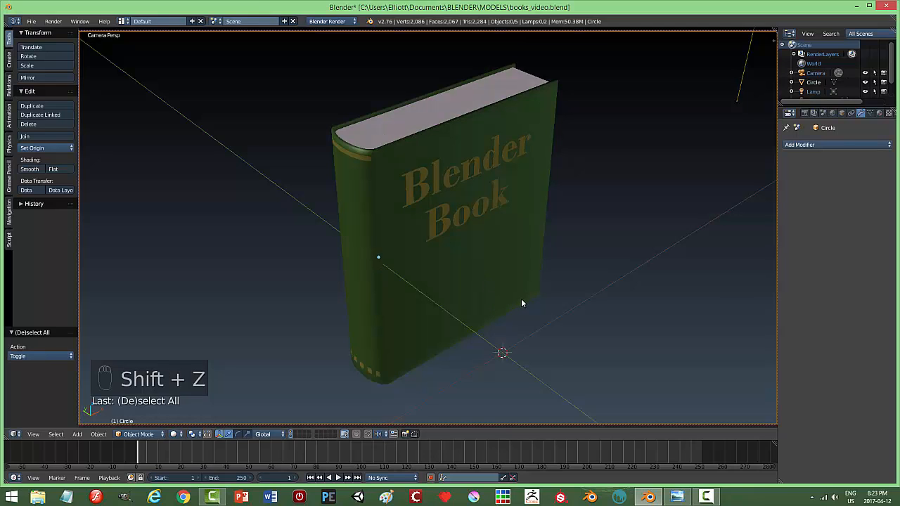
key(KP_0)
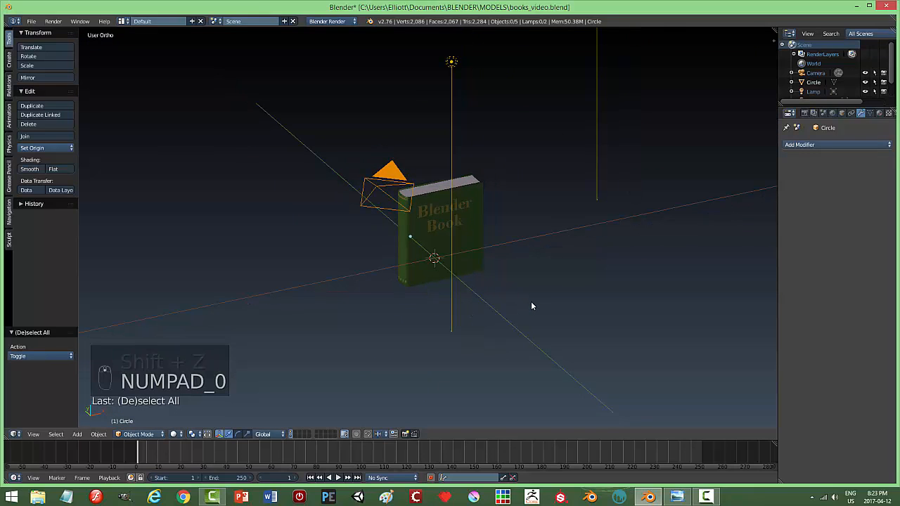
key(ctrl+s)
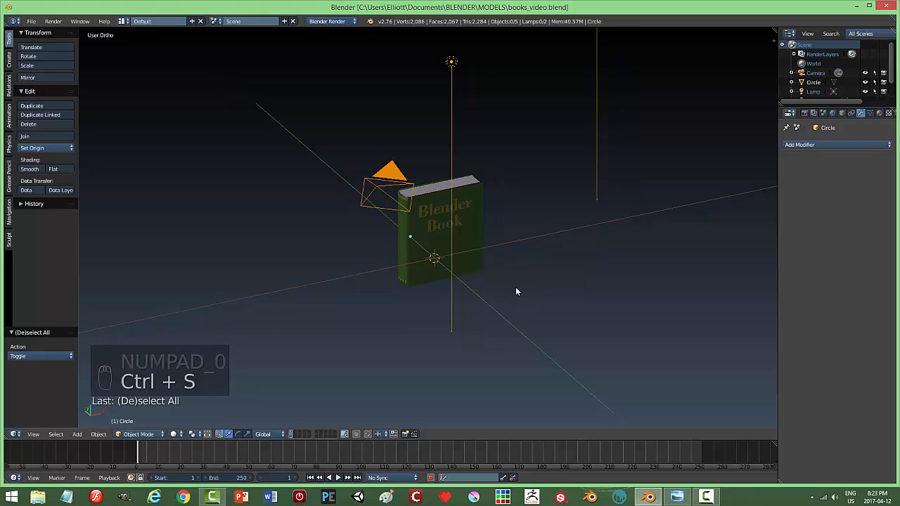
Step: Duplicate the book mesh without its title and move the copy about -1.33 units along the Y axis
middle_drag(516, 288, 543, 293)
right_click(437, 245)
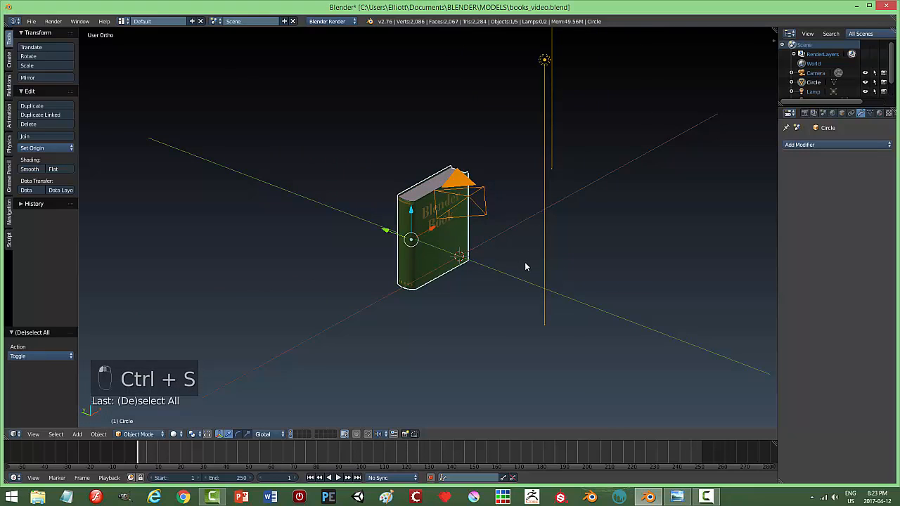
scroll(525, 267, up, 3)
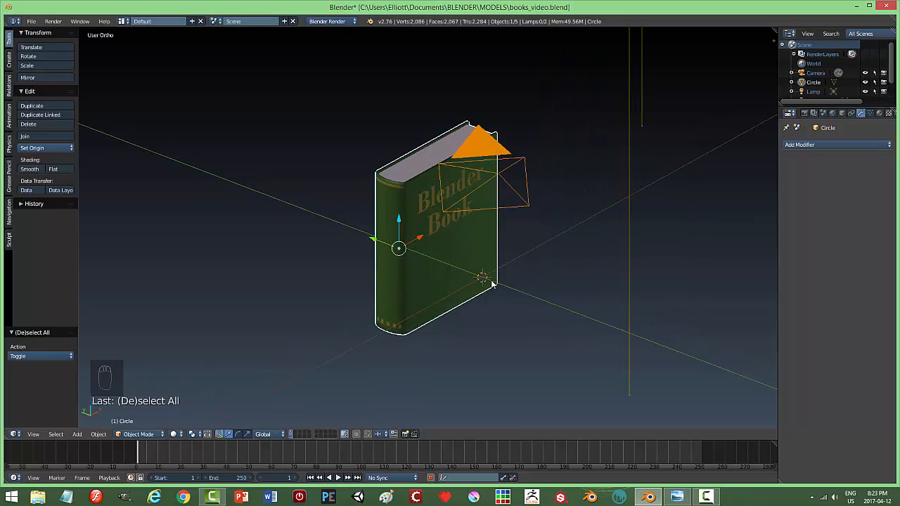
key(shift+d)
right_click(471, 282)
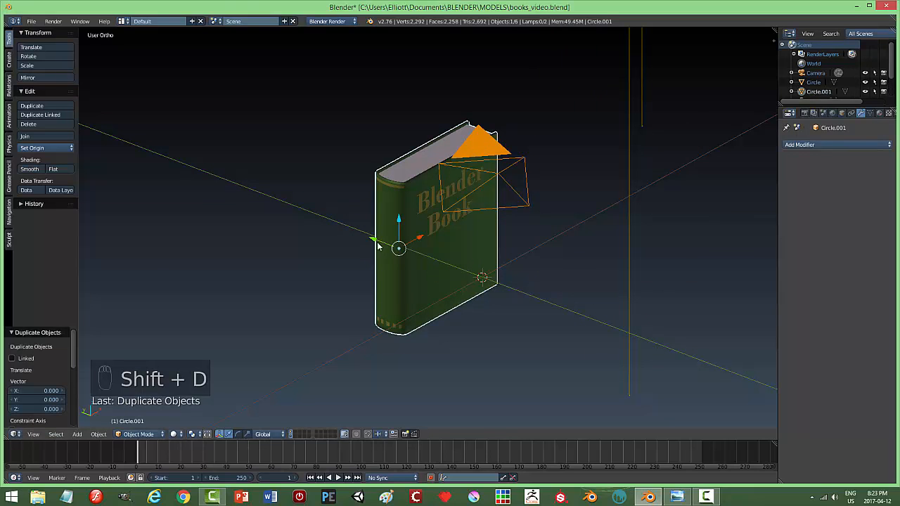
drag(378, 244, 463, 295)
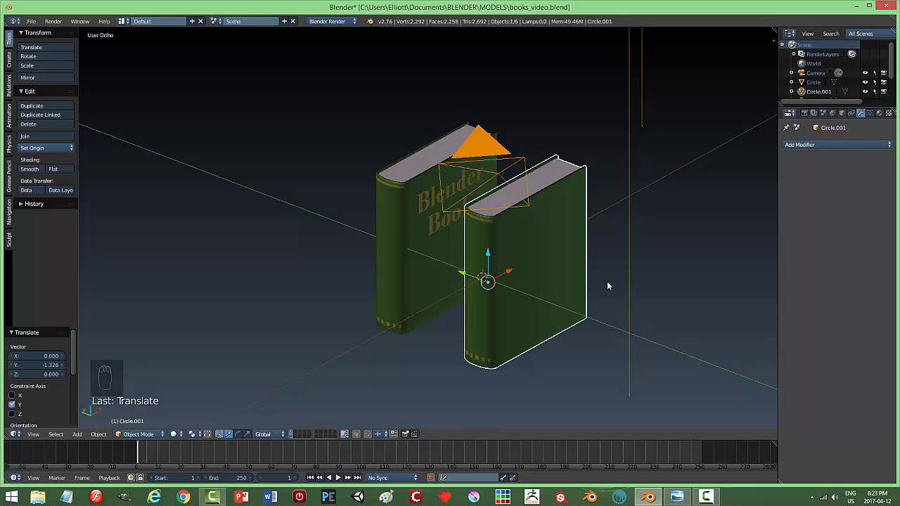
Step: Scale the duplicate book to about 0.52, lower it to the large book's base, and shift it about -0.07 along X
key(s)
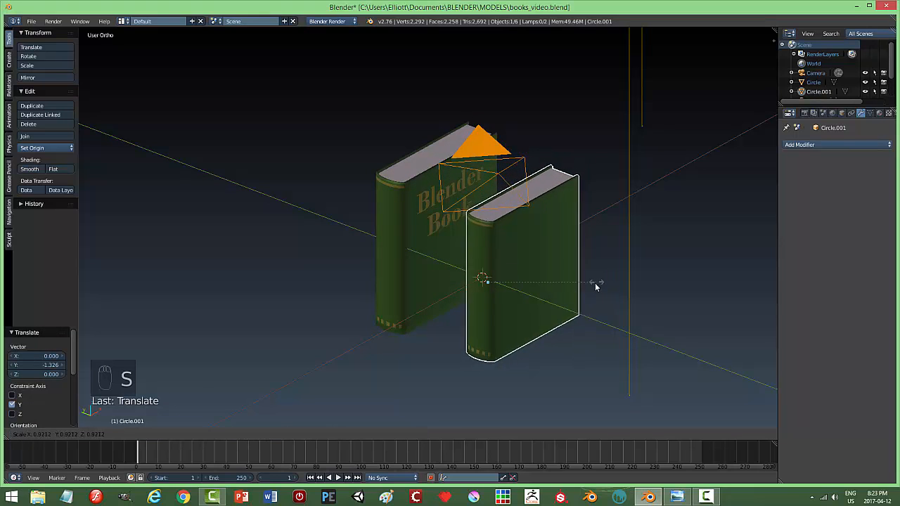
click(530, 298)
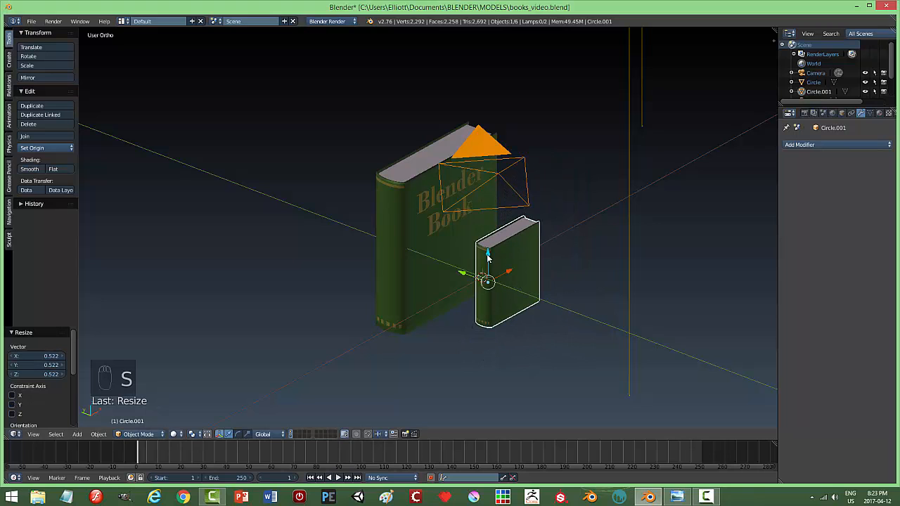
drag(488, 258, 488, 270)
middle_drag(600, 309, 622, 278)
key(KP_1)
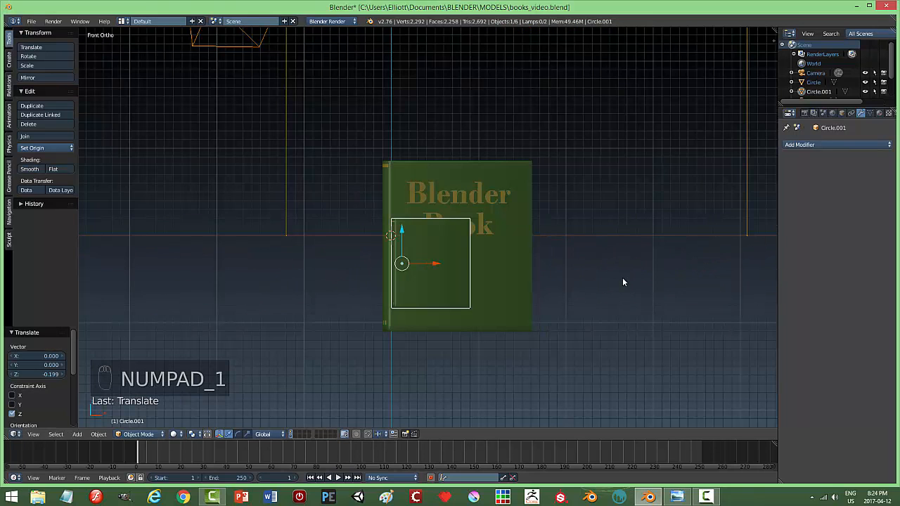
drag(401, 231, 402, 254)
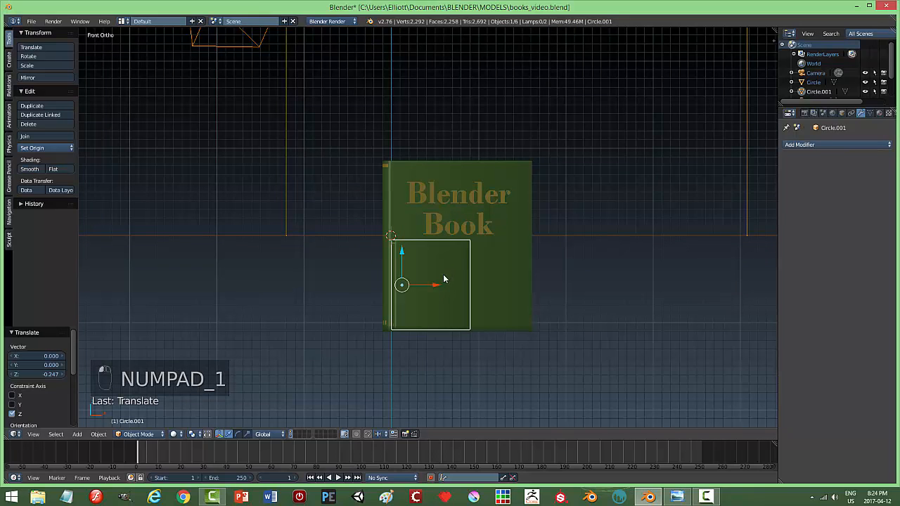
drag(435, 286, 428, 283)
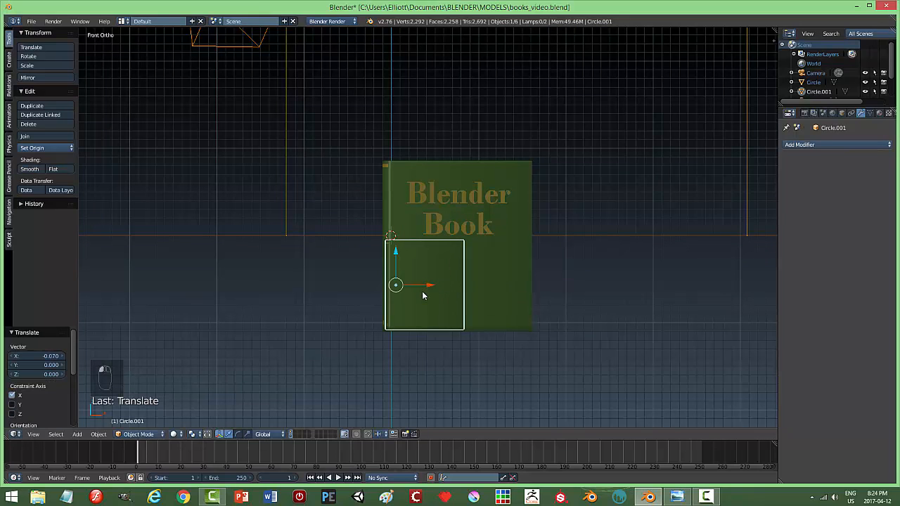
Step: Add a new text object in front view and rotate it 90° about the global X axis
middle_drag(427, 284, 460, 303)
middle_drag(554, 301, 536, 301)
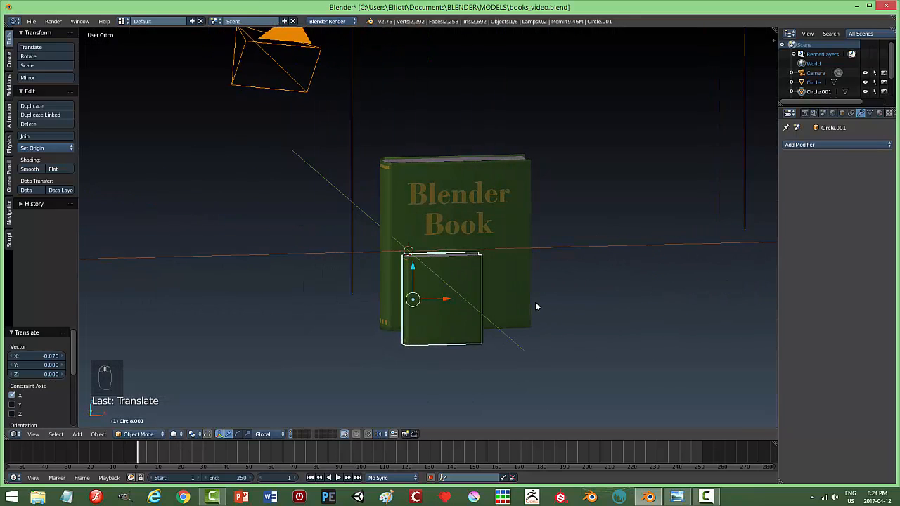
right_click(479, 232)
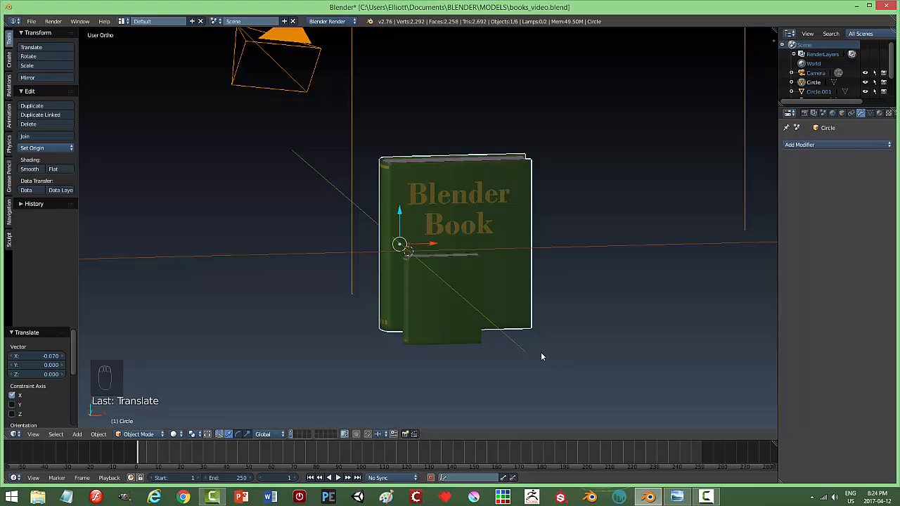
key(KP_1)
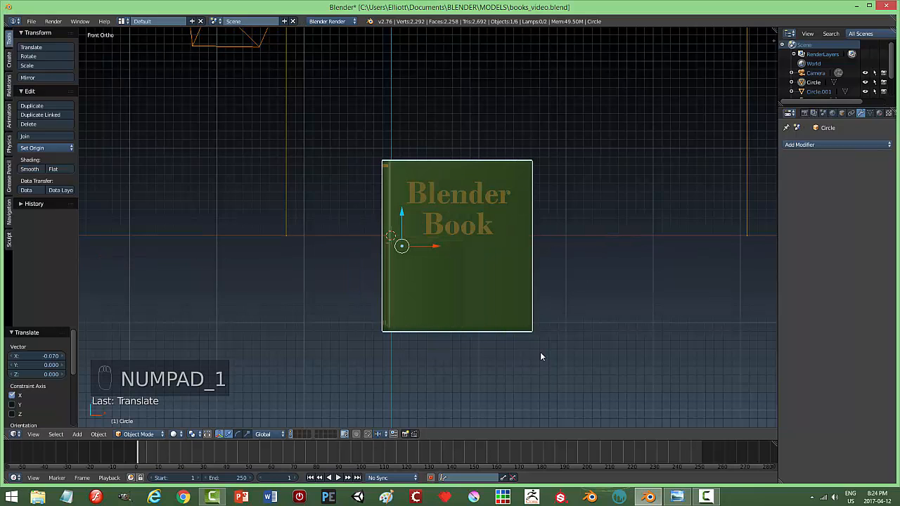
key(shift+a)
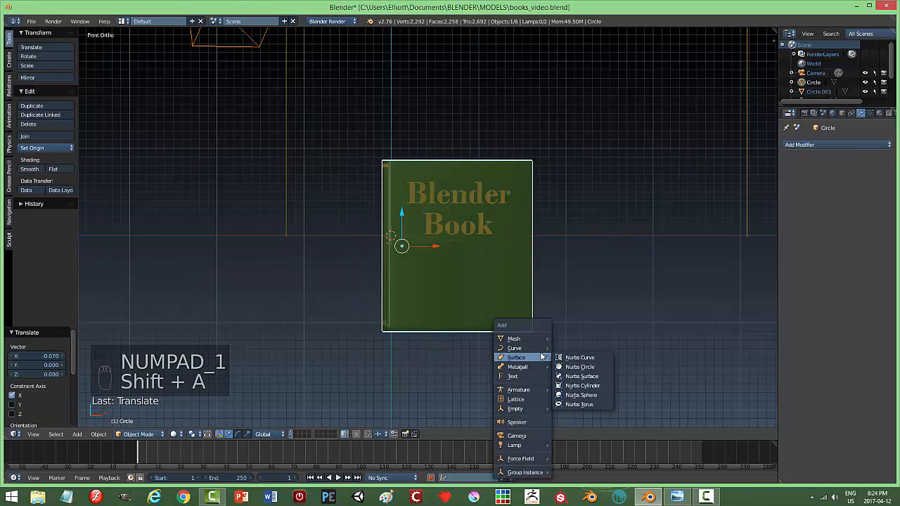
click(524, 376)
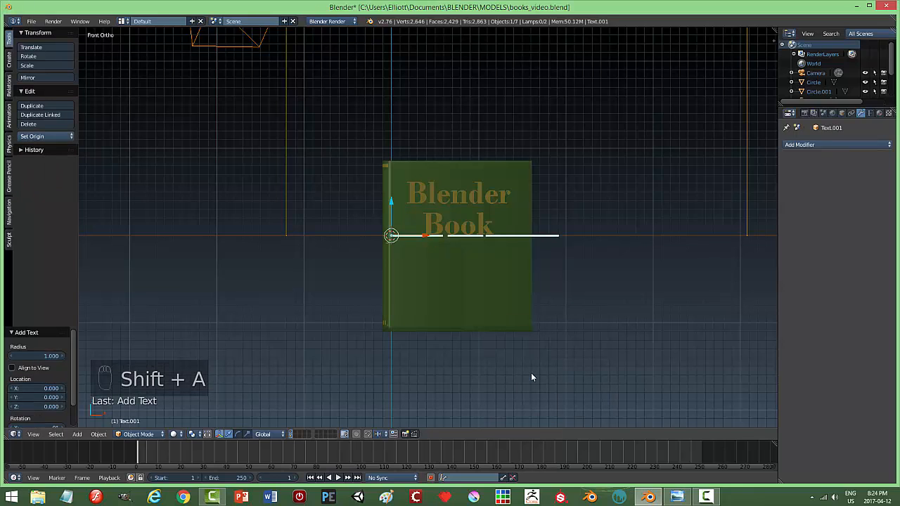
key(r)
key(x)
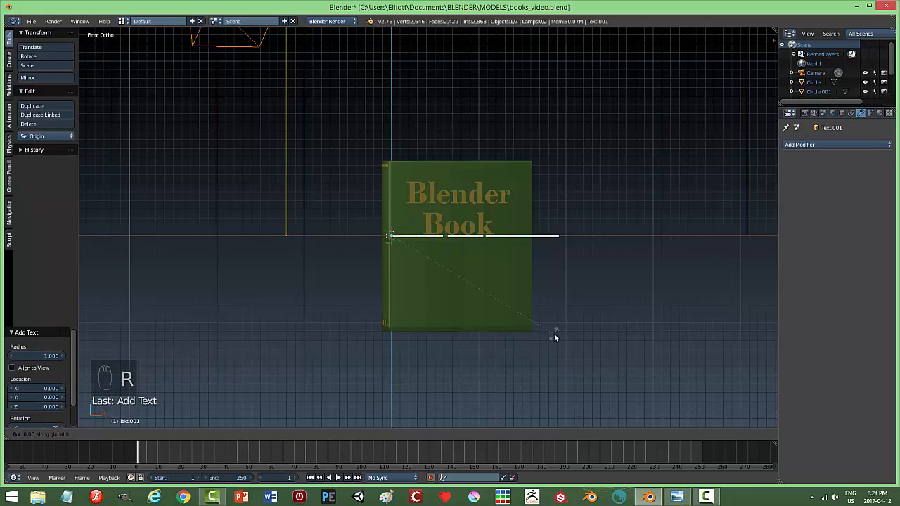
key(9)
key(0)
click(554, 334)
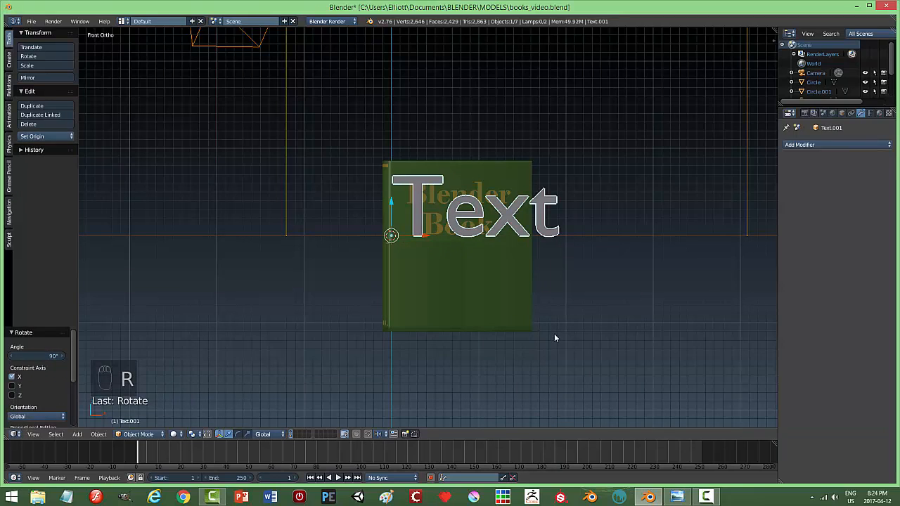
Step: Scale the new text to about 0.42 and set its paragraph alignment to Center
key(s)
click(448, 295)
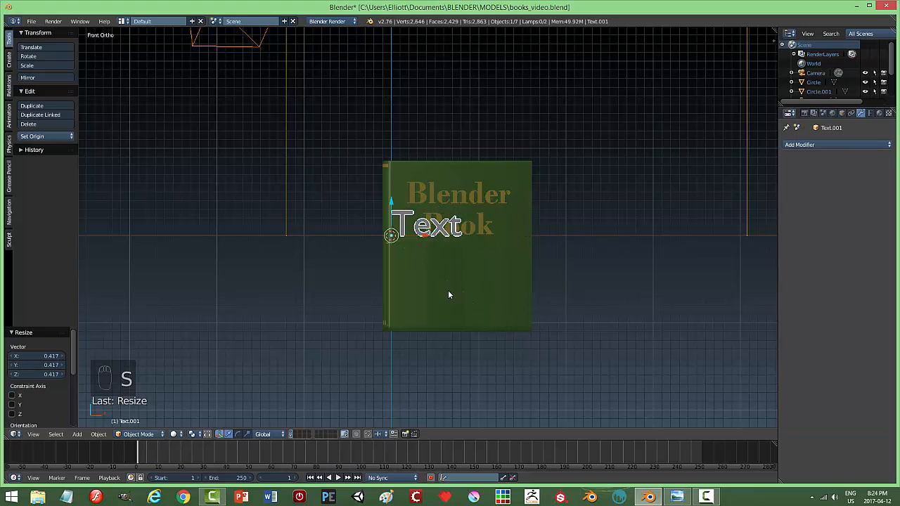
click(870, 113)
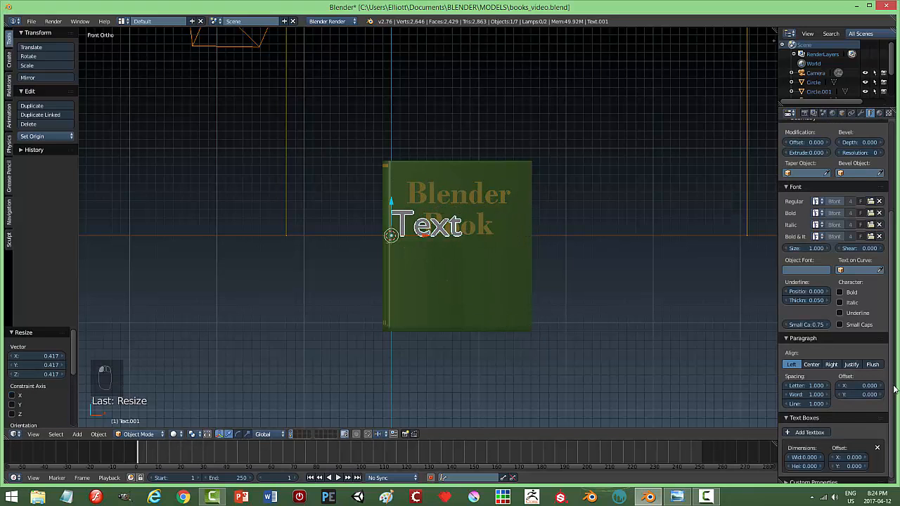
scroll(894, 389, down, 1)
click(812, 359)
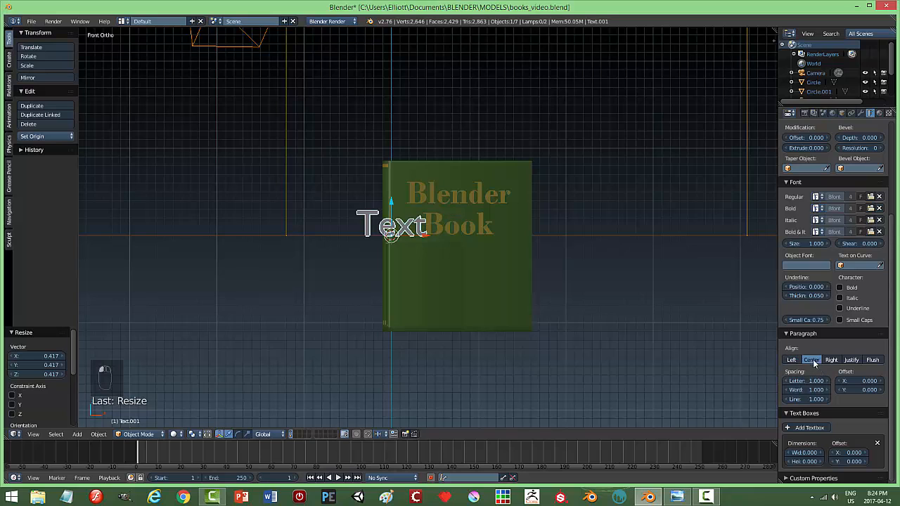
Step: Center the text on the small book's cover, lowering it about 0.62 in Z and moving it about -0.13 in Y
key(g)
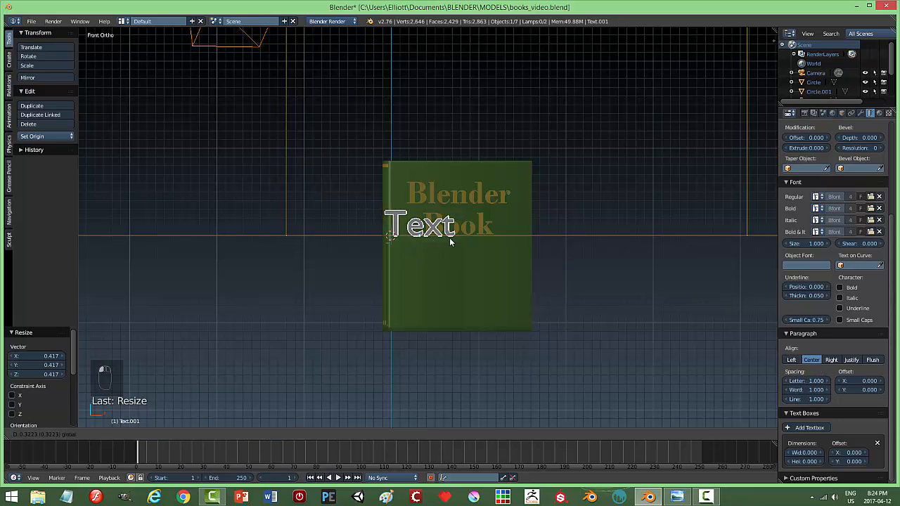
drag(452, 238, 452, 239)
drag(423, 203, 426, 257)
middle_drag(426, 258, 383, 300)
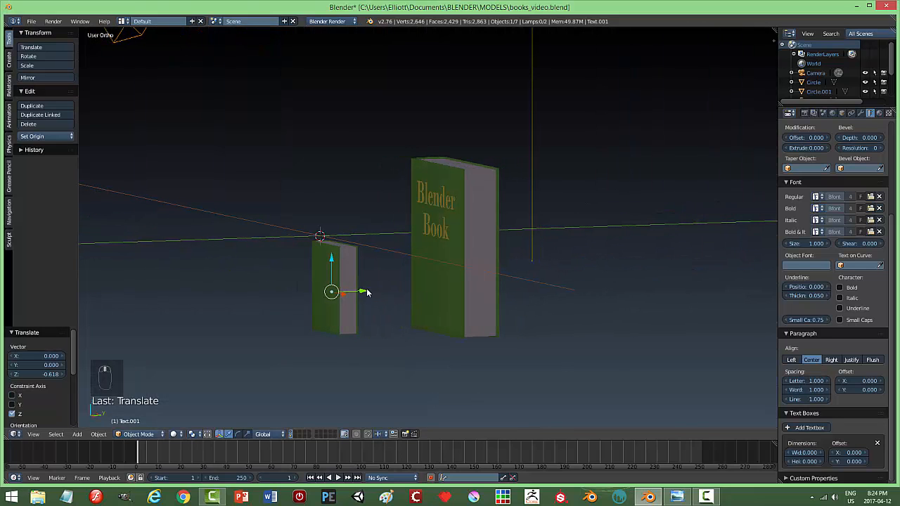
mouse_move(367, 292)
mouse_down()
mouse_move(349, 292)
mouse_move(357, 292)
mouse_up()
middle_drag(413, 311, 492, 318)
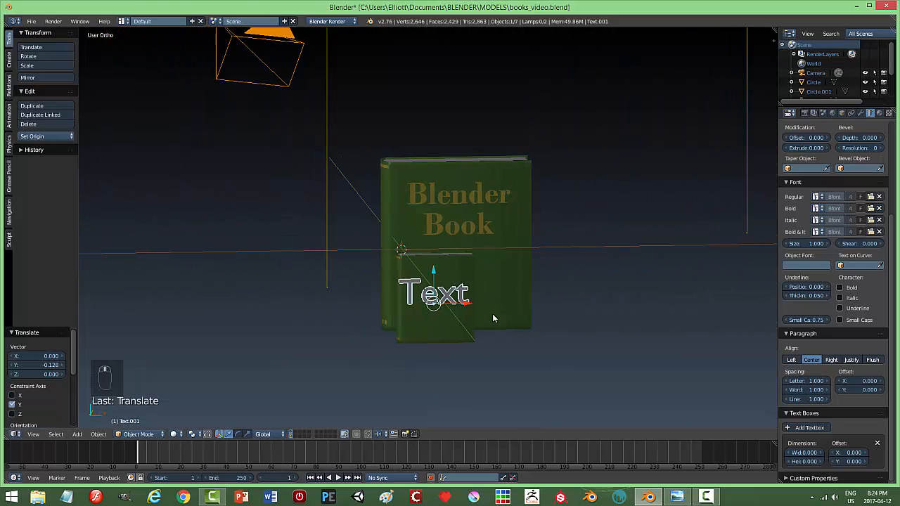
key(KP_Decimal)
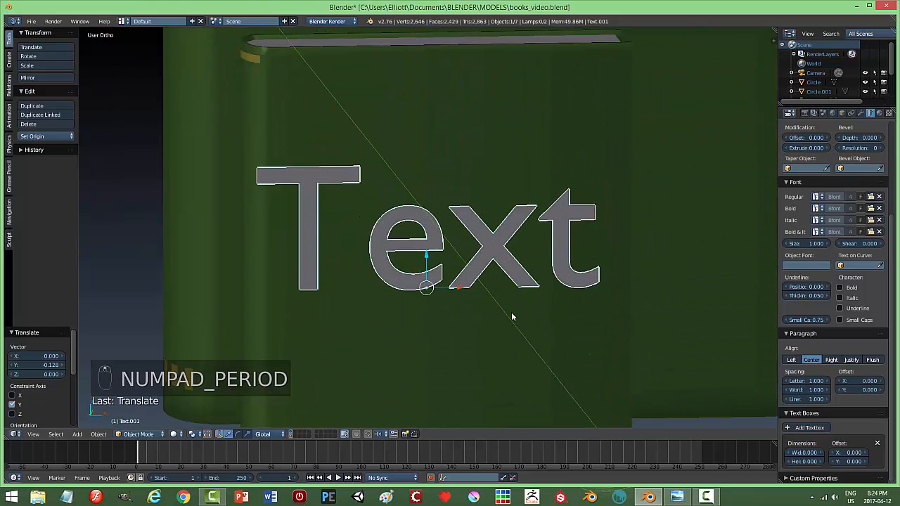
Step: Scale the new text object to about 0.65 and shift it about 0.008 along X on the small book's cover
key(s)
click(543, 296)
scroll(527, 289, down, 2)
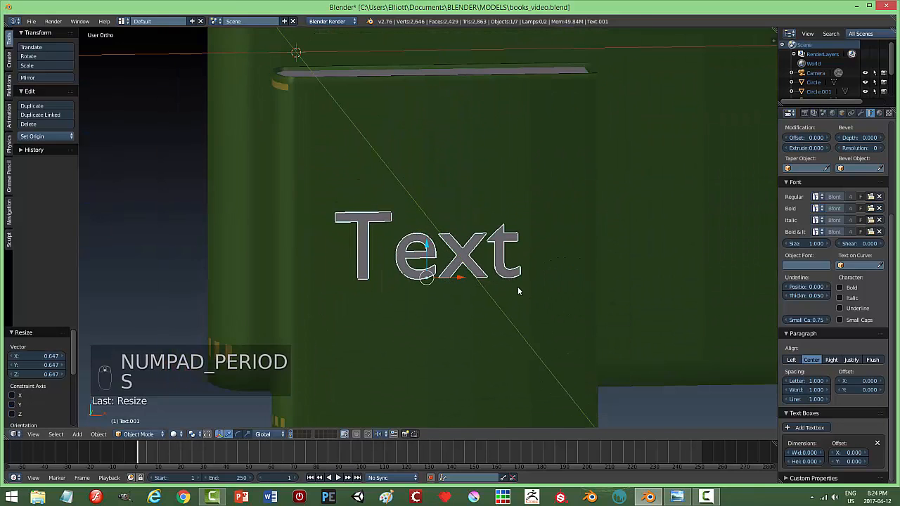
middle_drag(499, 320, 478, 309)
key(g)
key(x)
click(540, 294)
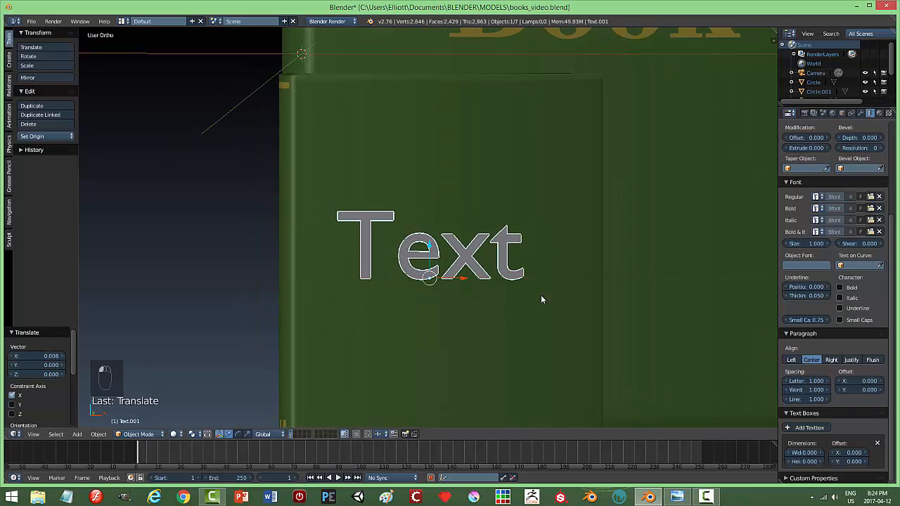
Step: Load ITCKRIST.TTF from the Windows Fonts folder as the text's regular font, browsing the fonts as thumbnail previews
click(817, 197)
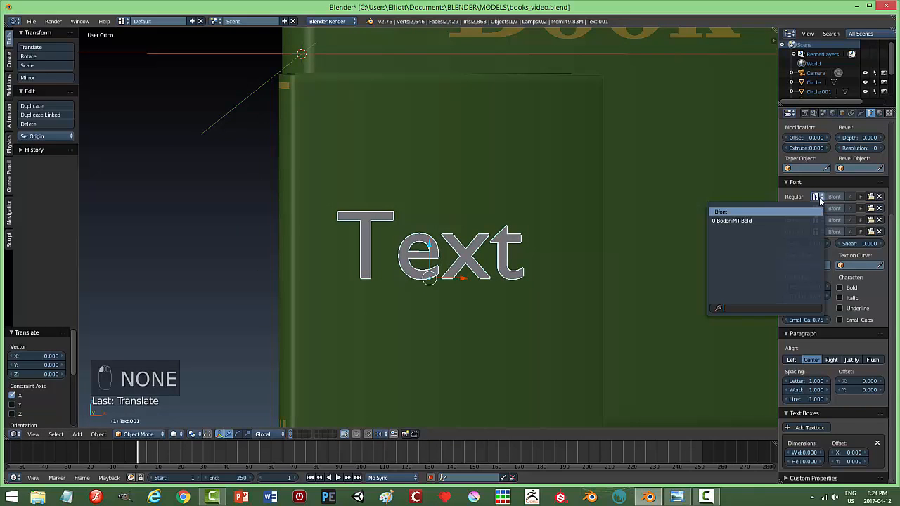
click(871, 197)
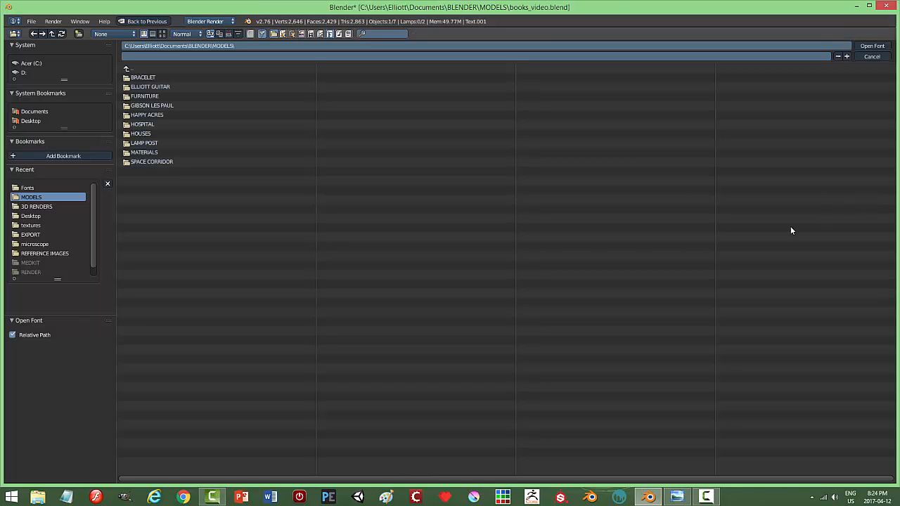
click(28, 188)
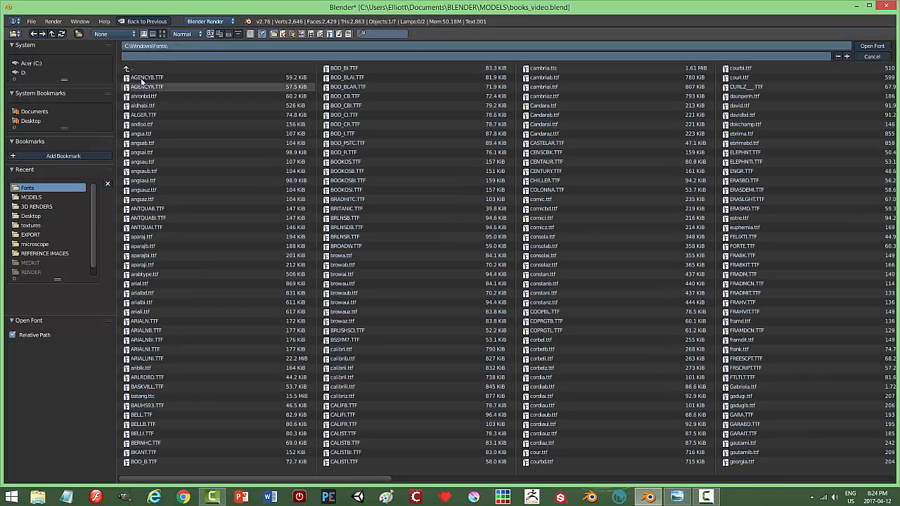
click(161, 34)
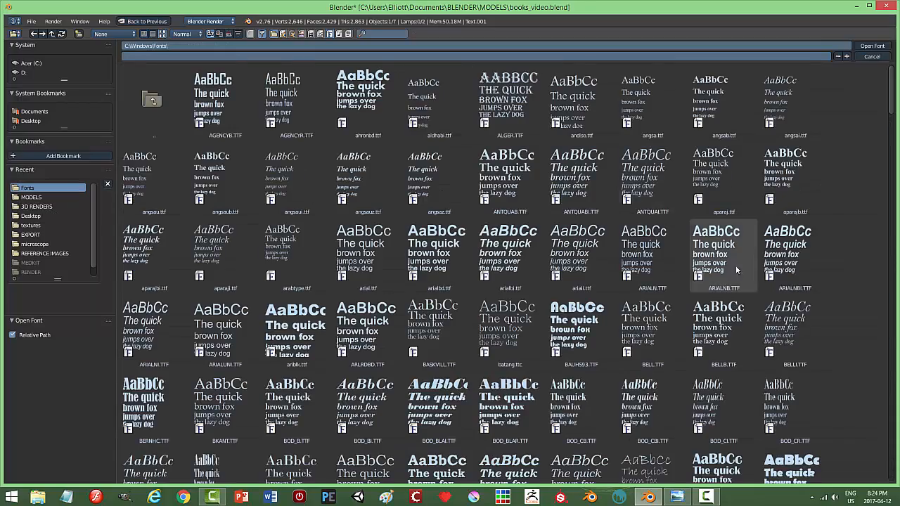
scroll(850, 313, down, 3)
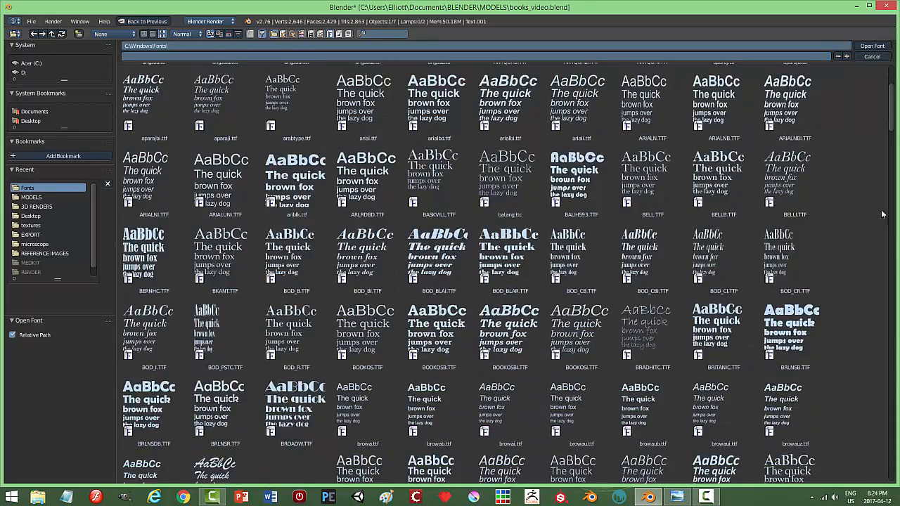
drag(893, 121, 894, 234)
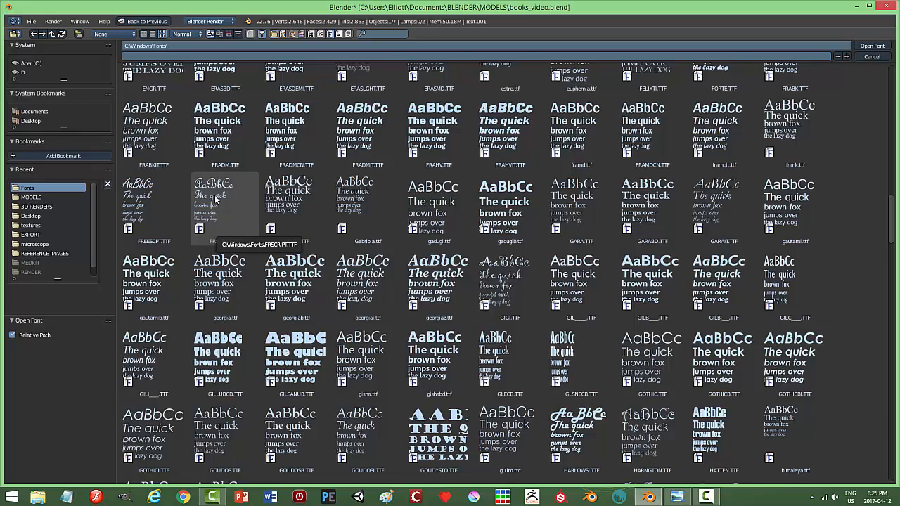
scroll(698, 321, down, 2)
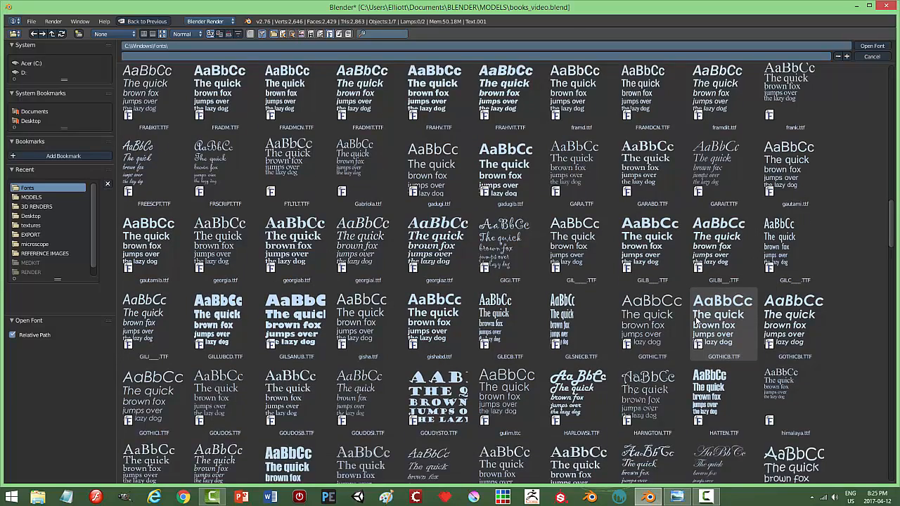
scroll(698, 321, down, 3)
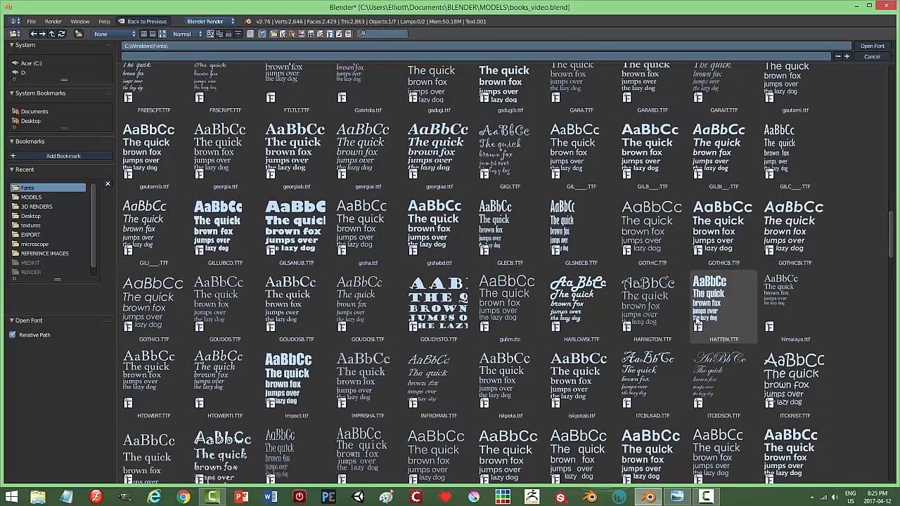
click(783, 384)
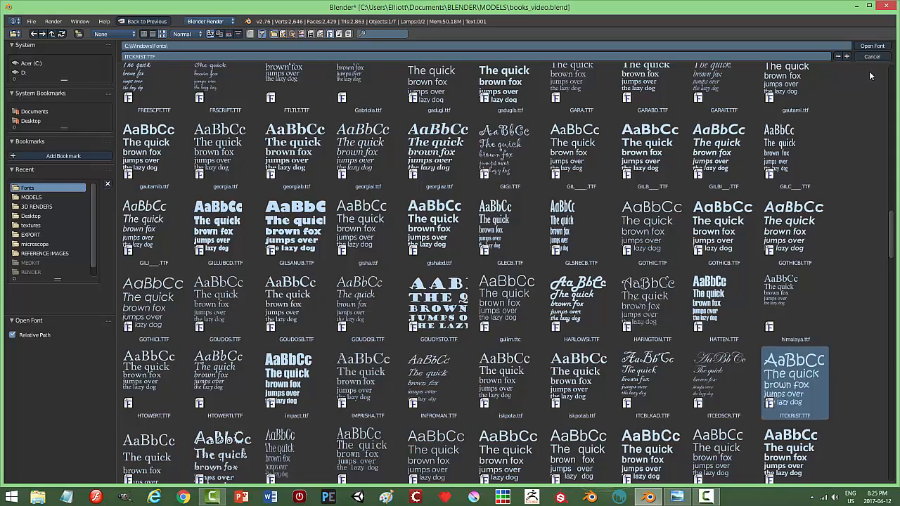
click(872, 46)
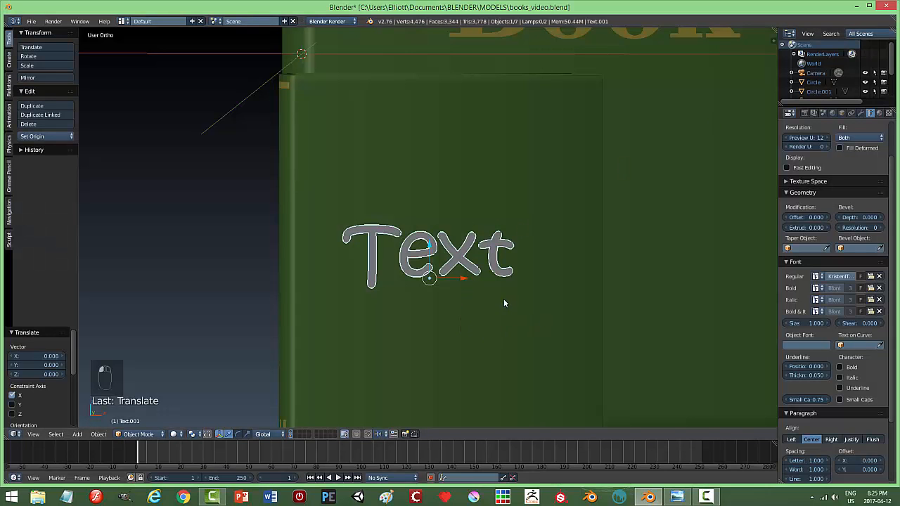
Step: Replace the placeholder text with "LAZY" on the first line and "DOG BOOK" on the second
key(Tab)
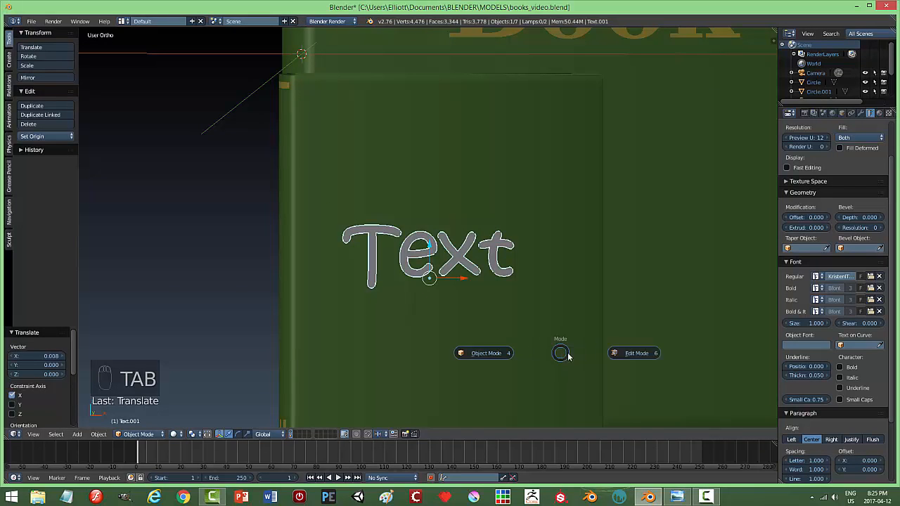
key(BackSpace)
key(BackSpace)
key(BackSpace)
key(BackSpace)
key(BackSpace)
key(BackSpace)
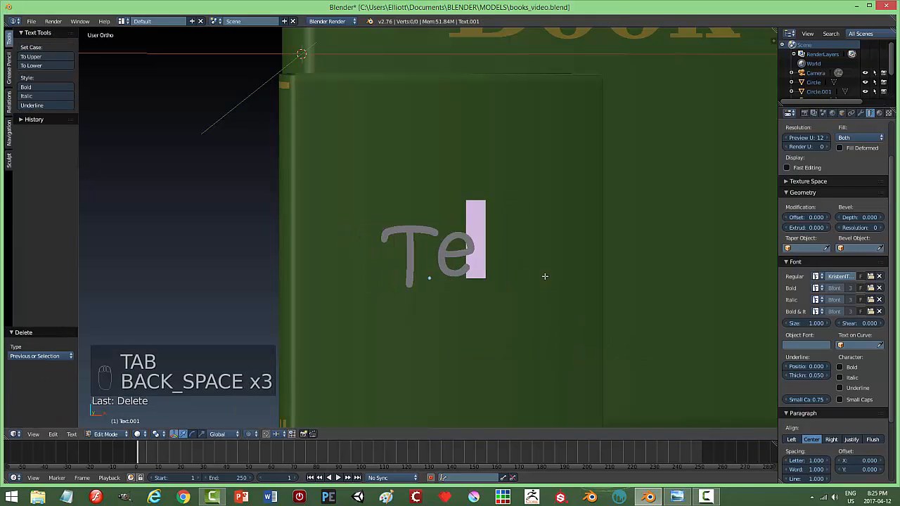
key(Caps_Lock)
text(LAZY)
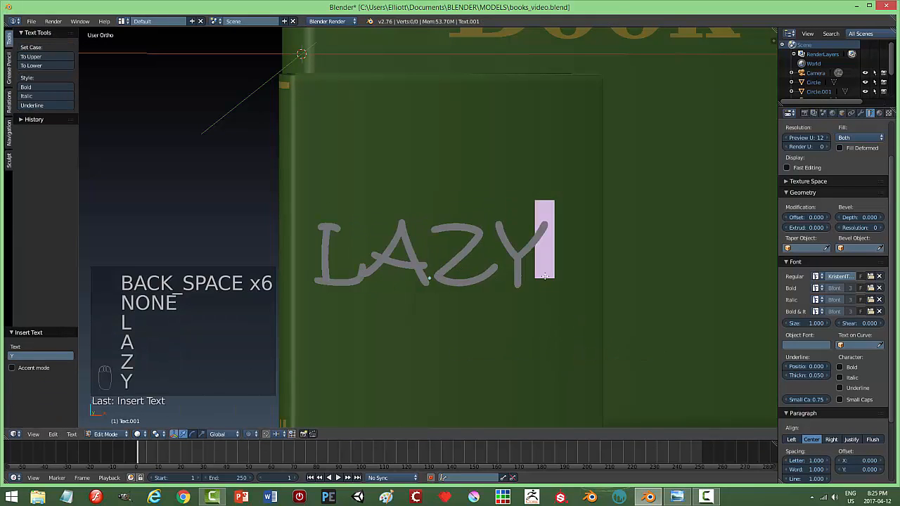
key(Return)
text(DOG BOOK)
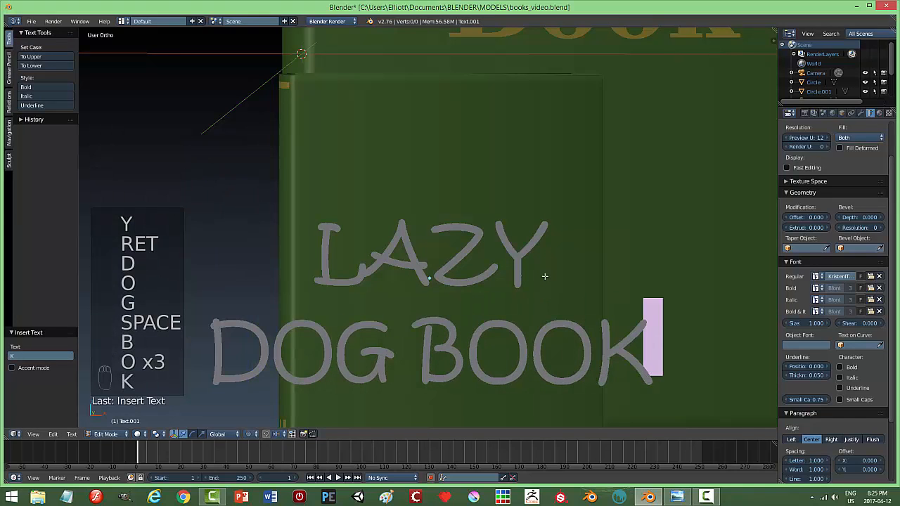
Step: Break the second line so that "BOOK" sits on its own third line, and return to Object Mode
key(ctrl+Left)
key(BackSpace)
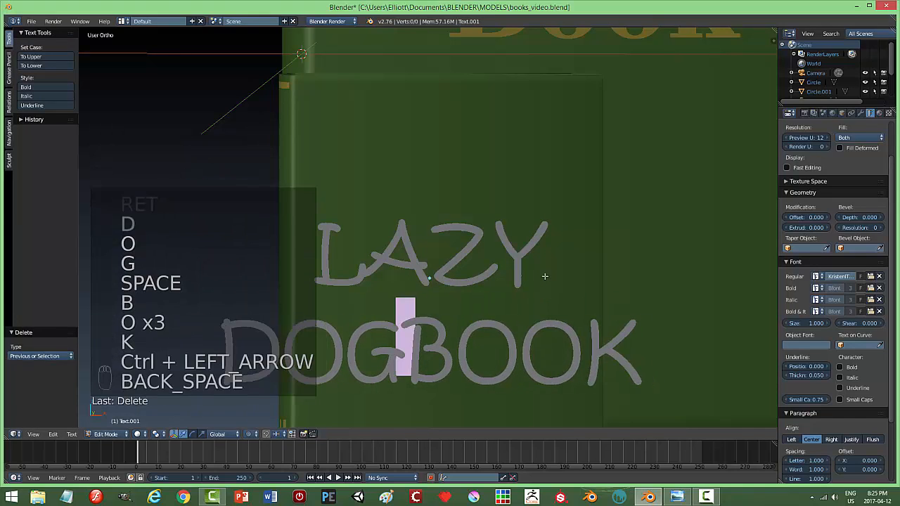
key(Return)
key(Tab)
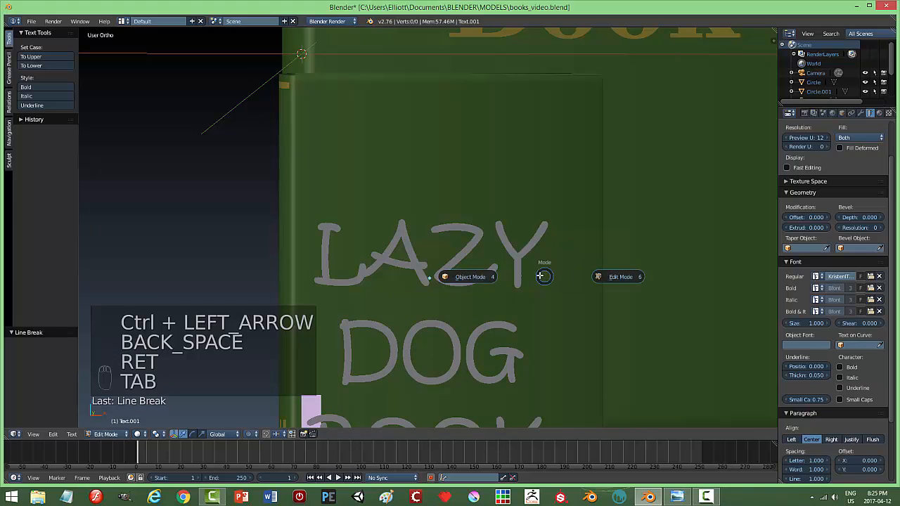
click(494, 280)
Step: Raise the title, shift it about 0.04 along X and scale it to about 0.69 to fit the small cover
scroll(538, 340, down, 4)
drag(432, 213, 444, 166)
drag(462, 204, 469, 205)
key(s)
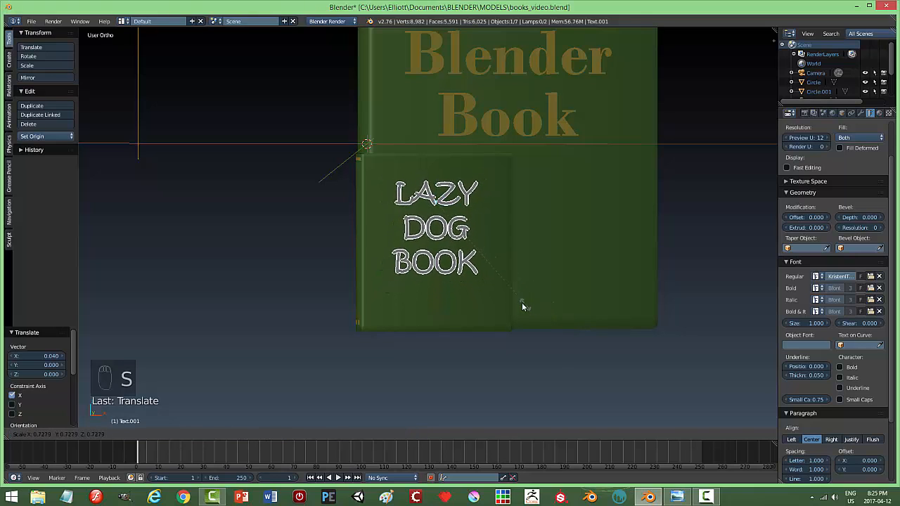
click(509, 286)
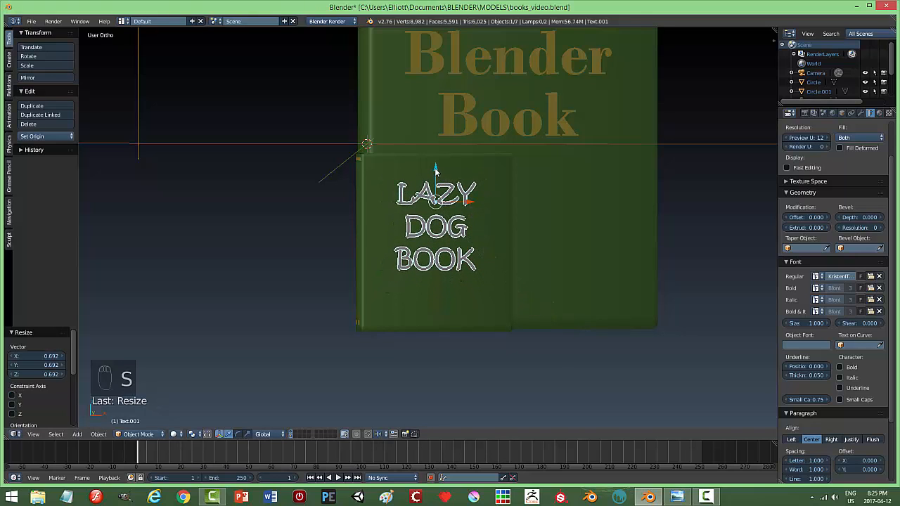
drag(436, 168, 436, 169)
middle_drag(451, 276, 452, 222)
key(a)
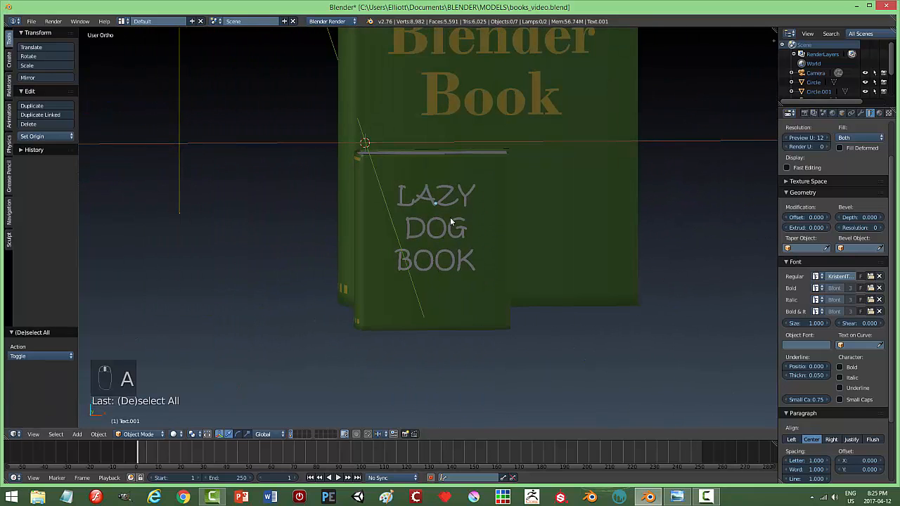
Step: Assign the existing gold Material.001 to the "LAZY DOG BOOK" title
right_click(452, 224)
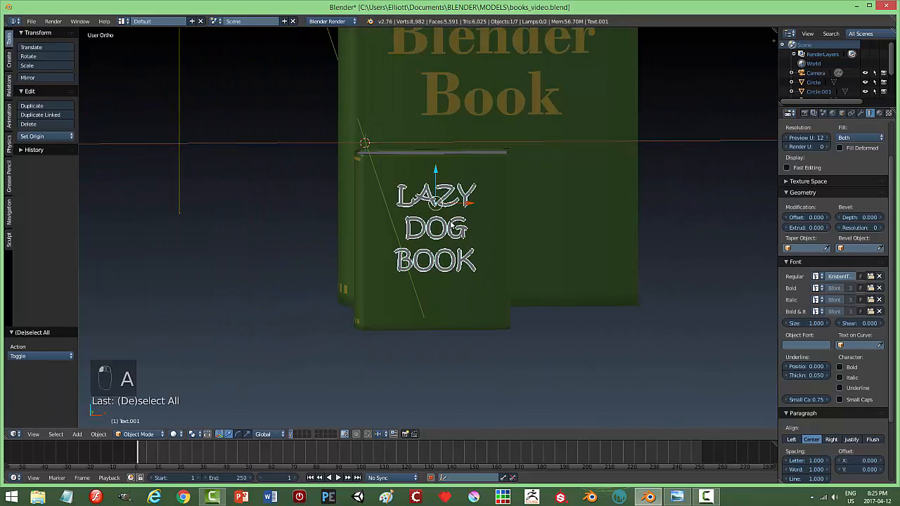
click(879, 112)
click(789, 174)
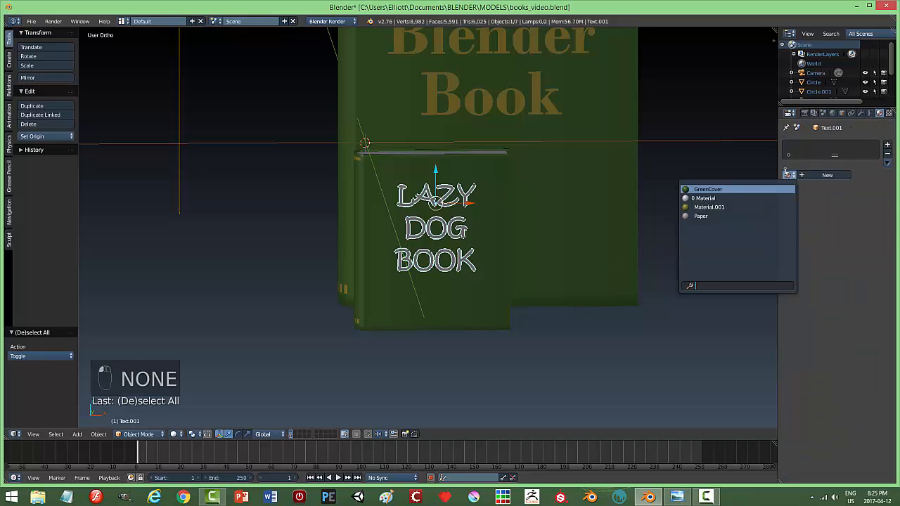
click(700, 206)
key(a)
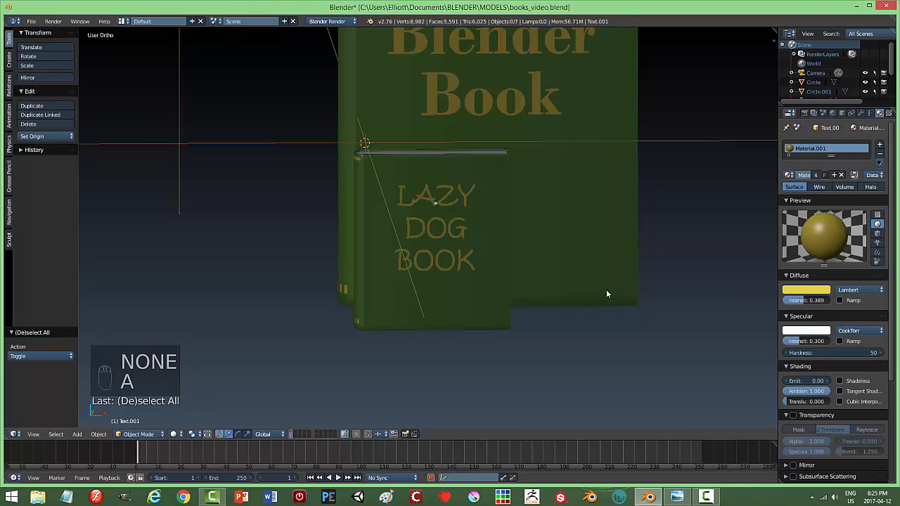
Step: Widen the "LAZY DOG BOOK" title along the X axis by a factor of about 1.15
middle_drag(606, 289, 565, 287)
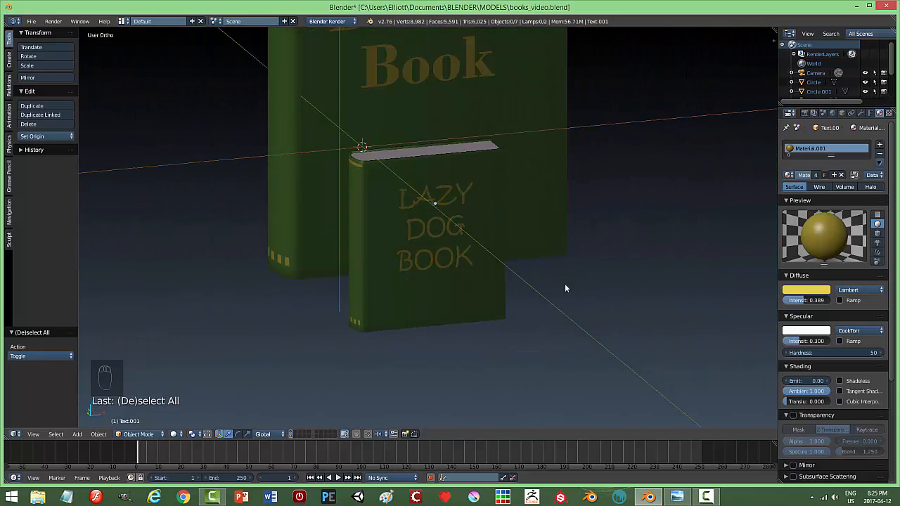
right_click(464, 229)
key(s)
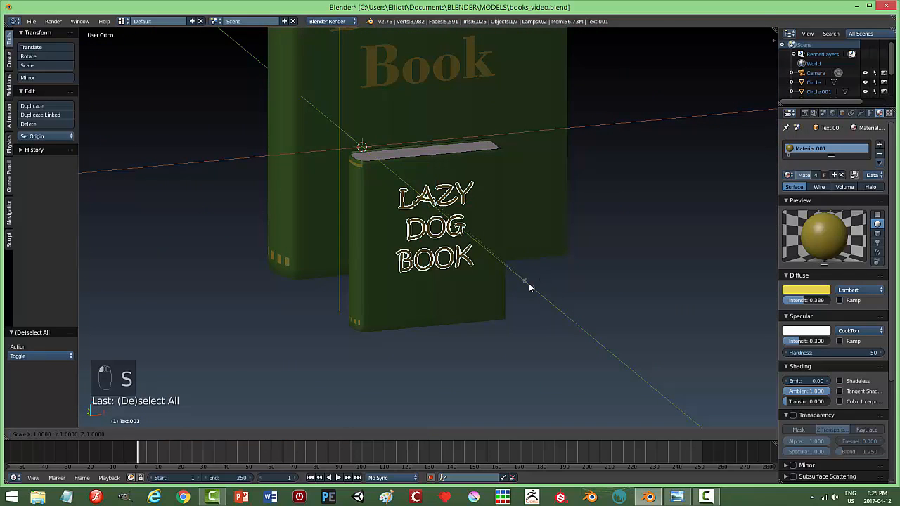
key(x)
click(549, 287)
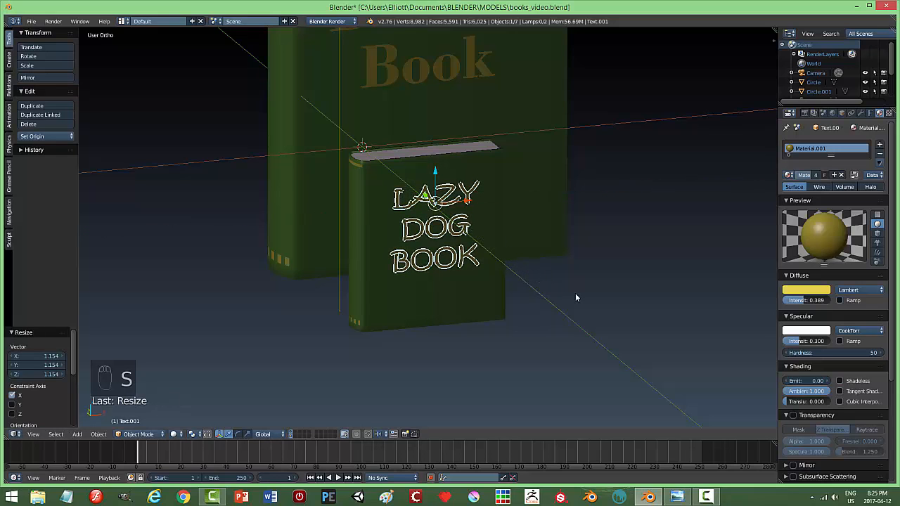
key(a)
Step: Convert the "LAZY DOG BOOK" text object to a mesh
middle_drag(543, 298, 454, 237)
right_click(455, 236)
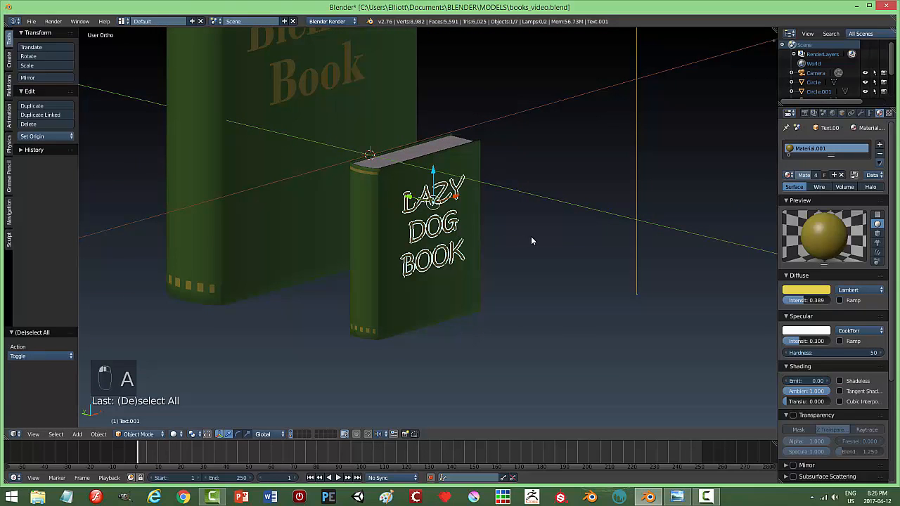
key(alt+c)
click(533, 242)
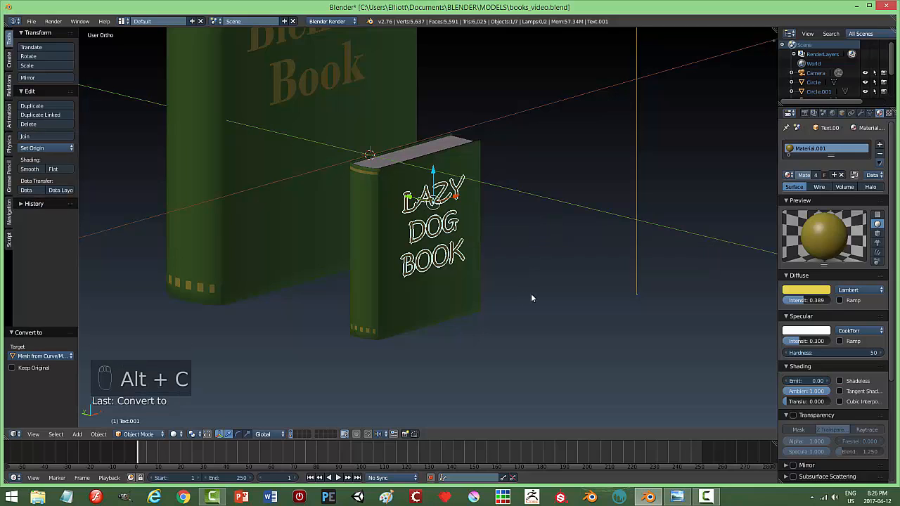
Step: Add a Shrinkwrap modifier to the title mesh with the small book's cover, Circle.001, as its target
click(862, 113)
click(796, 146)
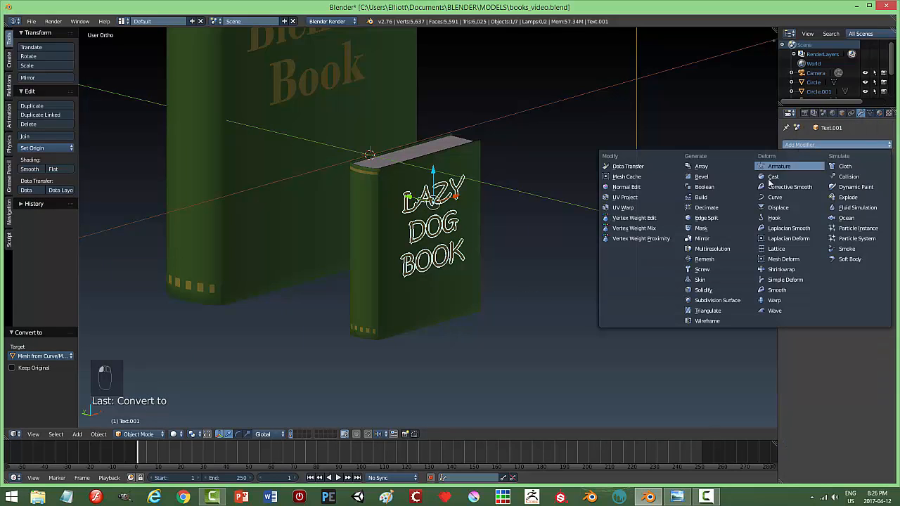
click(780, 271)
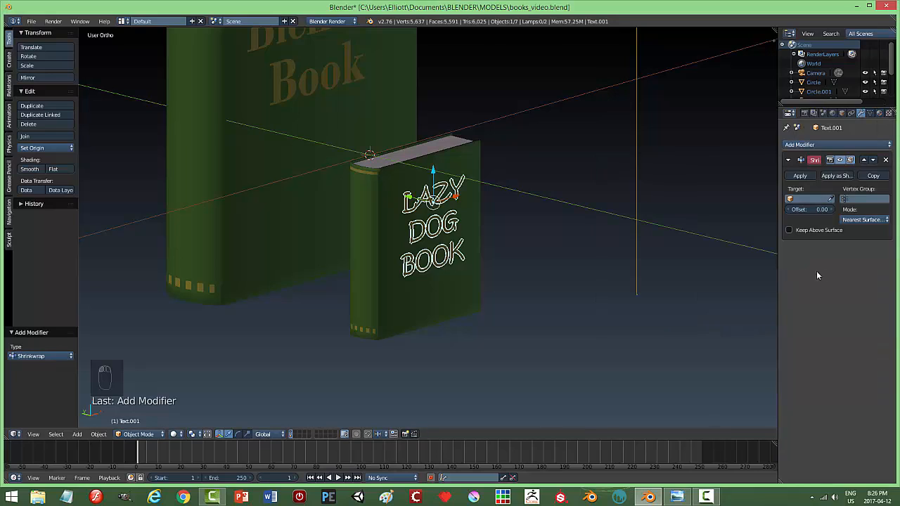
click(831, 199)
click(451, 295)
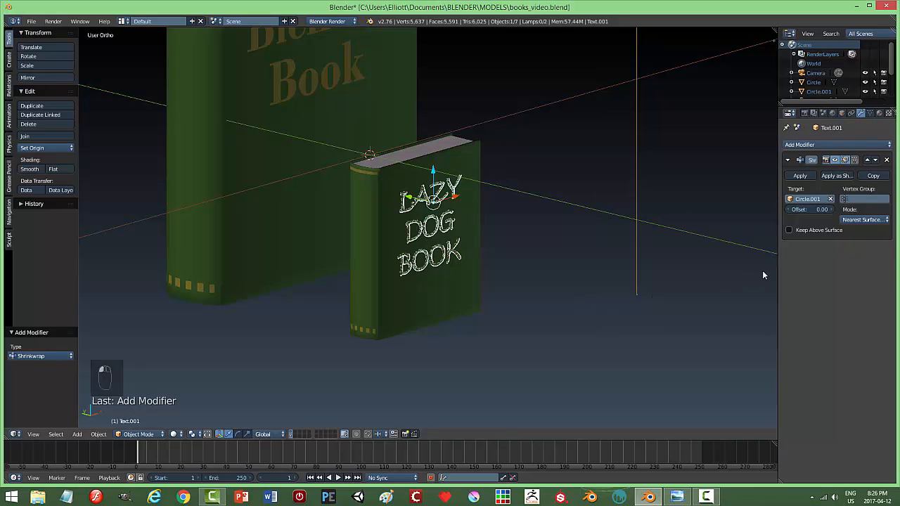
Step: Set the Shrinkwrap offset to 0.001 and deselect the title
click(825, 209)
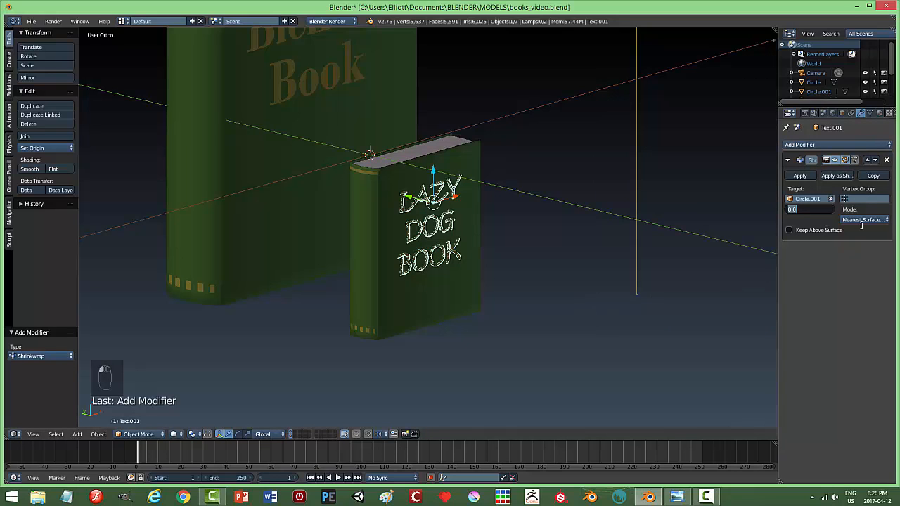
text(0.001)
key(Return)
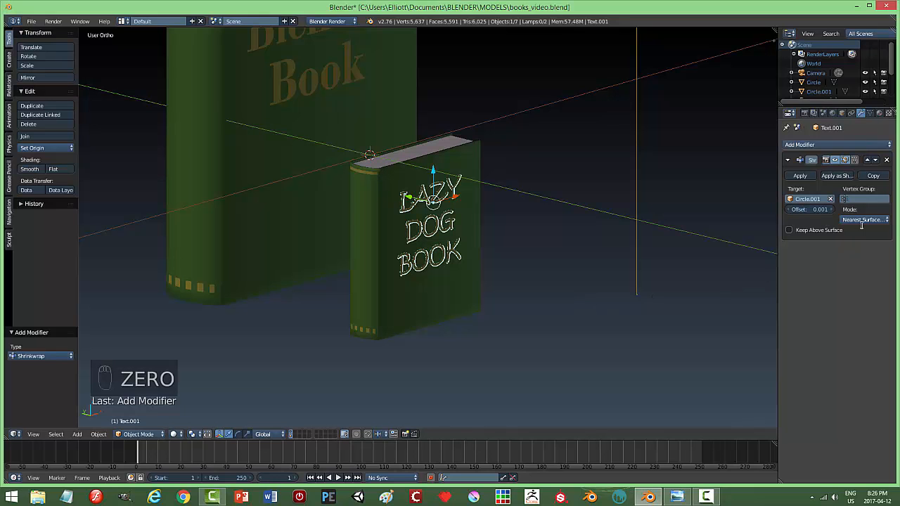
key(a)
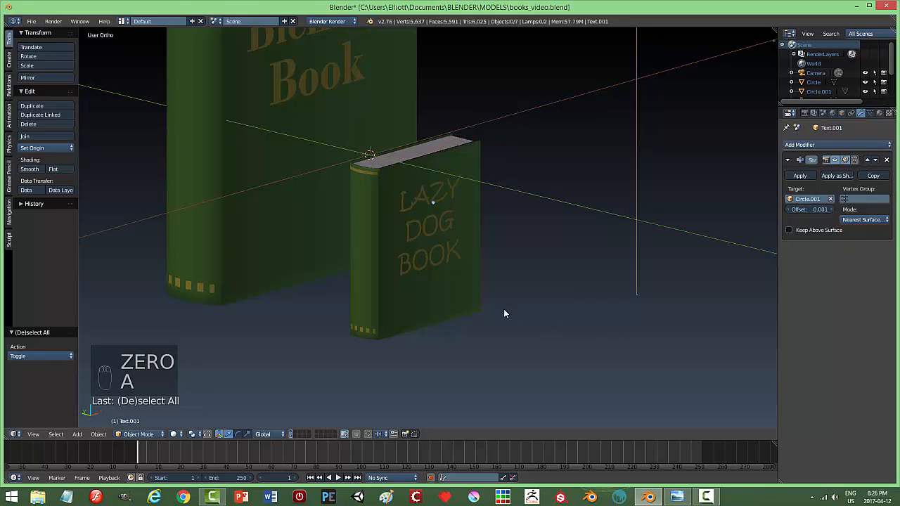
Step: Check a rendered preview of both books through the camera, with the small book fully in frame
key(KP_0)
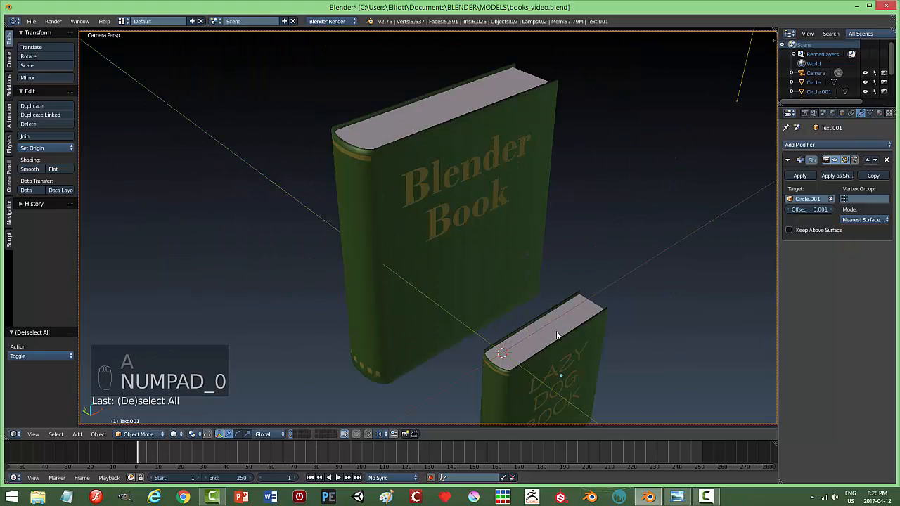
shift+middle_drag(555, 331, 496, 263)
key(shift+z)
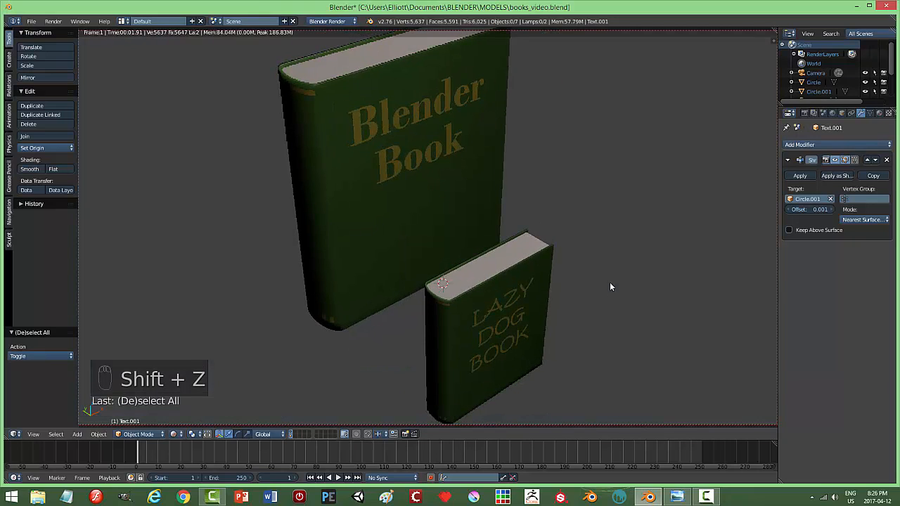
key(shift+z)
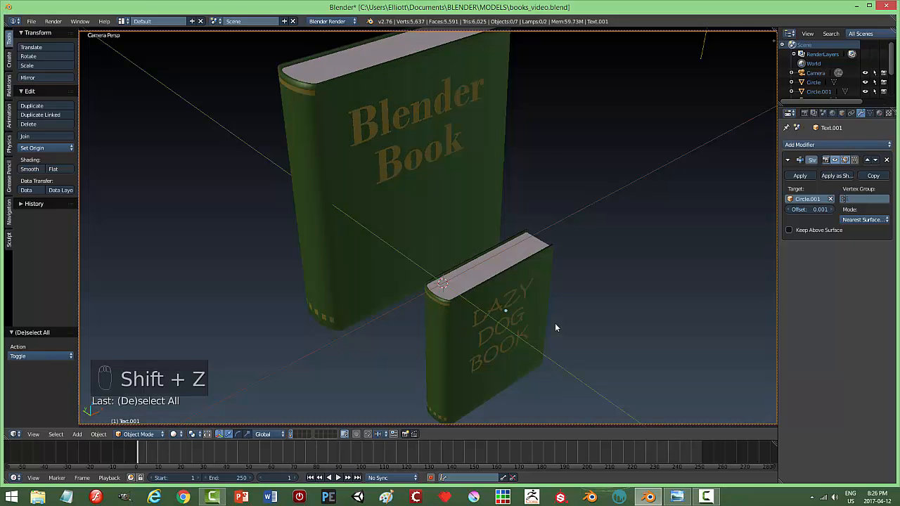
Step: Add a new material slot with a new material to the small book, Circle.001
right_click(529, 299)
key(KP_0)
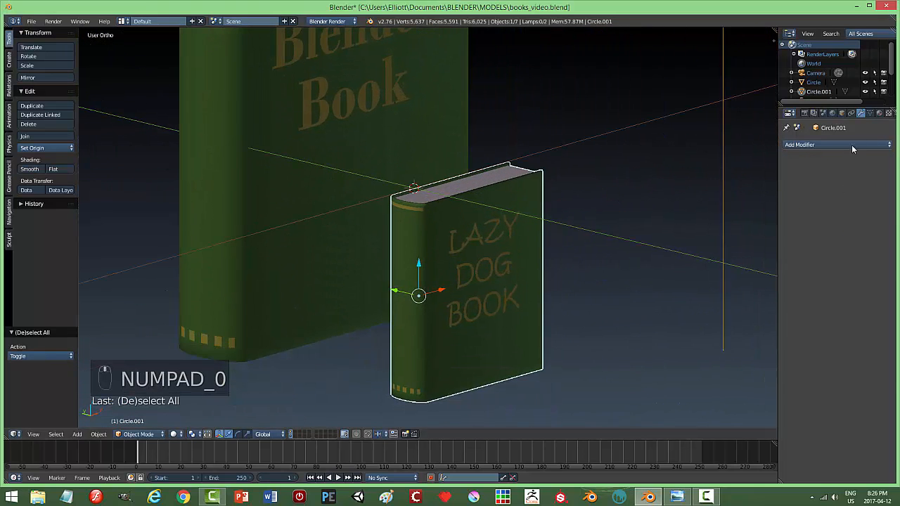
click(878, 112)
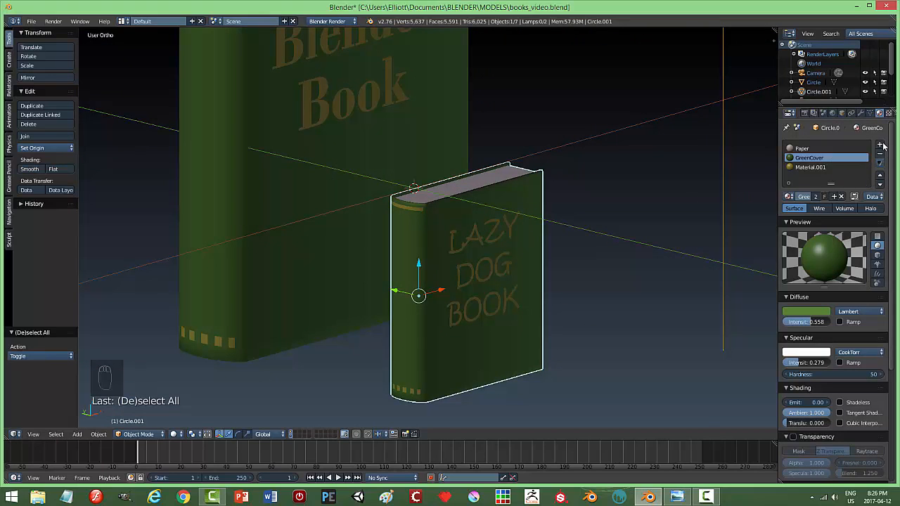
click(879, 145)
click(810, 197)
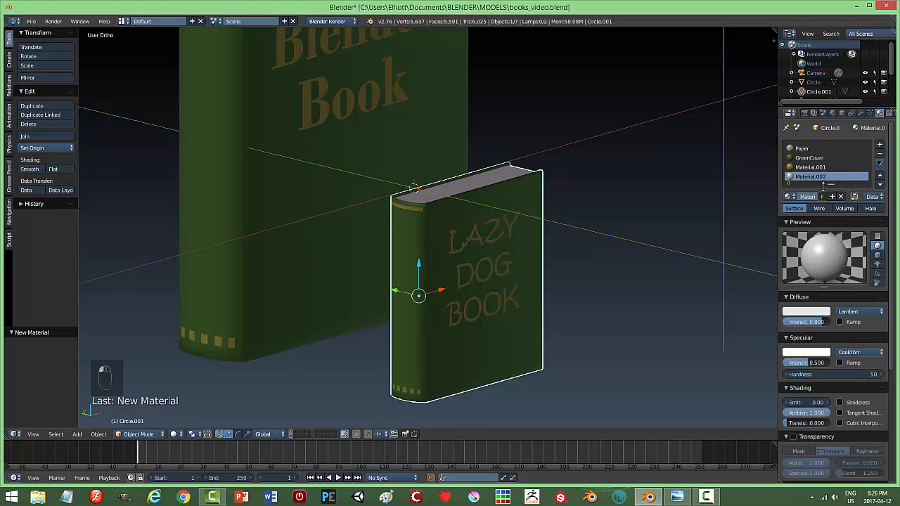
Step: Rename the small book's new material as BlueCover
click(811, 198)
text(b)
key(BackSpace)
key(BackSpace)
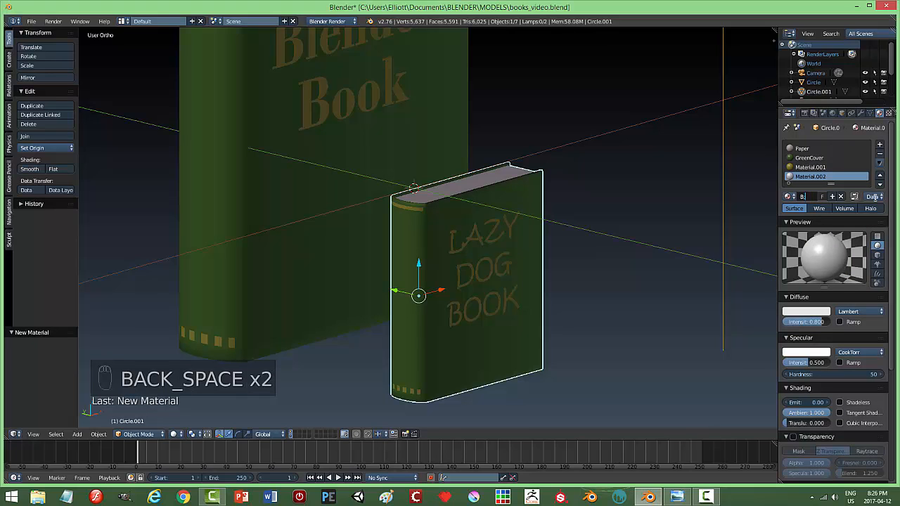
key(BackSpace)
text(lueCover)
key(BackSpace)
key(BackSpace)
key(BackSpace)
key(Return)
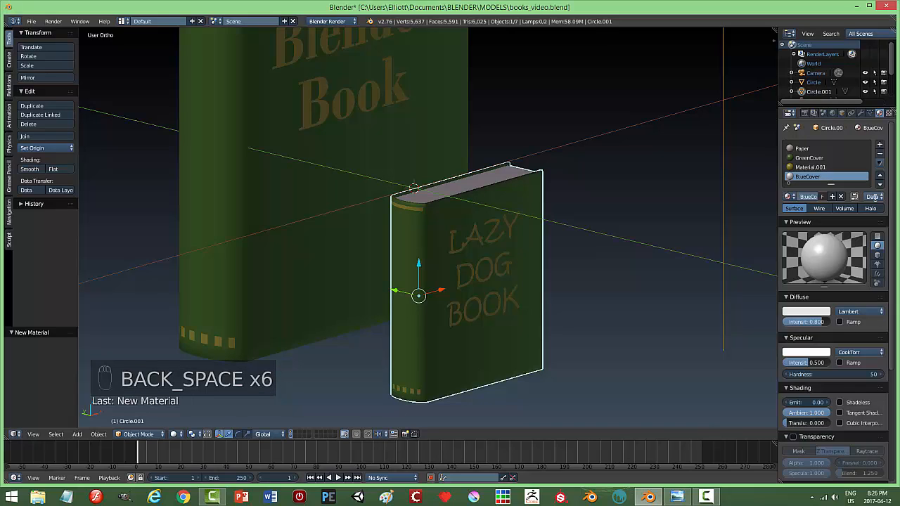
Step: Set the BlueCover material's diffuse colour to a dark blue
click(808, 312)
drag(781, 222, 798, 209)
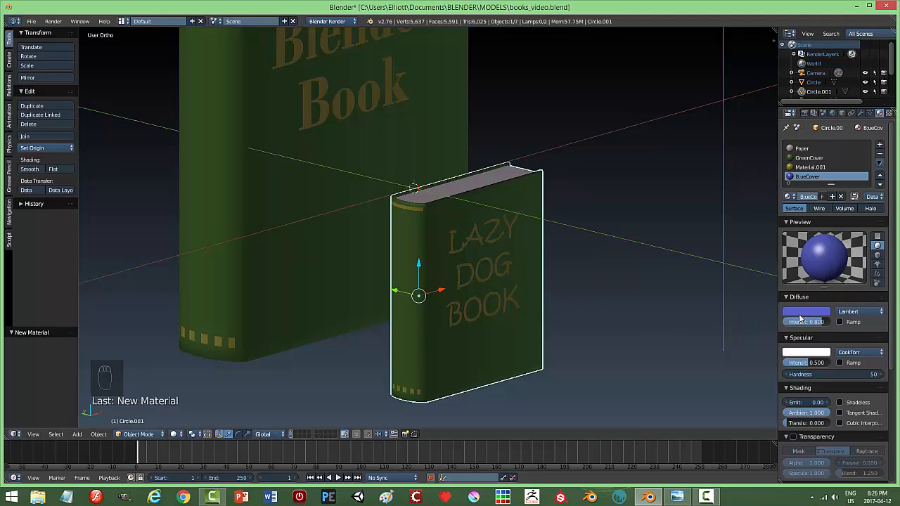
click(801, 314)
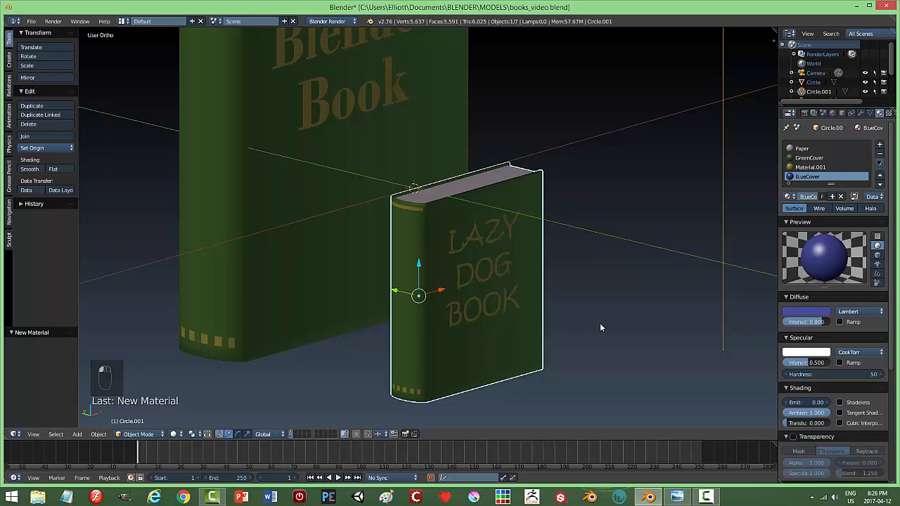
Step: Assign the BlueCover material to all faces of the small book and return to Object Mode
key(Tab)
click(667, 323)
key(a)
key(a)
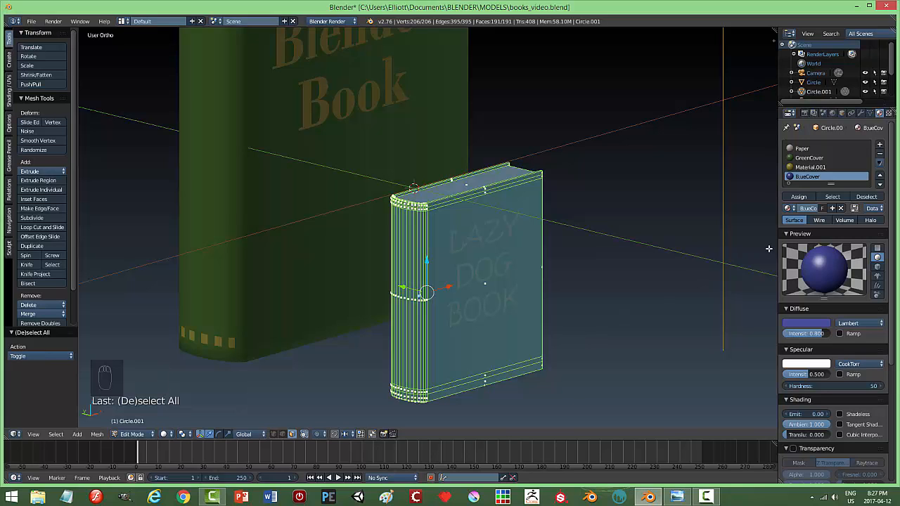
click(798, 196)
key(a)
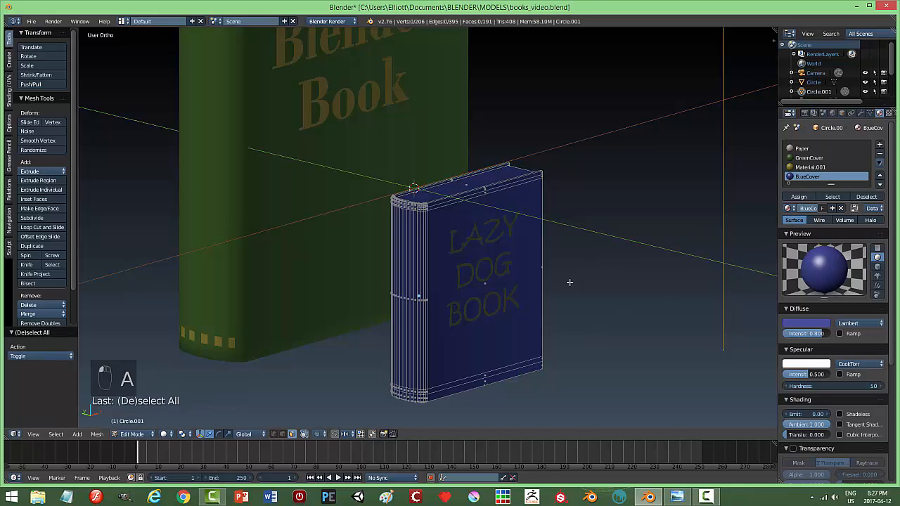
key(Tab)
click(608, 293)
Step: Assign the Paper material to the small book's page faces at the top, fore-edge and bottom, including the curved ends, and return to Object Mode
scroll(595, 316, down, 1)
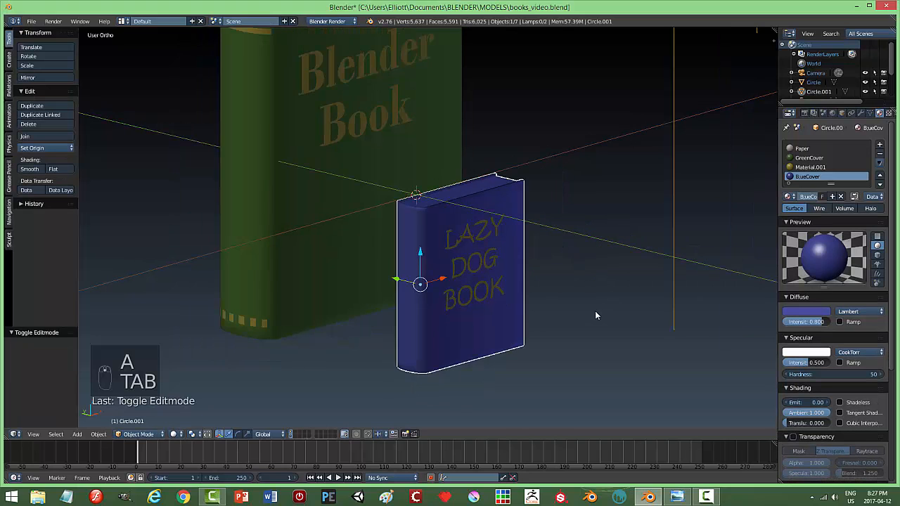
scroll(595, 315, up, 2)
middle_drag(592, 304, 596, 306)
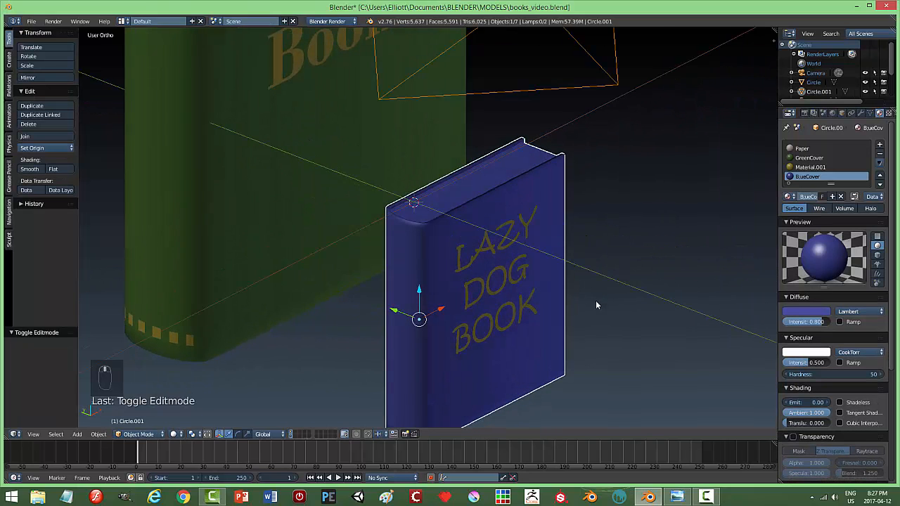
key(Tab)
click(647, 301)
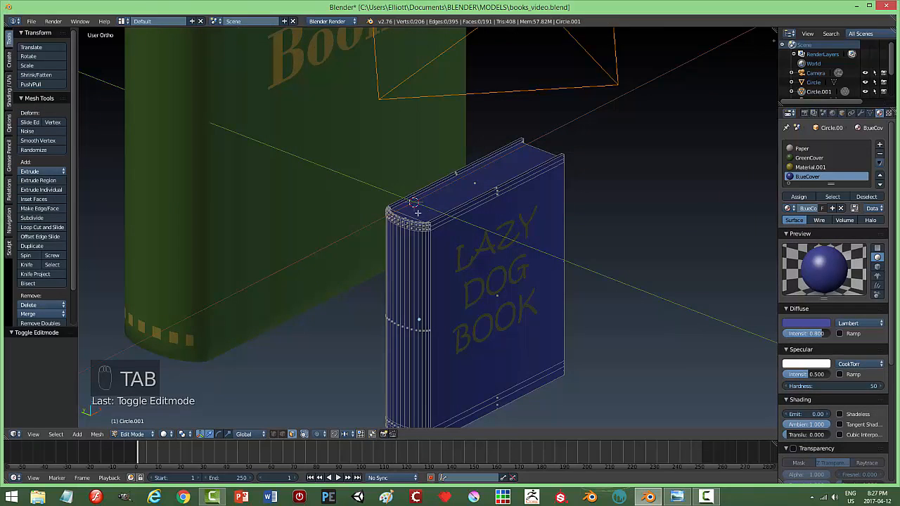
middle_drag(443, 214, 461, 256)
scroll(447, 267, up, 3)
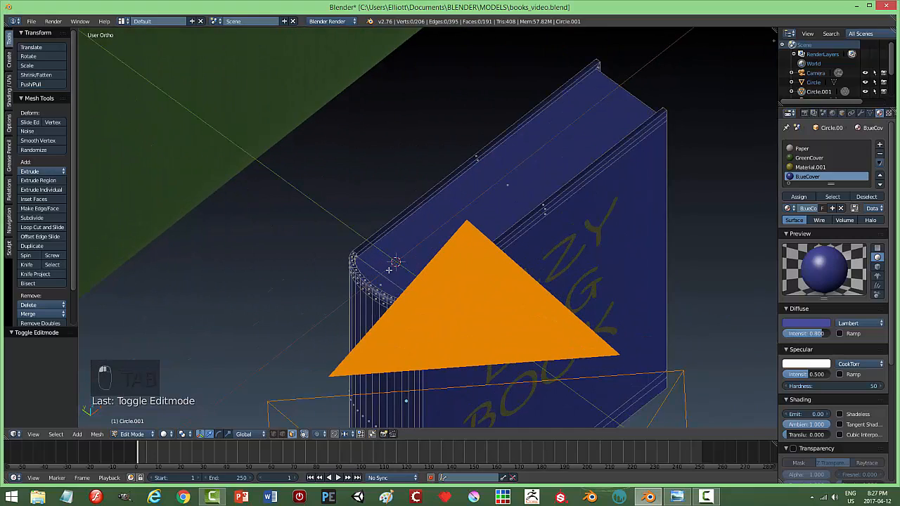
right_click(374, 278)
shift+right_click(422, 238)
middle_drag(637, 252, 426, 211)
shift+right_click(426, 213)
middle_drag(437, 302, 442, 179)
shift+right_click(434, 163)
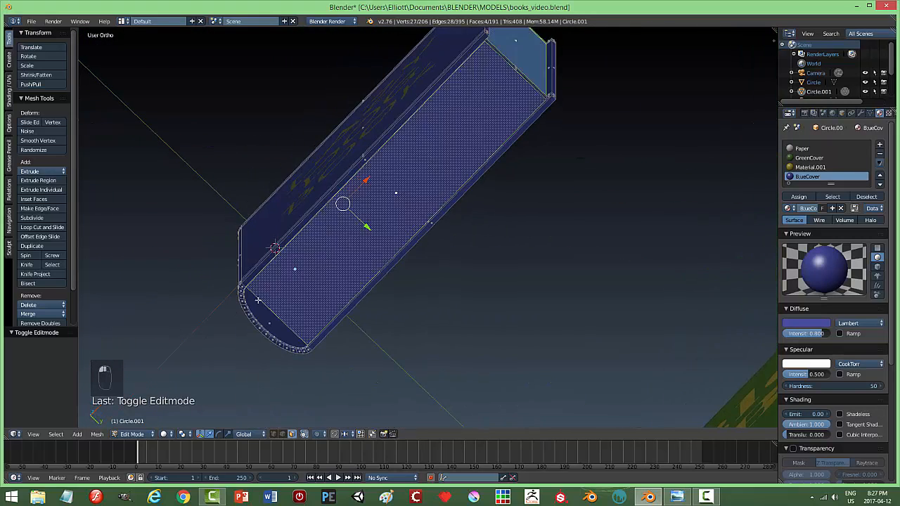
shift+right_click(260, 305)
click(801, 149)
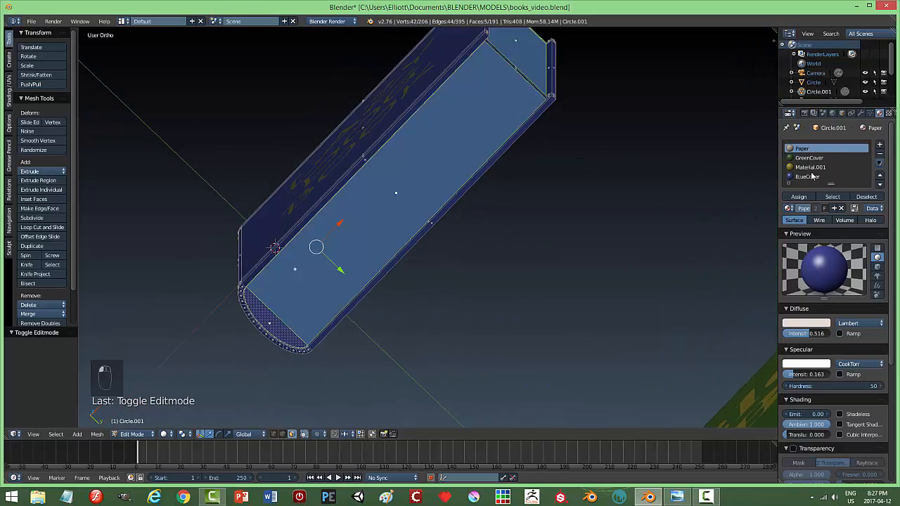
click(799, 197)
key(a)
key(Tab)
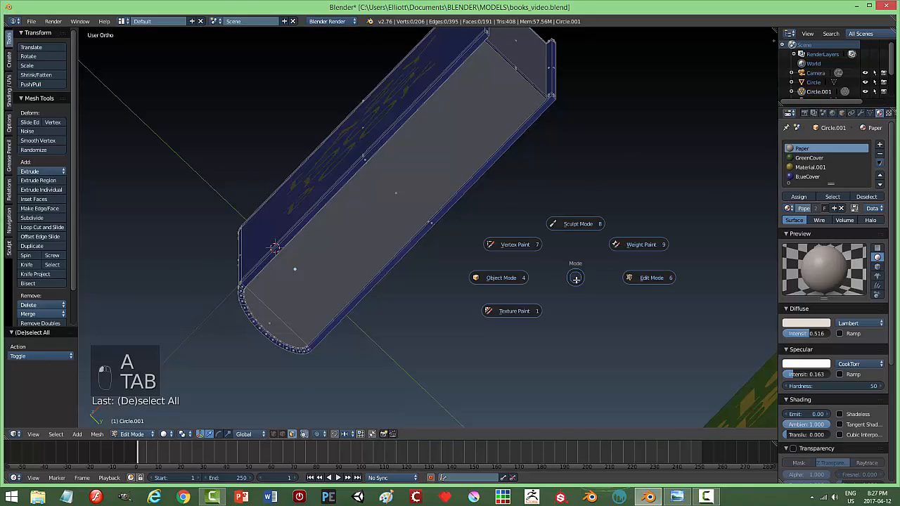
click(500, 278)
Step: Deselect everything and check a rendered camera preview of the blue book in front of the green one
key(KP_0)
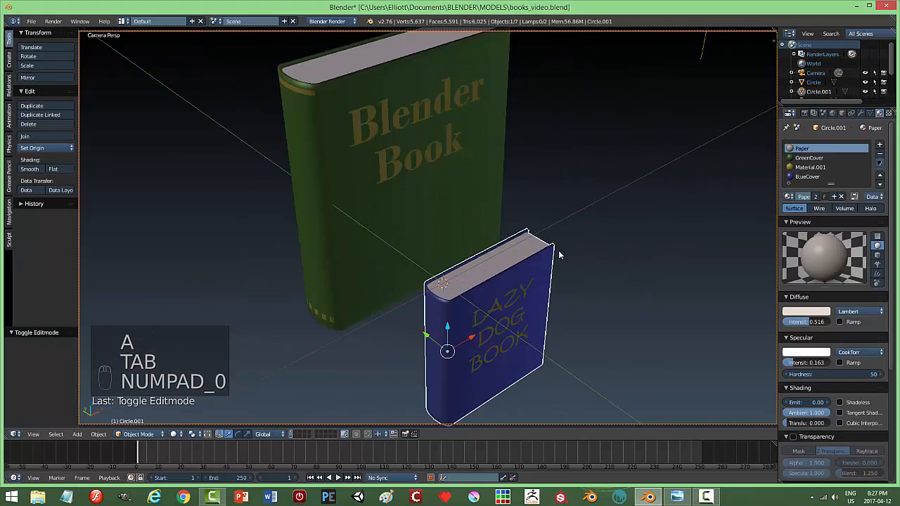
key(a)
key(a)
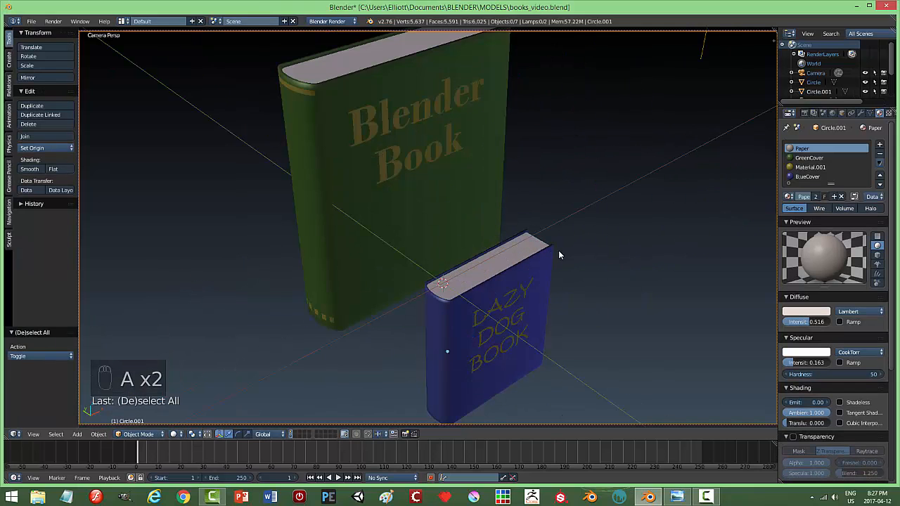
key(shift+z)
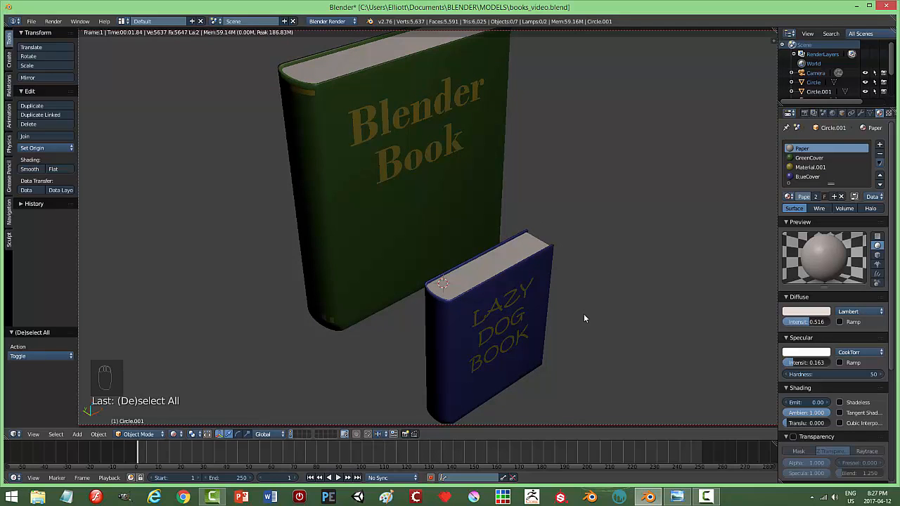
key(shift+z)
key(KP_0)
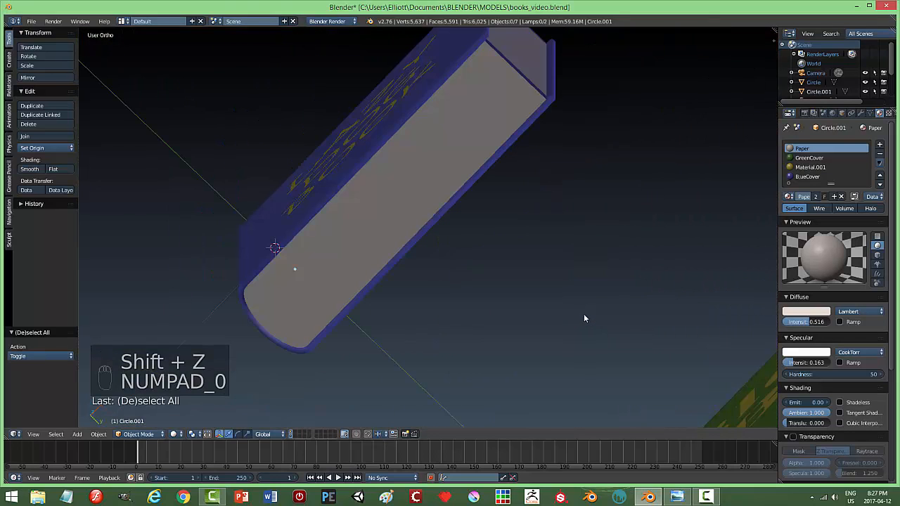
Step: Scale the small blue book and its "LAZY DOG BOOK" title together by a factor of about 1.205
middle_drag(584, 319, 599, 331)
scroll(598, 328, down, 5)
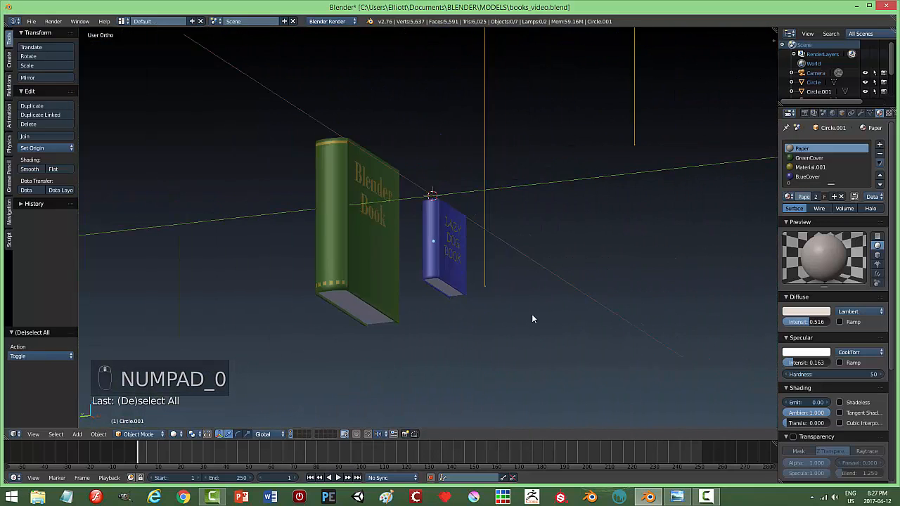
middle_drag(532, 316, 487, 326)
right_click(445, 279)
middle_drag(556, 305, 525, 311)
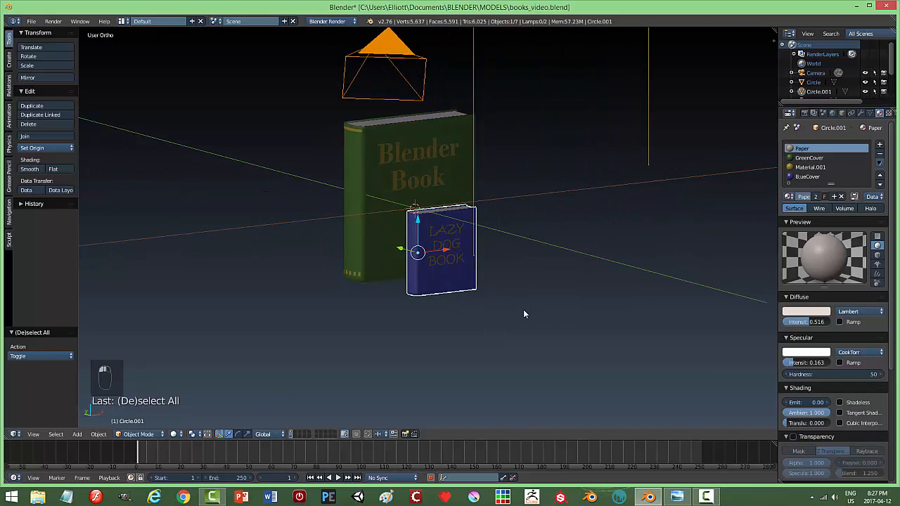
key(s)
right_click(541, 317)
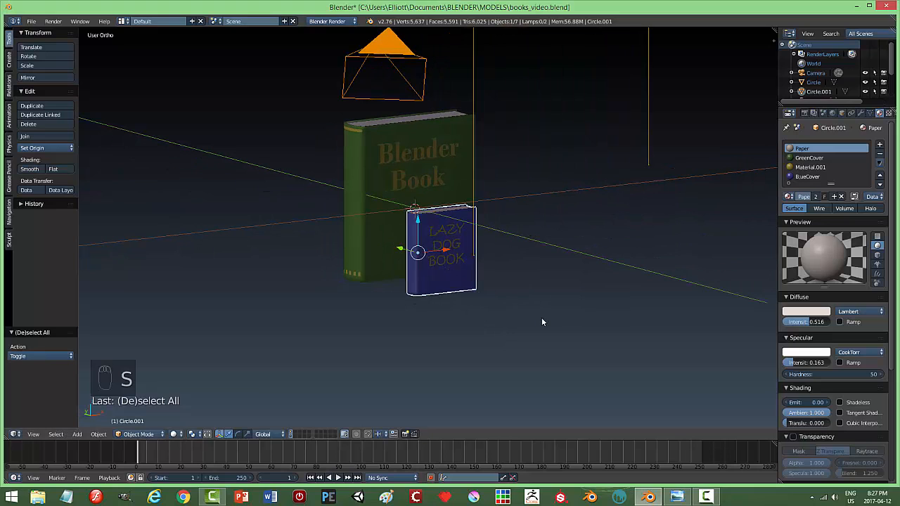
shift+right_click(457, 227)
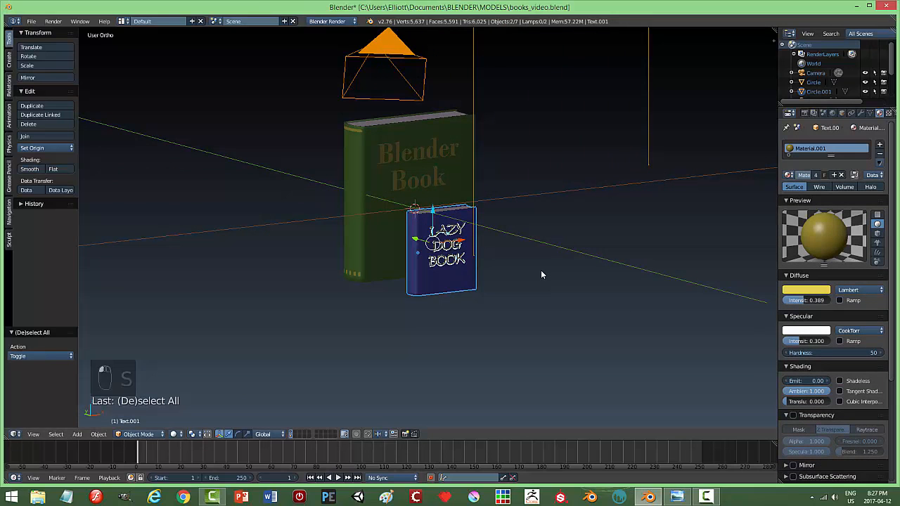
key(s)
click(474, 296)
Step: Move the small book and its title about 0.705 along Y and 0.121 up along Z, levelling its base with the large book's
middle_drag(474, 296, 532, 295)
key(KP_1)
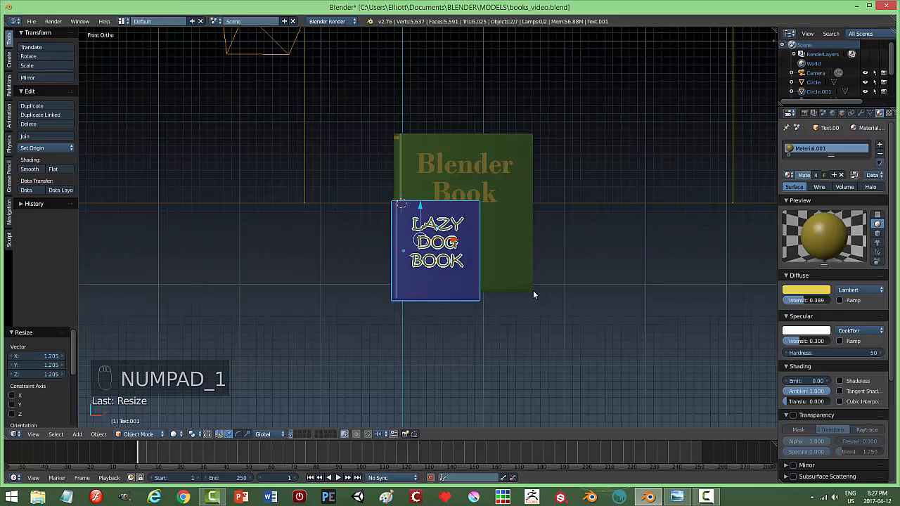
key(KP_3)
drag(444, 240, 503, 240)
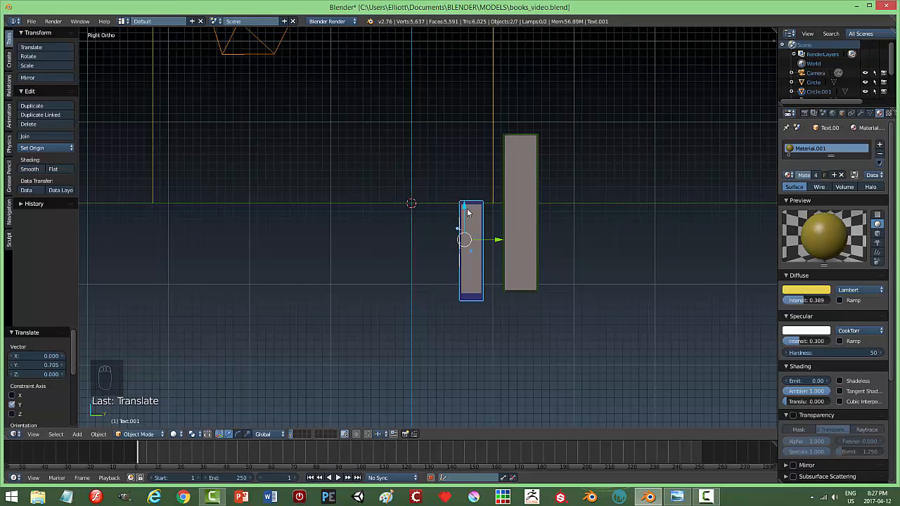
drag(465, 213, 466, 203)
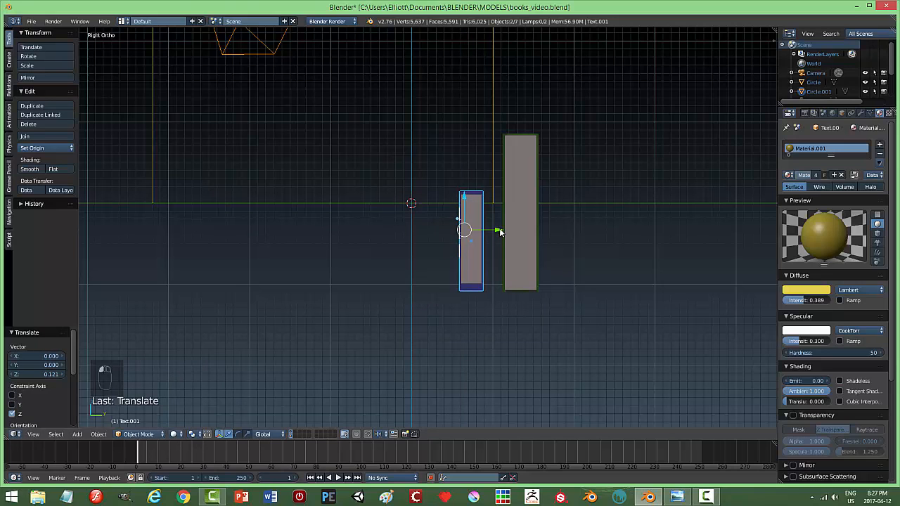
key(a)
Step: Assign the Paper material to the two remaining blue faces at the lower end of the small book's fore-edge
mouse_move(441, 309)
middle_down()
mouse_move(468, 314)
mouse_move(472, 325)
mouse_move(457, 313)
middle_up()
scroll(514, 354, up, 4)
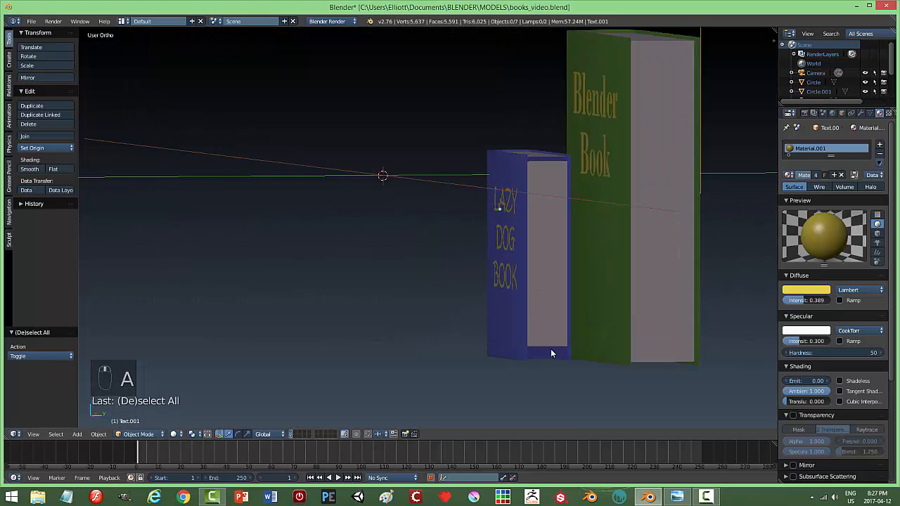
middle_drag(551, 349, 495, 275)
right_click(496, 279)
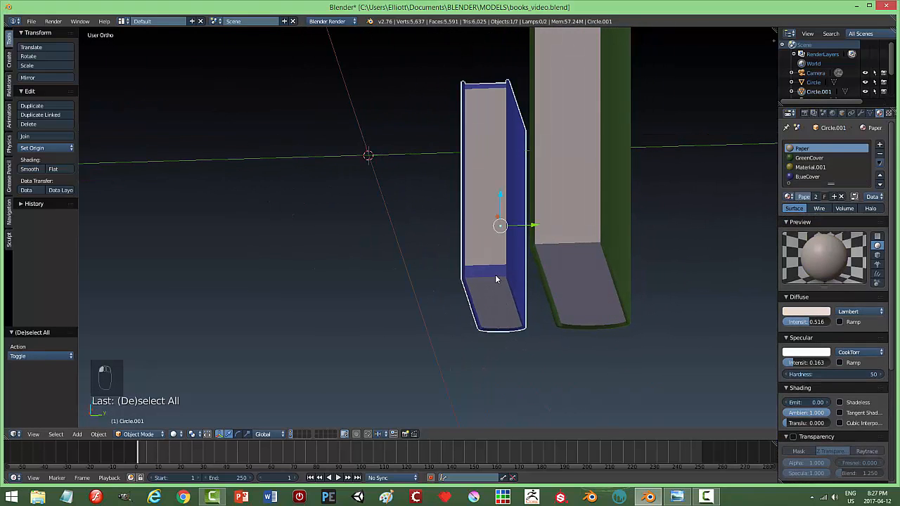
key(Tab)
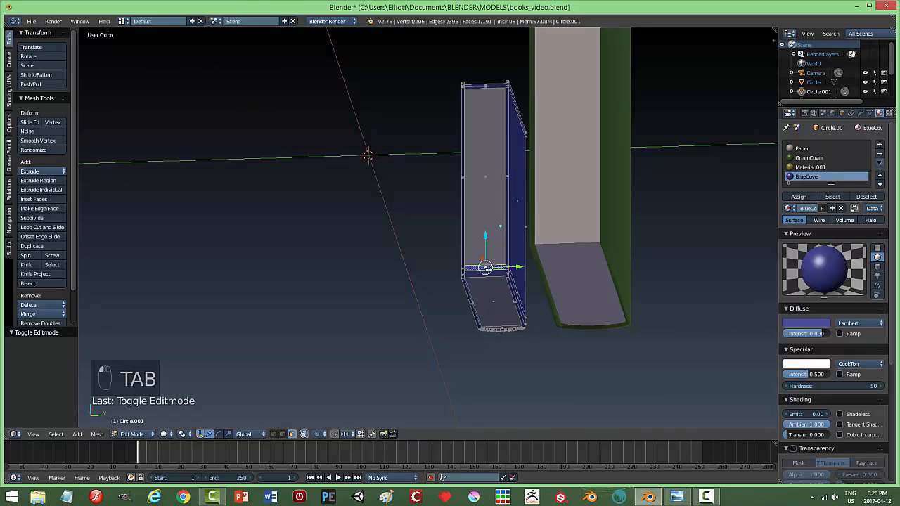
click(484, 273)
middle_drag(485, 271, 532, 326)
shift+right_click(518, 307)
middle_drag(492, 296, 452, 318)
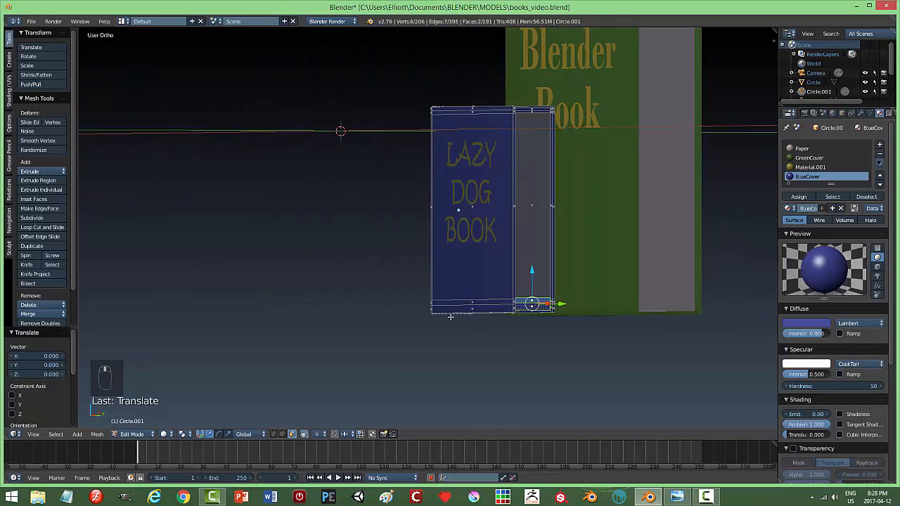
click(806, 149)
click(799, 197)
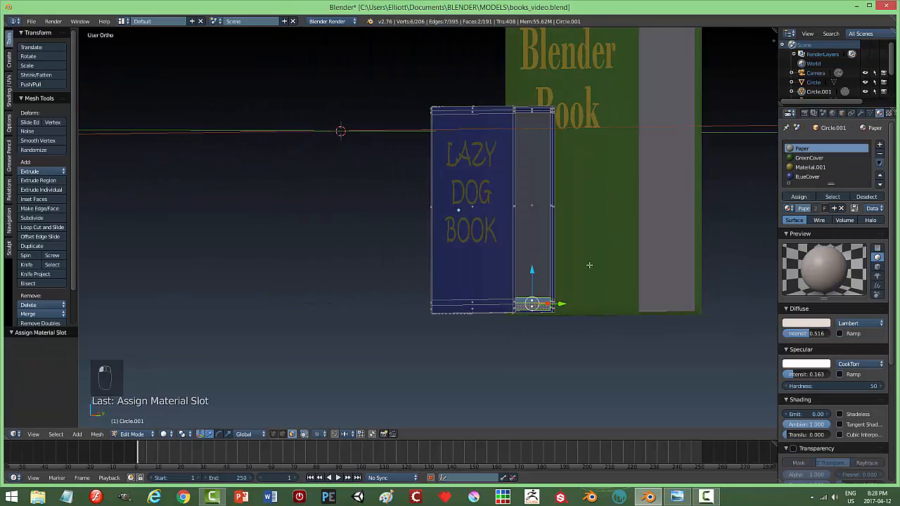
Step: Deselect everything and examine the small book's underside and spine next to those of the large green book
key(a)
middle_drag(524, 282, 630, 297)
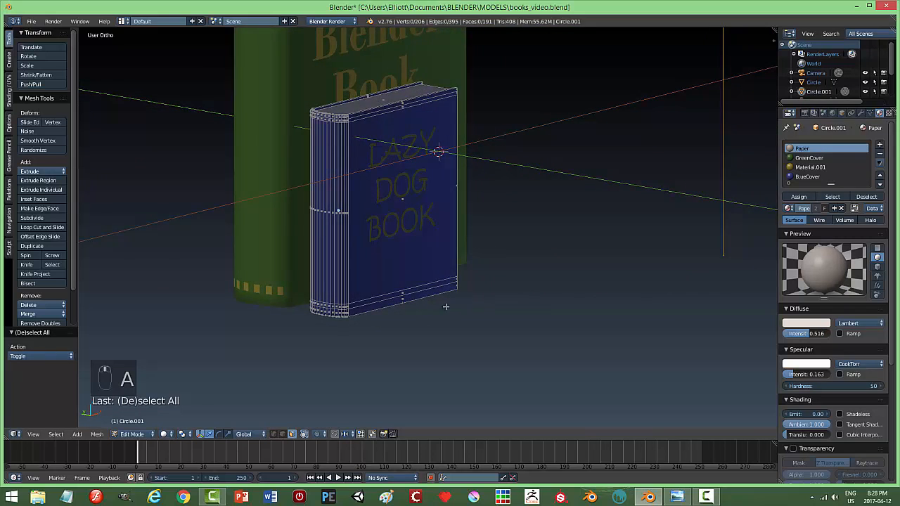
middle_drag(412, 305, 453, 291)
scroll(444, 298, up, 4)
shift+middle_drag(311, 357, 514, 225)
scroll(538, 320, up, 2)
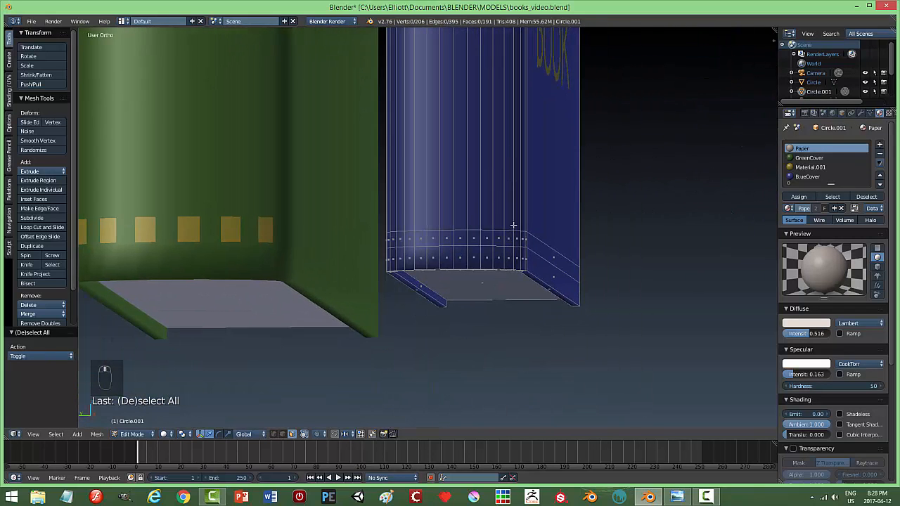
shift+middle_drag(492, 152, 563, 416)
scroll(562, 260, down, 4)
shift+middle_drag(518, 196, 544, 408)
scroll(532, 398, up, 3)
scroll(532, 398, up, 2)
middle_drag(646, 449, 452, 470)
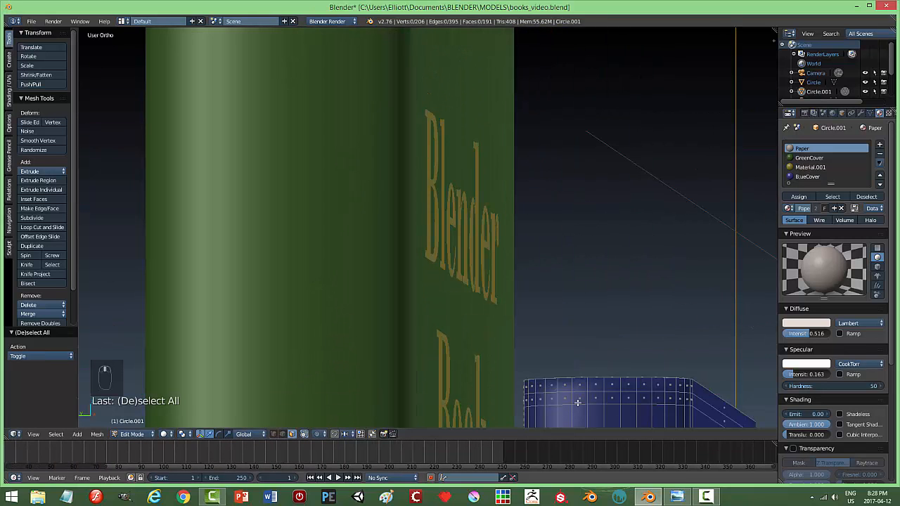
Step: Assign the Paper material to the 12 faces in the second row below the small book's upper spine edge, then leave Edit Mode
shift+middle_drag(647, 372, 555, 282)
right_click(589, 261)
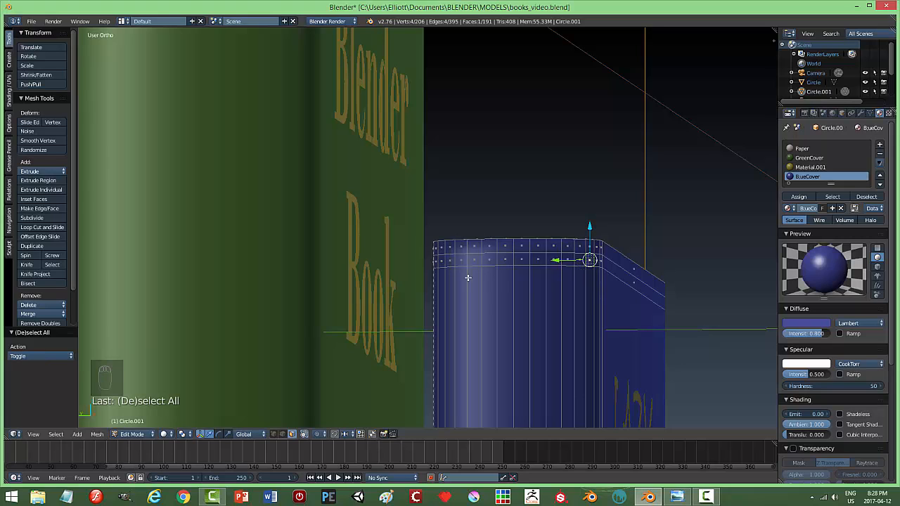
shift+right_click(443, 261)
shift+right_click(456, 259)
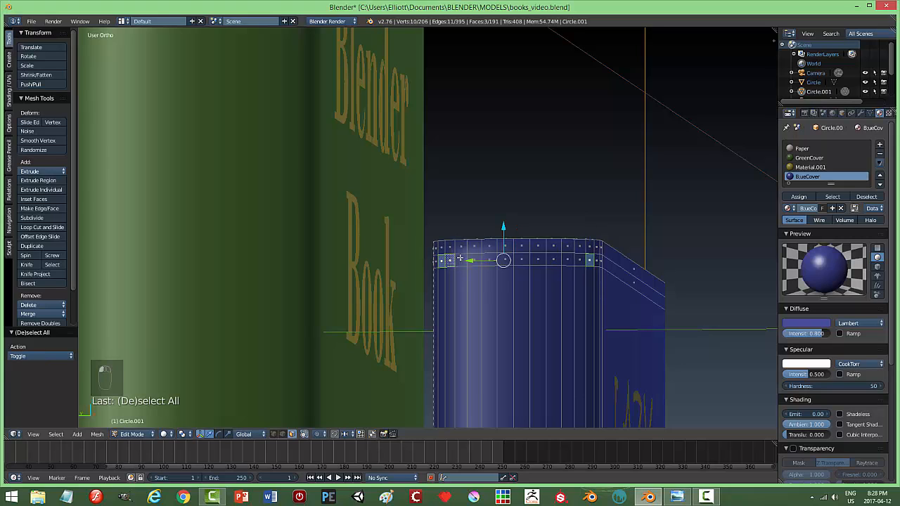
shift+right_click(467, 259)
shift+right_click(480, 258)
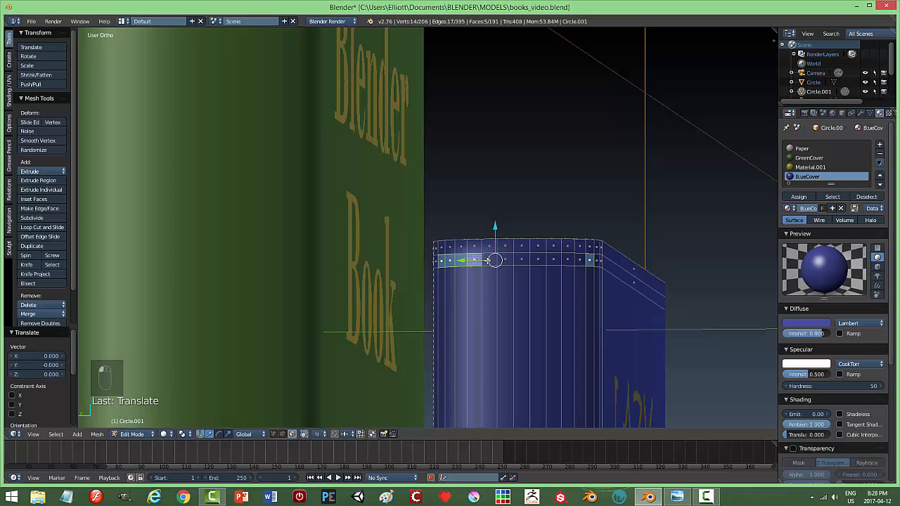
shift+right_click(505, 260)
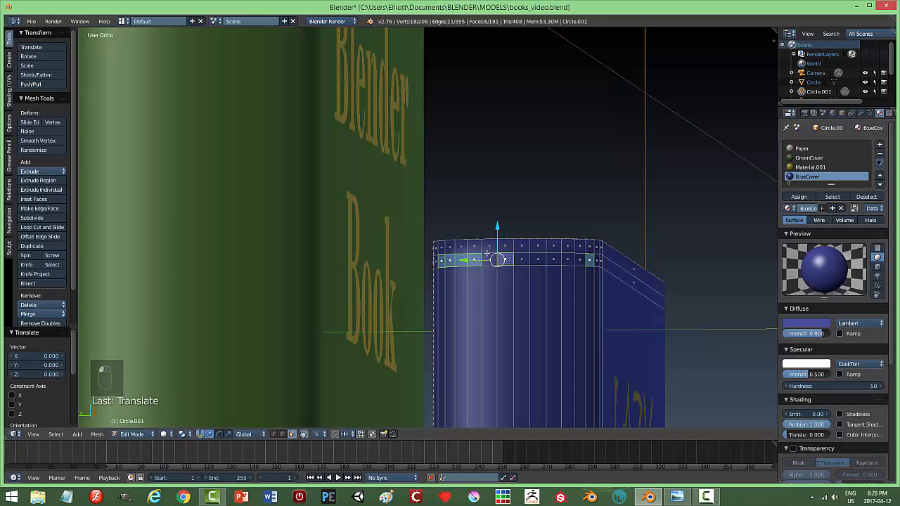
shift+right_click(522, 260)
shift+right_click(537, 259)
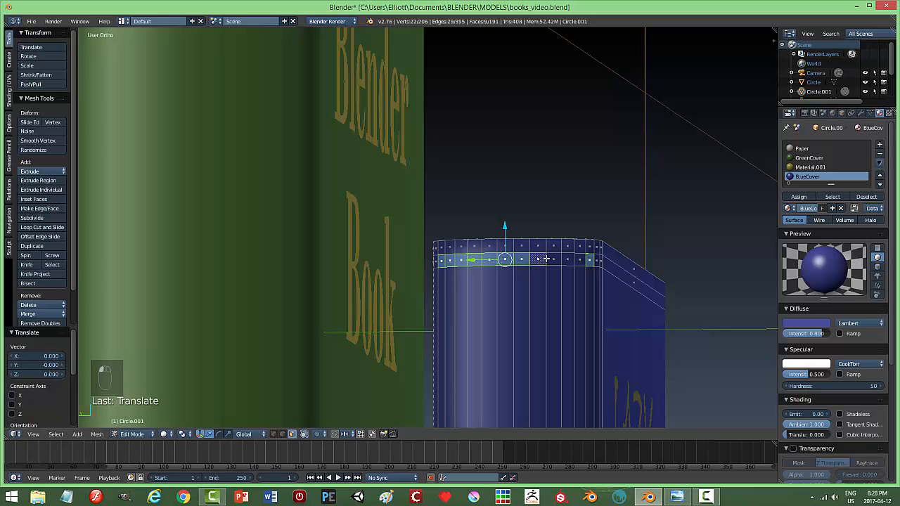
shift+right_click(552, 259)
shift+right_click(566, 260)
shift+right_click(579, 261)
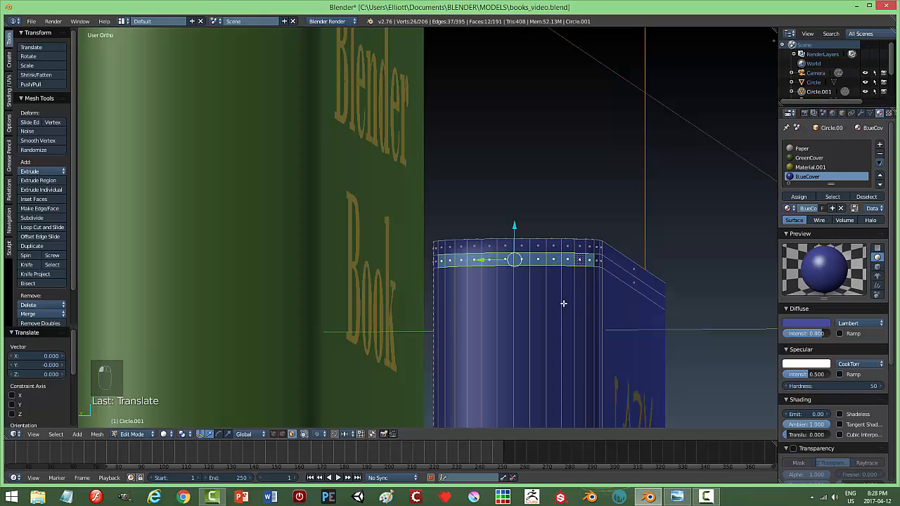
mouse_move(563, 305)
middle_down()
mouse_move(573, 303)
mouse_move(556, 306)
middle_up()
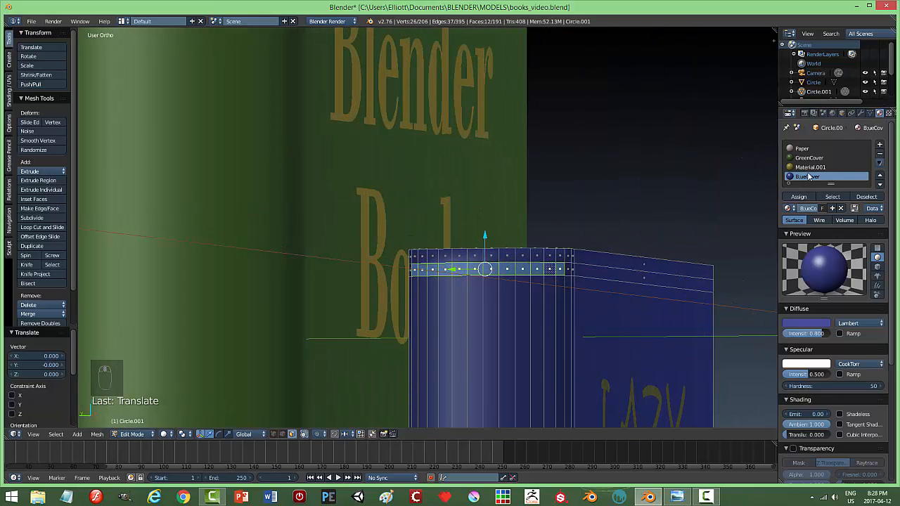
click(802, 148)
click(799, 196)
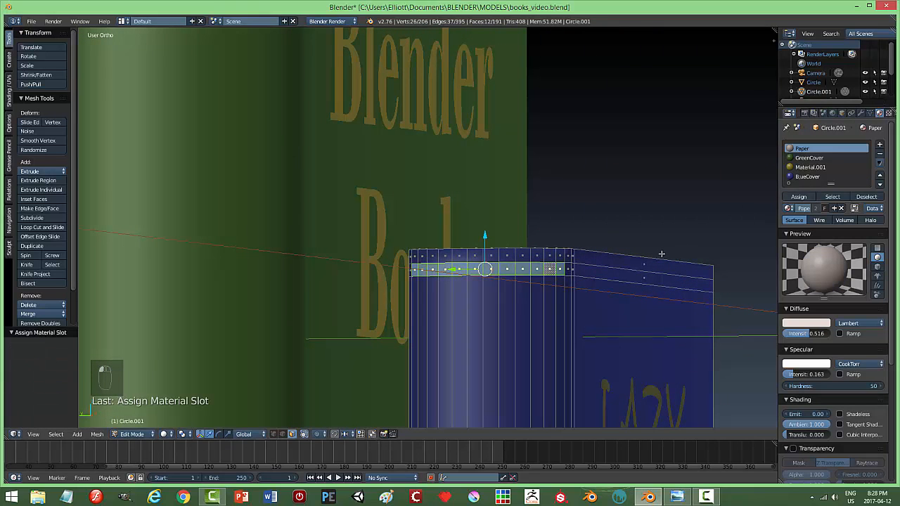
key(a)
key(Tab)
Step: Check a rendered camera preview of both books, then save the file
scroll(661, 302, down, 6)
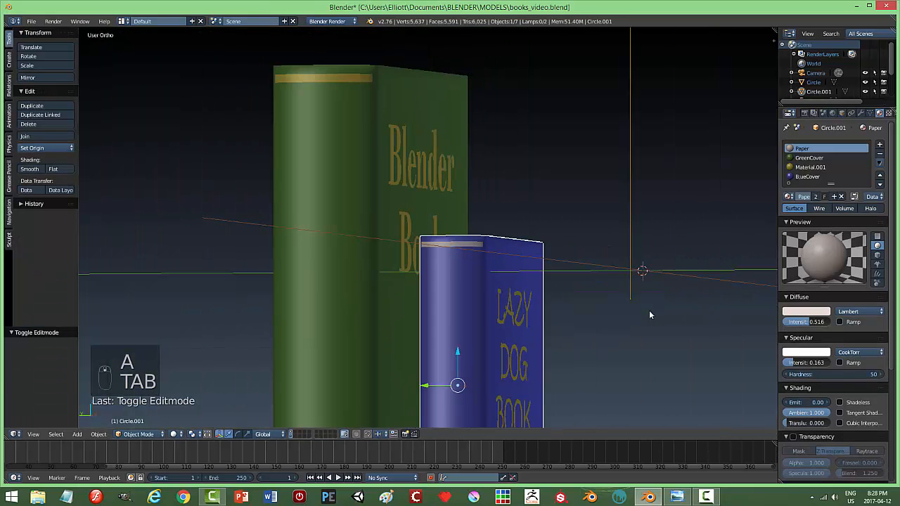
key(KP_0)
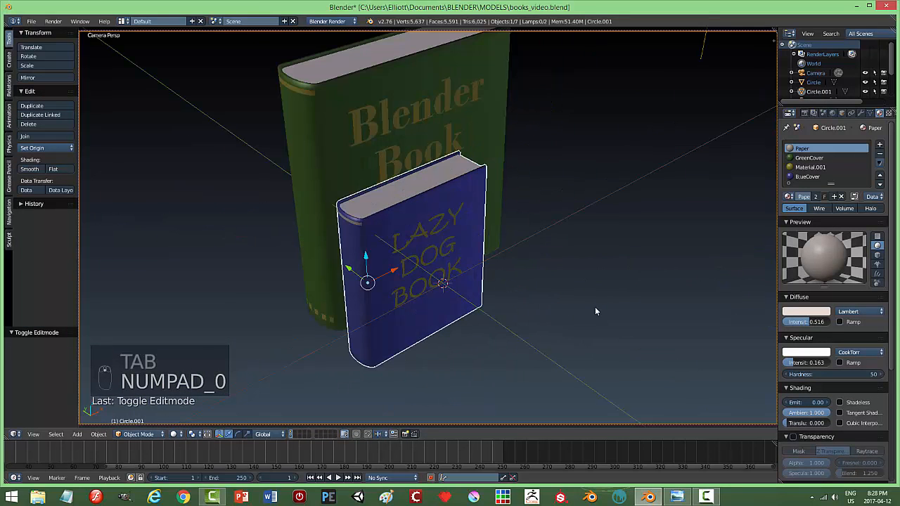
key(shift+z)
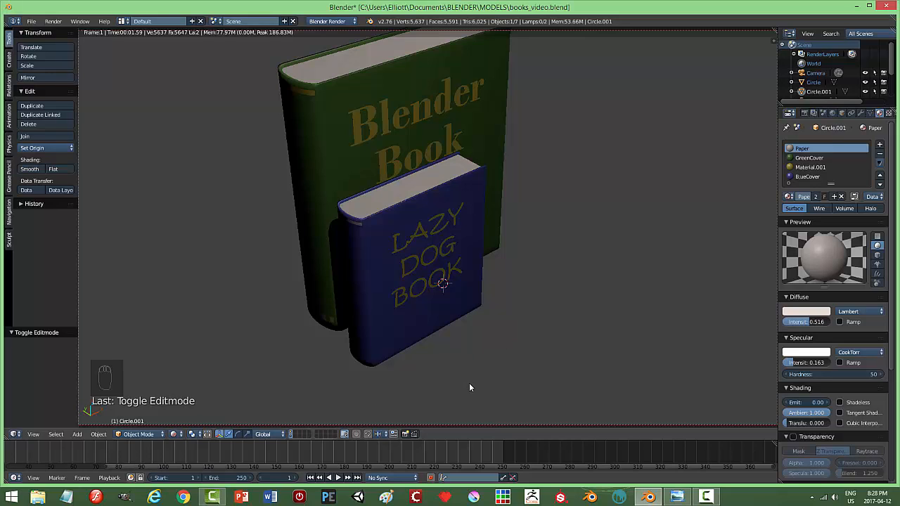
key(shift+z)
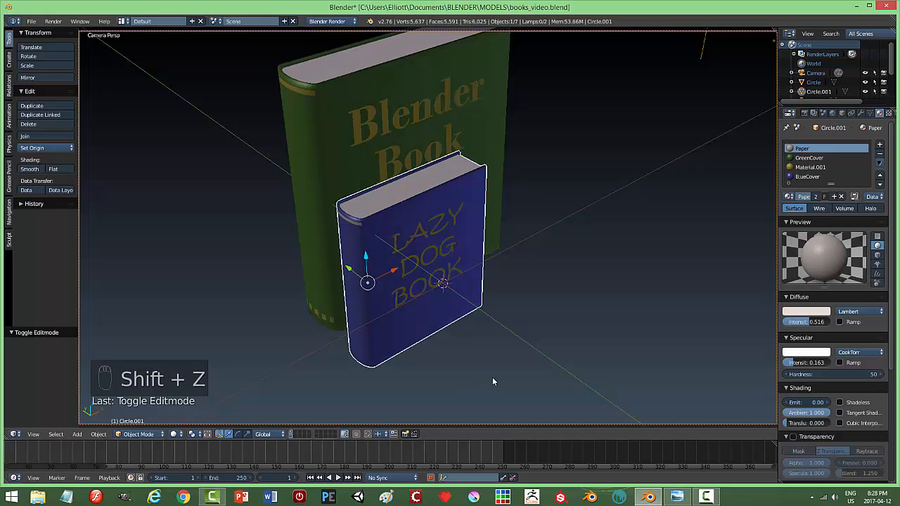
key(ctrl+s)
key(KP_0)
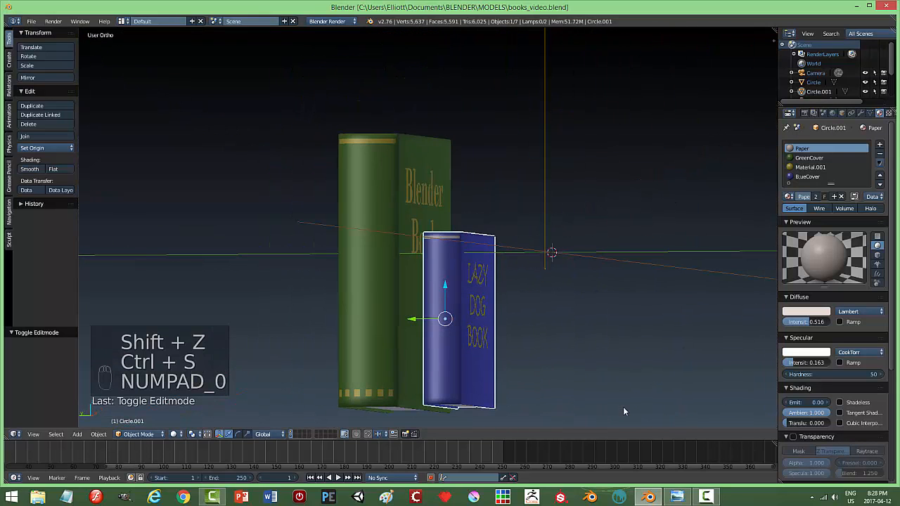
Step: Switch to Windows Photo Viewer to study the shelf in the books_cartoon.png reference, then return to Blender
middle_drag(604, 336, 536, 344)
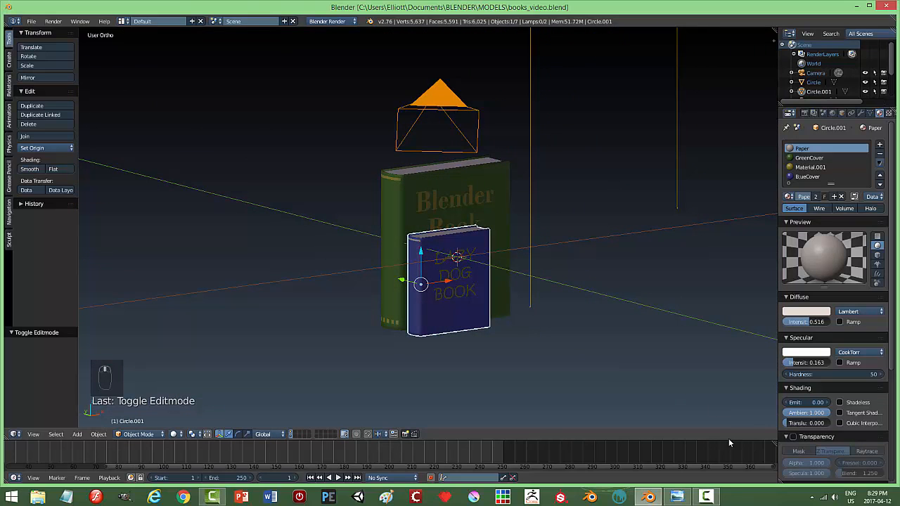
click(677, 497)
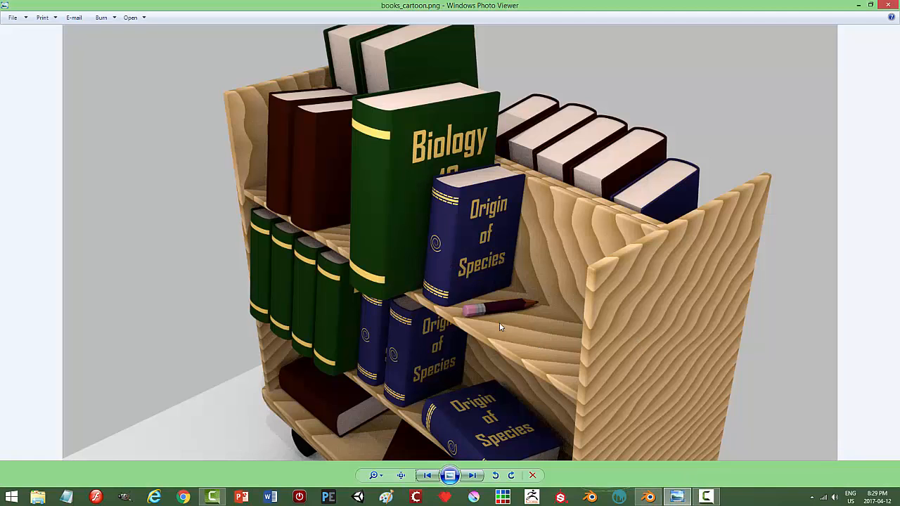
click(648, 497)
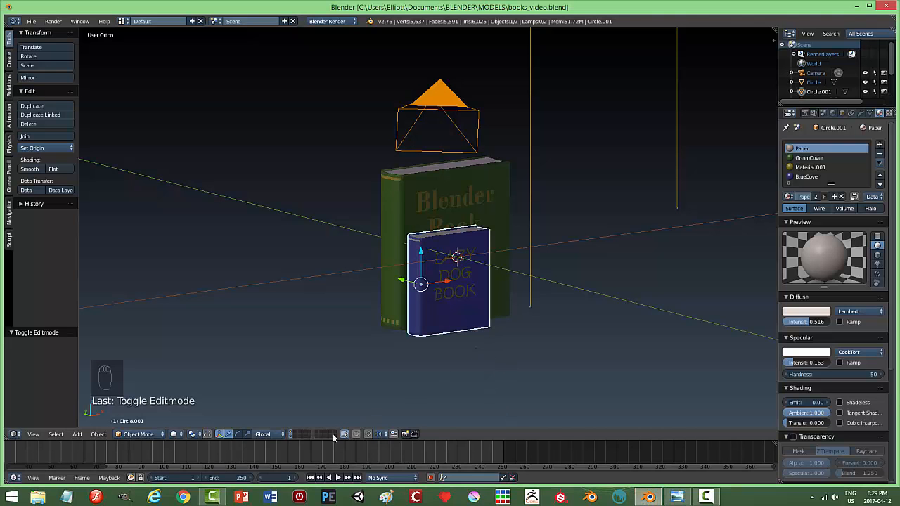
Step: Show only the empty second layer and add a mesh plane at the origin
click(294, 432)
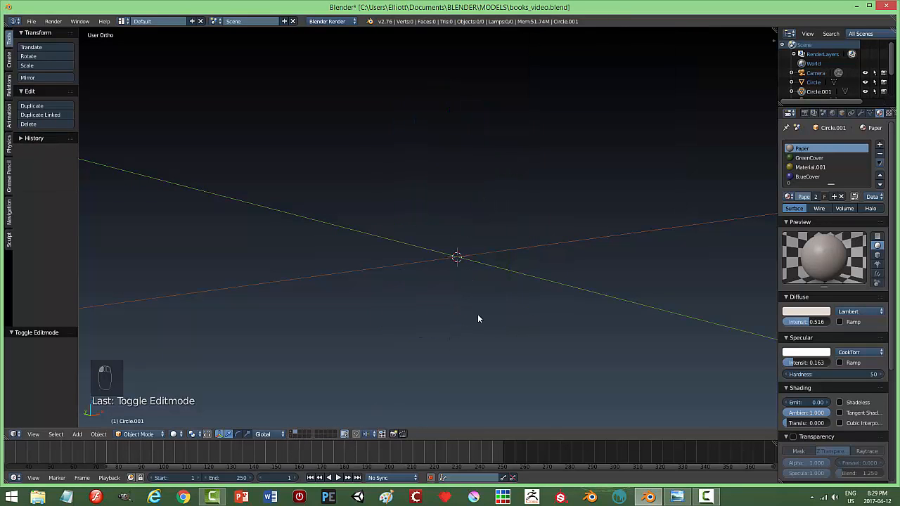
key(KP_7)
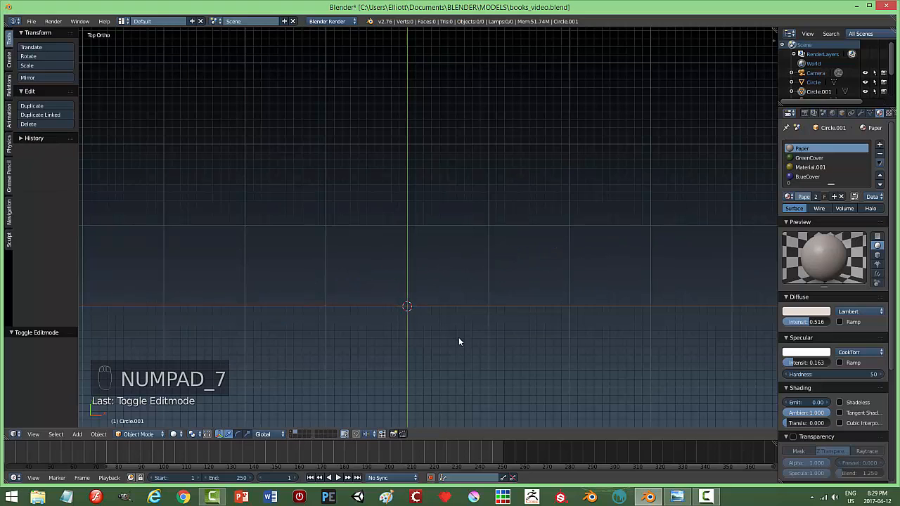
shift+middle_drag(459, 338, 493, 266)
key(shift+a)
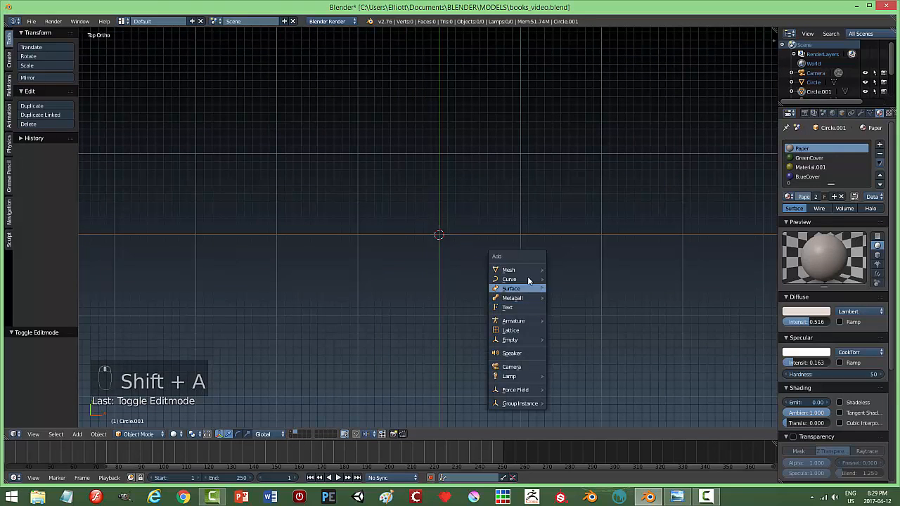
mouse_move(528, 270)
click(562, 270)
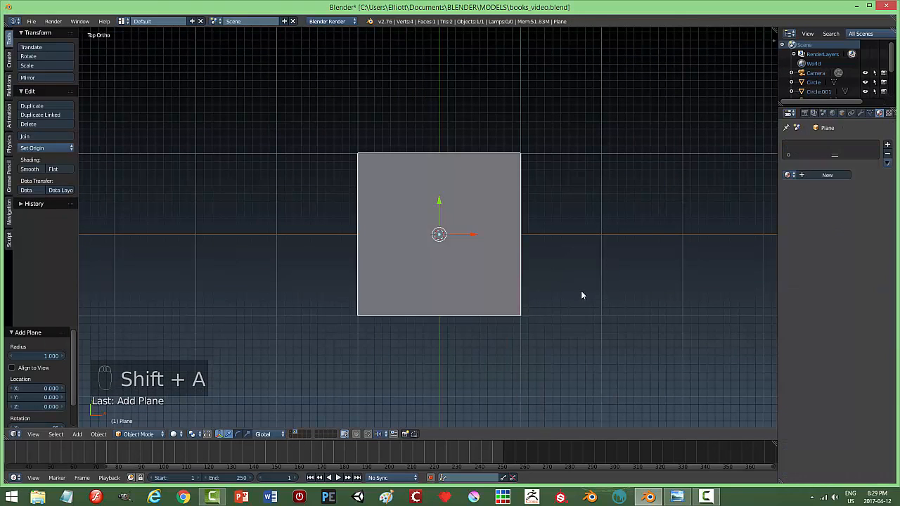
Step: Scale the plane by about 0.854 along Y and about 1.994 along X to form a long rectangle
key(s)
key(y)
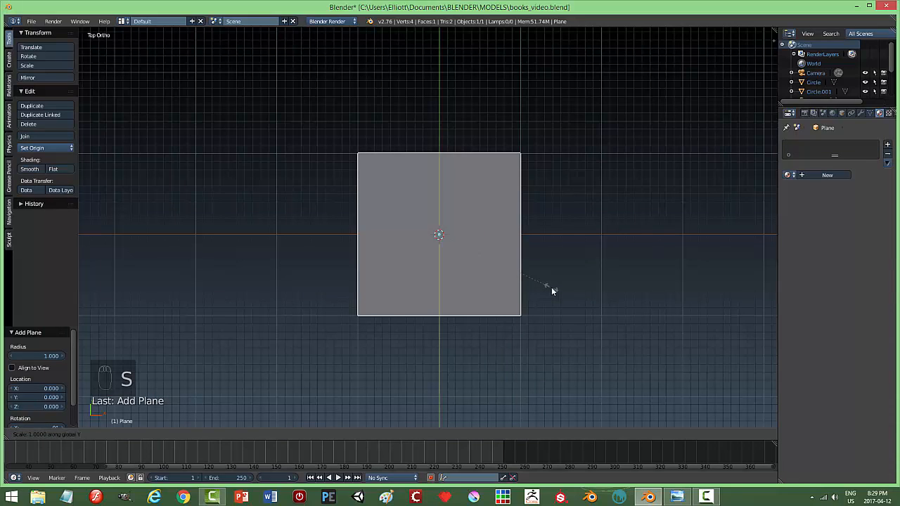
click(534, 281)
key(s)
key(x)
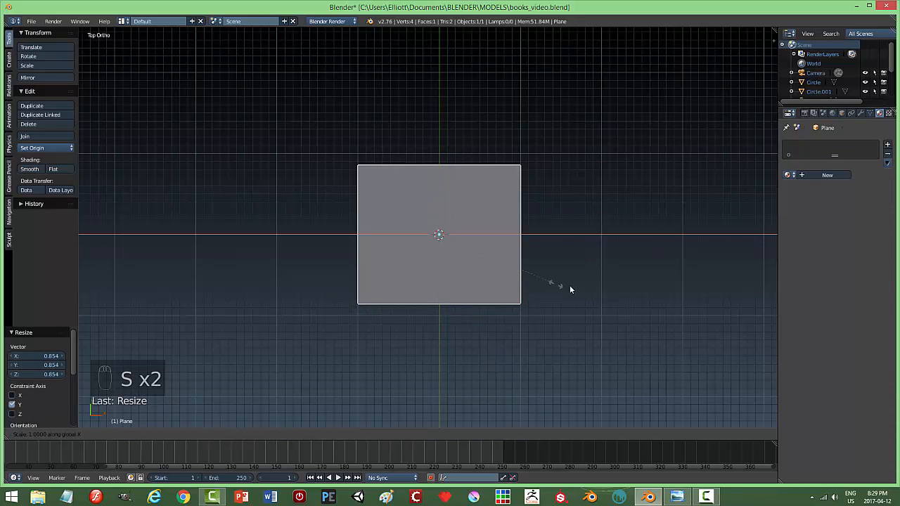
click(684, 297)
middle_drag(510, 356, 515, 290)
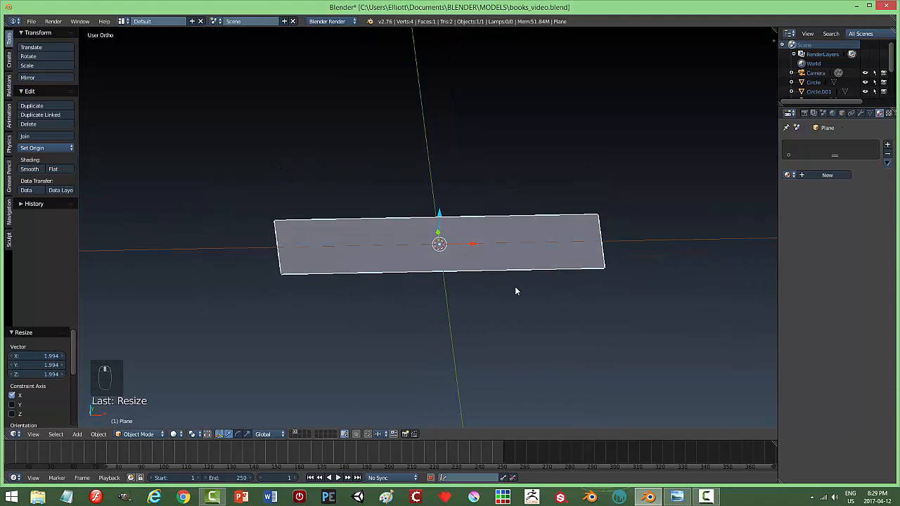
Step: Extrude the plane's face about 0.075 upward along Z into a thin board and deselect everything
key(Tab)
click(500, 325)
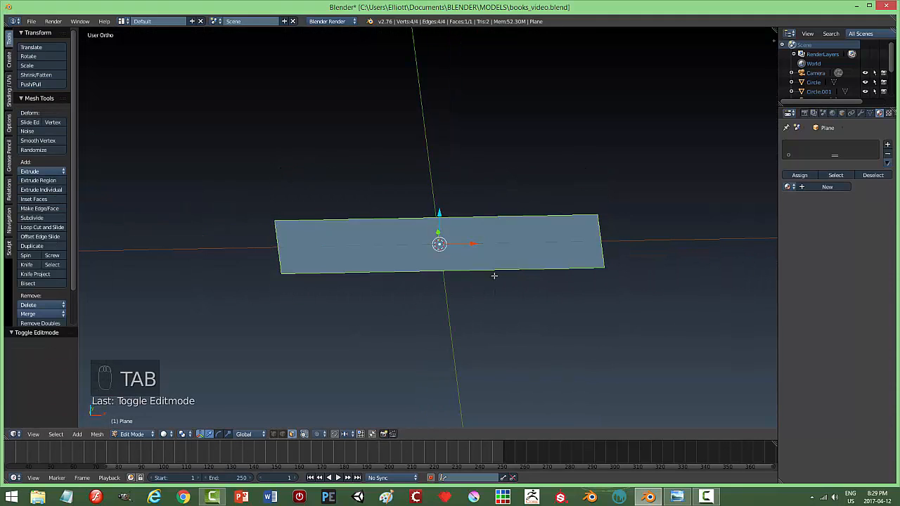
key(e)
right_click(447, 232)
key(e)
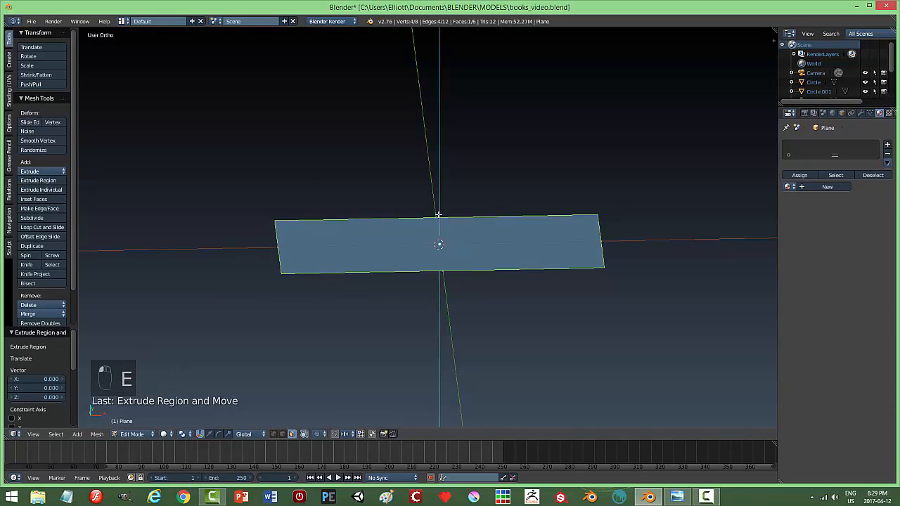
click(440, 209)
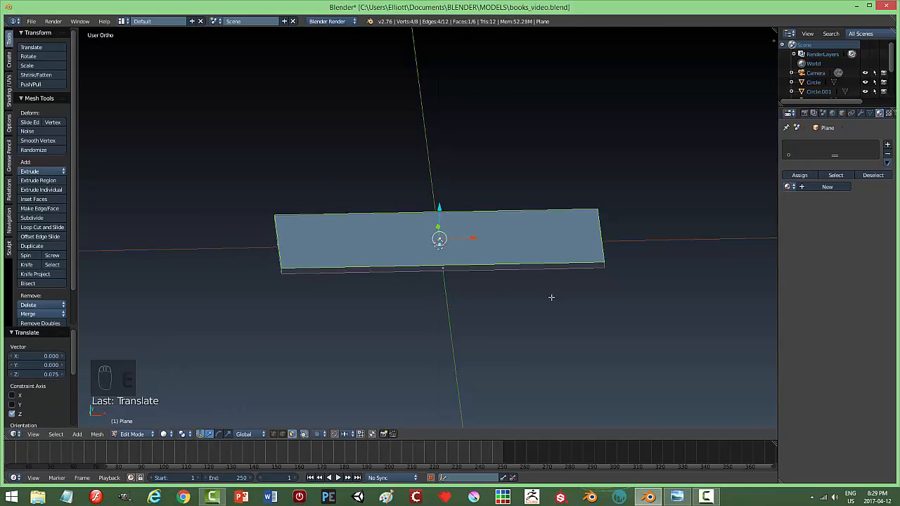
key(a)
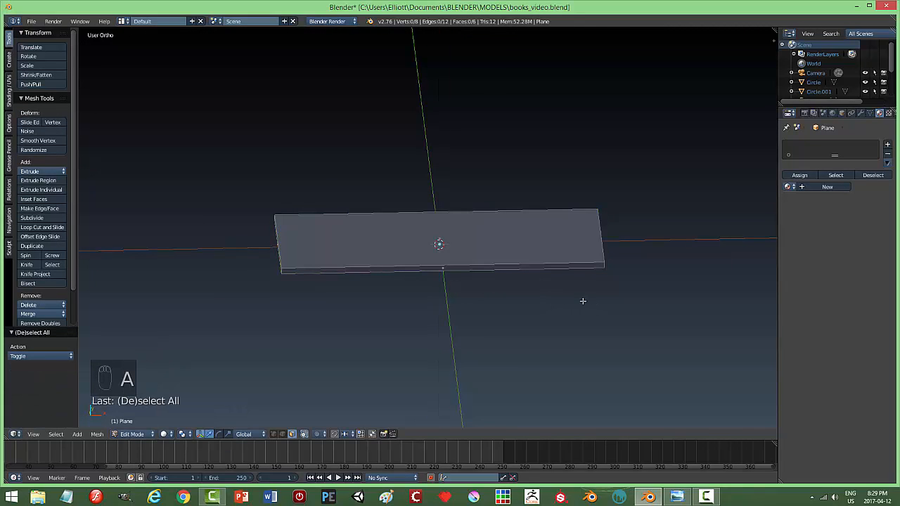
Step: Switch the board's mesh selection mode to edges
key(ctrl+Tab)
click(559, 294)
Step: Try a bevel of about 0.038 with 3 segments on the board's four vertical corner edges, then undo it and deselect everything
middle_drag(673, 306, 570, 306)
right_click(550, 289)
right_click(553, 288)
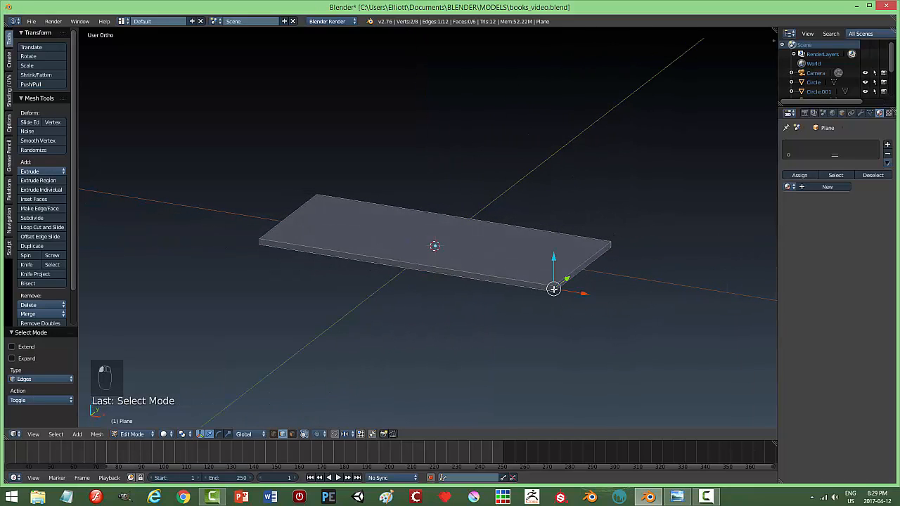
shift+right_click(610, 253)
middle_drag(400, 311, 432, 304)
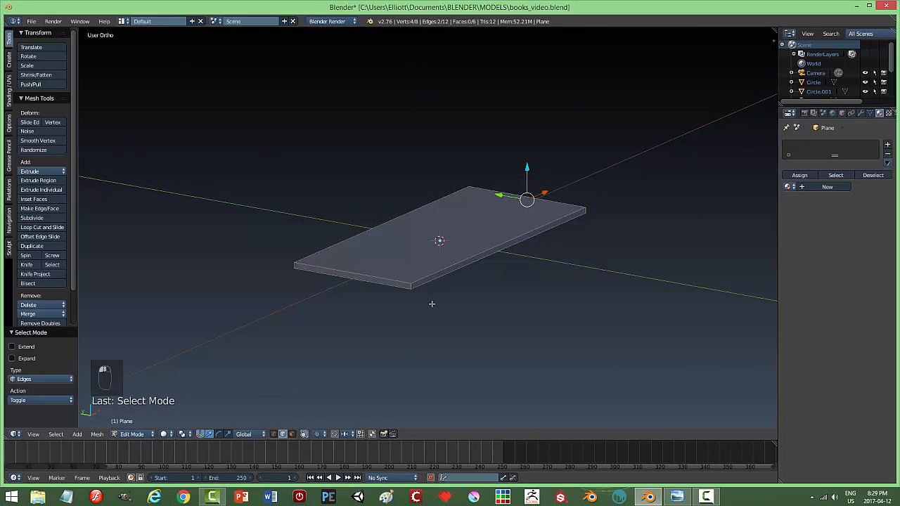
shift+right_click(408, 289)
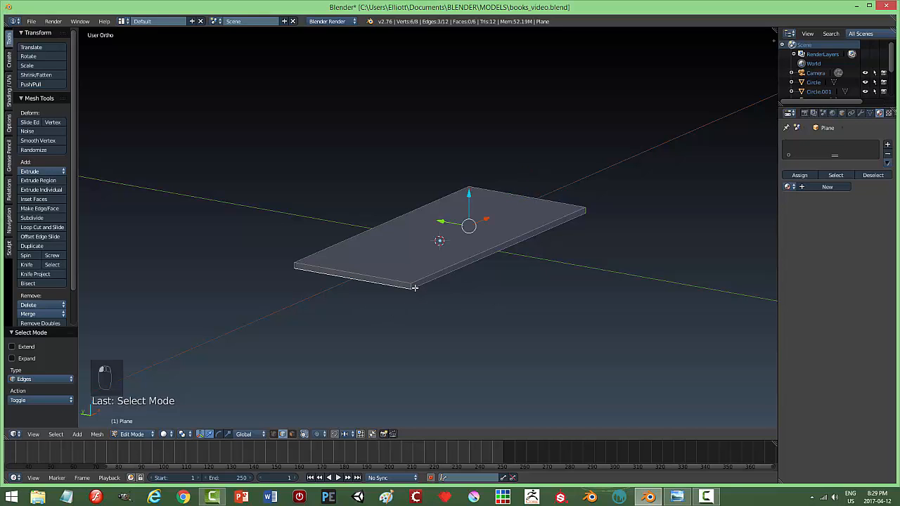
key(ctrl+z)
key(ctrl+z)
shift+right_click(296, 265)
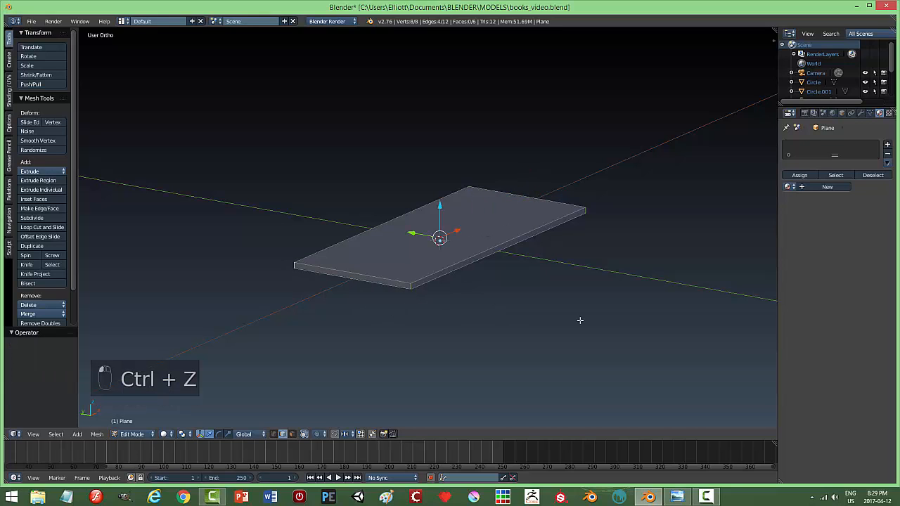
middle_drag(579, 317, 455, 312)
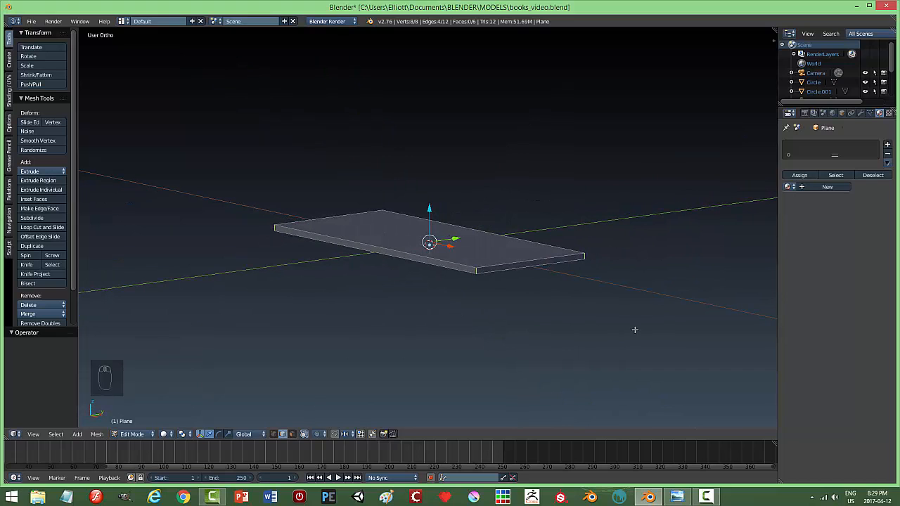
key(ctrl+b)
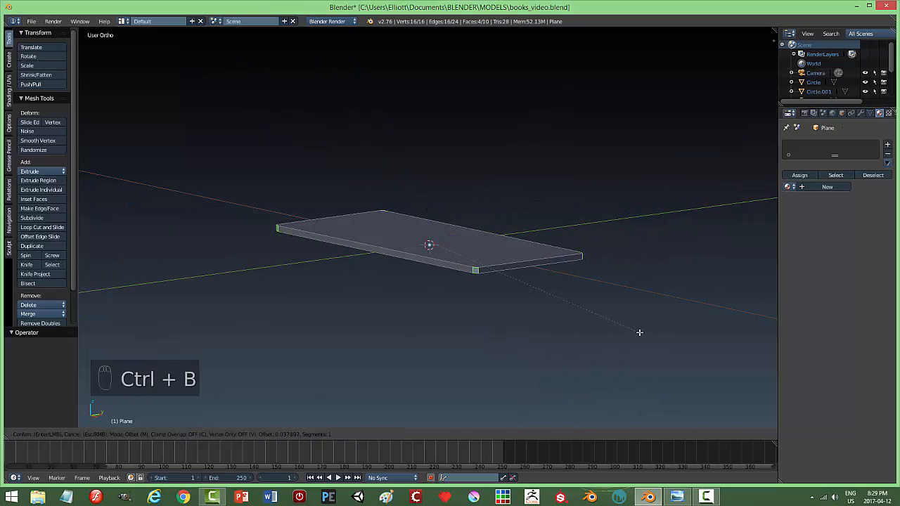
scroll(639, 333, up, 2)
click(640, 332)
middle_drag(639, 331, 633, 359)
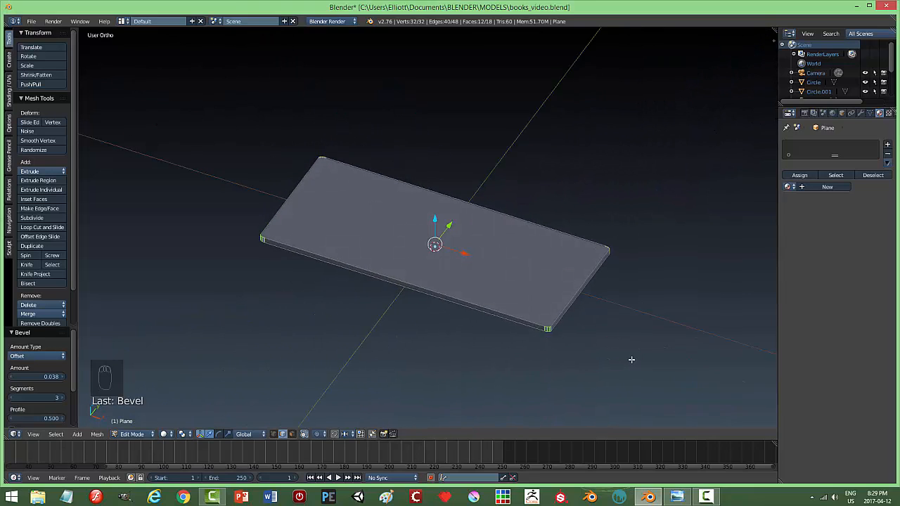
key(ctrl+z)
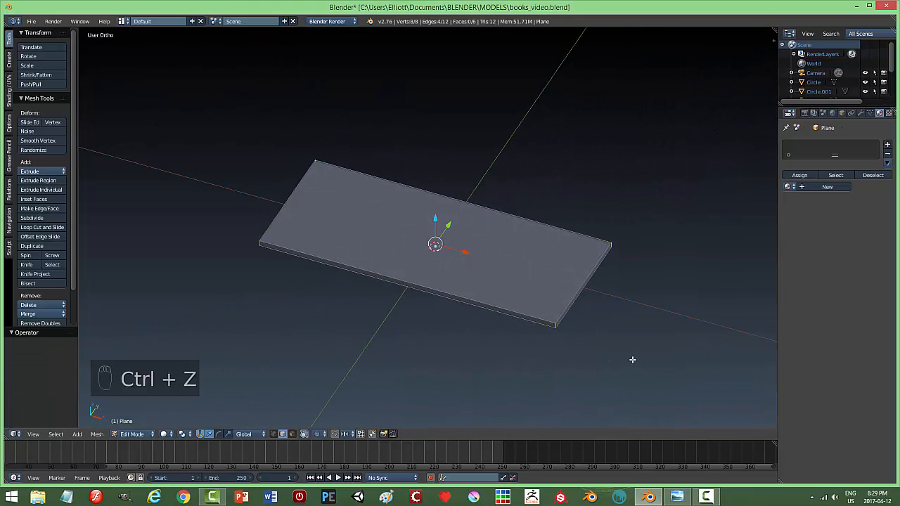
key(a)
Step: Apply the board's scale in Object Mode and return to Edit Mode
key(Tab)
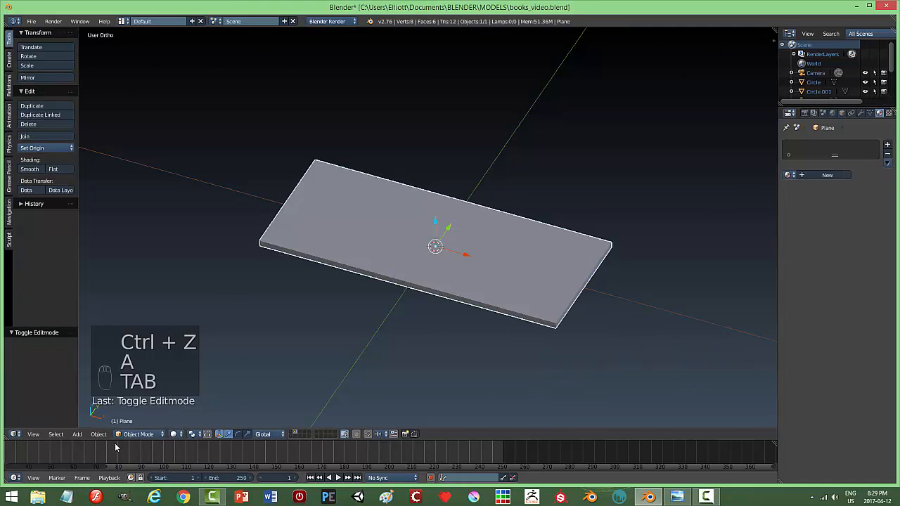
click(99, 434)
mouse_move(168, 362)
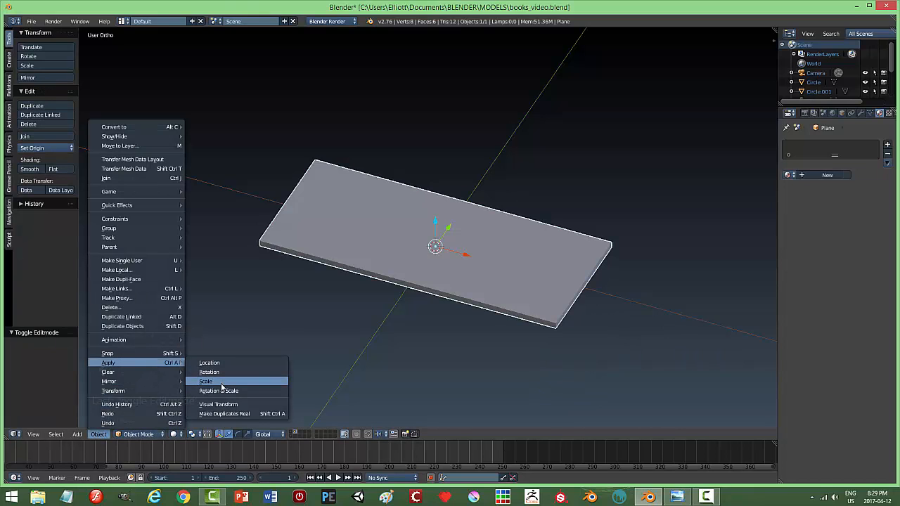
click(221, 386)
key(Tab)
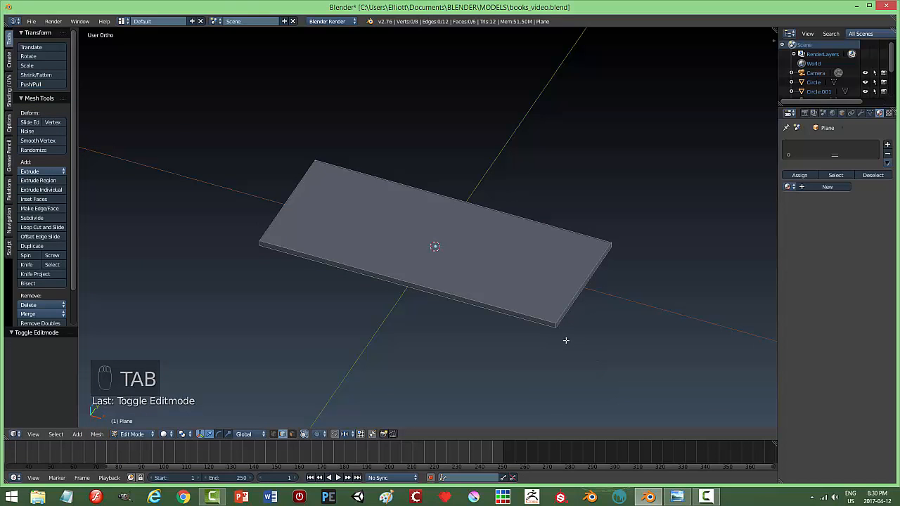
Step: Bevel the board's four vertical corner edges by about 0.051 with 3 segments
right_click(556, 328)
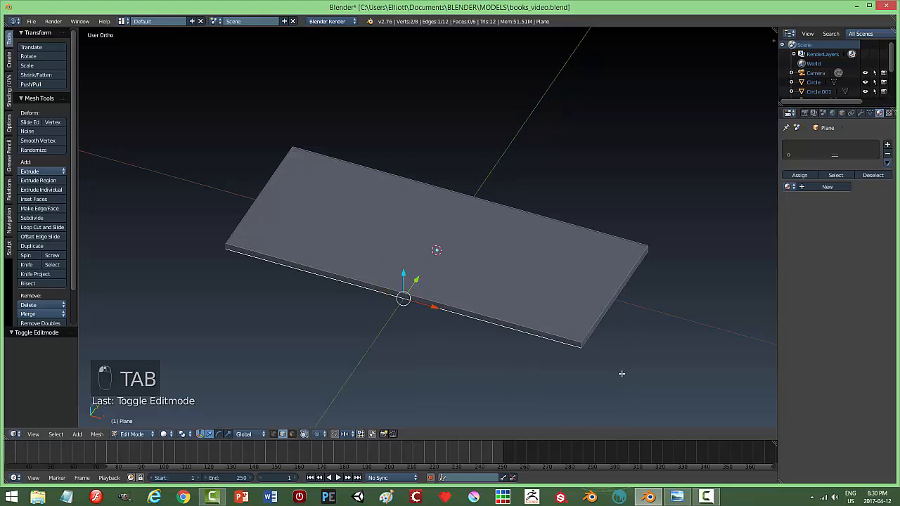
middle_drag(623, 373, 583, 342)
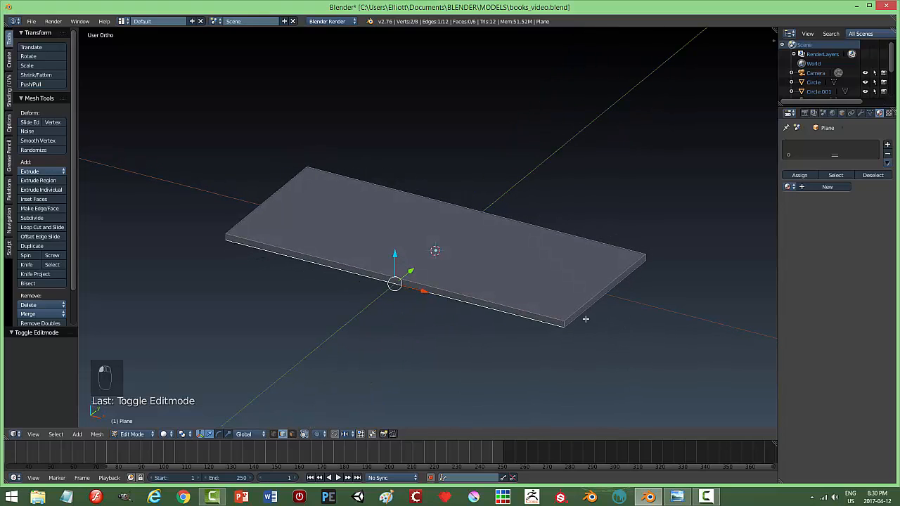
right_click(564, 324)
key(shift+less)
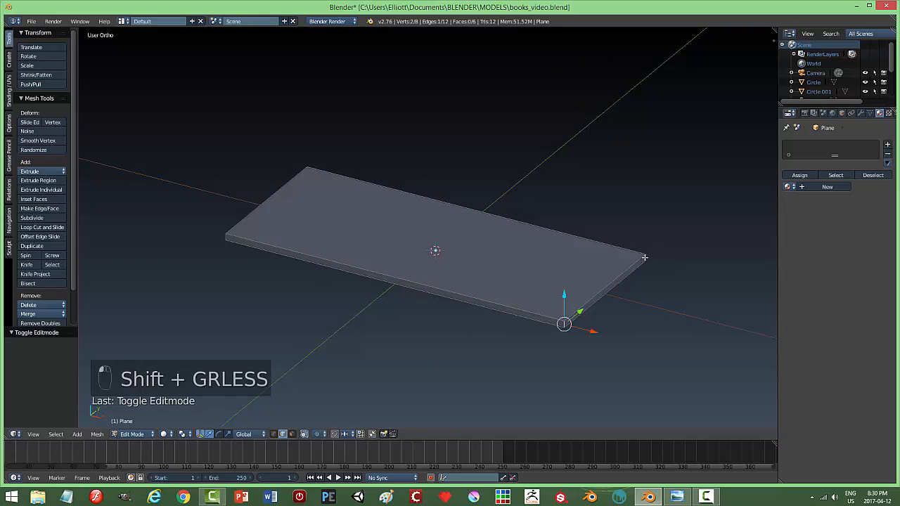
shift+right_click(645, 258)
middle_drag(446, 317, 462, 302)
shift+right_click(411, 287)
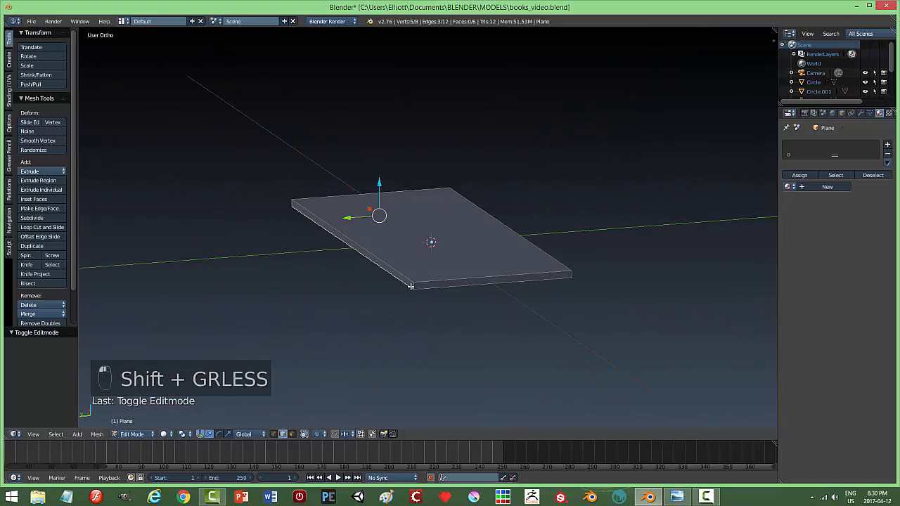
key(ctrl+z)
shift+click(416, 286)
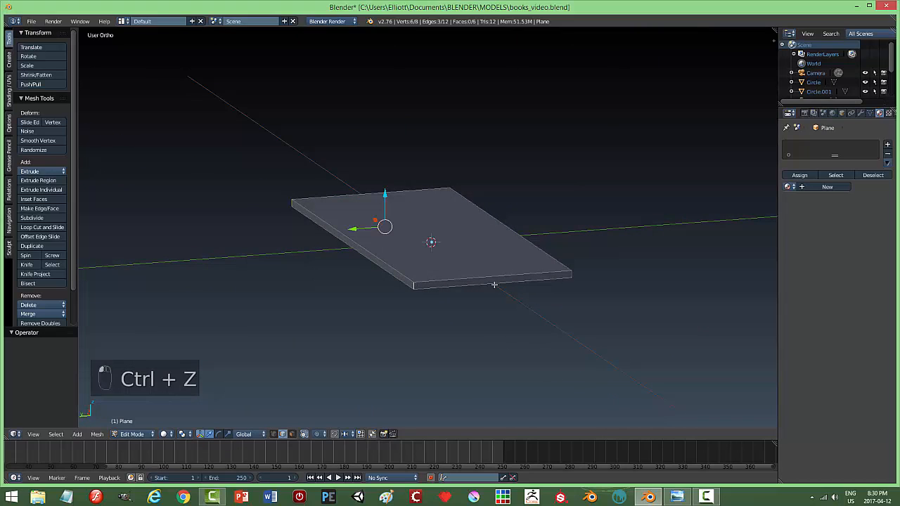
shift+right_click(571, 274)
key(ctrl+b)
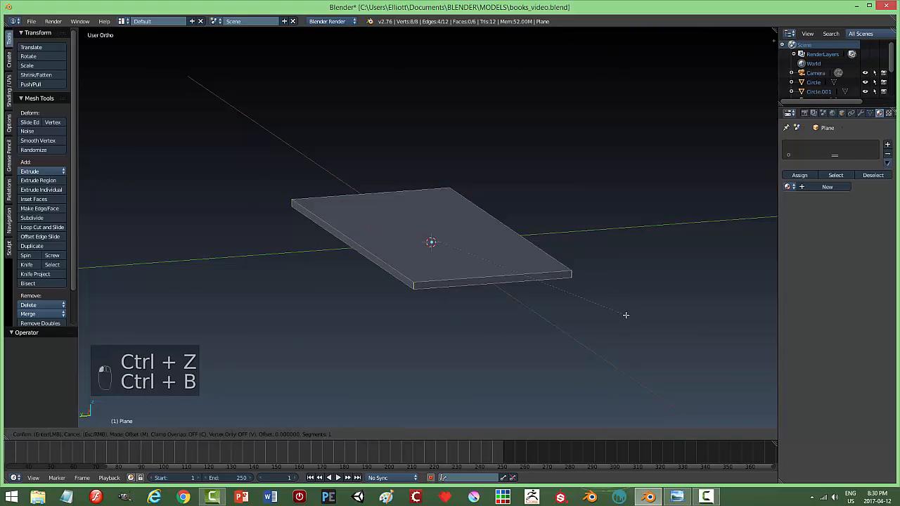
scroll(636, 323, up, 2)
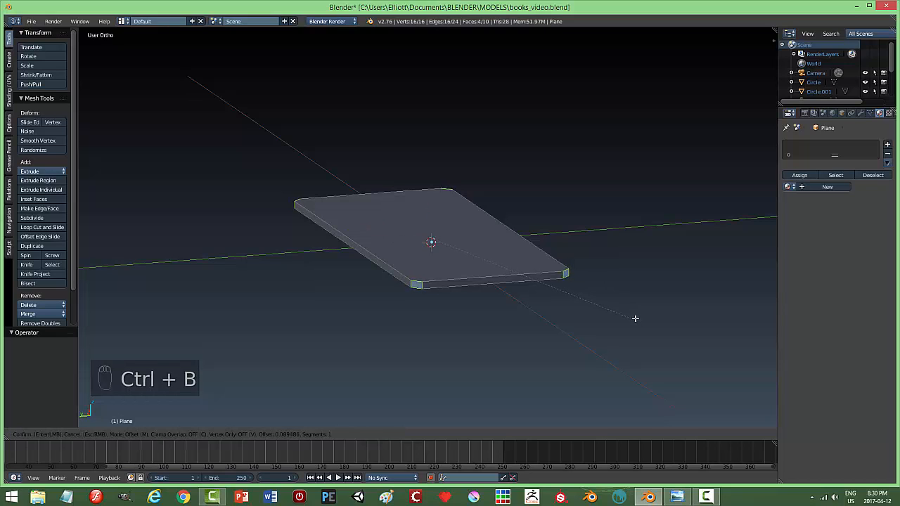
click(634, 317)
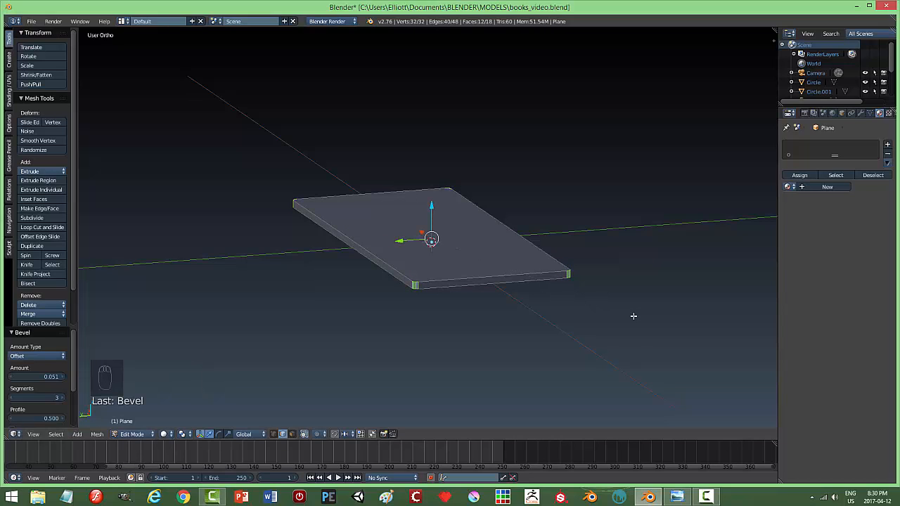
Step: Bevel the board's upper and lower outline edges by about 0.007 with 2 segments and return to Object Mode
key(a)
key(a)
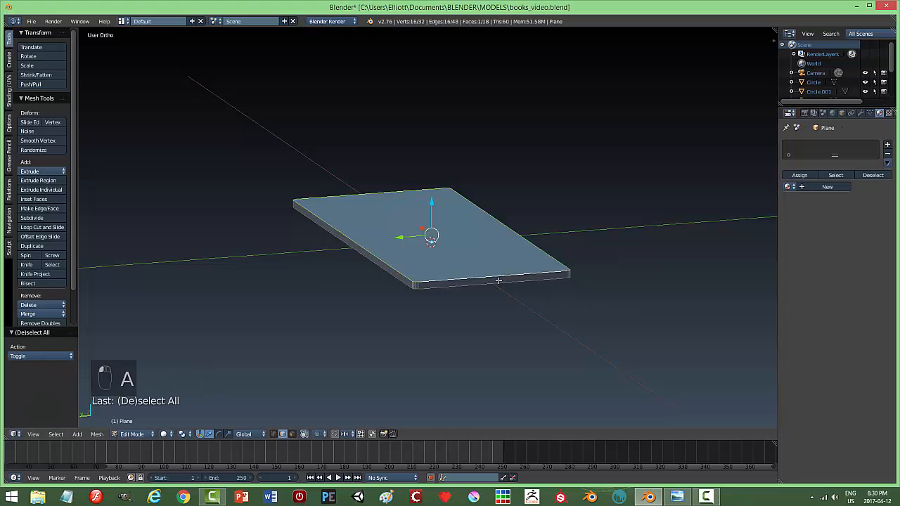
key(ctrl+b)
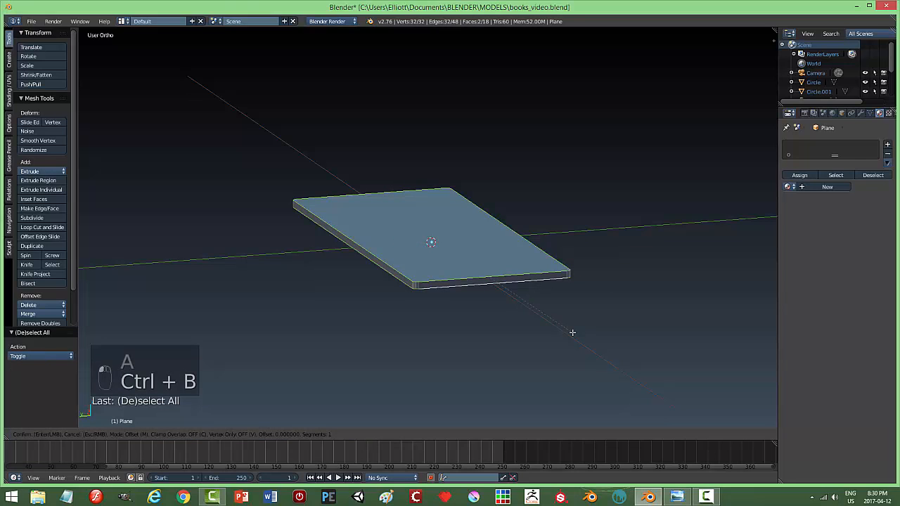
click(573, 335)
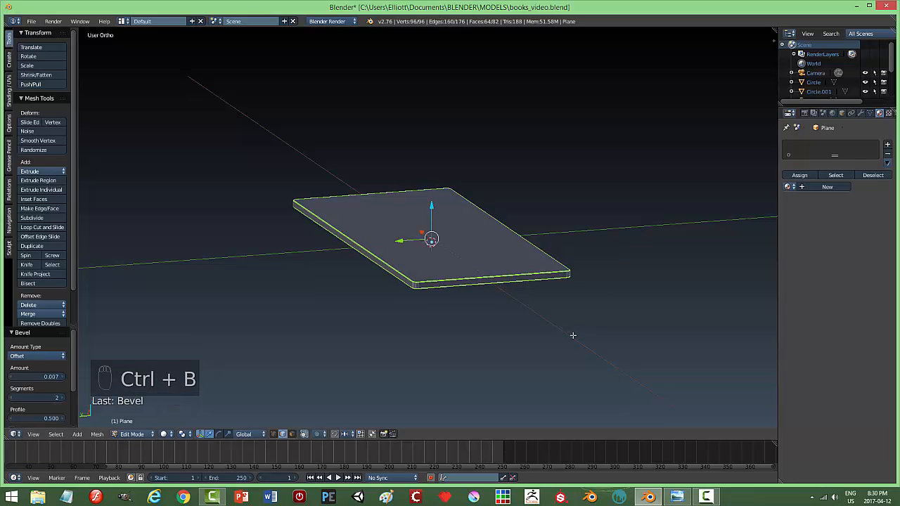
key(a)
key(Tab)
Step: Duplicate the board and rotate the copy 90° about the Y axis to stand it upright
click(556, 342)
middle_drag(555, 342, 470, 343)
middle_drag(586, 271, 410, 321)
middle_drag(491, 331, 563, 328)
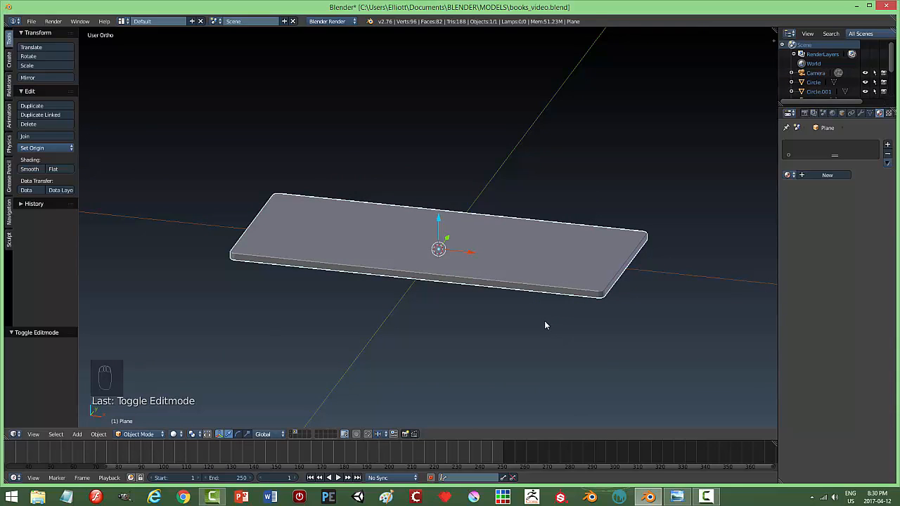
key(shift+d)
key(r)
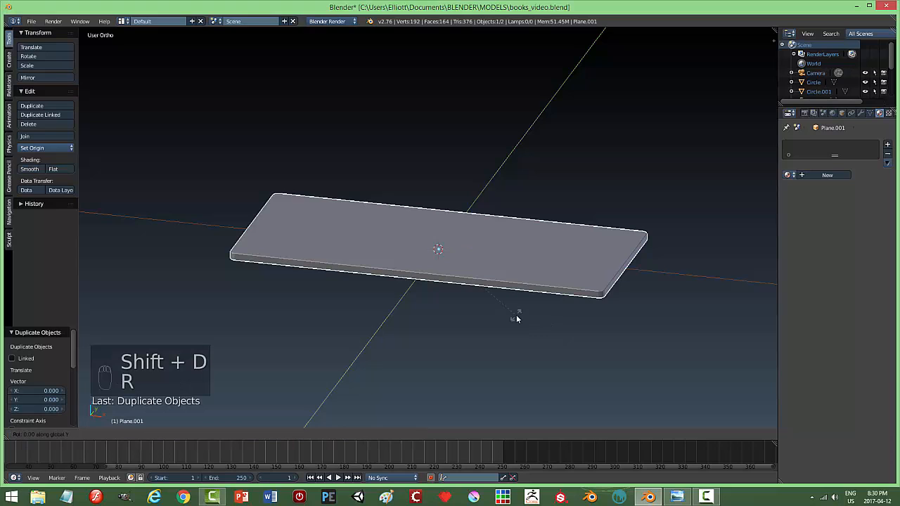
key(y)
key(9)
key(0)
key(Return)
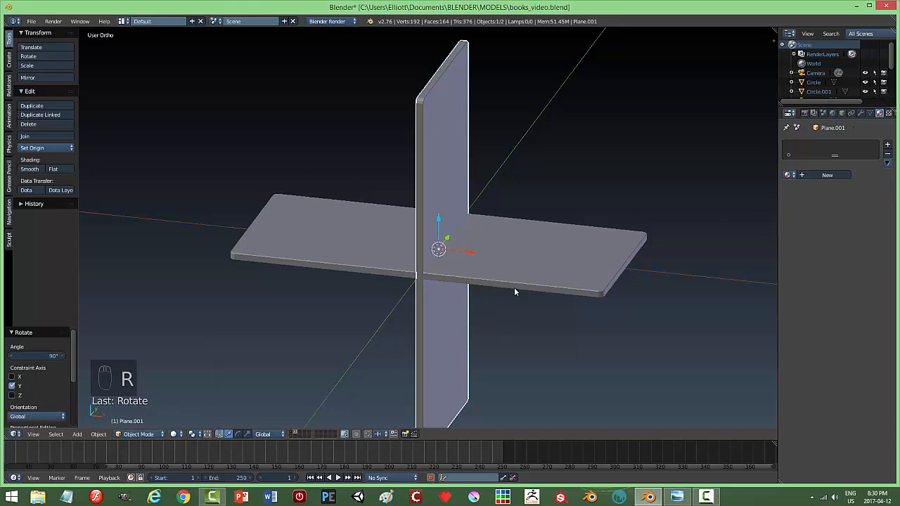
Step: Move the upright board about 2.023 up along Z and about 1.735 along X to one end of the base
scroll(472, 285, down, 3)
key(g)
key(z)
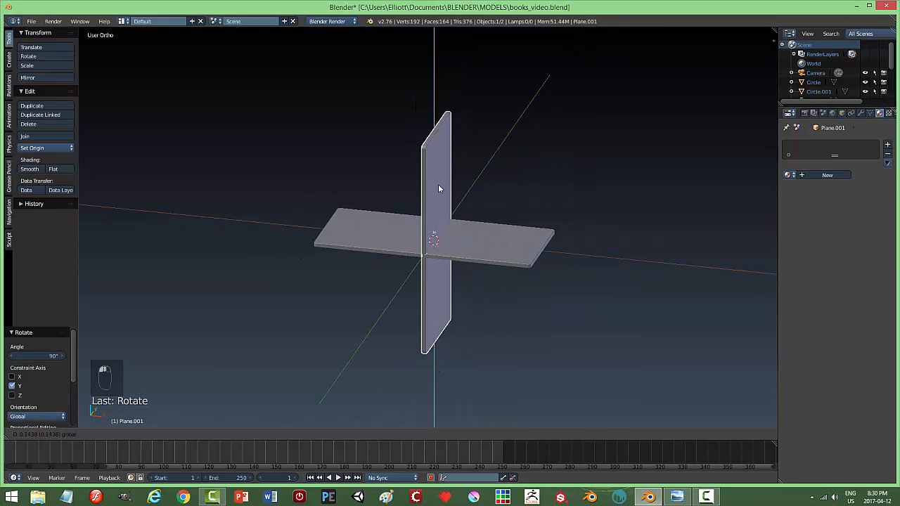
click(444, 109)
key(g)
key(x)
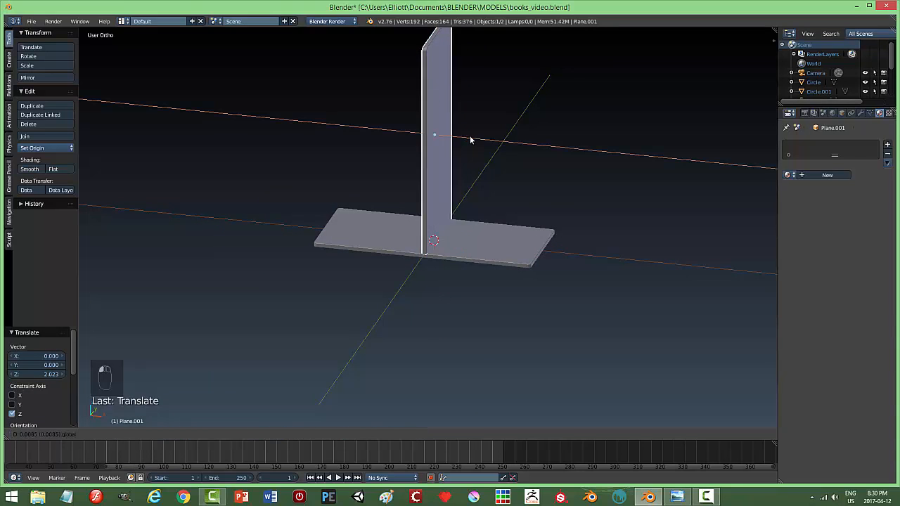
click(559, 160)
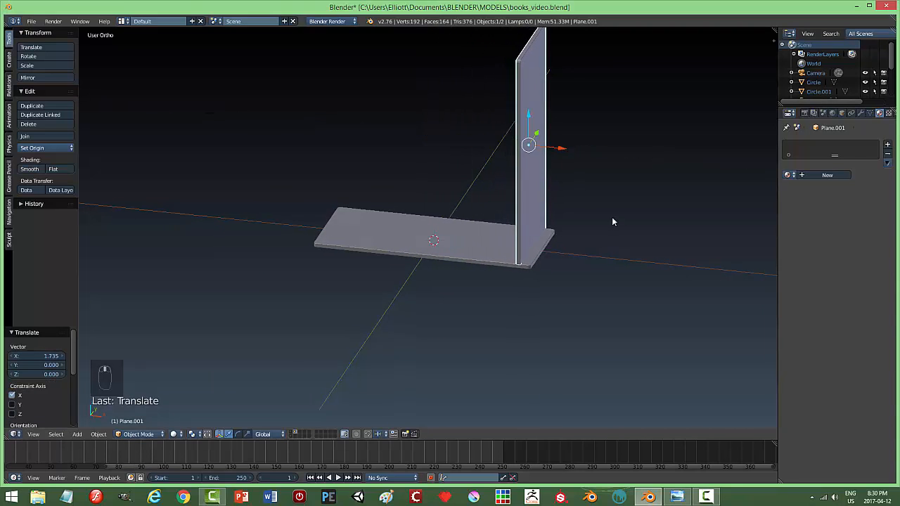
Step: Scale the upright side board to about 0.873 along Y and shift it about 0.013 along X
middle_drag(612, 218, 544, 215)
key(s)
key(y)
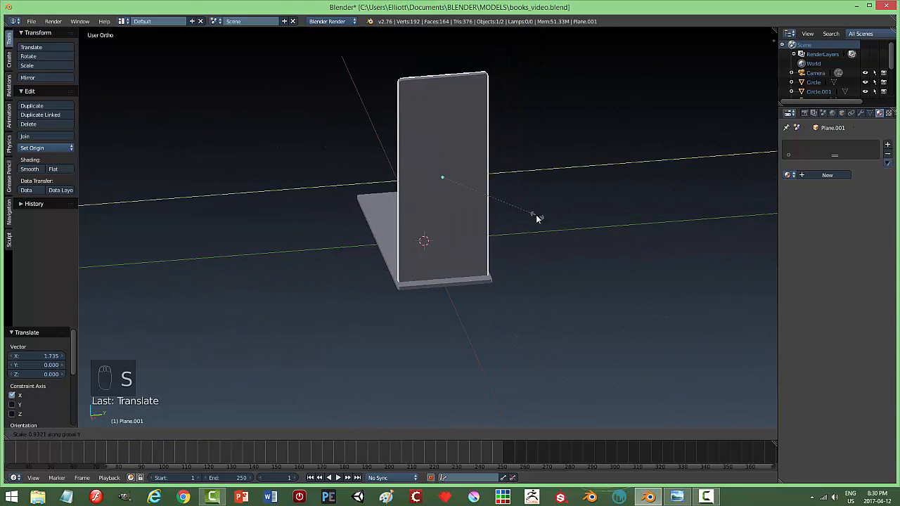
click(530, 214)
key(g)
key(x)
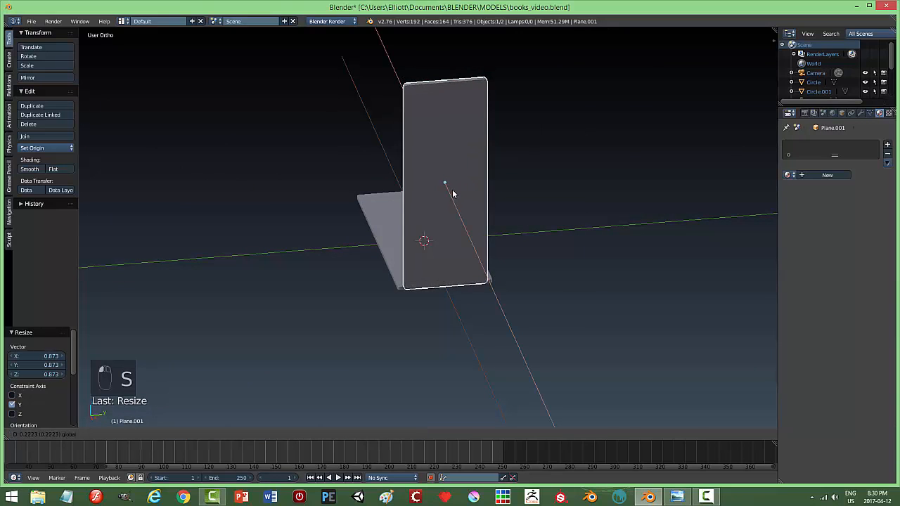
click(452, 190)
Step: Place a duplicate of the upright side board about -3.630 along X and shift the original about 0.042 along X
middle_drag(452, 190, 534, 255)
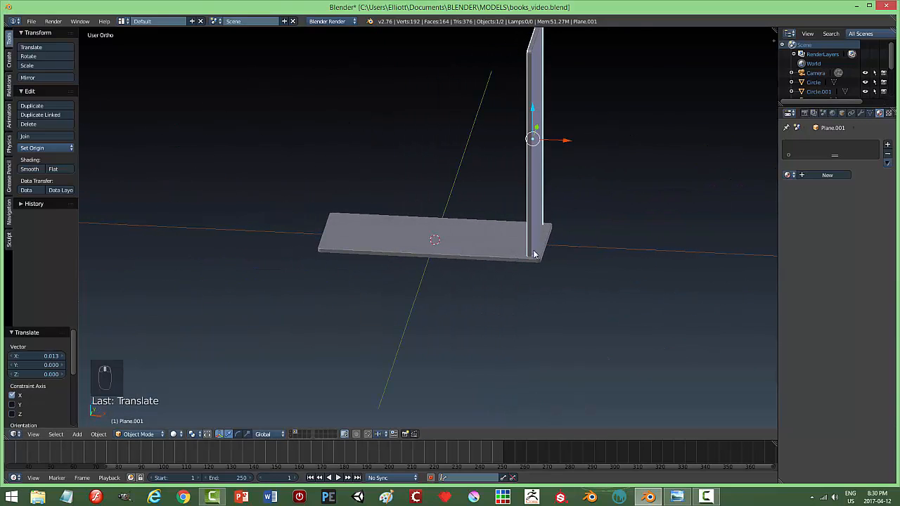
key(shift+d)
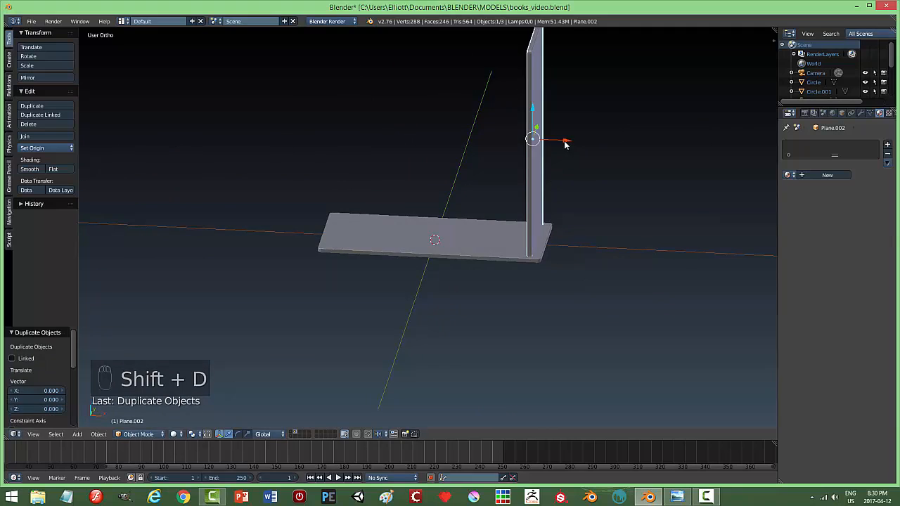
key(x)
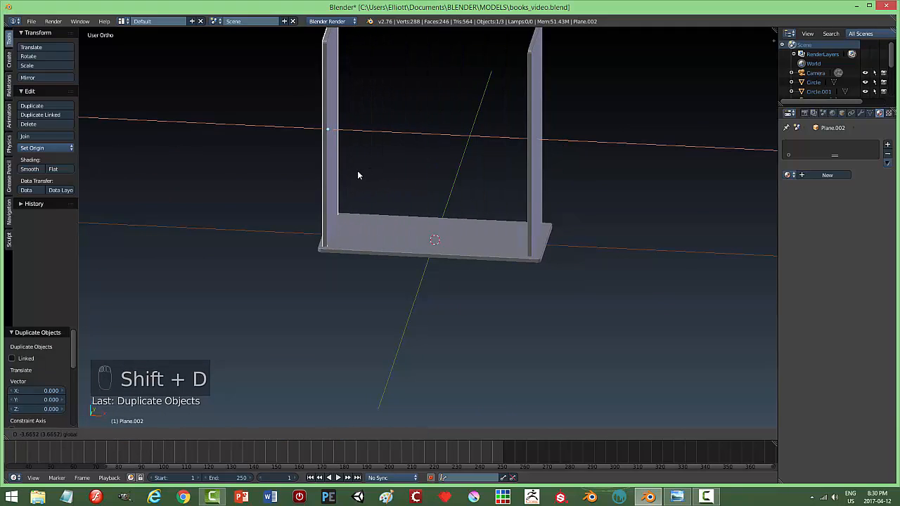
click(357, 172)
right_click(533, 188)
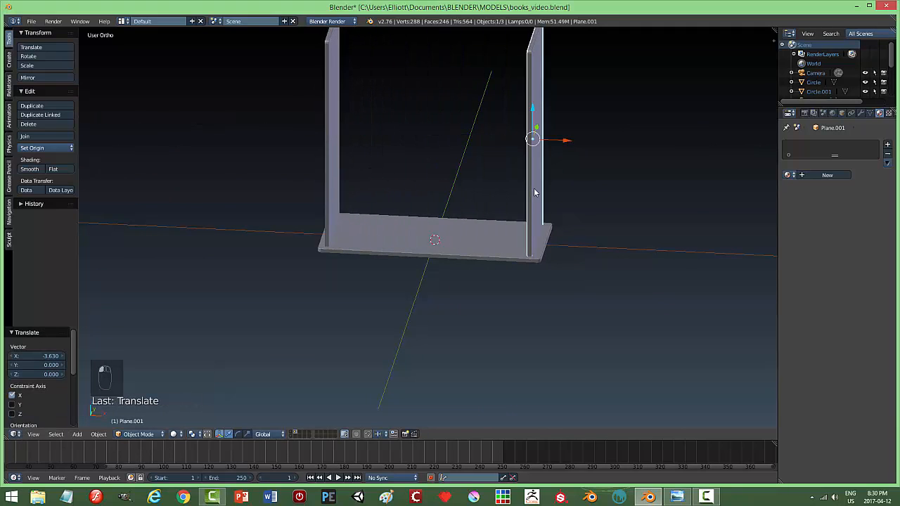
drag(566, 142, 569, 143)
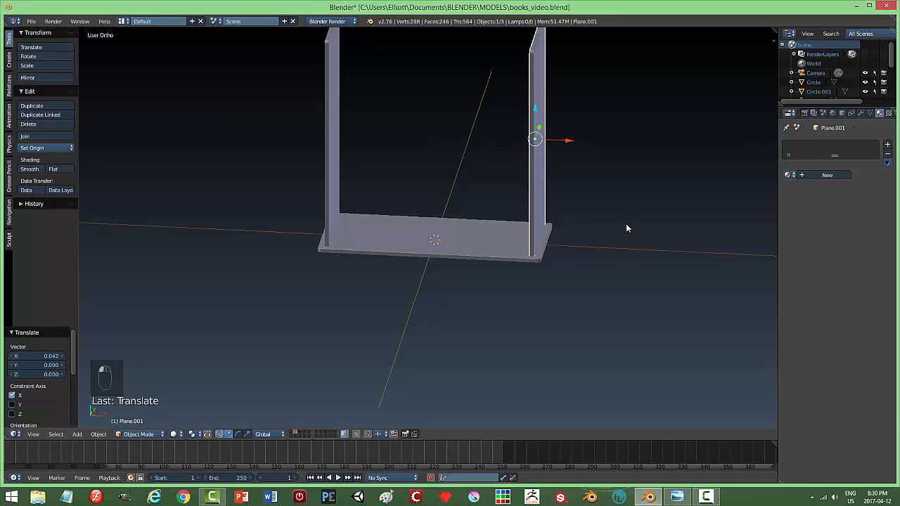
Step: Turn on Matcap viewport shading with the dark grey matcap and enable Ambient Occlusion
key(a)
middle_drag(618, 264, 663, 243)
key(n)
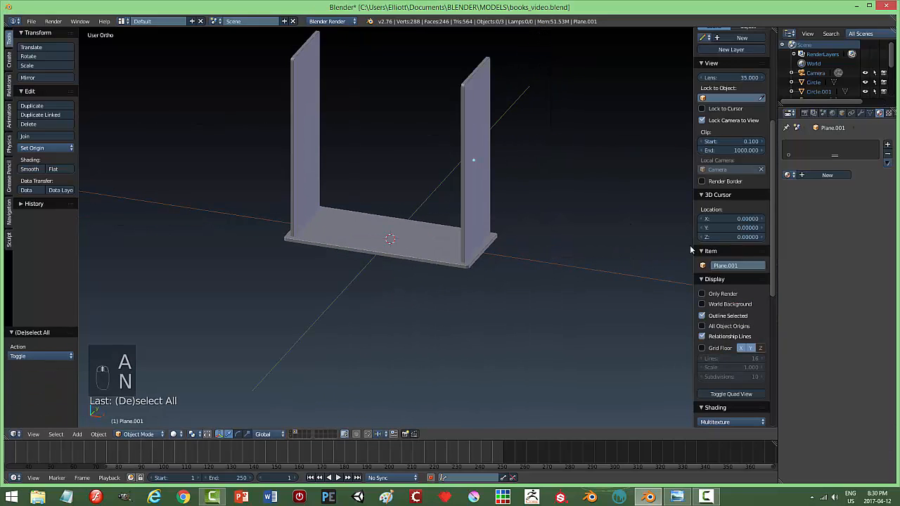
drag(773, 245, 782, 327)
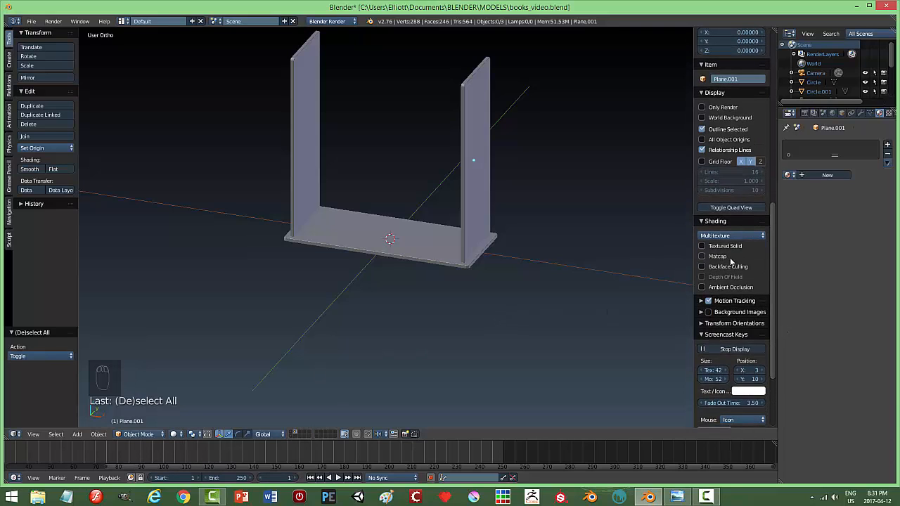
click(701, 257)
click(725, 345)
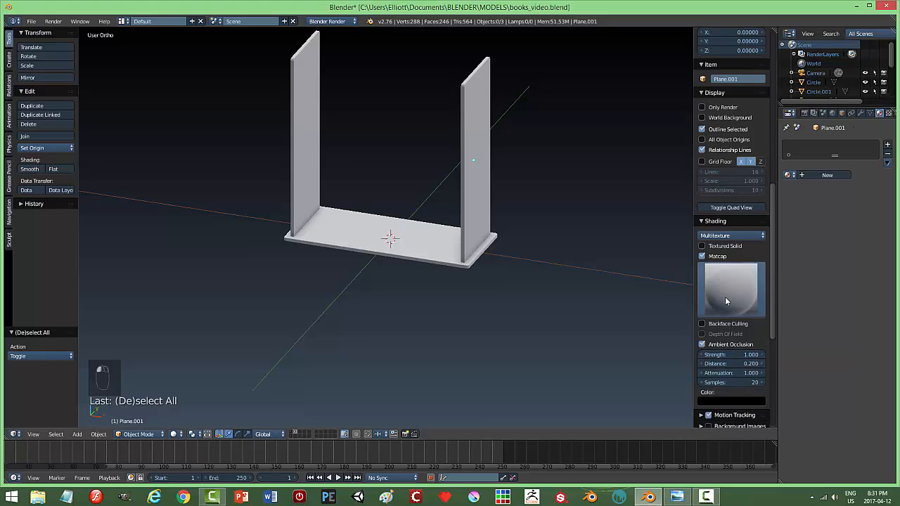
click(735, 299)
click(731, 438)
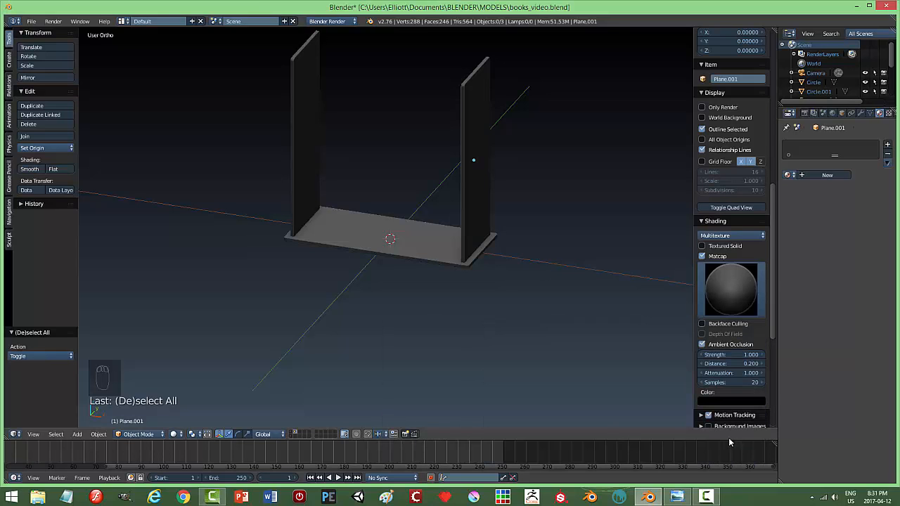
key(n)
Step: Duplicate one upright side board and rotate the copy 90° about the Y axis to lay it flat as a shelf
middle_drag(476, 260, 521, 284)
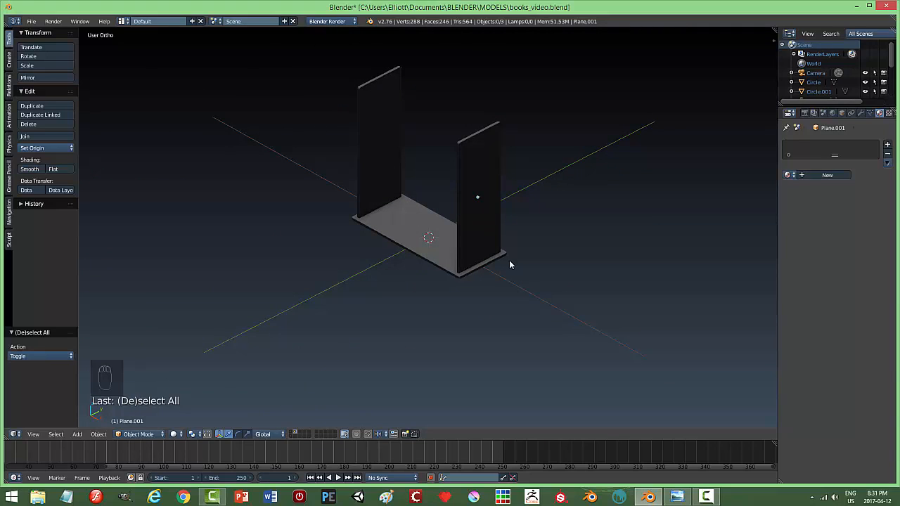
middle_drag(493, 268, 478, 228)
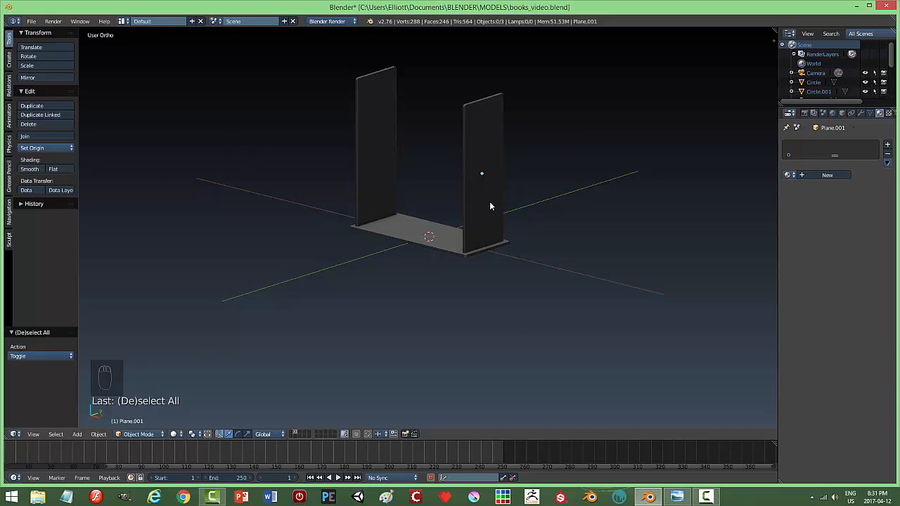
right_click(488, 198)
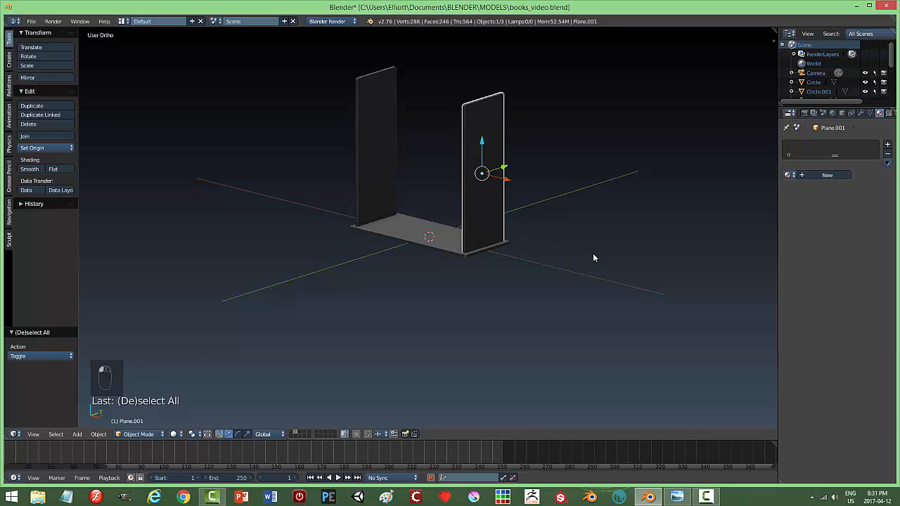
key(shift+d)
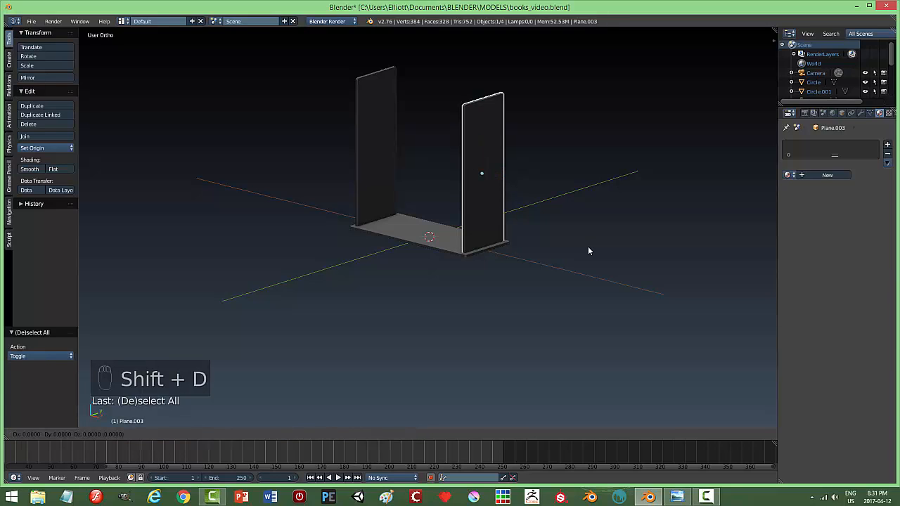
text(ry90)
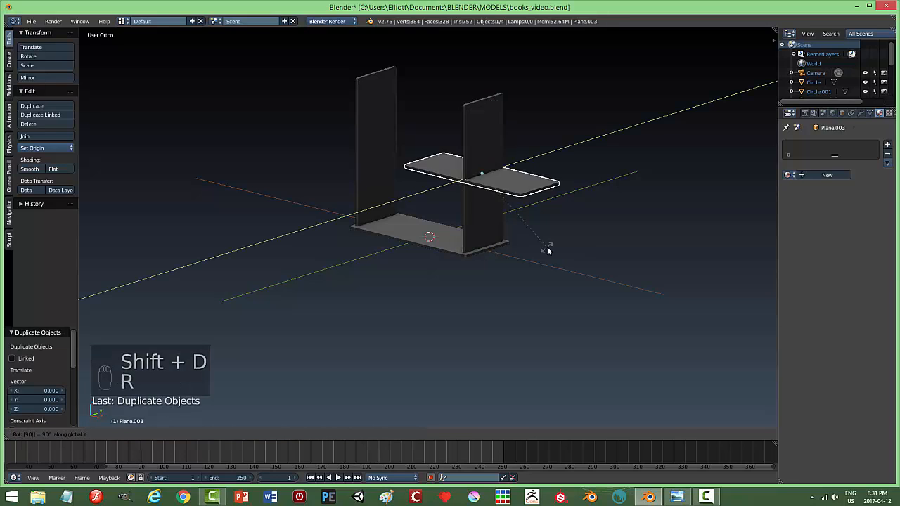
key(Return)
Step: Move the flat shelf copy about -1.773 along X between the sides and about -0.524 along Z
middle_drag(492, 214, 530, 191)
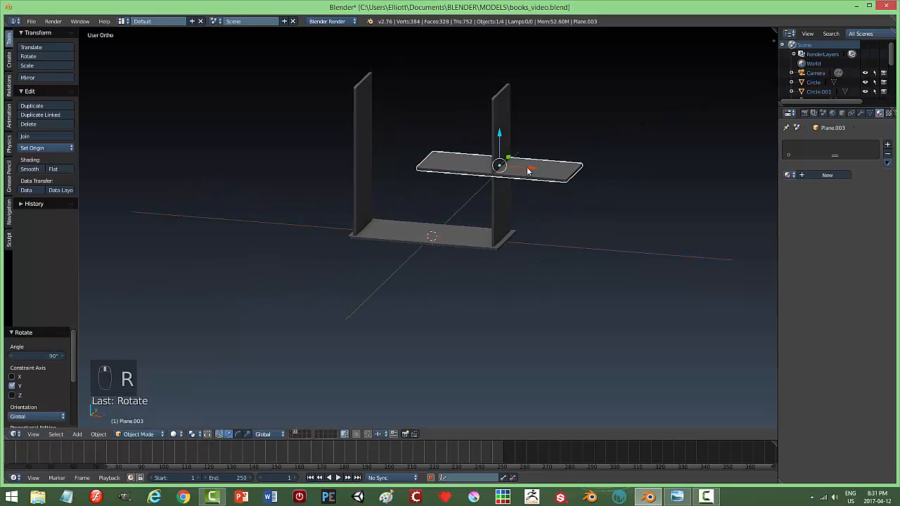
drag(529, 171, 459, 172)
key(KP_1)
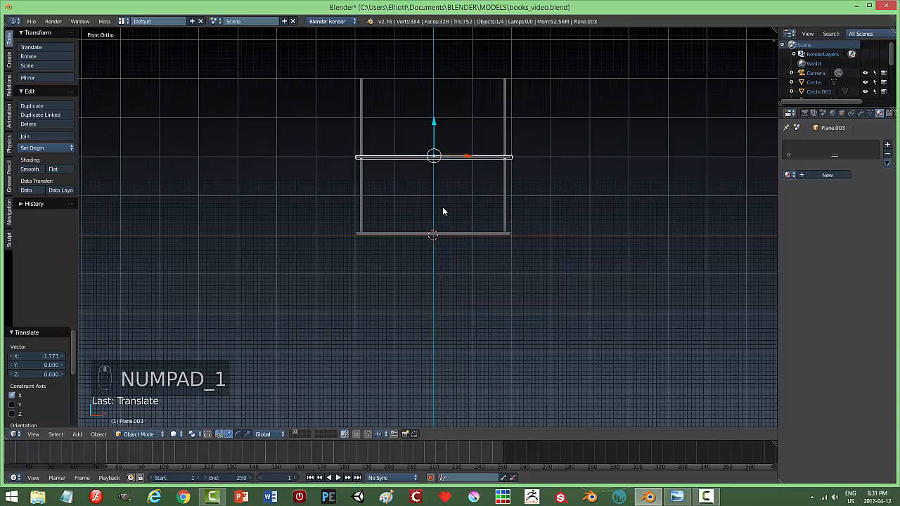
scroll(442, 211, up, 2)
drag(436, 92, 432, 123)
middle_drag(445, 133, 561, 230)
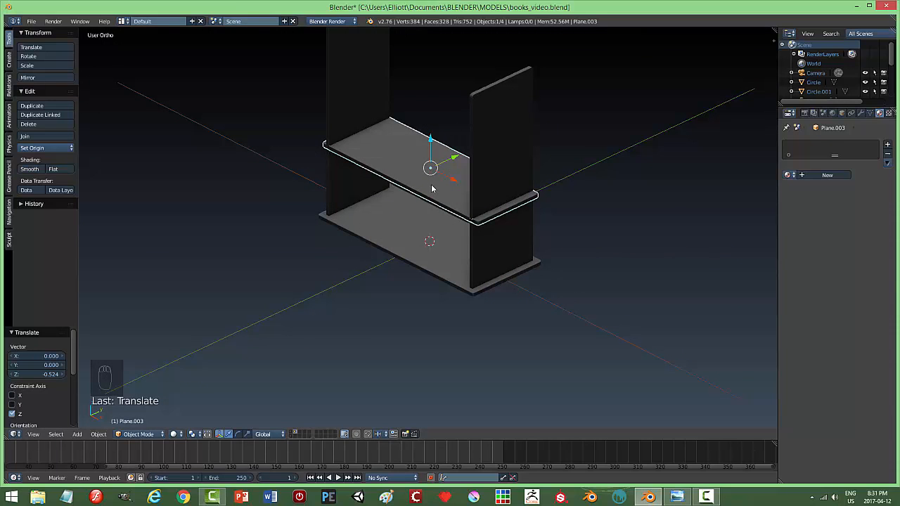
Step: Select both upright side boards and hide them
middle_drag(405, 168, 488, 227)
right_click(478, 251)
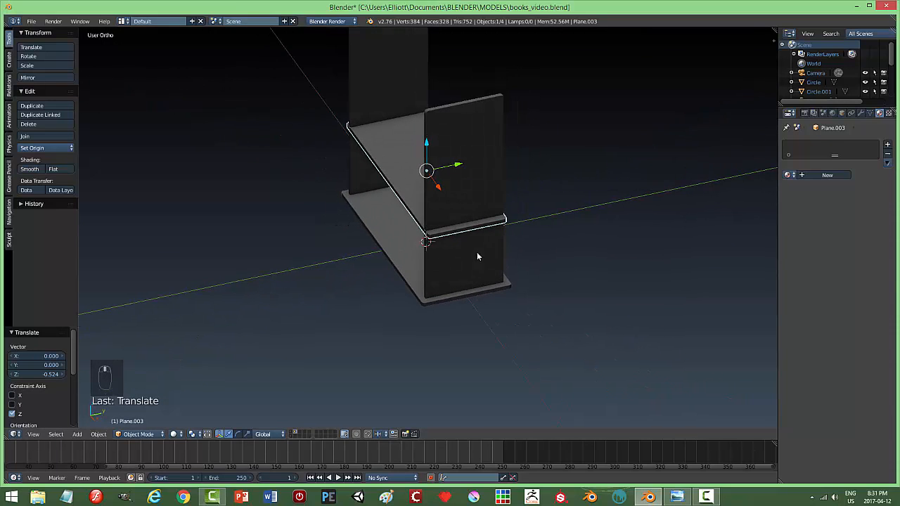
middle_drag(479, 258, 488, 151)
shift+right_click(353, 70)
key(h)
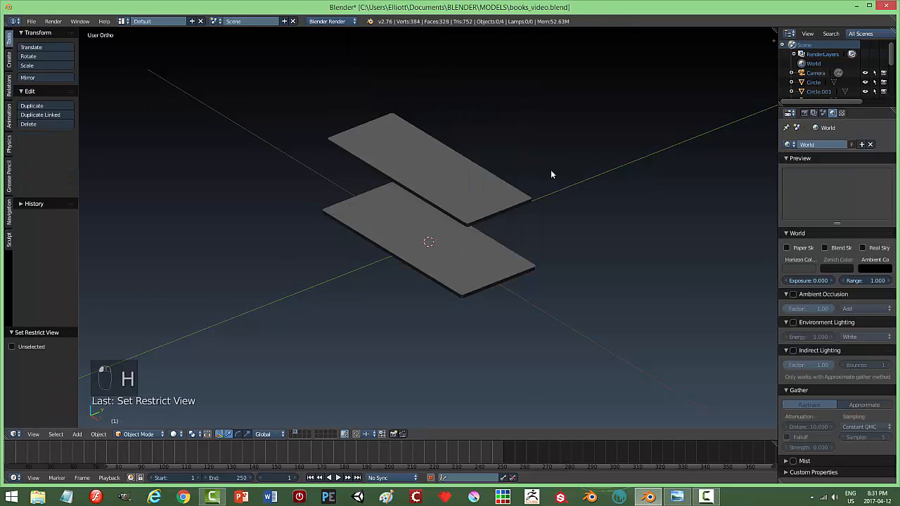
Step: Enter Edit Mode on the upper shelf board and try to add a loop cut across it
middle_drag(553, 173, 486, 226)
right_click(460, 191)
key(Tab)
key(ctrl+r)
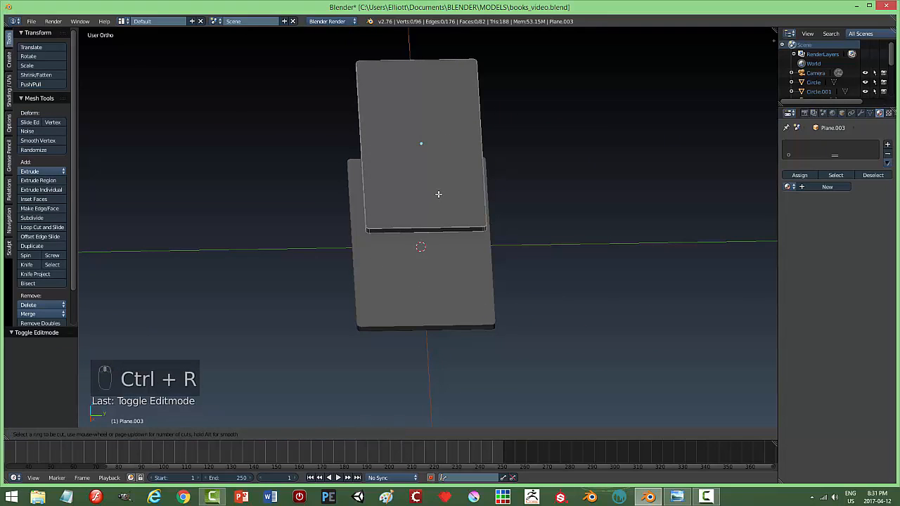
key(Escape)
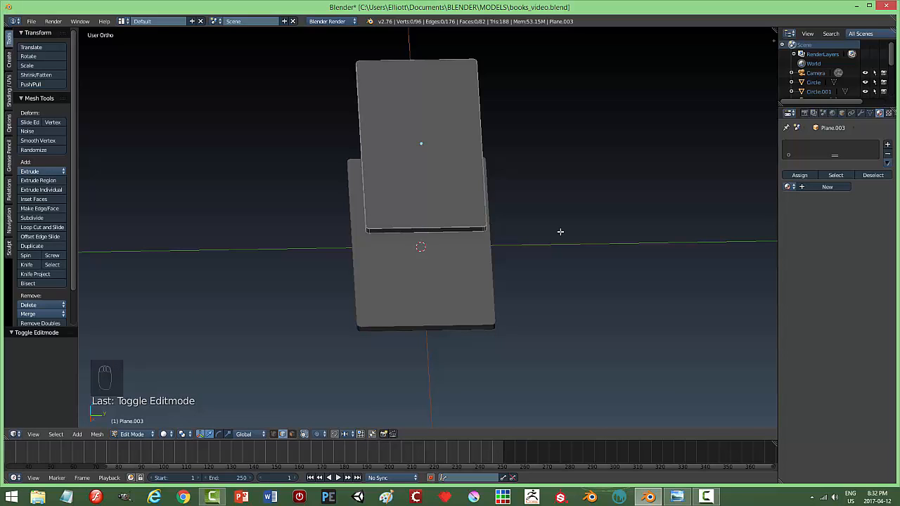
Step: Box-select the vertices at the +X end of the shelf in top wireframe view, using vertex selection, and deselect them
key(KP_7)
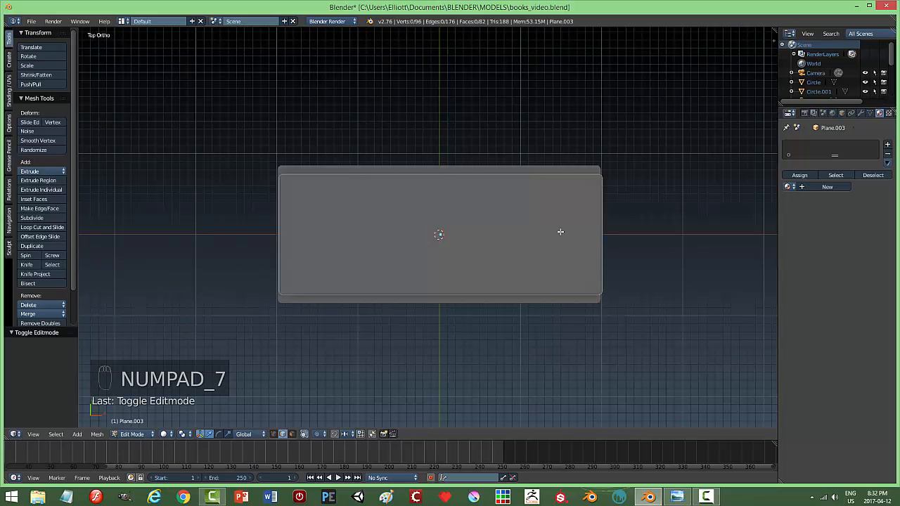
key(z)
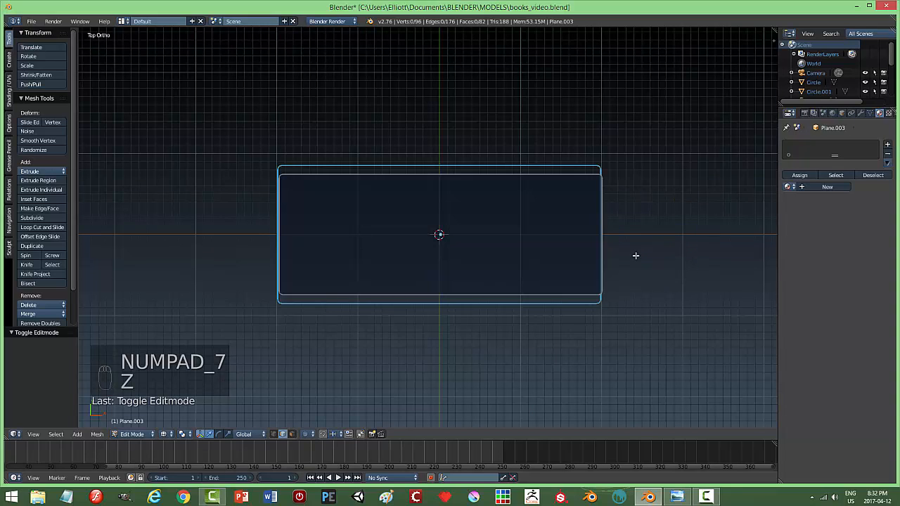
key(ctrl+Tab)
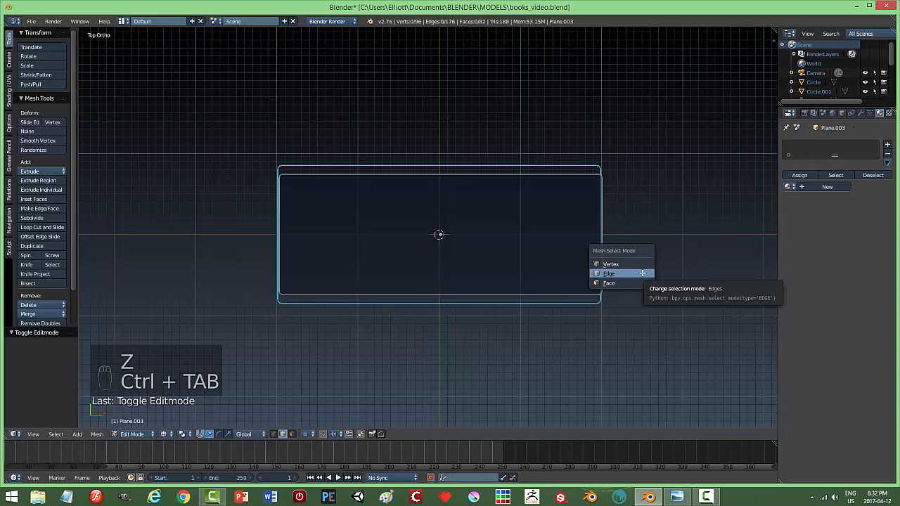
click(637, 262)
key(b)
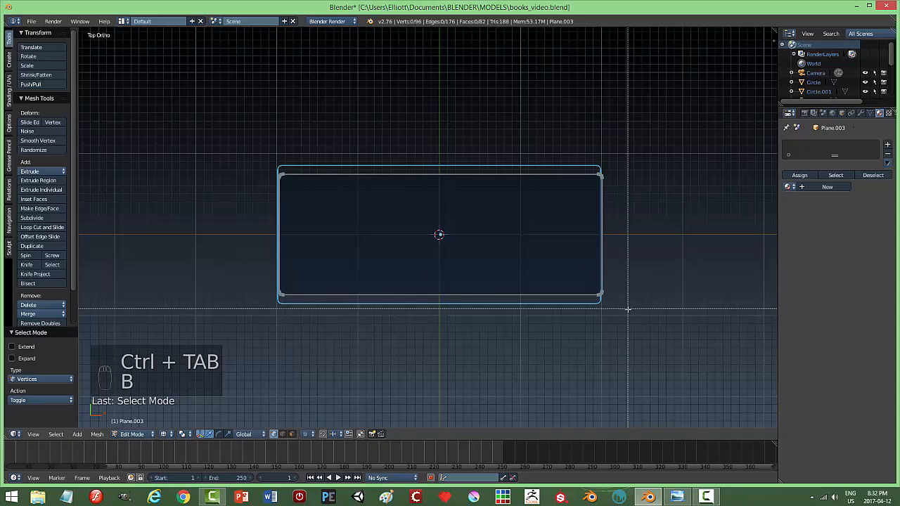
drag(630, 325, 591, 150)
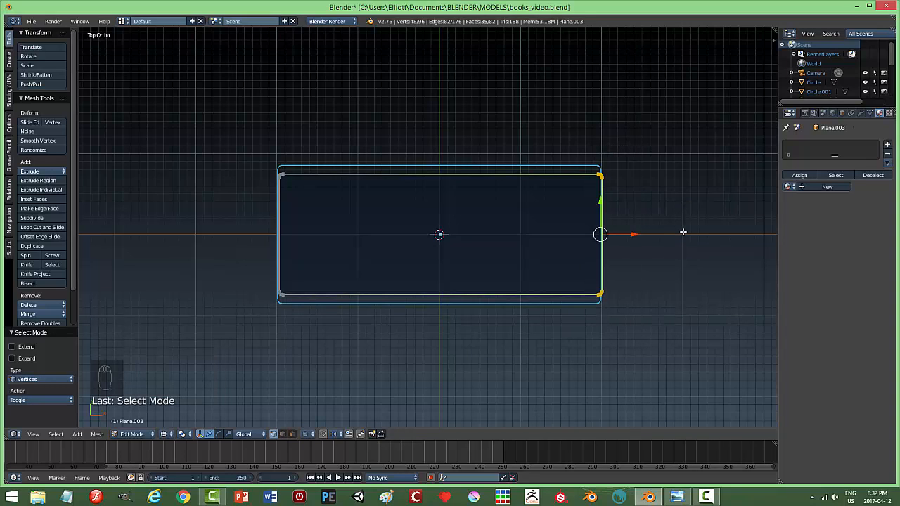
key(a)
Step: Toggle all layers, return the shelf to Object Mode, and show only the bookshelf's layer
key(grave)
key(Tab)
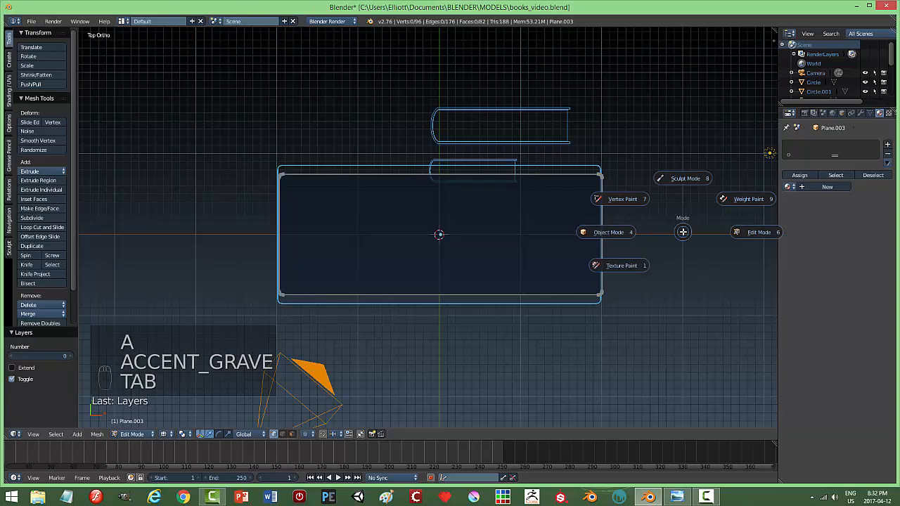
click(601, 237)
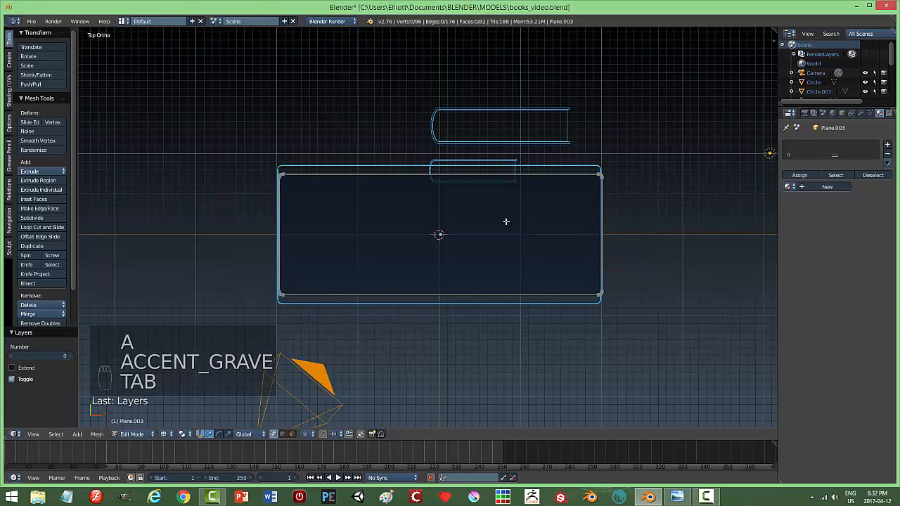
key(Tab)
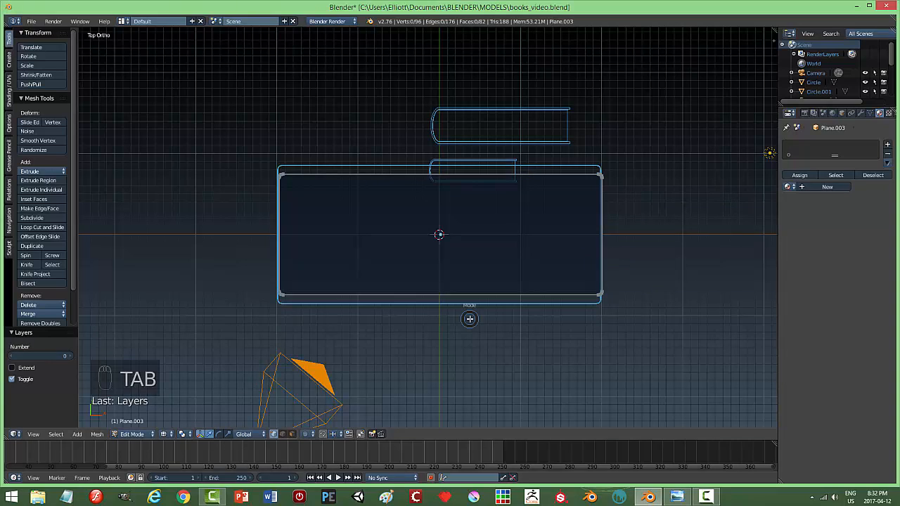
click(394, 319)
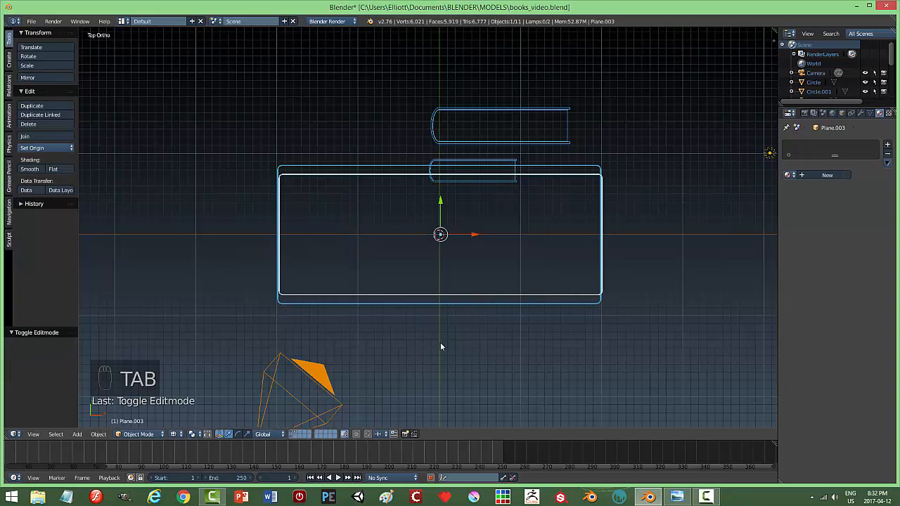
click(297, 434)
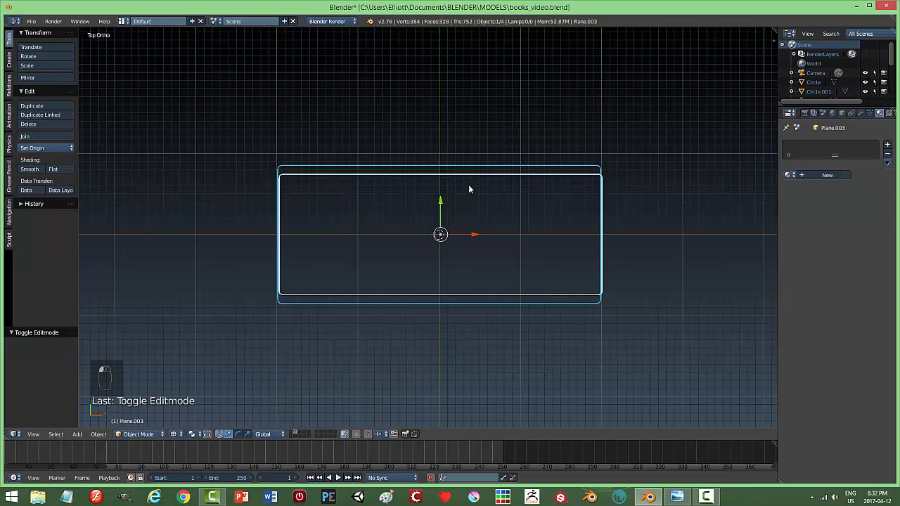
Step: Try another loop cut on the shelf in Edit Mode, then go back to Object Mode with solid shading
key(Tab)
click(548, 186)
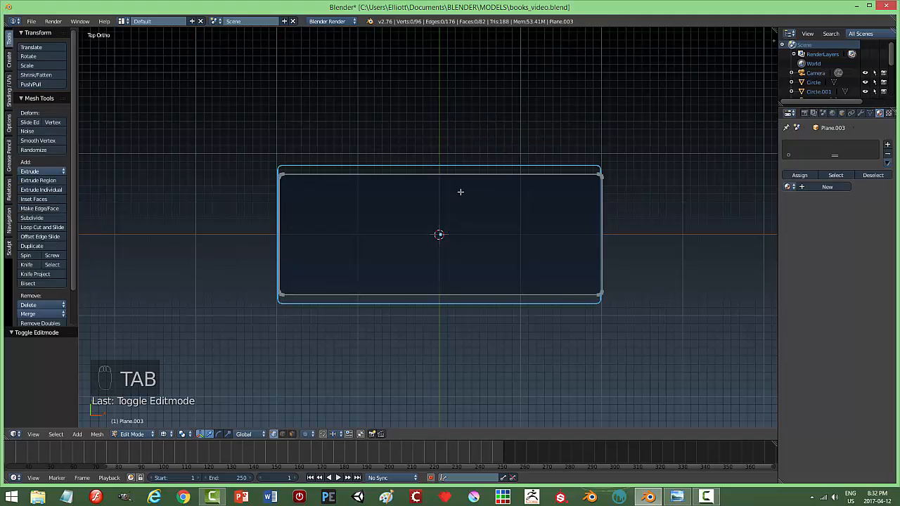
key(ctrl+r)
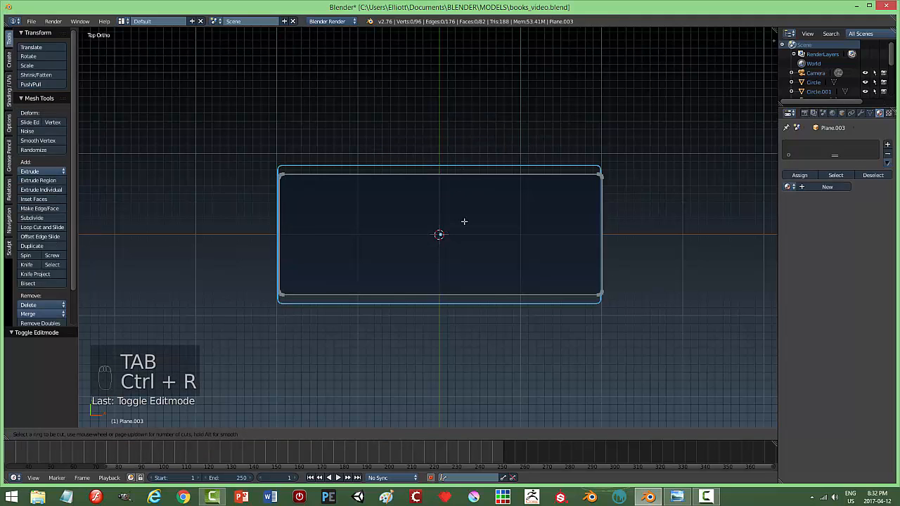
key(Tab)
click(412, 240)
middle_drag(600, 291, 603, 261)
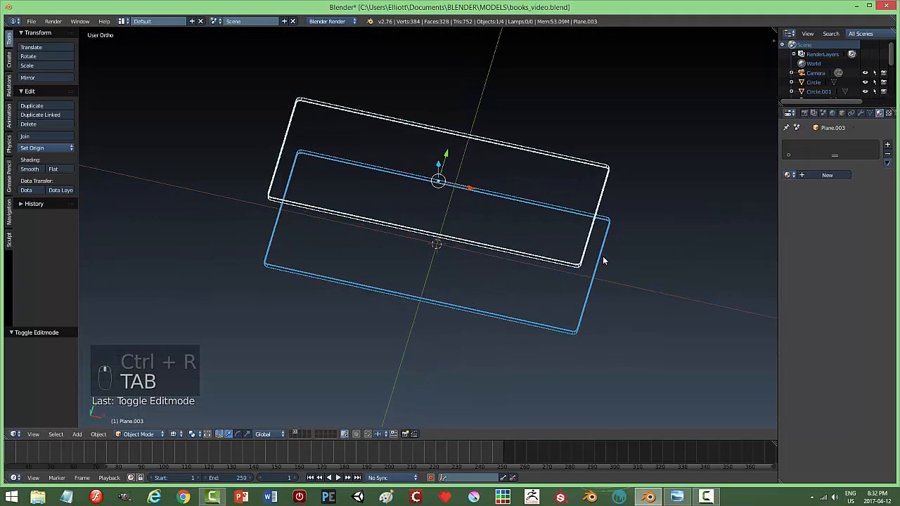
key(z)
click(601, 312)
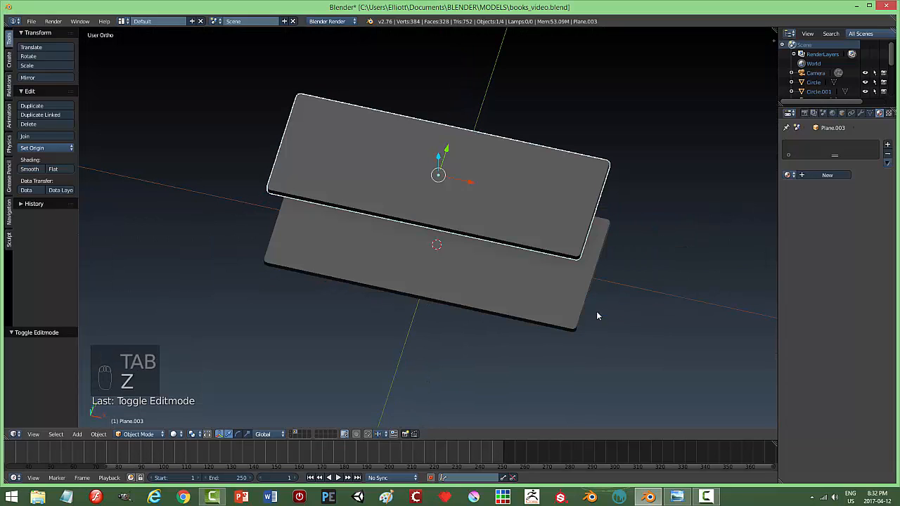
Step: Unhide the upright side boards and delete the rotated shelf copy between them
key(alt+h)
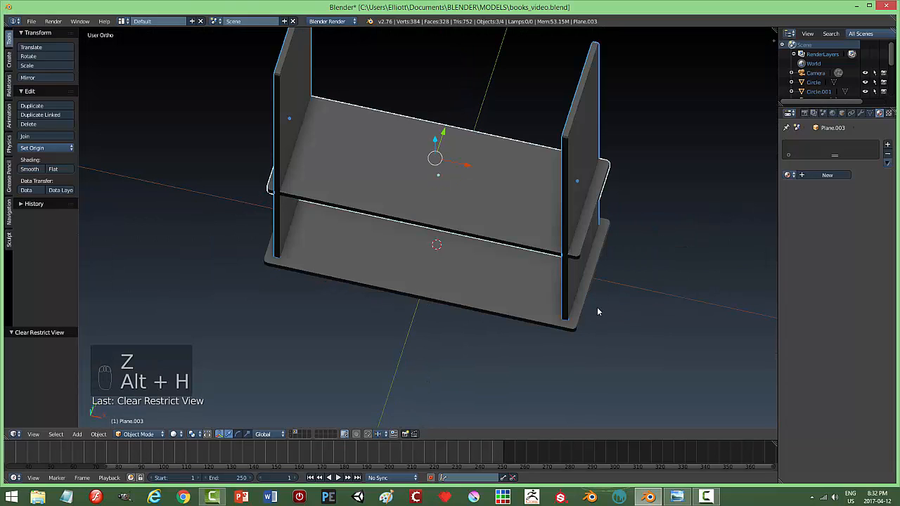
middle_drag(597, 307, 605, 192)
key(x)
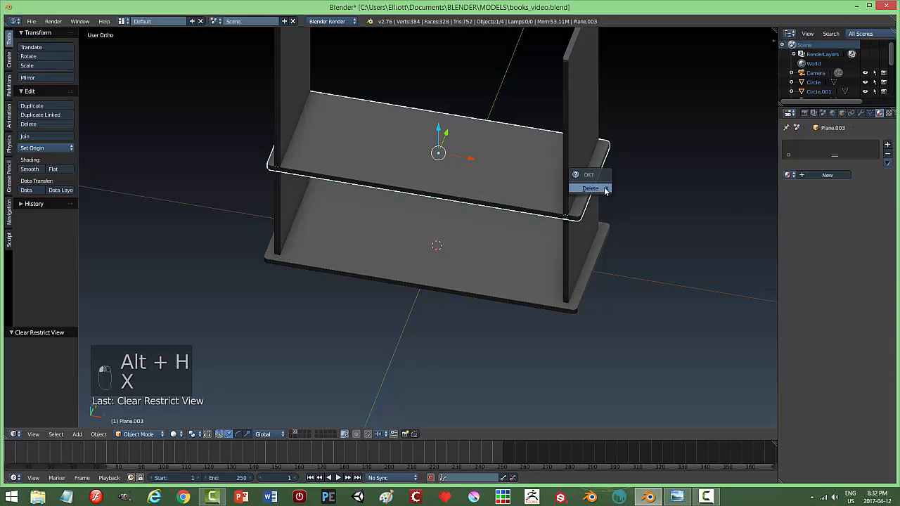
click(602, 185)
Step: Add a new plane with radius 1.000 at the origin as the start of a shelf board
key(shift+a)
mouse_move(512, 195)
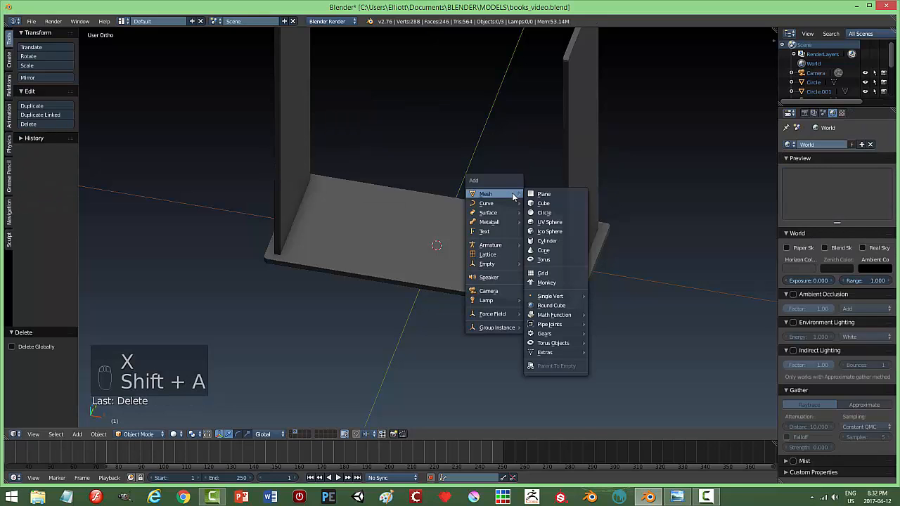
click(545, 197)
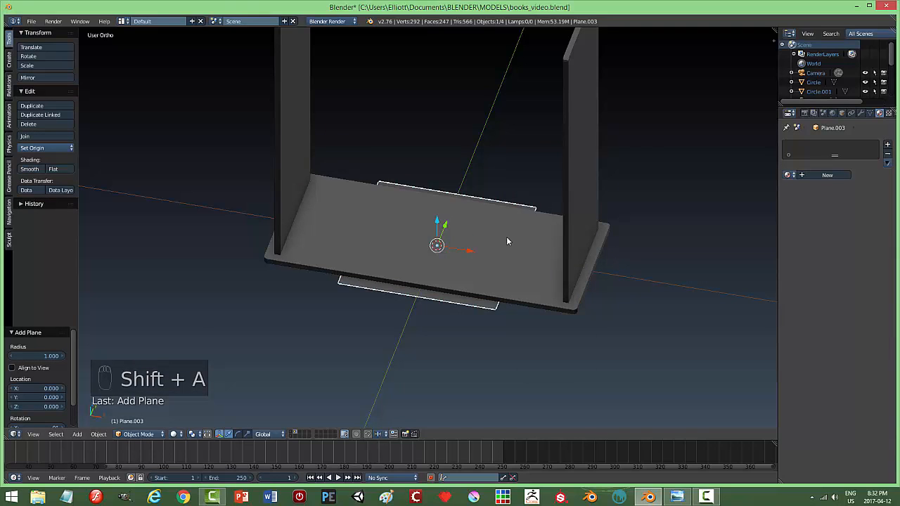
middle_drag(506, 236, 477, 220)
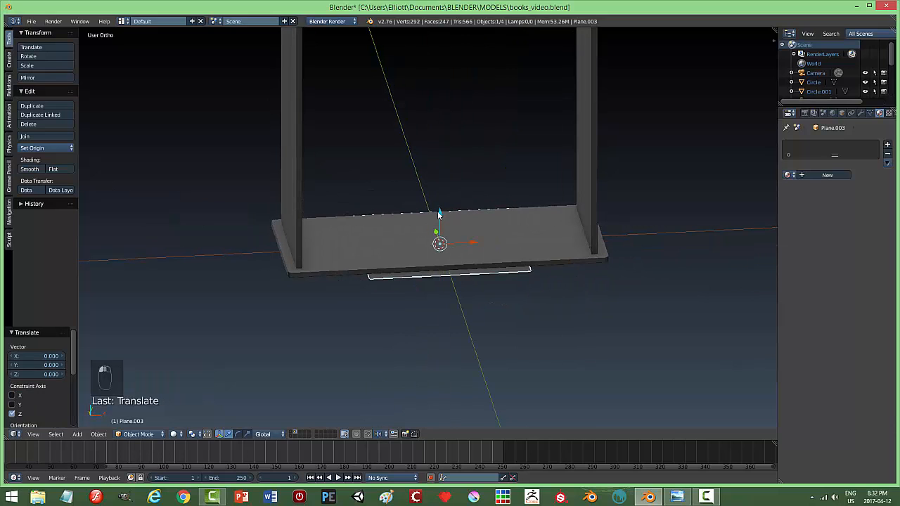
Step: Raise the new plane 0.670 along Z and scale it 0.771 along Y and 1.808 along X to span the side boards
drag(438, 214, 438, 161)
middle_drag(438, 160, 478, 278)
key(KP_7)
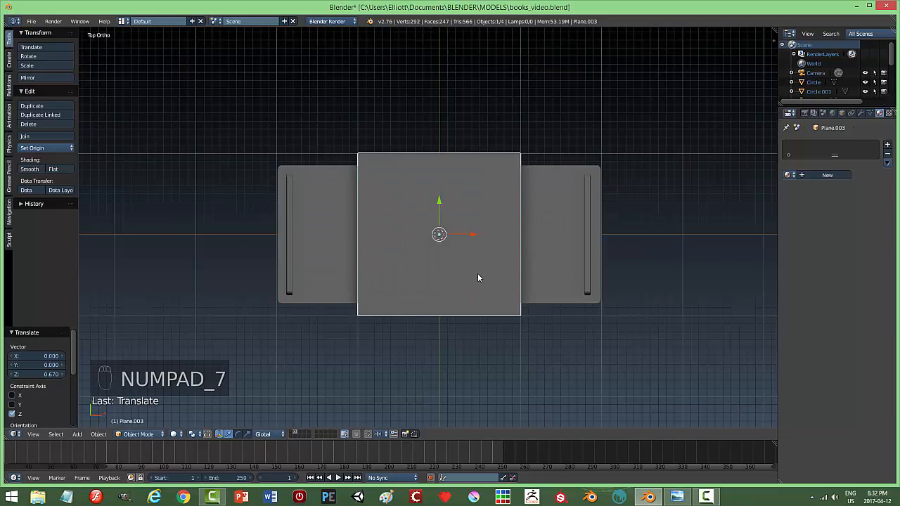
key(s)
key(y)
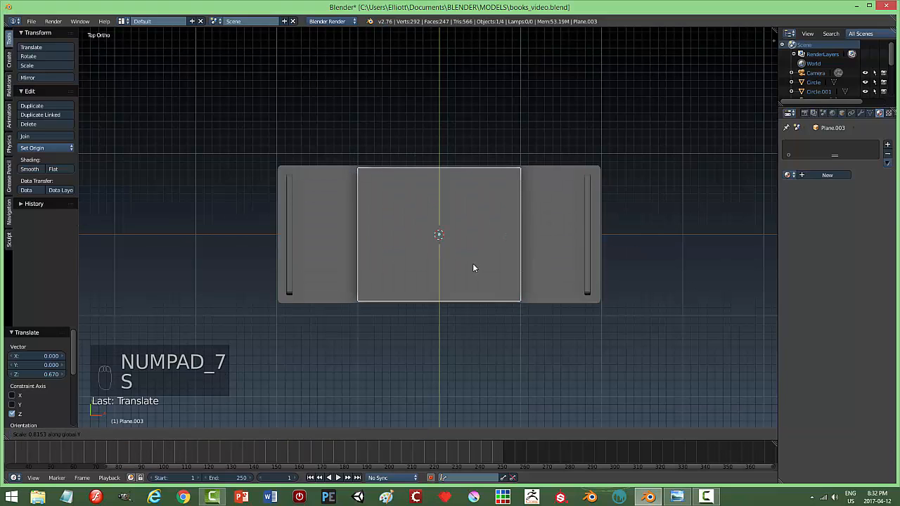
click(473, 265)
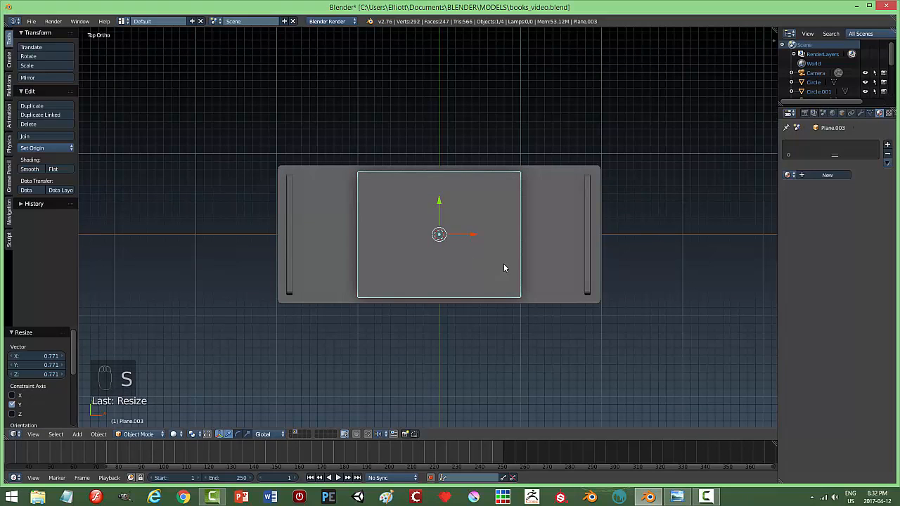
key(s)
key(x)
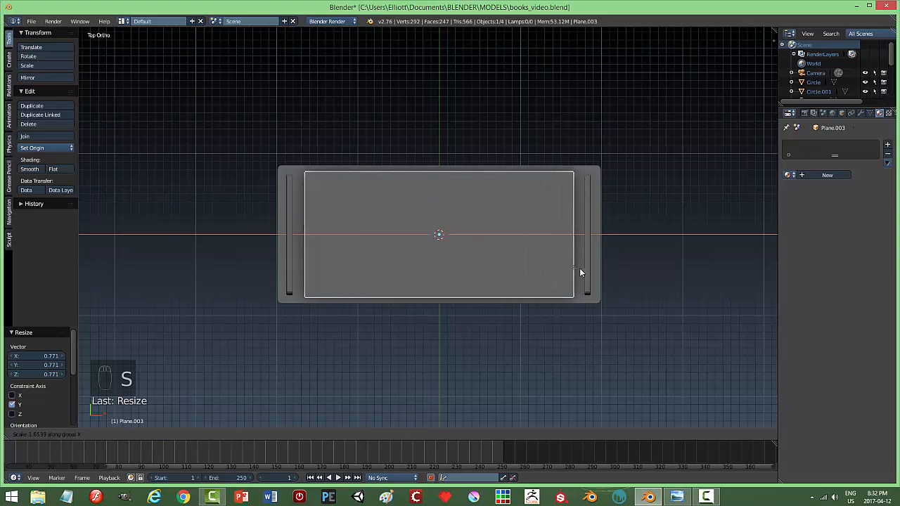
click(593, 270)
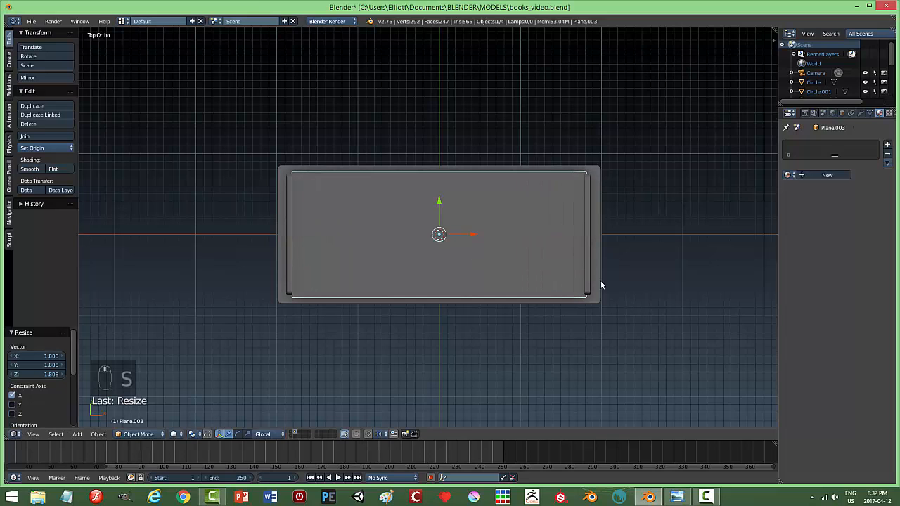
Step: Hide both upright side boards and open the shelf plane in Edit Mode
middle_drag(600, 280, 549, 236)
right_click(429, 166)
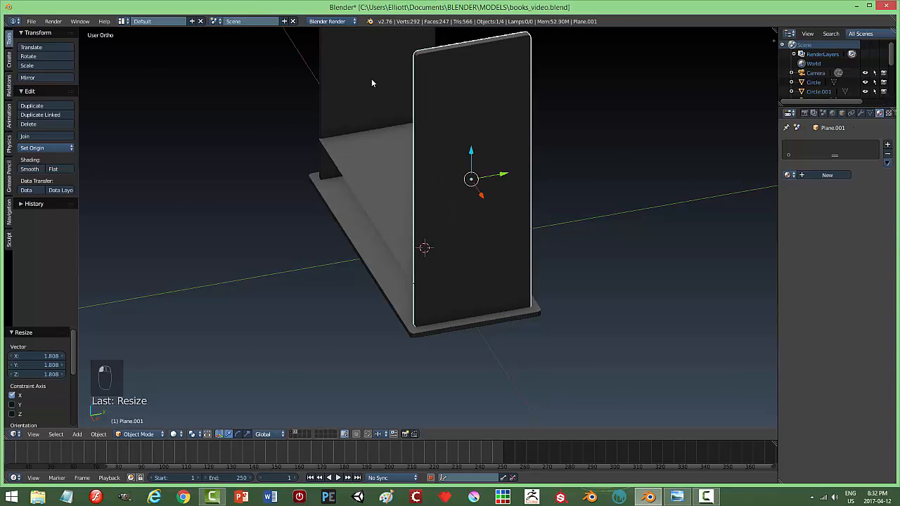
shift+right_click(372, 83)
key(h)
right_click(439, 176)
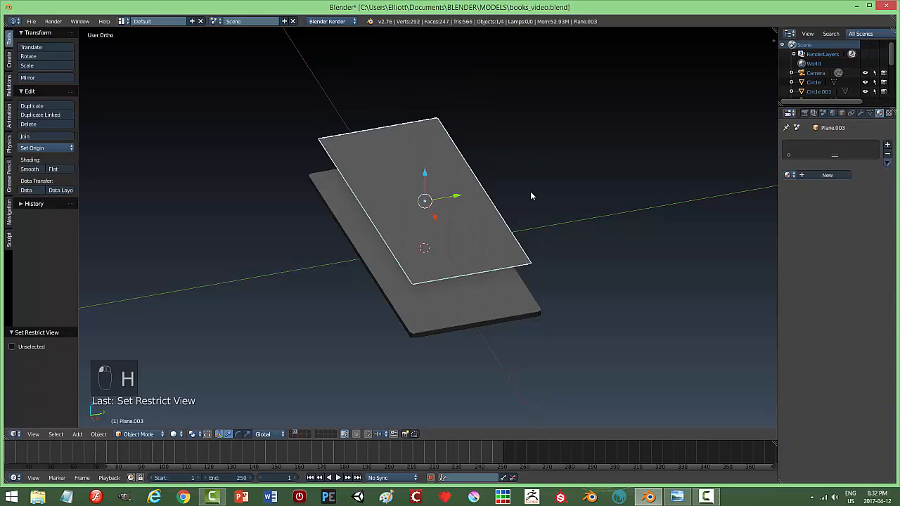
key(Tab)
middle_drag(533, 195, 545, 230)
Step: Try a centred lengthwise loop cut on the flat shelf plane and undo it
key(ctrl+r)
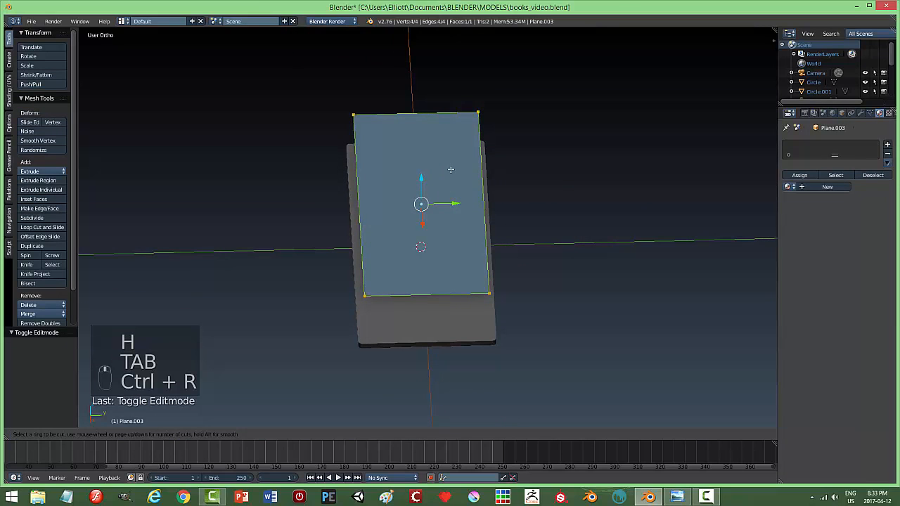
click(421, 111)
click(420, 110)
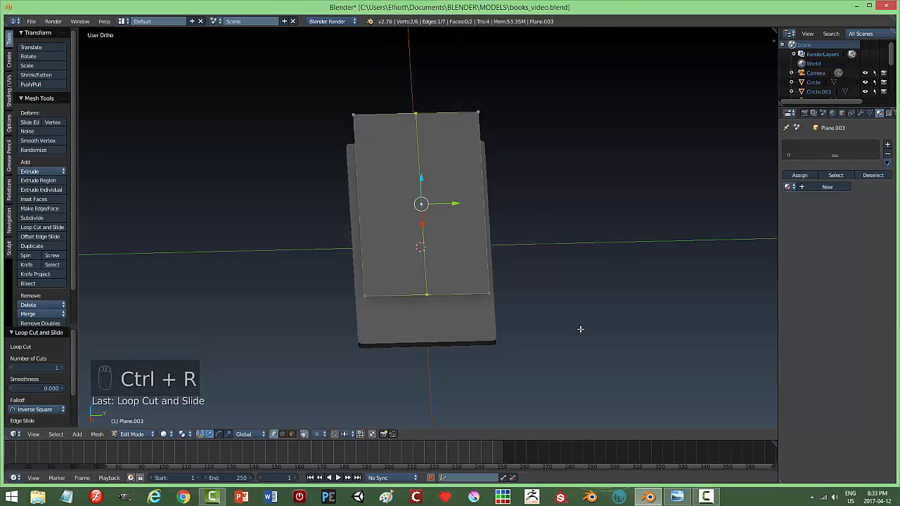
middle_drag(582, 331, 582, 285)
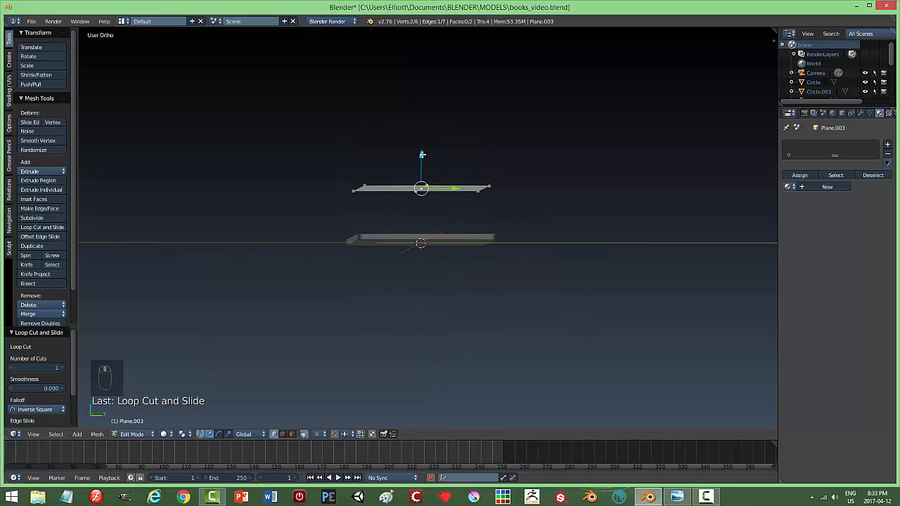
middle_drag(583, 253, 582, 262)
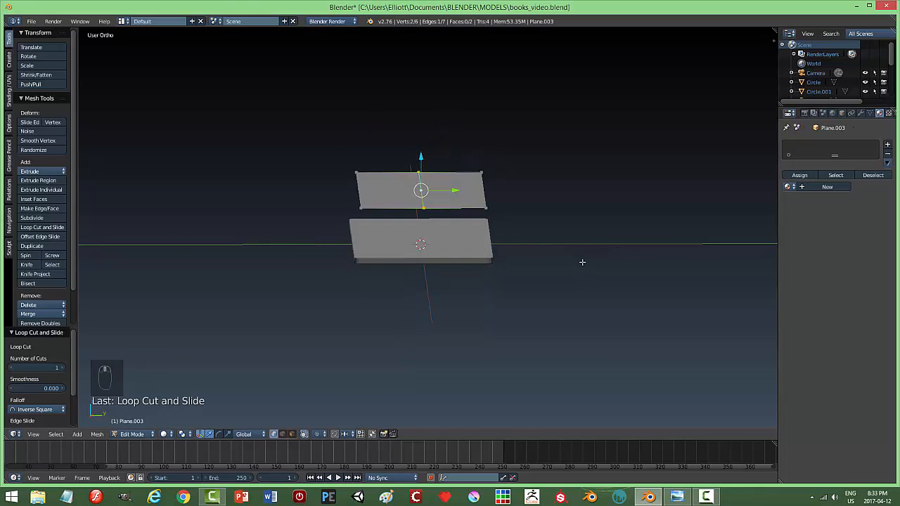
key(ctrl+z)
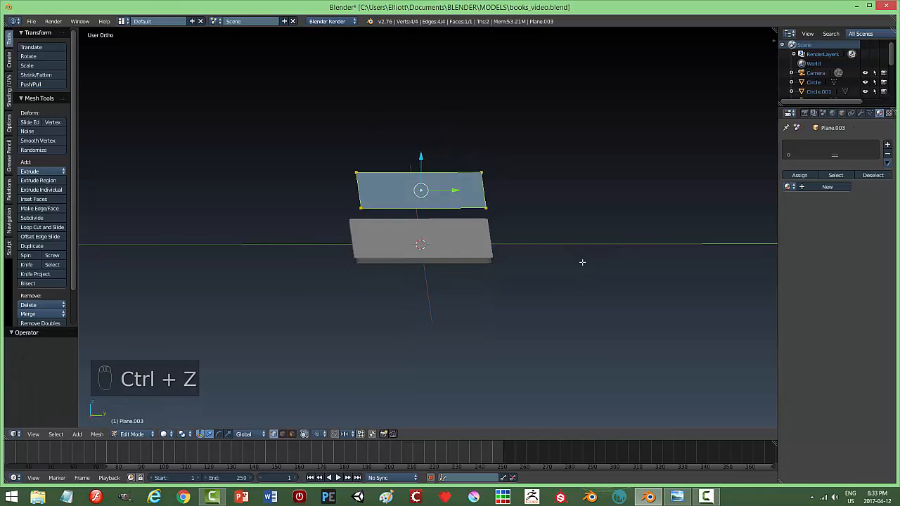
Step: Extrude the shelf plane slightly upward along Z into a thin board and deselect its geometry
key(e)
key(z)
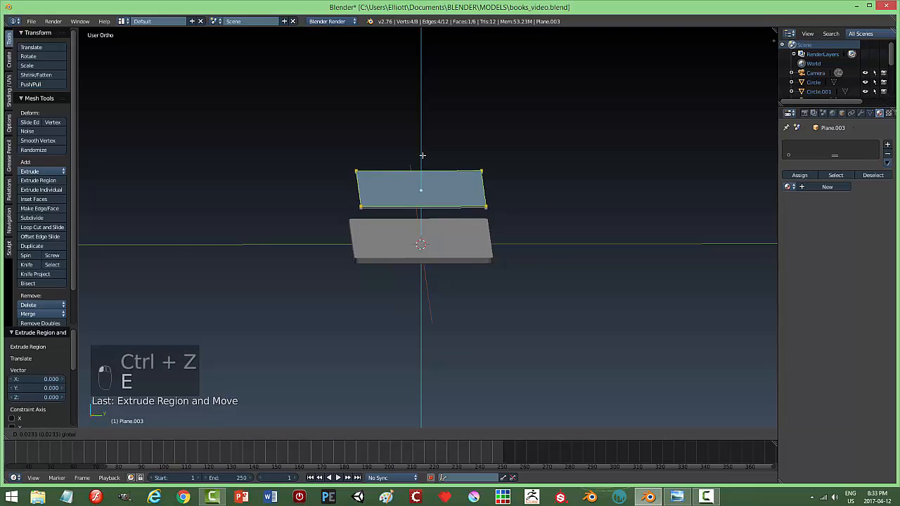
click(424, 153)
key(a)
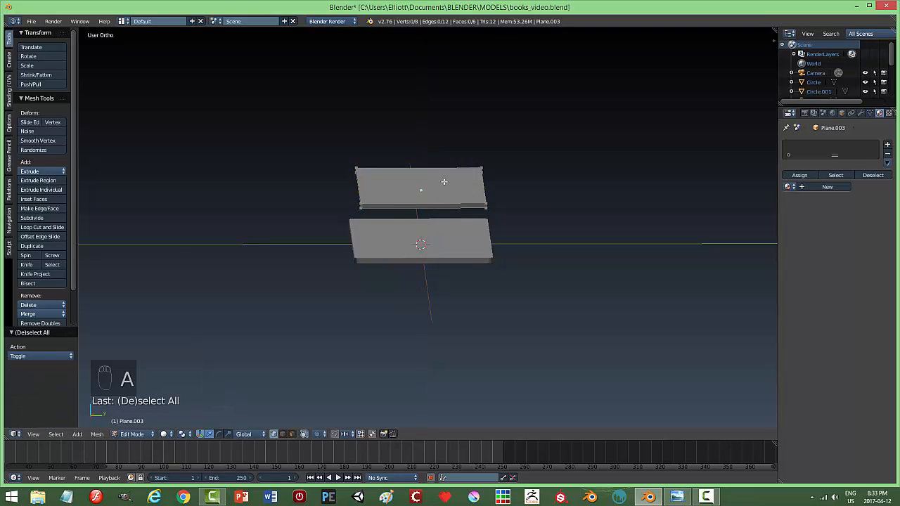
Step: Add a centred lengthwise loop cut to the shelf board and lower it along Z so the middle sags
key(ctrl+r)
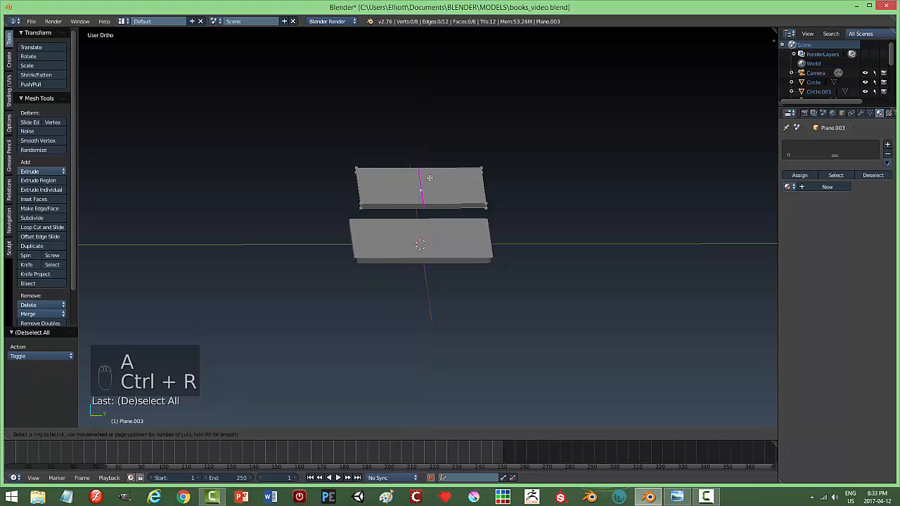
click(430, 178)
click(429, 178)
drag(421, 156, 421, 165)
key(a)
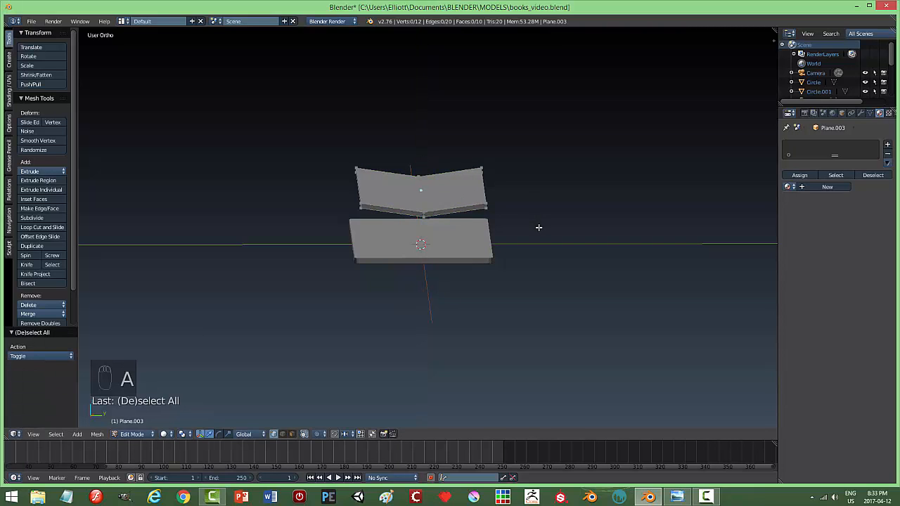
Step: Switch the shelf board's mesh selection to edge mode
key(ctrl+Tab)
click(507, 242)
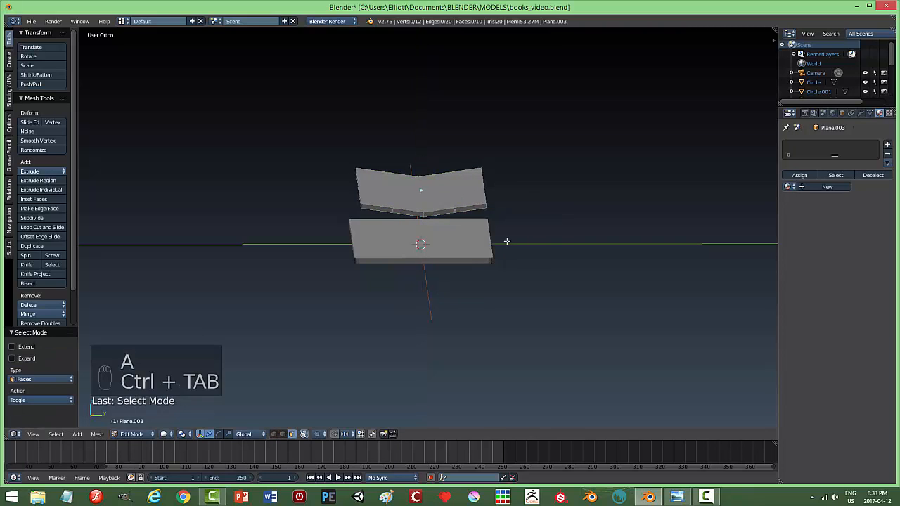
key(ctrl+Tab)
click(503, 229)
scroll(450, 213, up, 2)
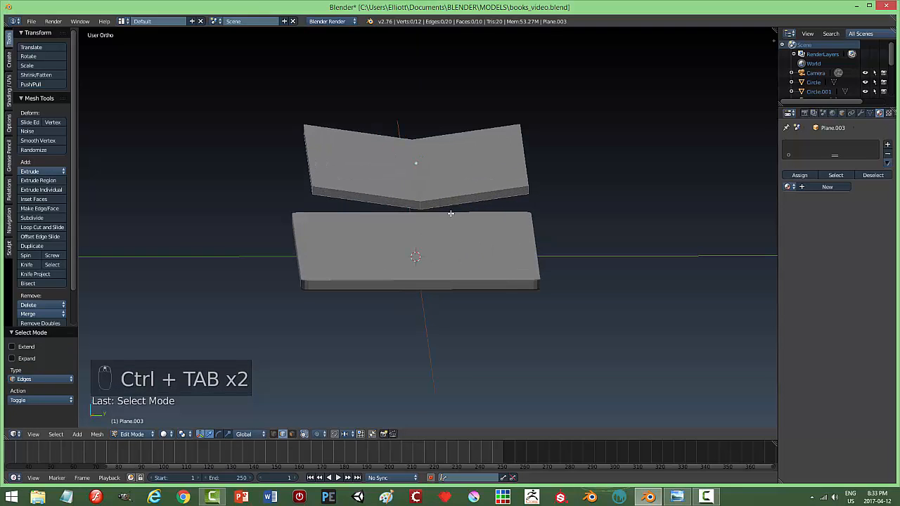
Step: Try selecting the sagging board's outer edges along its ends and long sides
alt+right_click(446, 198)
alt+shift+right_click(354, 200)
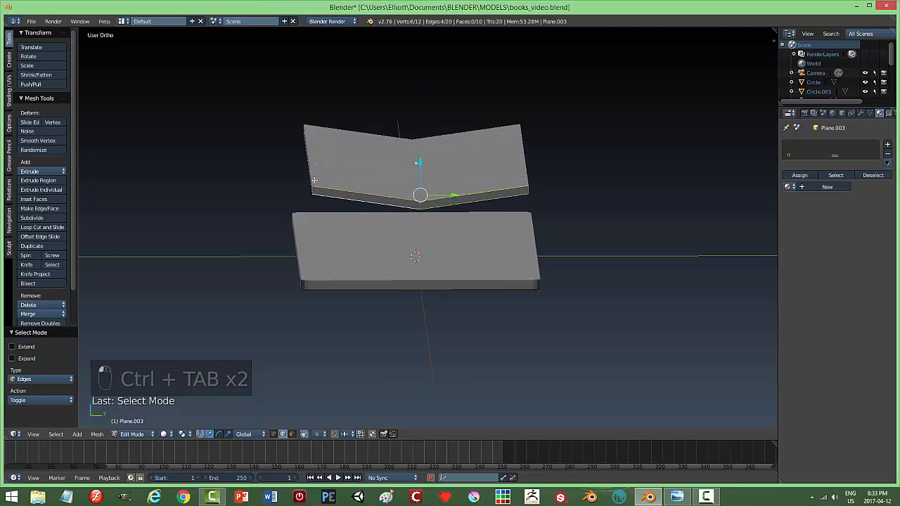
middle_drag(364, 217, 434, 209)
alt+shift+right_click(506, 153)
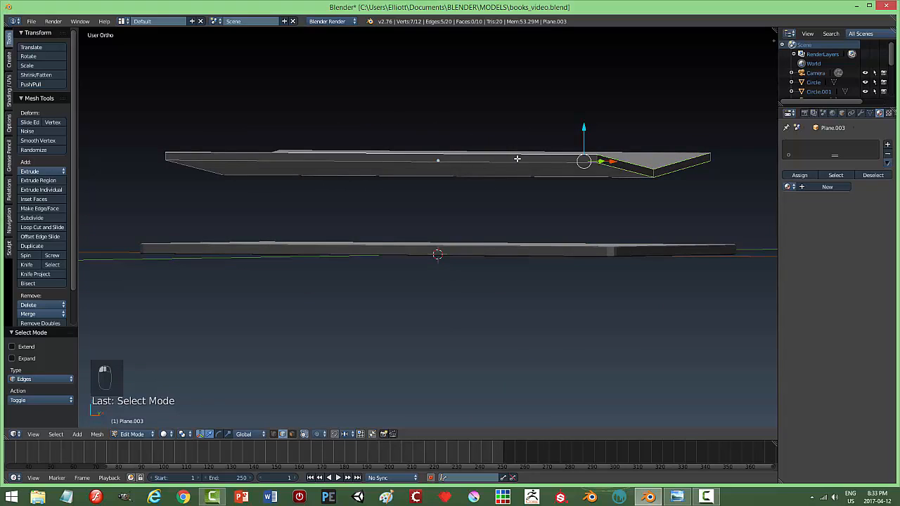
middle_drag(518, 160, 538, 211)
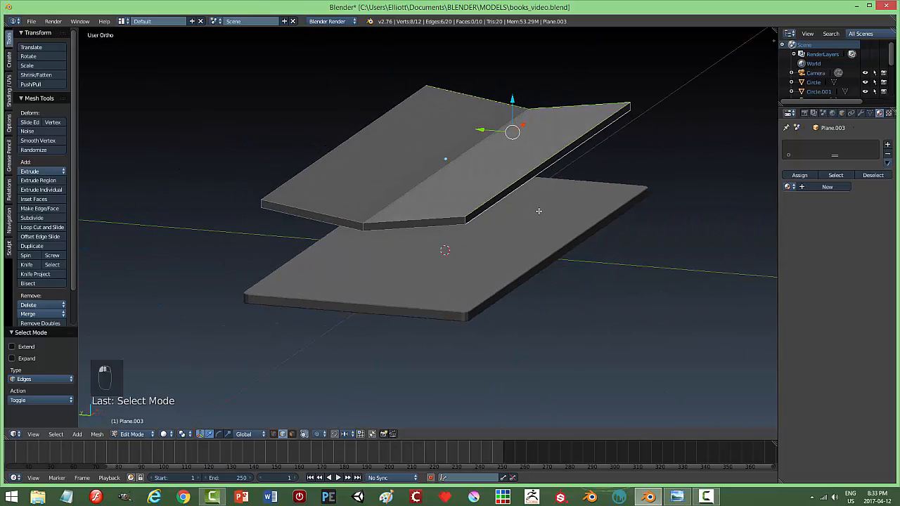
alt+shift+right_click(456, 219)
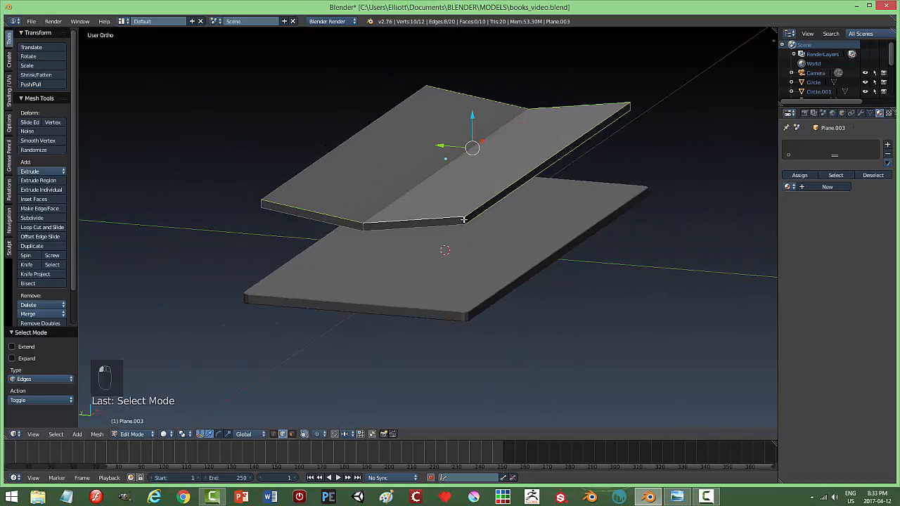
right_click(464, 219)
shift+right_click(261, 201)
middle_drag(683, 227, 625, 226)
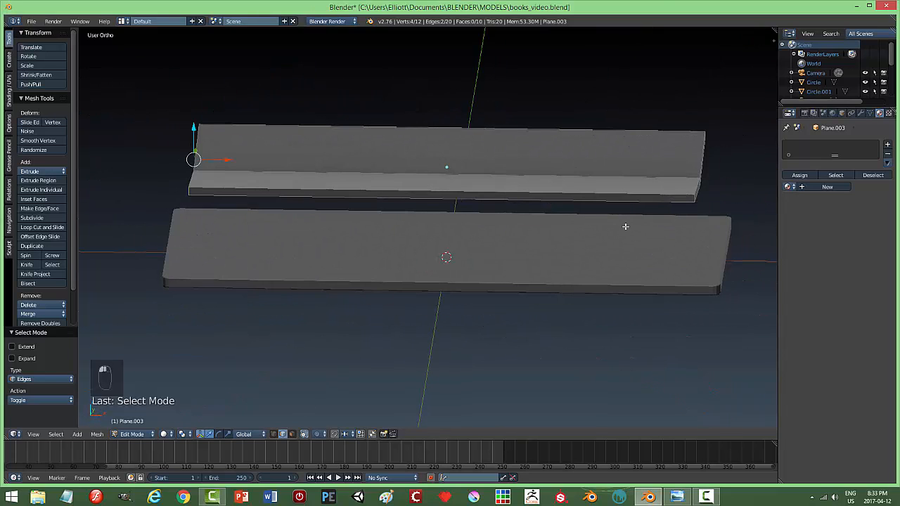
Step: Select all upper and lower perimeter edges of the sagging shelf board
alt+shift+right_click(328, 195)
middle_drag(297, 237, 391, 236)
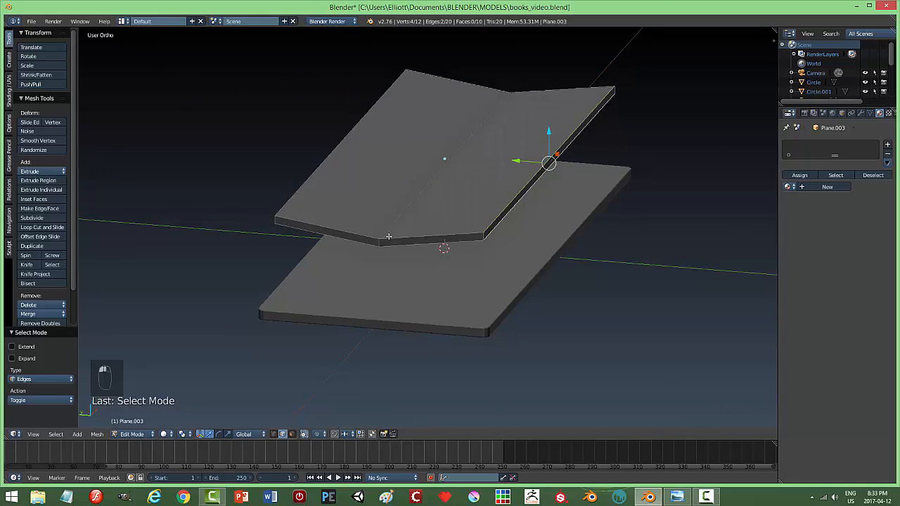
alt+shift+right_click(403, 245)
mouse_move(366, 264)
middle_down()
mouse_move(495, 272)
mouse_move(474, 255)
mouse_move(377, 260)
middle_up()
alt+shift+right_click(563, 203)
alt+shift+right_click(562, 209)
alt+shift+right_click(482, 272)
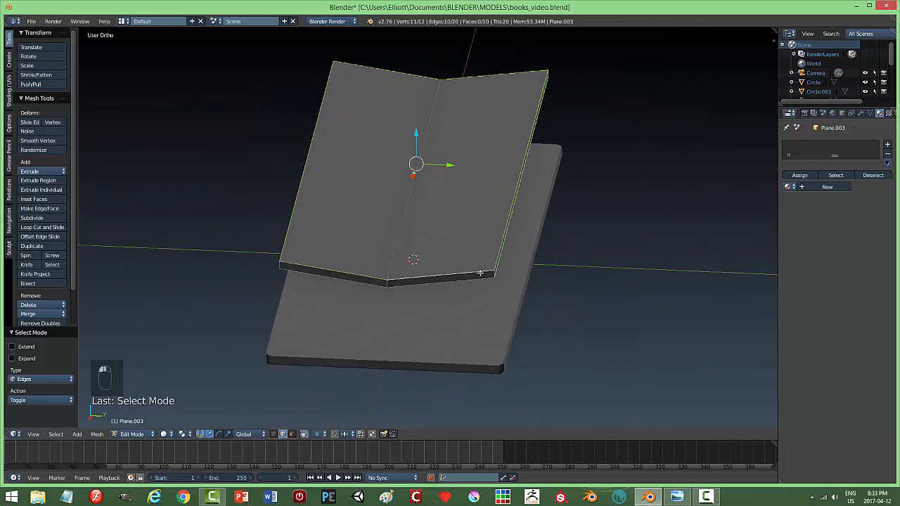
alt+shift+right_click(469, 283)
middle_drag(557, 308, 267, 251)
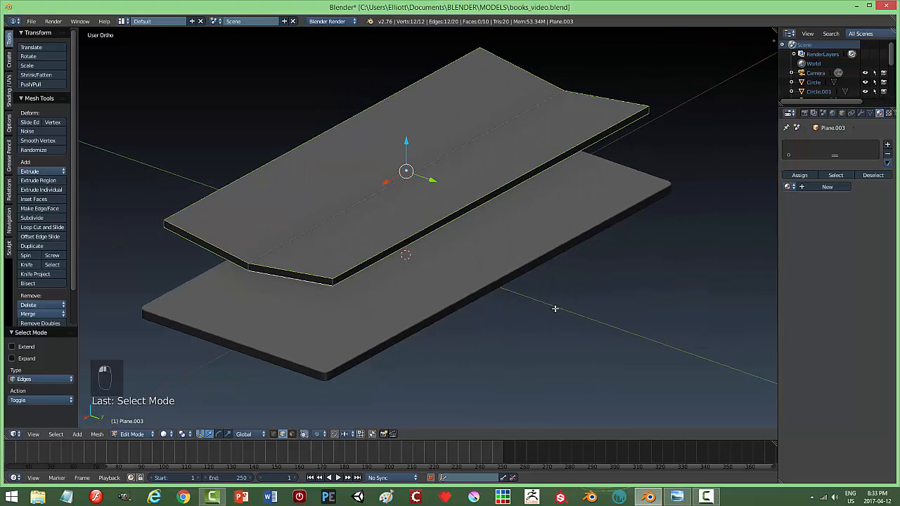
Step: Bevel the selected perimeter edges with 2 segments and an offset of about 0.012, and return to Object Mode
key(ctrl+b)
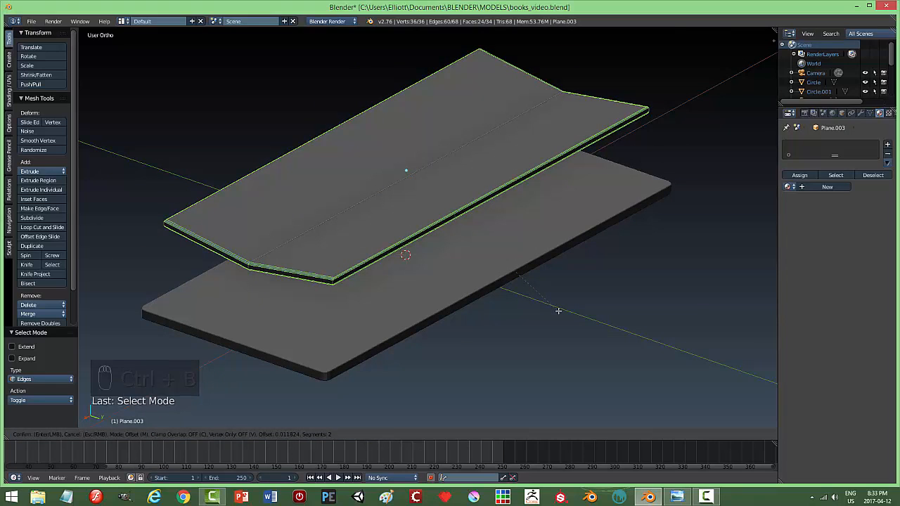
click(558, 311)
key(a)
key(Tab)
click(488, 314)
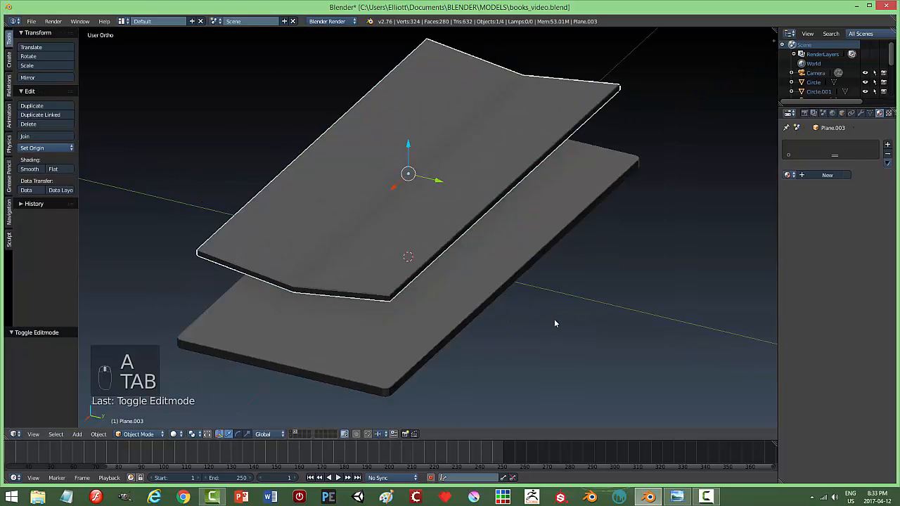
Step: Unhide the upright side boards around the sagging shelf
middle_drag(554, 318, 669, 320)
key(alt+h)
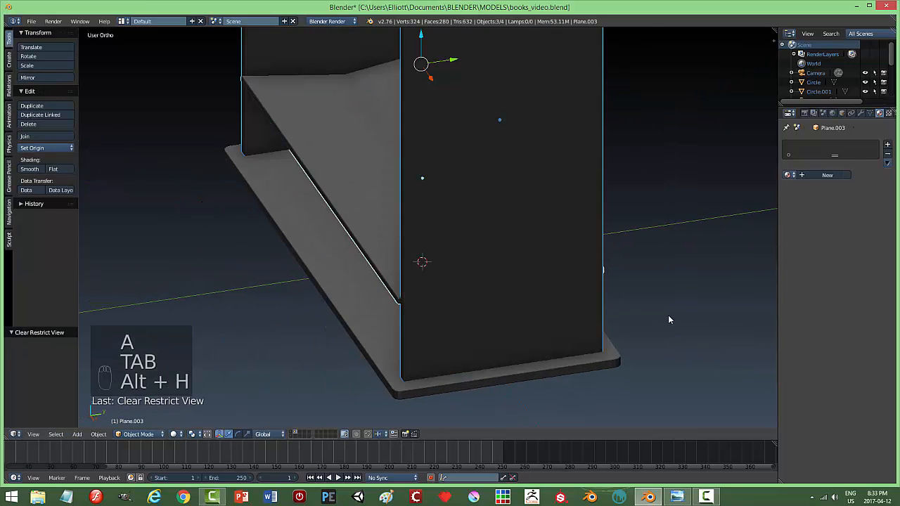
middle_drag(583, 325, 472, 335)
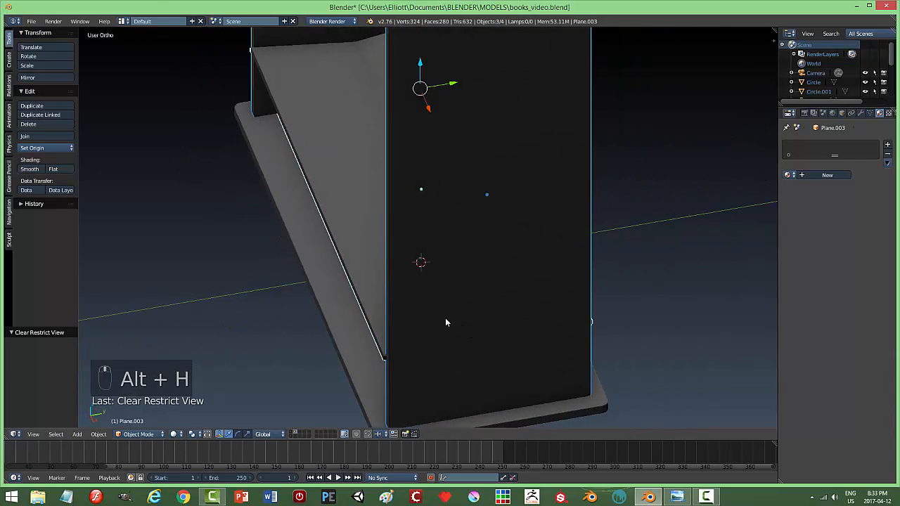
Step: Select only the sagging shelf board and scale it to 0.975 along Y
right_click(372, 223)
right_click(380, 215)
middle_drag(489, 251, 475, 295)
key(s)
key(y)
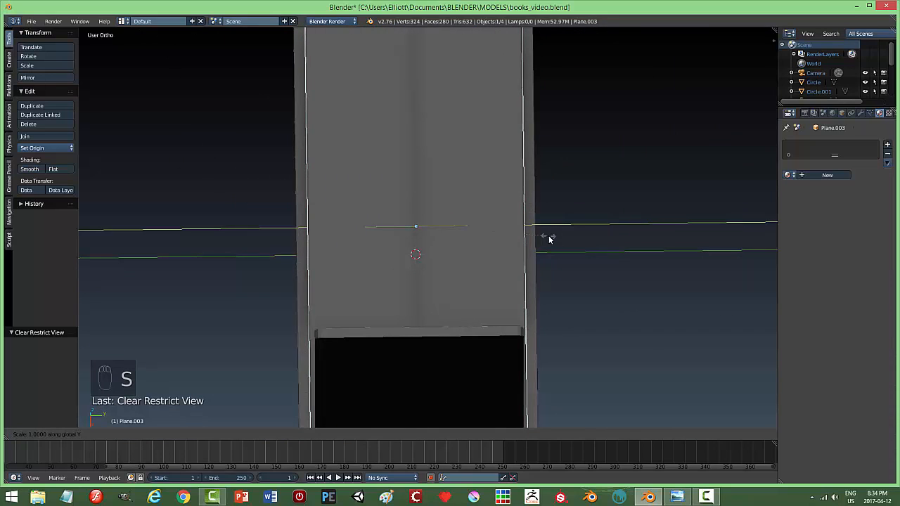
click(542, 252)
Step: Narrow the shelf further in top view, scaling it about 0.957 along Y within the side boards' depth, and deselect everything
middle_drag(541, 252, 520, 225)
key(KP_7)
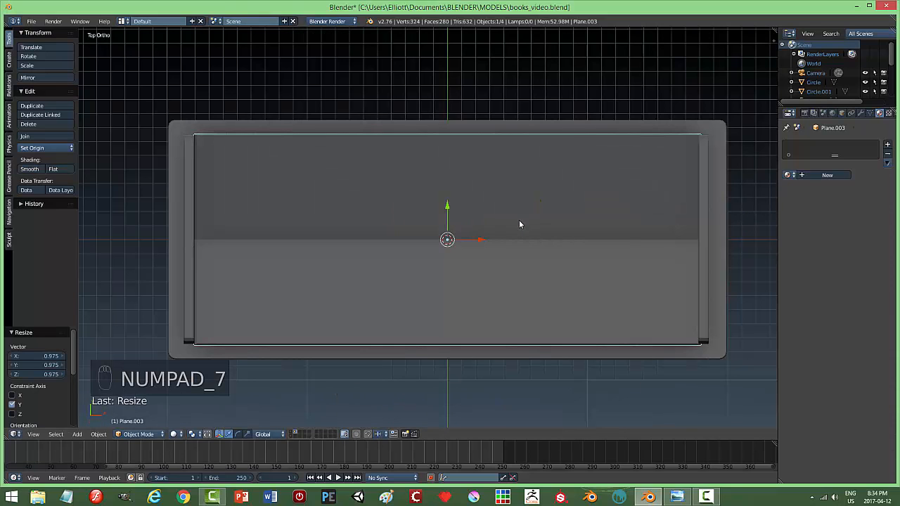
key(s)
key(y)
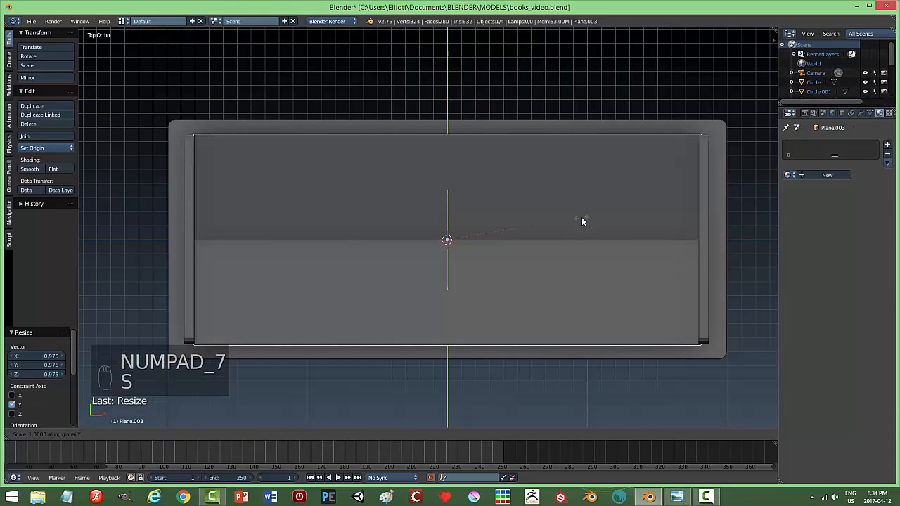
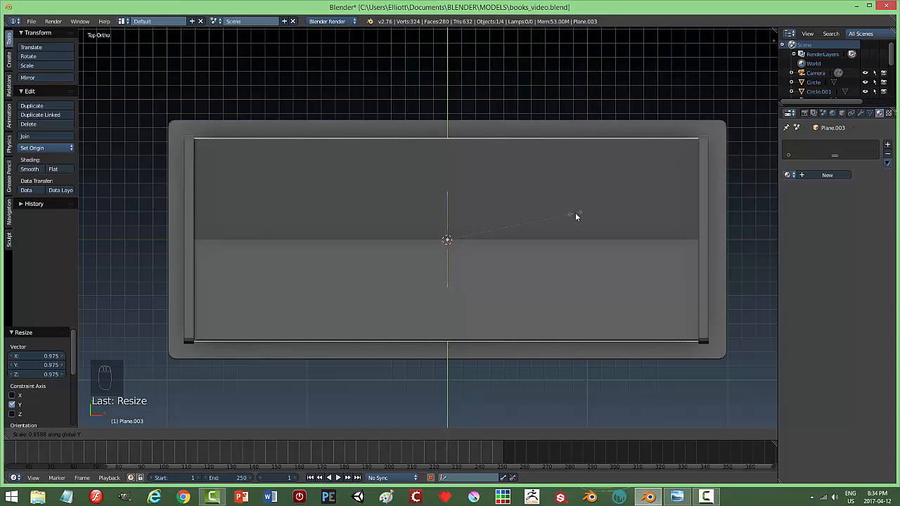
click(575, 216)
middle_drag(575, 216, 629, 188)
key(a)
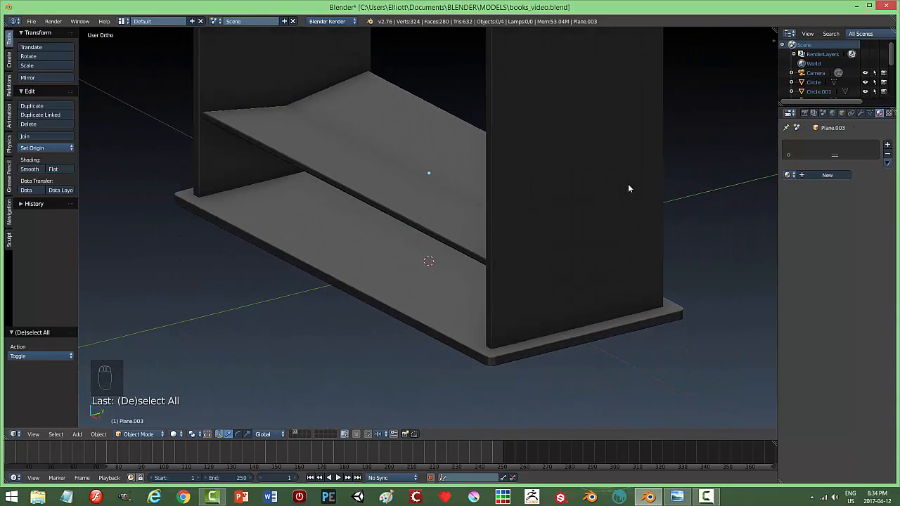
Step: Check the bookshelf reference image, return to Blender, and raise the sagging shelf about 0.639 along Z
click(676, 496)
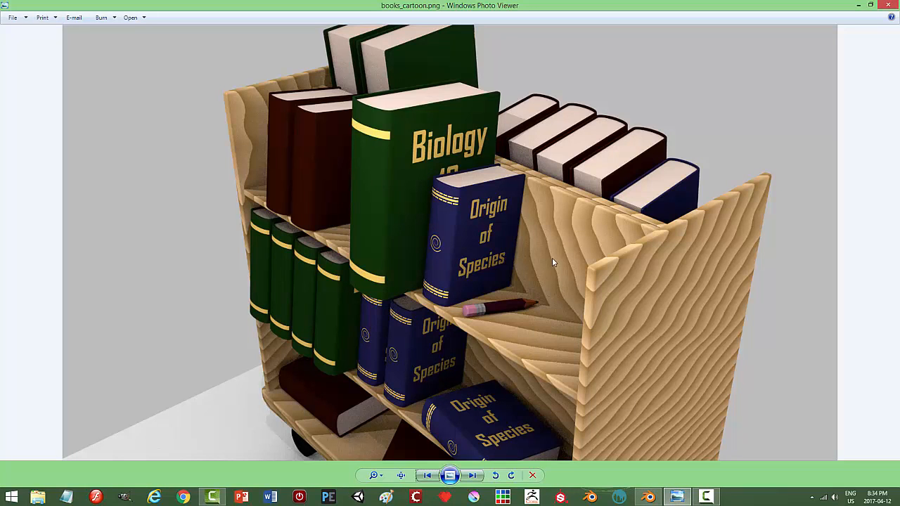
click(648, 497)
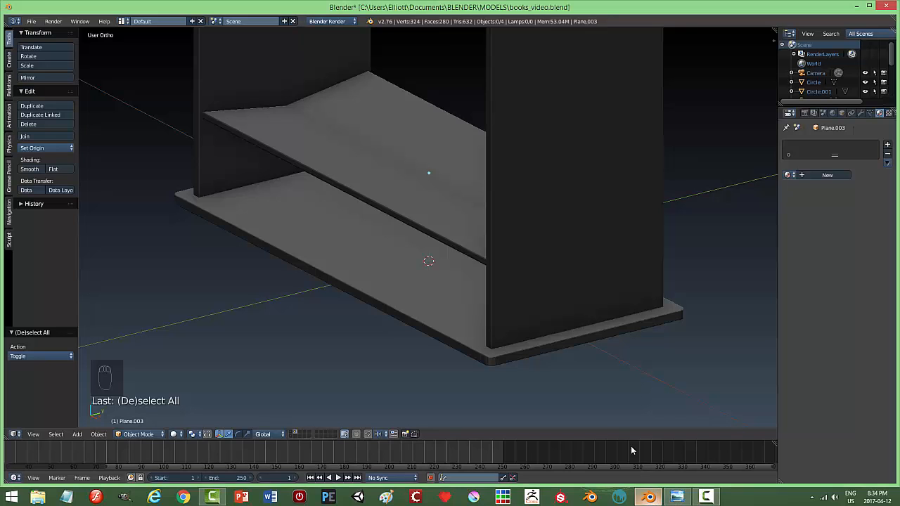
middle_drag(601, 368, 545, 337)
right_click(503, 266)
middle_drag(519, 298, 585, 260)
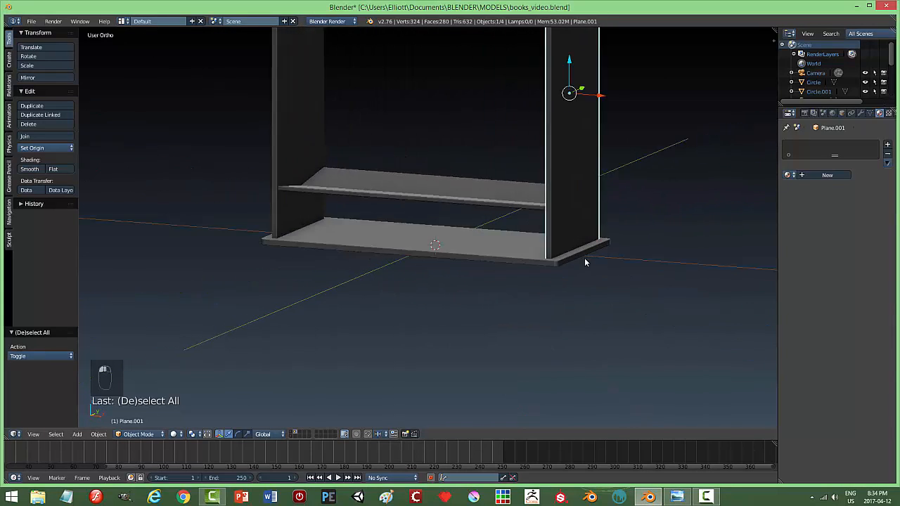
right_click(424, 189)
drag(438, 171, 442, 110)
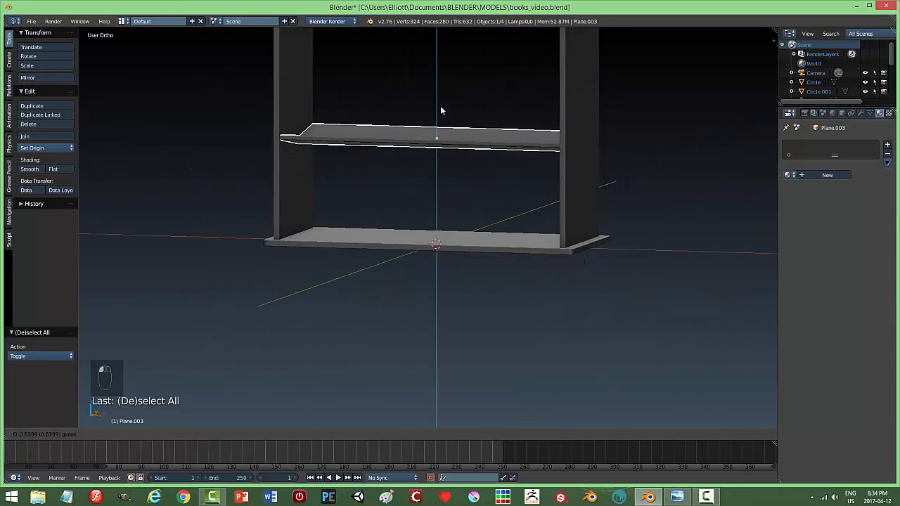
click(443, 110)
Step: Duplicate the upright side board at the positive X end of the bookshelf in place
middle_drag(619, 137, 554, 158)
right_click(554, 158)
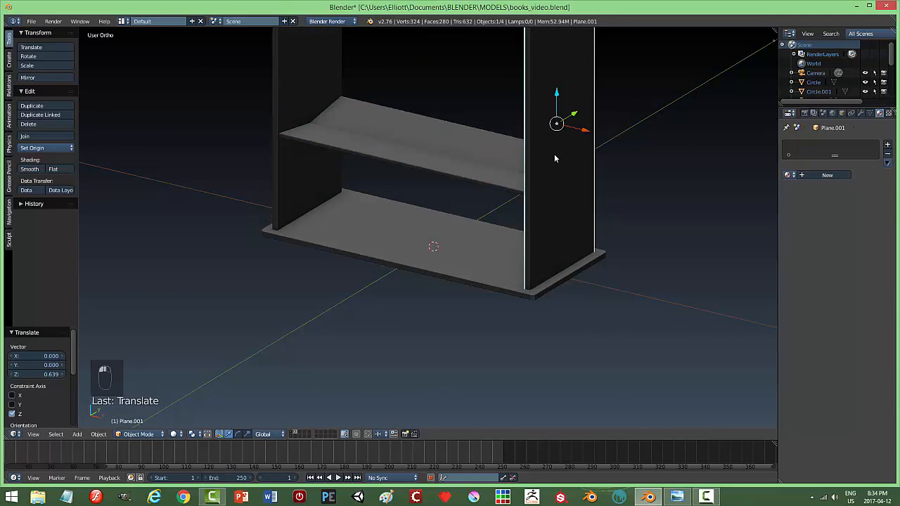
key(shift+d)
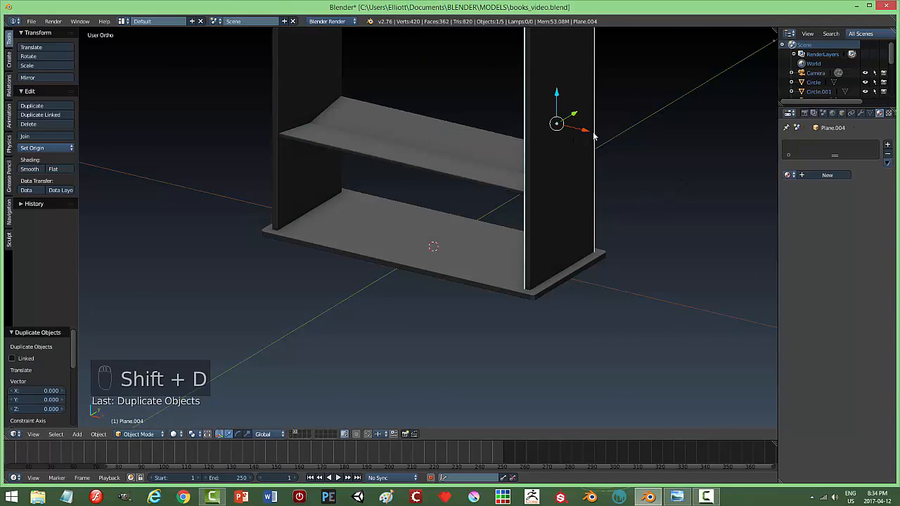
text(ry90)
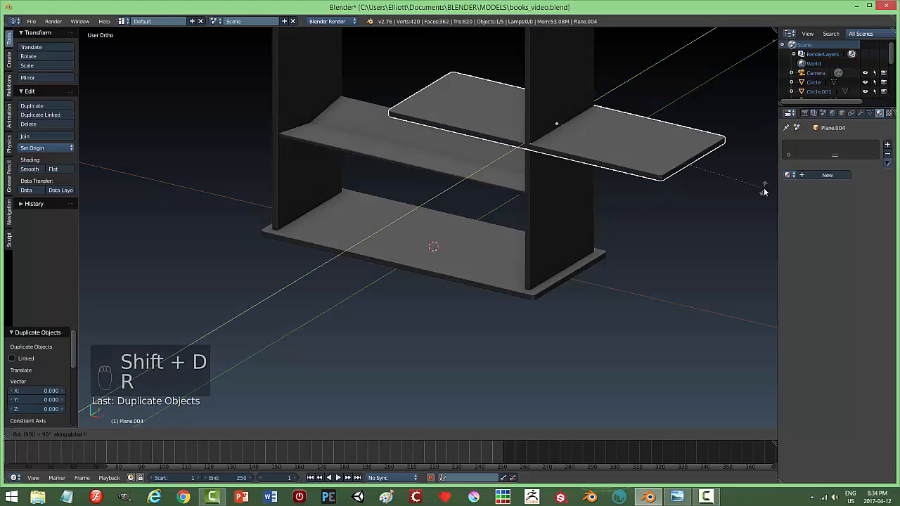
right_click(764, 190)
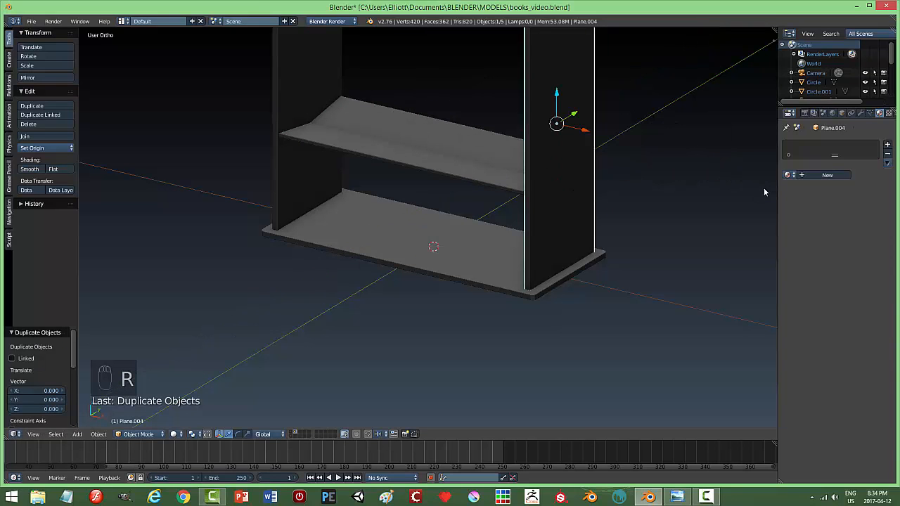
middle_drag(638, 234, 503, 159)
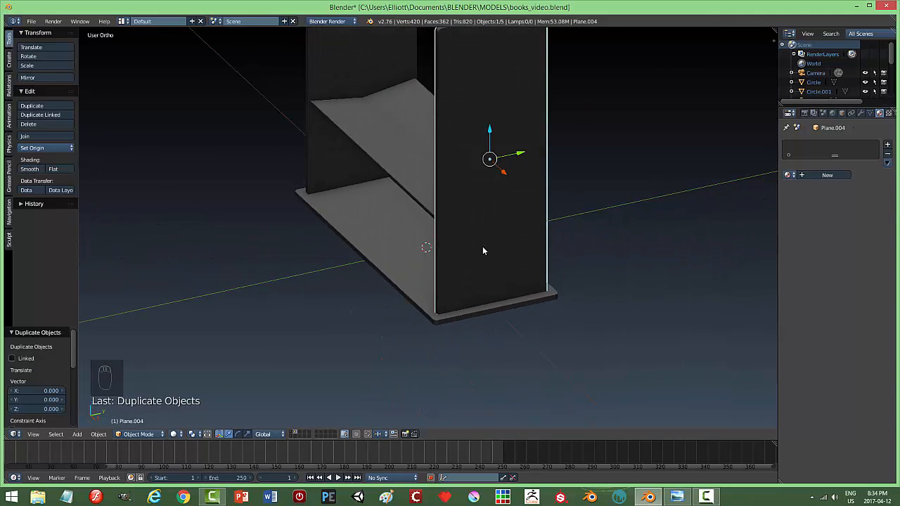
middle_drag(503, 245, 523, 249)
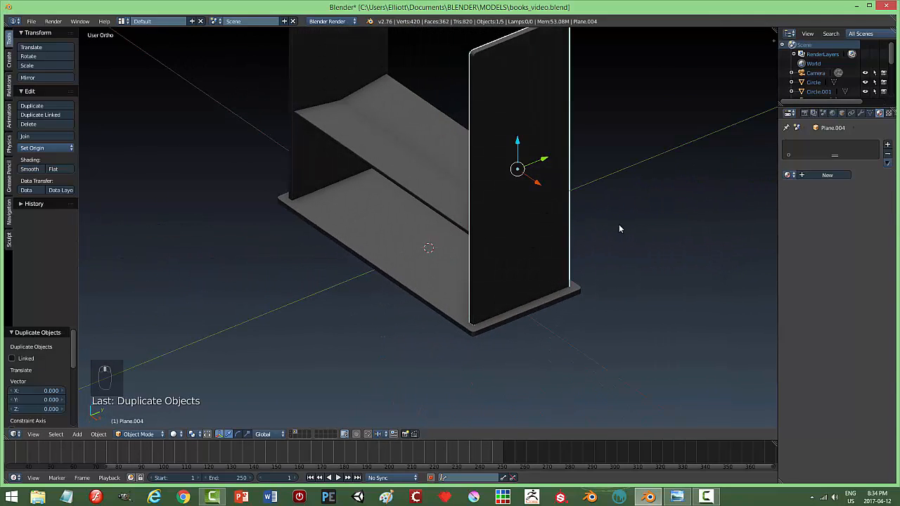
Step: Rotate the duplicated board 90° about Z and 90° about Y so it stands lengthwise as a divider
key(r)
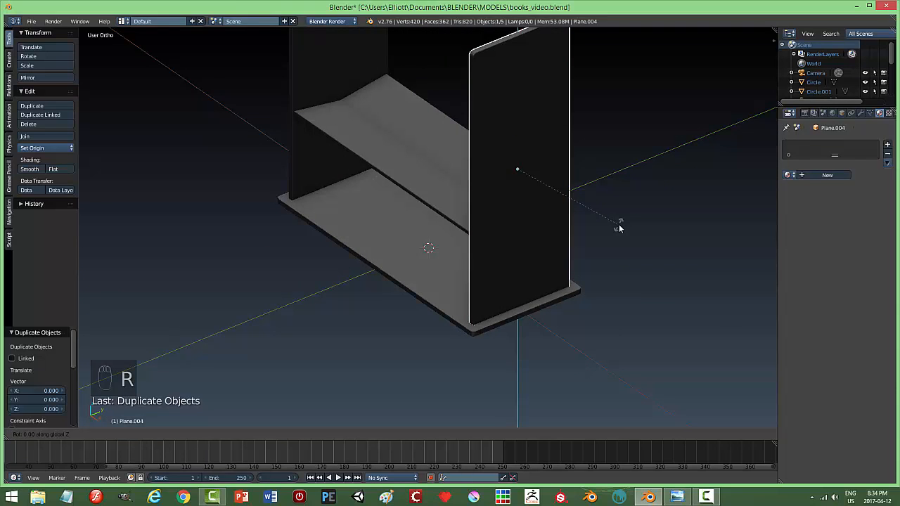
text(90)
key(Return)
middle_drag(619, 228, 635, 259)
text(ry)
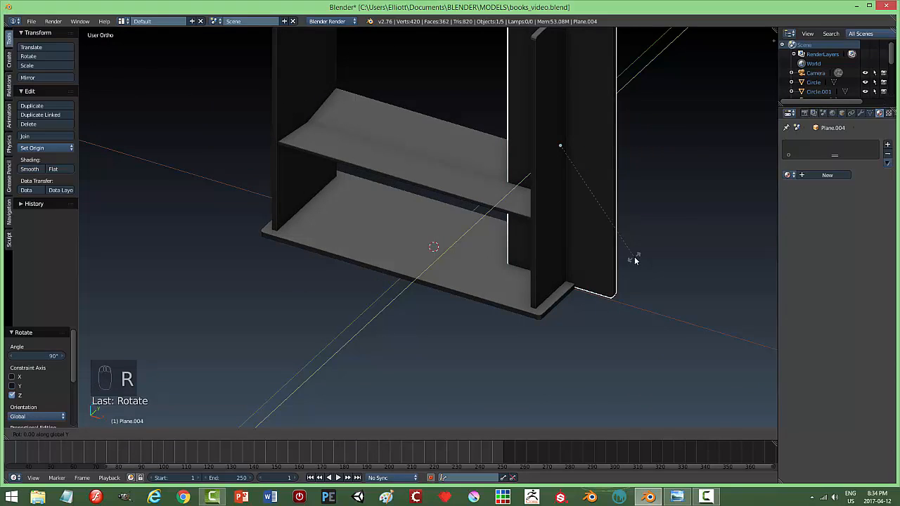
text(90)
key(Return)
Step: Move the divider board about -1.769 along X between the uprights and scale it to about 0.923 along X
middle_drag(616, 243, 606, 220)
drag(596, 180, 462, 177)
middle_drag(491, 194, 533, 190)
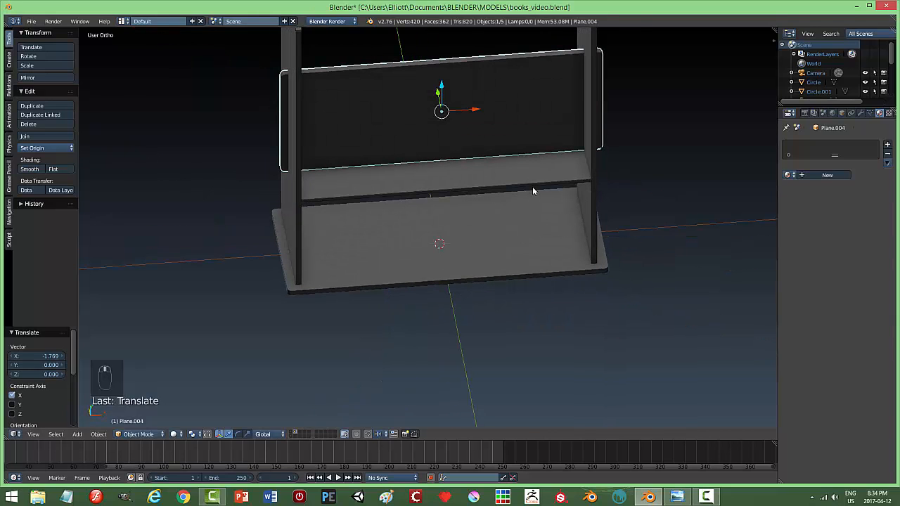
key(s)
click(638, 178)
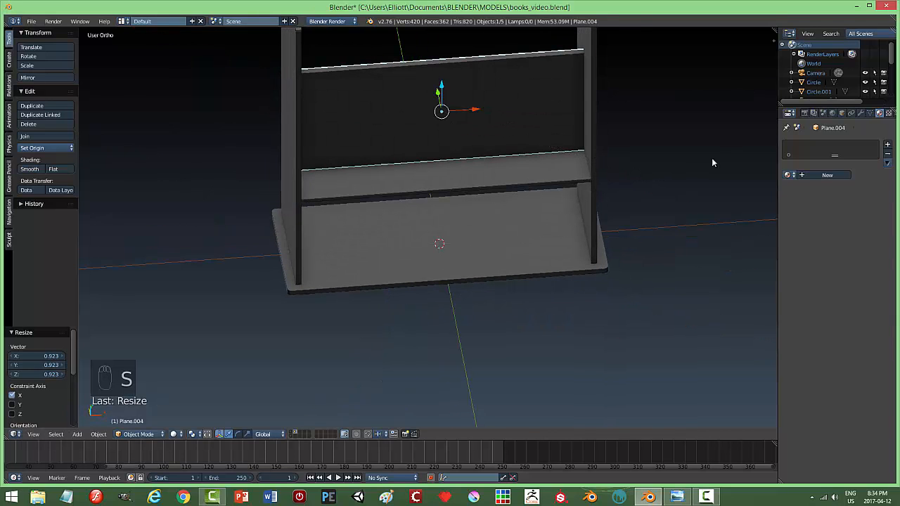
Step: Shift the divider board about -0.18 along Y, just off the shelf's centre
middle_drag(712, 160, 502, 161)
drag(458, 150, 442, 157)
middle_drag(442, 157, 513, 168)
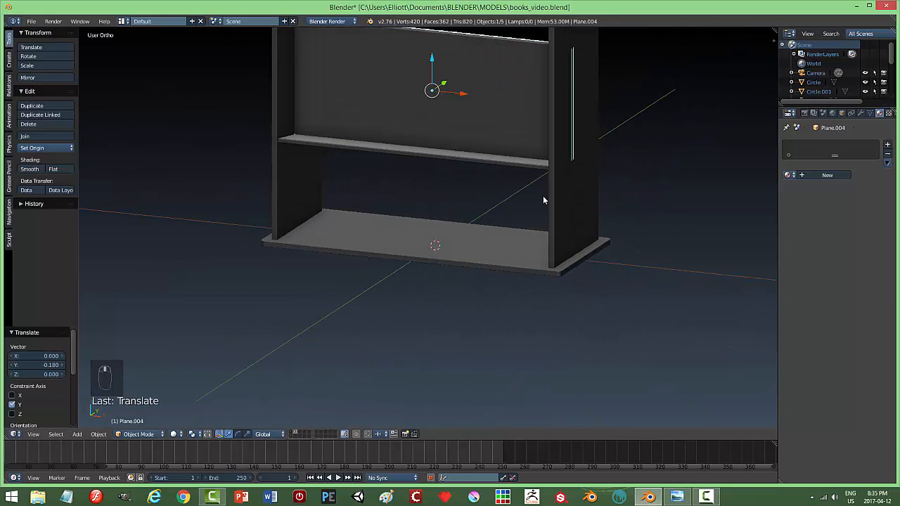
Step: Scale the divider board to about 0.451 along Z and lower it about 0.4 onto the sagging shelf
key(s)
key(z)
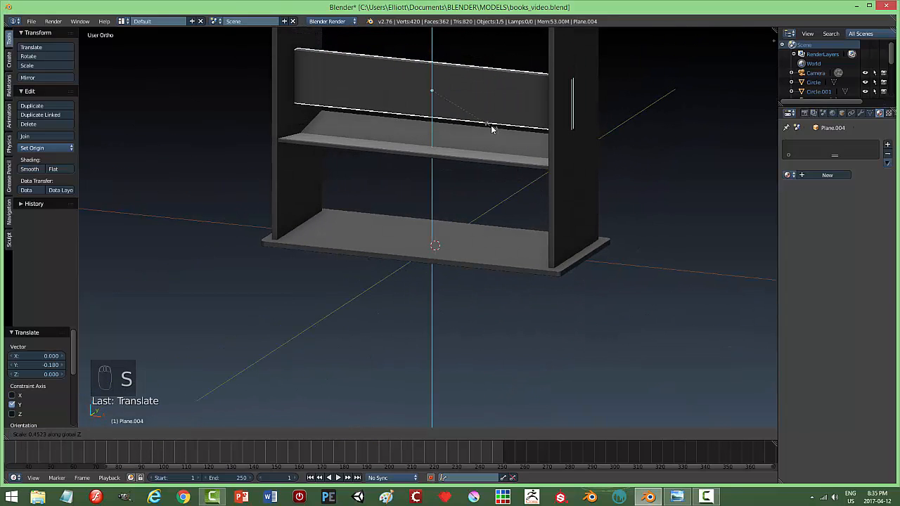
click(491, 125)
key(g)
key(z)
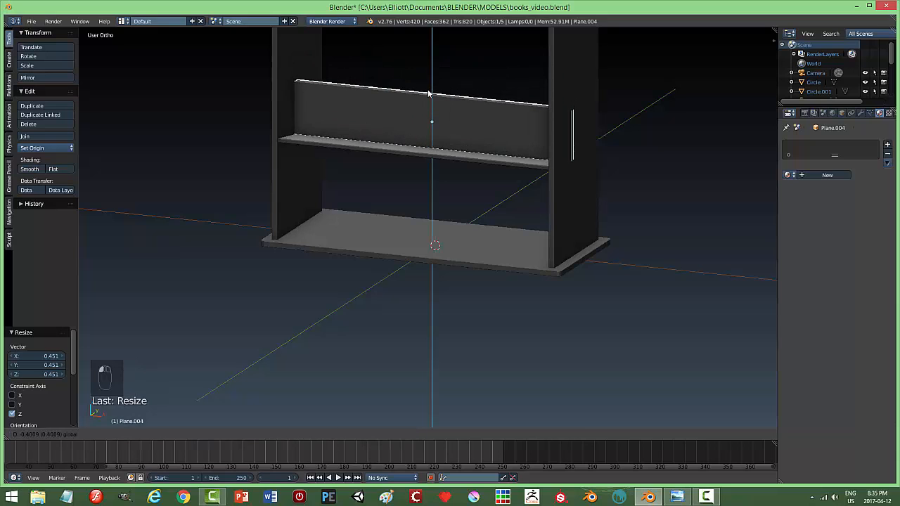
click(448, 91)
Step: Hide the near side board and nudge the divider about 0.02 along Y
middle_drag(448, 92, 474, 198)
scroll(513, 196, up, 3)
right_click(481, 200)
key(h)
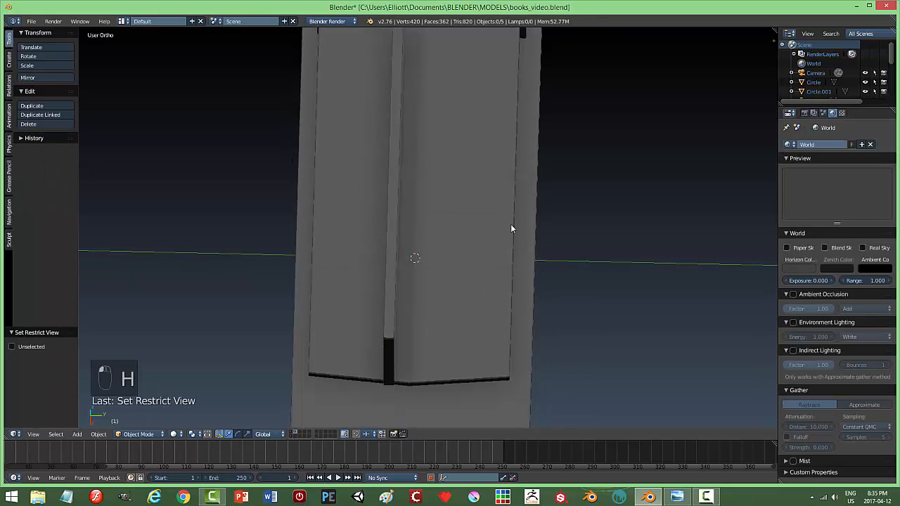
right_click(395, 270)
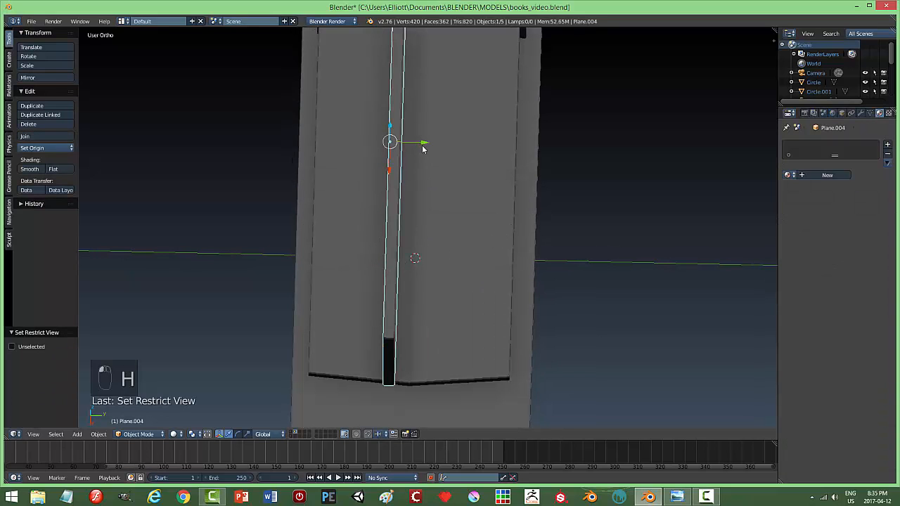
drag(423, 148, 426, 147)
middle_drag(427, 147, 507, 124)
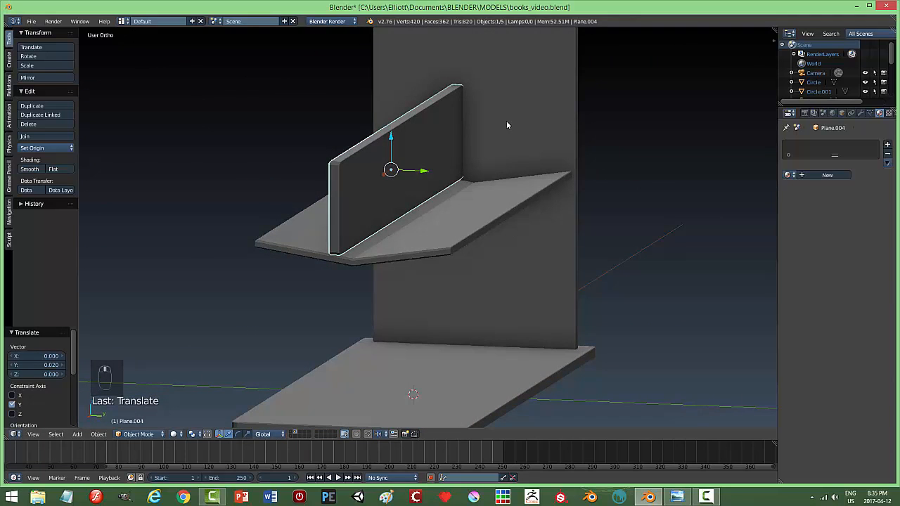
Step: Hide the remaining side board and select the divider on the sagging shelf
right_click(507, 125)
key(h)
middle_drag(567, 173, 536, 150)
right_click(435, 166)
middle_drag(500, 200, 510, 196)
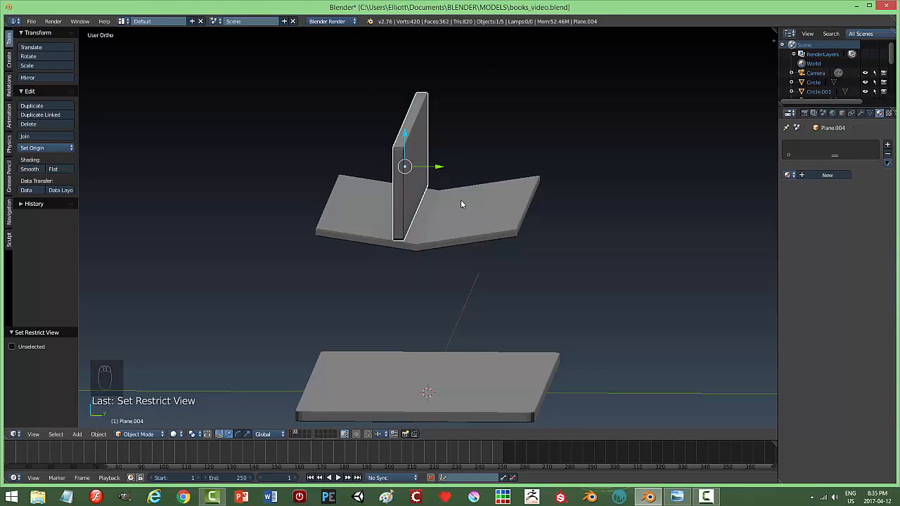
Step: Tilt the divider about -9.4° about X so its upper edge leans toward the shelf's centre
key(r)
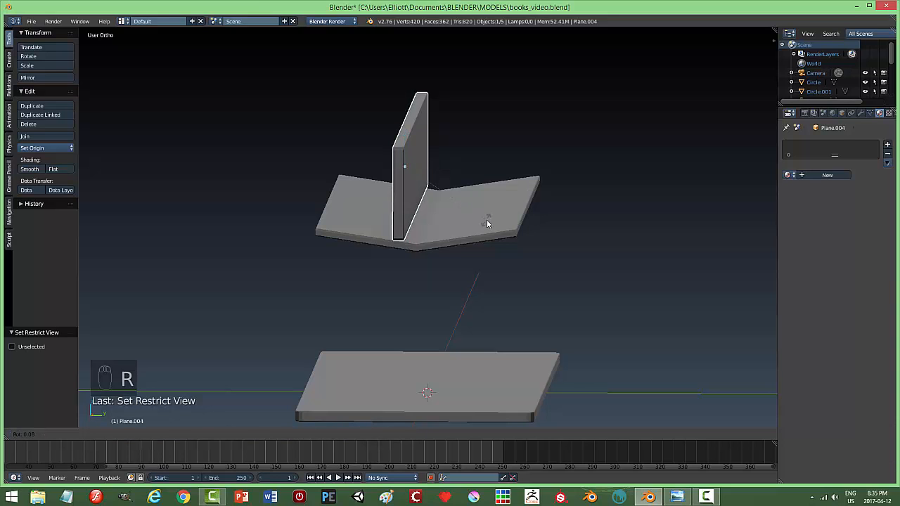
right_click(452, 220)
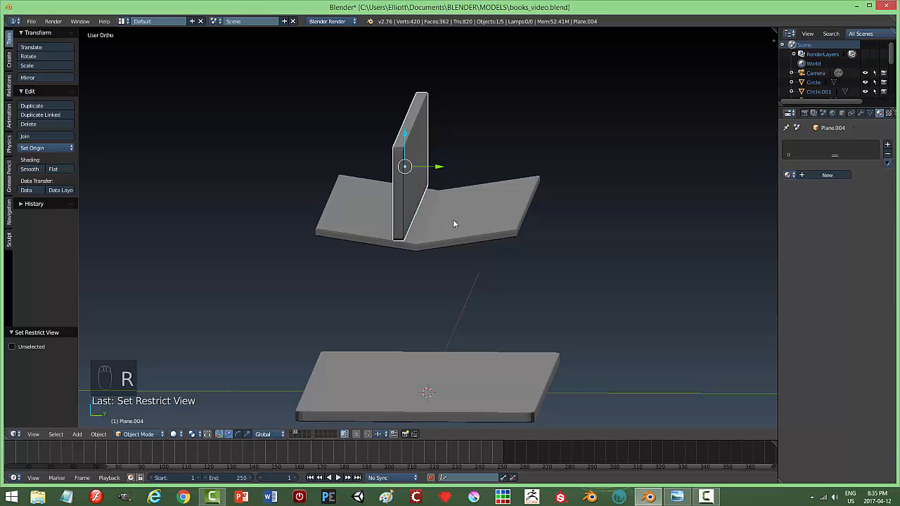
mouse_move(458, 222)
middle_down()
mouse_move(450, 228)
mouse_move(456, 218)
middle_up()
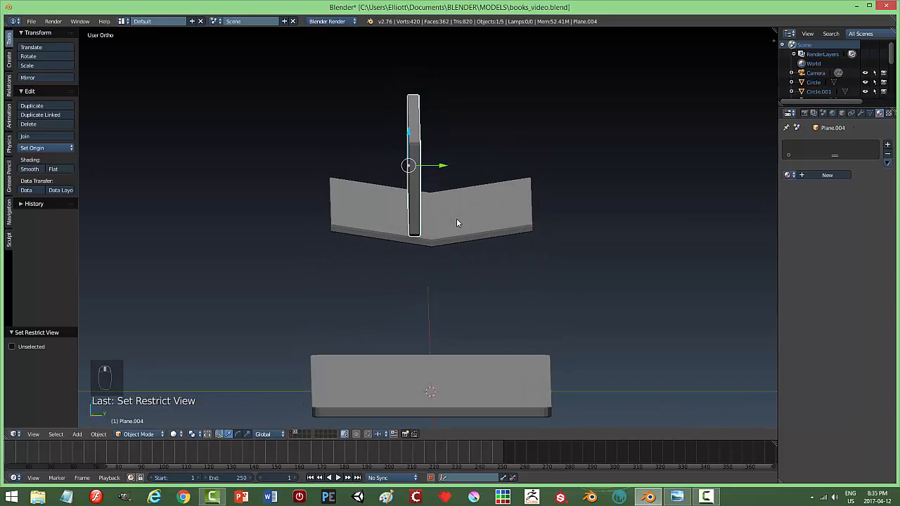
key(r)
key(x)
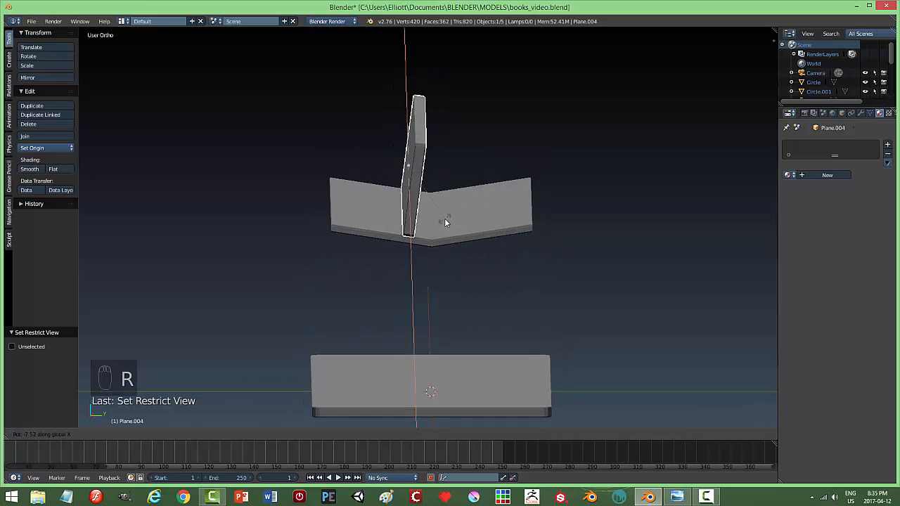
click(443, 220)
mouse_move(510, 203)
middle_down()
mouse_move(502, 199)
mouse_move(510, 220)
mouse_move(504, 201)
middle_up()
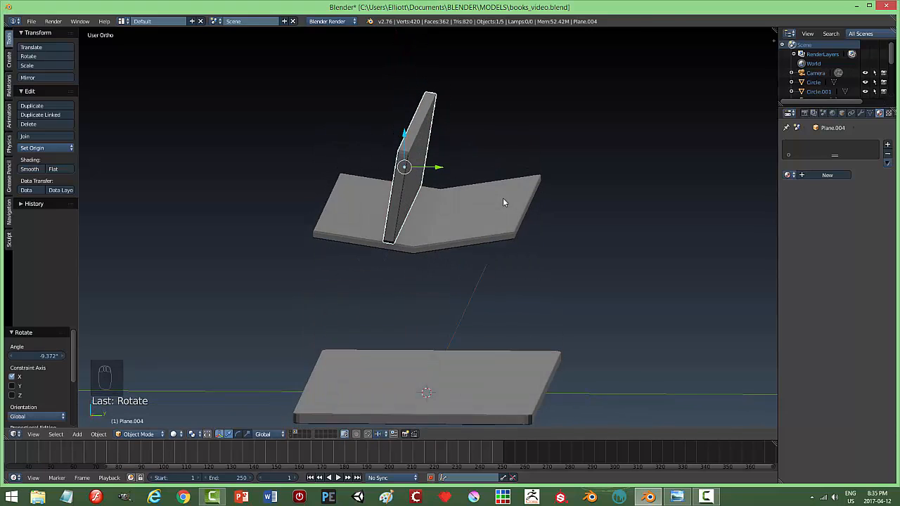
Step: Duplicate the tilted divider, turning the copy 180° about Z and shifting it about 0.272 along Y to form an A-shaped pair
key(shift+d)
right_click(503, 197)
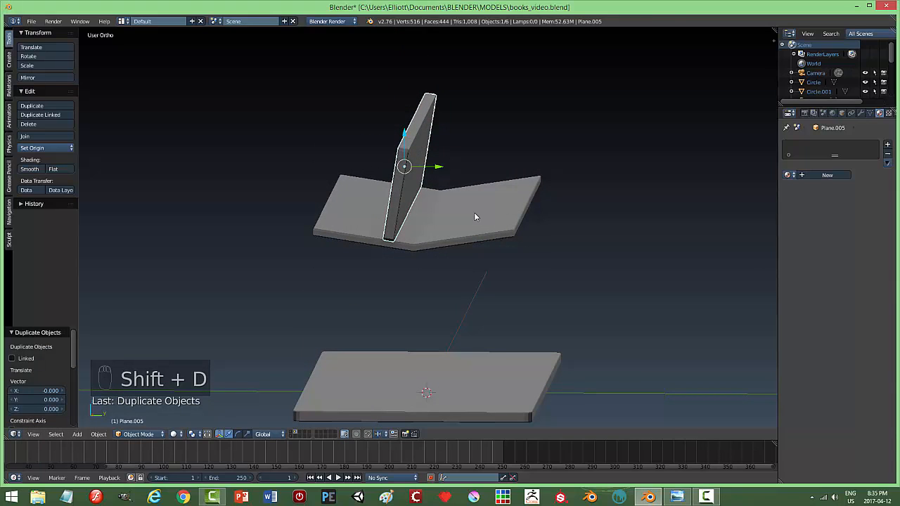
text(r)
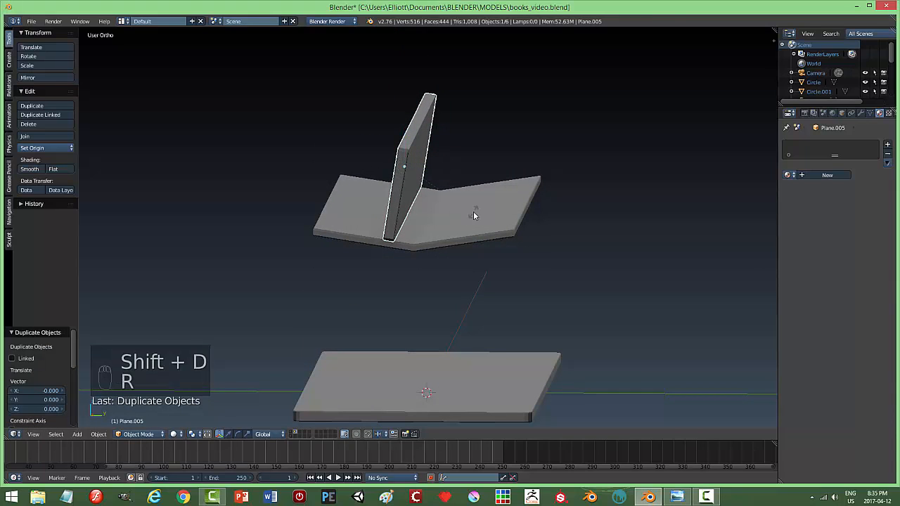
text(z)
text(180)
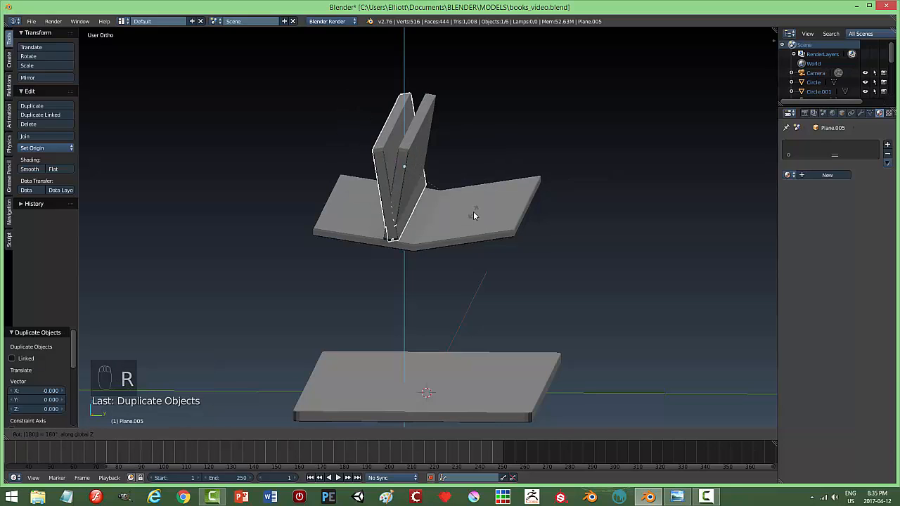
key(Return)
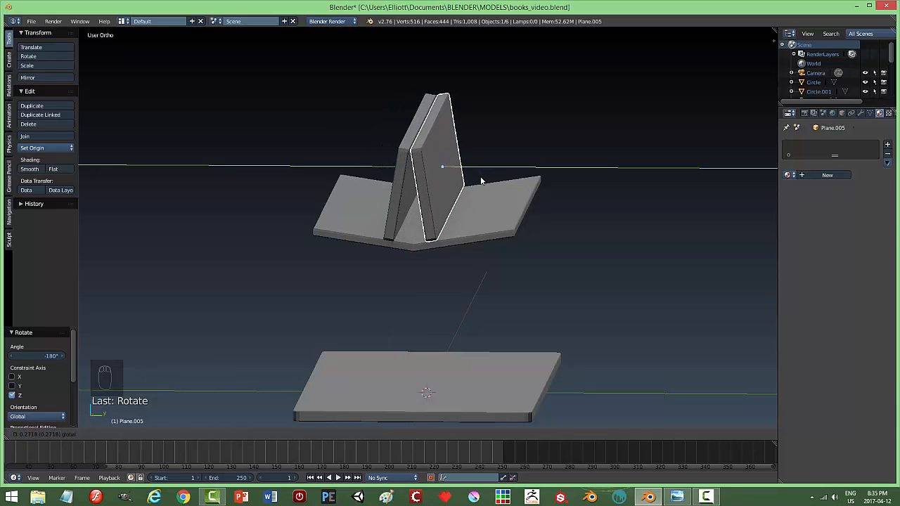
click(484, 181)
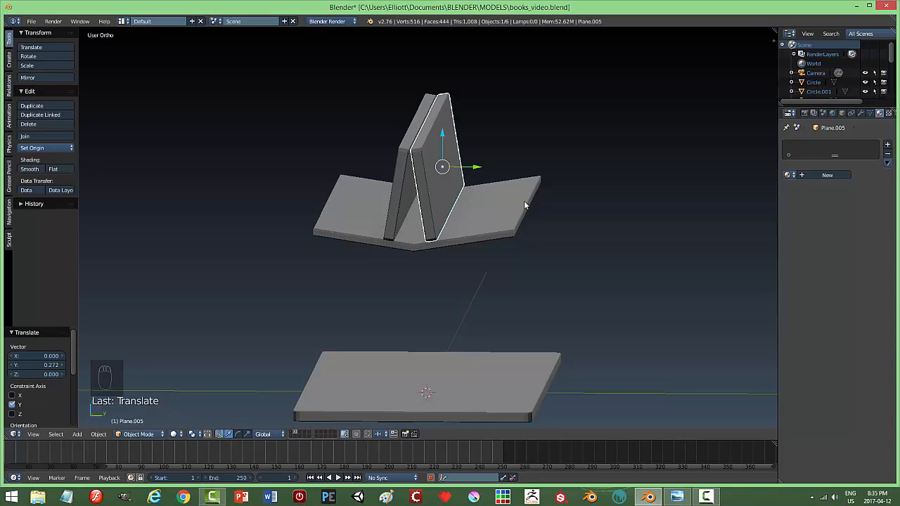
Step: Unhide the side boards and select the sagging shelf together with both tilted dividers
key(alt+h)
key(a)
middle_drag(472, 206, 553, 240)
right_click(511, 259)
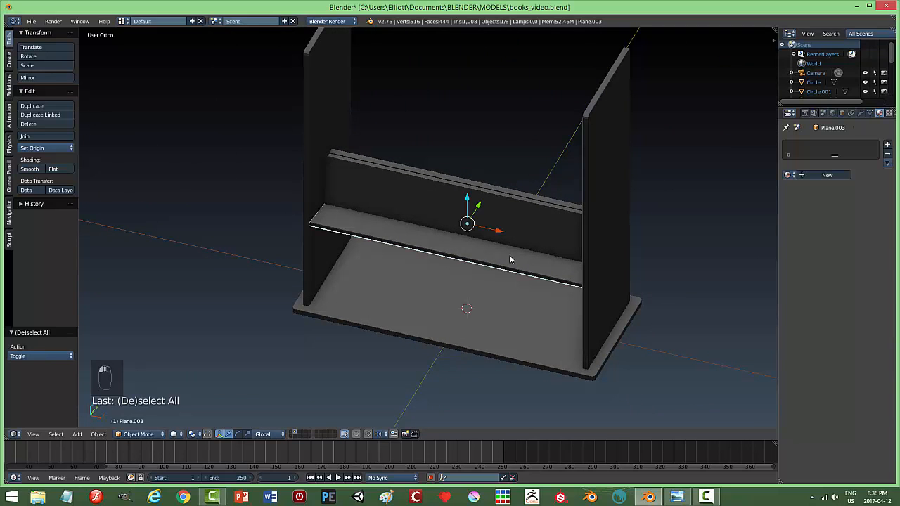
shift+right_click(512, 225)
middle_drag(633, 243, 511, 239)
shift+right_click(441, 190)
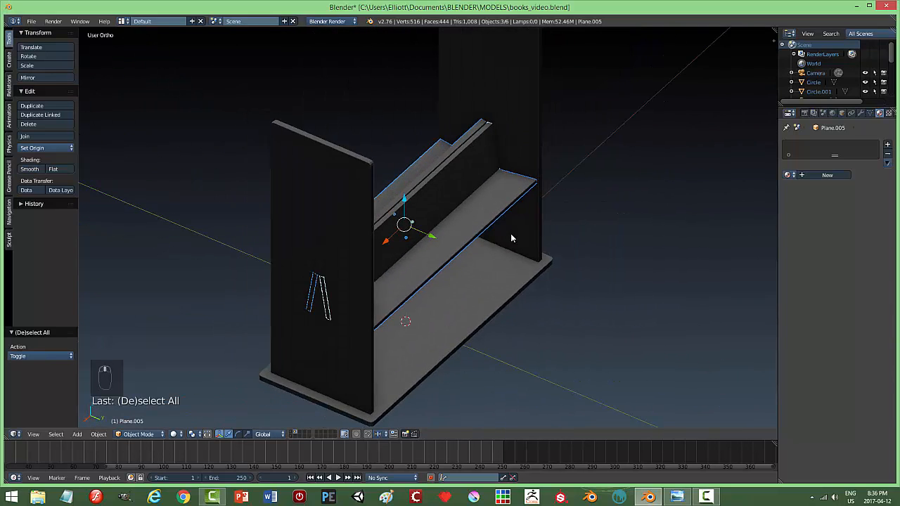
Step: Duplicate the sagging shelf with its two tilted dividers and raise the copies along Z to form an upper shelf tier
drag(403, 201, 404, 186)
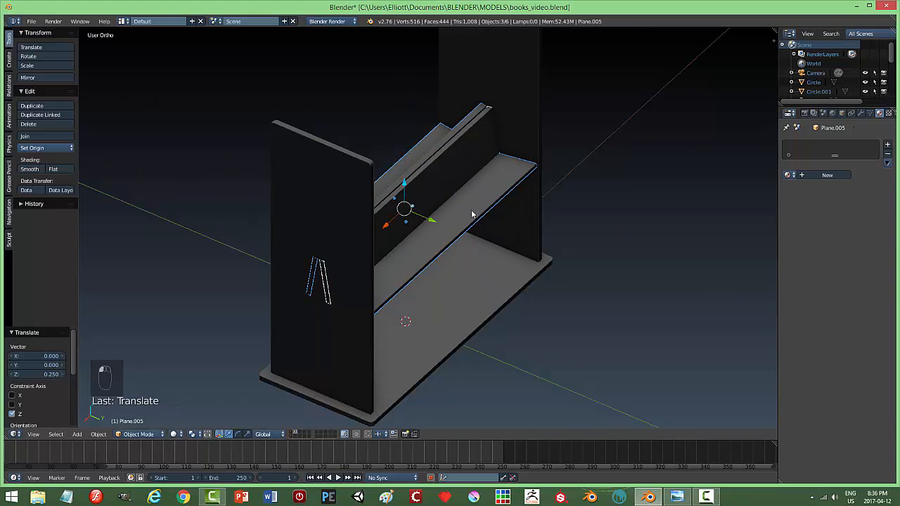
key(ctrl+z)
key(shift+d)
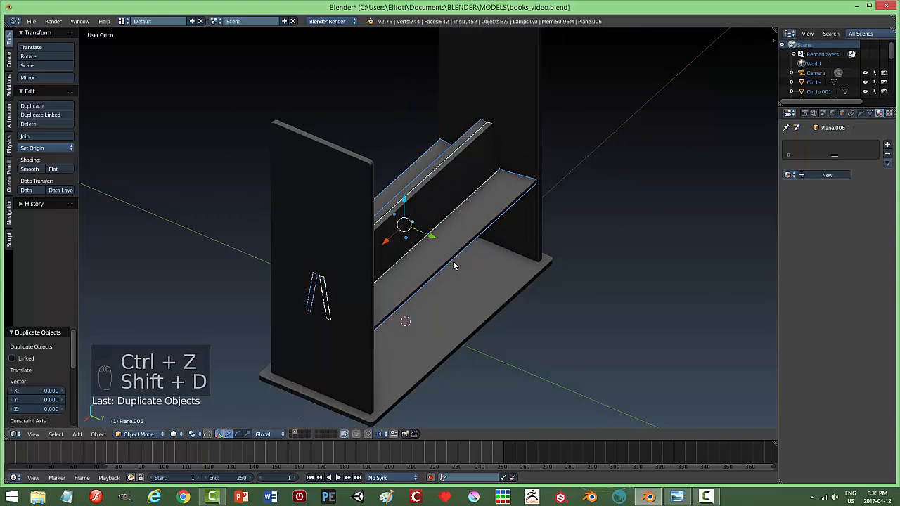
key(KP_1)
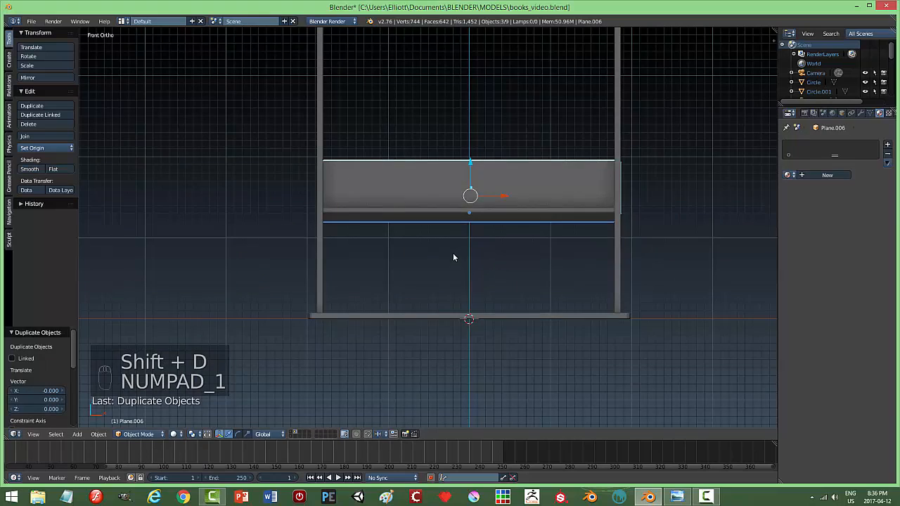
scroll(549, 232, down, 1)
scroll(499, 220, down, 1)
drag(458, 176, 464, 83)
middle_drag(641, 167, 503, 198)
key(a)
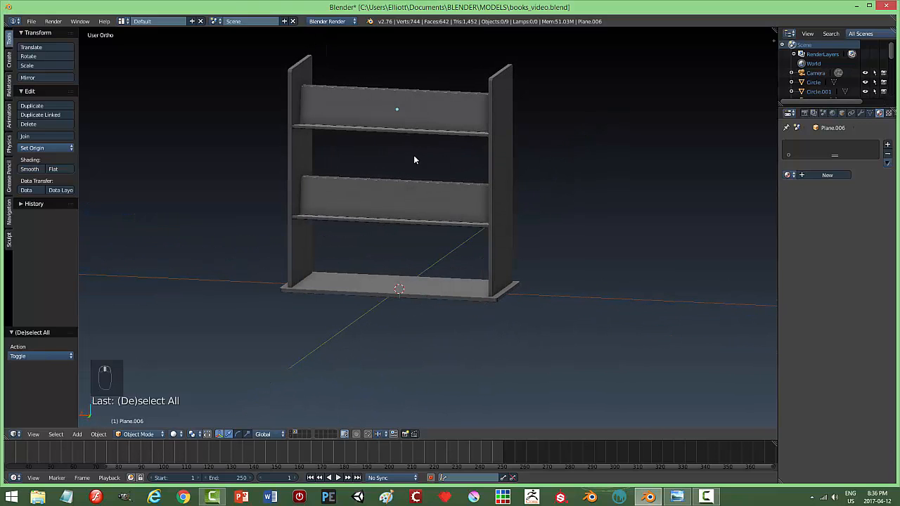
drag(282, 59, 411, 107)
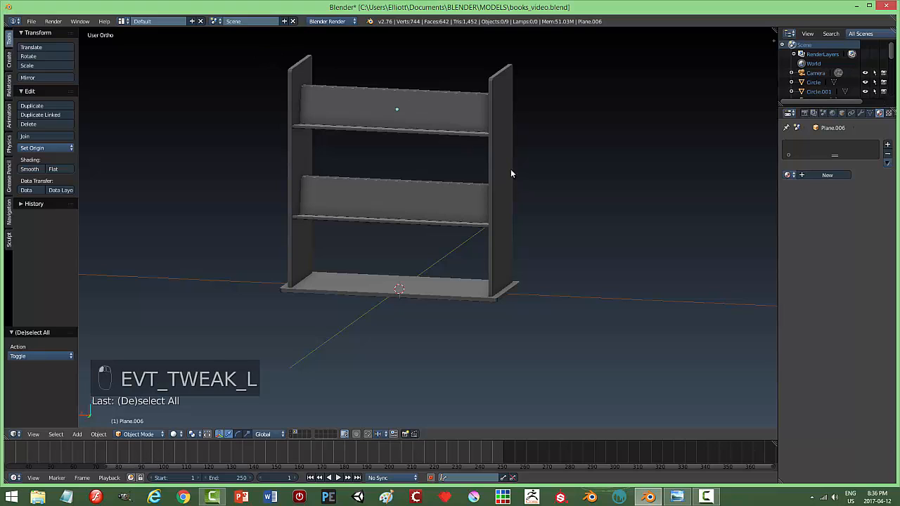
key(b)
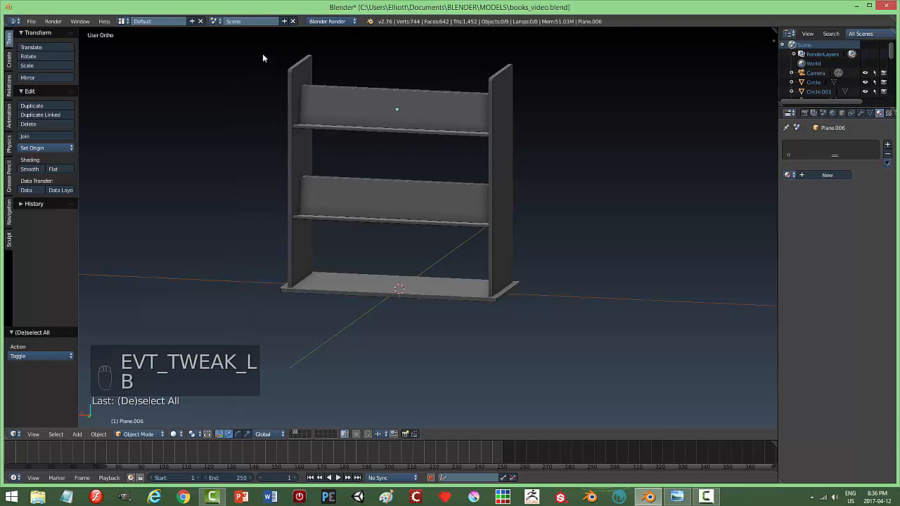
key(b)
drag(259, 50, 563, 241)
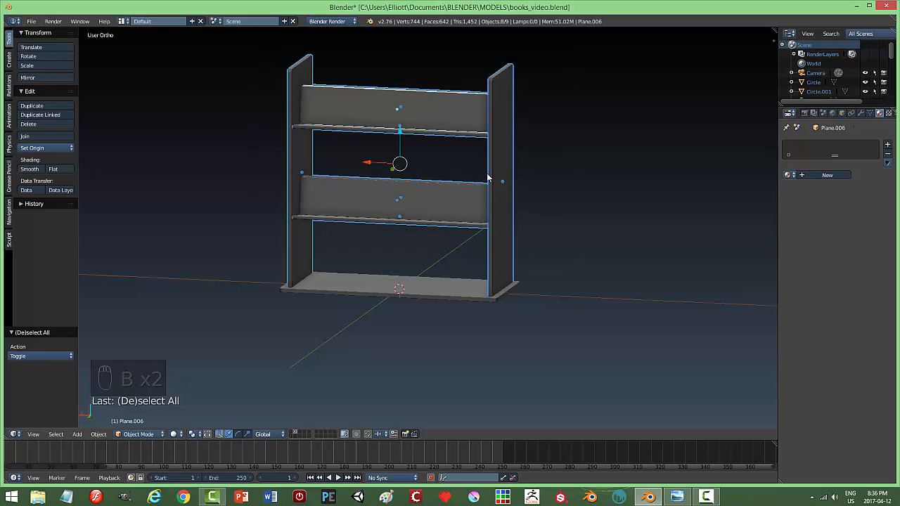
right_click(500, 133)
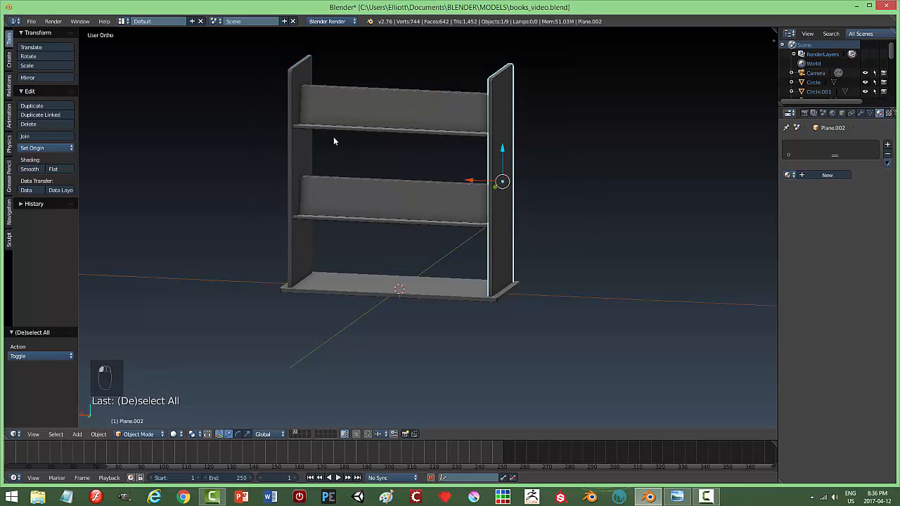
shift+right_click(294, 101)
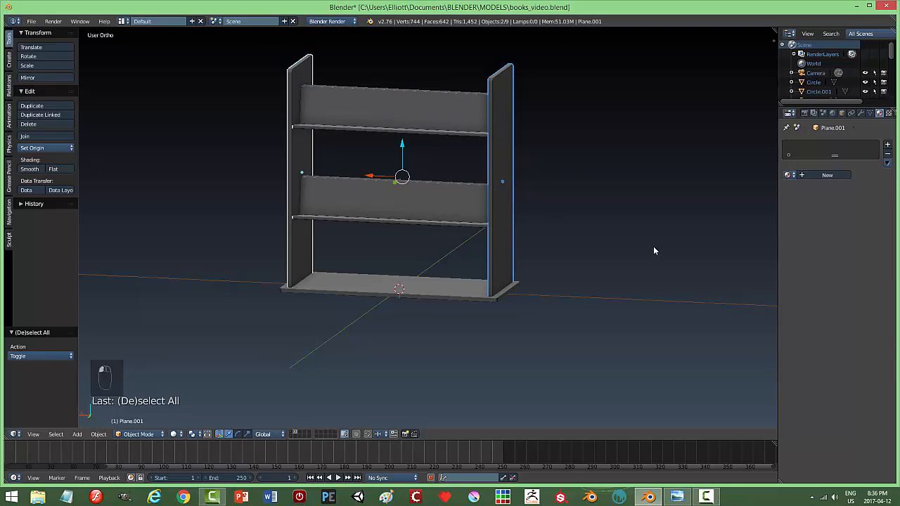
Step: Raise the base board about 0.423 along Z so the side boards extend beneath it as short feet
right_click(406, 292)
key(g)
key(z)
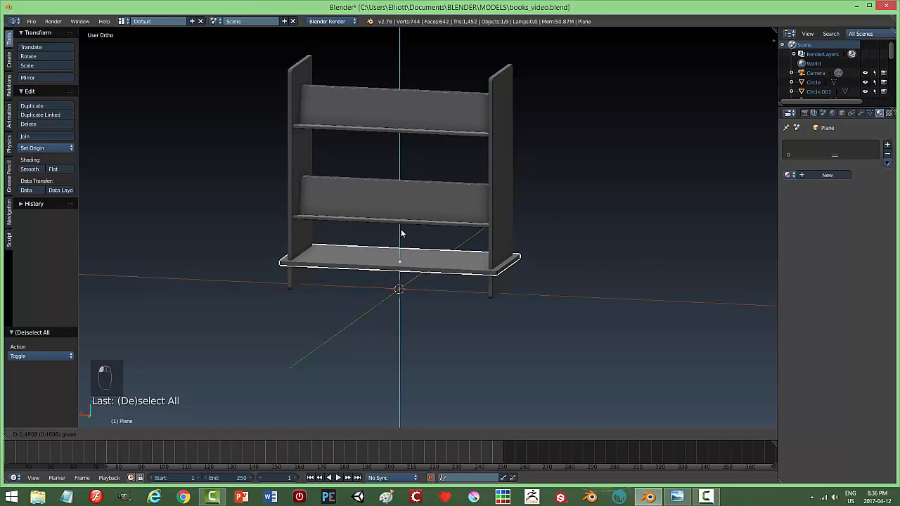
click(402, 236)
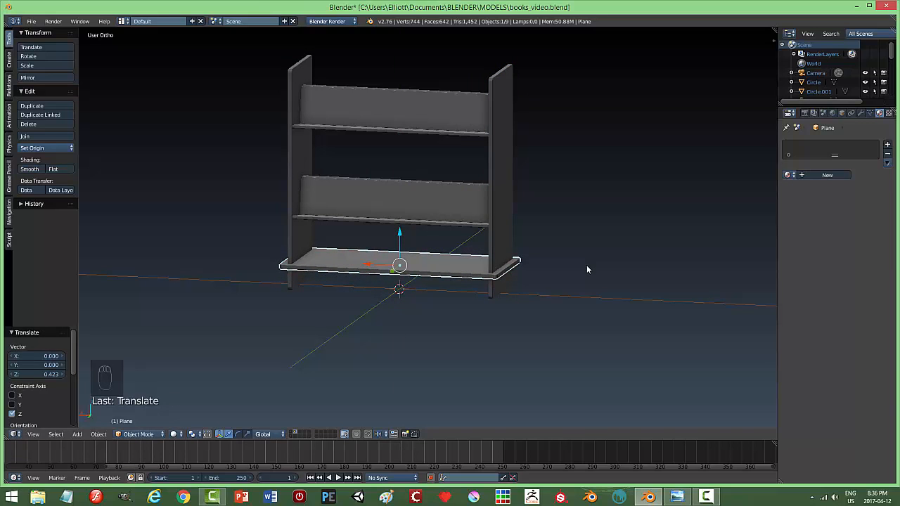
key(a)
Step: Select both side boards and scale them to about 0.875 along Z, then deselect everything
mouse_move(604, 263)
middle_down()
mouse_move(560, 286)
mouse_move(574, 260)
mouse_move(600, 251)
mouse_move(600, 268)
middle_up()
middle_drag(547, 280, 549, 291)
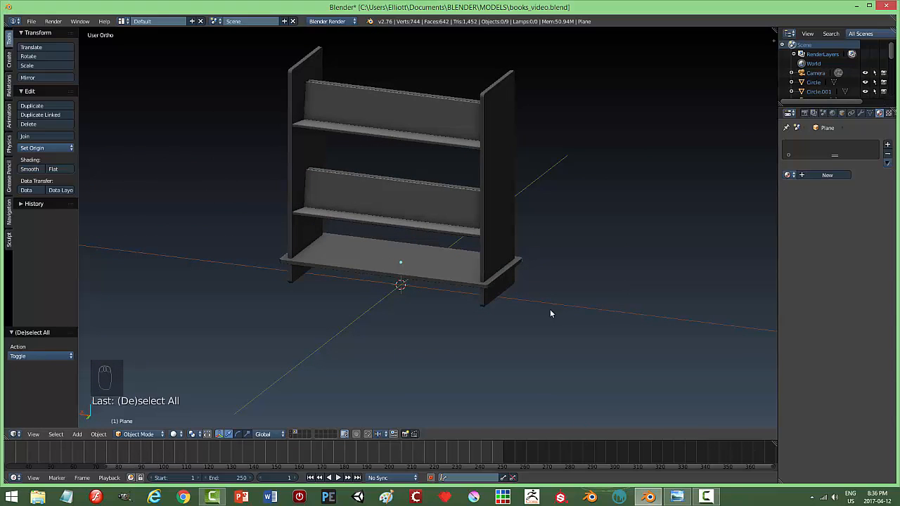
right_click(496, 294)
shift+right_click(308, 284)
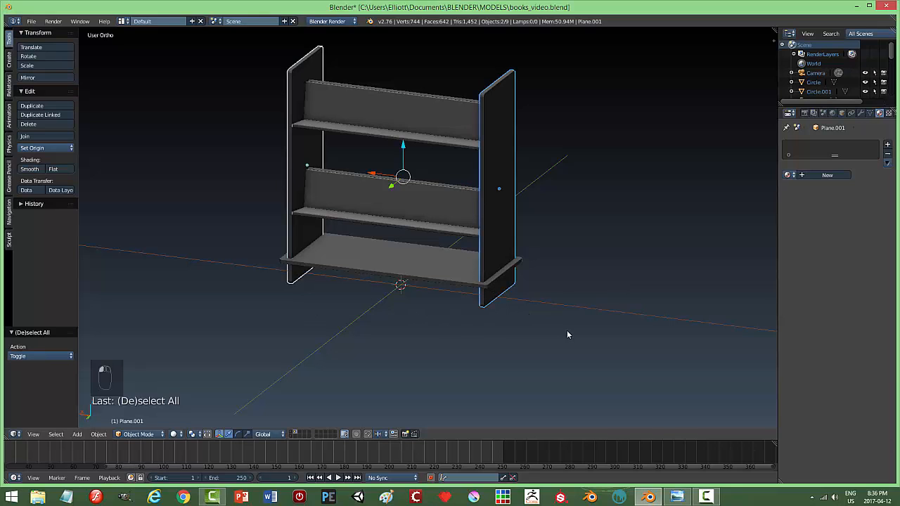
key(s)
key(z)
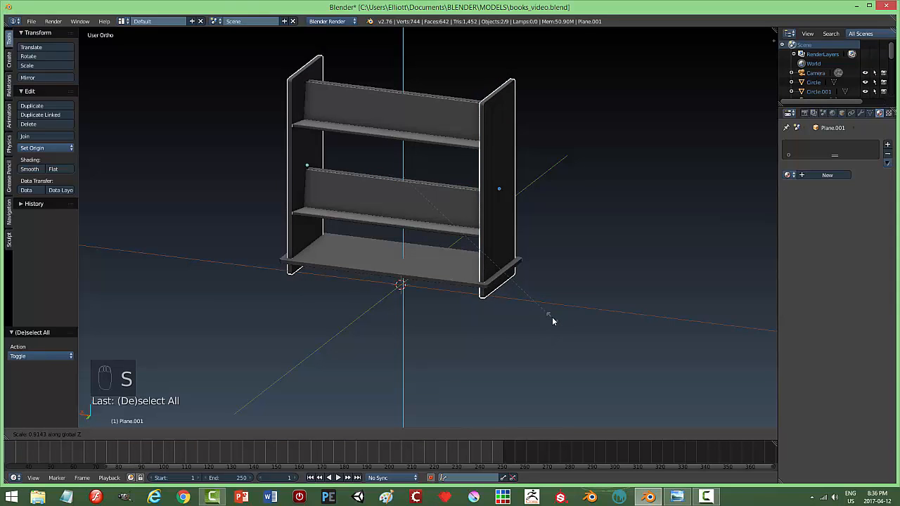
click(550, 309)
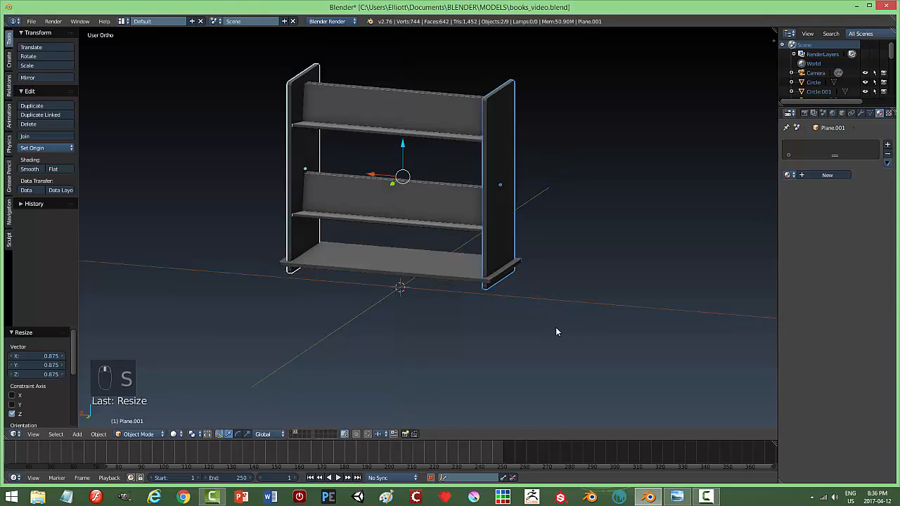
middle_drag(555, 328, 470, 301)
key(a)
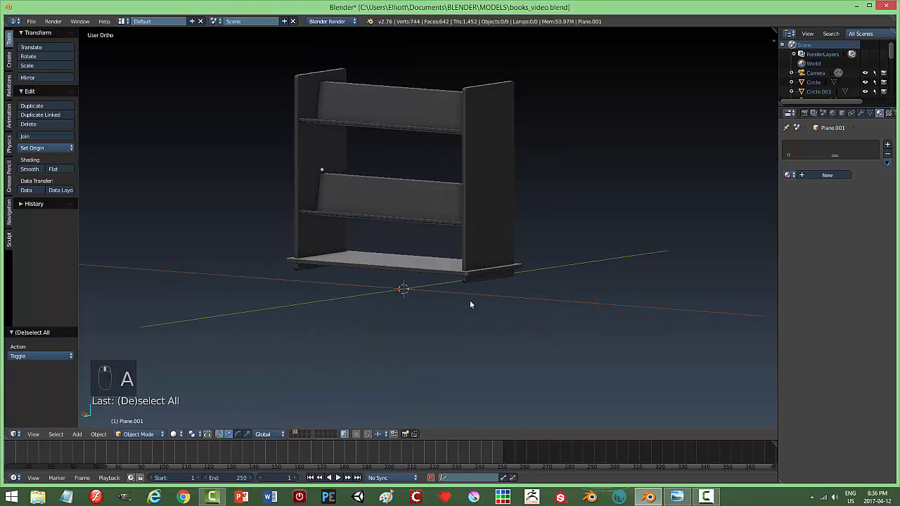
Step: Duplicate the base board and lower the copy about 0.218 along Z
right_click(438, 270)
key(shift+d)
right_click(412, 269)
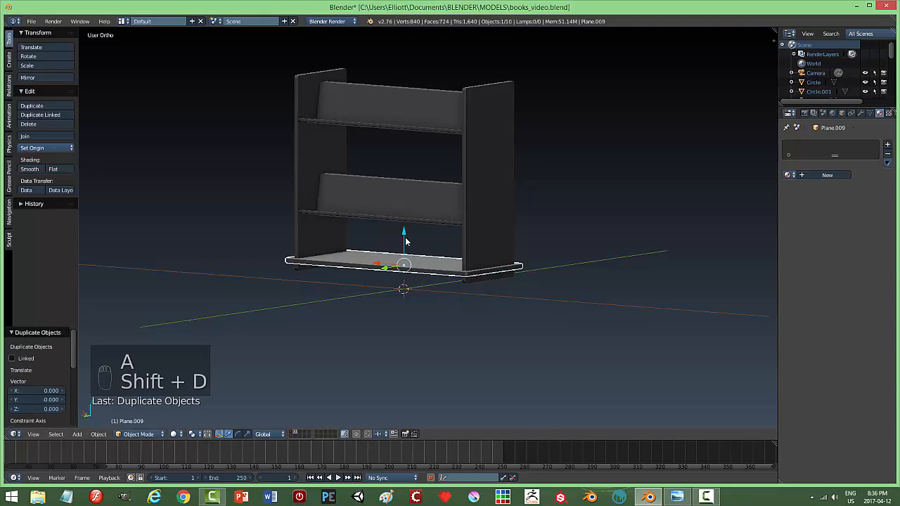
drag(406, 241, 406, 254)
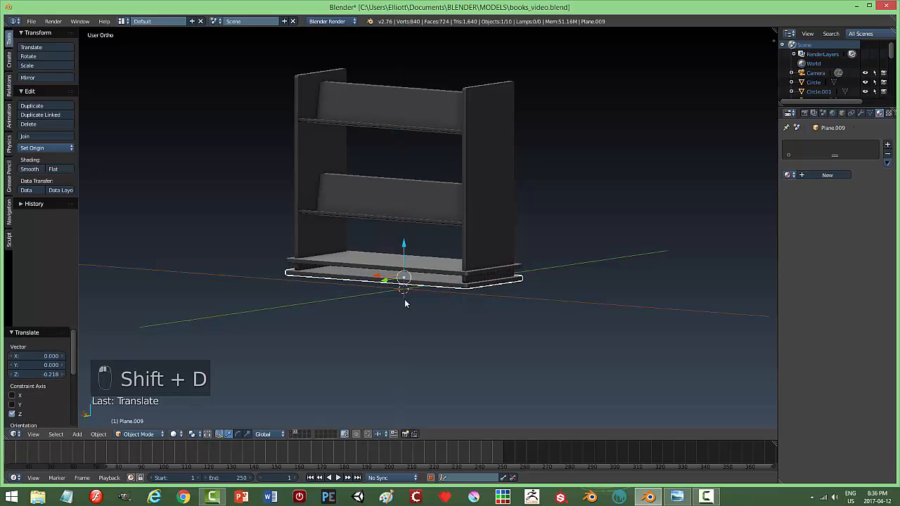
middle_drag(404, 299, 451, 298)
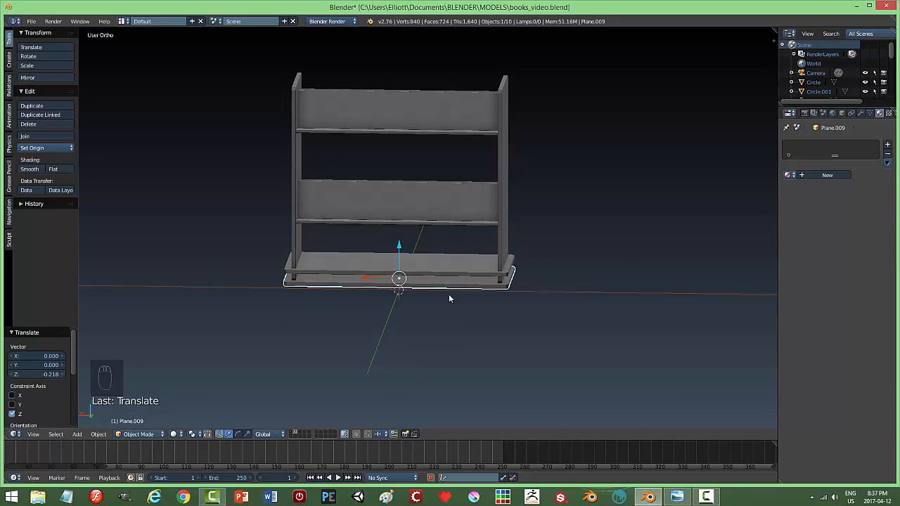
Step: Delete the upper of the two base boards and raise the remaining one about 0.186 along Z
right_click(474, 275)
key(x)
click(536, 281)
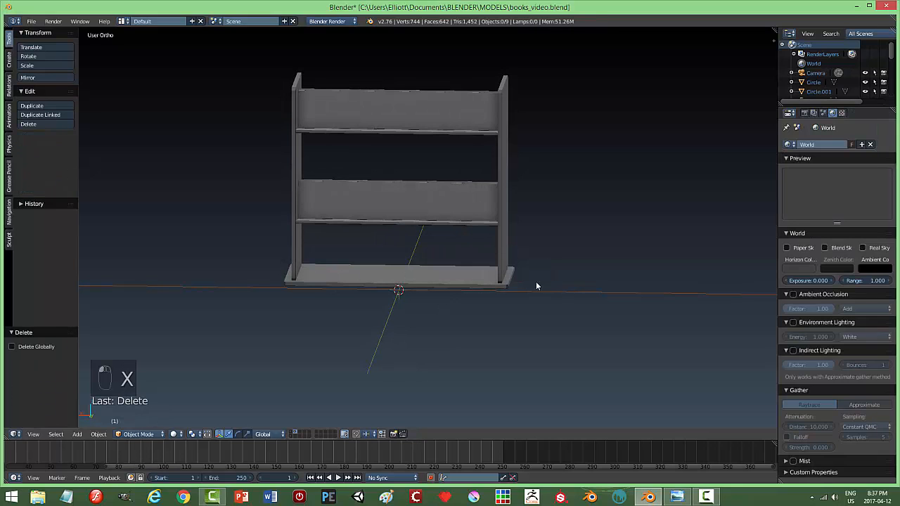
right_click(458, 276)
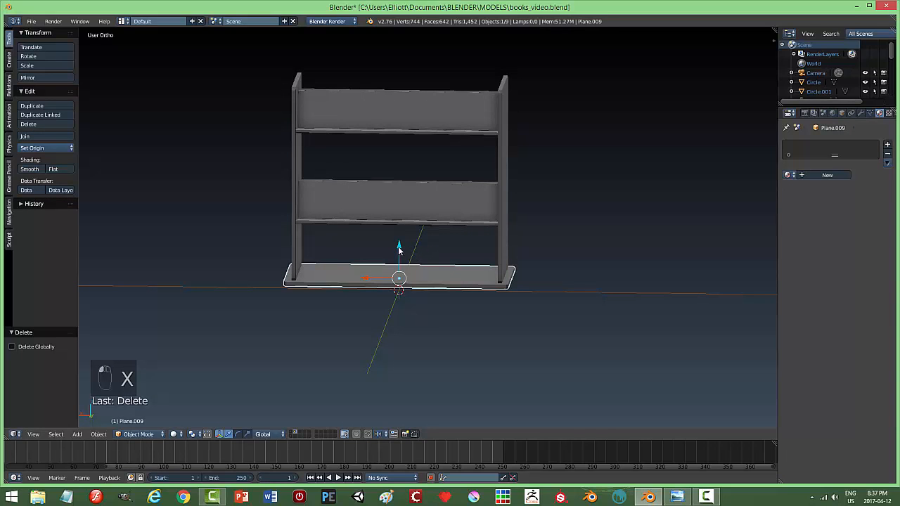
drag(399, 247, 400, 237)
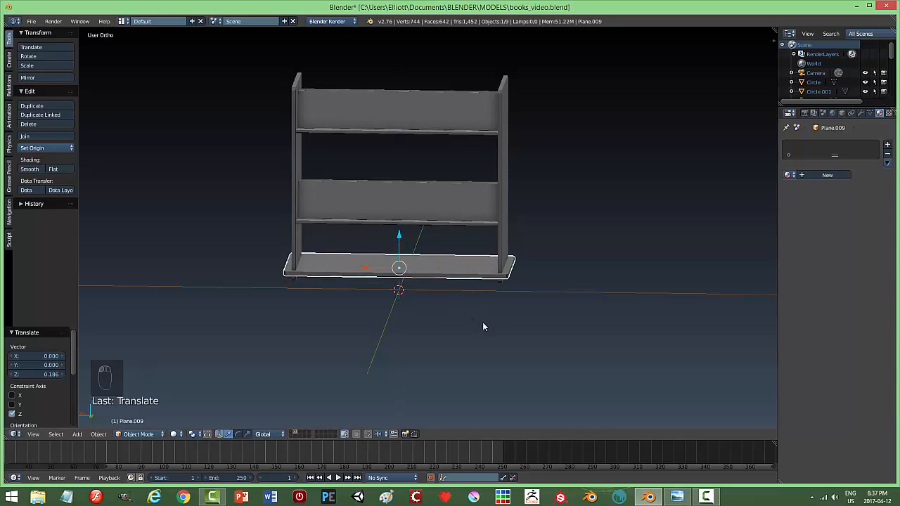
key(a)
Step: Edit the base board in face selection mode and inset its underside face by about 0.05
middle_drag(519, 324, 439, 259)
right_click(439, 259)
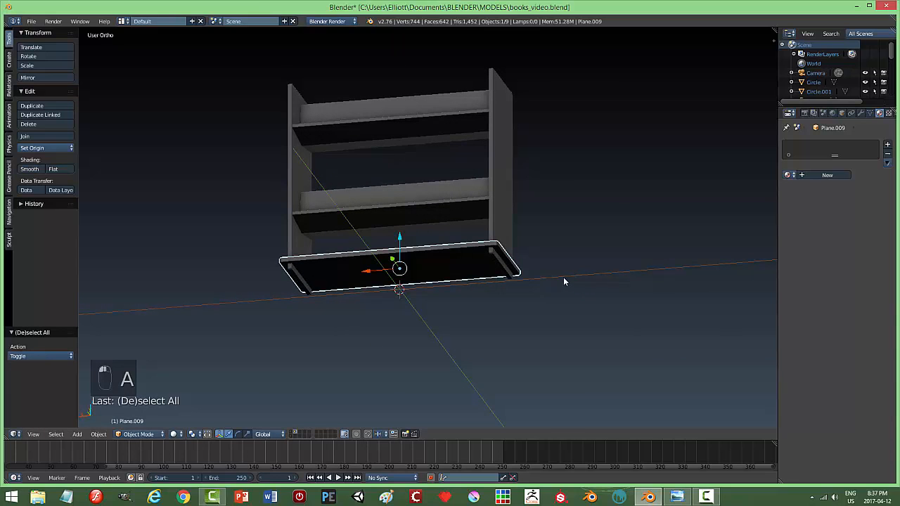
key(Tab)
click(650, 279)
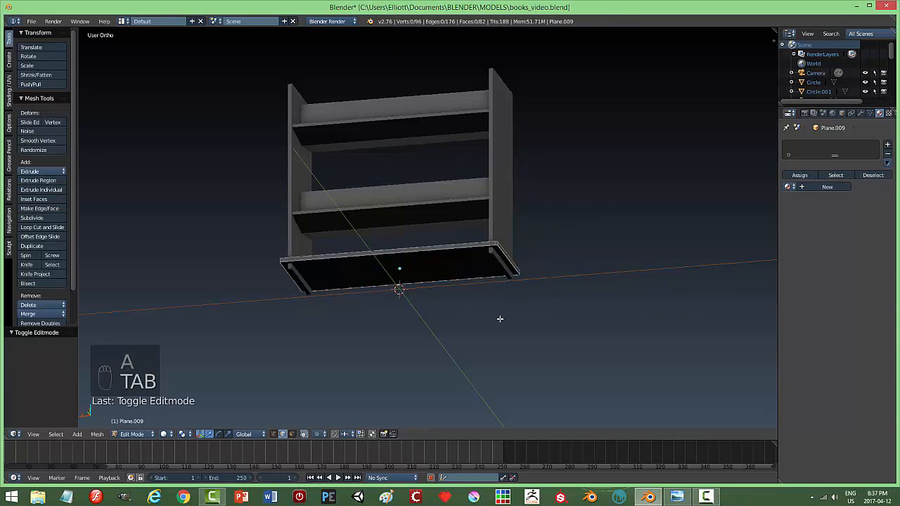
scroll(479, 310, up, 3)
key(ctrl+Tab)
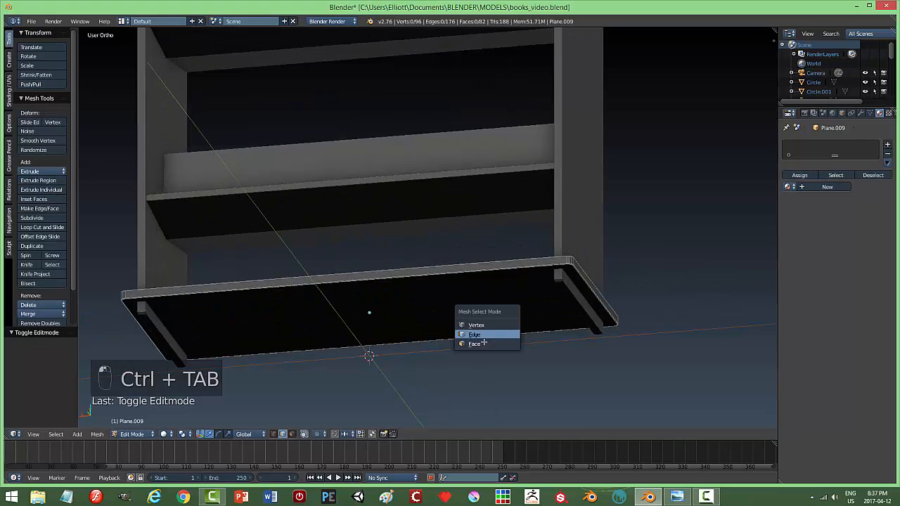
click(482, 343)
right_click(481, 306)
middle_drag(703, 332, 702, 321)
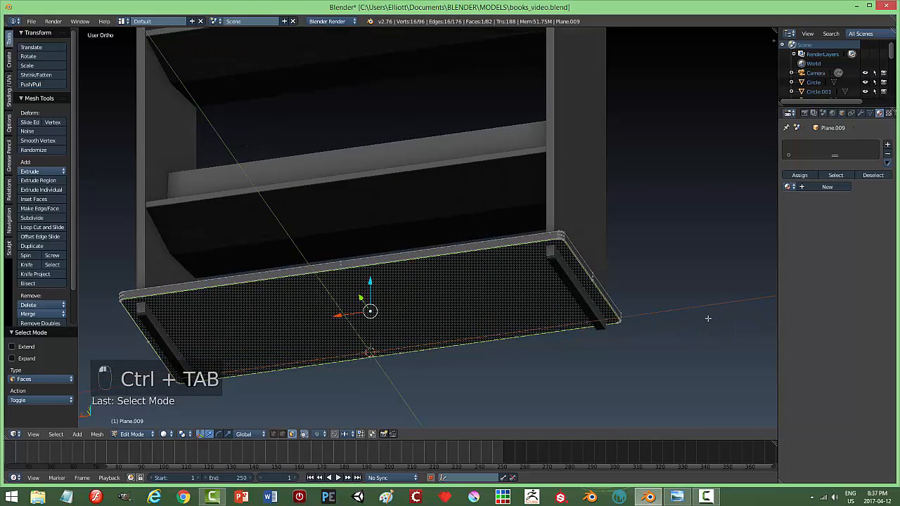
key(i)
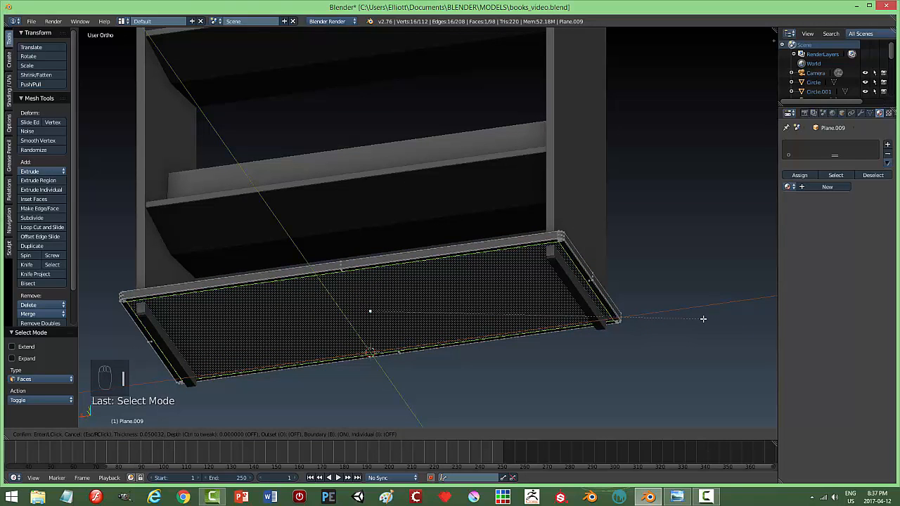
click(702, 320)
Step: Extrude the inset underside face of the base downward about 0.128 along Z to form a stepped plinth
middle_drag(647, 330, 464, 385)
key(e)
click(374, 360)
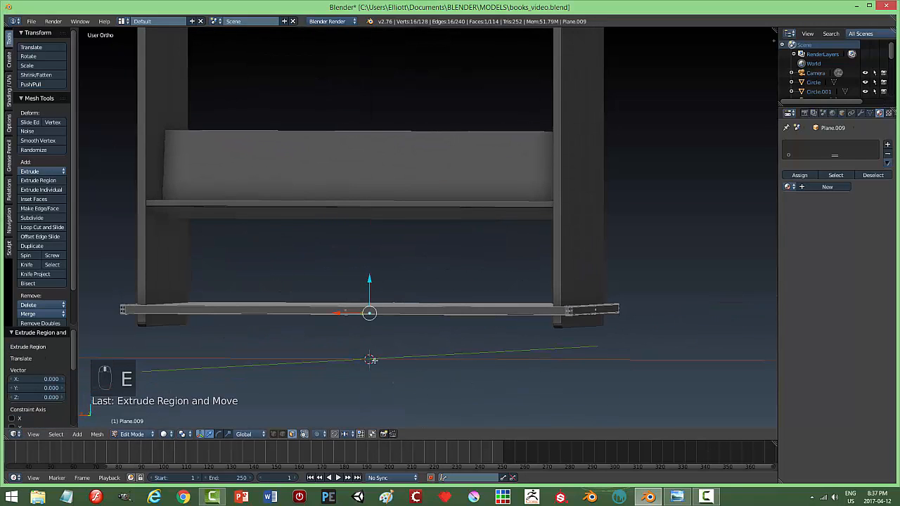
drag(368, 280, 373, 301)
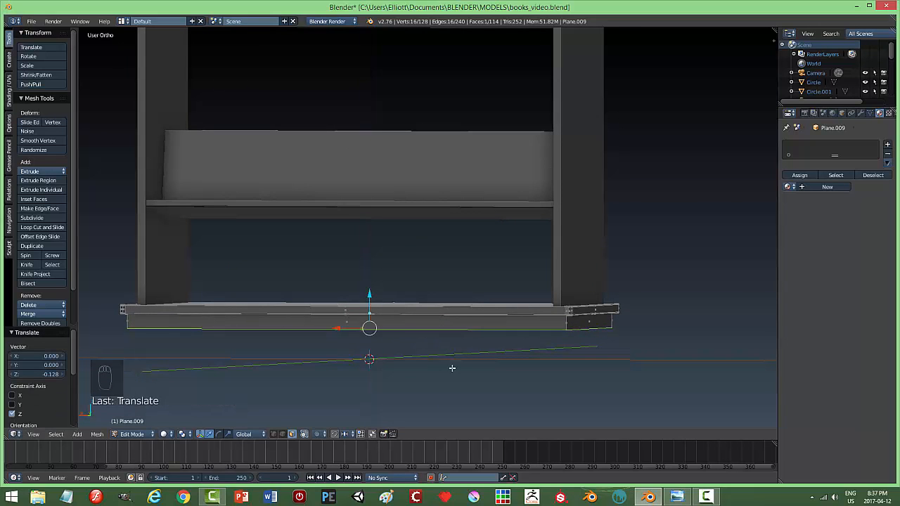
Step: Return to Object Mode with nothing selected and save the file
middle_drag(452, 367, 581, 332)
key(a)
key(Tab)
key(a)
key(ctrl+s)
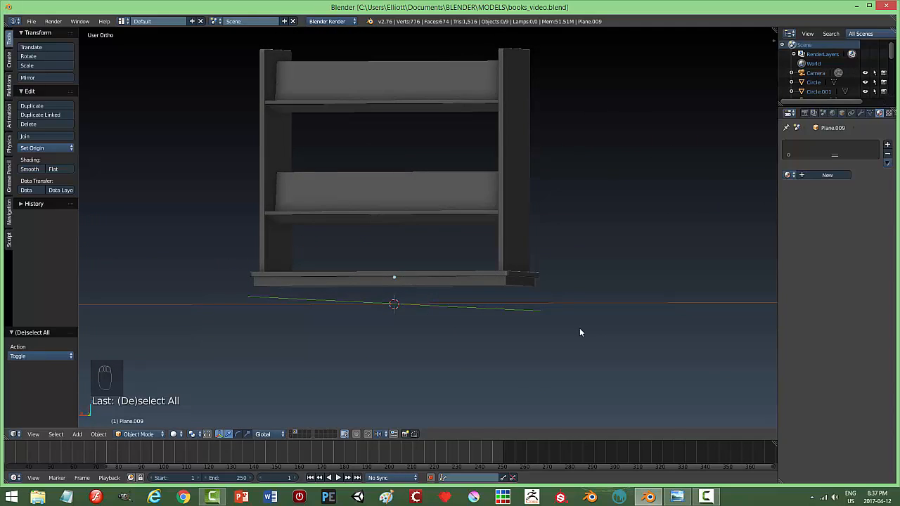
Step: Select the base board from below and snap the 3D cursor to it
middle_drag(499, 348, 453, 302)
right_click(464, 241)
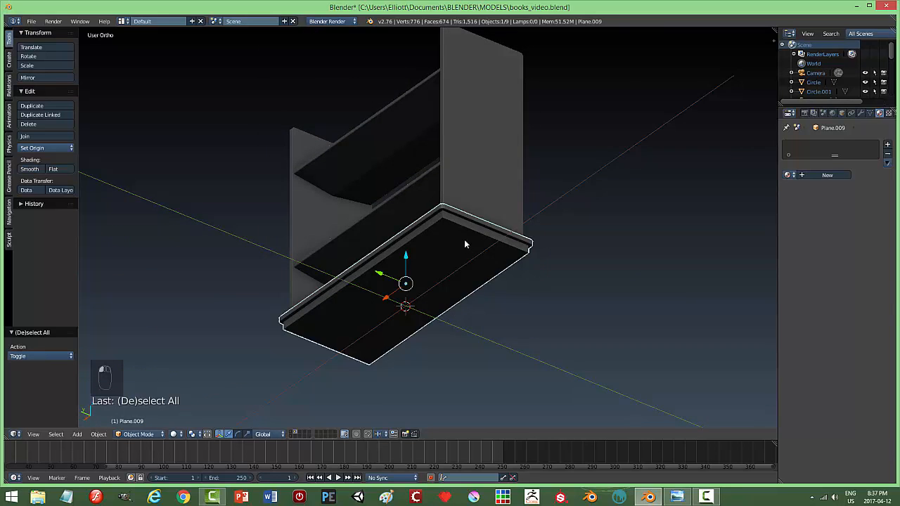
key(shift+s)
click(513, 271)
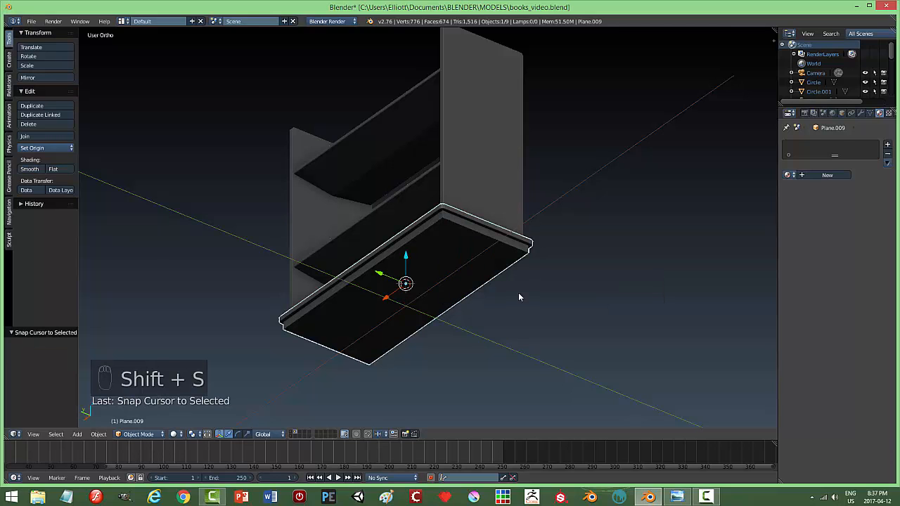
Step: Add a cylinder at the 3D cursor, scale it down to a small foot and move it down about 0.243 along Z
middle_drag(518, 293, 511, 359)
key(shift+a)
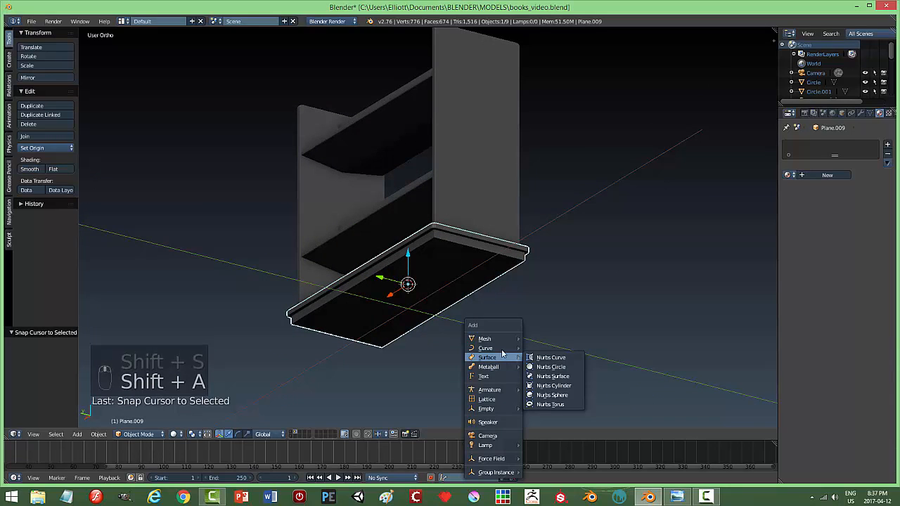
mouse_move(490, 341)
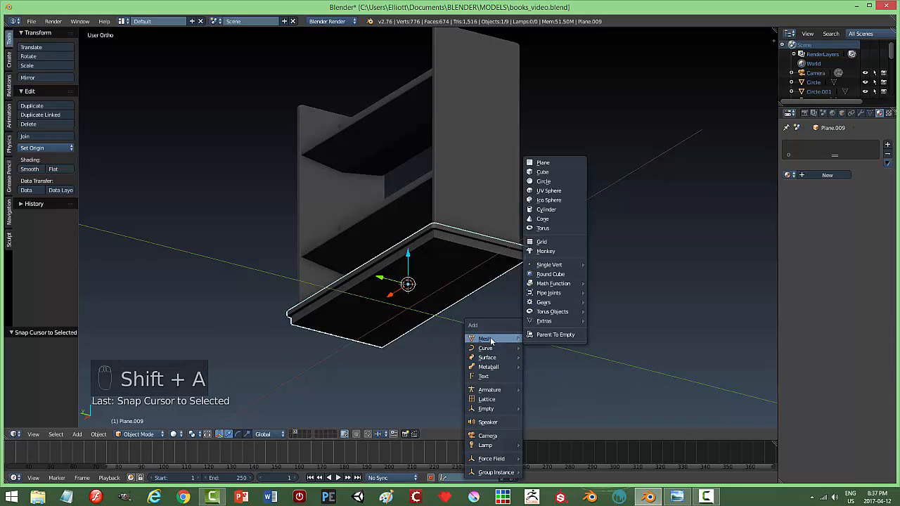
click(558, 209)
key(s)
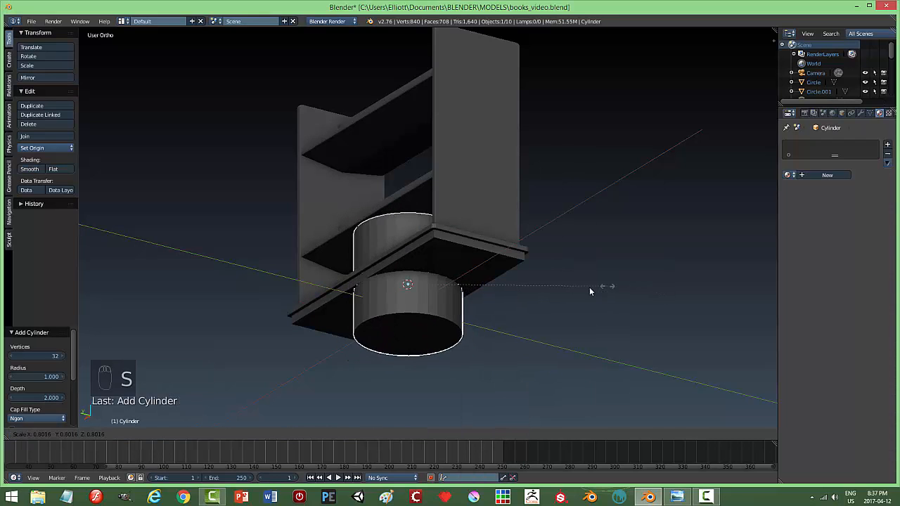
click(444, 295)
middle_drag(444, 295, 402, 255)
drag(403, 251, 404, 274)
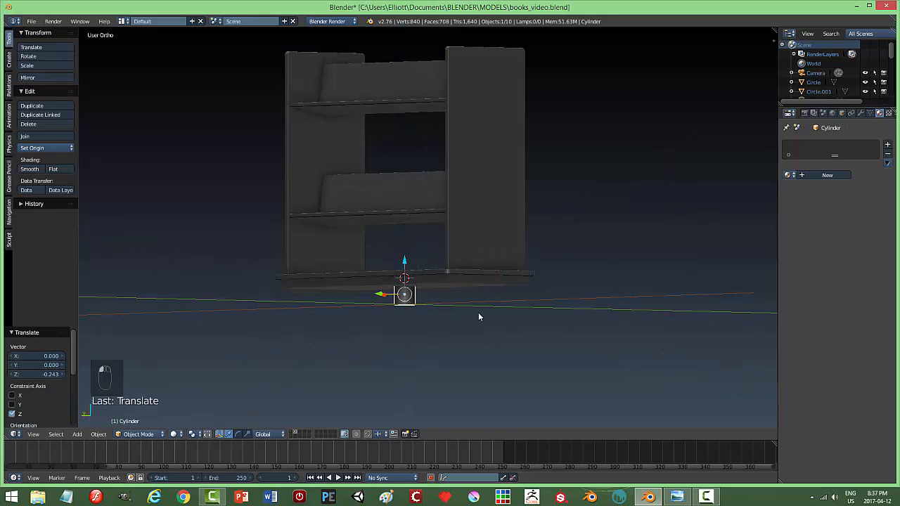
Step: Scale the foot cylinder down further and raise it about 0.077 along Z to meet the base's underside
middle_drag(478, 313, 529, 315)
key(s)
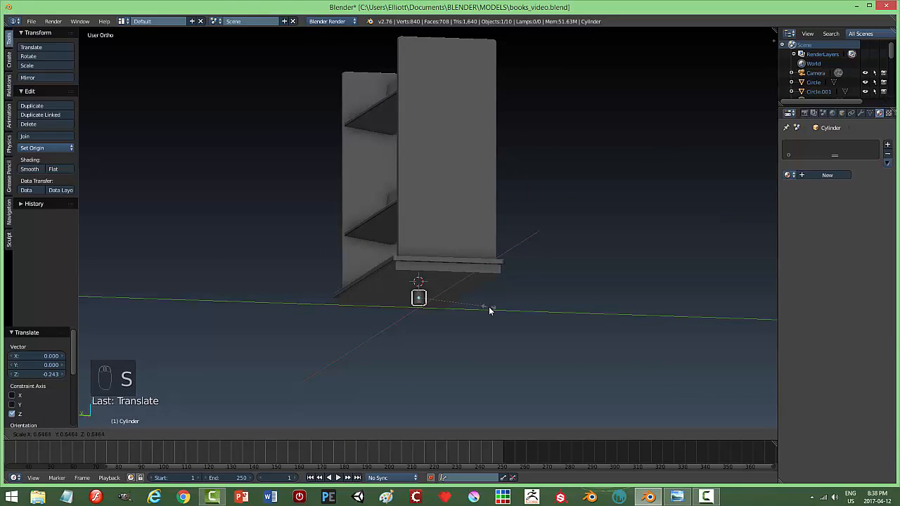
click(441, 306)
drag(419, 266, 419, 260)
Step: Edit the foot cylinder in edge selection mode and scale its bottom edge loop to about 0.306 to taper it
key(Tab)
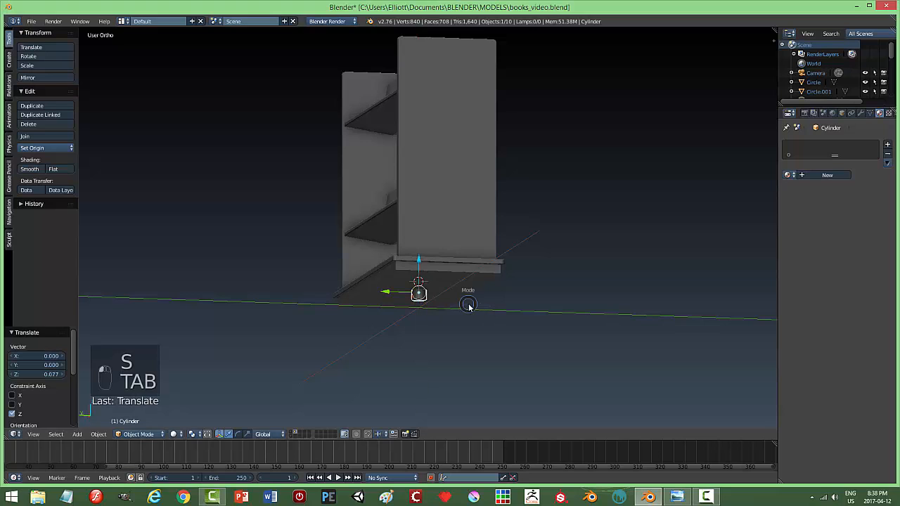
key(KP_Decimal)
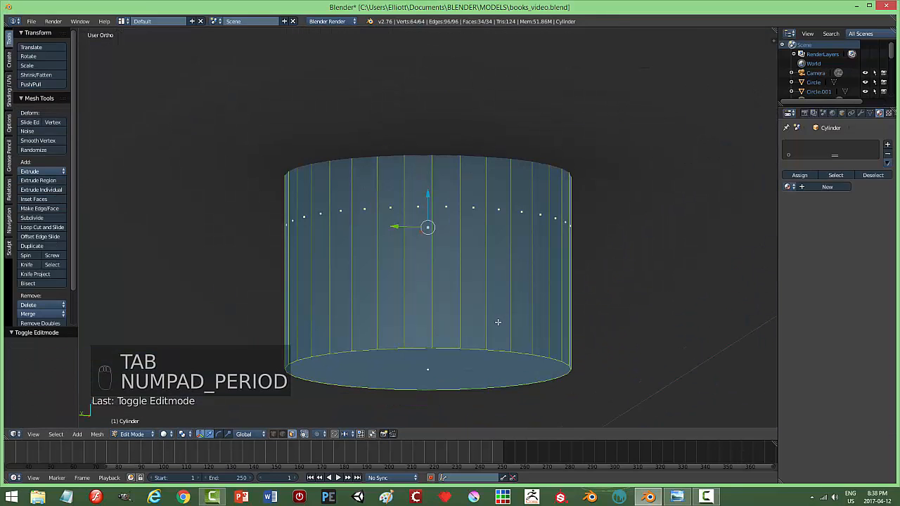
key(a)
key(a)
key(ctrl+Tab)
click(546, 325)
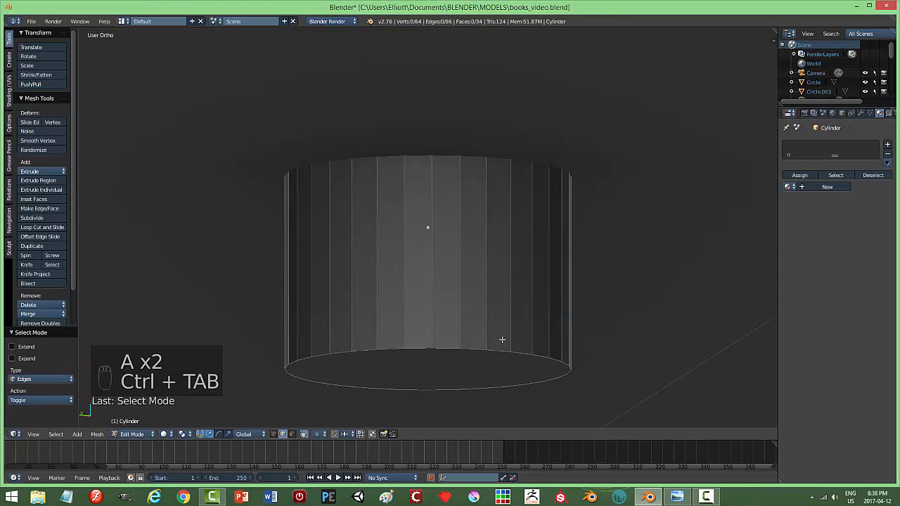
alt+right_click(480, 350)
key(s)
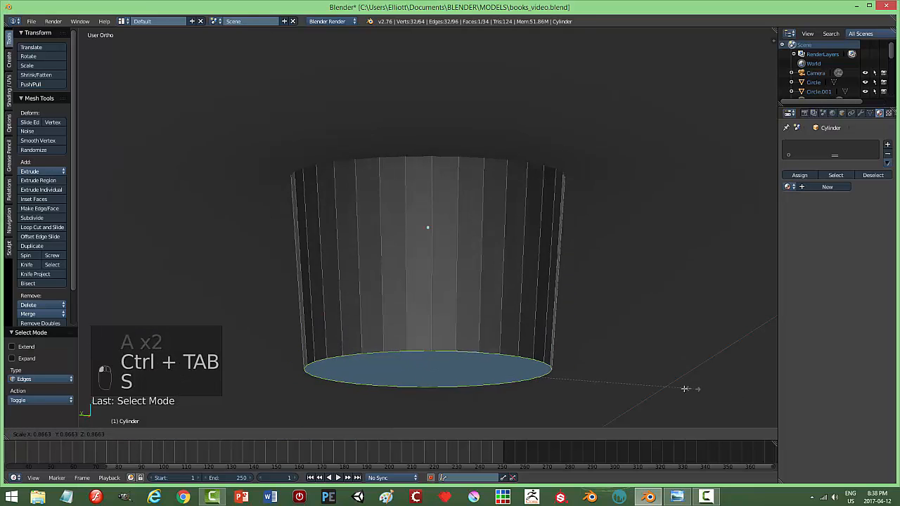
click(520, 370)
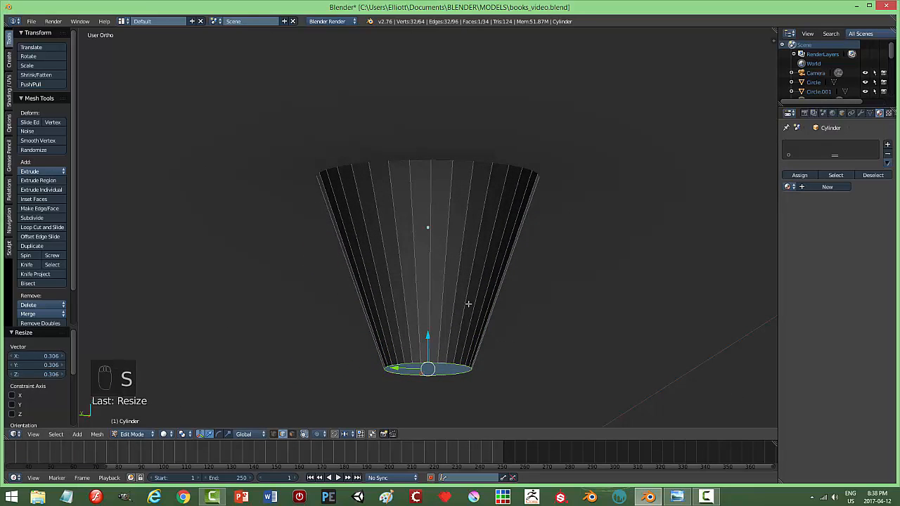
Step: Add two loop cuts around the tapered foot, one close to its upper rim and one close to its lower rim
key(ctrl+r)
click(468, 247)
click(476, 239)
key(ctrl+r)
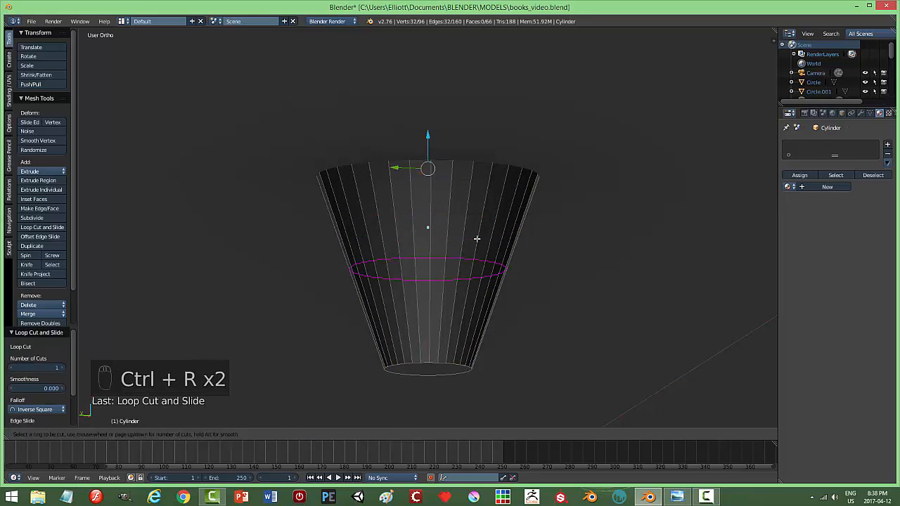
click(476, 239)
click(476, 343)
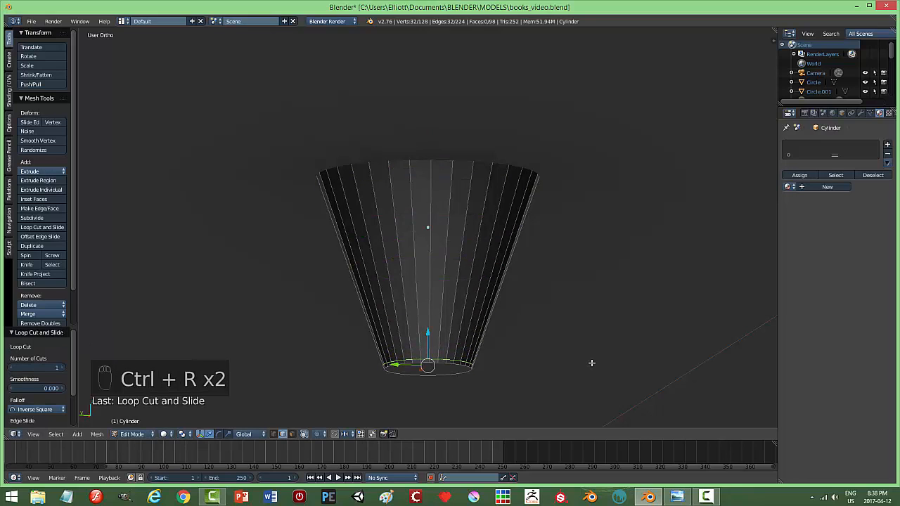
Step: In face selection mode, extrude the foot's bottom face down about 0.038 along Z to form a short neck
key(a)
key(ctrl+Tab)
click(547, 382)
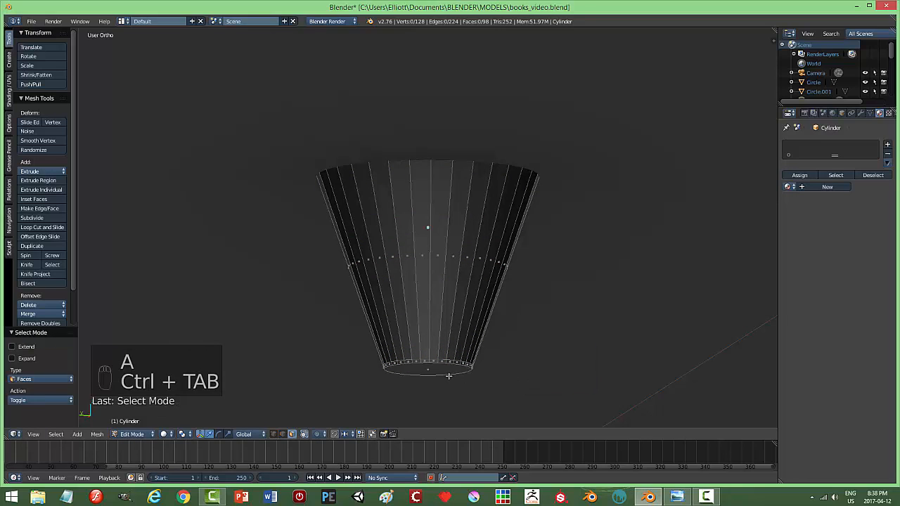
right_click(442, 369)
key(e)
right_click(531, 378)
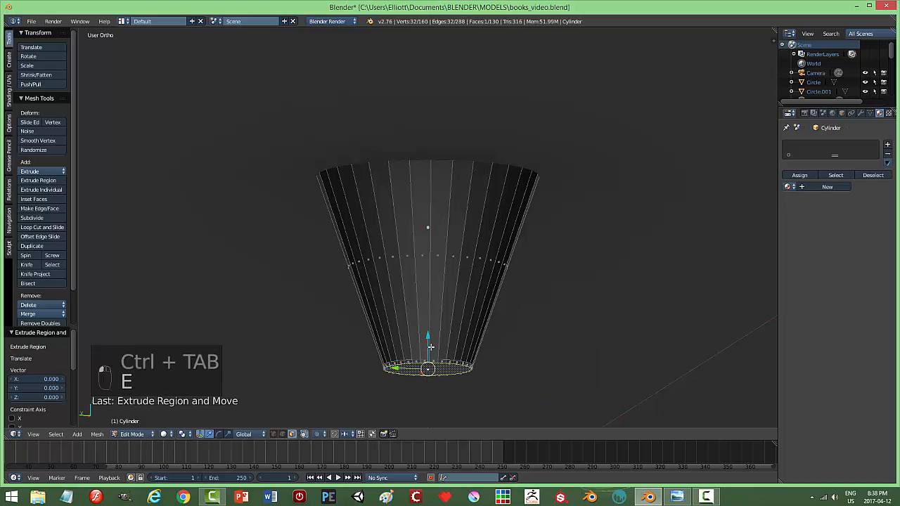
drag(428, 336, 434, 388)
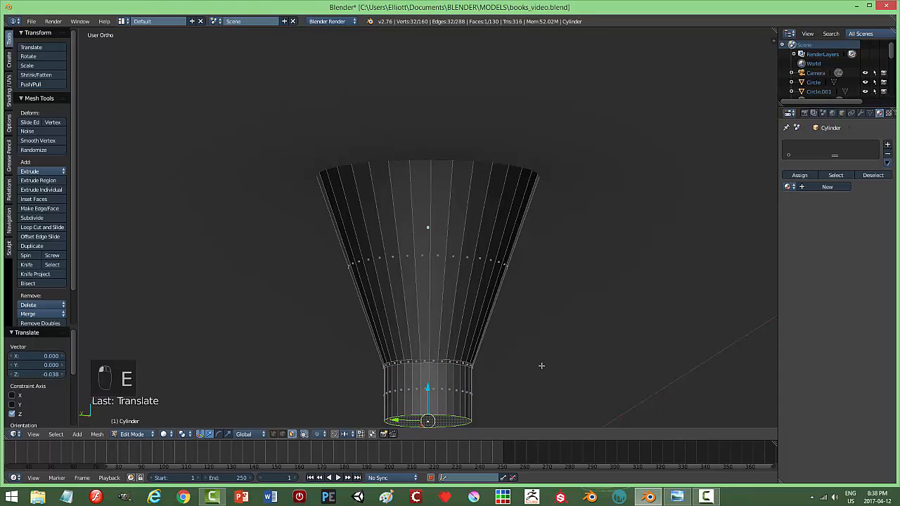
key(a)
Step: Select the bottom face of the neck and snap the 3D cursor to it
scroll(543, 347, down, 4)
mouse_move(526, 348)
middle_down()
mouse_move(528, 361)
mouse_move(519, 336)
middle_up()
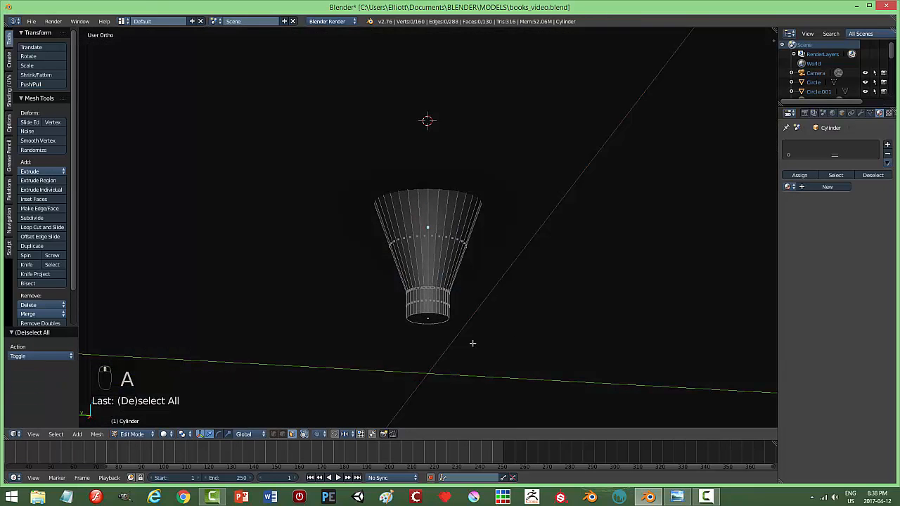
right_click(434, 319)
key(shift+s)
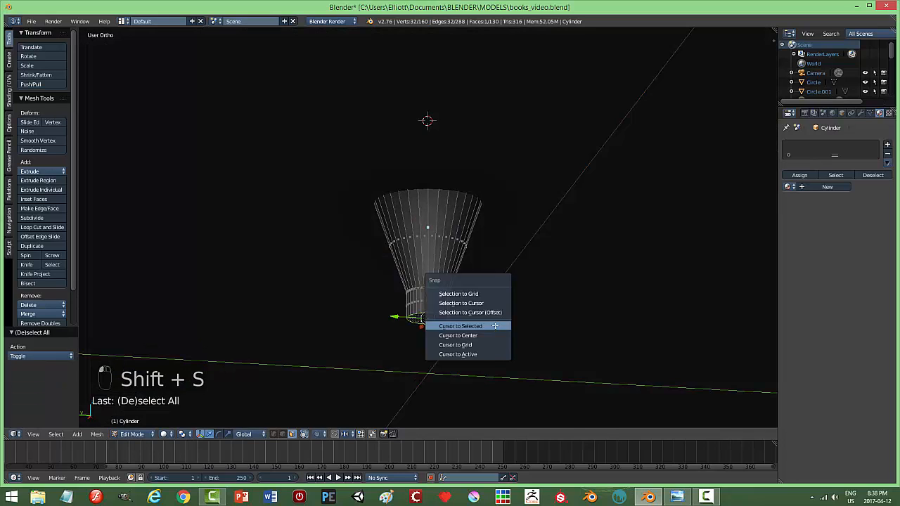
click(495, 325)
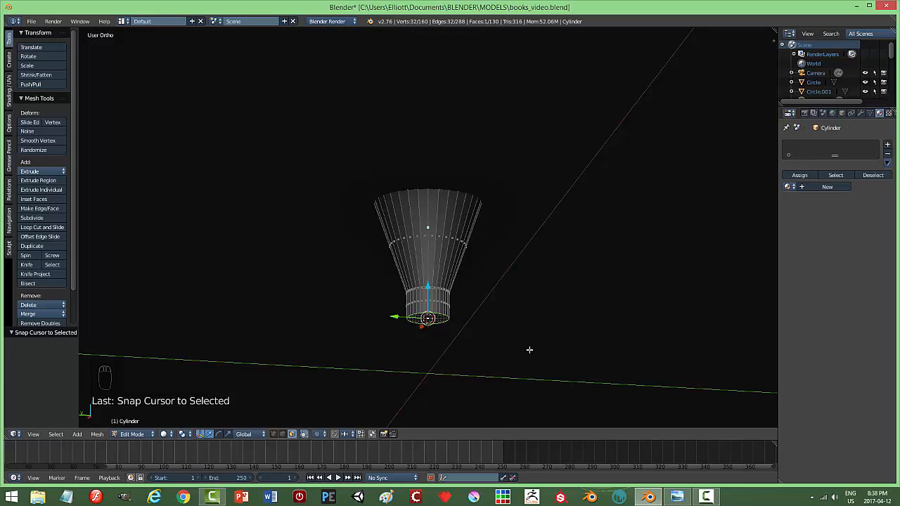
Step: Duplicate the neck's bottom face in place, separate the copy into its own object and return to Object Mode
key(shift+d)
right_click(529, 349)
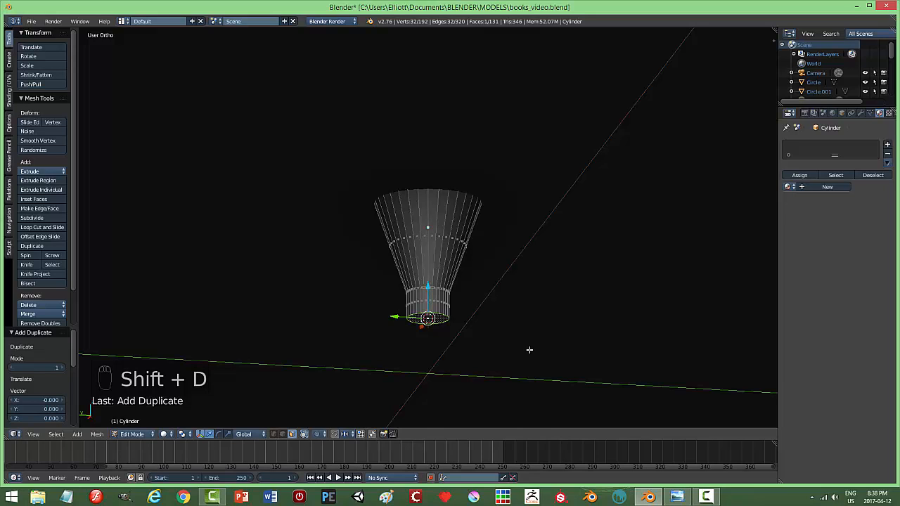
key(p)
click(530, 350)
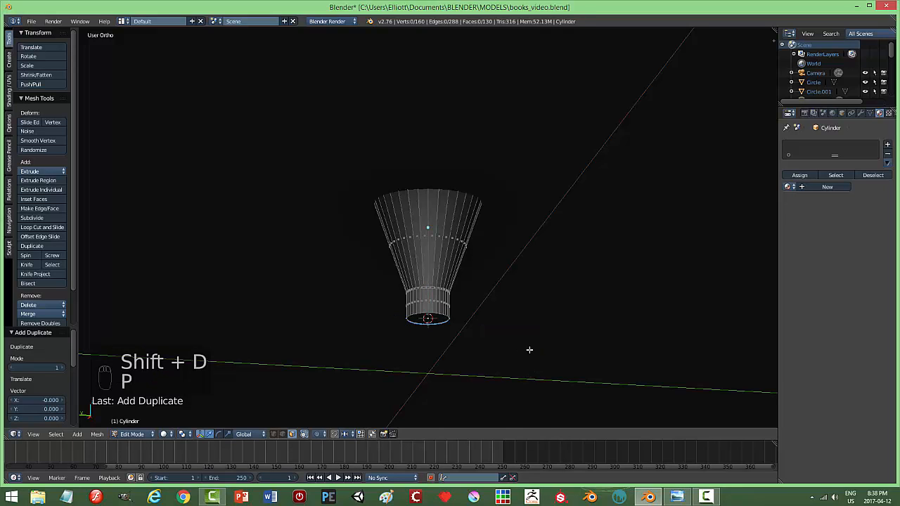
key(Tab)
click(454, 349)
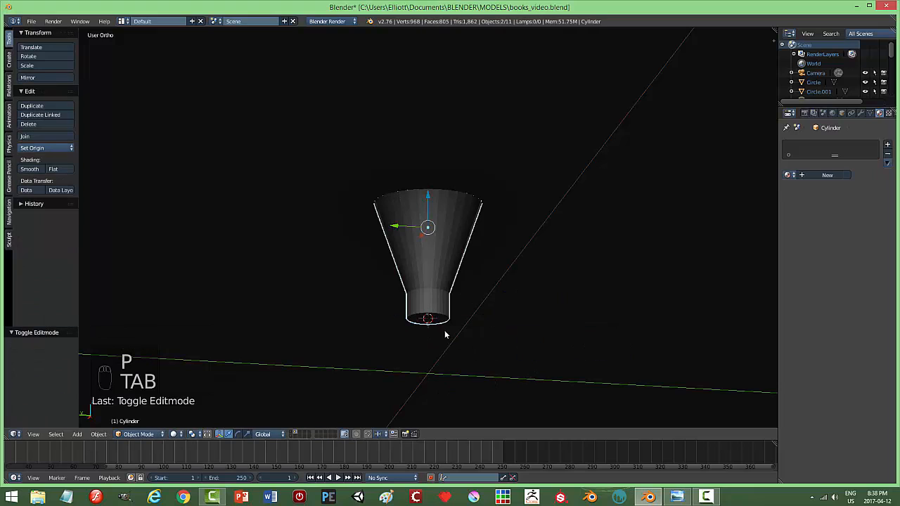
Step: Move the separated disc down about 0.024 along Z and set its origin to its geometry
drag(425, 196, 428, 212)
click(42, 148)
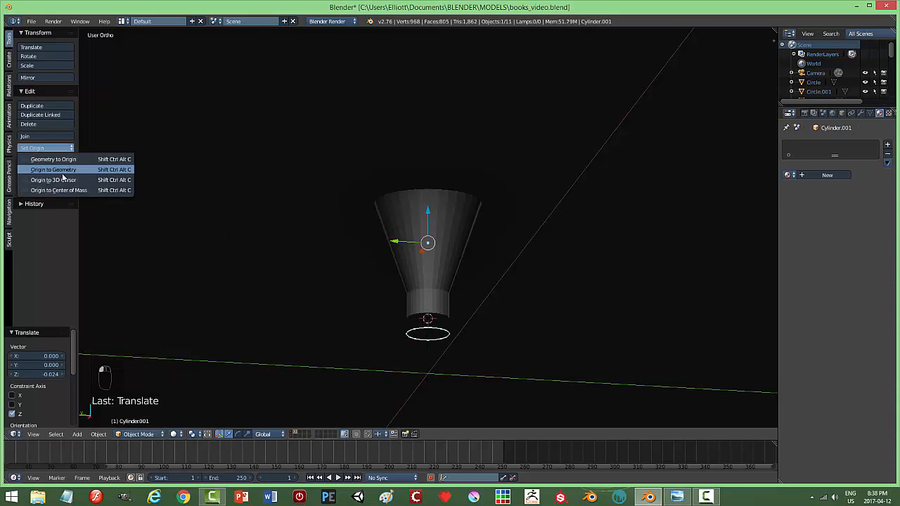
click(50, 168)
Step: Rotate the separated disc 90° around the X axis so it stands upright
middle_drag(539, 387, 500, 403)
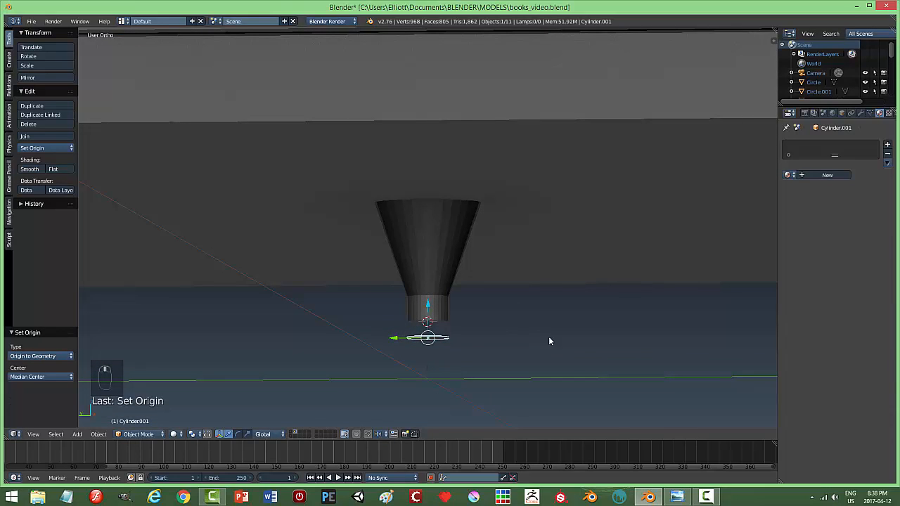
text(rx90)
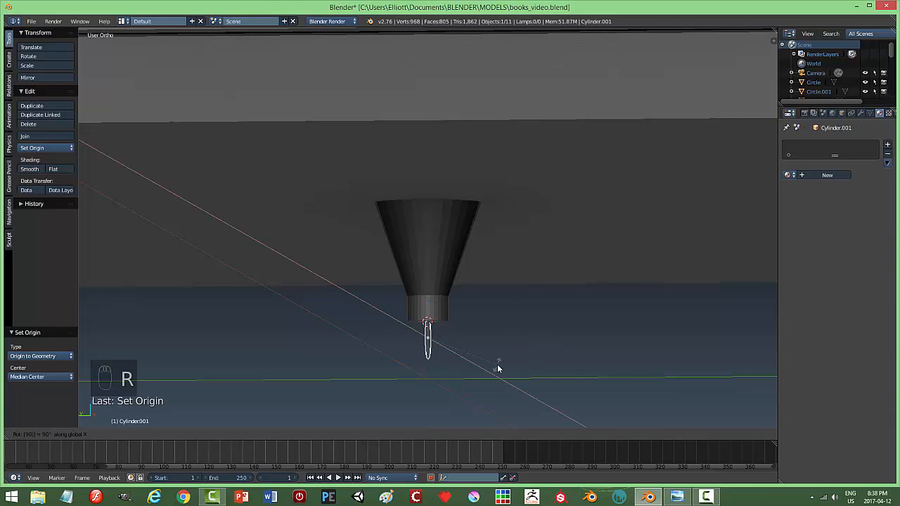
key(Return)
Step: Edit the upright disc, select its whole face and extrude it along Y into a short wheel
key(Tab)
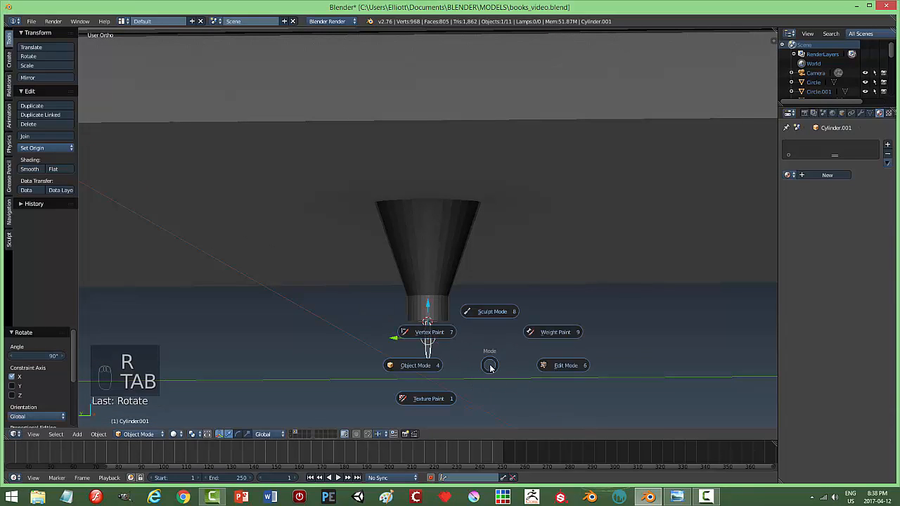
click(490, 369)
middle_drag(490, 383, 452, 361)
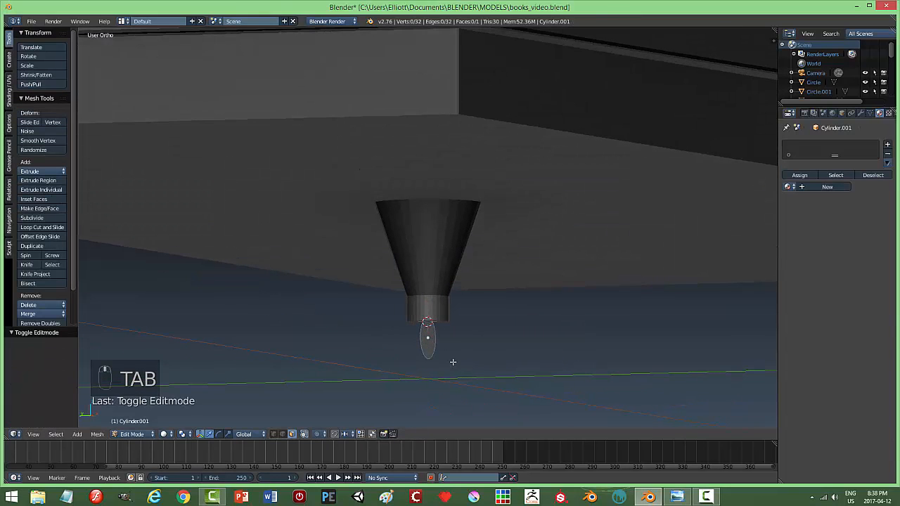
key(a)
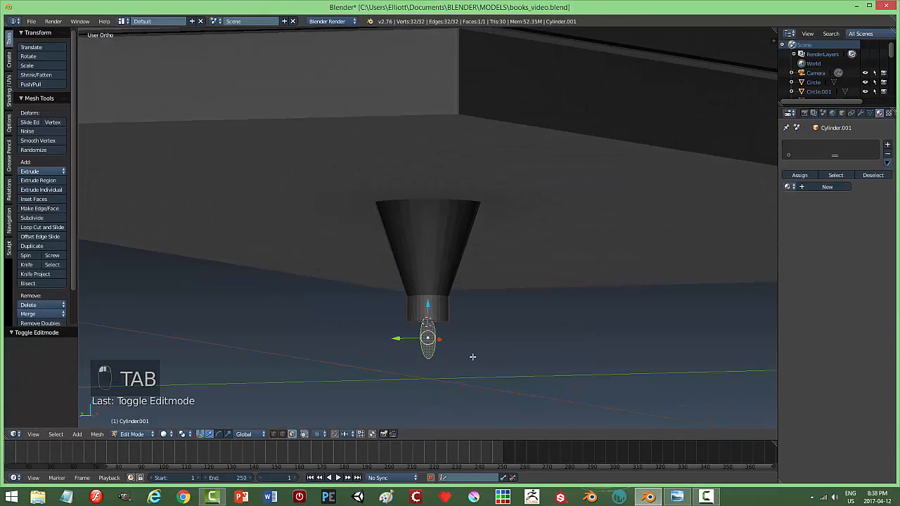
key(e)
right_click(536, 375)
key(e)
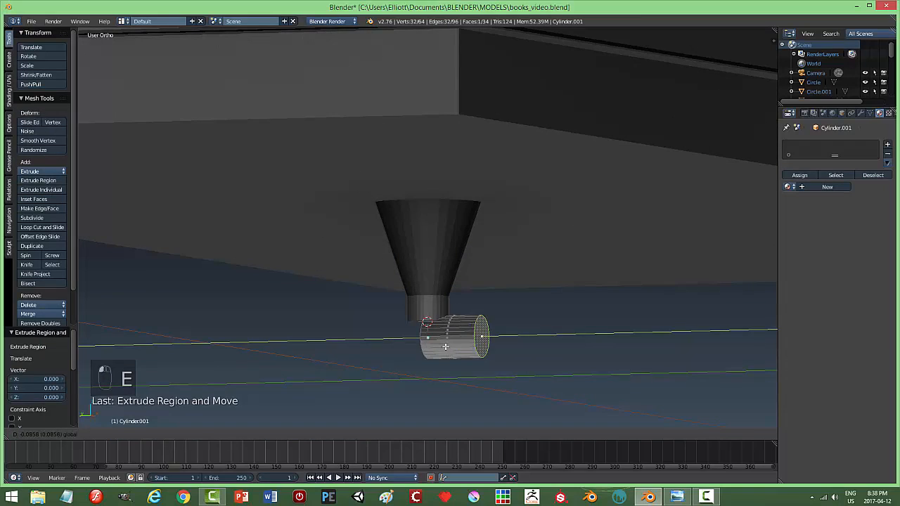
drag(446, 347, 417, 351)
Step: Select the wheel's entire mesh and recalculate its normals to face outside
middle_drag(533, 352, 559, 363)
key(a)
key(a)
key(a)
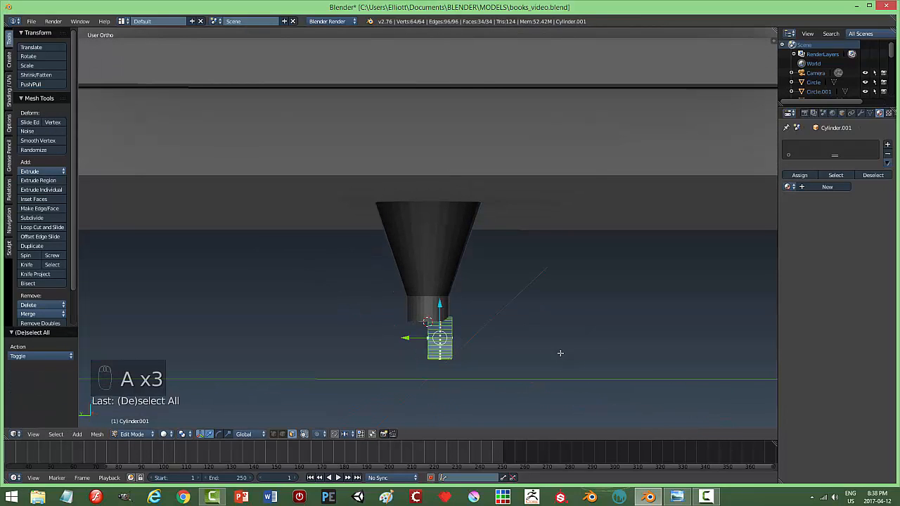
click(97, 434)
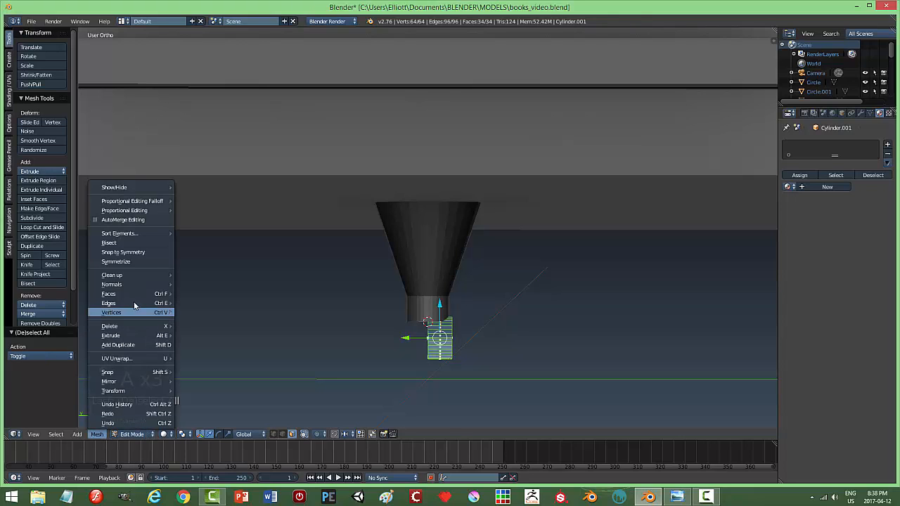
mouse_move(134, 285)
click(211, 285)
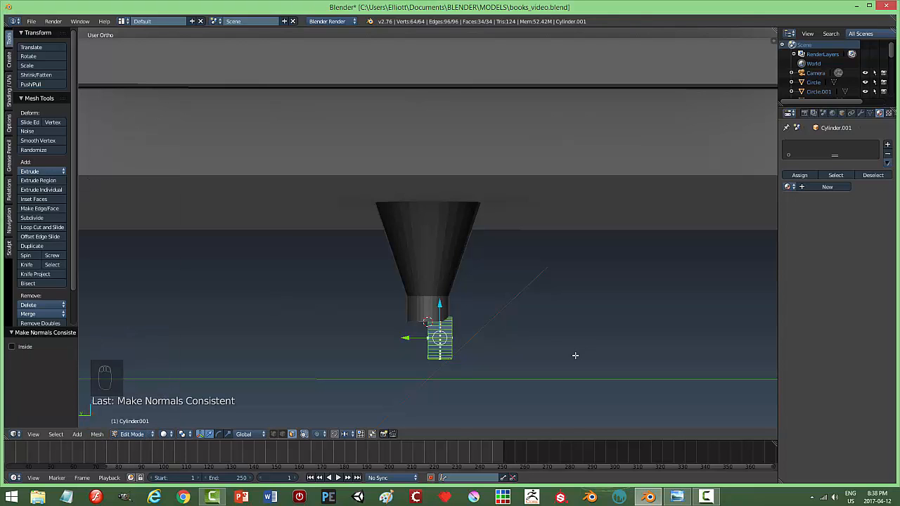
key(a)
Step: Return to Object Mode and move the wheel about 0.018 along Y beneath the neck
key(Tab)
click(513, 357)
drag(397, 338, 382, 341)
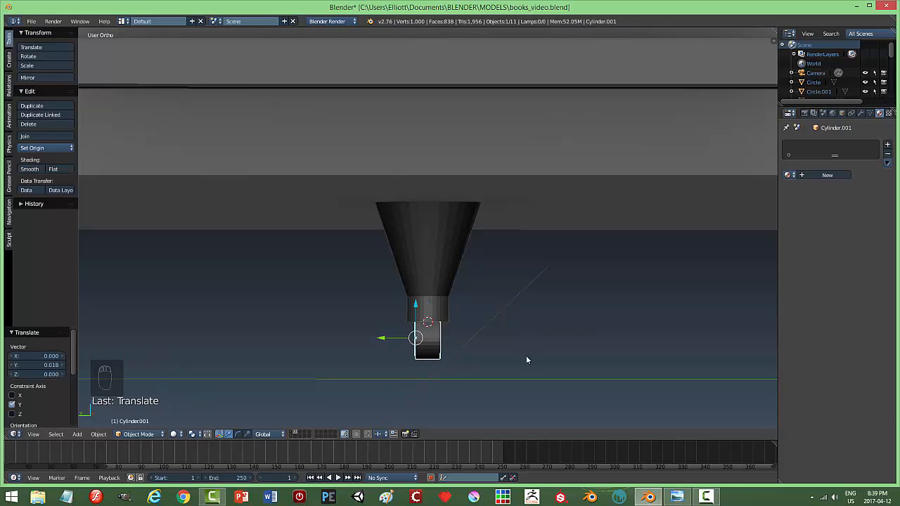
Step: Scale the wheel up by about 1.719 and shift it about 0.011 along Y to center it under the neck
middle_drag(526, 357, 493, 361)
key(s)
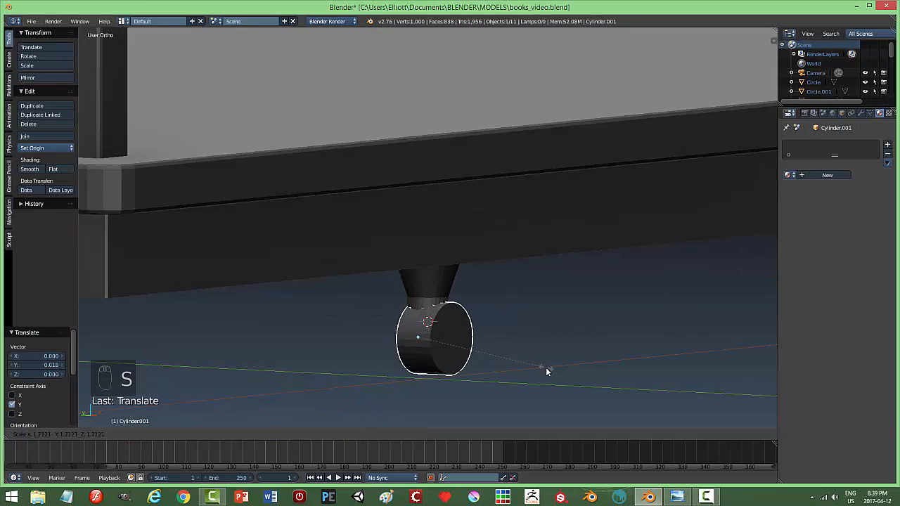
click(547, 368)
middle_drag(436, 361, 440, 350)
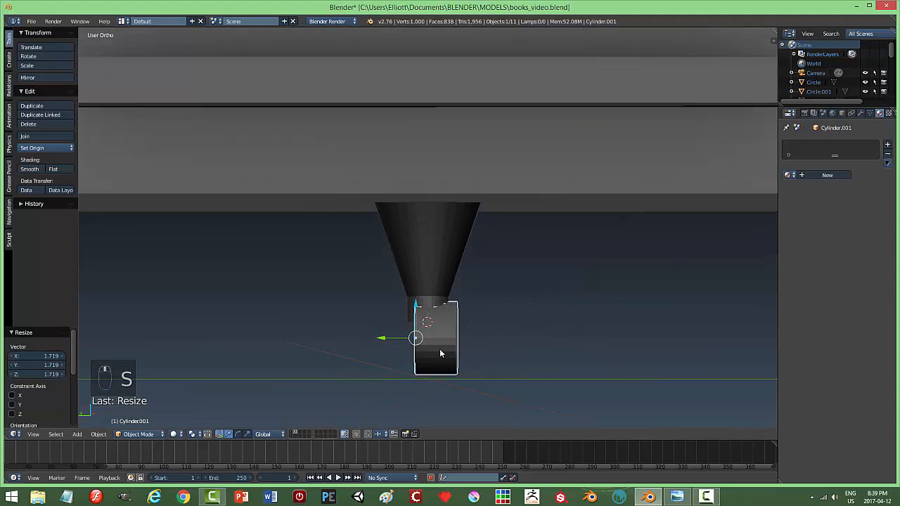
drag(385, 338, 375, 342)
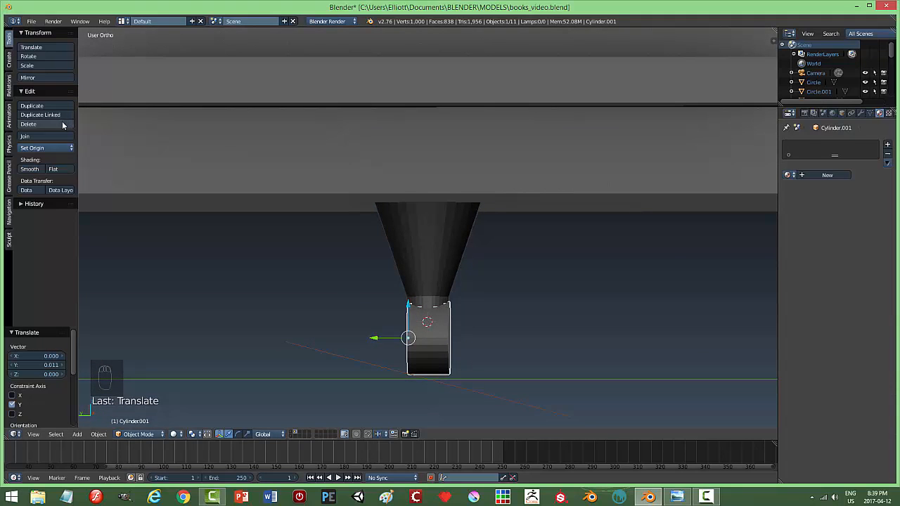
Step: Set the wheel's origin to its geometry and lower the wheel about 0.028 along Z
click(56, 148)
click(80, 170)
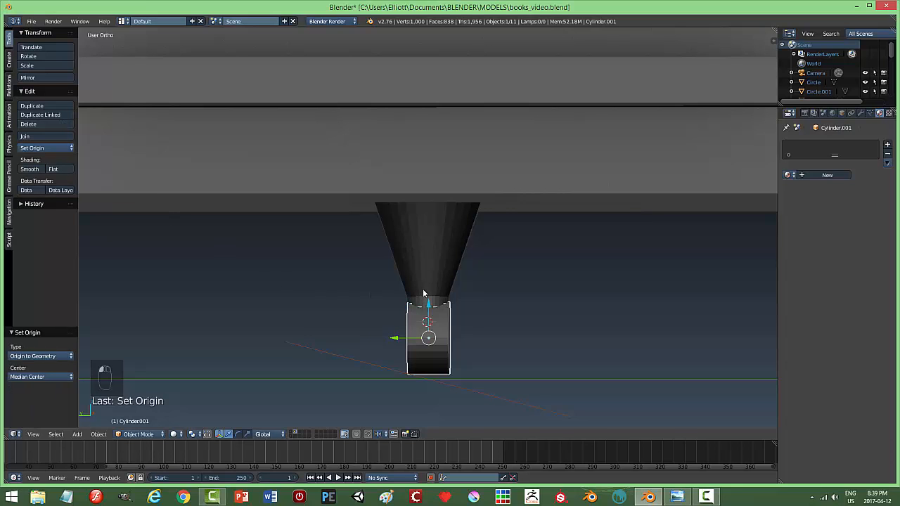
drag(430, 305, 431, 326)
Step: Scale the wheel up by about 1.172 and lower it about 0.004 along Z
middle_drag(431, 325, 593, 331)
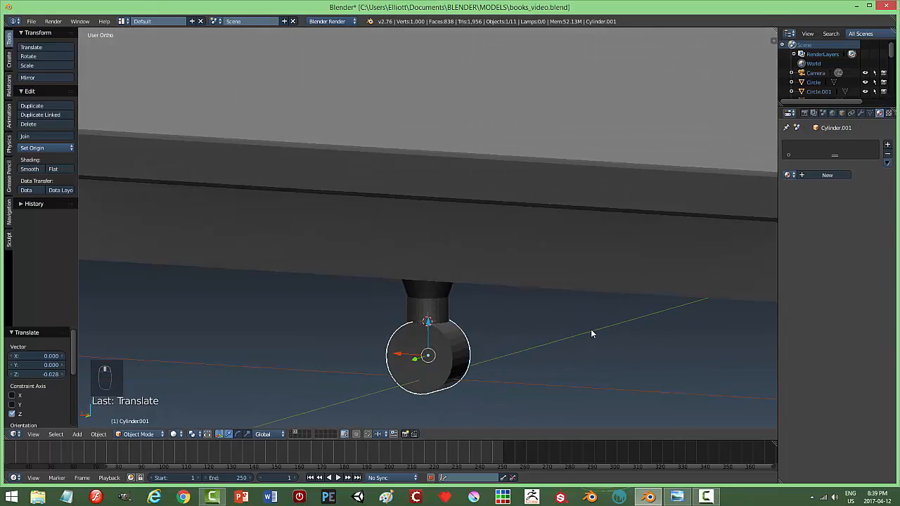
key(s)
click(509, 344)
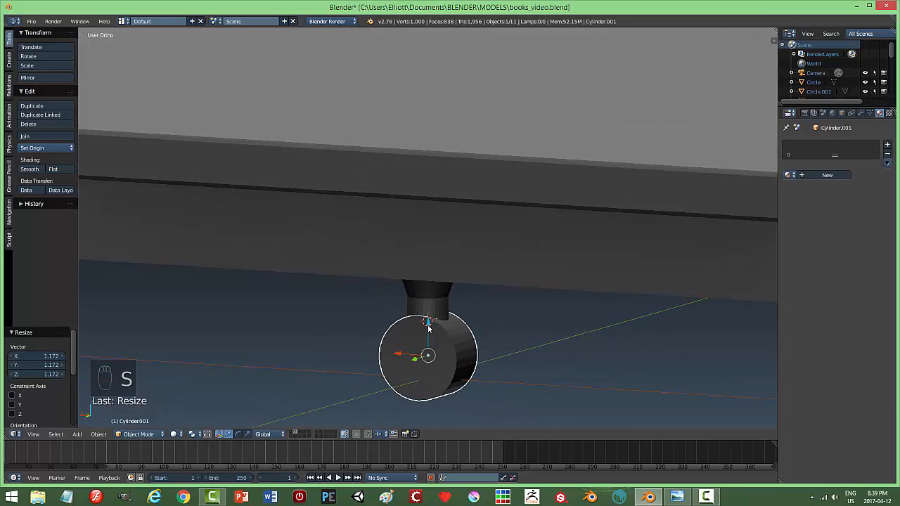
drag(428, 327, 428, 328)
Step: Enlarge the wheel once more and lower it about 0.036 along Z beneath the neck
middle_drag(537, 363, 453, 359)
key(s)
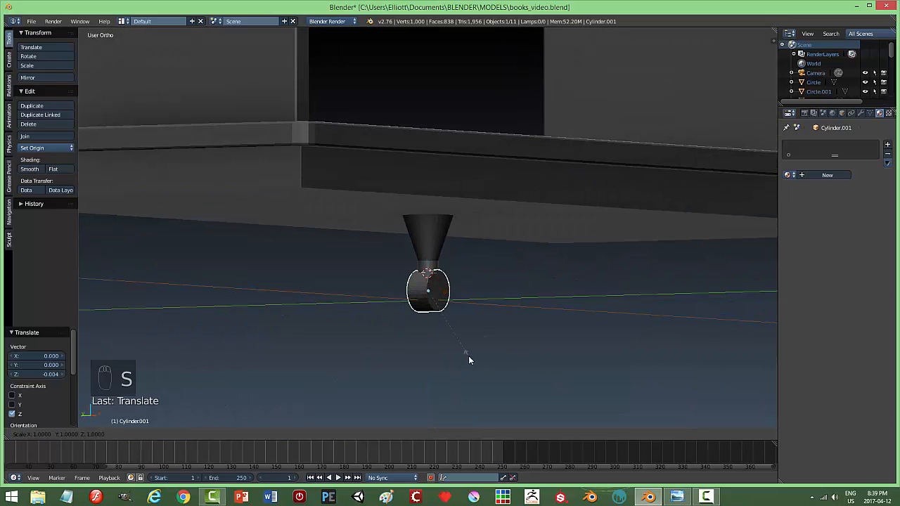
click(472, 348)
drag(428, 257, 430, 268)
Step: Edit the wheel and inset both of its round side faces to form a narrow rim
middle_drag(395, 311, 543, 336)
key(Tab)
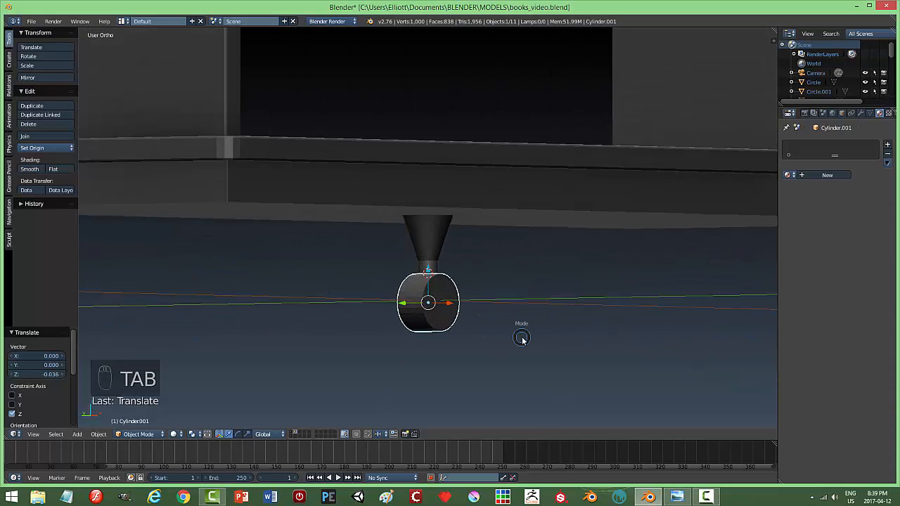
middle_drag(378, 349, 494, 330)
shift+right_click(415, 289)
key(i)
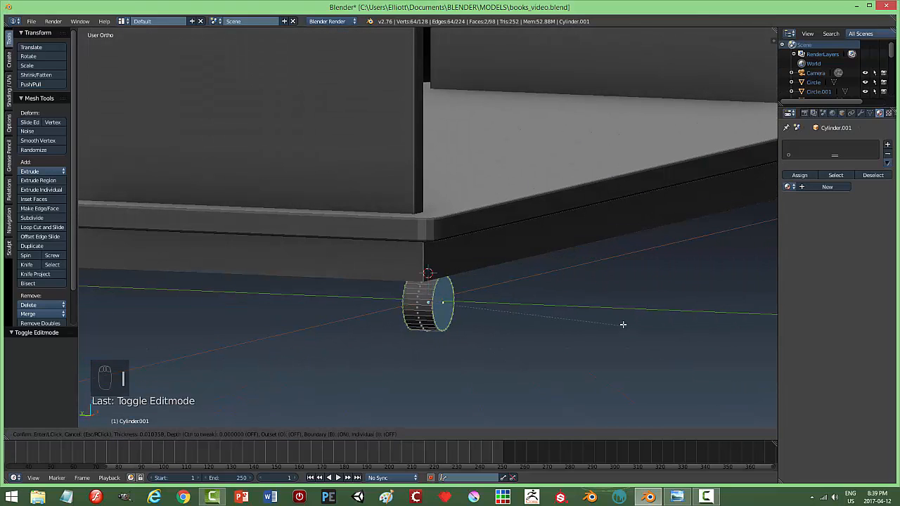
click(612, 320)
Step: Extrude the inset faces in place, scale them to about 0.732 along Y to recess the hub, and return to Object Mode
key(e)
right_click(586, 337)
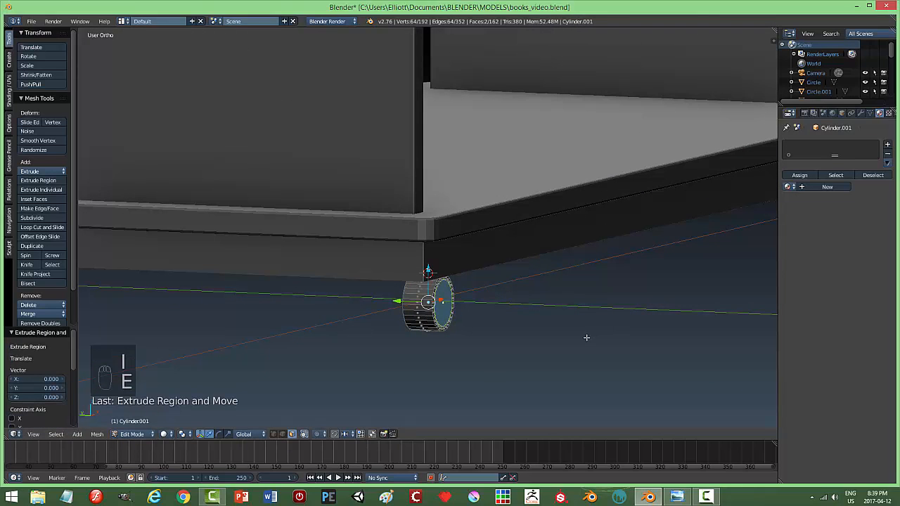
key(s)
key(y)
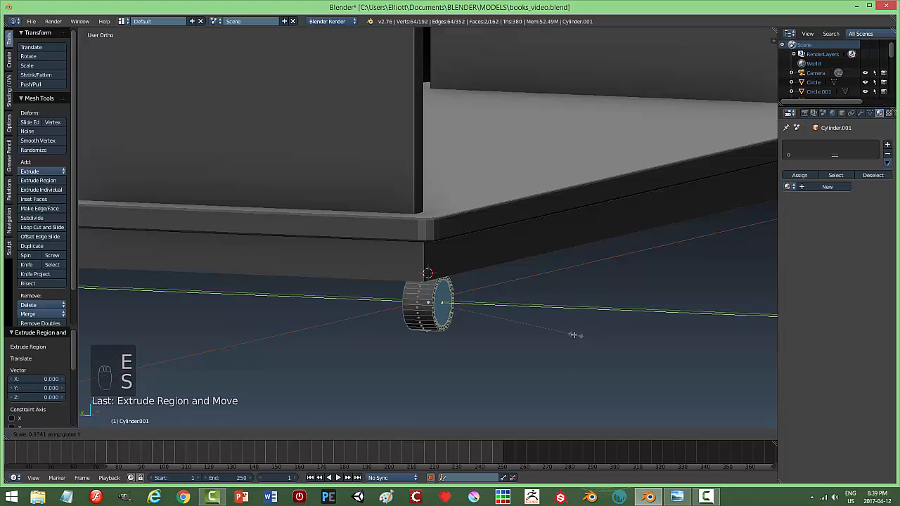
click(542, 325)
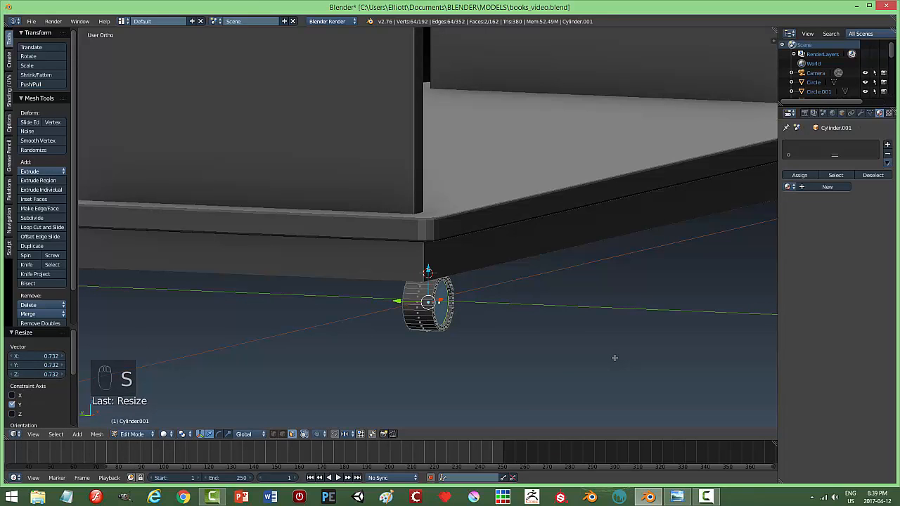
key(a)
key(Tab)
Step: Apply smooth shading to the recessed wheel
click(538, 359)
scroll(539, 360, down, 3)
middle_drag(539, 359, 423, 332)
click(28, 170)
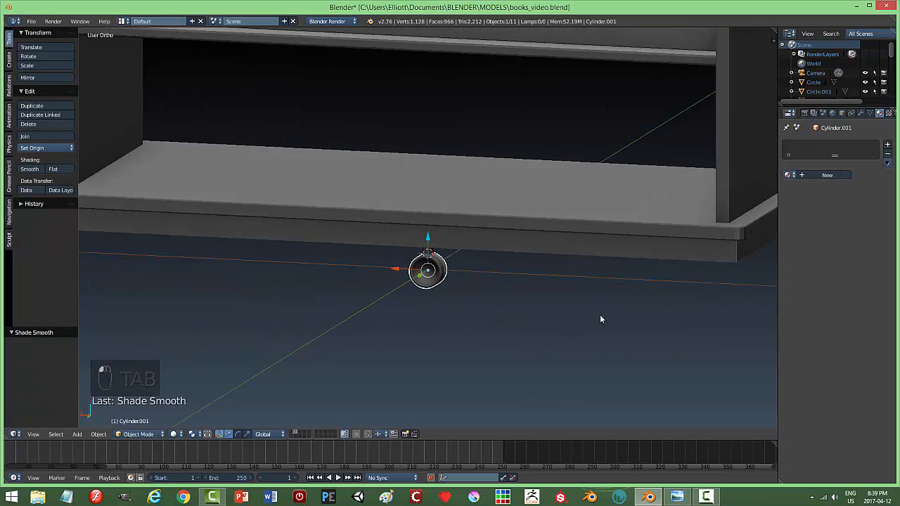
Step: Enable Auto Smooth on the wheel's mesh with an angle of 45°, and deselect it
key(a)
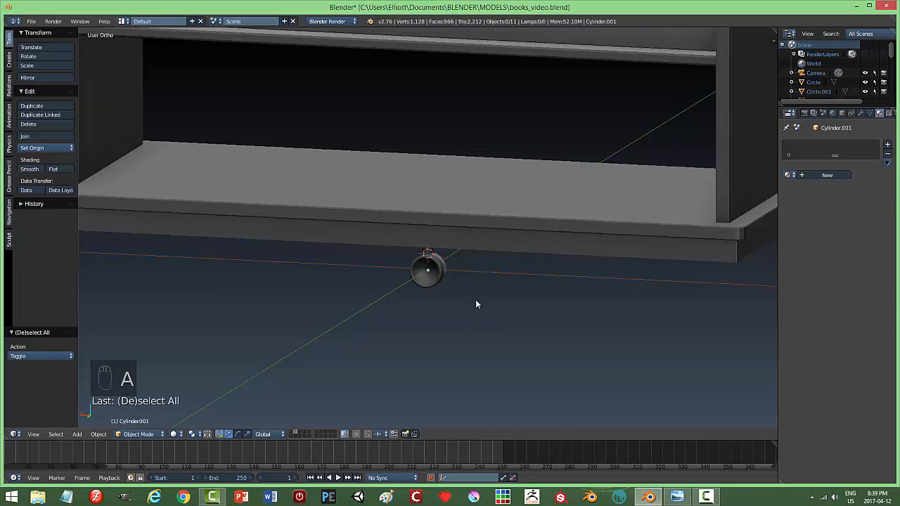
middle_drag(476, 303, 431, 270)
right_click(431, 264)
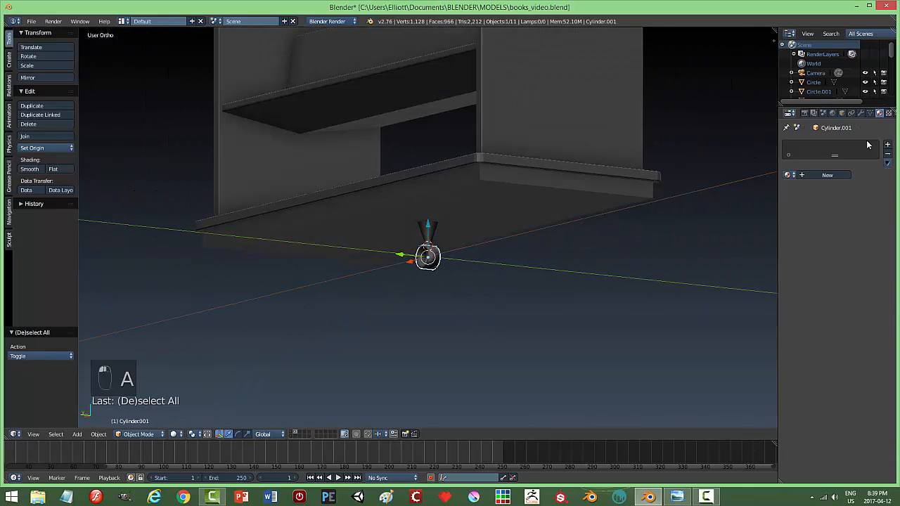
click(870, 113)
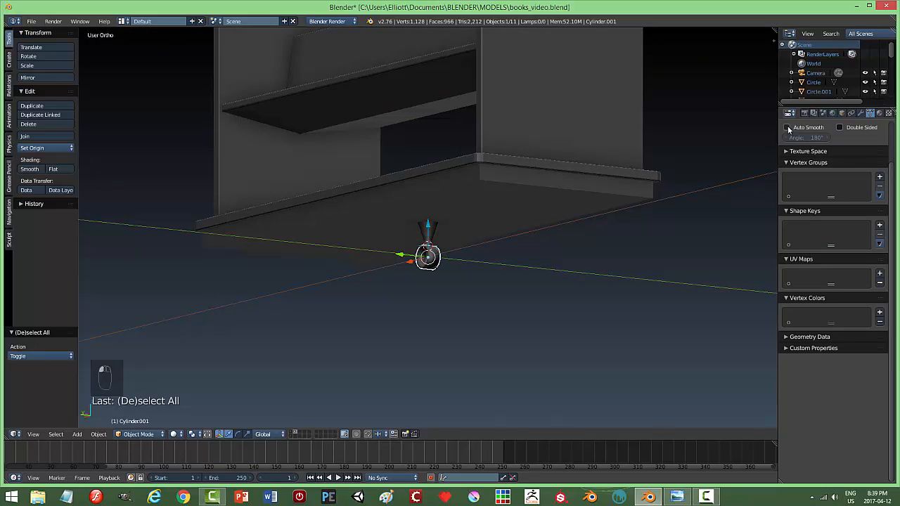
click(806, 138)
key(Return)
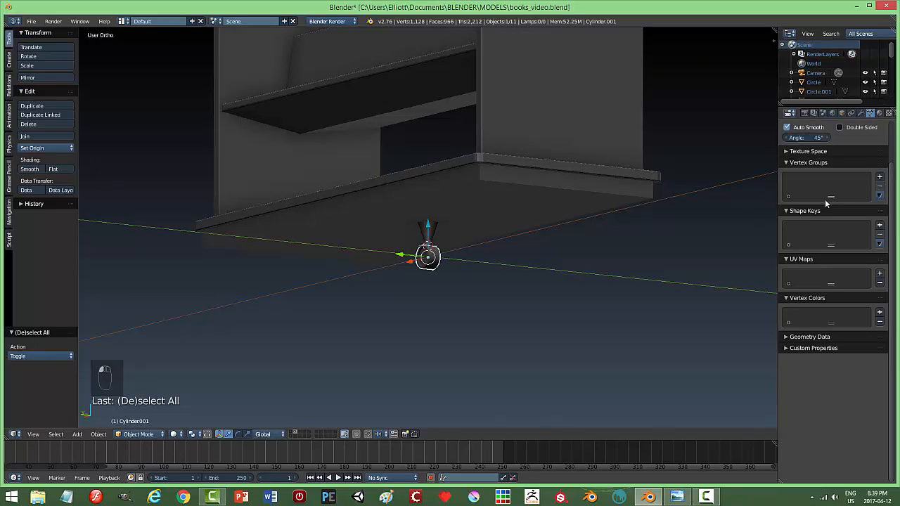
key(a)
Step: Raise the wheel about 0.01 along Z so it meets the neck
middle_drag(455, 319, 474, 322)
scroll(475, 322, up, 3)
right_click(436, 304)
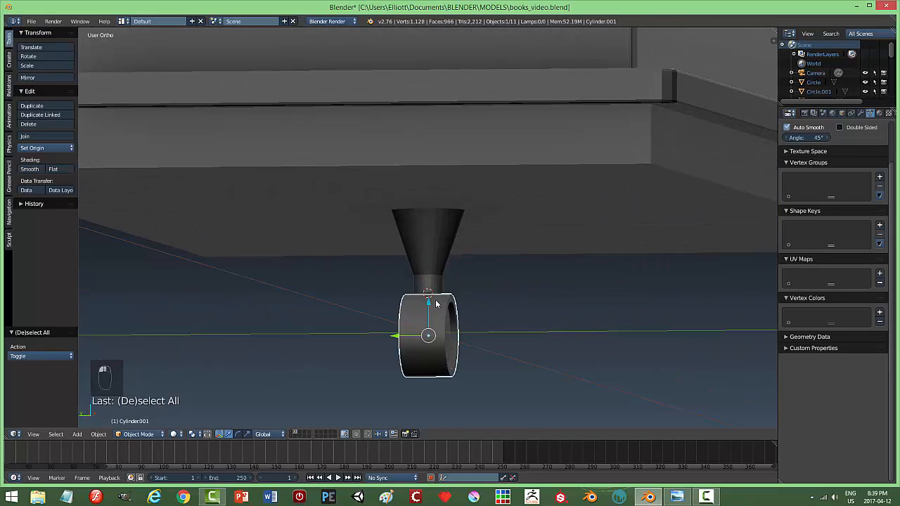
key(g)
key(z)
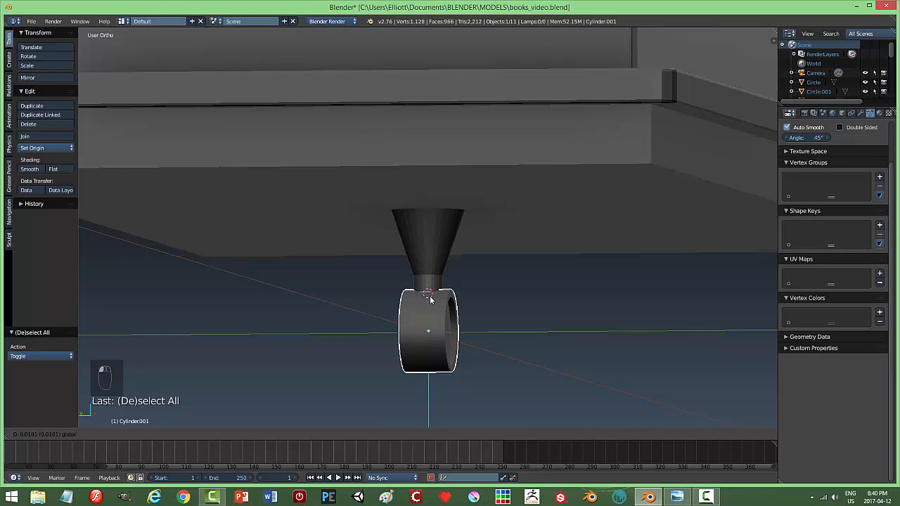
click(430, 298)
Step: Join the tapered neck into the wheel as one caster object and shade it smooth
key(a)
middle_drag(583, 326, 428, 250)
right_click(428, 251)
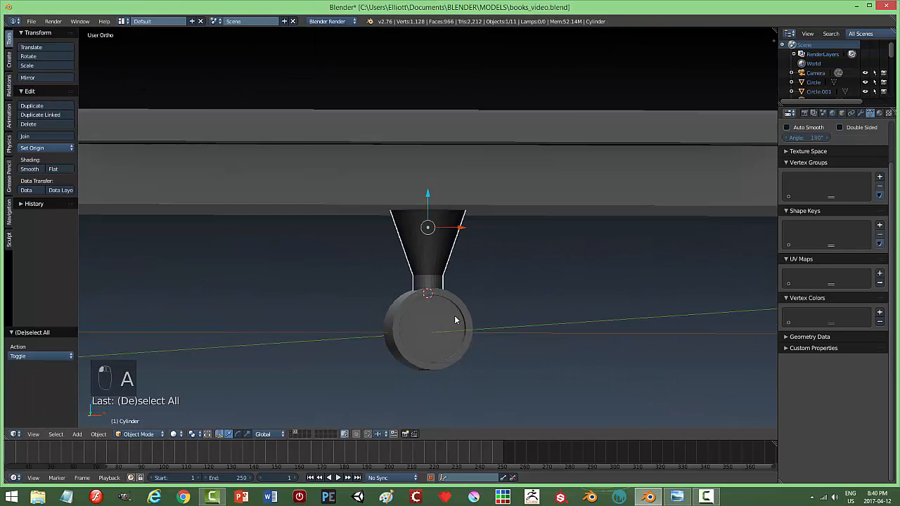
shift+right_click(459, 320)
key(ctrl+j)
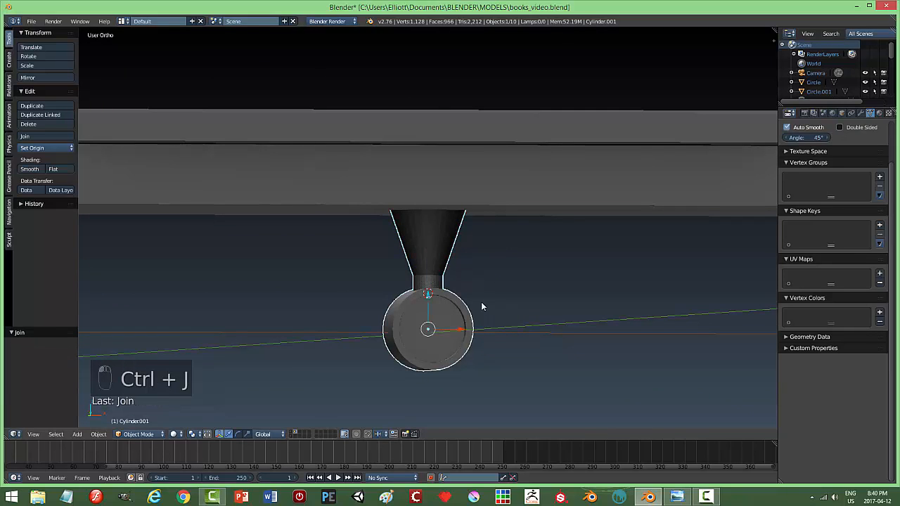
click(34, 170)
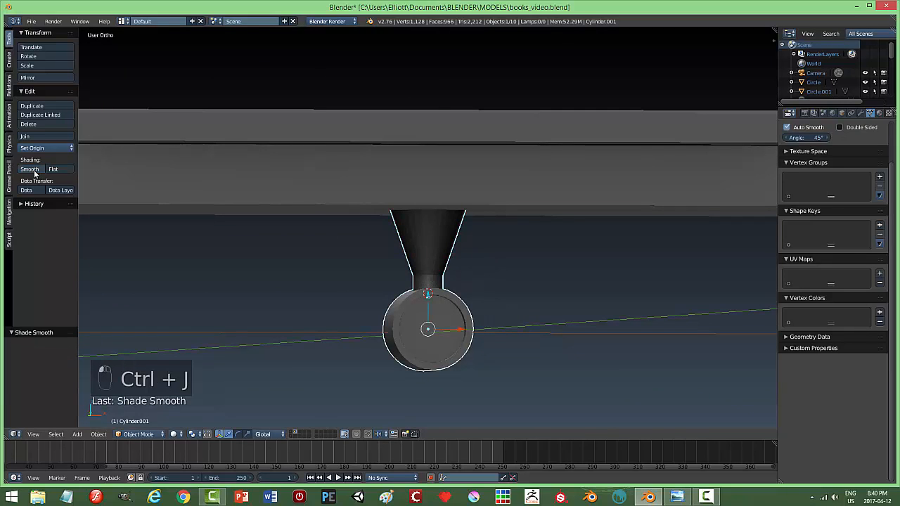
key(a)
Step: Switch to wireframe shading, select the joined caster under the base, and view it from the top
mouse_move(488, 321)
middle_down()
mouse_move(585, 320)
mouse_move(654, 345)
mouse_move(680, 321)
mouse_move(546, 321)
mouse_move(536, 331)
mouse_move(496, 306)
middle_up()
key(KP_7)
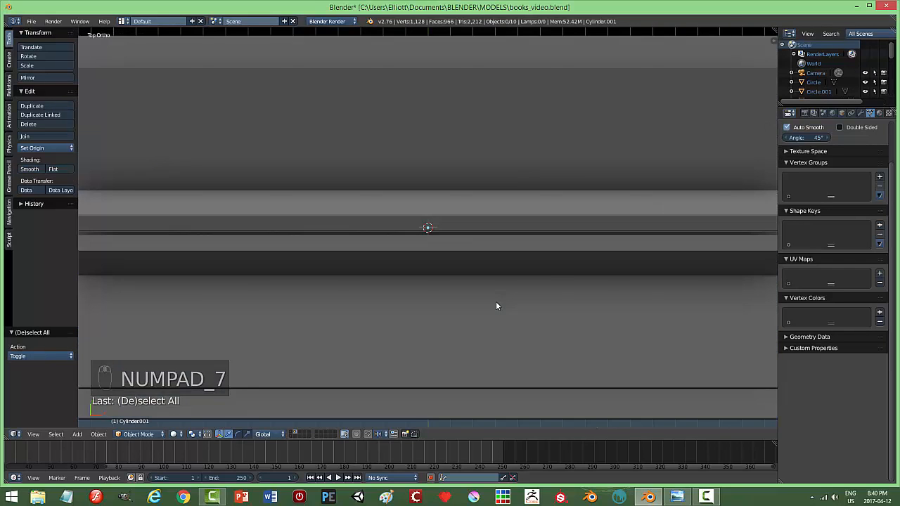
key(z)
click(564, 303)
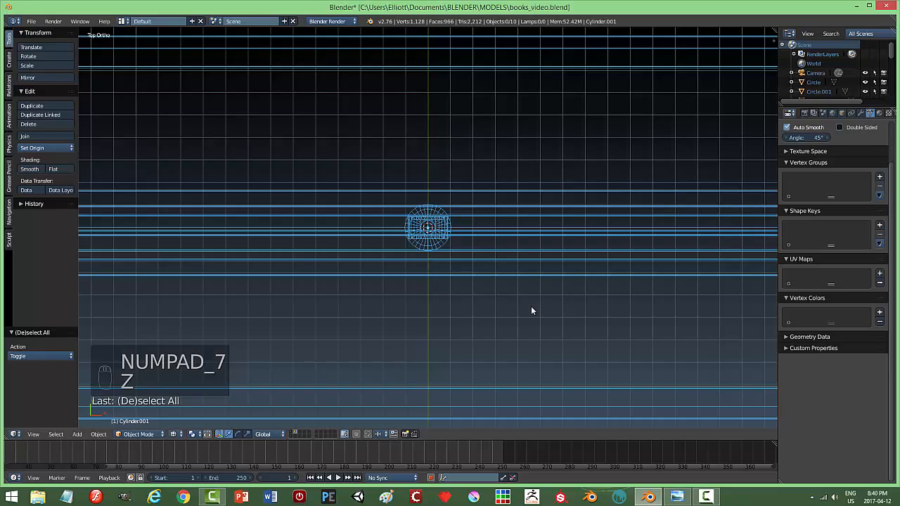
scroll(531, 306, down, 5)
right_click(432, 231)
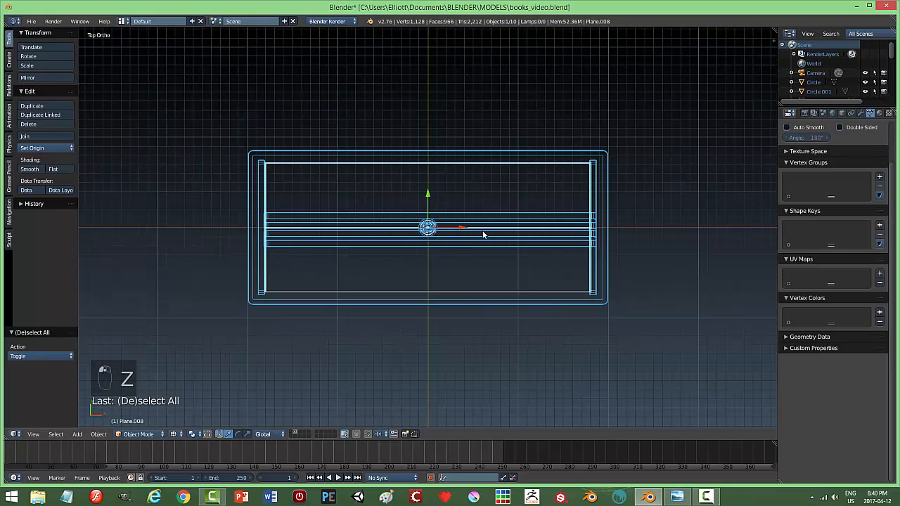
click(426, 228)
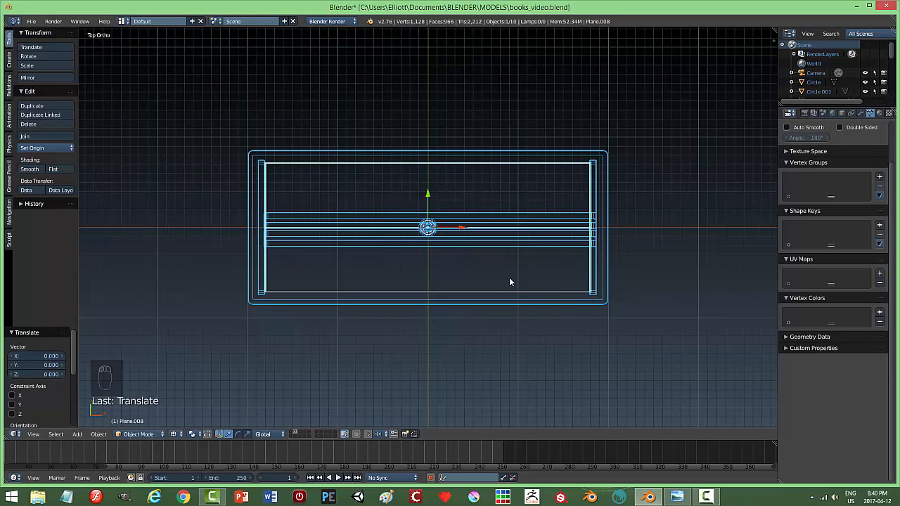
middle_drag(511, 312, 440, 254)
right_click(427, 228)
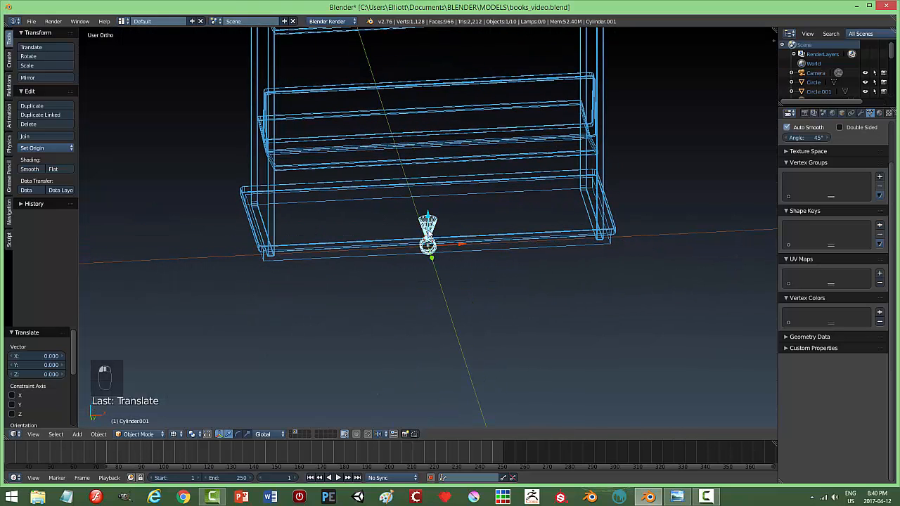
key(KP_7)
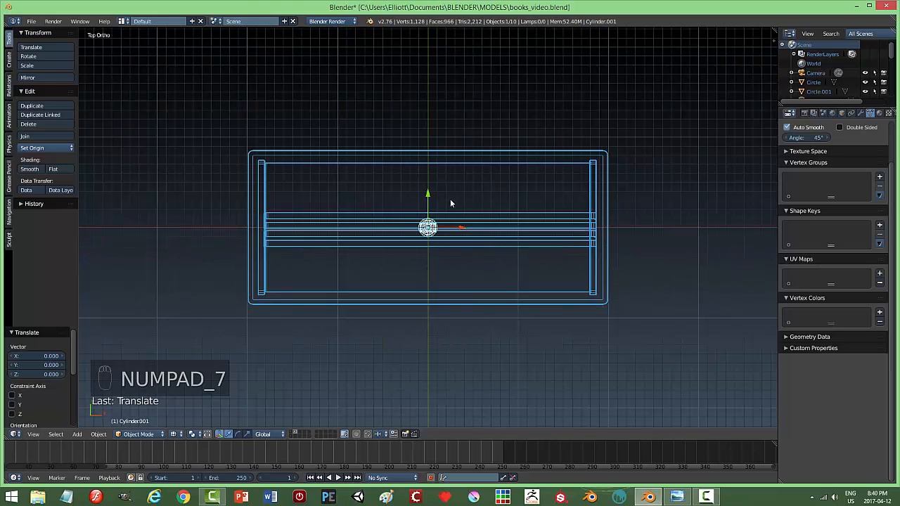
Step: Move the caster about 0.535 along Y and 1.677 along X toward the base's corner, then back about 0.036 along X
drag(428, 197, 431, 152)
drag(459, 182, 524, 190)
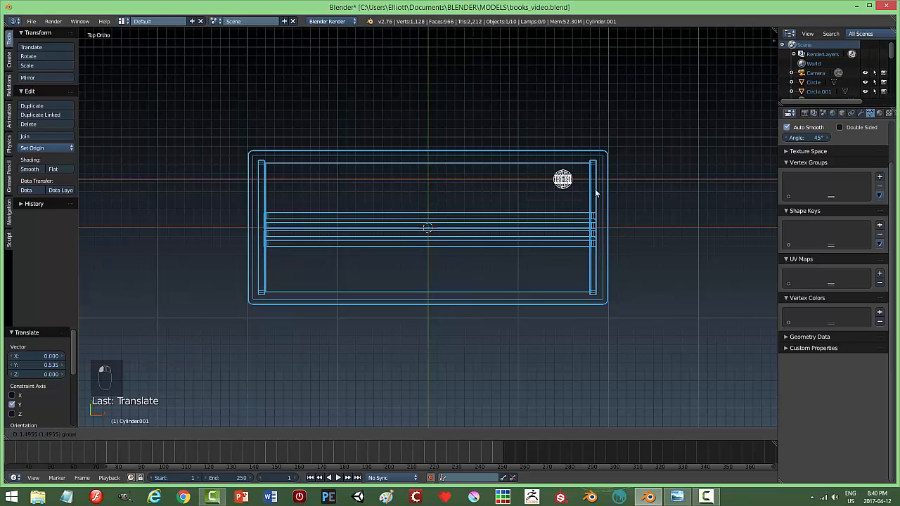
drag(596, 192, 610, 190)
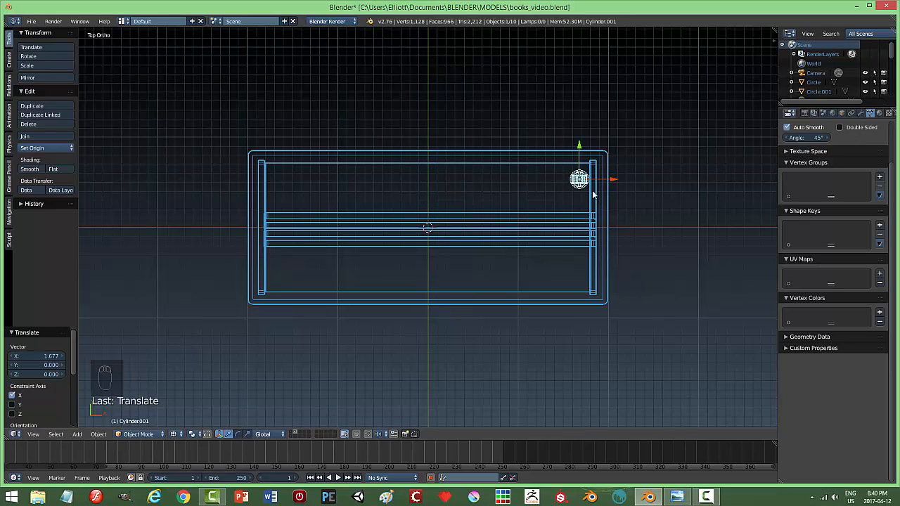
key(shift+d)
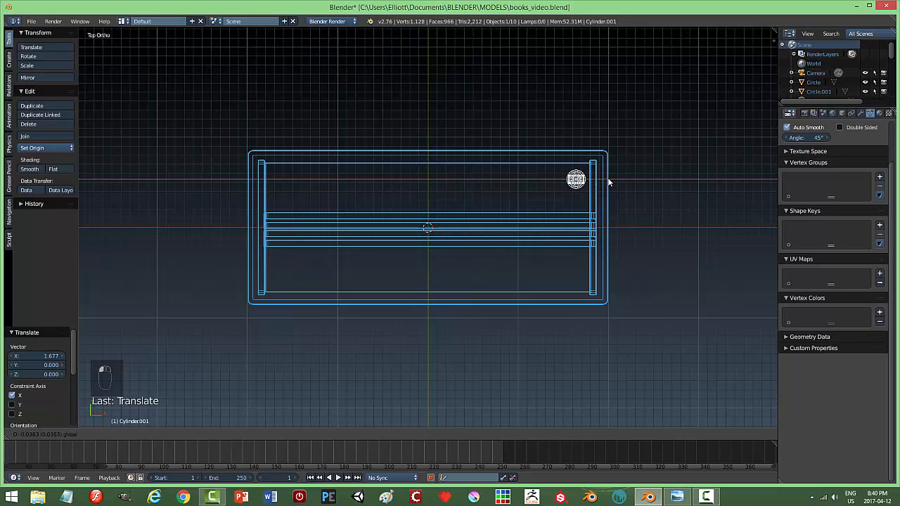
click(607, 177)
Step: Duplicate the corner caster and place the copy about 1.085 along negative Y, near the adjacent corner
key(shift+d)
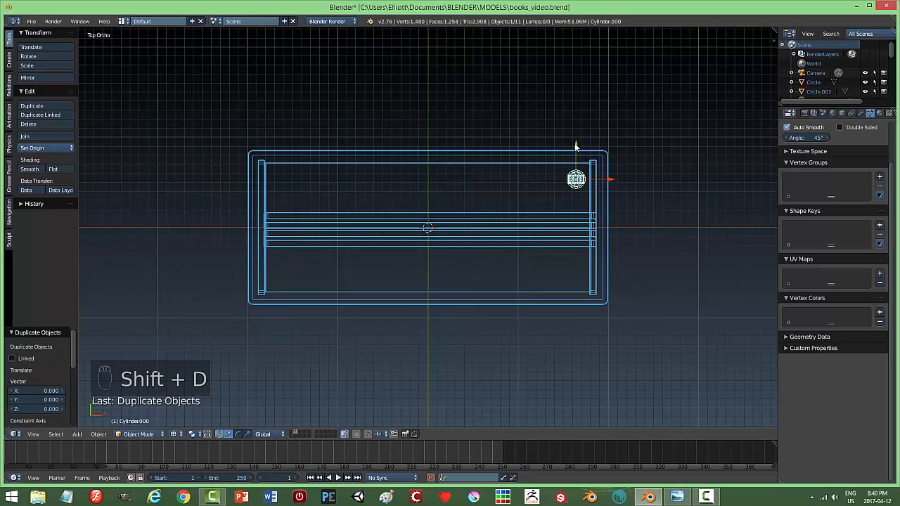
key(y)
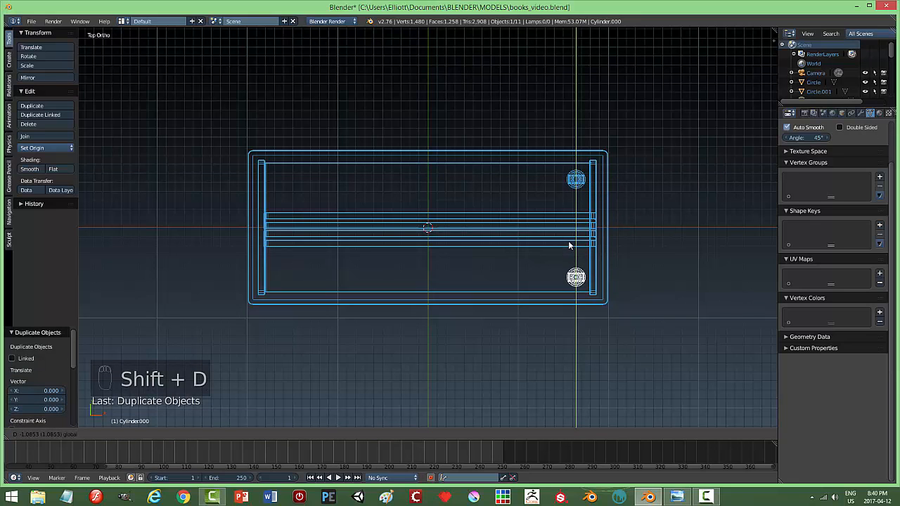
drag(569, 243, 317, 236)
Step: Duplicate both casters along X to the opposite end of the base, deselect everything and return to solid shading
shift+right_click(574, 180)
key(shift+d)
click(647, 209)
key(a)
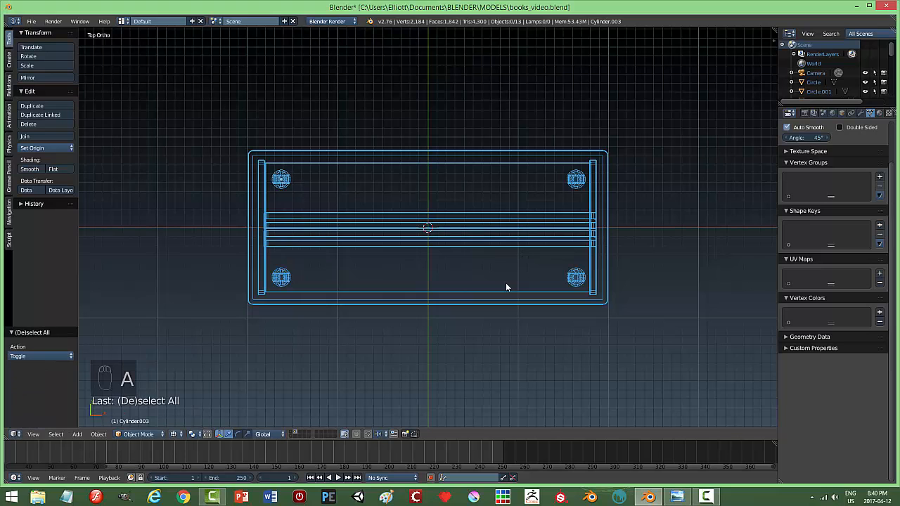
key(z)
click(517, 337)
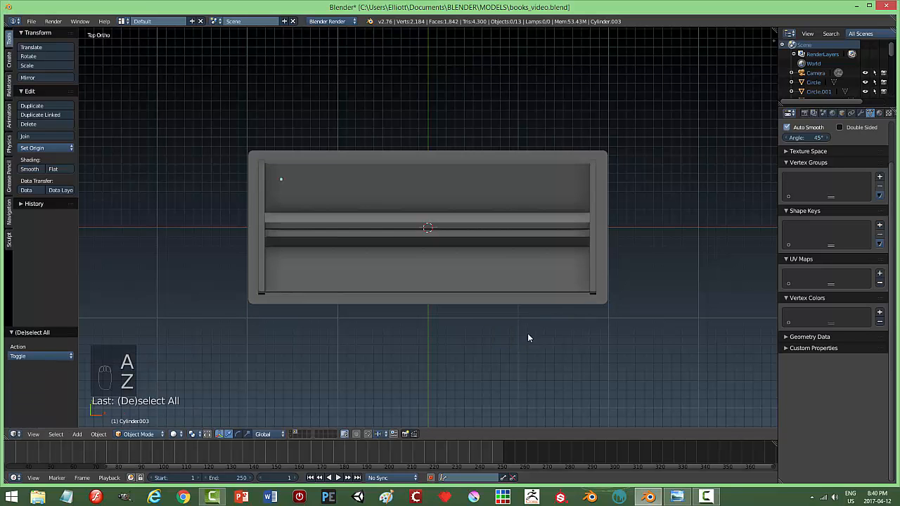
Step: Save the file with the finished book cart
mouse_move(528, 333)
middle_down()
mouse_move(499, 237)
mouse_move(388, 233)
mouse_move(523, 254)
mouse_move(515, 204)
mouse_move(486, 211)
mouse_move(499, 248)
mouse_move(528, 246)
middle_up()
key(ctrl+s)
click(530, 246)
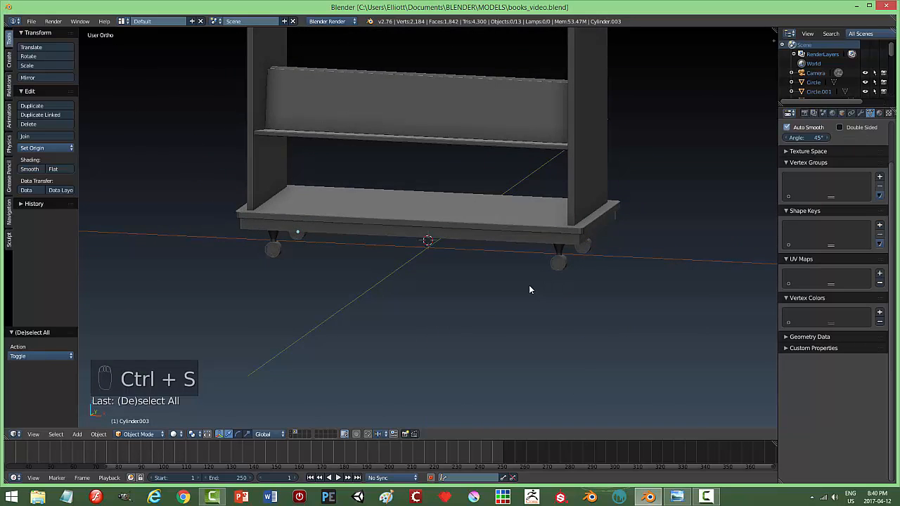
middle_drag(529, 285, 547, 314)
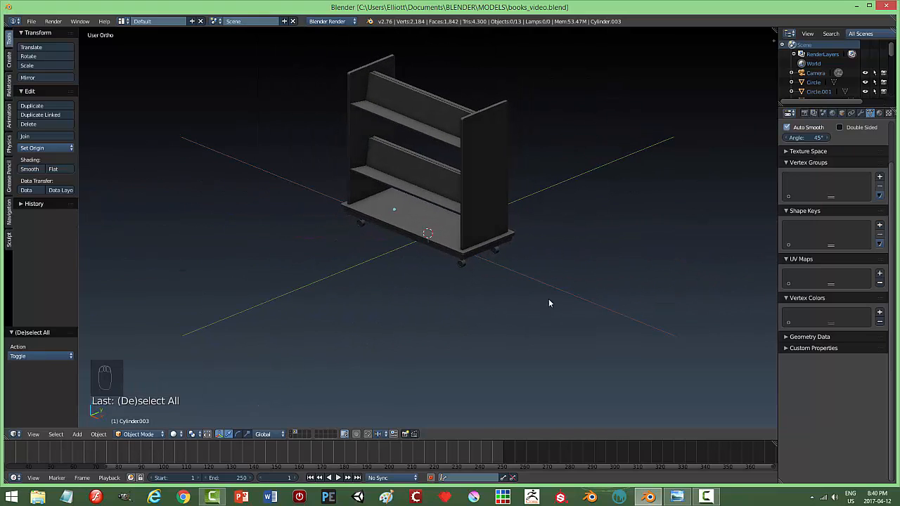
Step: Show the books' layer alongside the cart and try moving both books about 1.71 units along Y
shift+click(295, 432)
middle_drag(572, 331, 446, 230)
right_click(446, 228)
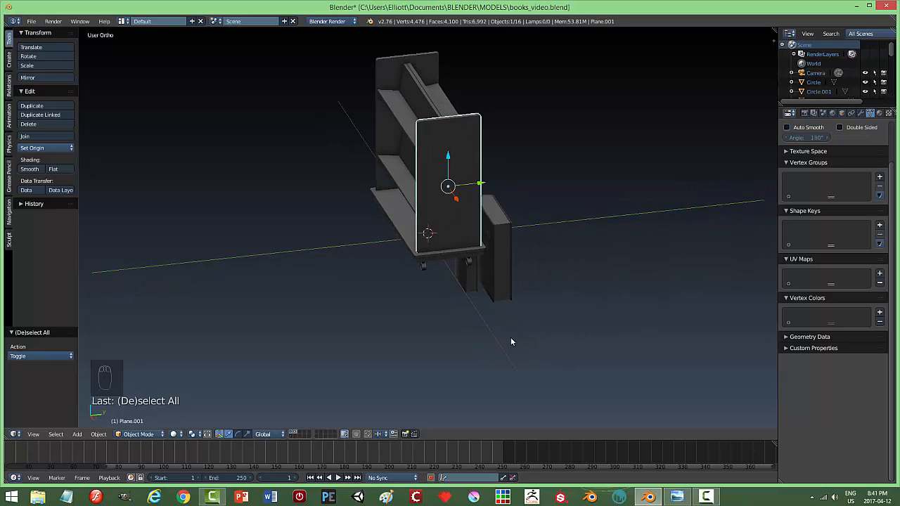
right_click(500, 265)
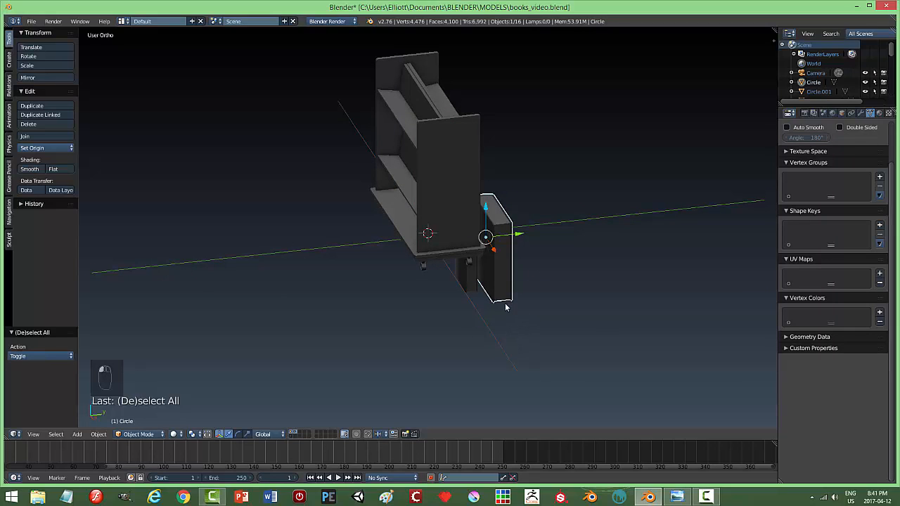
shift+right_click(471, 280)
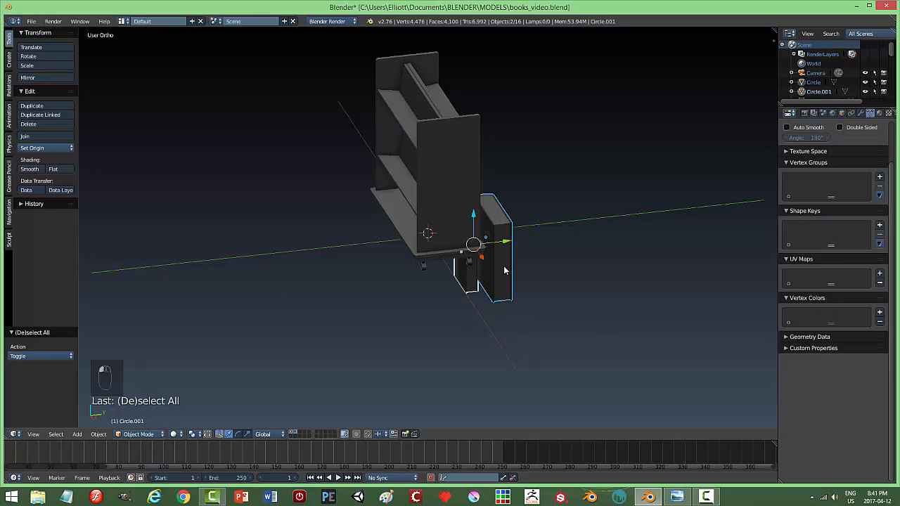
middle_drag(504, 270, 537, 294)
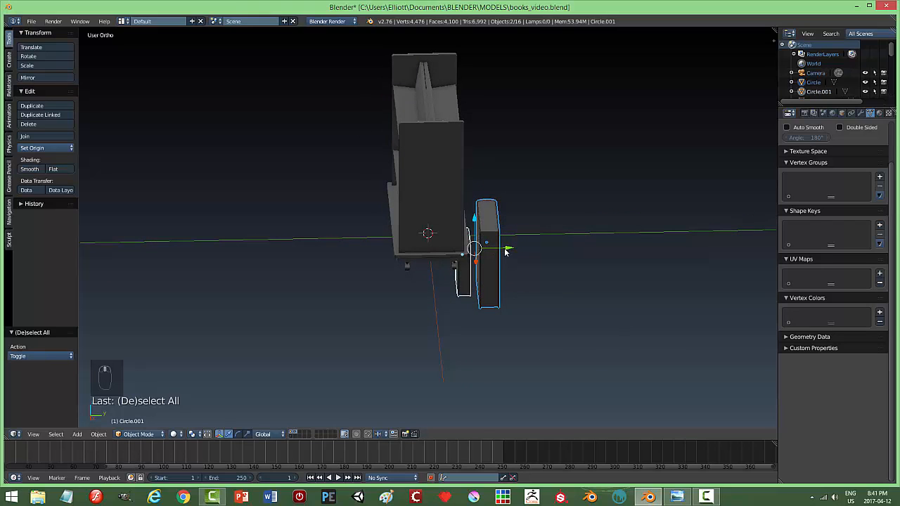
drag(506, 252, 579, 251)
middle_drag(578, 251, 552, 318)
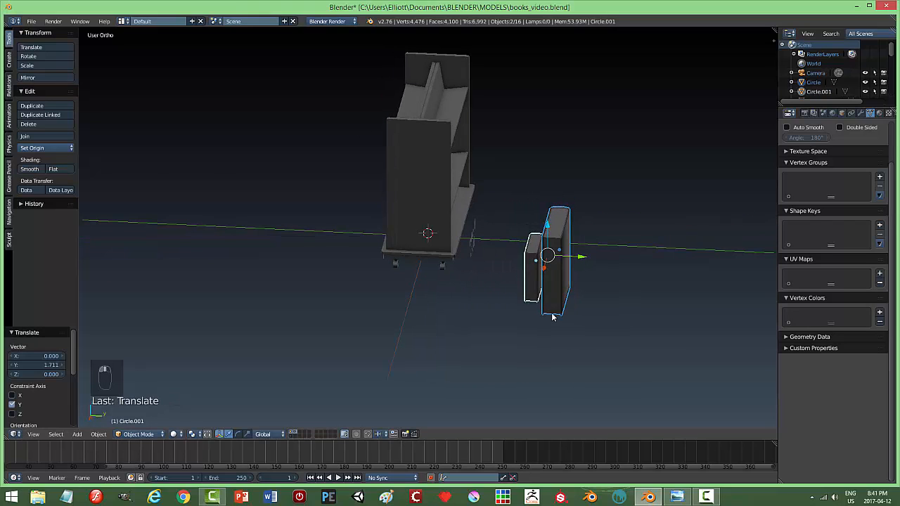
key(ctrl+z)
scroll(563, 323, up, 2)
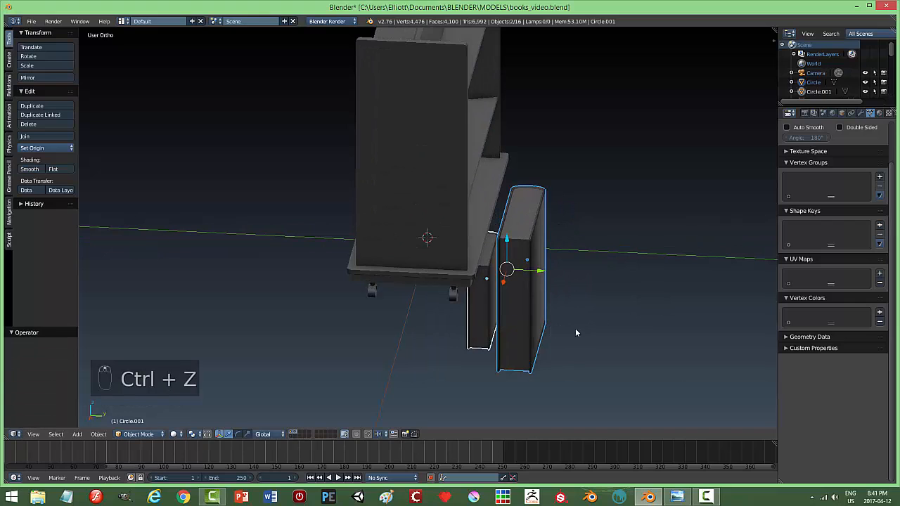
Step: Isolate the books' layer, join the cover title text to the larger book, and preview both books in rendered shading
click(293, 435)
middle_drag(512, 361, 593, 363)
key(a)
right_click(529, 248)
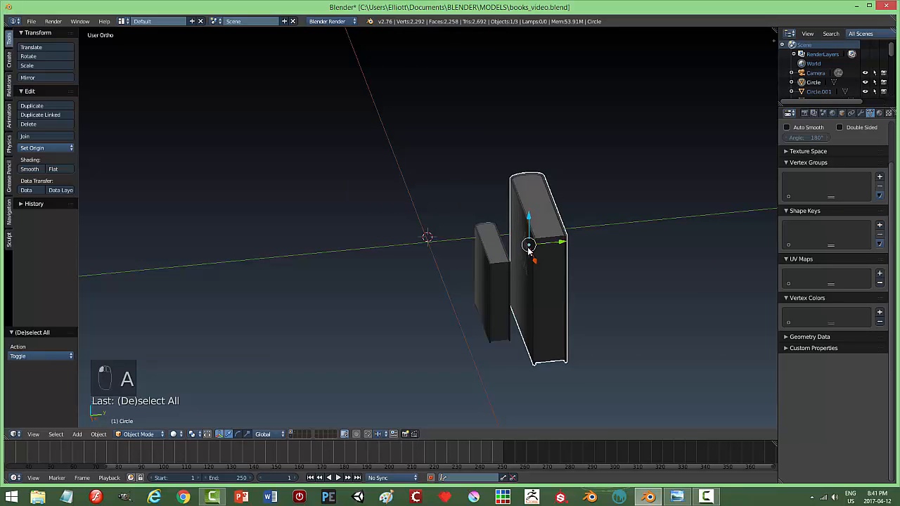
right_click(524, 259)
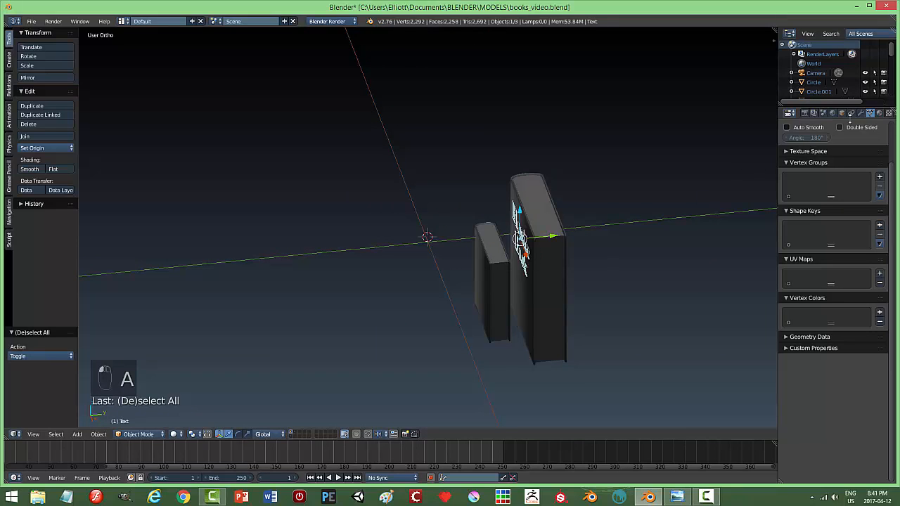
click(860, 113)
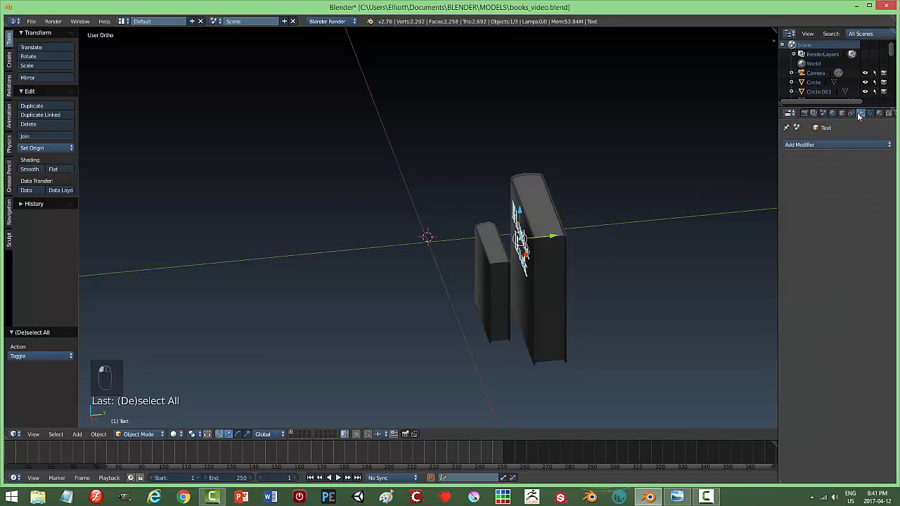
shift+right_click(554, 258)
key(ctrl+j)
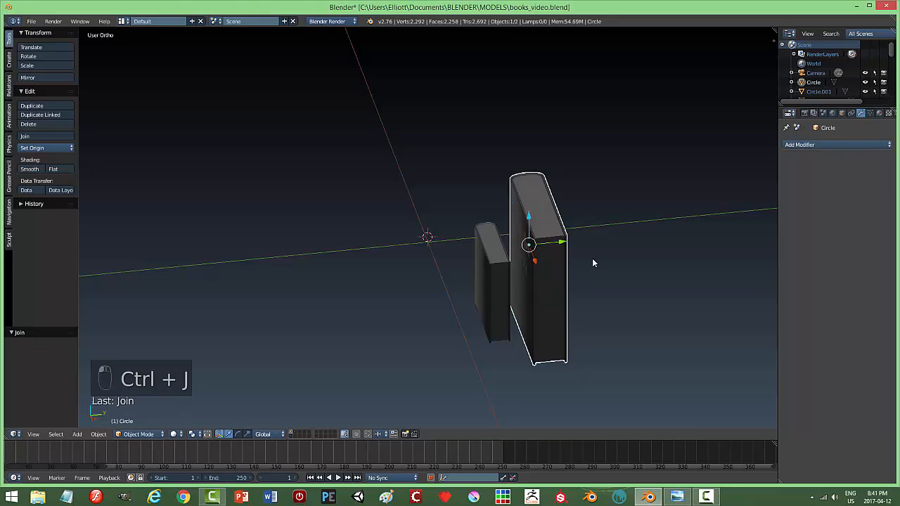
key(shift+z)
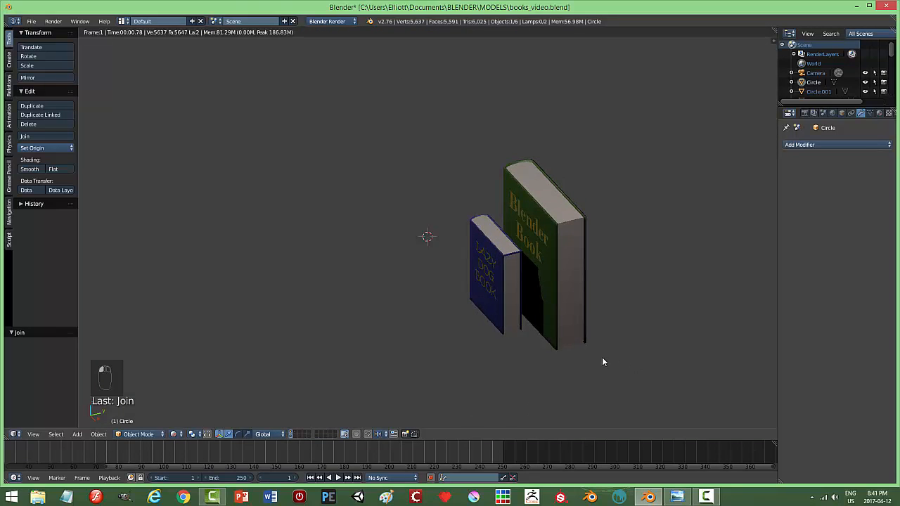
key(shift+z)
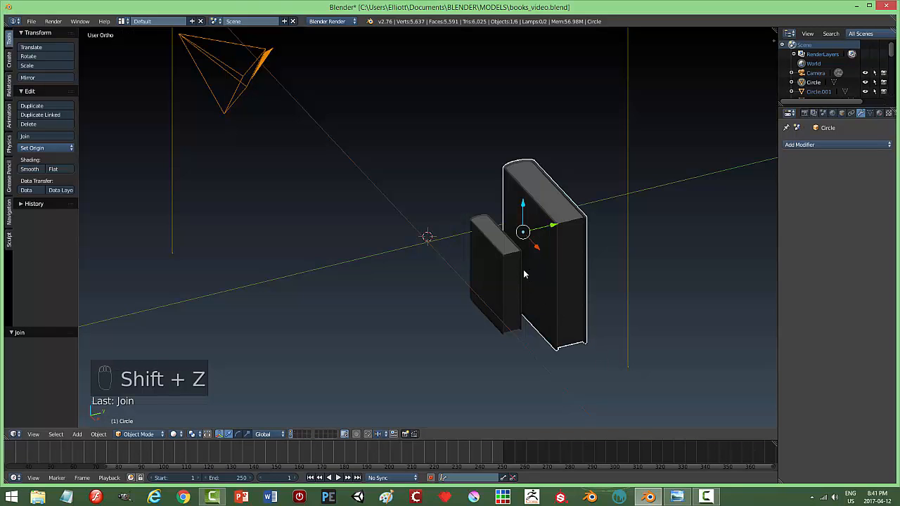
Step: Show the cart's layer again and move both books about 0.68 units along Y, clear of the cart
right_click(491, 272)
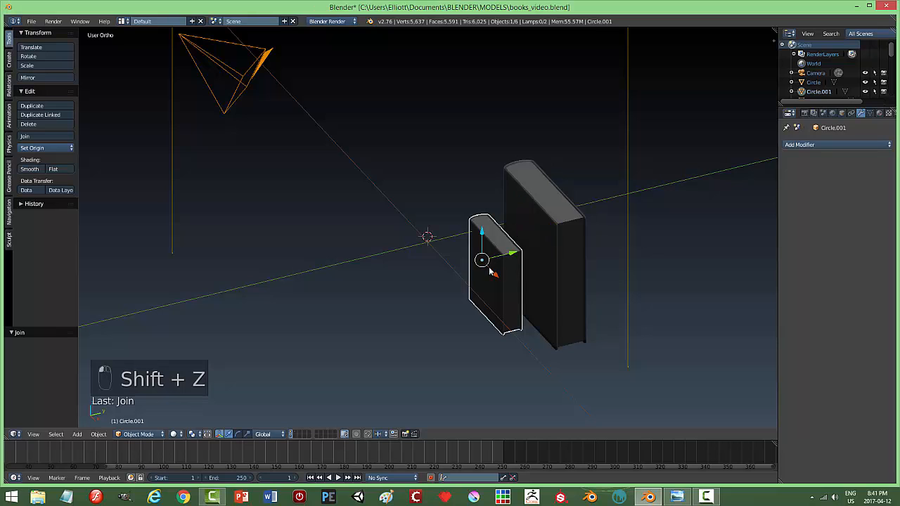
shift+right_click(562, 255)
shift+click(297, 433)
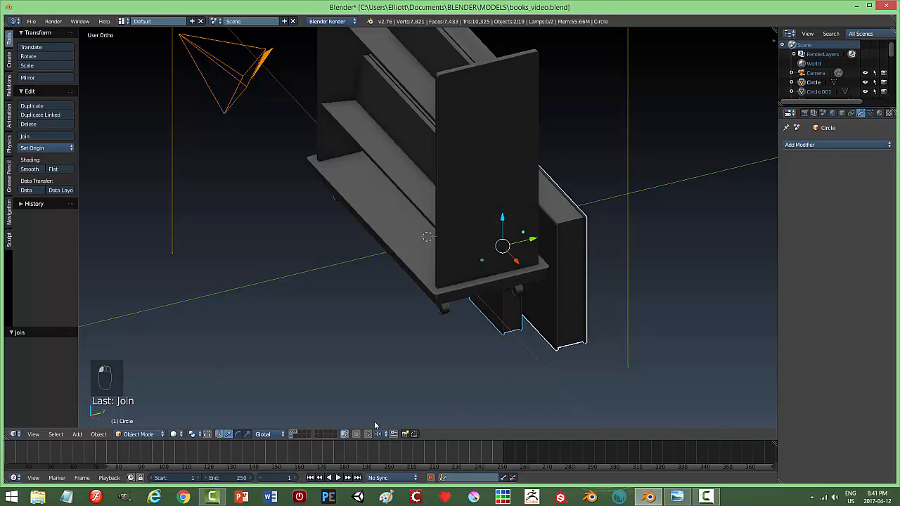
middle_drag(375, 425, 535, 289)
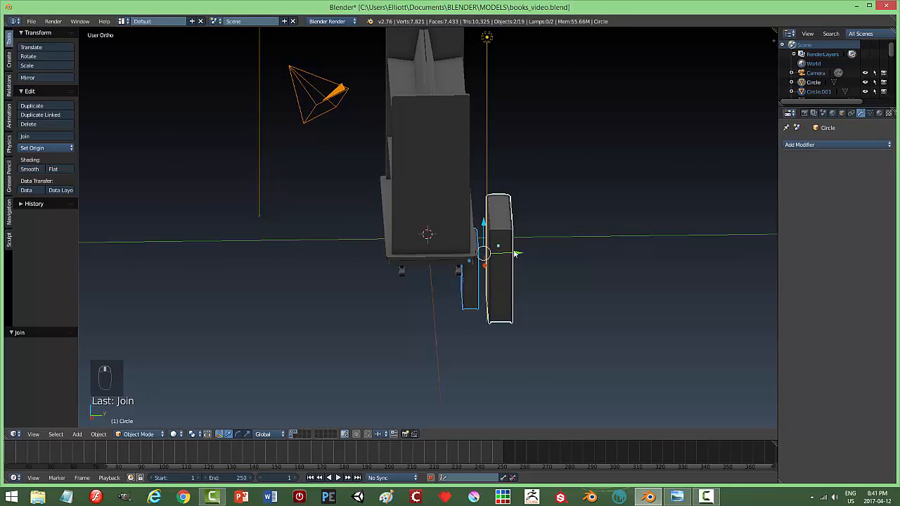
key(g)
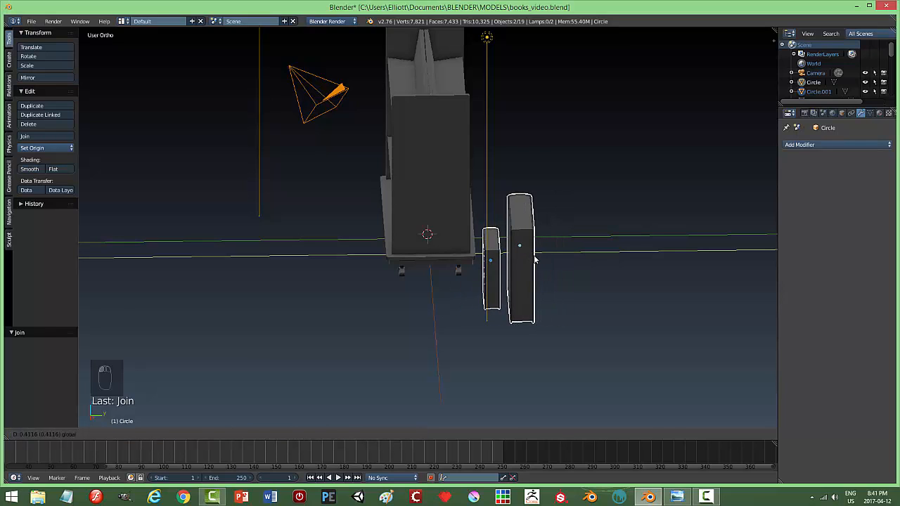
click(550, 261)
middle_drag(566, 342, 578, 343)
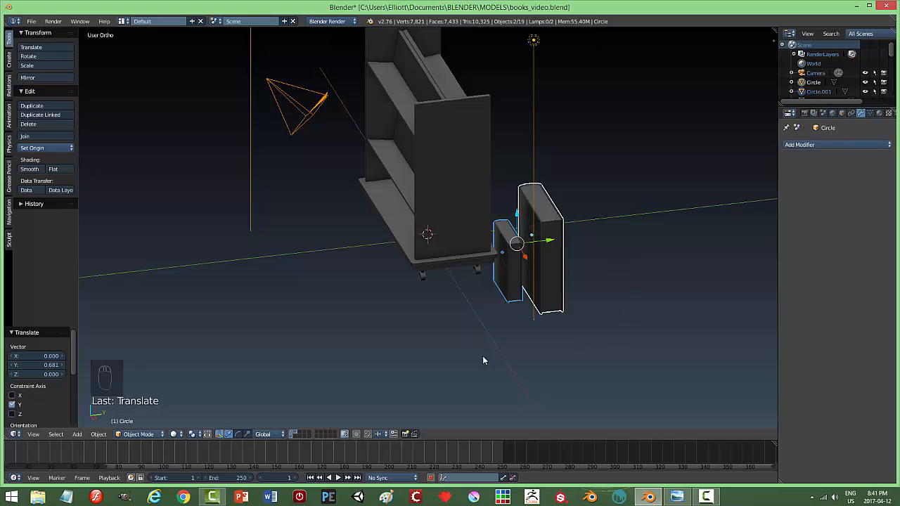
Step: Rotate both books 90° around Z and scale them down to about 0.5
text(rz90)
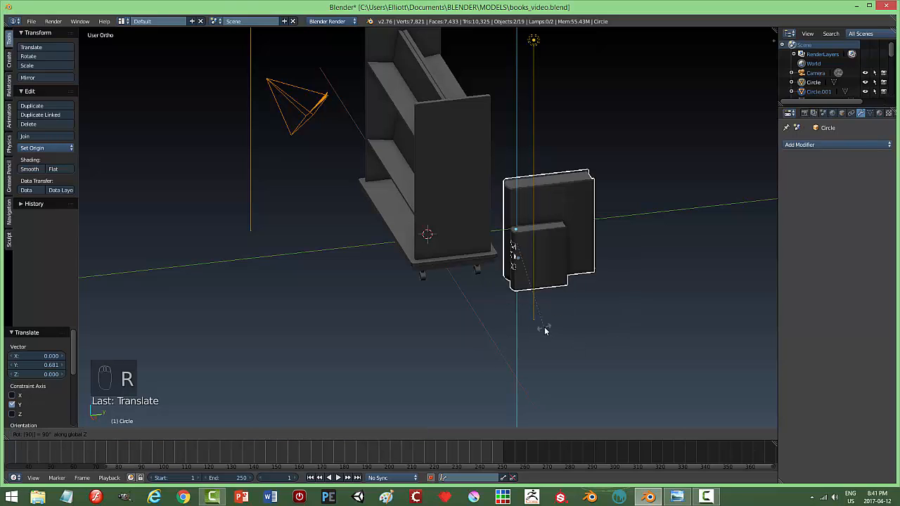
key(Return)
middle_drag(576, 305, 578, 308)
key(s)
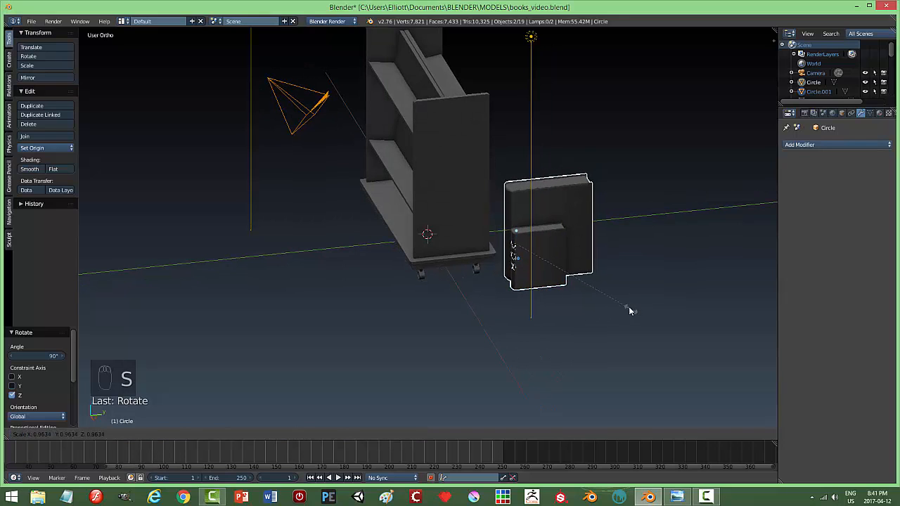
click(574, 282)
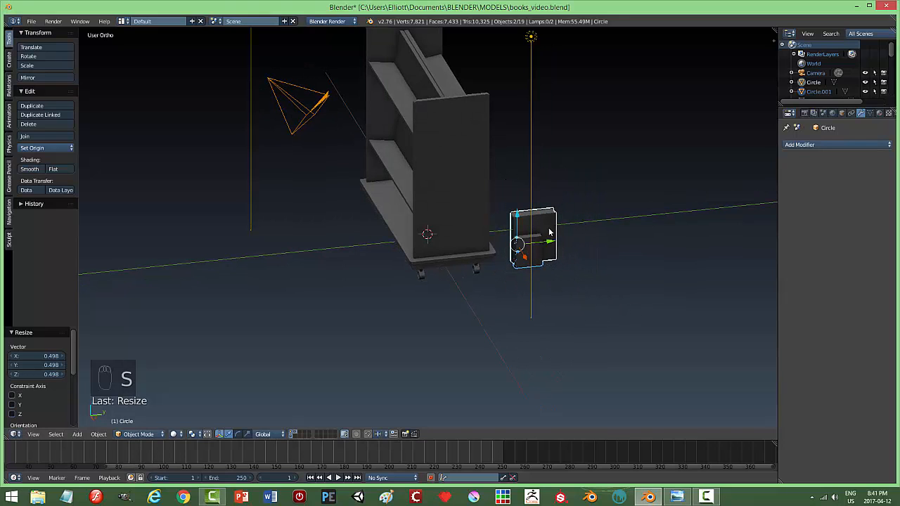
Step: Move both books up and along Y to the open side of the cart's top shelf
drag(547, 244, 434, 97)
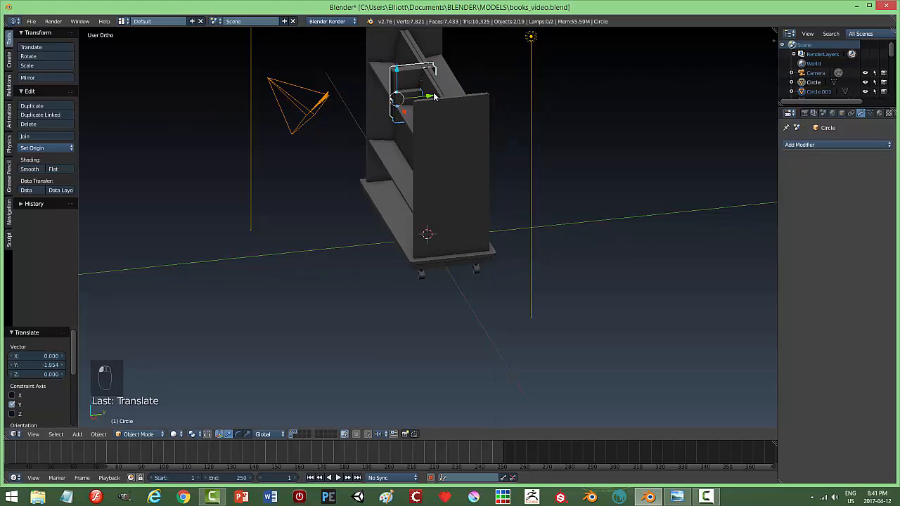
drag(396, 70, 397, 45)
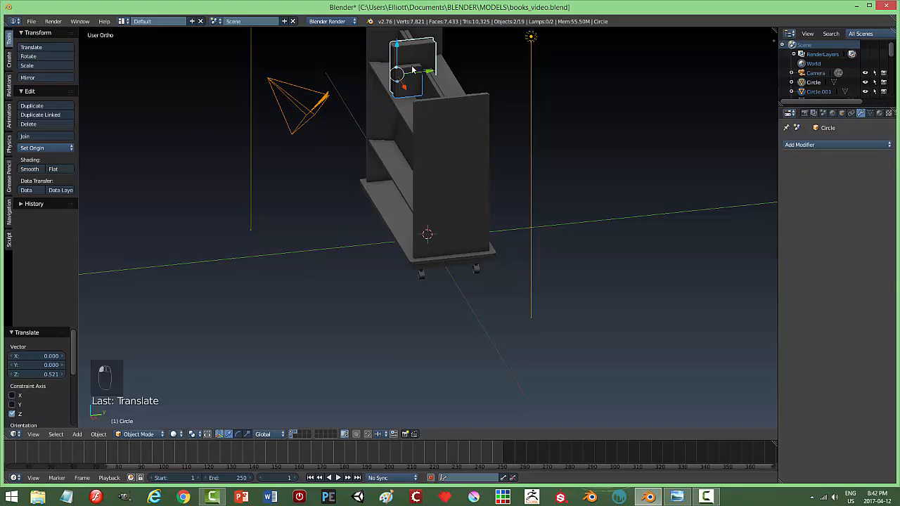
drag(428, 72, 410, 76)
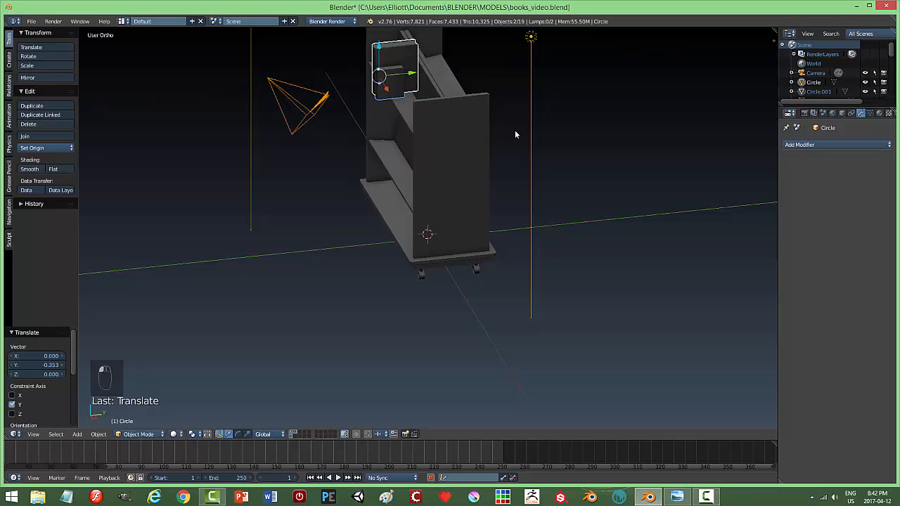
Step: Shift both books about -0.94 units along X and lower them about 0.08 units toward the top shelf
key(KP_Decimal)
scroll(514, 127, down, 5)
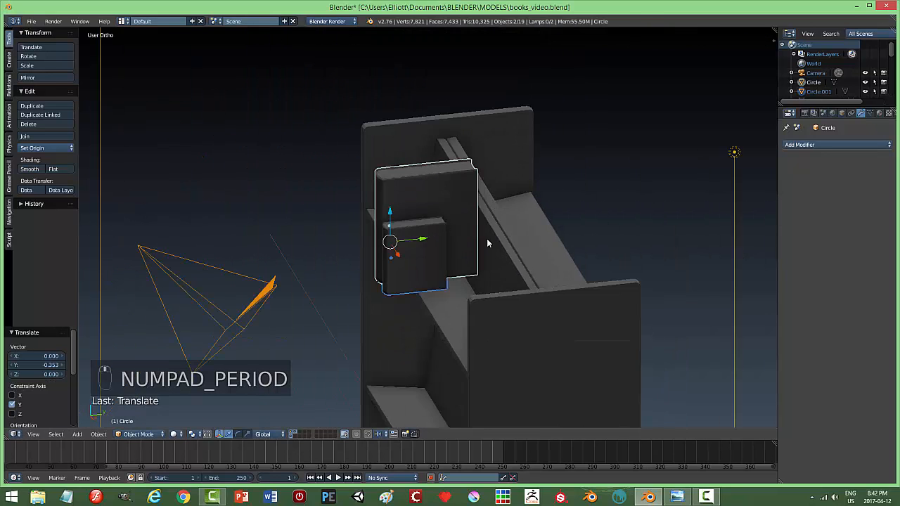
middle_drag(487, 238, 571, 226)
drag(434, 216, 436, 222)
middle_drag(521, 262, 445, 265)
drag(444, 268, 347, 247)
middle_drag(457, 250, 398, 223)
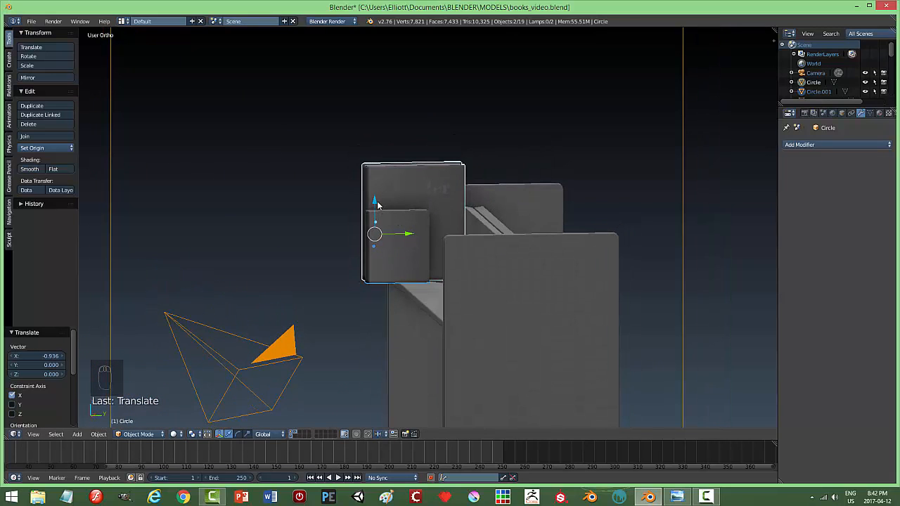
drag(377, 205, 378, 216)
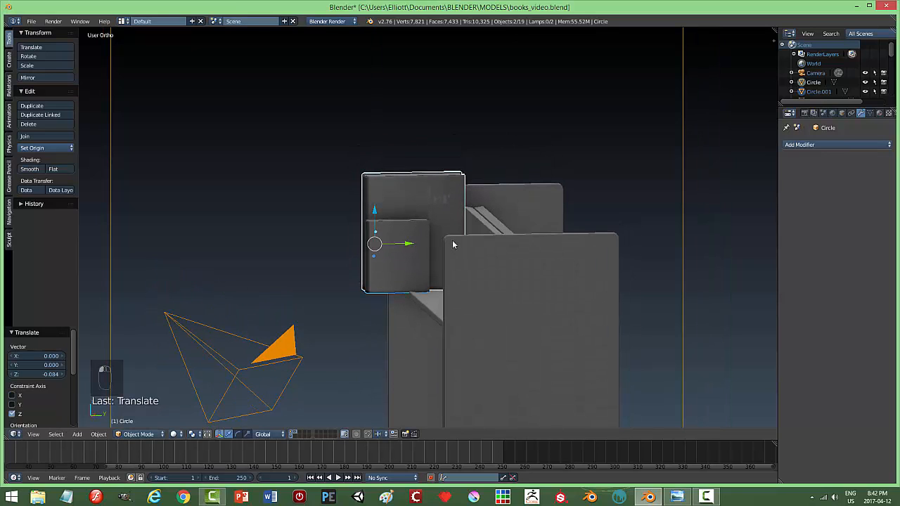
Step: Tilt both books about -5.9° around X to follow the slanted shelf, and lower them about 0.03 units
middle_drag(453, 244, 451, 266)
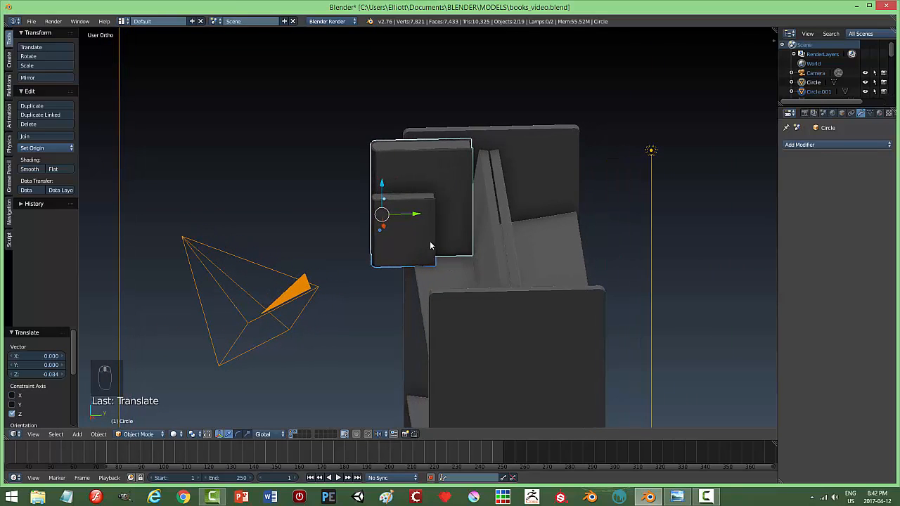
key(r)
key(x)
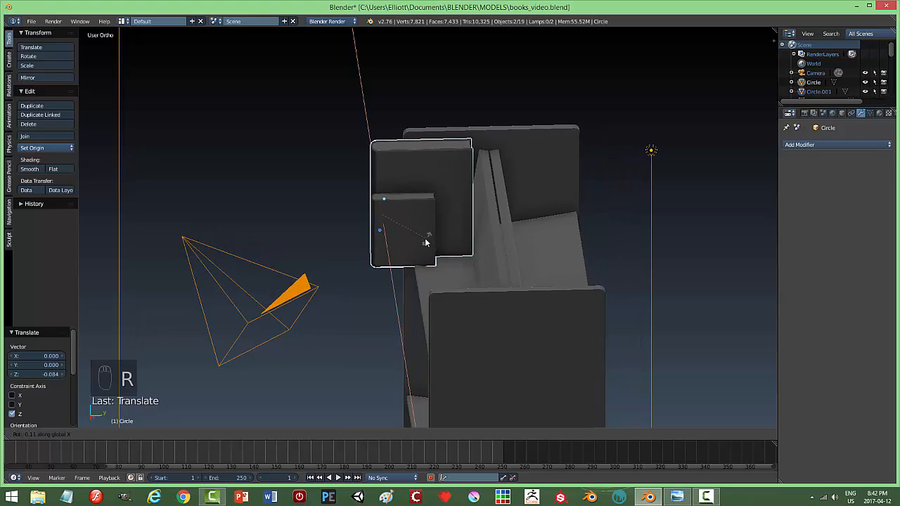
click(424, 242)
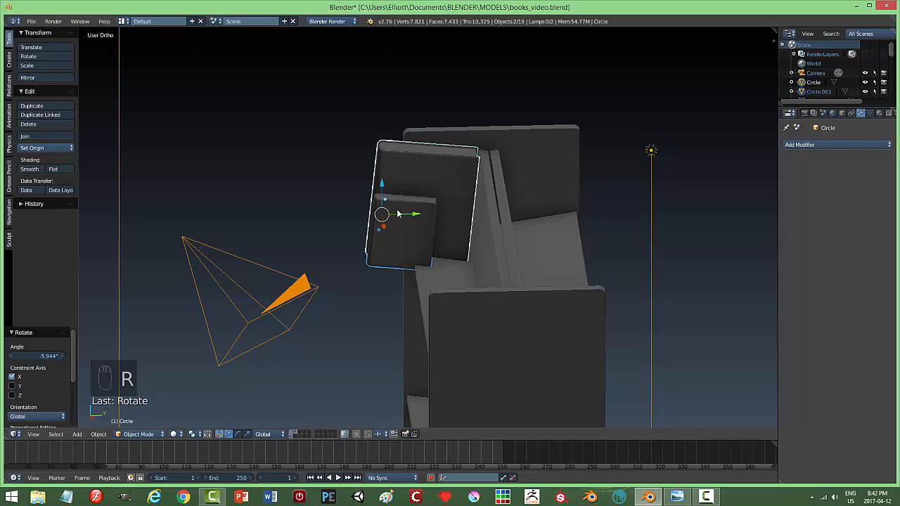
mouse_move(383, 188)
mouse_down()
mouse_move(385, 180)
mouse_move(423, 207)
mouse_move(387, 187)
mouse_up()
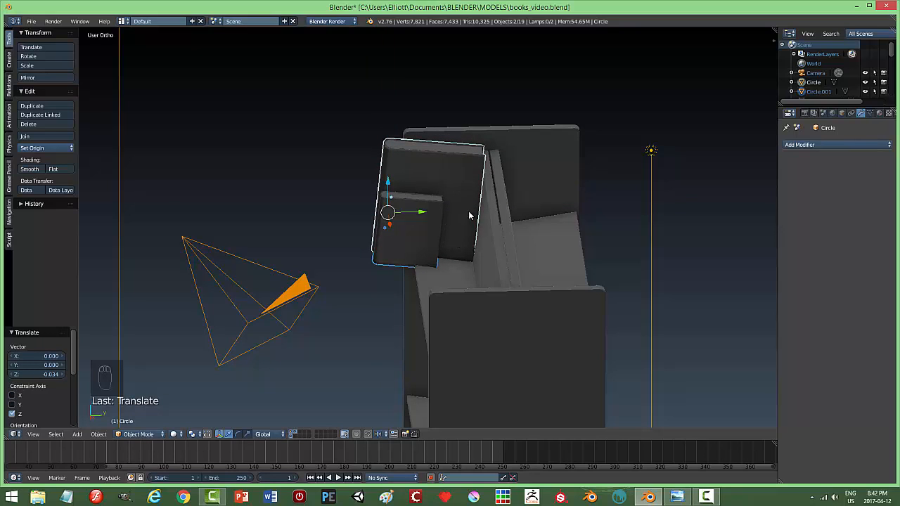
Step: Tilt both books about -1.2° more around X and fine-tune their height, raising them about 0.01 units
key(r)
key(x)
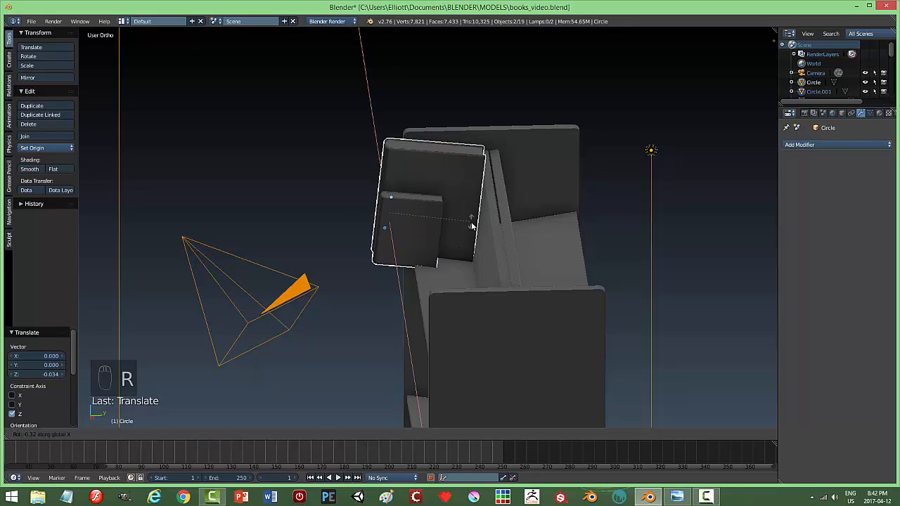
click(471, 226)
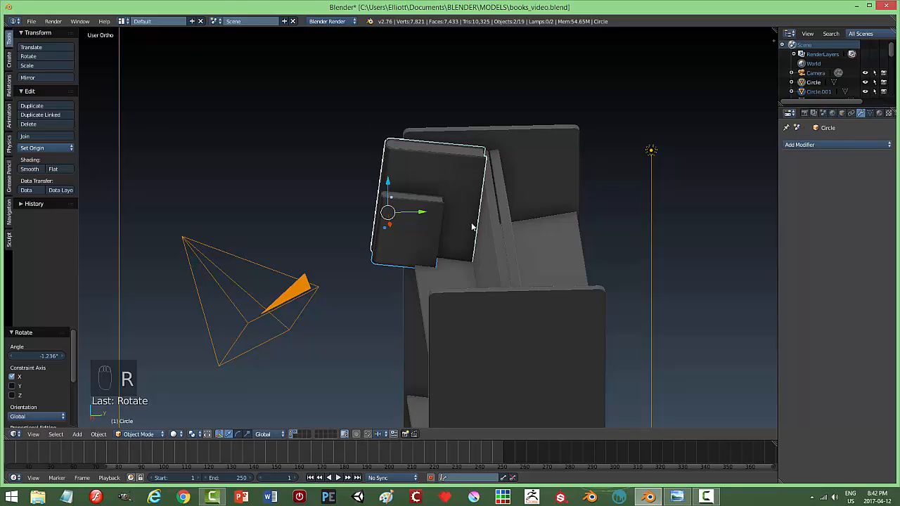
drag(387, 183, 389, 184)
middle_drag(389, 184, 539, 255)
drag(389, 255, 385, 250)
Step: Tilt both books about -0.8° around X, plus a further slight tilt, to match the slanted top shelf
key(r)
key(x)
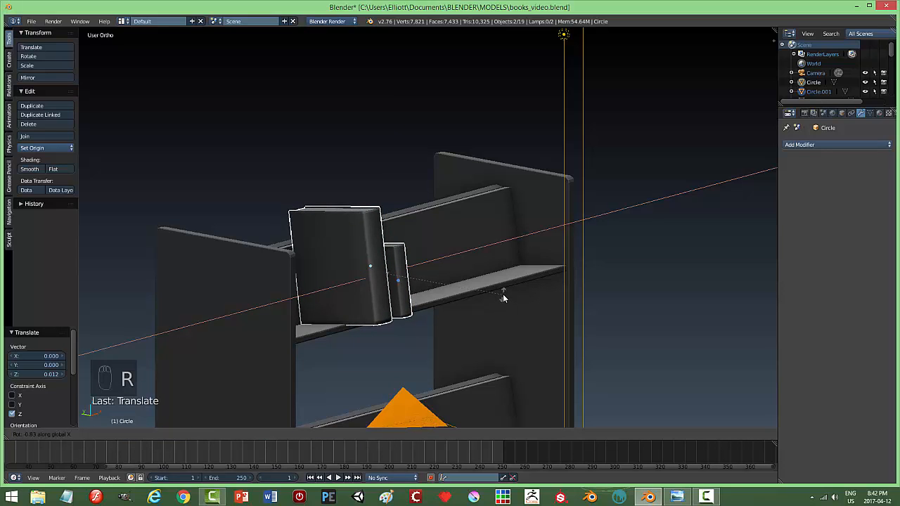
click(502, 294)
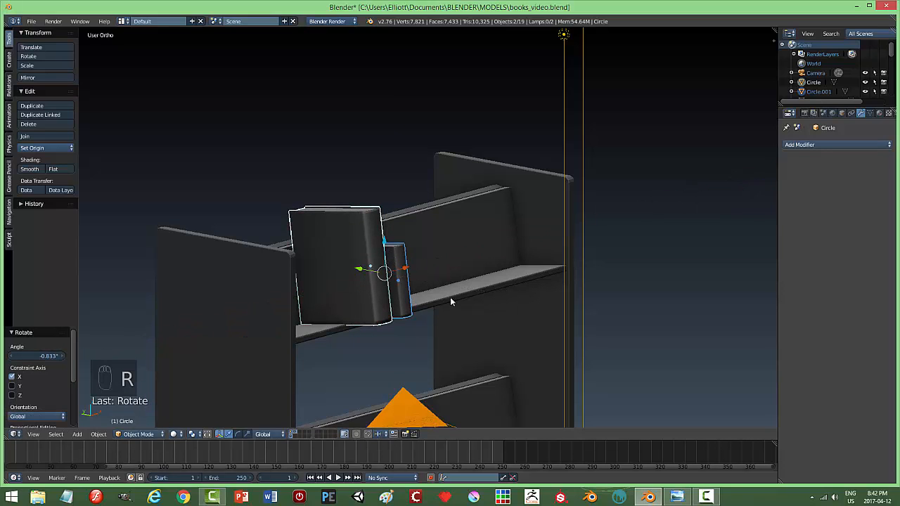
key(r)
key(x)
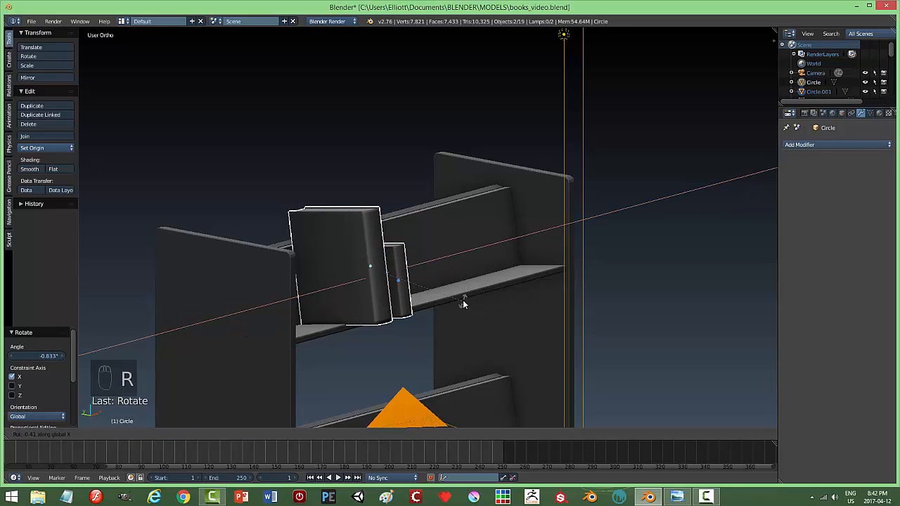
click(450, 292)
Step: Fine-tune the height of both books and nudge them about 0.01 units along Y
drag(384, 243, 386, 241)
middle_drag(492, 264, 327, 277)
drag(430, 215, 429, 211)
middle_drag(452, 258, 389, 254)
Step: Move the small book about 0.30 units along Y and lower it about 0.06 units onto the top shelf
right_click(385, 243)
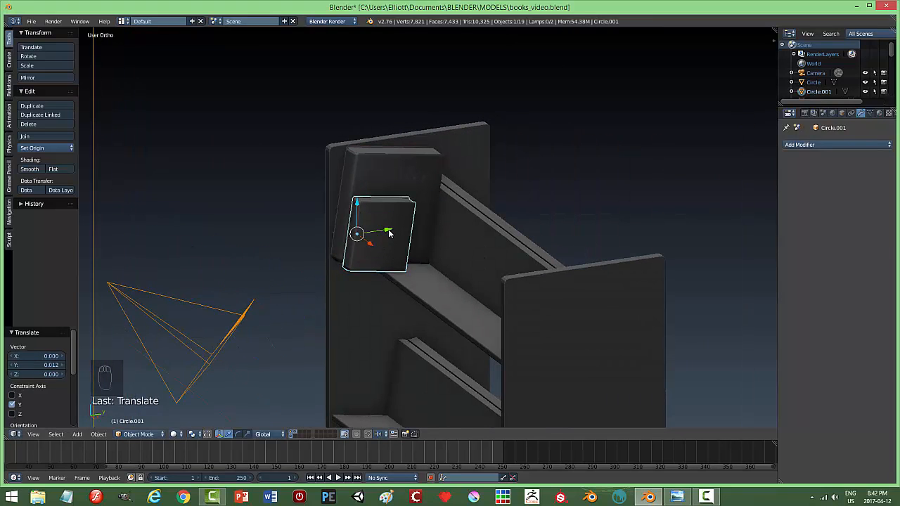
drag(389, 233, 423, 233)
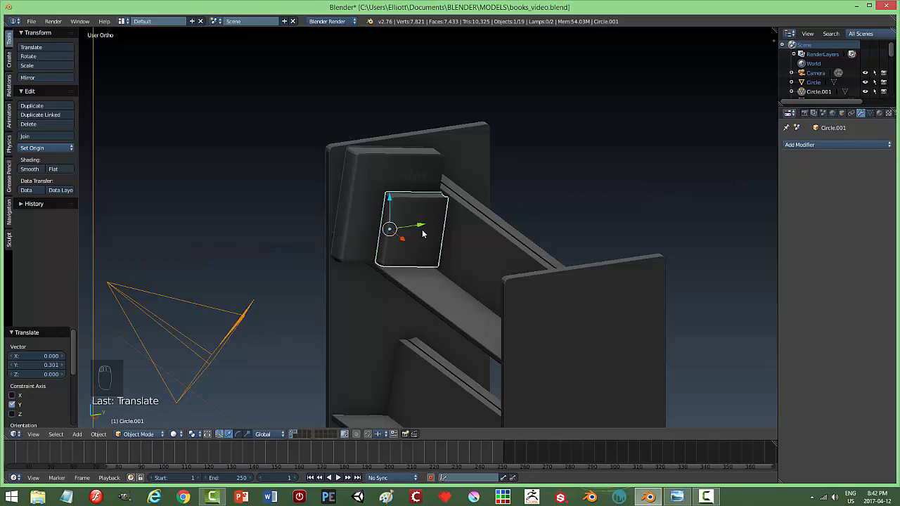
drag(391, 201, 393, 204)
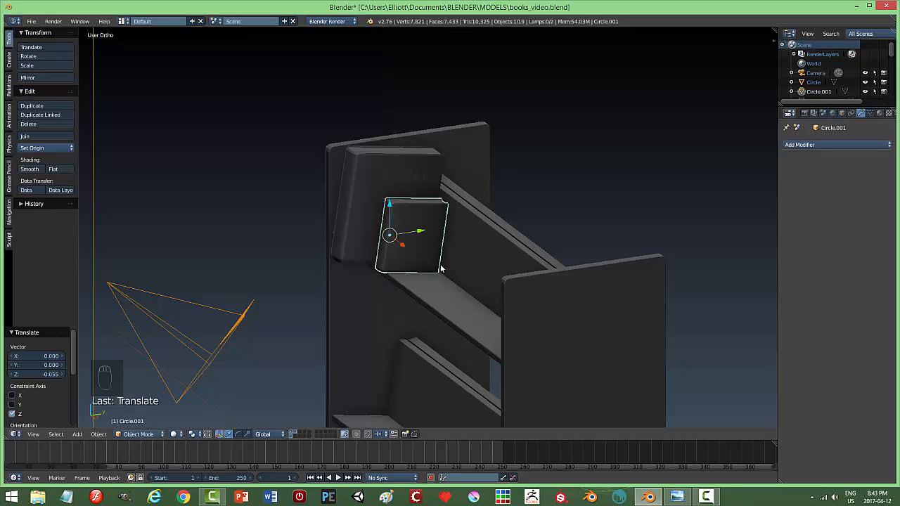
key(a)
Step: Move the large book about -0.55 units along X toward the cart's far end panel
middle_drag(442, 267, 346, 254)
right_click(322, 244)
drag(336, 248, 269, 249)
middle_drag(269, 250, 431, 191)
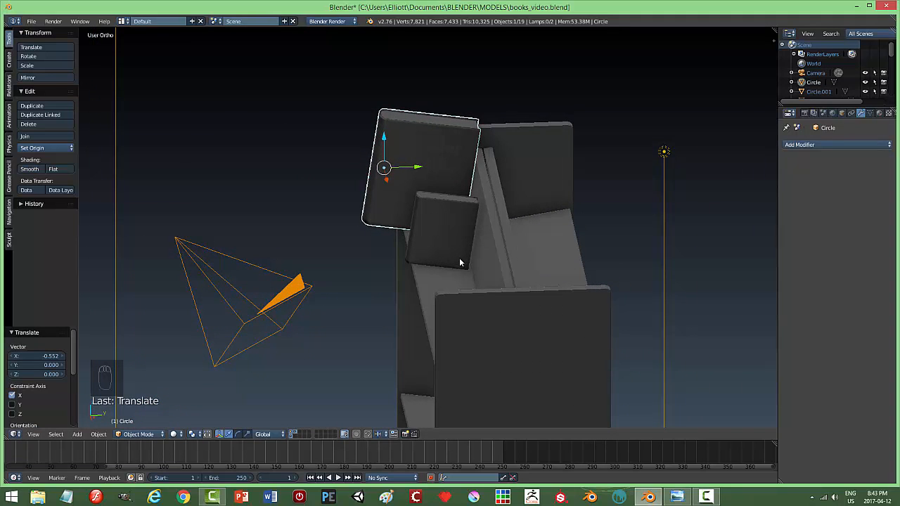
middle_drag(461, 262, 290, 263)
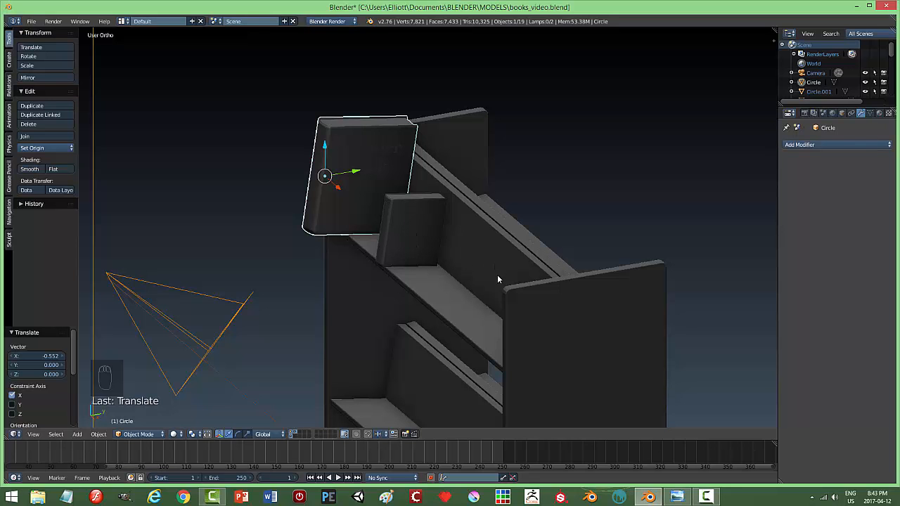
mouse_move(436, 265)
middle_down()
mouse_move(492, 270)
mouse_move(429, 275)
mouse_move(471, 267)
mouse_move(458, 272)
mouse_move(414, 251)
mouse_move(448, 268)
mouse_move(474, 261)
mouse_move(424, 279)
mouse_move(450, 272)
middle_up()
Step: Reframe the camera on the cart's upper shelves and books, and preview the scene in rendered shading
key(KP_0)
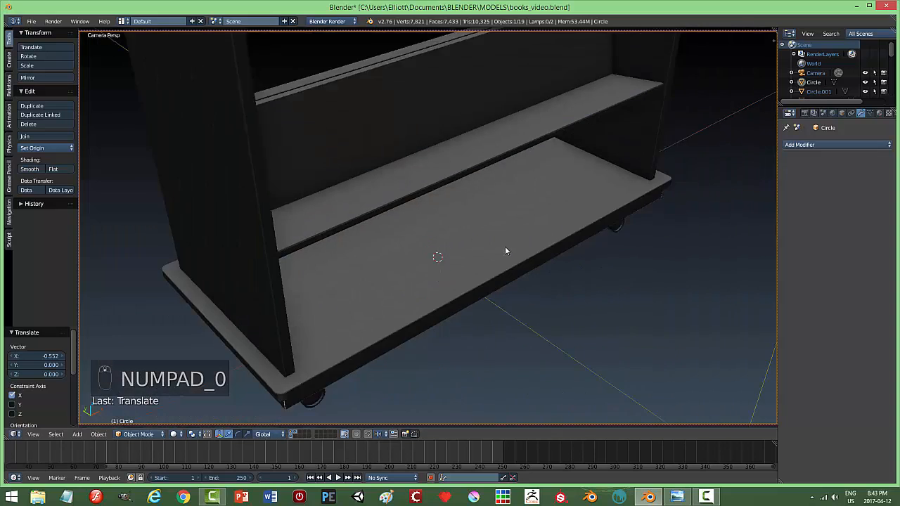
middle_drag(505, 251, 430, 290)
scroll(415, 262, down, 3)
scroll(412, 287, up, 1)
key(shift+z)
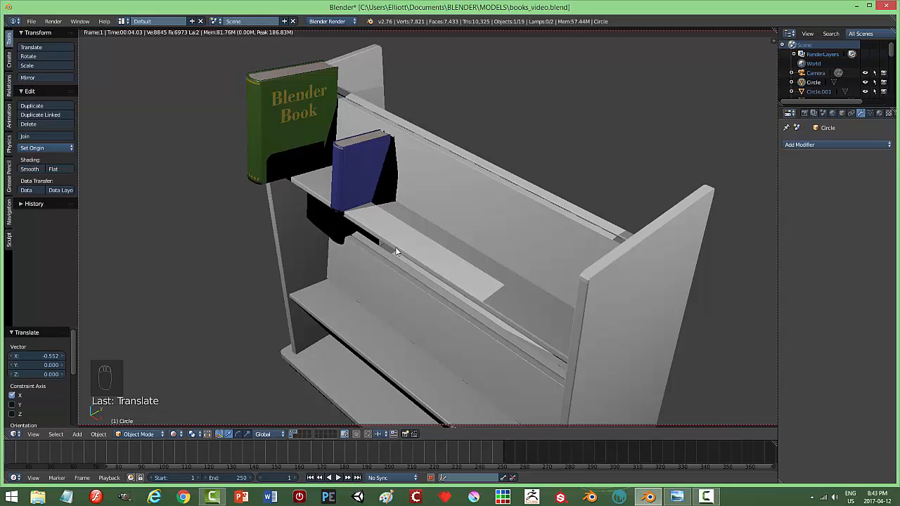
key(Escape)
key(shift+z)
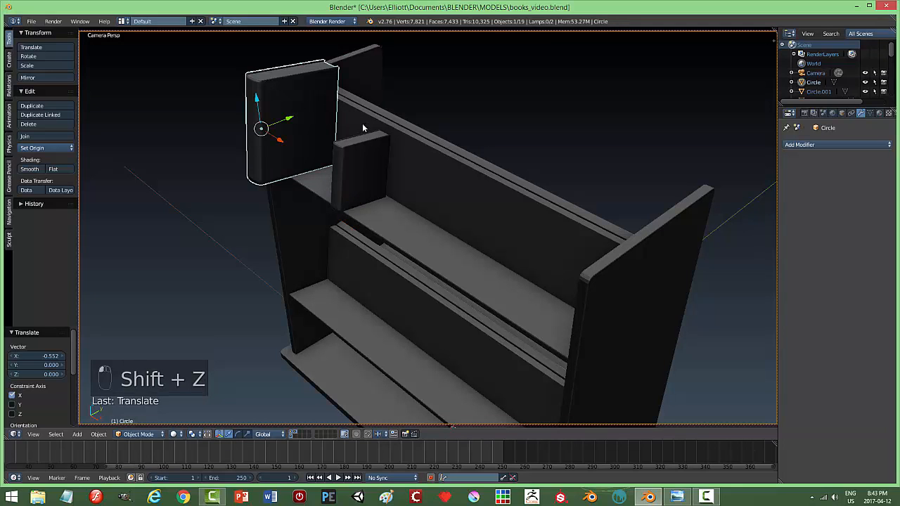
Step: Scale the large book to about 0.77 and shift it inward along Y onto the top shelf
key(s)
click(339, 130)
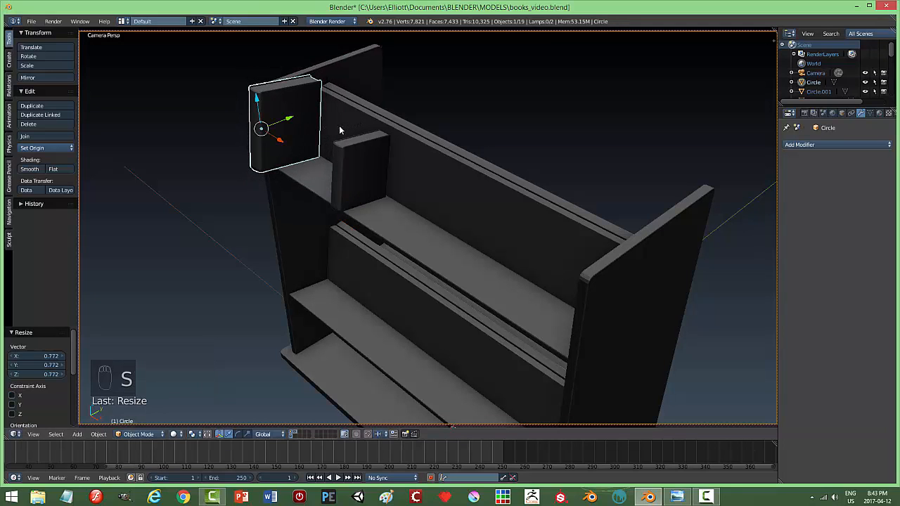
drag(290, 120, 308, 122)
key(a)
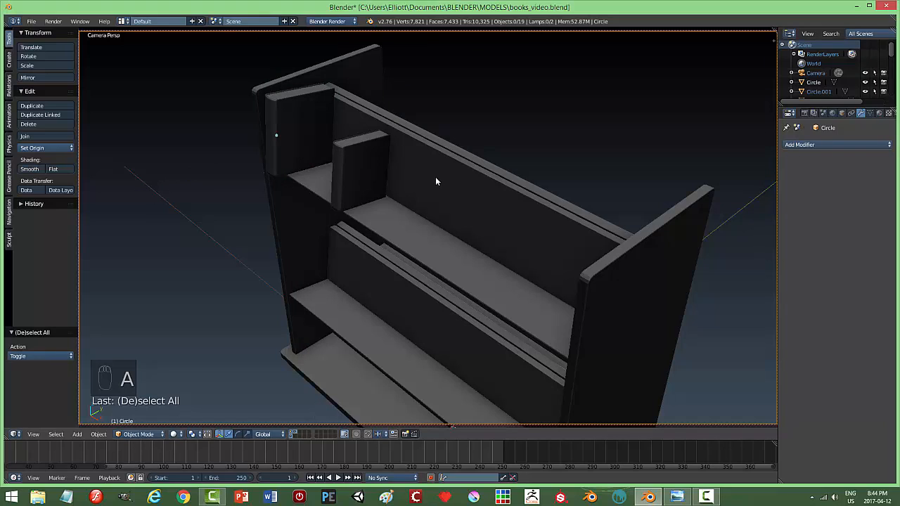
Step: Move the lamp behind the cart about -3.2 units along Y to the books' side, and return to camera view
key(KP_0)
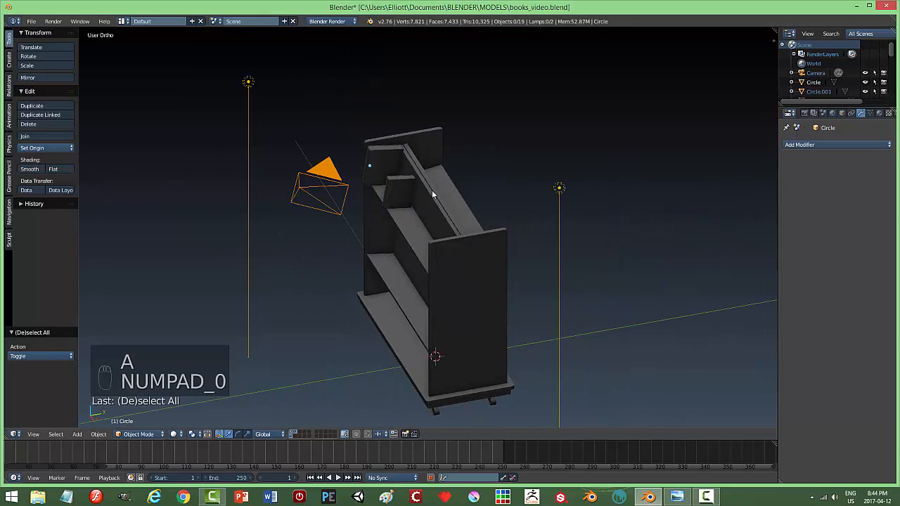
right_click(559, 188)
drag(581, 185, 419, 212)
key(KP_0)
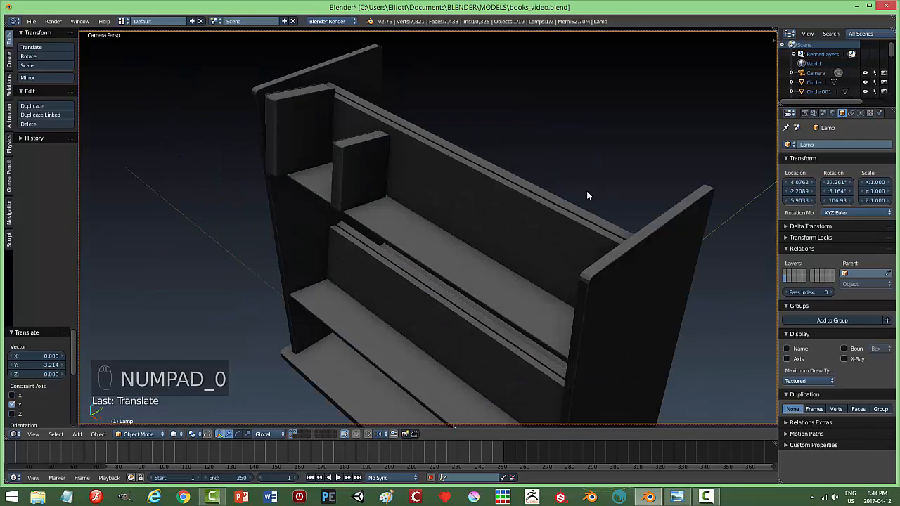
Step: Examine the books and cart lighting in a rendered preview from the camera
key(shift+z)
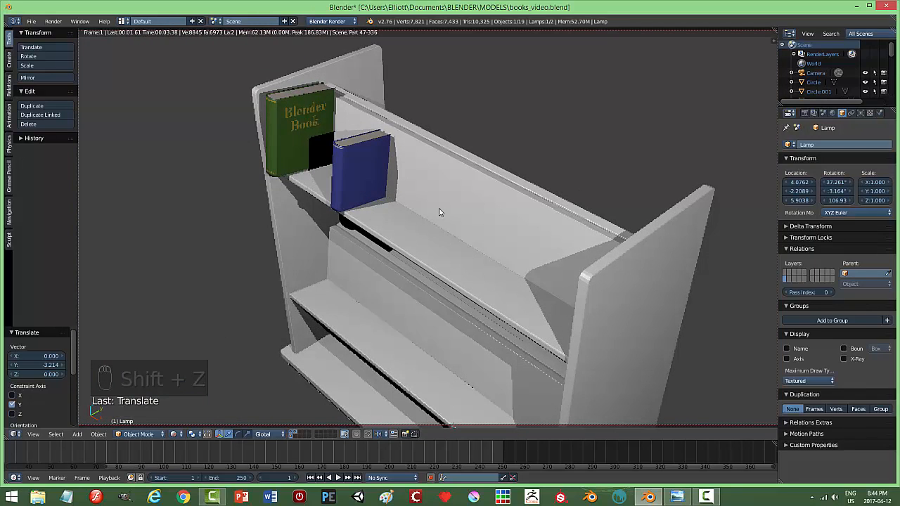
scroll(323, 225, up, 2)
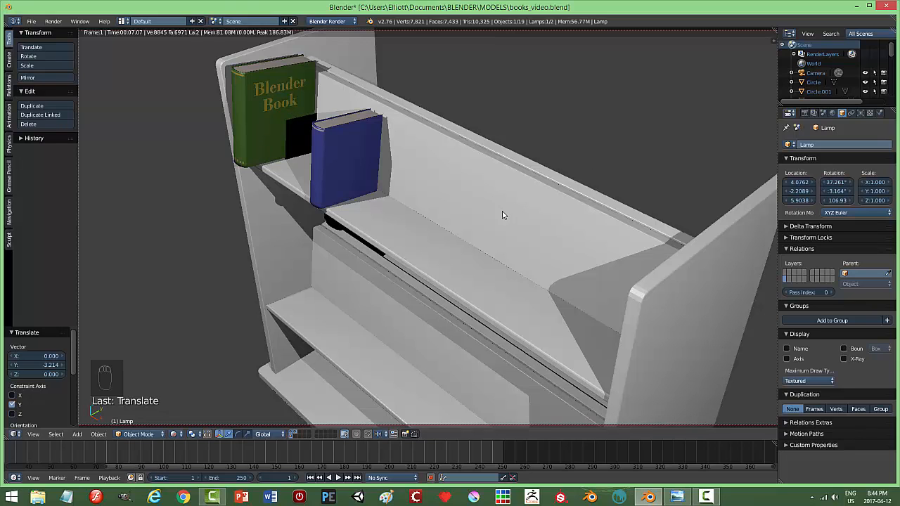
scroll(486, 213, down, 1)
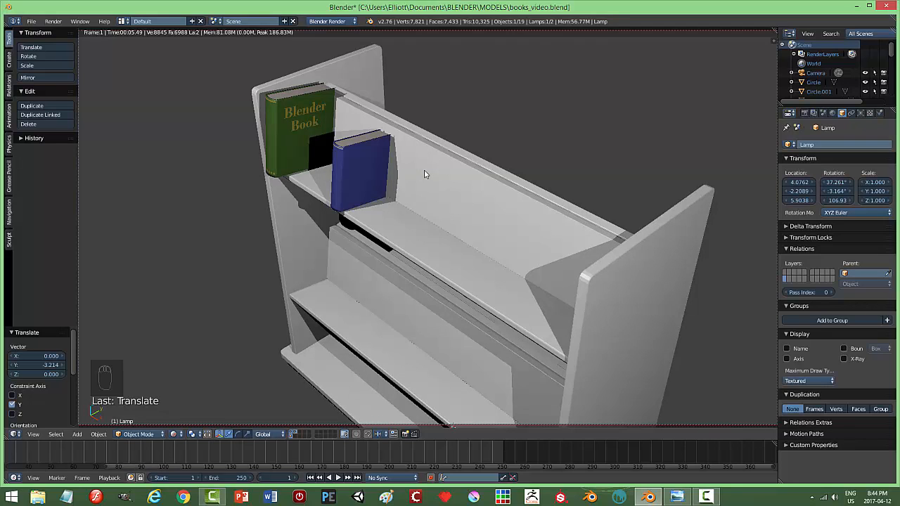
key(shift+z)
Step: Scale the cart's two end panels to about 0.92 along Z
right_click(418, 137)
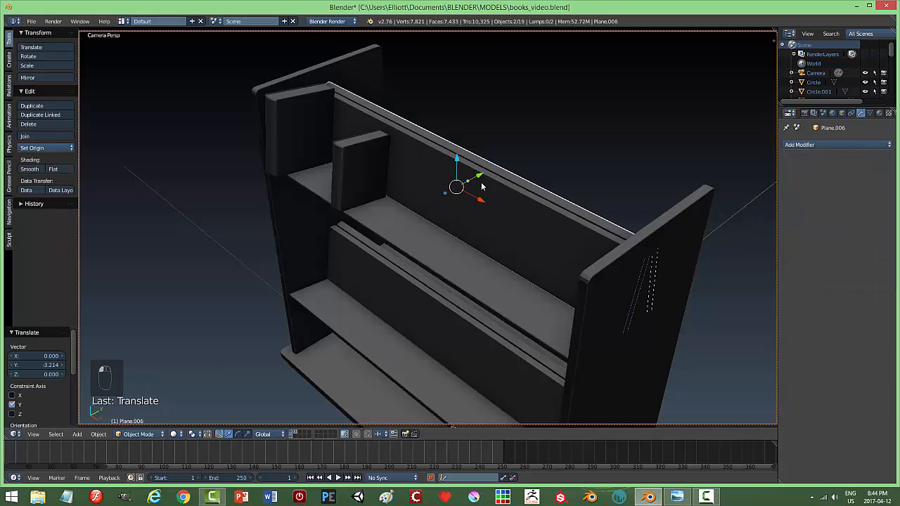
key(KP_0)
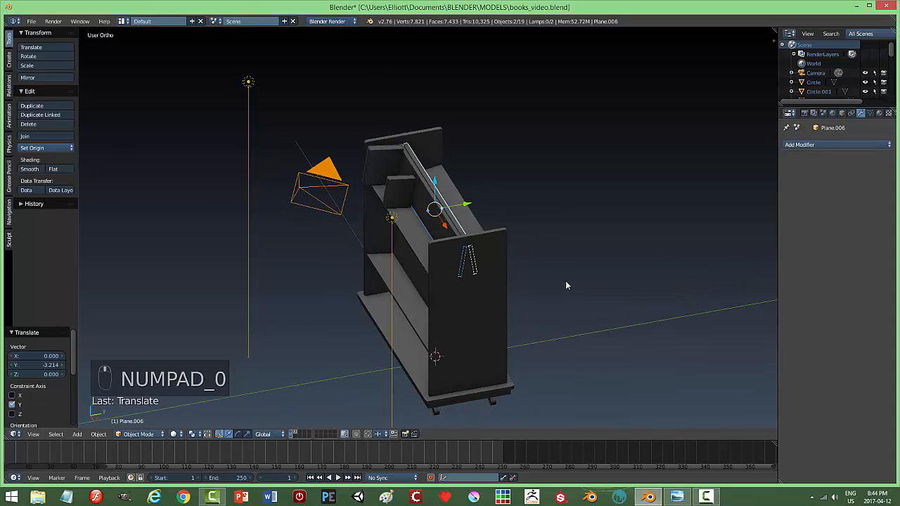
middle_drag(566, 285, 452, 147)
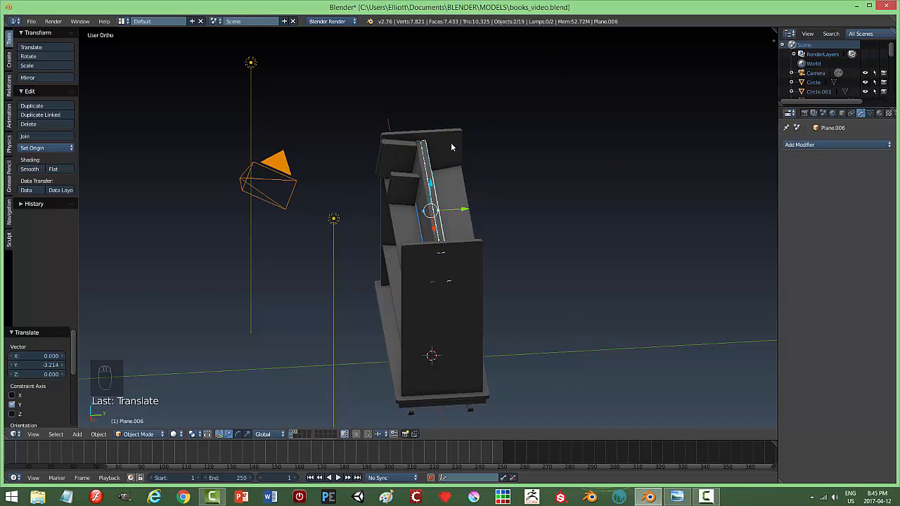
right_click(452, 147)
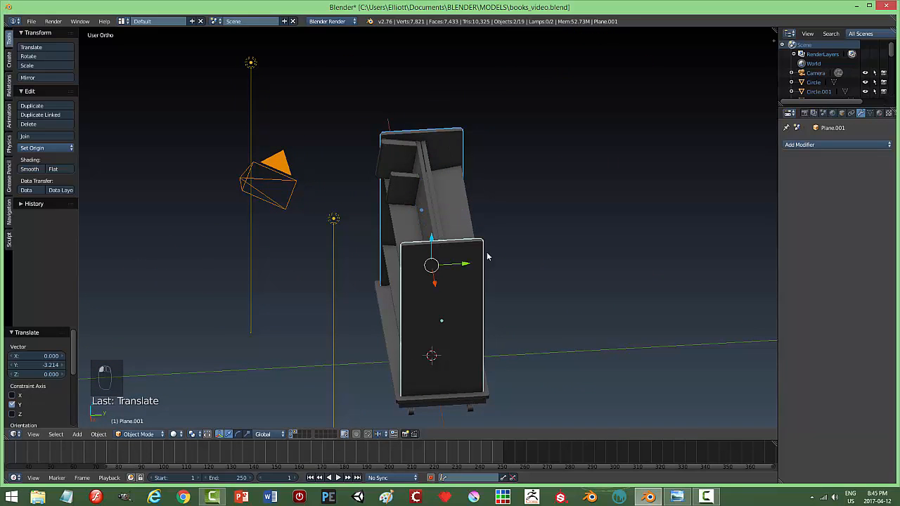
middle_drag(487, 256, 535, 254)
key(s)
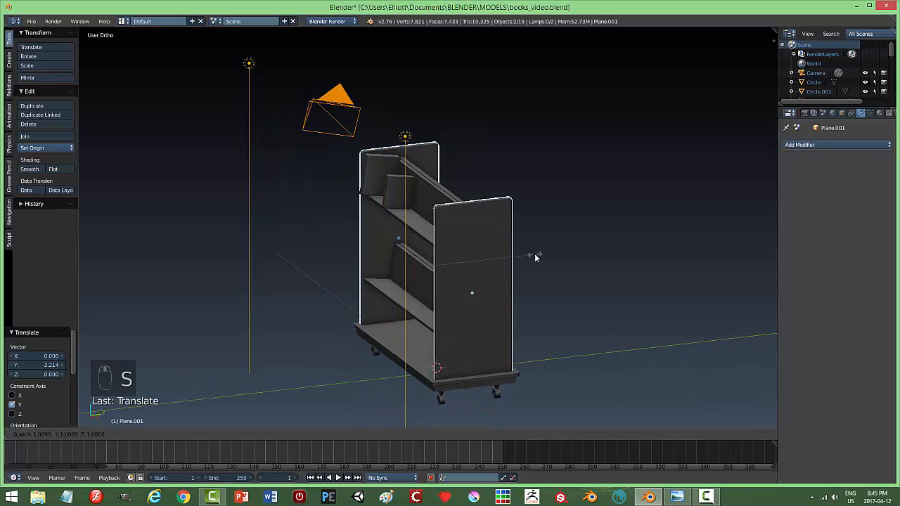
key(z)
click(527, 258)
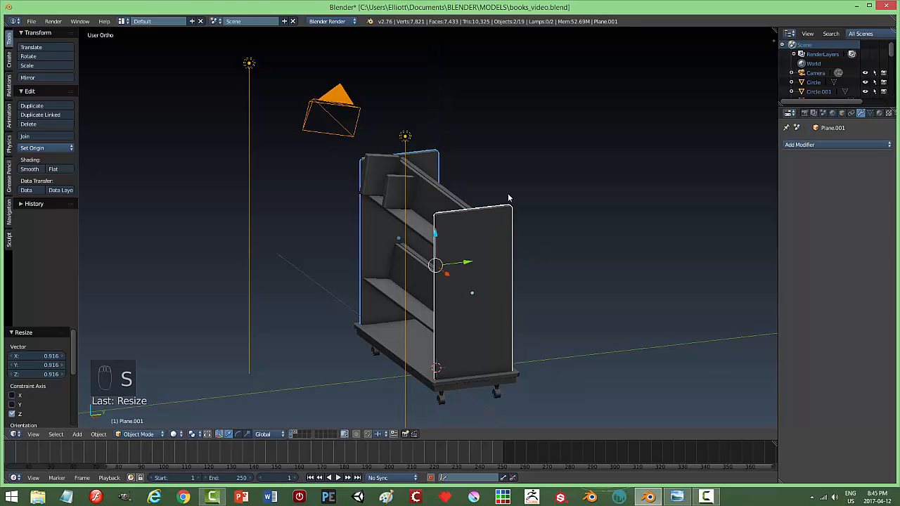
middle_drag(508, 193, 622, 226)
key(a)
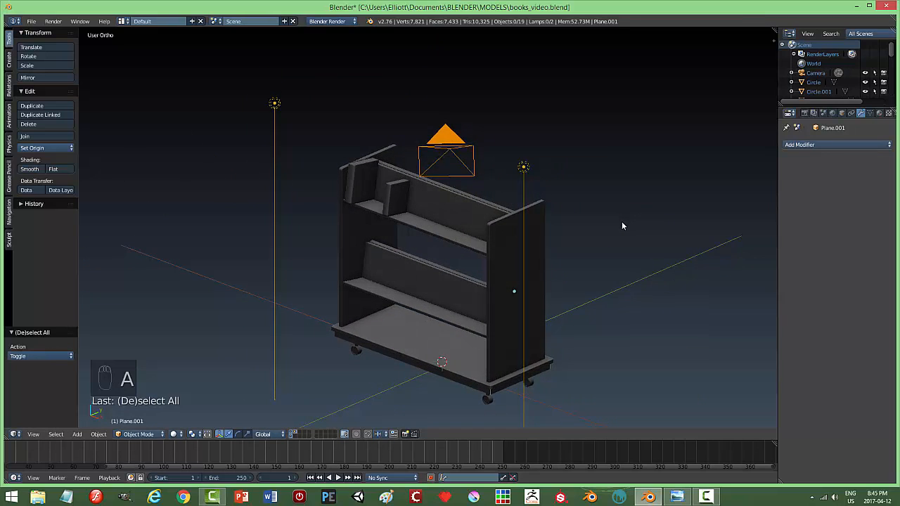
Step: Scale the two divider panels behind the top shelves to about 0.85 along Z
scroll(633, 240, up, 3)
middle_drag(509, 238, 549, 217)
right_click(457, 159)
shift+right_click(444, 164)
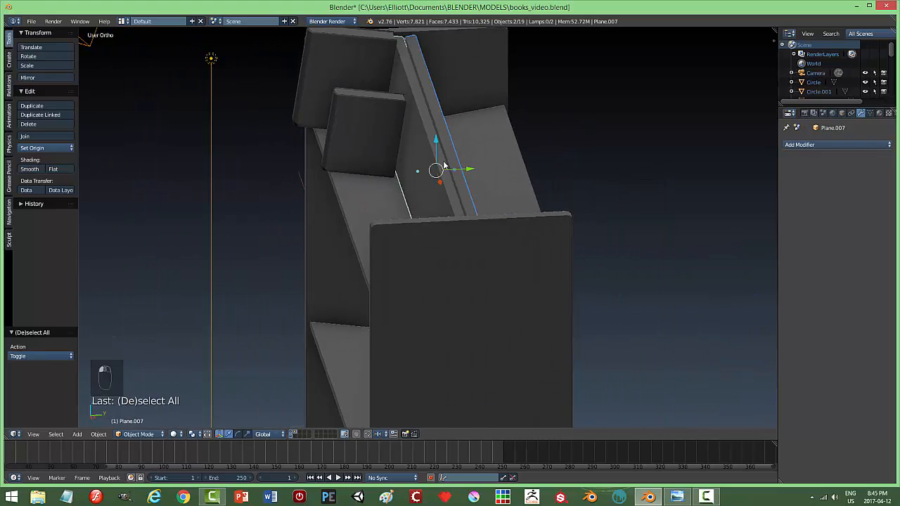
middle_drag(489, 236, 503, 224)
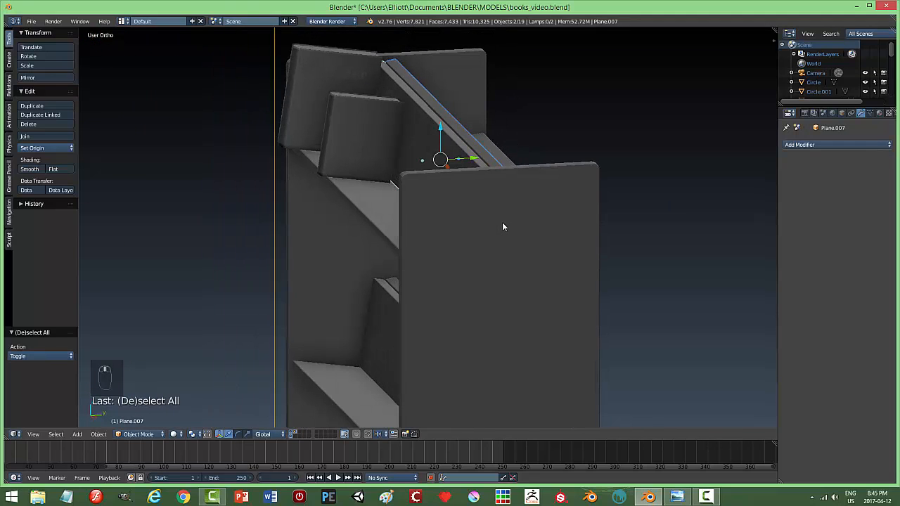
key(s)
key(z)
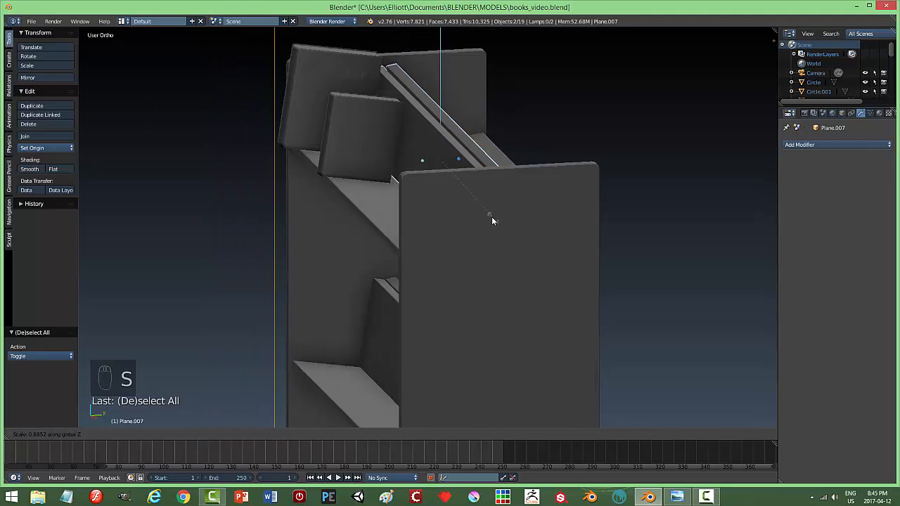
click(490, 216)
Step: Lower the two top divider panels about 0.06 units along Z to meet the shelves
key(g)
key(z)
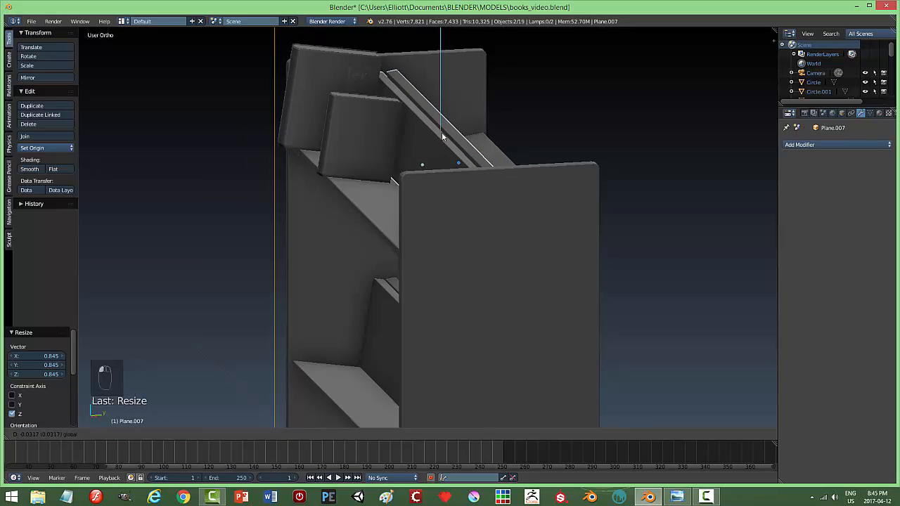
click(443, 139)
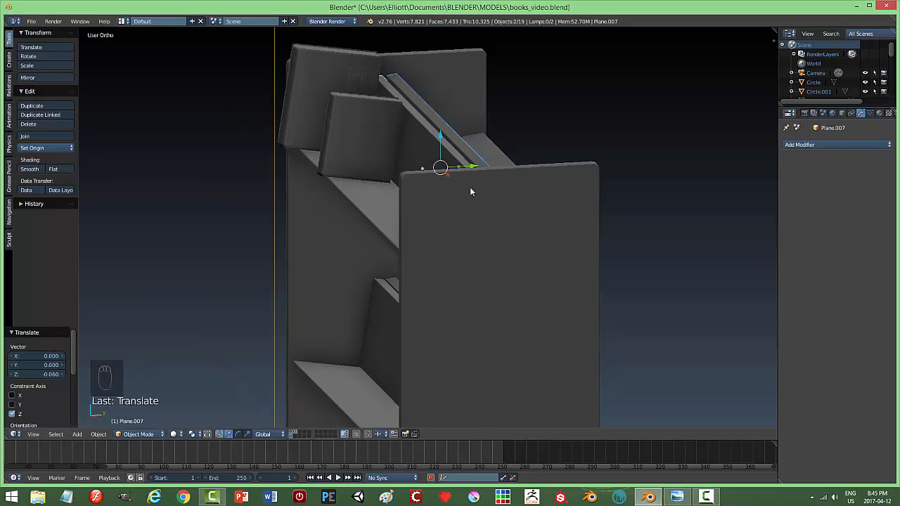
key(a)
Step: Delete the two taller divider panels behind the middle shelves
middle_drag(428, 200, 467, 208)
right_click(391, 316)
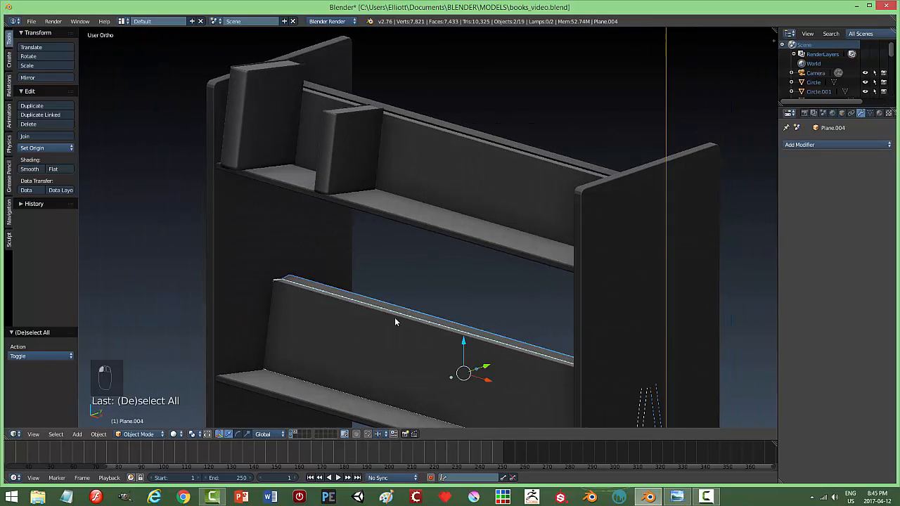
middle_drag(394, 321, 455, 324)
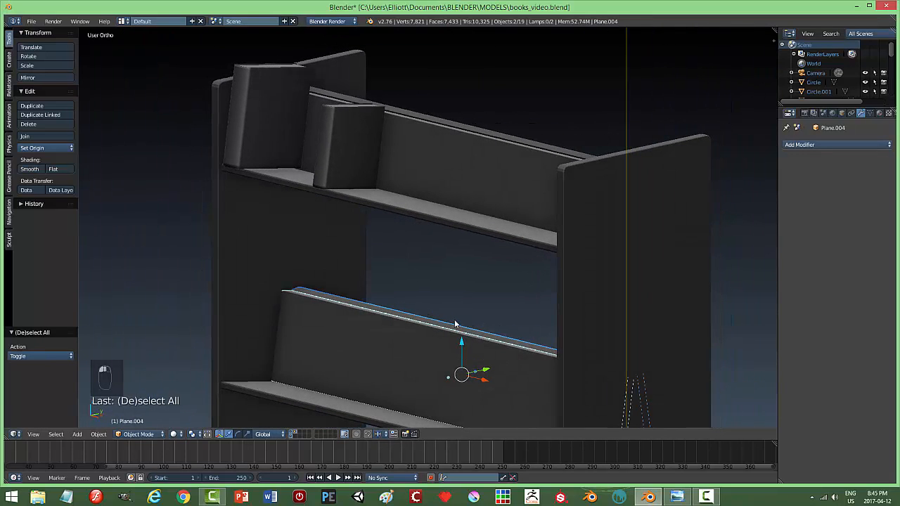
key(x)
click(471, 286)
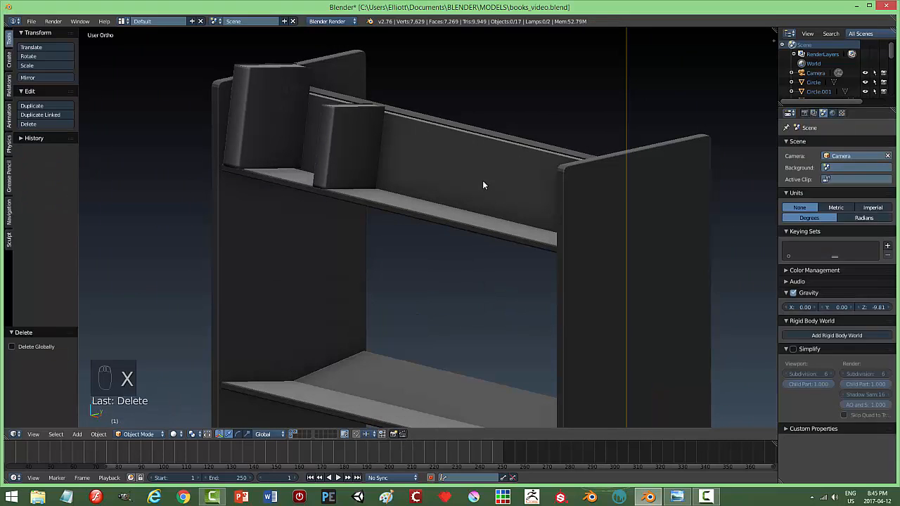
Step: Duplicate the two top divider panels and lower the copies about 1.64 units along Z to the middle shelves
right_click(483, 184)
shift+right_click(487, 132)
key(shift+d)
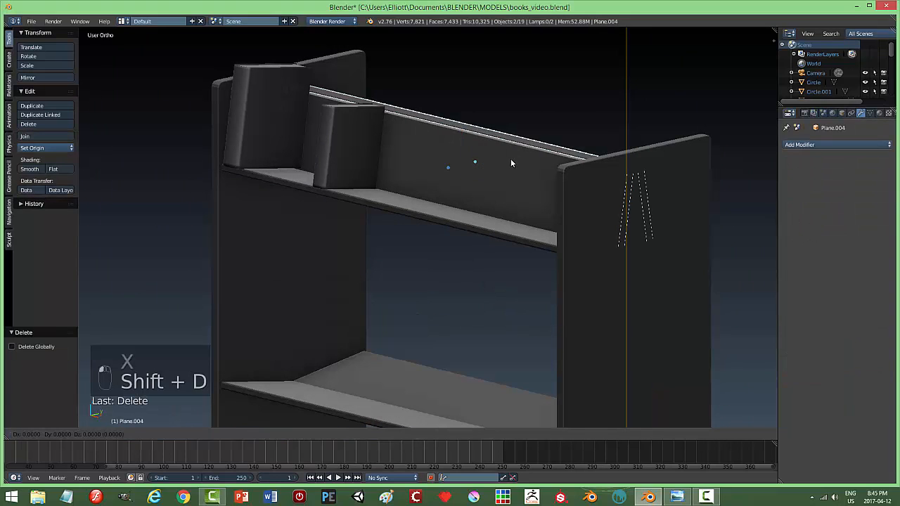
key(z)
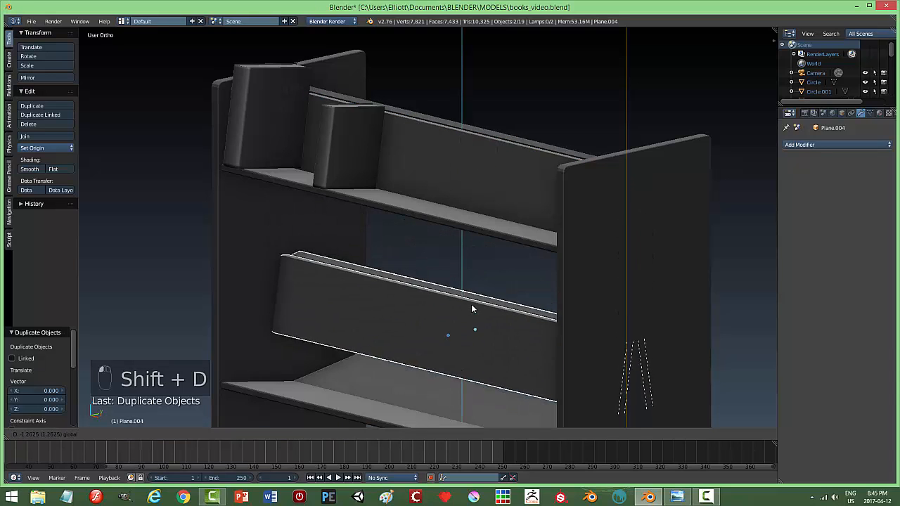
click(473, 348)
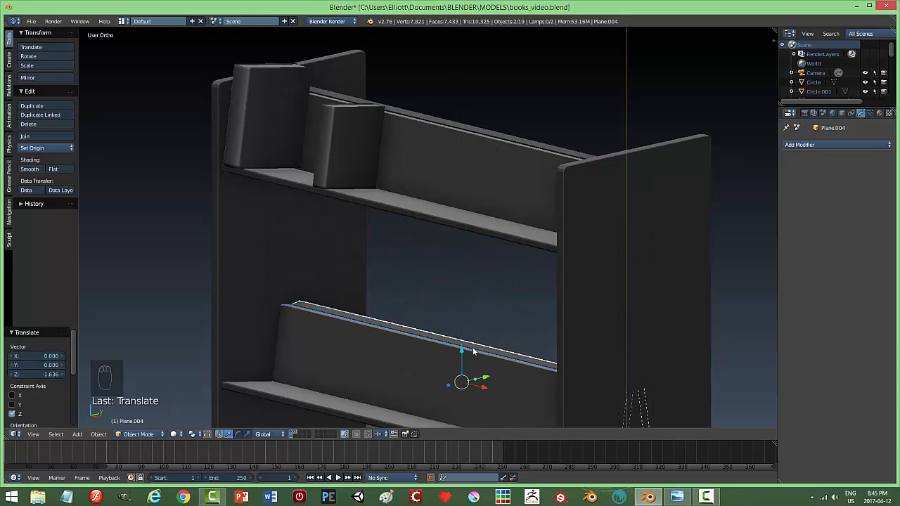
key(a)
Step: Scale the shorter book on the top shelf to about 1.09 and raise it about 0.03 units along Z
right_click(347, 144)
middle_drag(428, 209, 398, 214)
key(s)
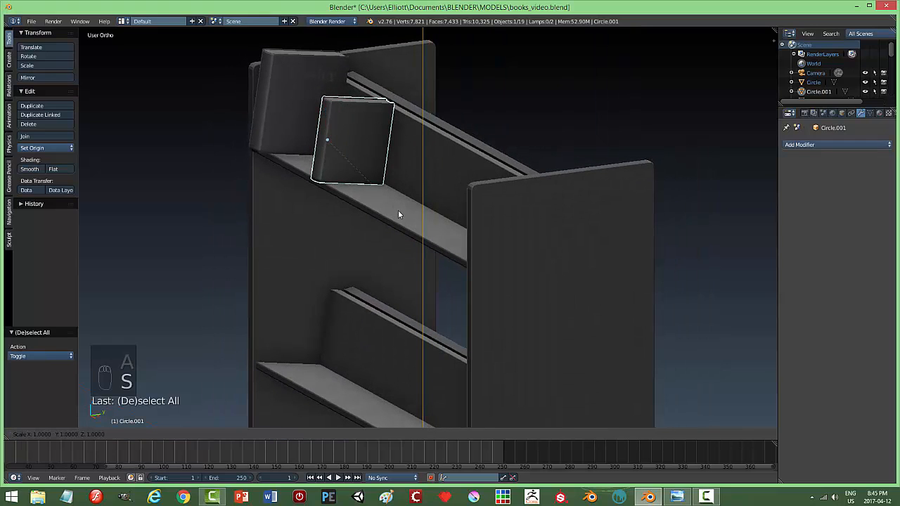
click(405, 214)
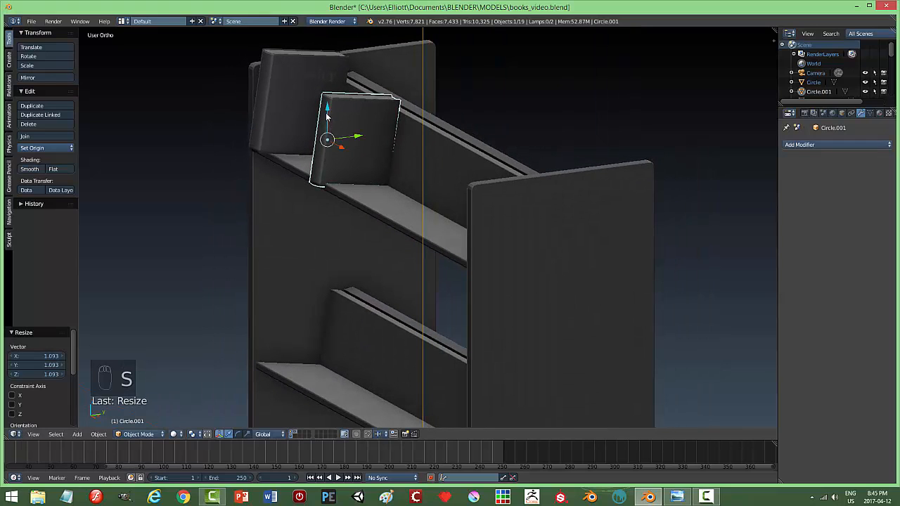
drag(327, 113, 325, 111)
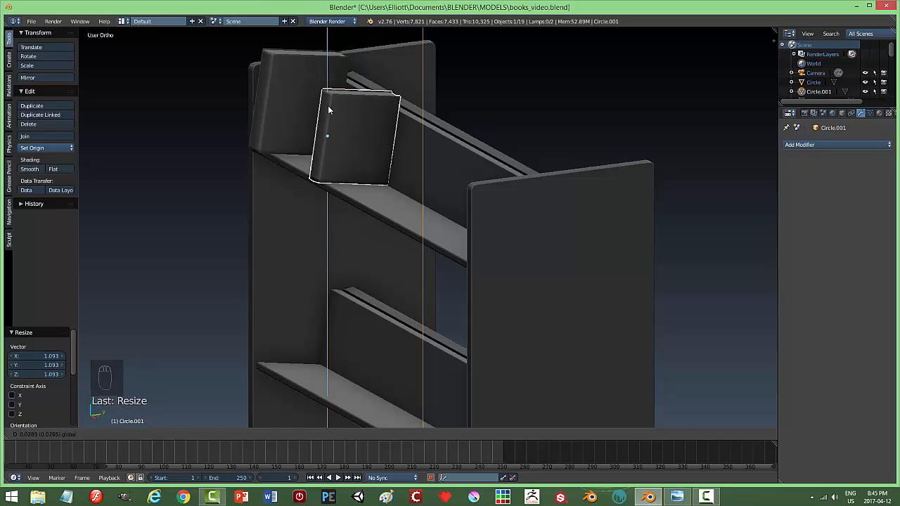
click(327, 105)
Step: Duplicate the taller book and place the copy about 0.22 units along X beside it on the top shelf
middle_drag(339, 167, 309, 144)
right_click(277, 130)
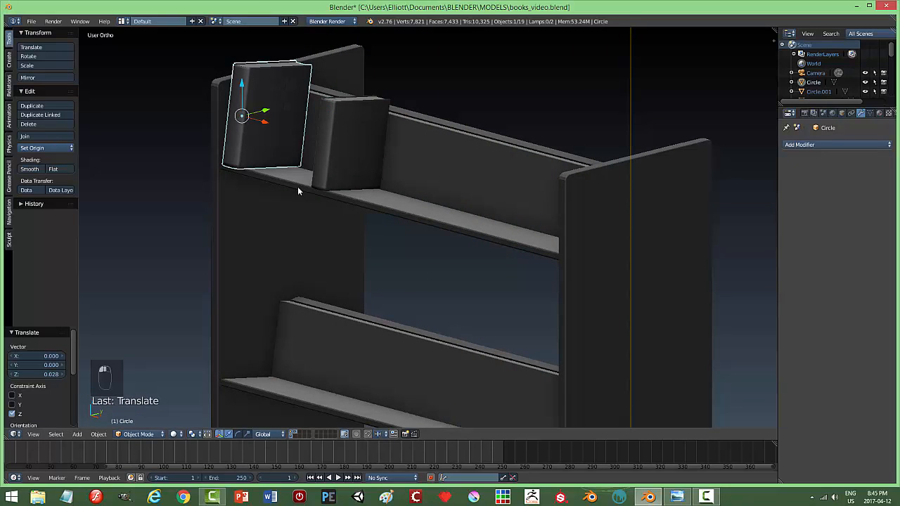
key(shift+d)
key(x)
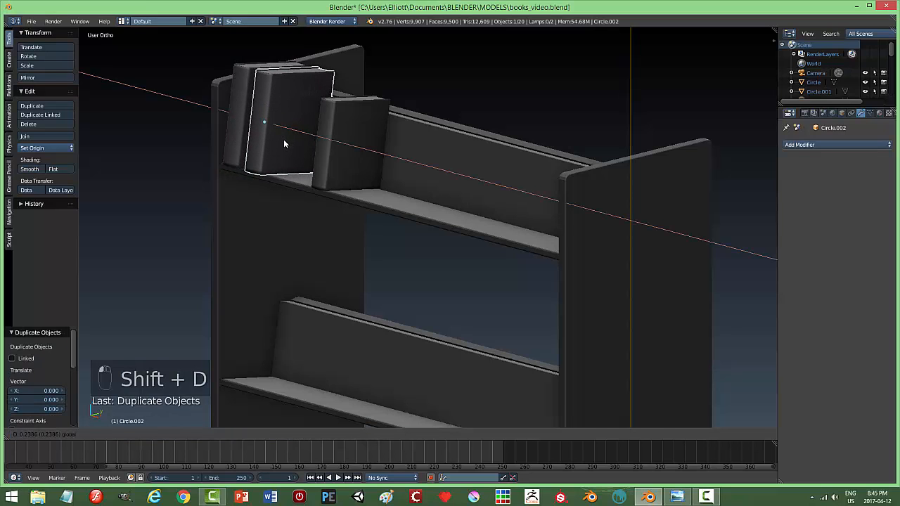
click(282, 138)
Step: Add two more copies of the shorter book in a row, offset about 0.19 and 0.20 units along X
right_click(357, 153)
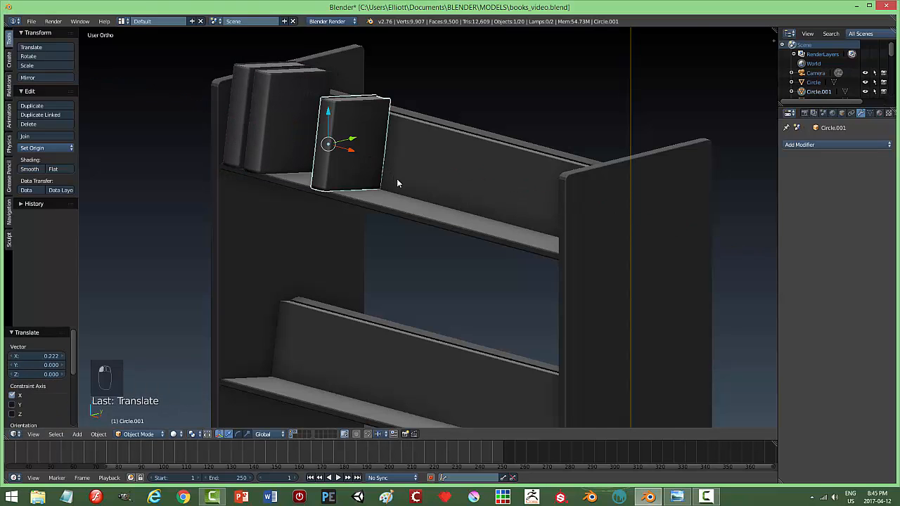
mouse_move(396, 183)
middle_down()
mouse_move(362, 187)
mouse_move(404, 185)
middle_up()
key(shift+d)
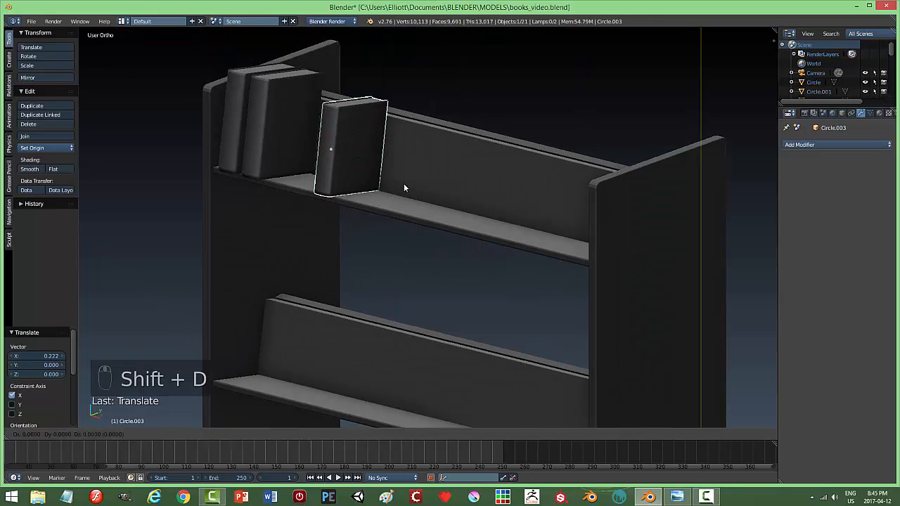
right_click(403, 184)
key(g)
key(x)
click(410, 173)
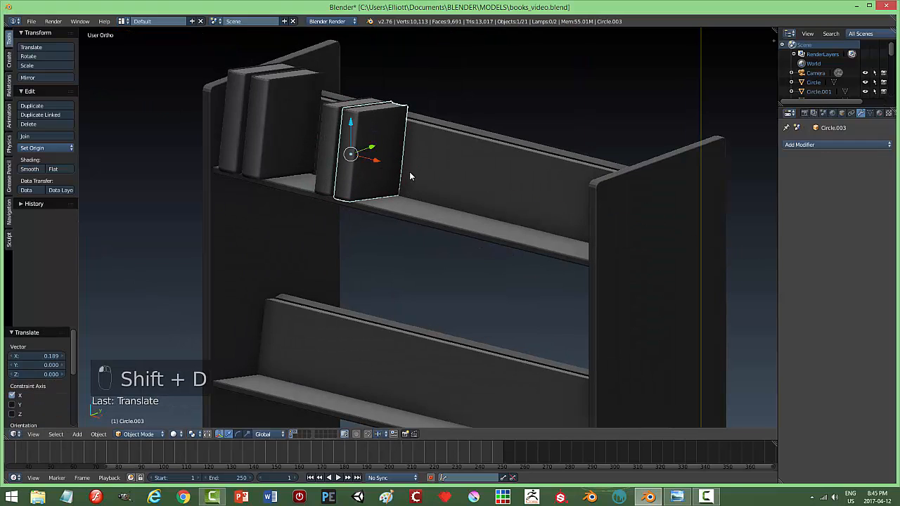
key(shift+d)
key(x)
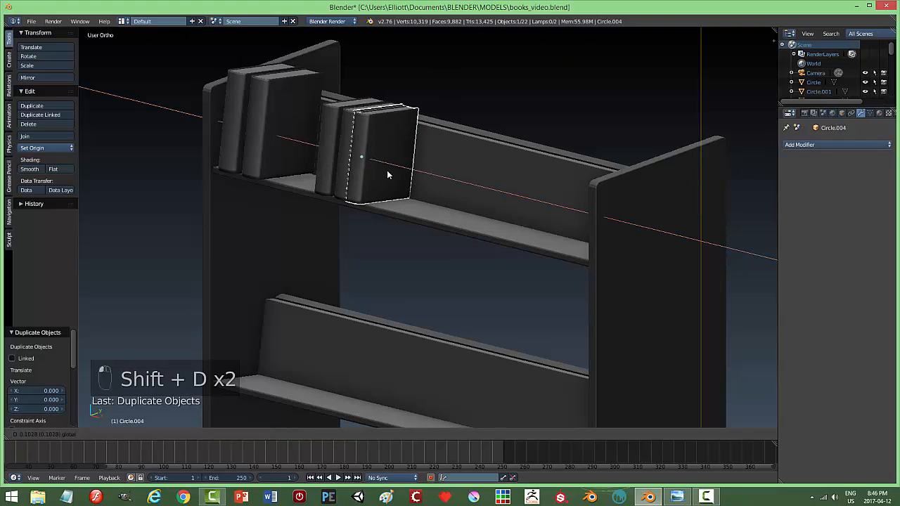
click(392, 177)
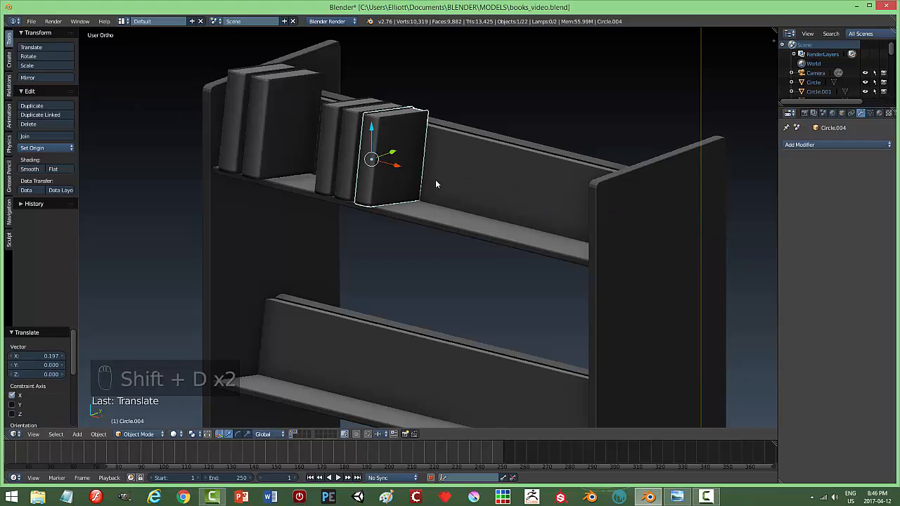
Step: Pull the middle of the three shorter books out about 0.04 units along negative Y and save the file
key(a)
right_click(353, 169)
drag(371, 148, 304, 140)
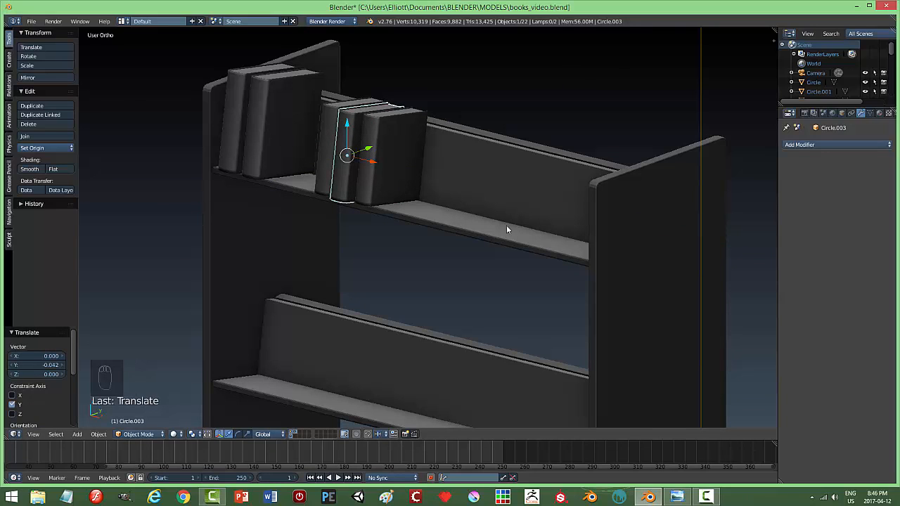
key(a)
key(ctrl+s)
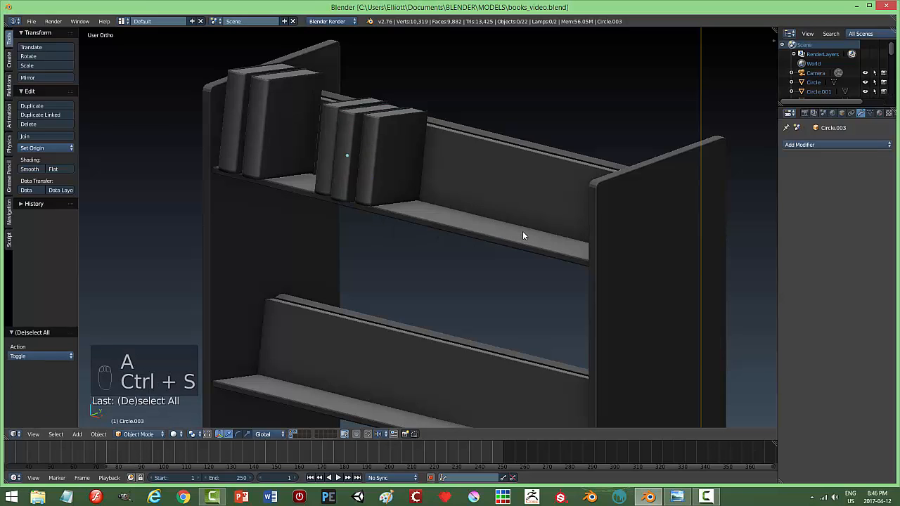
Step: Preview the book cart through the camera in rendered shading, then return to the solid user view
key(KP_0)
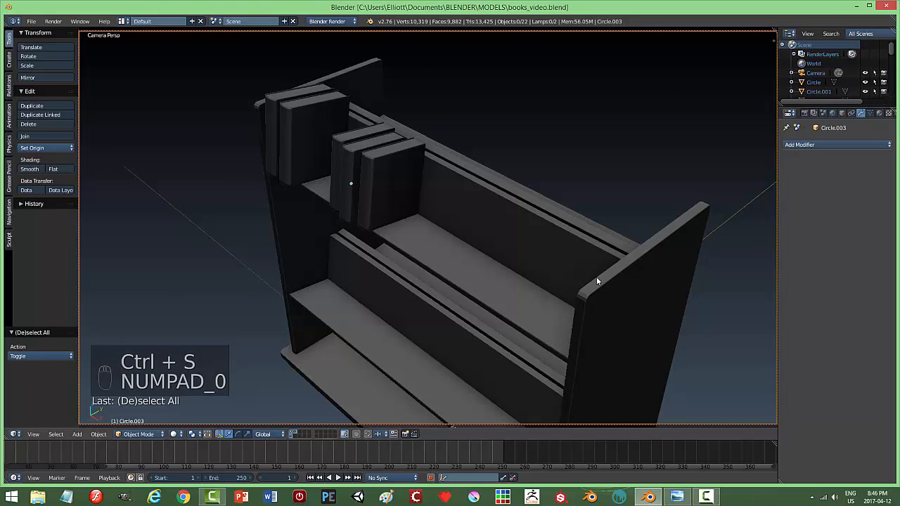
key(shift+z)
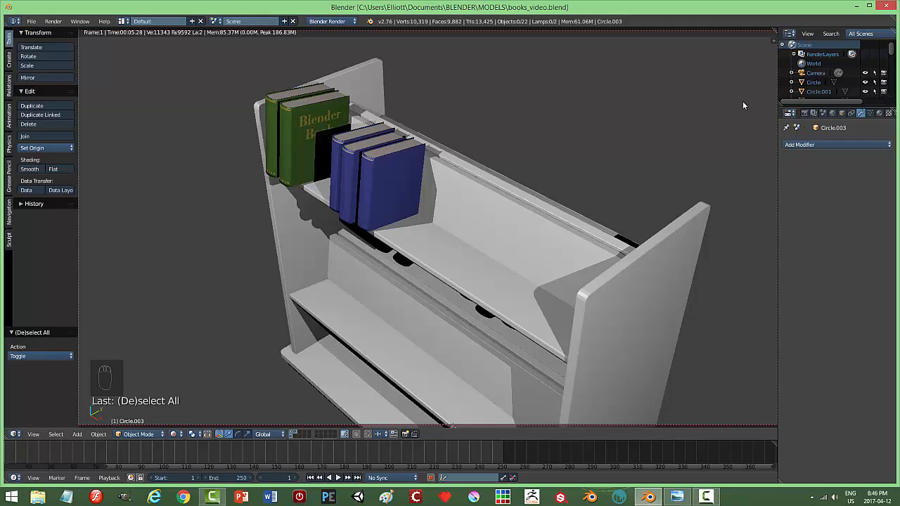
key(shift+z)
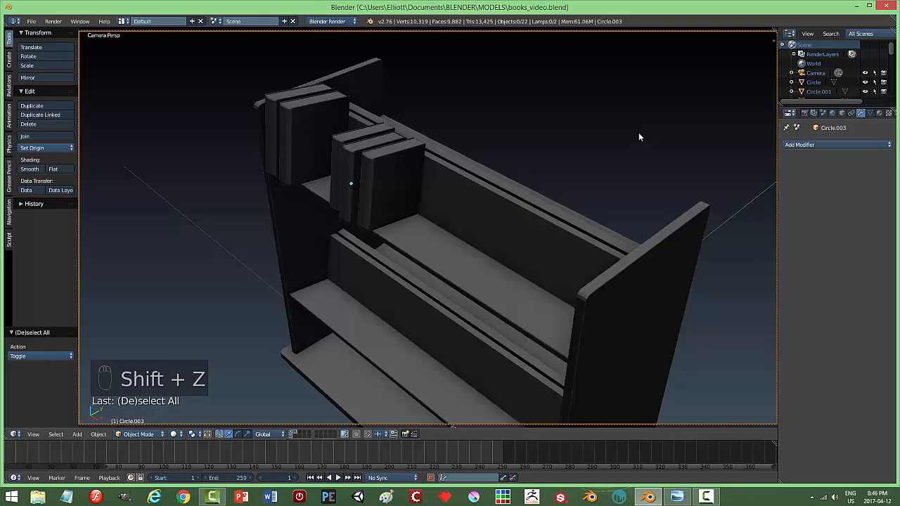
key(KP_0)
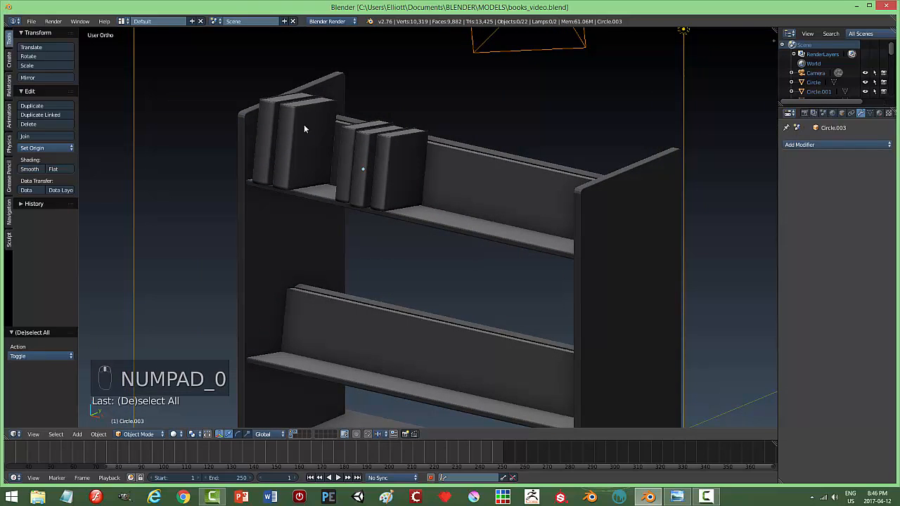
Step: Duplicate the second tall book and lower the copy about 1.65 units along Z to the middle shelf
right_click(304, 124)
middle_drag(436, 210, 424, 211)
key(shift+d)
right_click(424, 215)
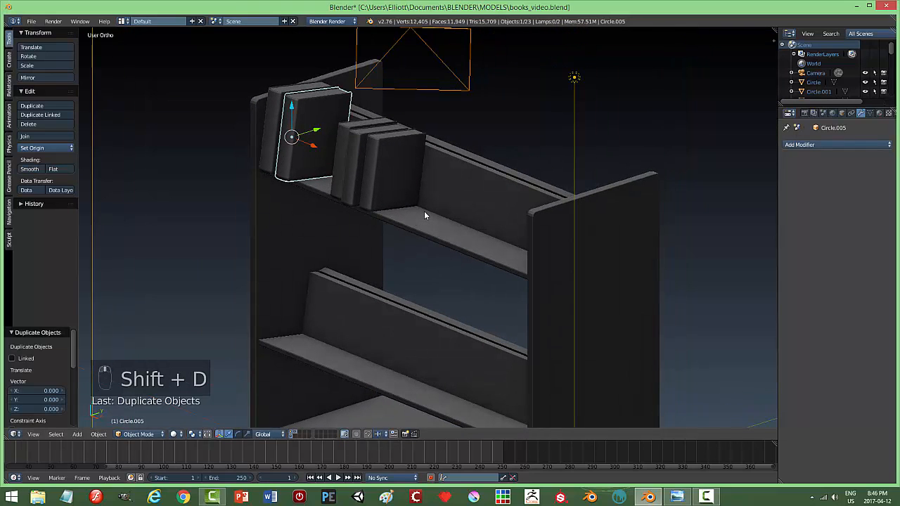
drag(293, 104, 316, 283)
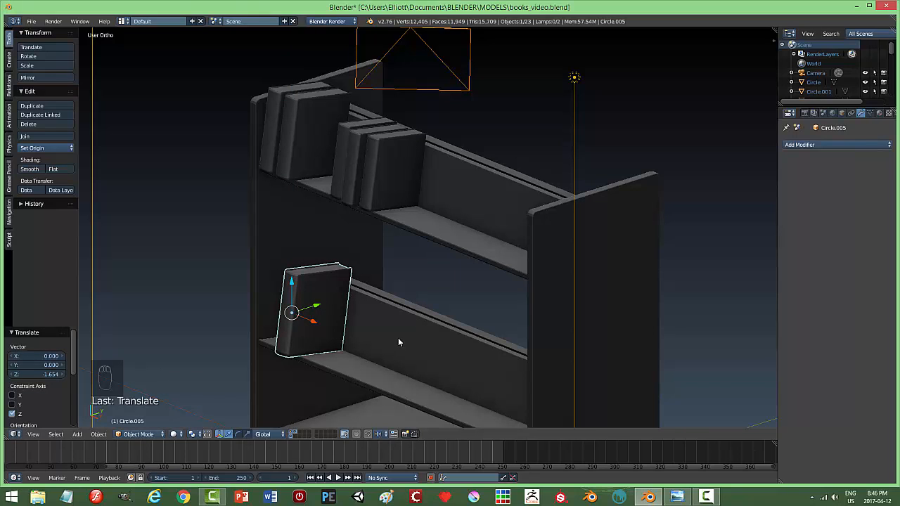
Step: Scale the book copy on the middle shelf uniformly to about 0.65
middle_drag(398, 338, 355, 340)
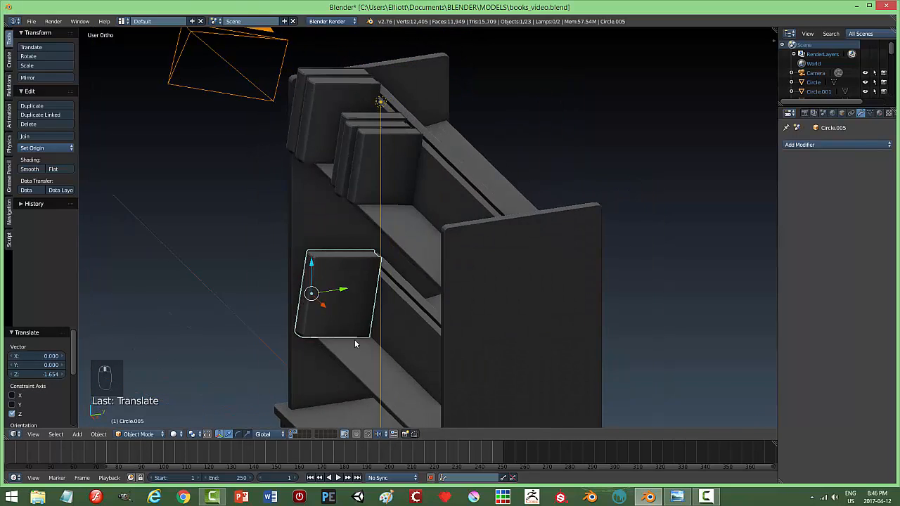
scroll(332, 312, up, 3)
right_click(336, 312)
right_click(306, 311)
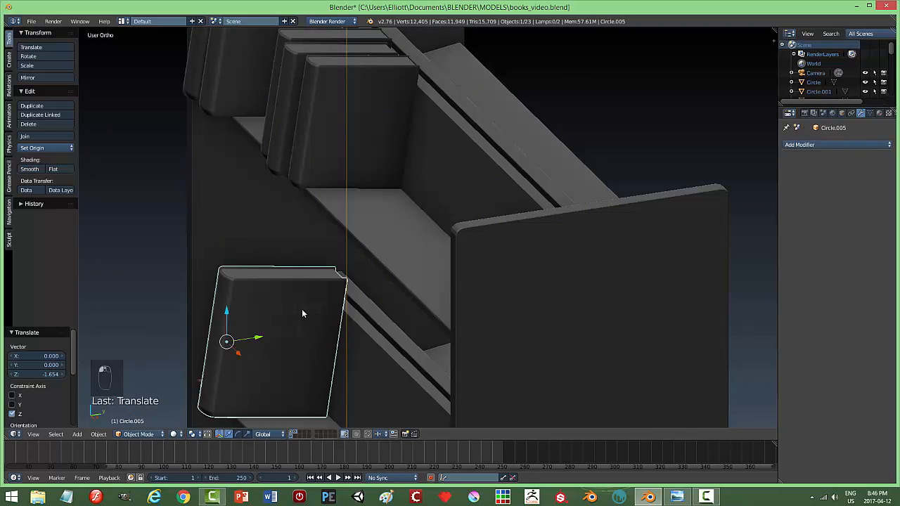
right_click(302, 310)
right_click(313, 320)
right_click(323, 338)
key(s)
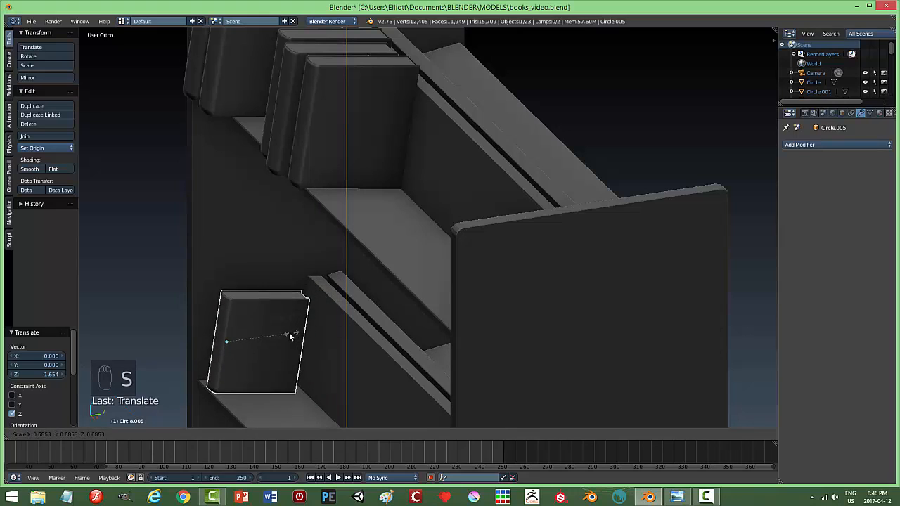
click(288, 340)
Step: Move the small middle-shelf book about 0.09 units along Y and lower it about 0.14 units onto the shelf
key(g)
key(y)
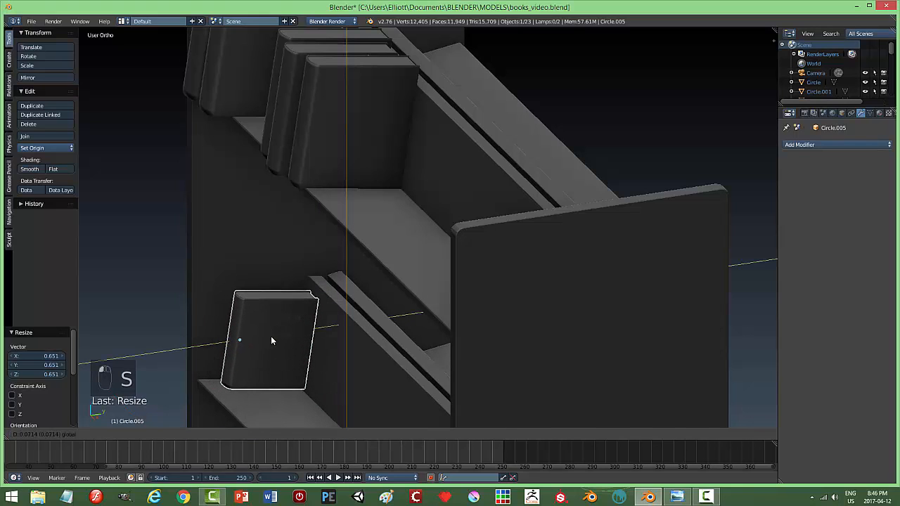
click(270, 336)
key(g)
key(z)
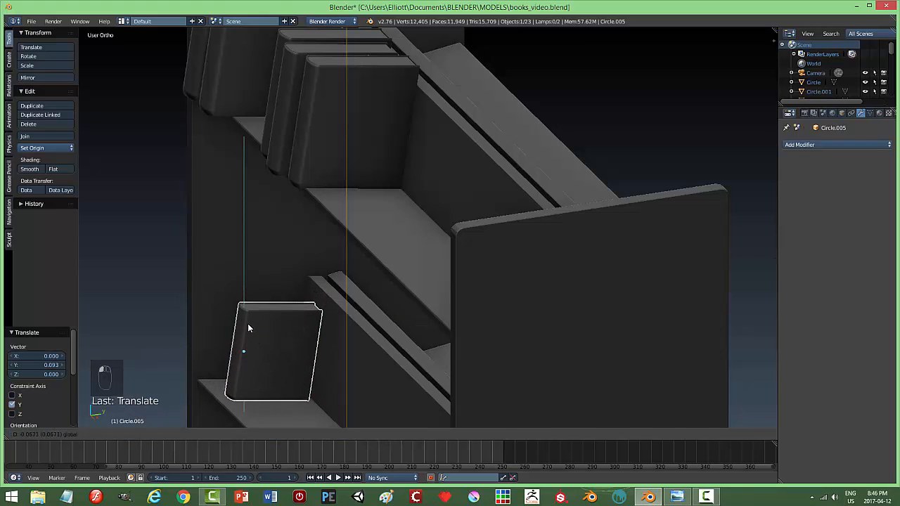
click(249, 339)
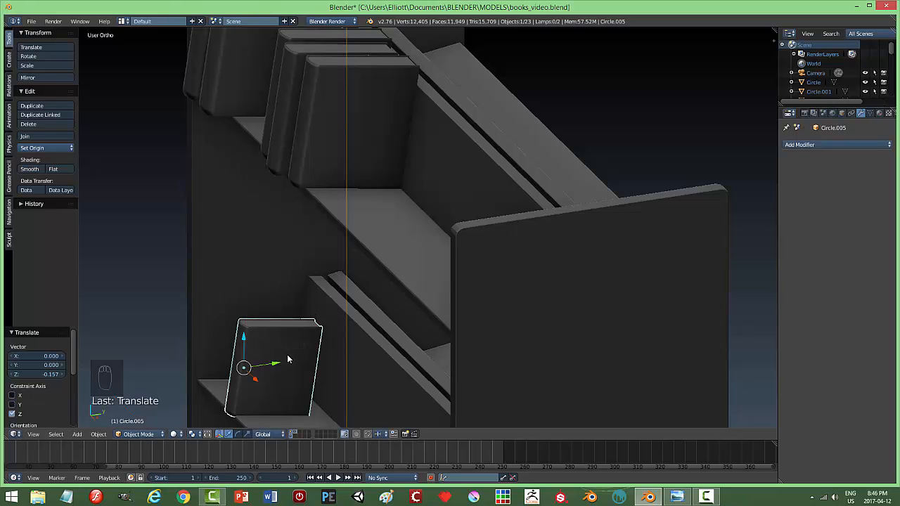
key(g)
key(z)
click(245, 334)
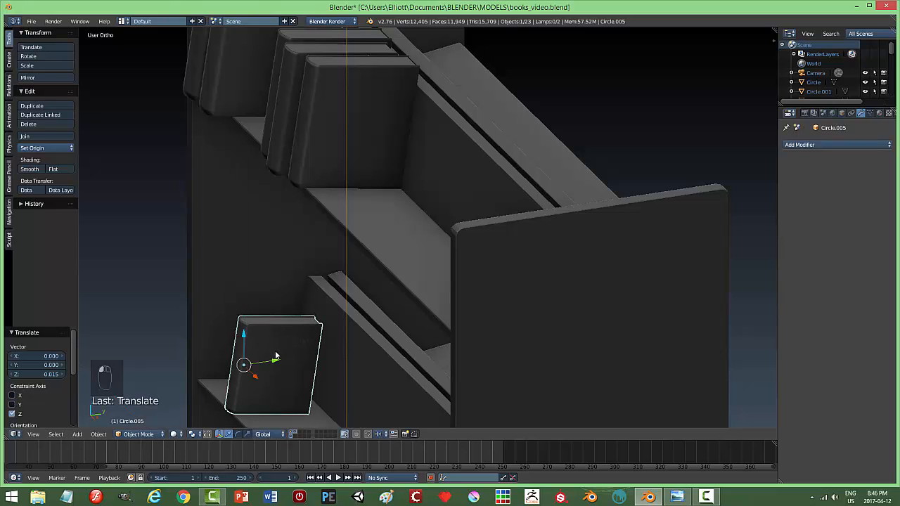
Step: Move the small book about 0.10 units along Y toward the divider panel and fine-tune its height on the shelf
key(g)
key(y)
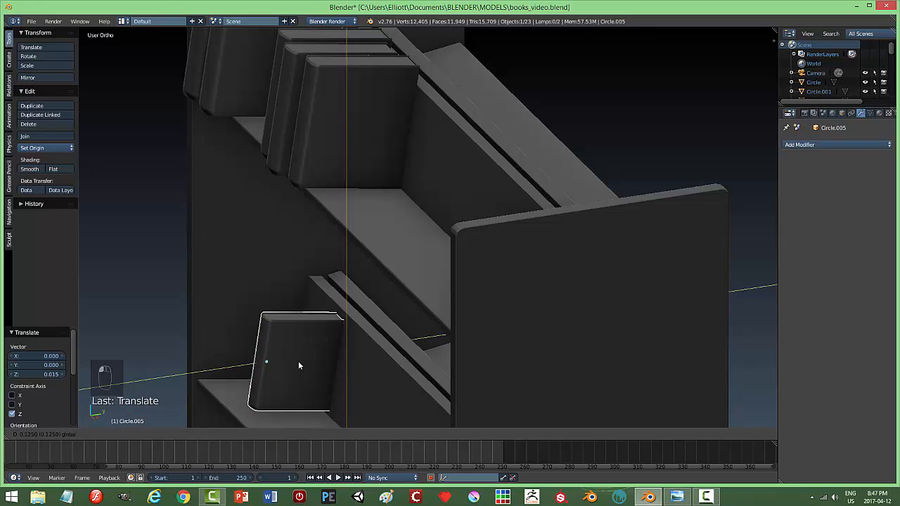
click(296, 363)
key(g)
key(z)
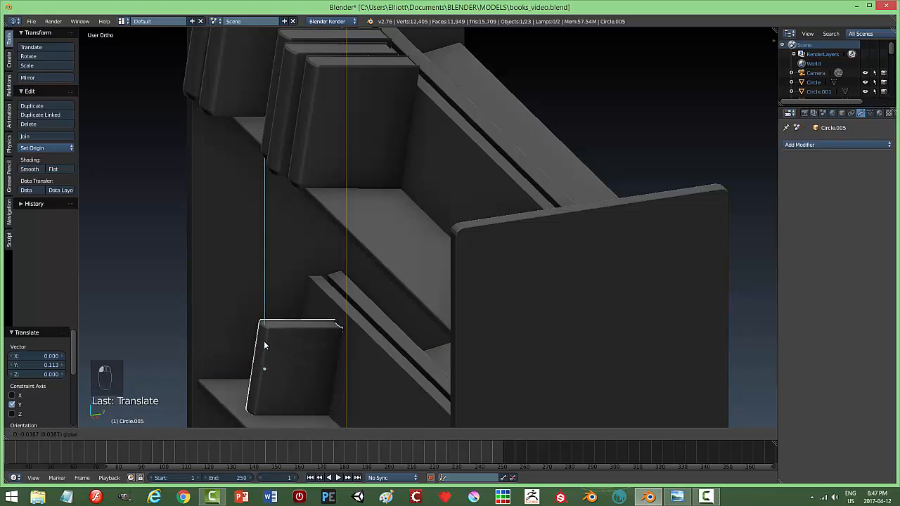
click(317, 372)
key(g)
key(y)
click(294, 366)
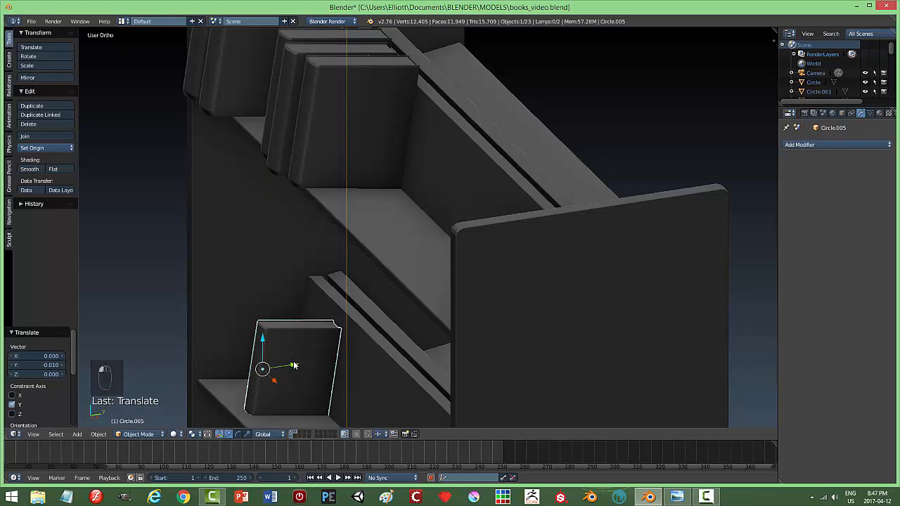
drag(263, 343, 263, 338)
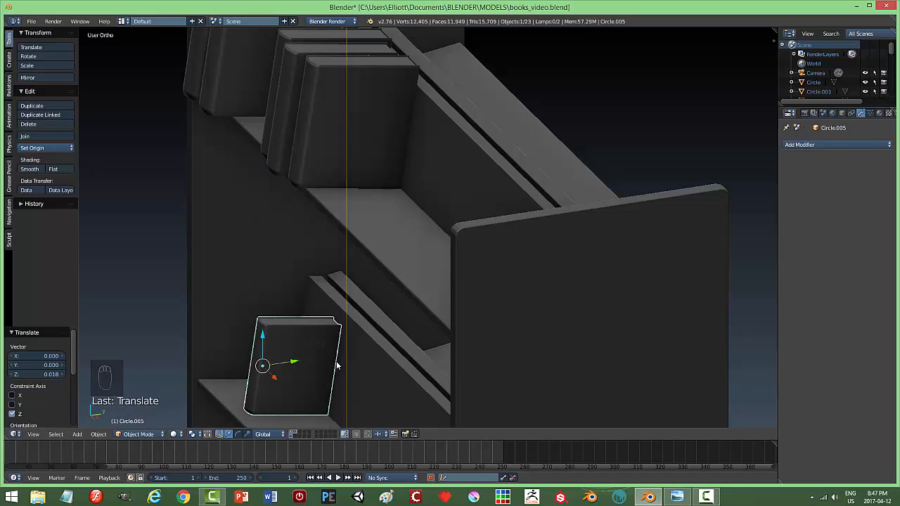
Step: Rotate the small book about -0.75 degrees around X and lower it about 0.01 units onto the shelf
key(r)
key(x)
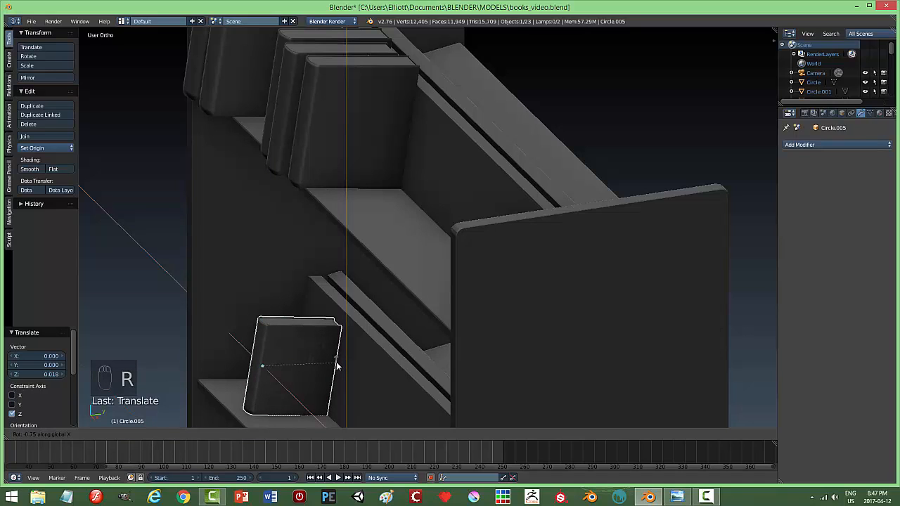
click(336, 366)
drag(261, 336, 263, 340)
Step: Slide the small book about 0.14 units along negative X toward the end panel
middle_drag(317, 369, 351, 369)
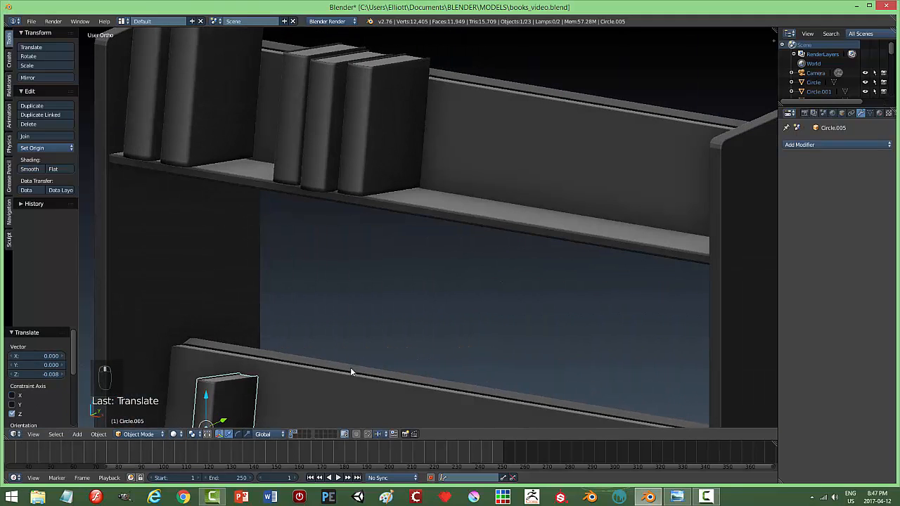
scroll(344, 375, down, 3)
drag(329, 355, 314, 350)
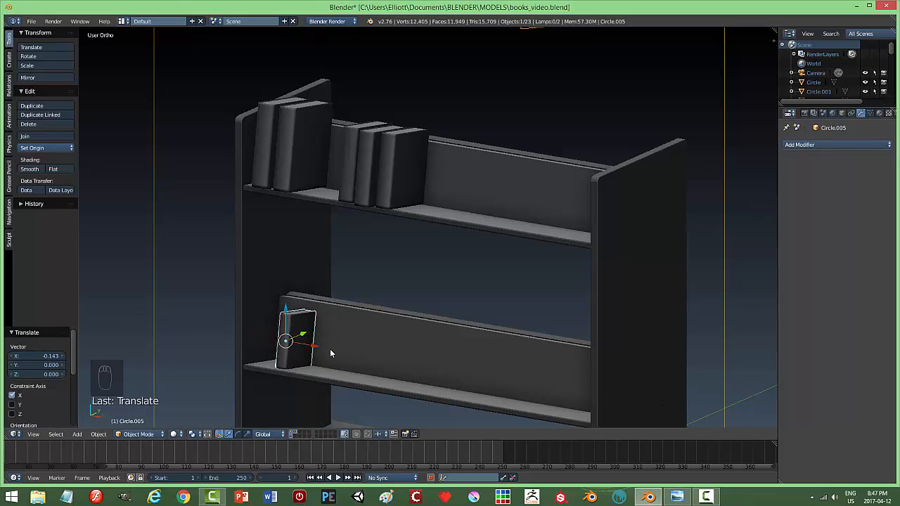
Step: Add a new material to the small middle-shelf book and set its diffuse colour to dark red
key(Tab)
click(397, 351)
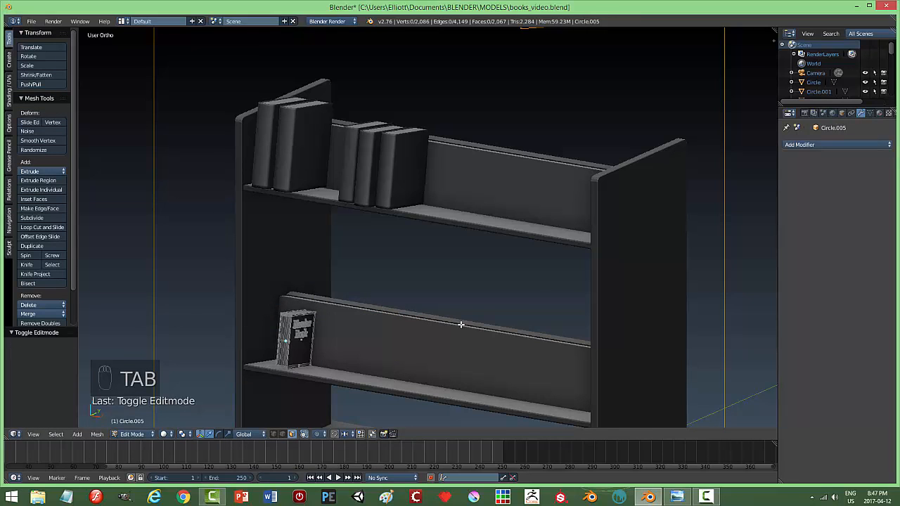
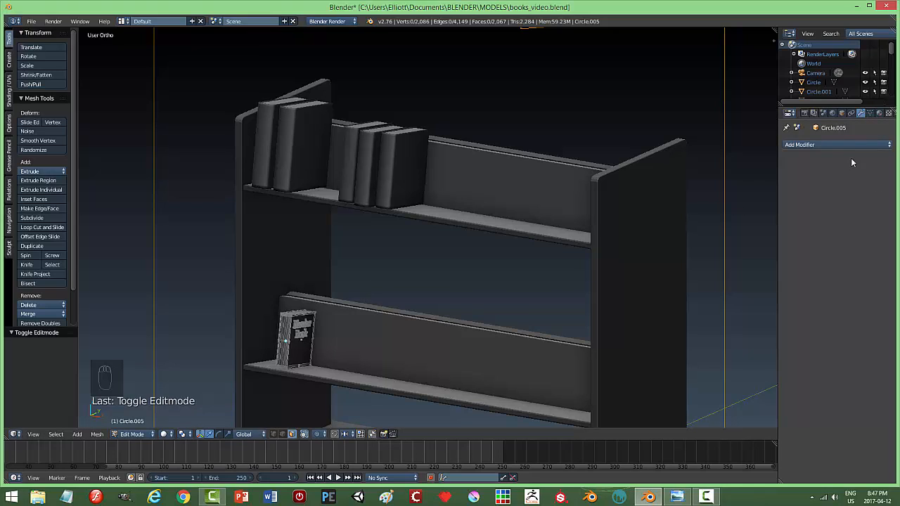
click(879, 112)
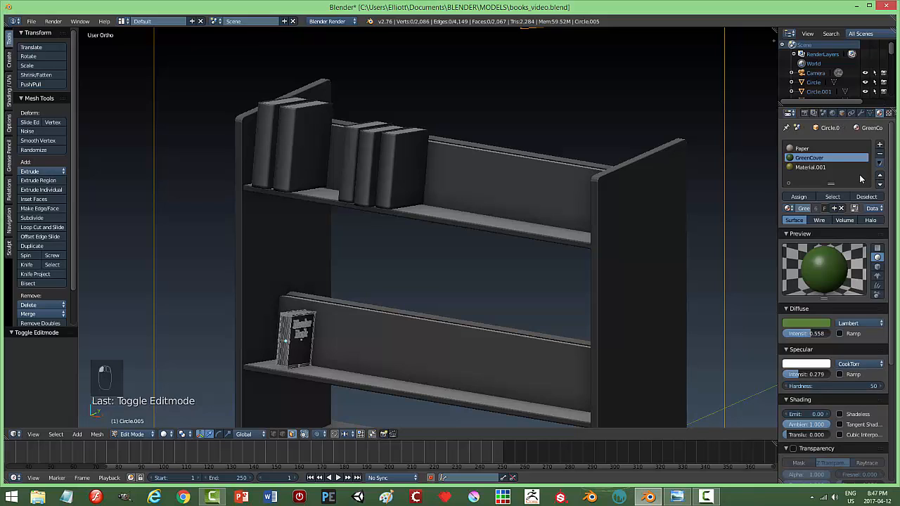
click(881, 145)
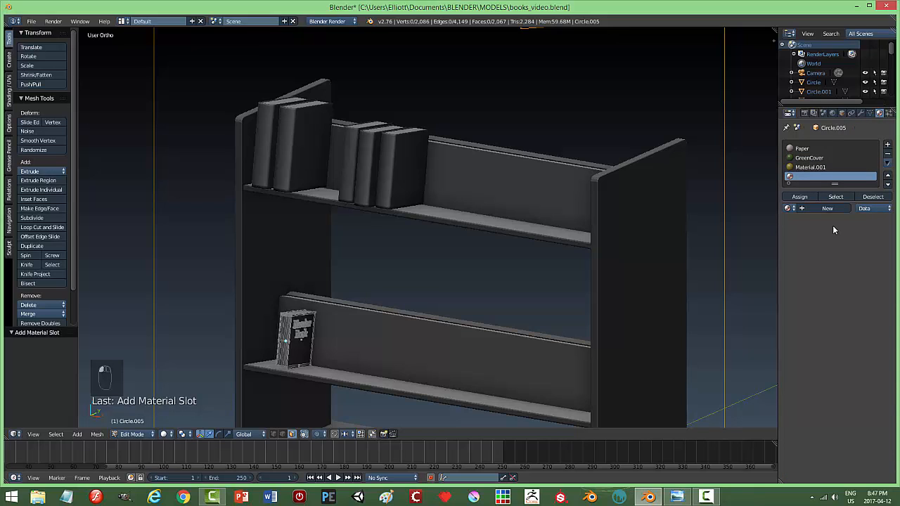
click(806, 208)
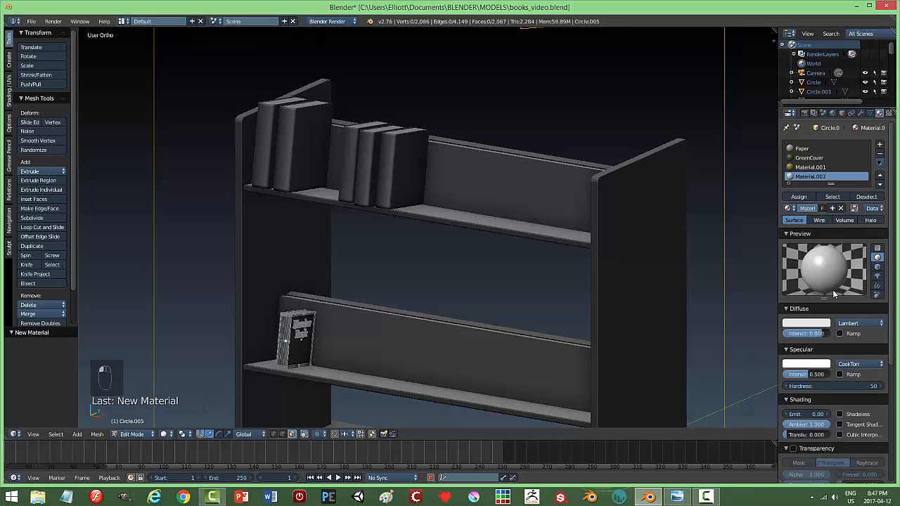
click(822, 323)
drag(782, 247, 785, 260)
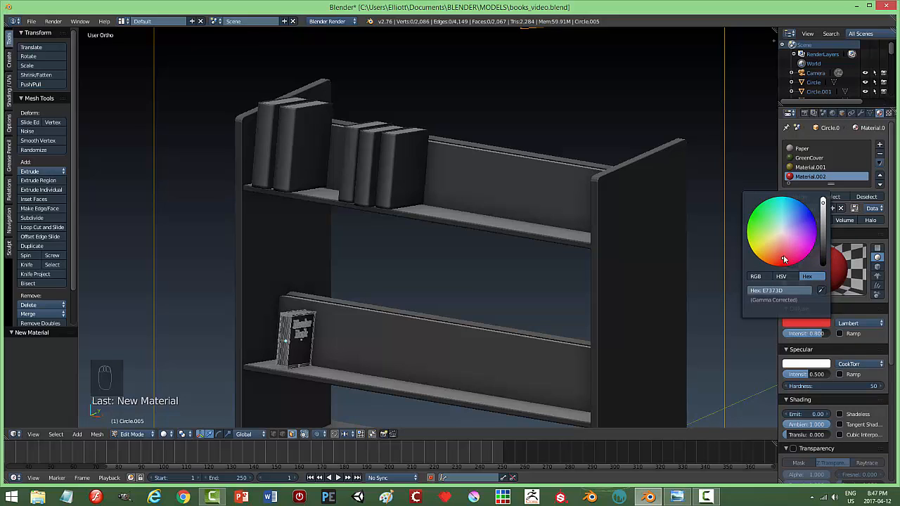
click(823, 219)
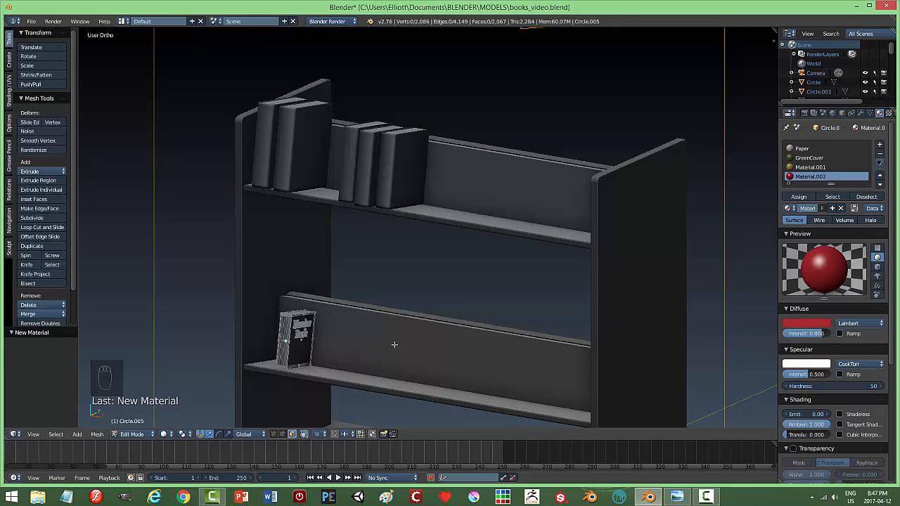
Step: Assign the red material to all of the book's faces and set the viewport shading to Material
key(a)
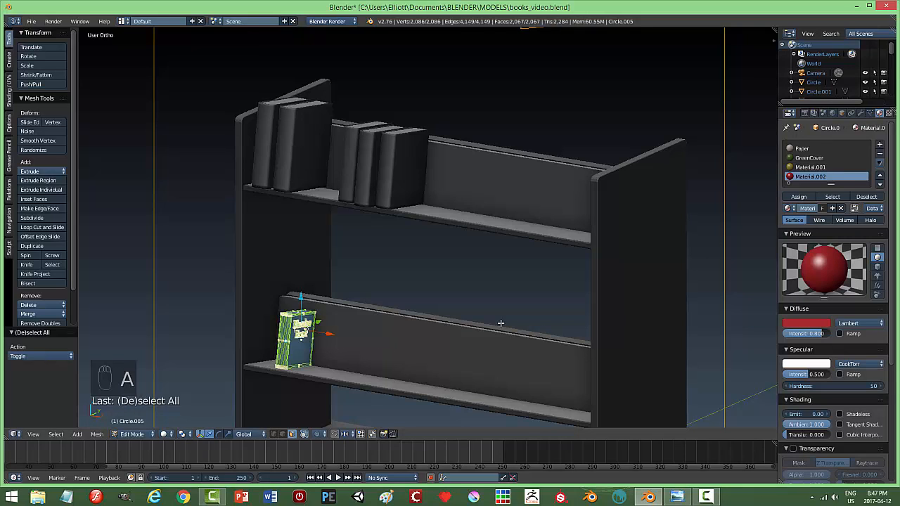
click(798, 197)
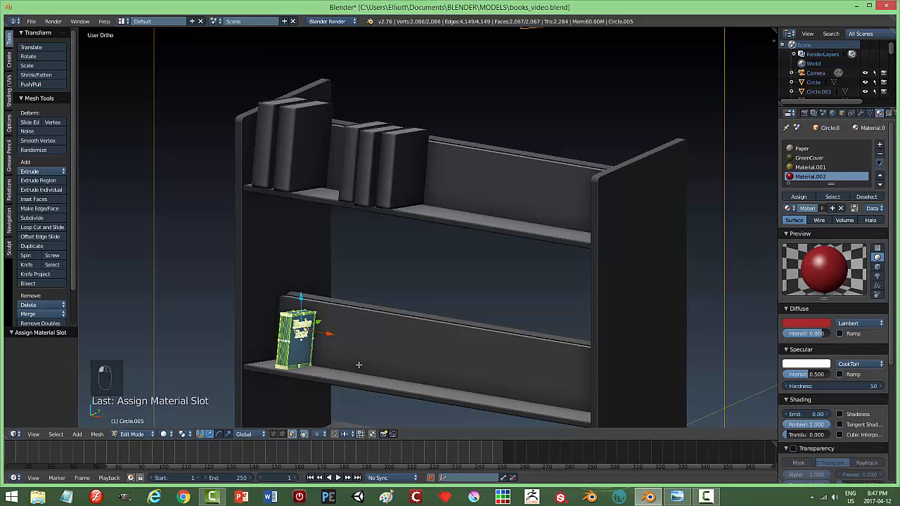
key(a)
click(166, 433)
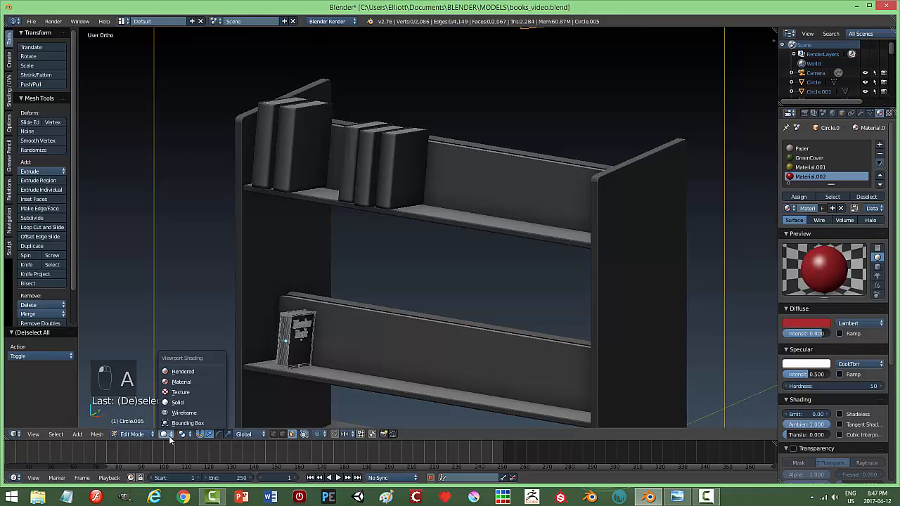
click(181, 382)
scroll(339, 370, up, 7)
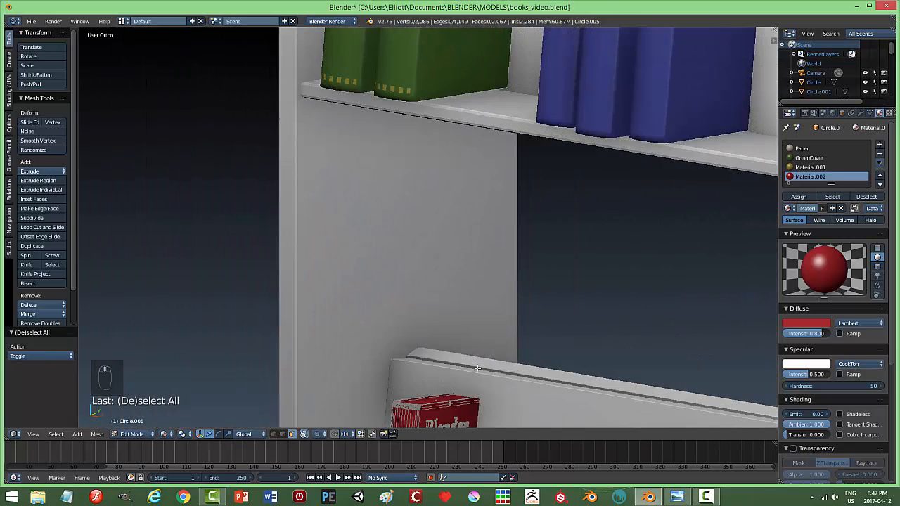
middle_drag(477, 369, 421, 291)
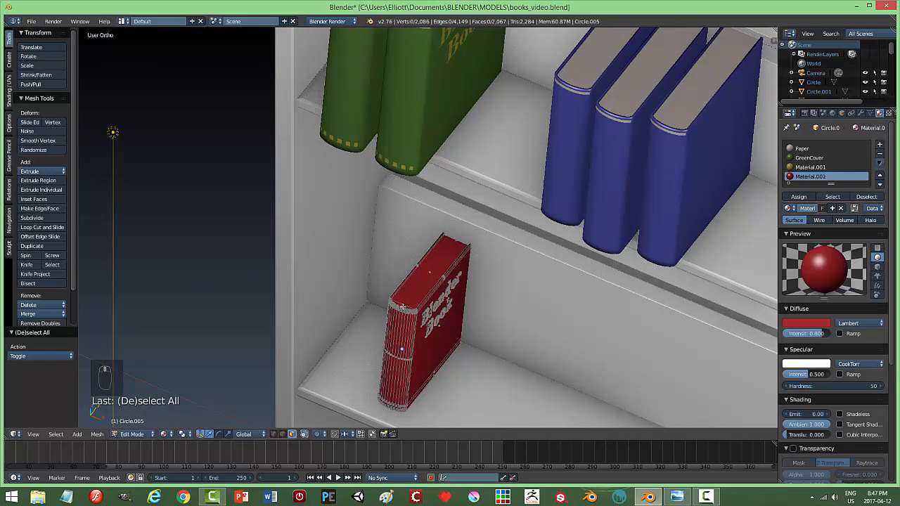
right_click(401, 307)
shift+click(421, 282)
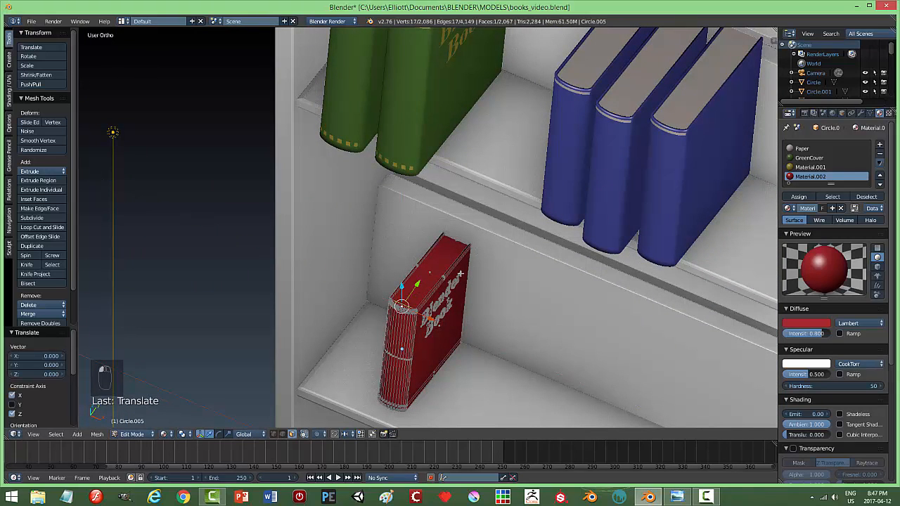
key(a)
key(Tab)
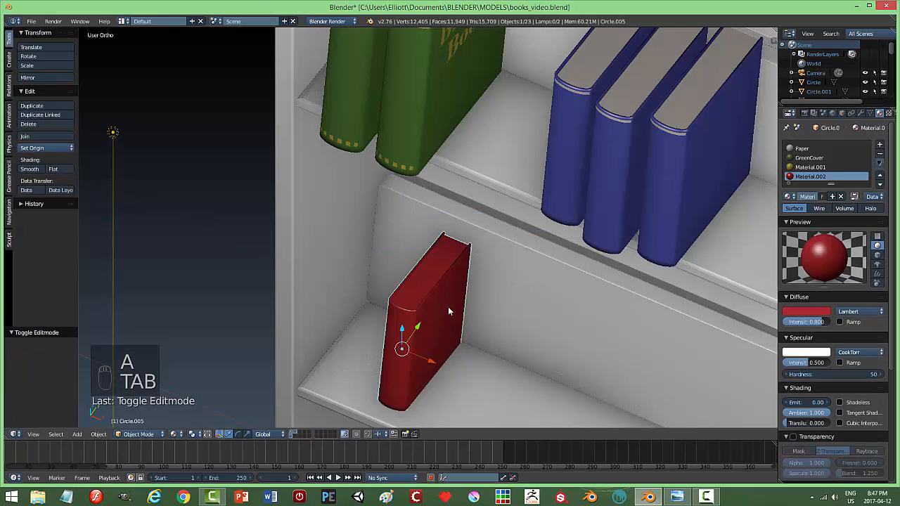
Step: Hide the two divider panels behind the red book on the middle shelf
key(h)
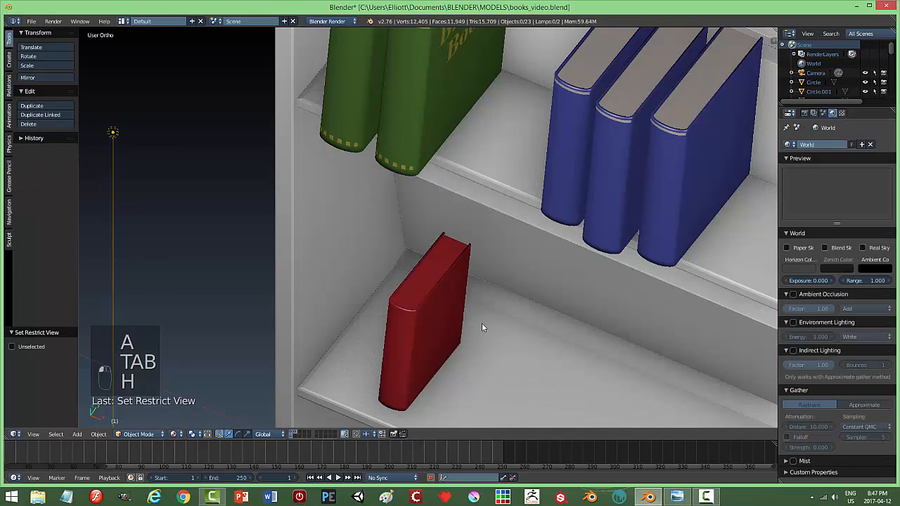
middle_drag(481, 323, 520, 350)
right_click(576, 353)
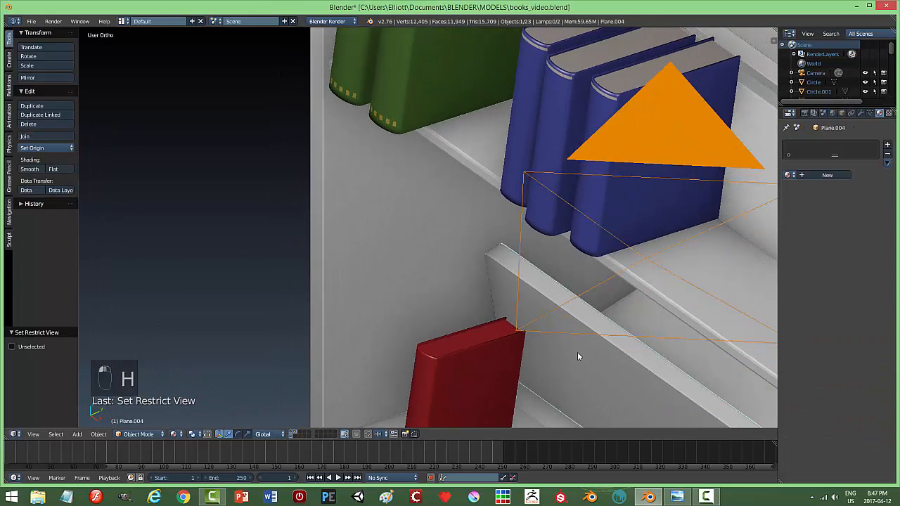
key(h)
Step: Assign the Paper material to the red book's top page faces and the narrow strips at the upper end of its fore-edge
middle_drag(576, 394, 484, 324)
right_click(485, 324)
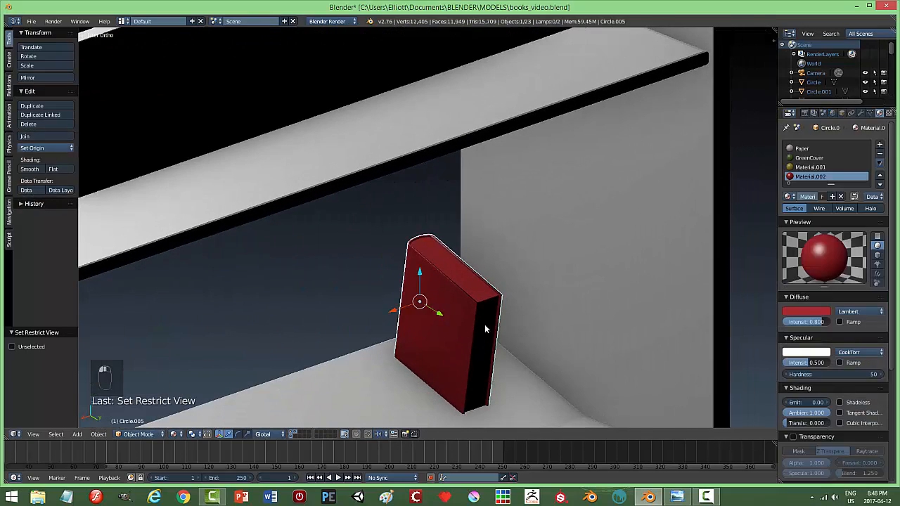
key(Tab)
click(555, 326)
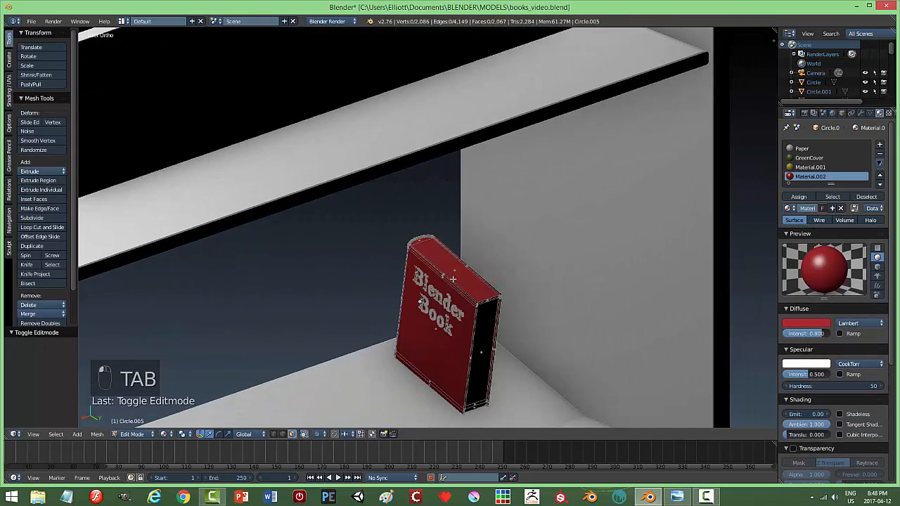
shift+right_click(419, 243)
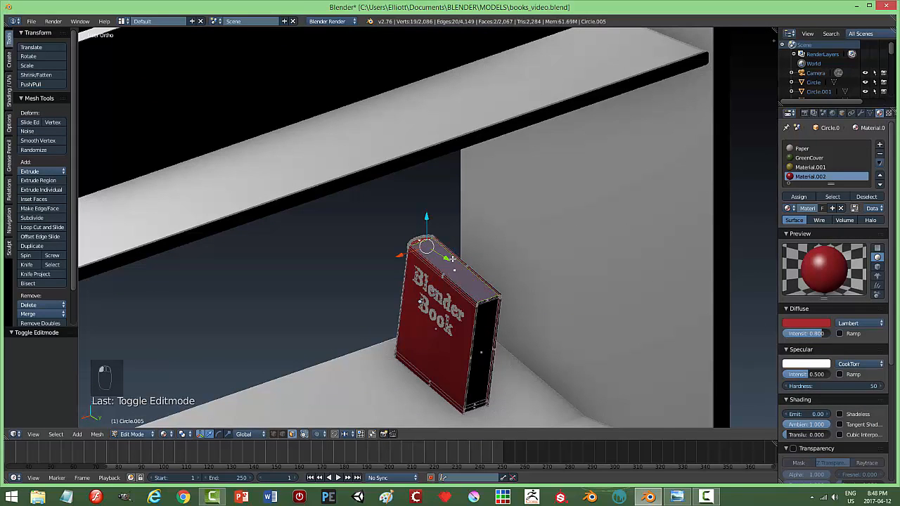
scroll(476, 298, up, 2)
shift+right_click(519, 378)
middle_drag(519, 377, 512, 358)
middle_drag(562, 391, 425, 300)
shift+right_click(433, 335)
shift+right_click(424, 333)
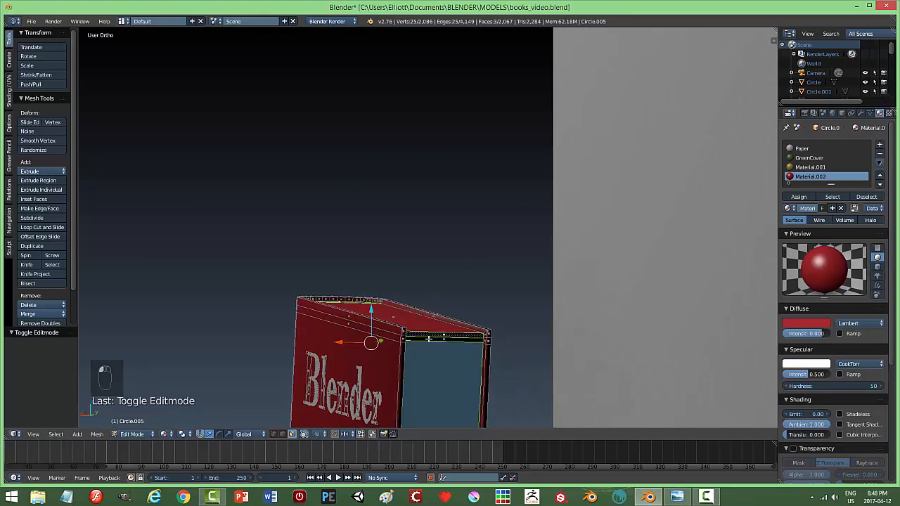
shift+right_click(429, 339)
shift+right_click(417, 327)
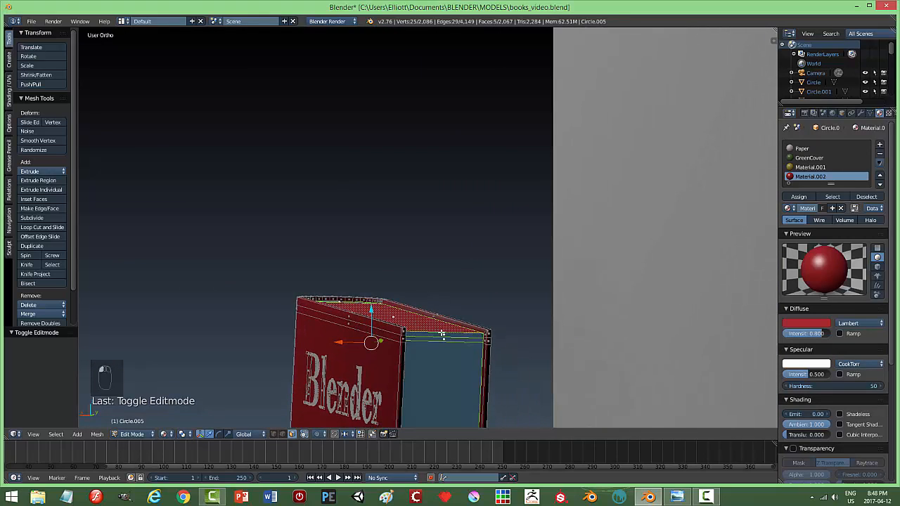
click(801, 149)
click(799, 197)
middle_drag(623, 257, 511, 269)
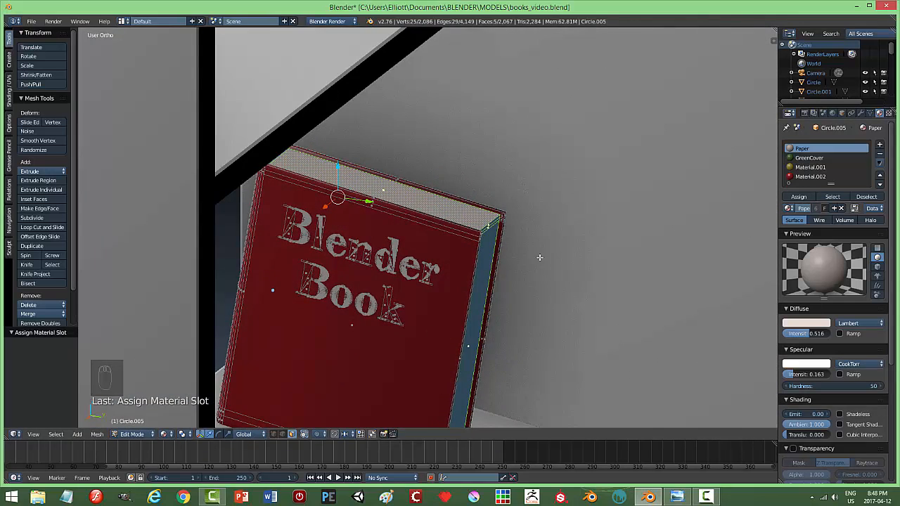
key(a)
key(Tab)
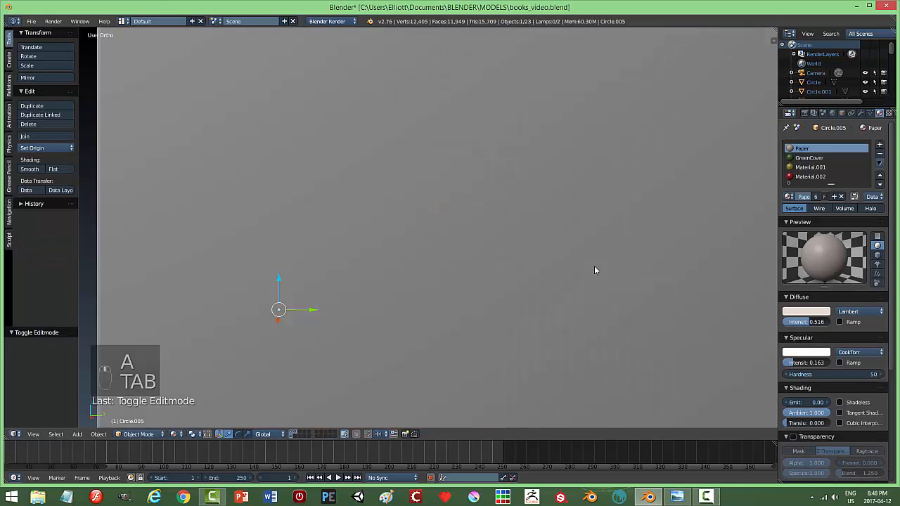
Step: Hide the middle shelf board beneath the red book
middle_drag(594, 271, 401, 300)
right_click(560, 346)
key(h)
Step: Assign the Paper material to the page faces on the underside of the red book
right_click(401, 300)
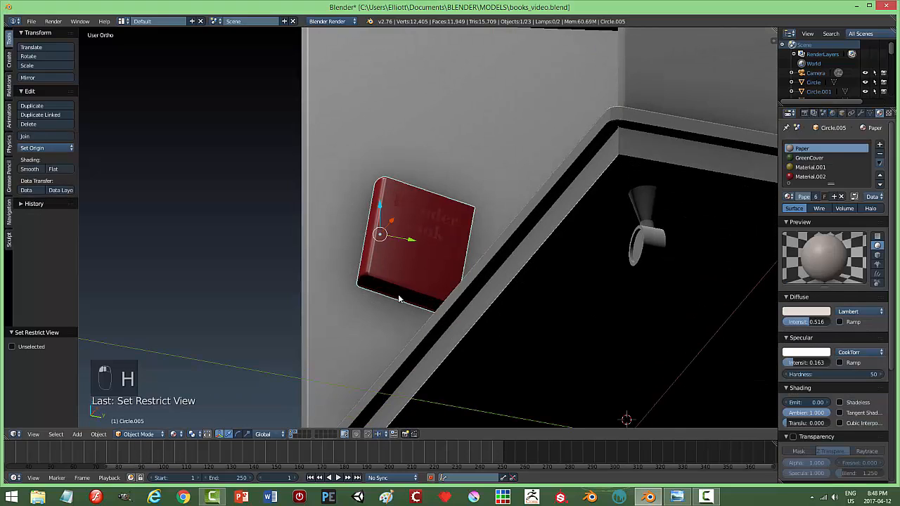
key(Tab)
scroll(412, 307, up, 3)
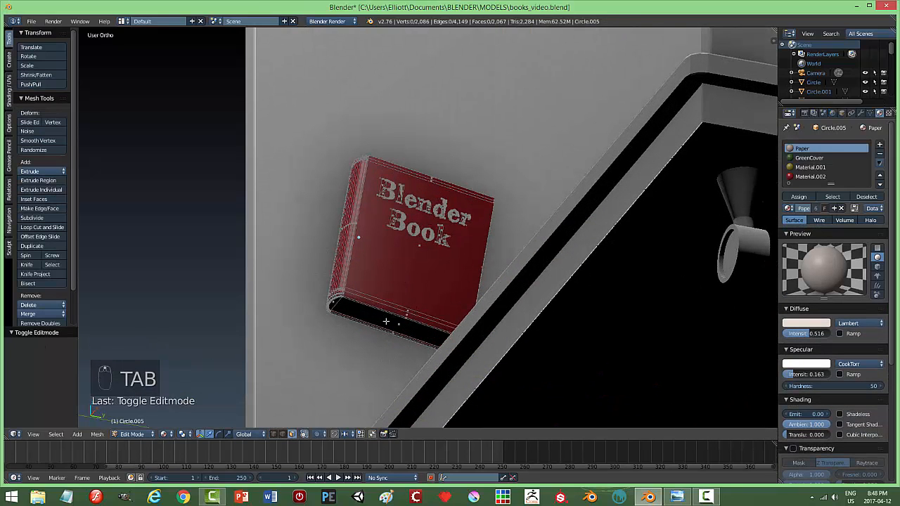
right_click(341, 307)
shift+right_click(334, 303)
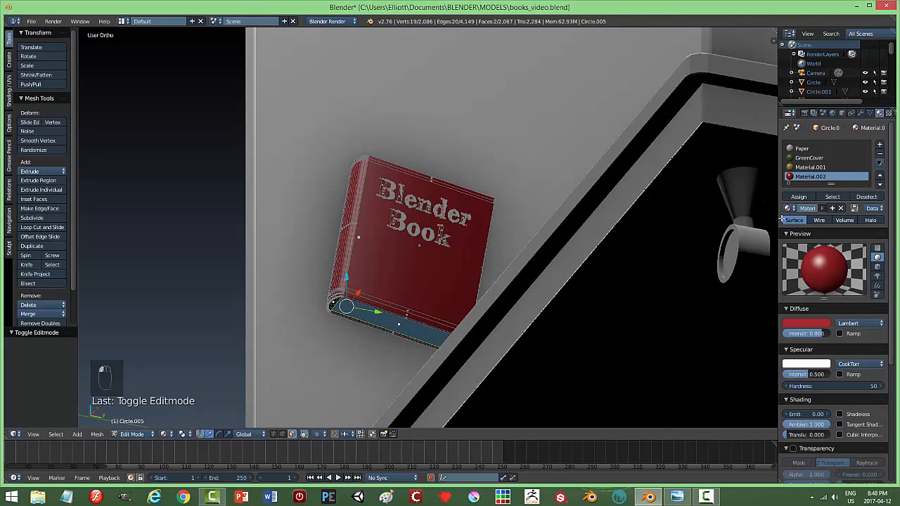
click(802, 149)
click(799, 197)
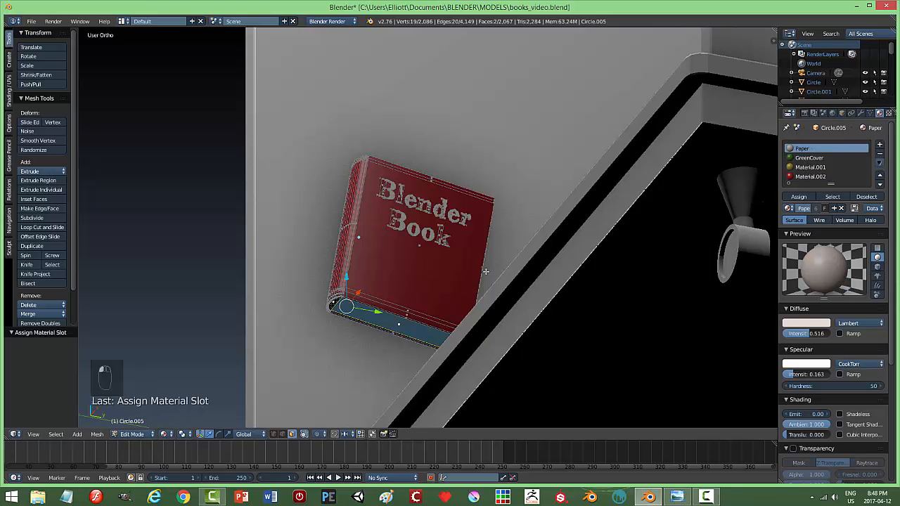
Step: Assign the Paper material to the red book's large fore-edge face and its two lower strips, and return to Object Mode
middle_drag(436, 268, 406, 276)
scroll(420, 318, up, 3)
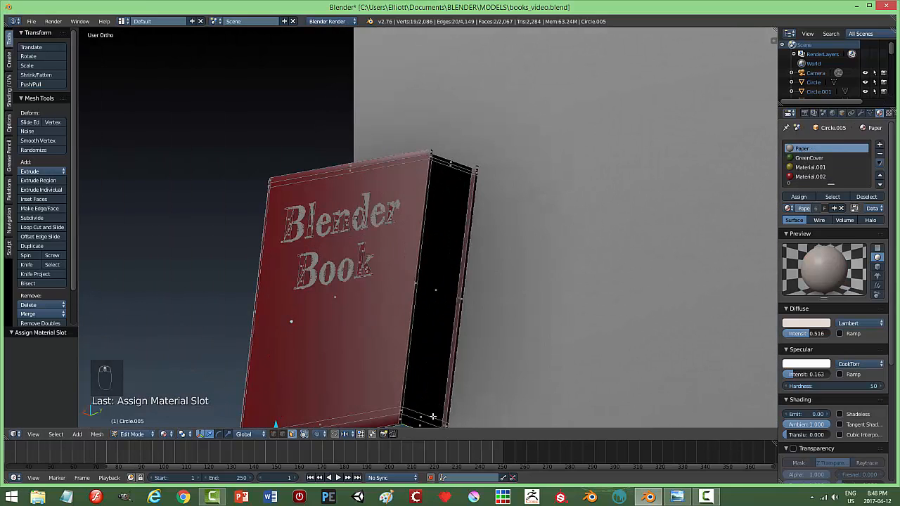
middle_drag(440, 395, 422, 322)
right_click(420, 321)
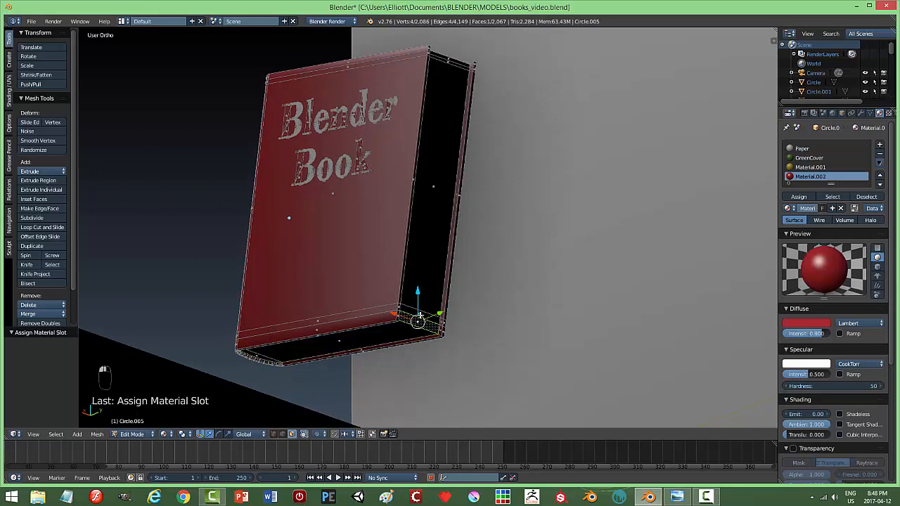
shift+right_click(412, 311)
shift+right_click(416, 277)
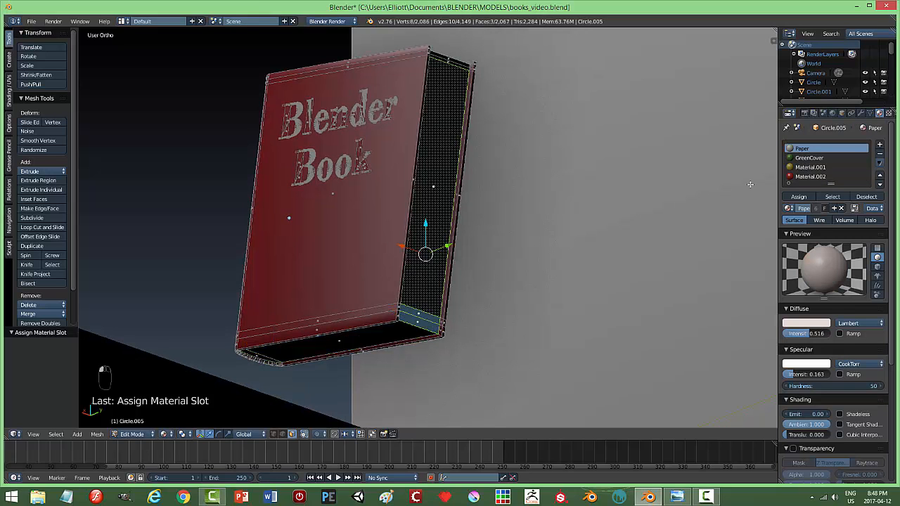
click(797, 199)
key(a)
key(Tab)
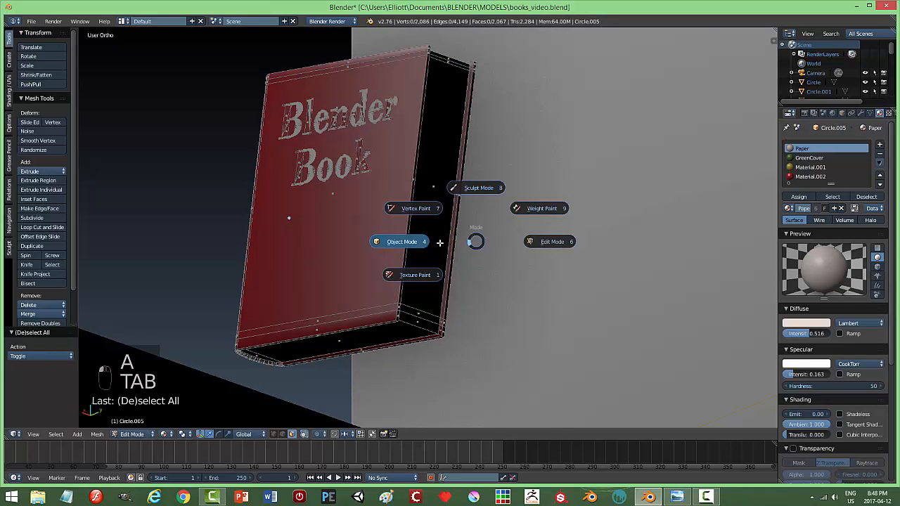
Step: Unhide the shelf board and divider panels and deselect everything
scroll(500, 251, down, 3)
middle_drag(500, 251, 569, 289)
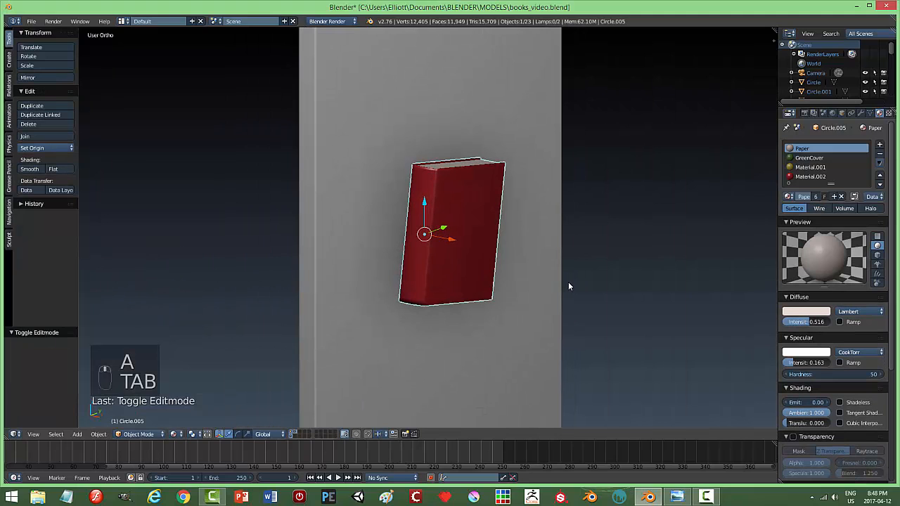
key(alt+h)
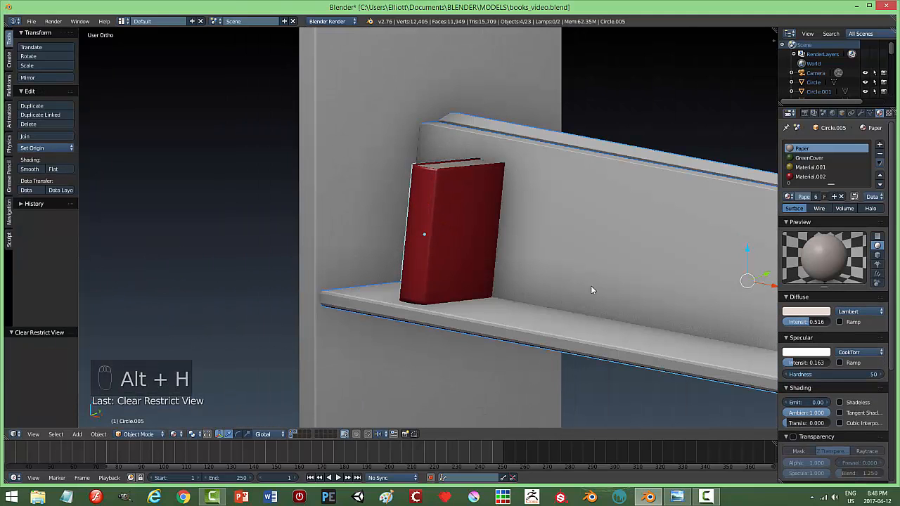
key(a)
Step: Enter Edit Mode on the red book and examine the title lettering on its front cover
middle_drag(591, 290, 548, 271)
right_click(450, 232)
key(Tab)
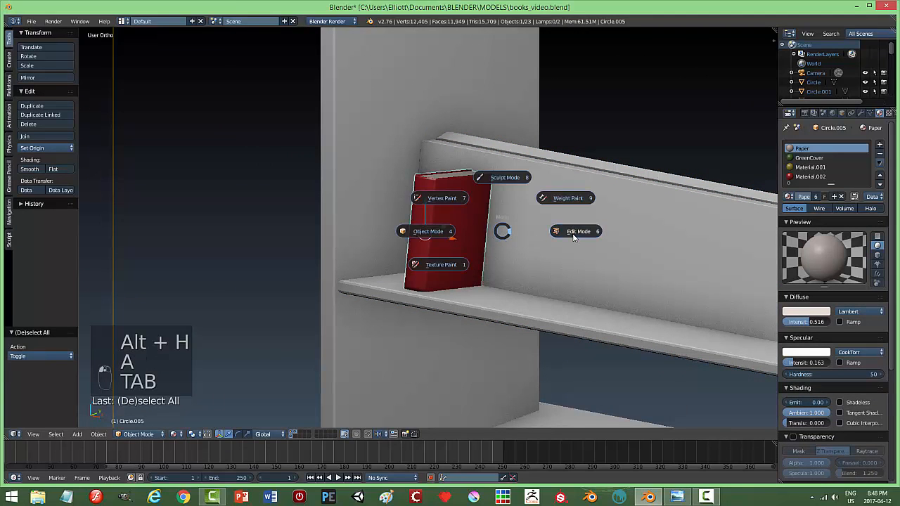
scroll(527, 239, up, 5)
middle_drag(535, 242, 446, 134)
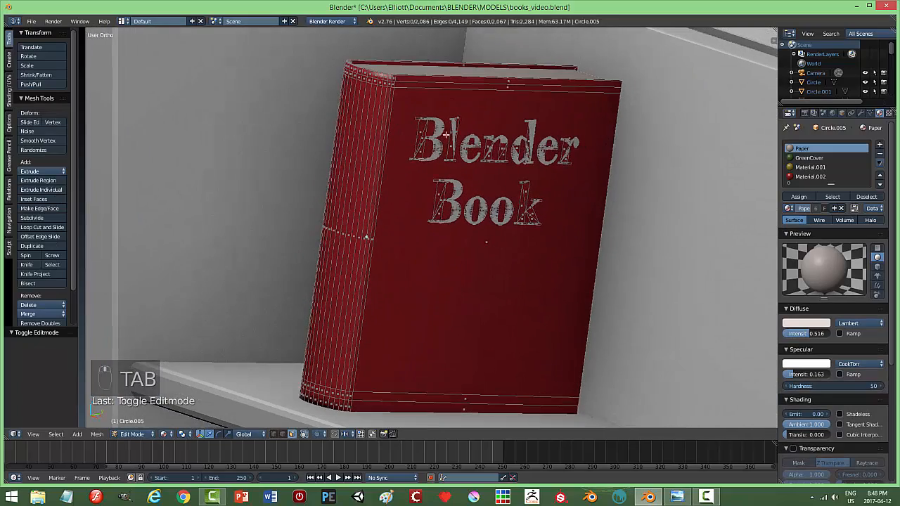
scroll(476, 211, up, 3)
scroll(494, 211, down, 2)
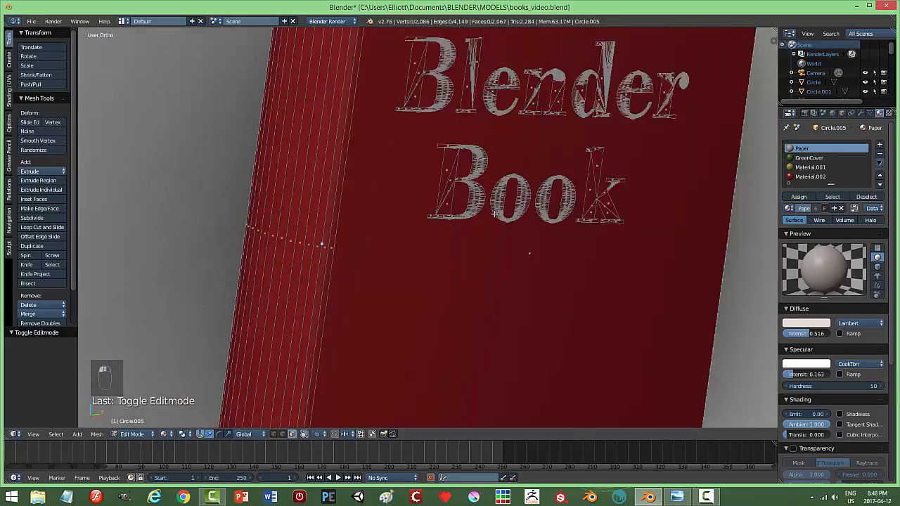
mouse_move(495, 210)
middle_down()
mouse_move(513, 201)
mouse_move(449, 212)
mouse_move(491, 226)
middle_up()
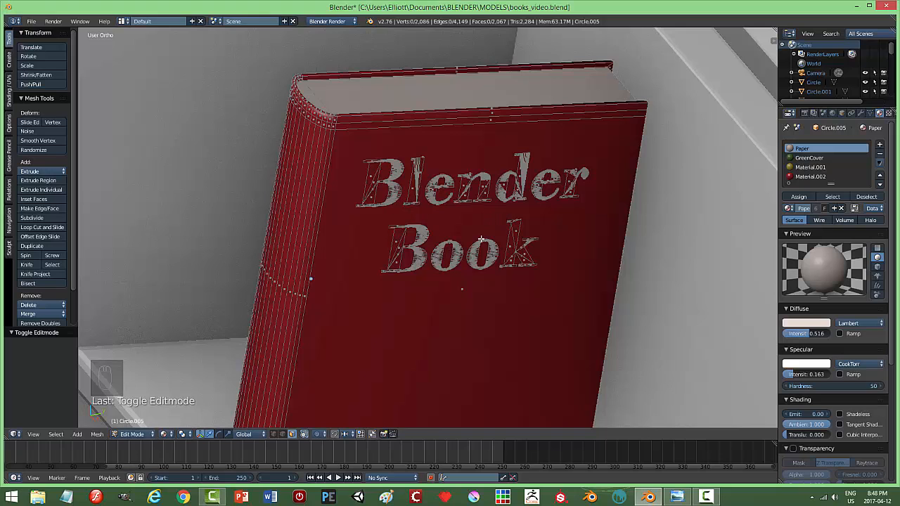
Step: Duplicate the red book's front cover face, scale the copy to about 0.53 and position it around the title lettering
key(ctrl+Tab)
click(406, 245)
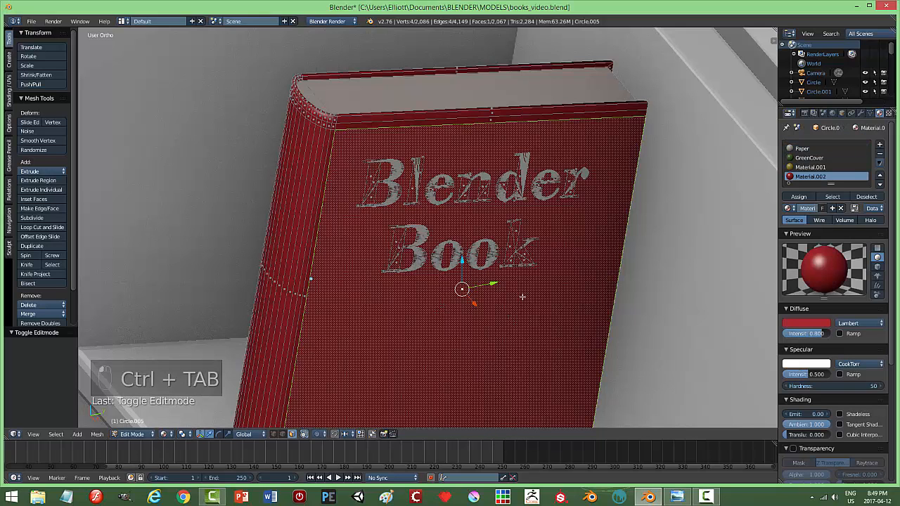
scroll(524, 296, down, 3)
key(shift+d)
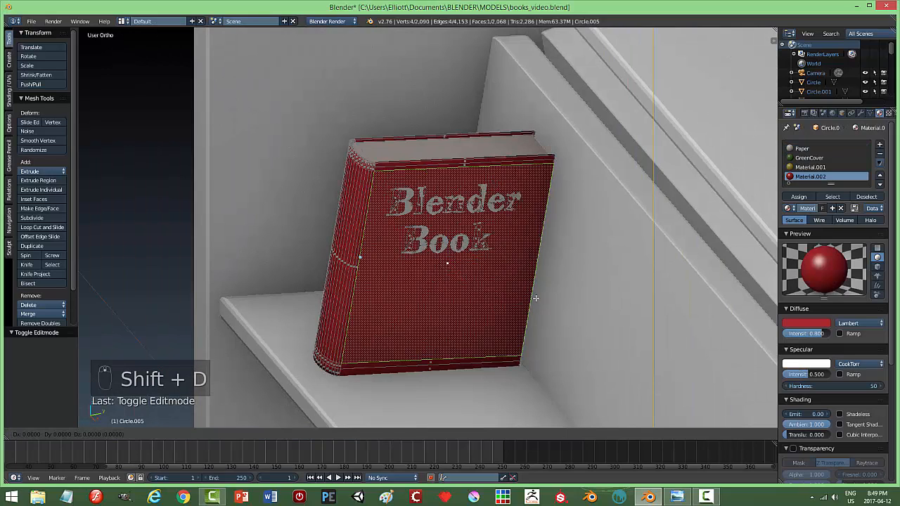
right_click(536, 298)
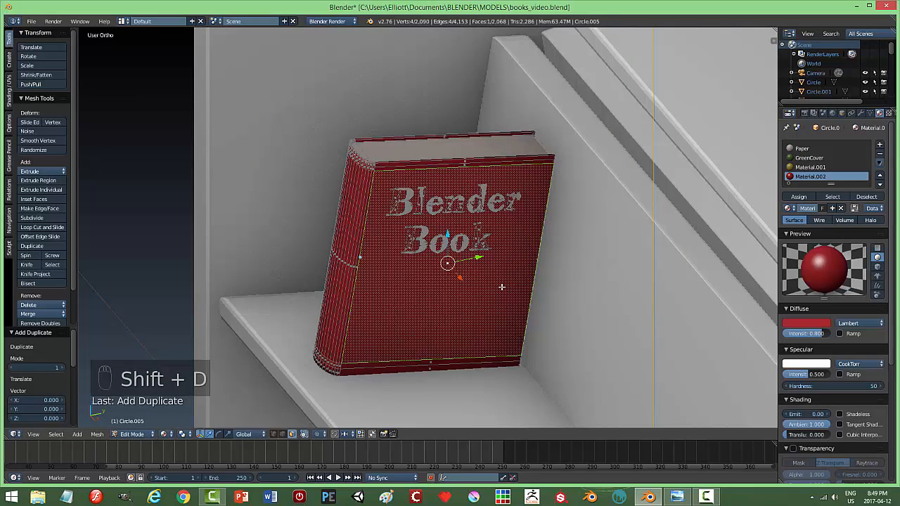
key(s)
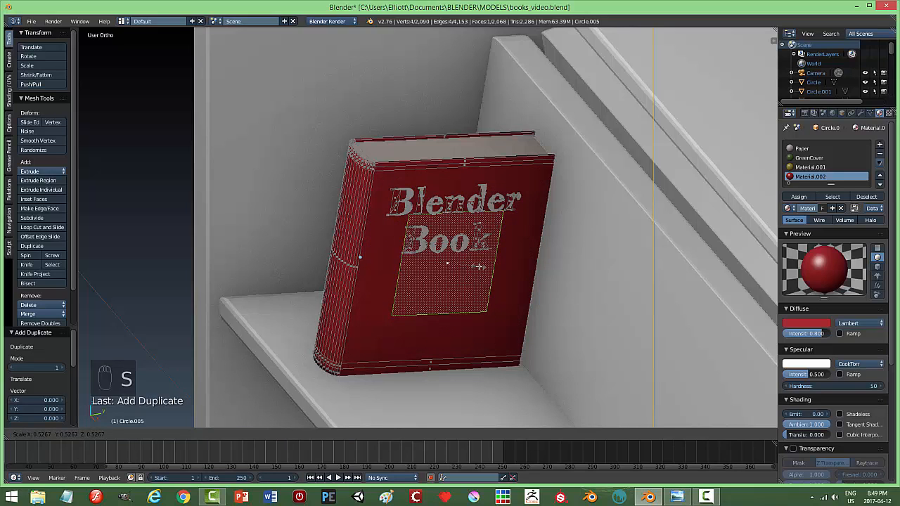
click(478, 267)
drag(447, 238, 407, 277)
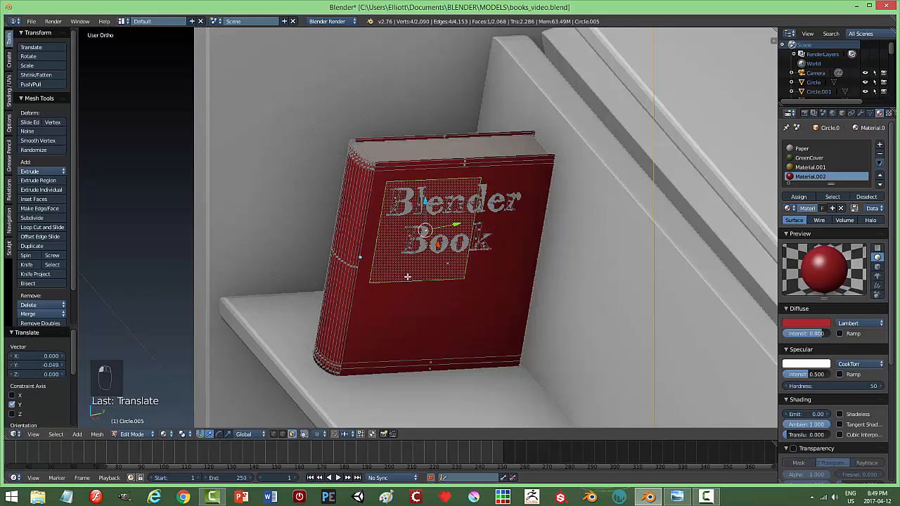
Step: Try the Normal and Local transform orientations on the duplicated cover face, and return to Global
click(246, 433)
click(258, 397)
click(265, 432)
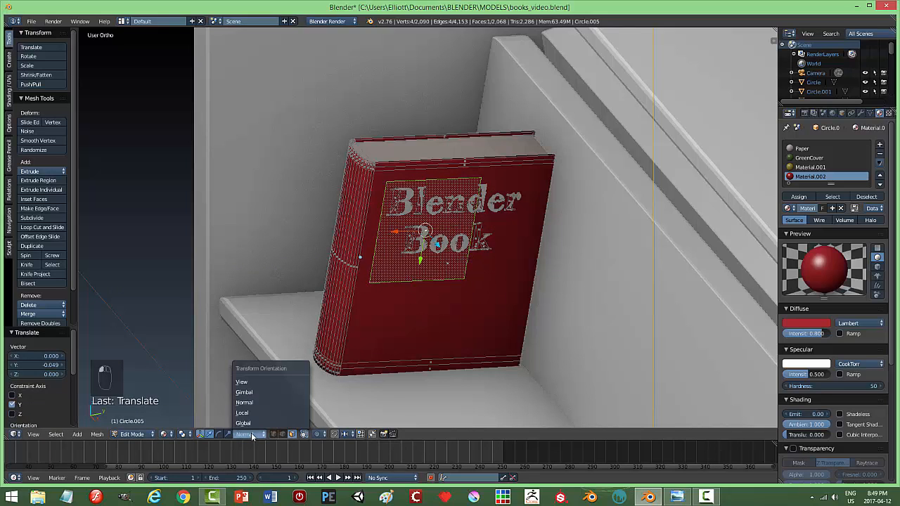
click(245, 423)
click(243, 433)
click(246, 415)
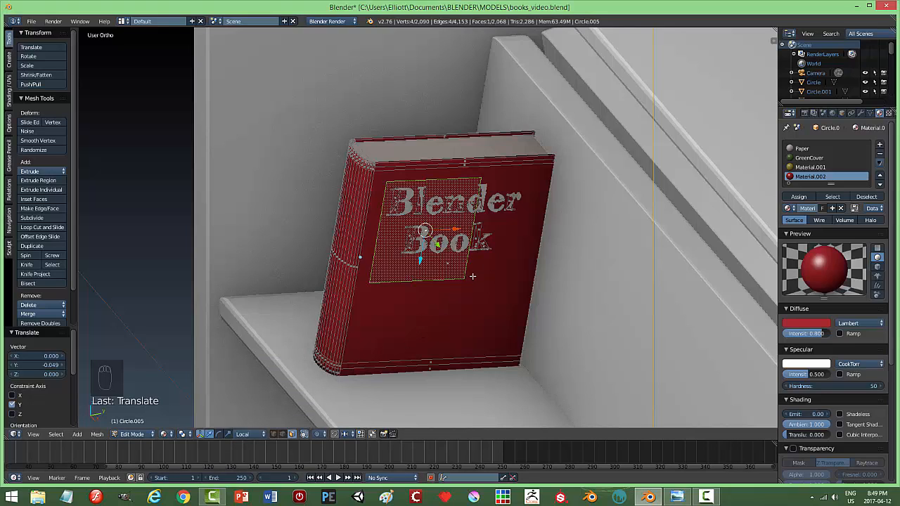
key(s)
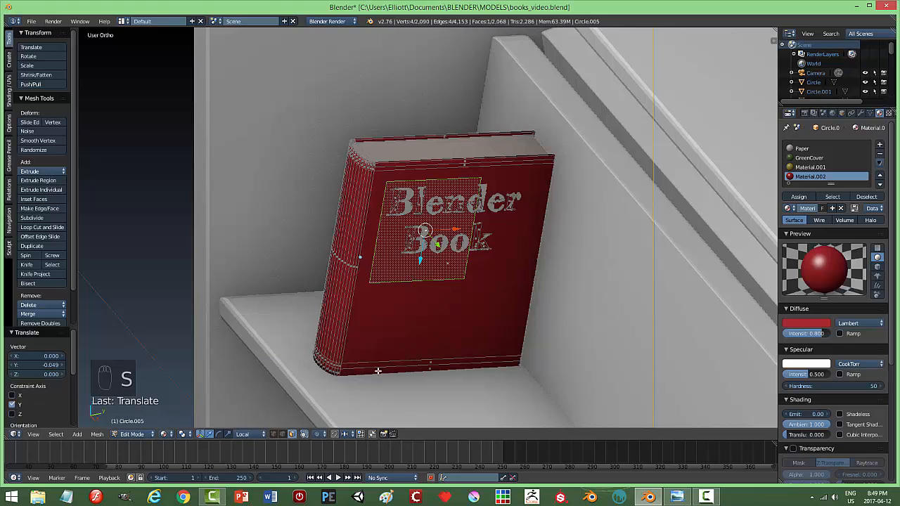
click(246, 434)
click(286, 412)
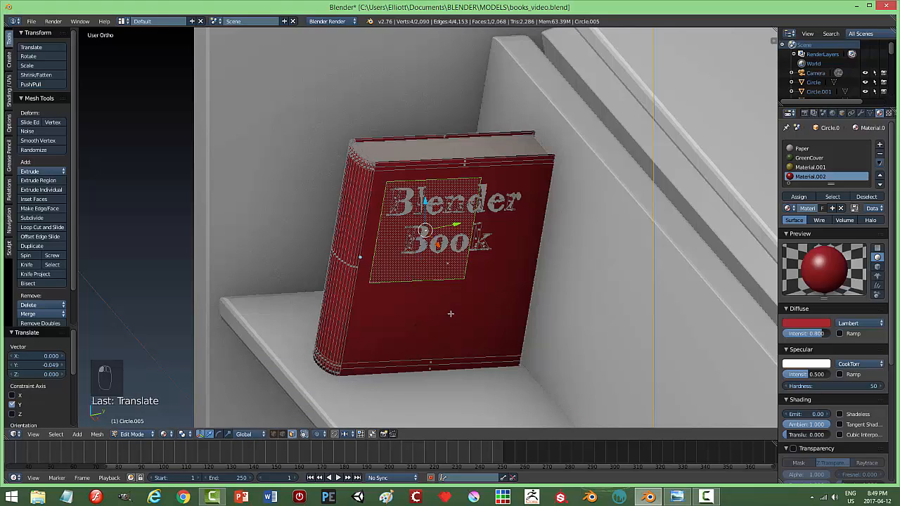
Step: Widen the duplicated cover panel by moving its fore-edge-side edge along Y past the title lettering, and return to Object Mode
key(a)
key(ctrl+Tab)
click(458, 254)
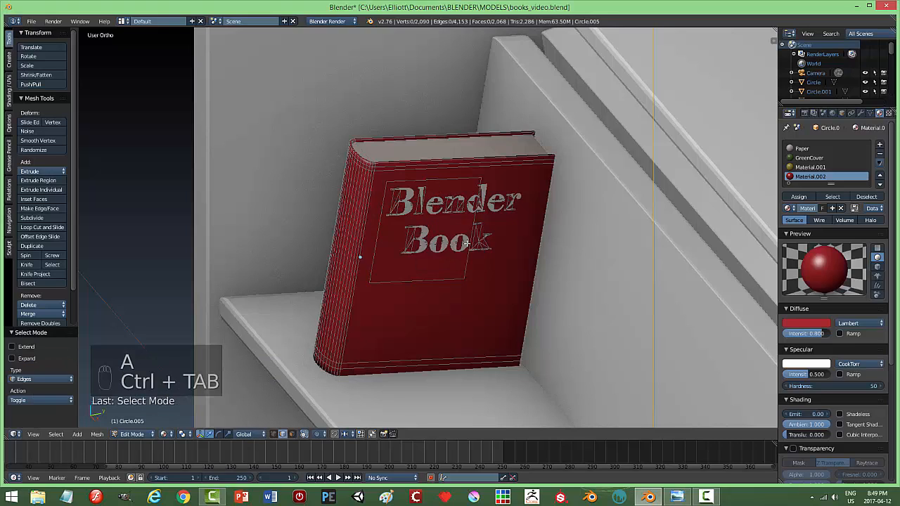
alt+right_click(476, 225)
drag(505, 228, 518, 232)
key(ctrl+z)
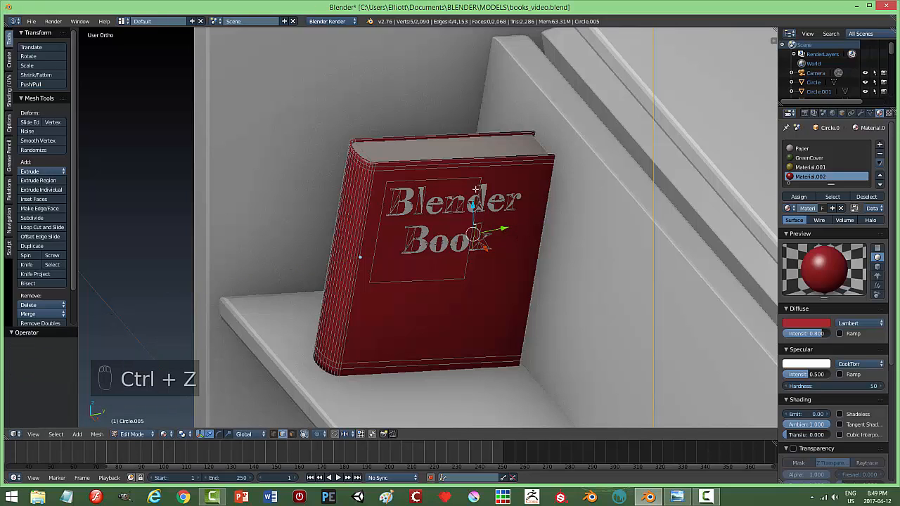
key(ctrl+z)
drag(503, 223, 534, 204)
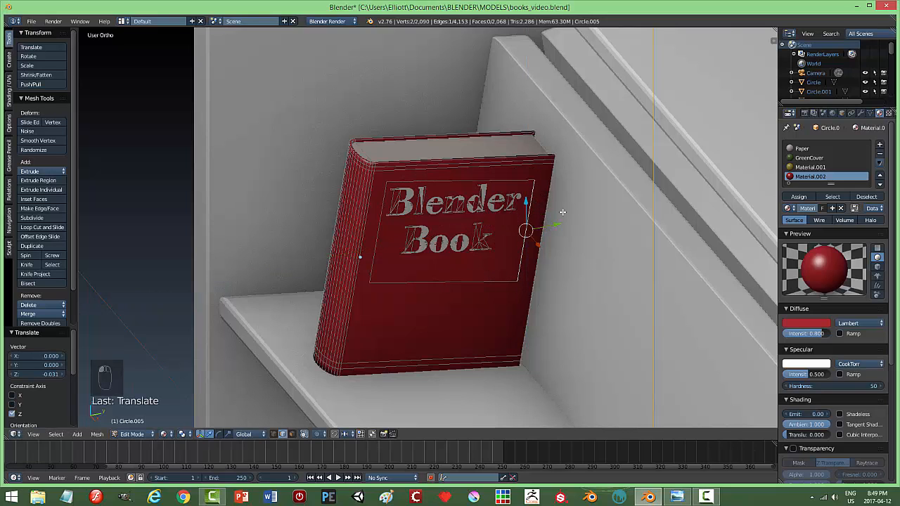
key(a)
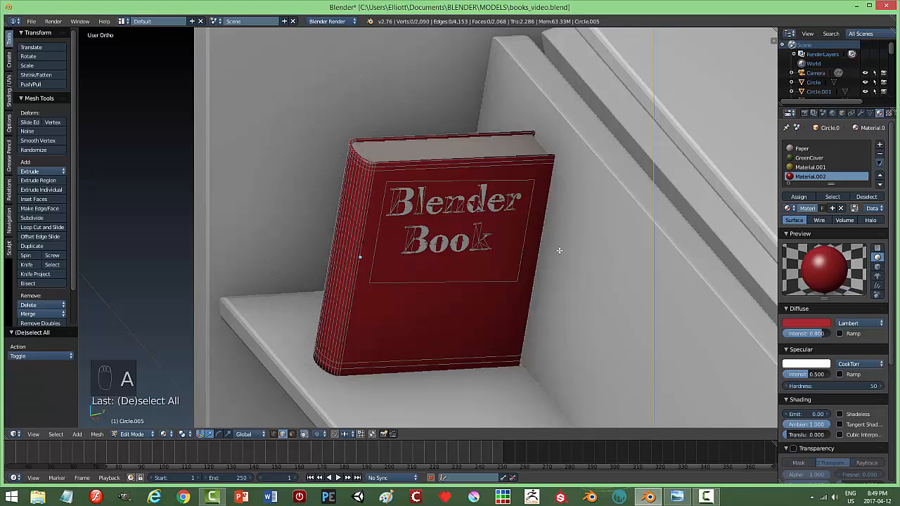
key(Tab)
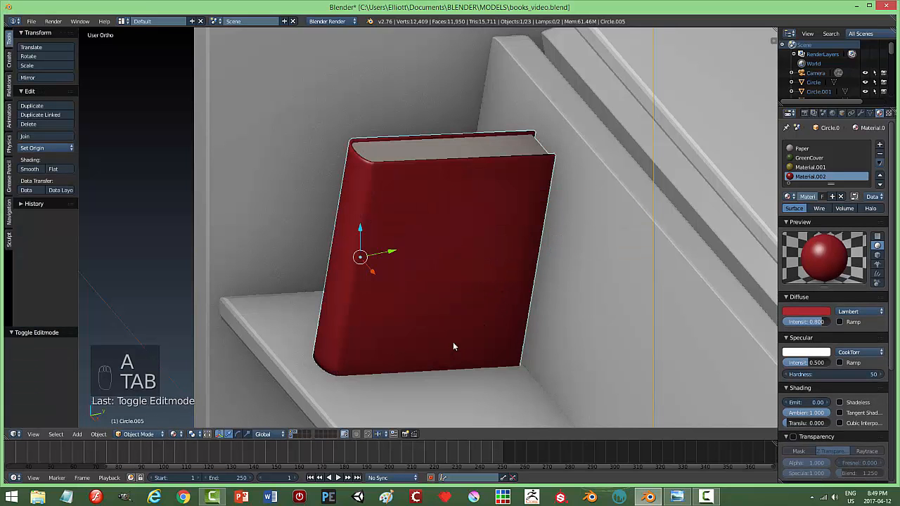
Step: Delete the duplicated panel face around the title lettering on the red book's cover and return to Object Mode
middle_drag(496, 312, 517, 254)
right_click(517, 254)
right_click(527, 249)
key(Tab)
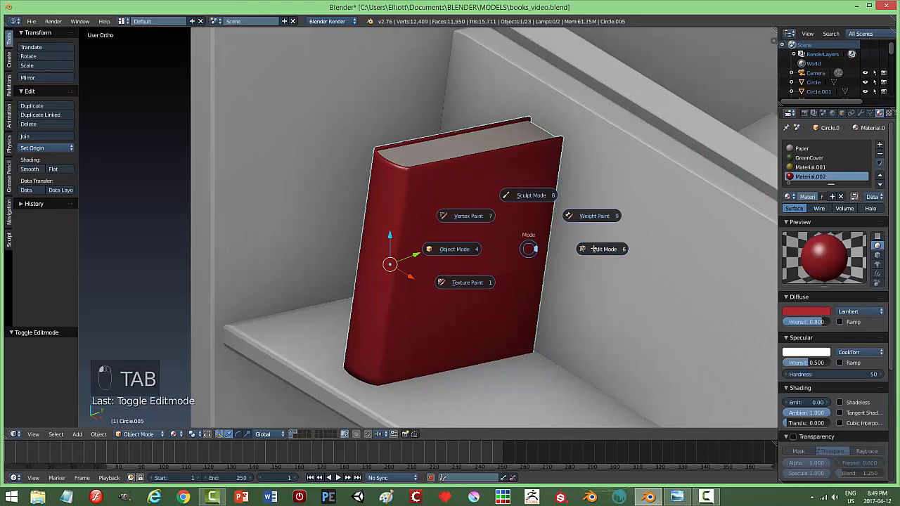
right_click(528, 247)
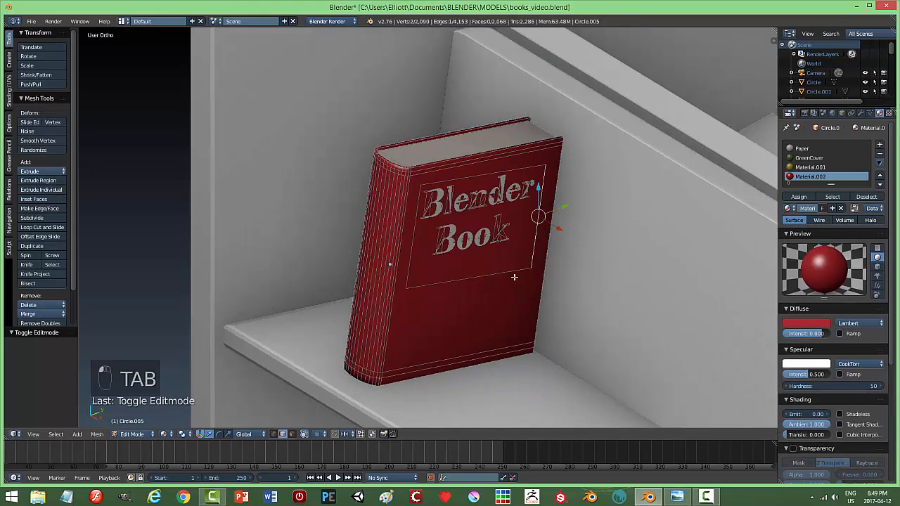
right_click(512, 272)
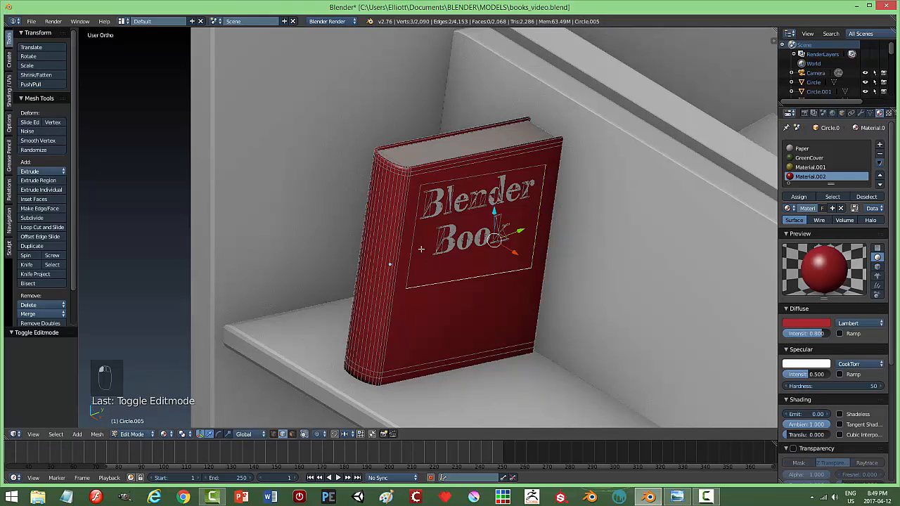
shift+right_click(433, 215)
shift+right_click(463, 179)
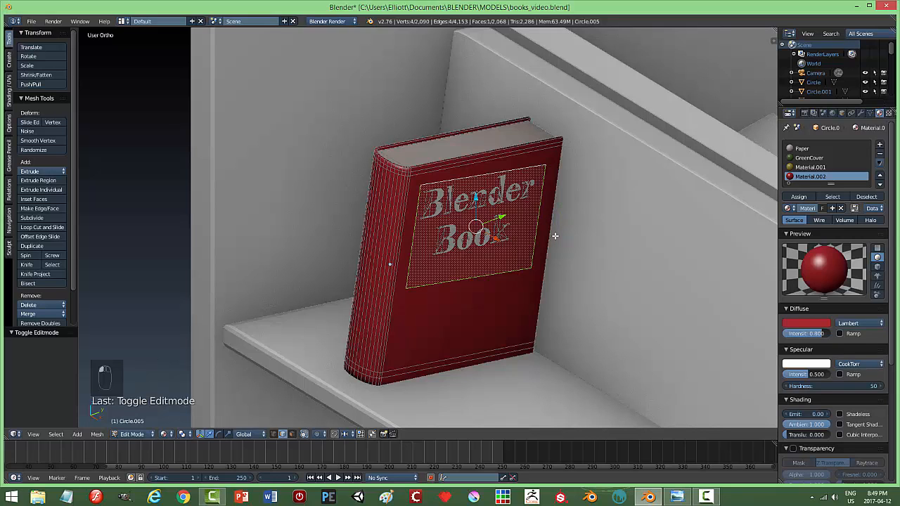
key(x)
click(531, 256)
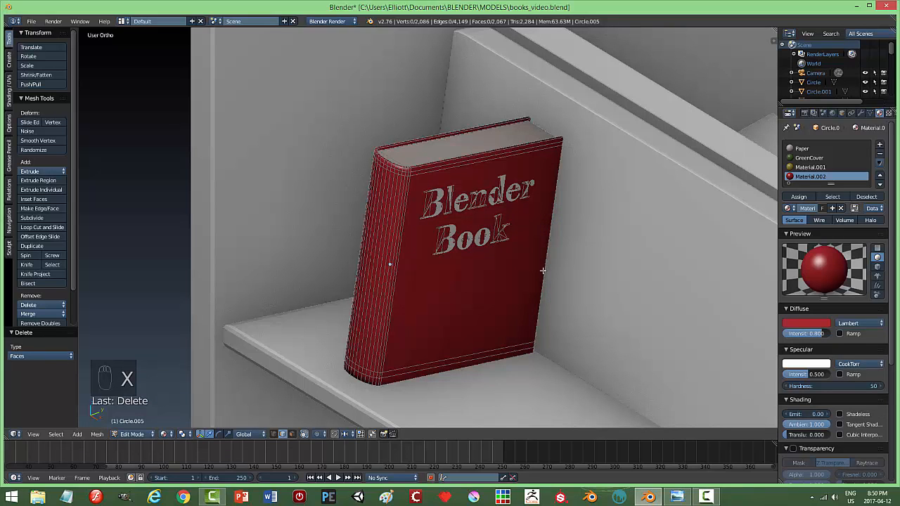
key(Tab)
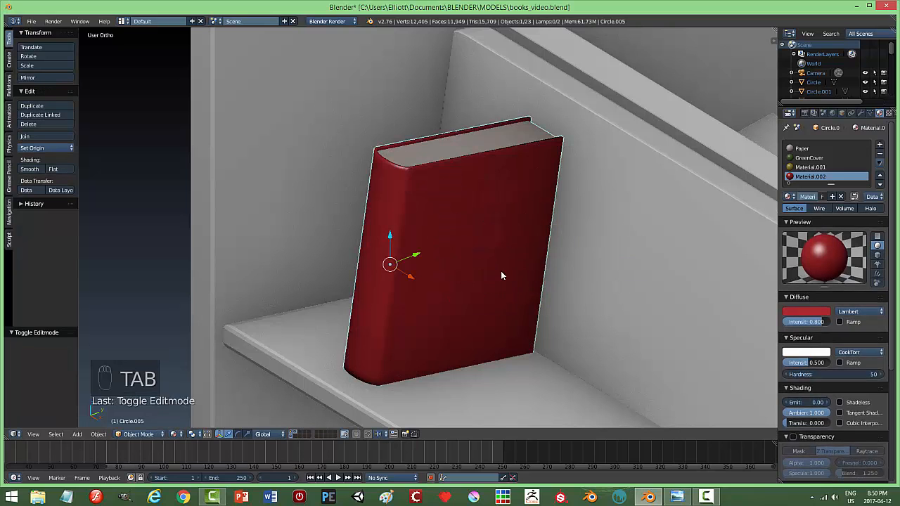
Step: Duplicate the red book and move the copy about 0.42 along X on the middle shelf
scroll(507, 290, down, 3)
mouse_move(493, 280)
middle_down()
mouse_move(507, 283)
mouse_move(458, 275)
mouse_move(493, 279)
middle_up()
scroll(474, 272, down, 4)
drag(427, 209, 428, 209)
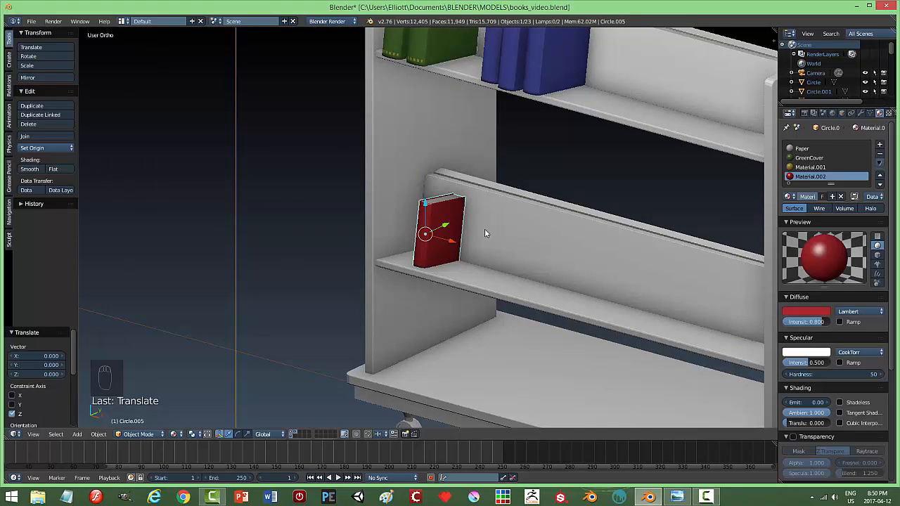
key(shift+d)
key(x)
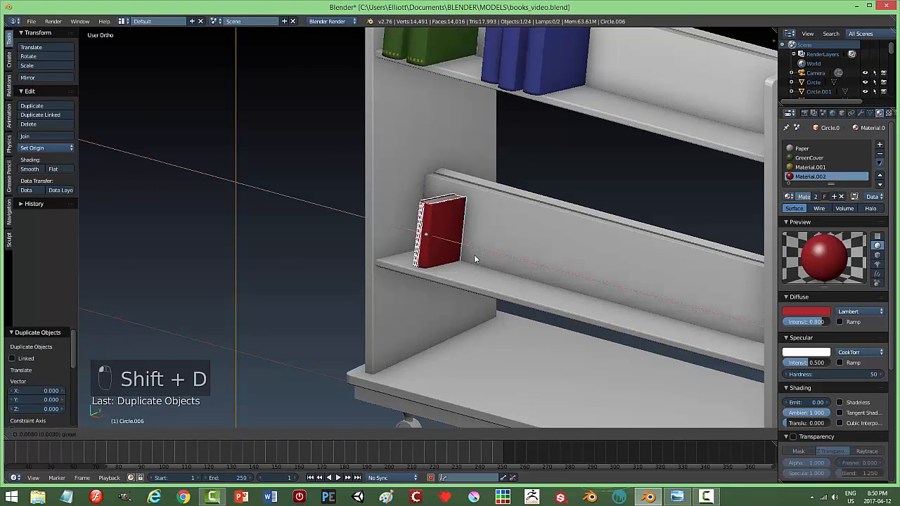
click(543, 273)
Step: Rotate the duplicated red book 90° about Y and lower it about 0.2 along Z onto the shelf
text(r)
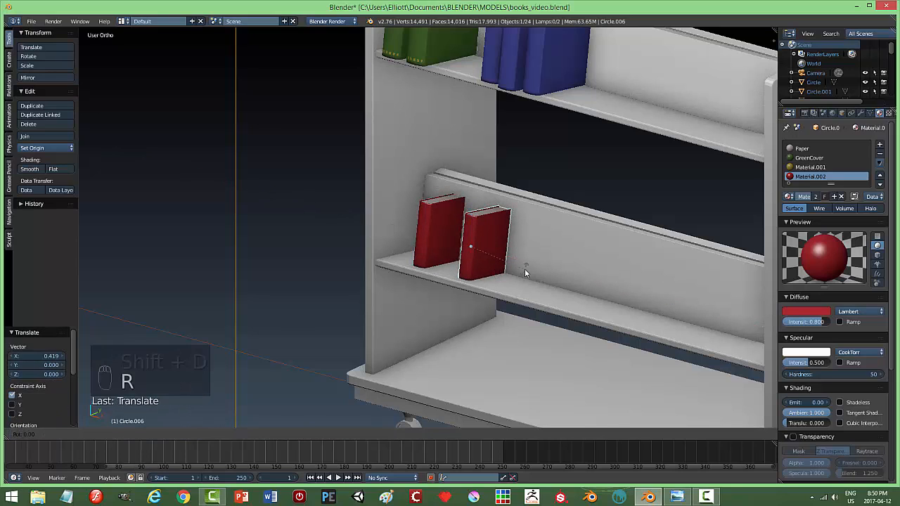
text(y)
text(90)
key(Return)
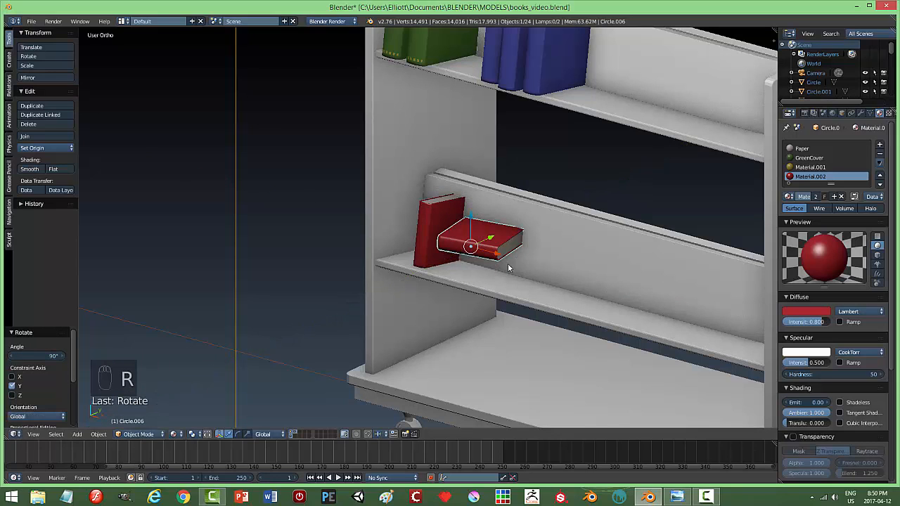
key(g)
key(z)
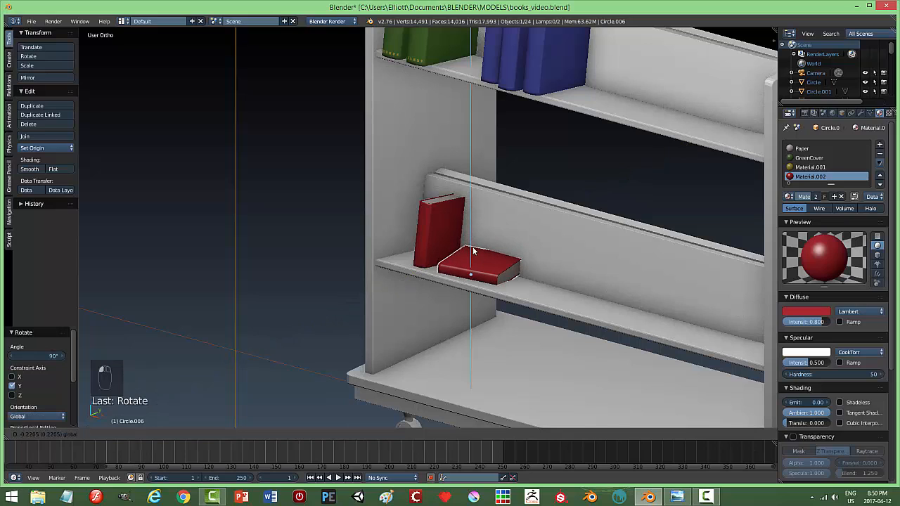
click(472, 245)
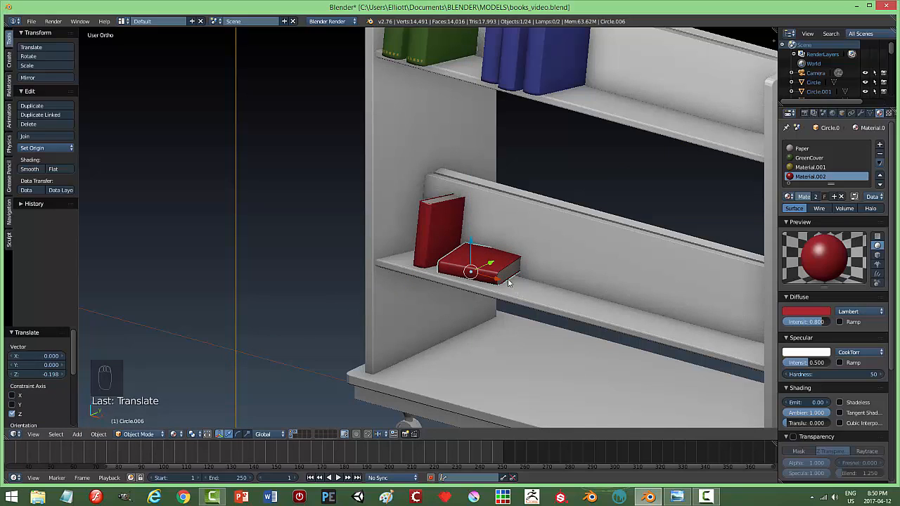
Step: Shift the lying red book toward the shelf's front edge by about 0.08 in total along Y
key(g)
key(y)
click(507, 313)
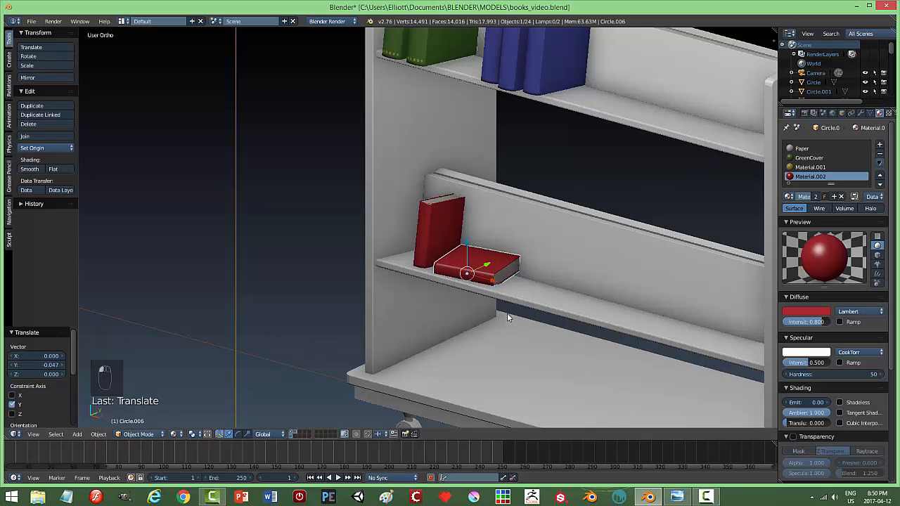
key(r)
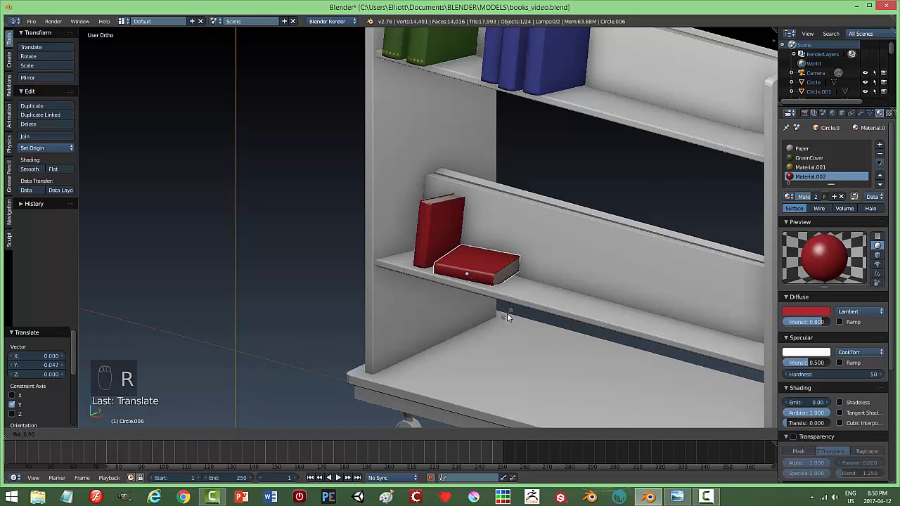
click(506, 316)
middle_drag(507, 317, 481, 303)
drag(451, 267, 466, 296)
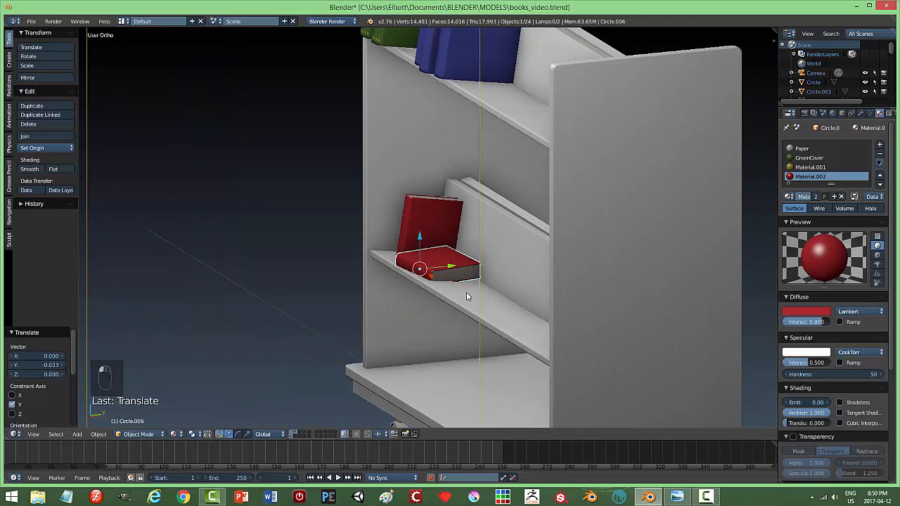
Step: Rotate the lying red book about -10.3° about X and raise it about 0.032 along Z
key(r)
key(x)
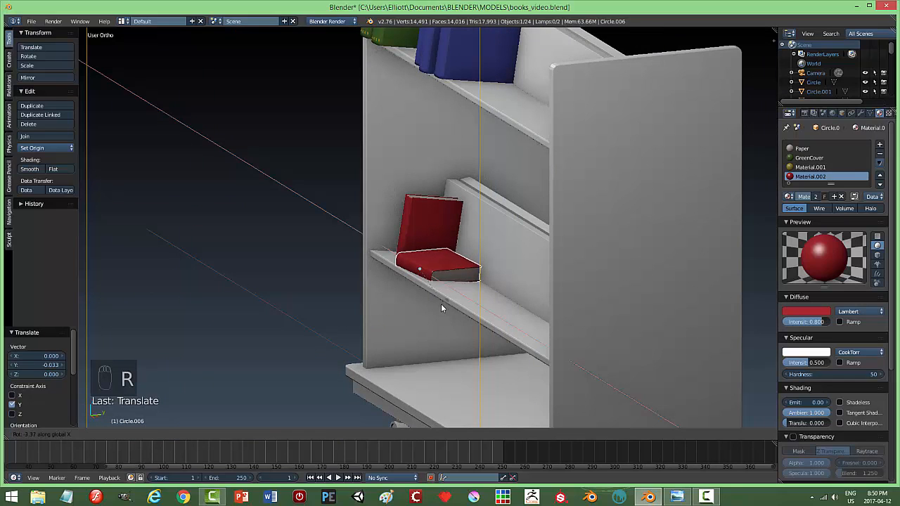
click(437, 305)
drag(429, 251, 419, 235)
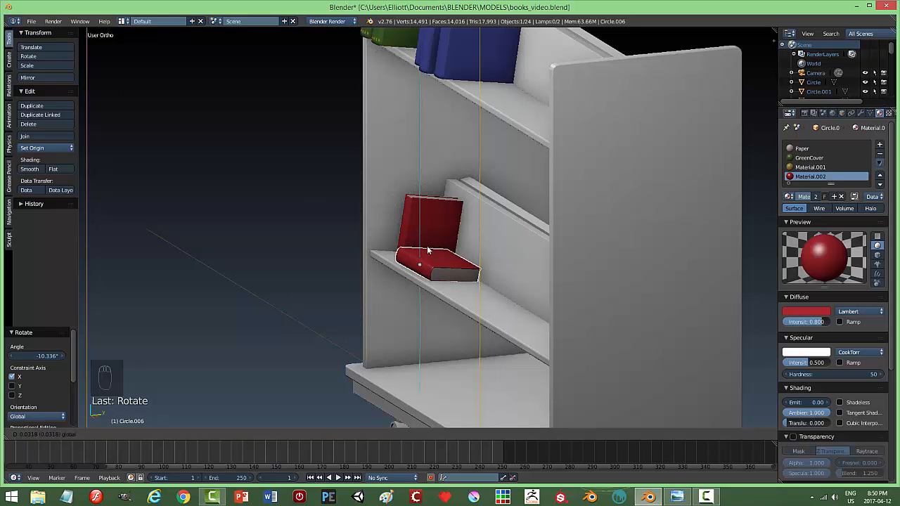
click(420, 233)
Step: Tilt the lying red book about -1.7° about Y and move it about 0.049 along X
middle_drag(420, 233, 548, 290)
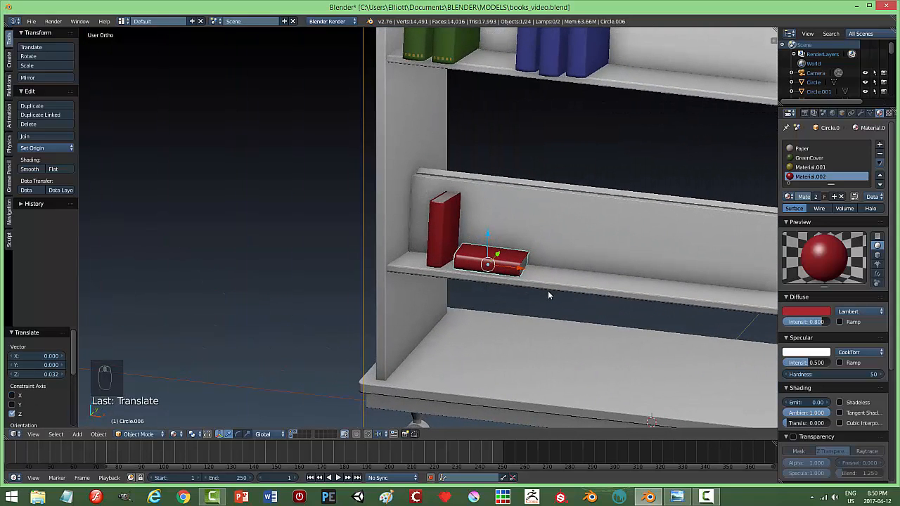
key(r)
key(y)
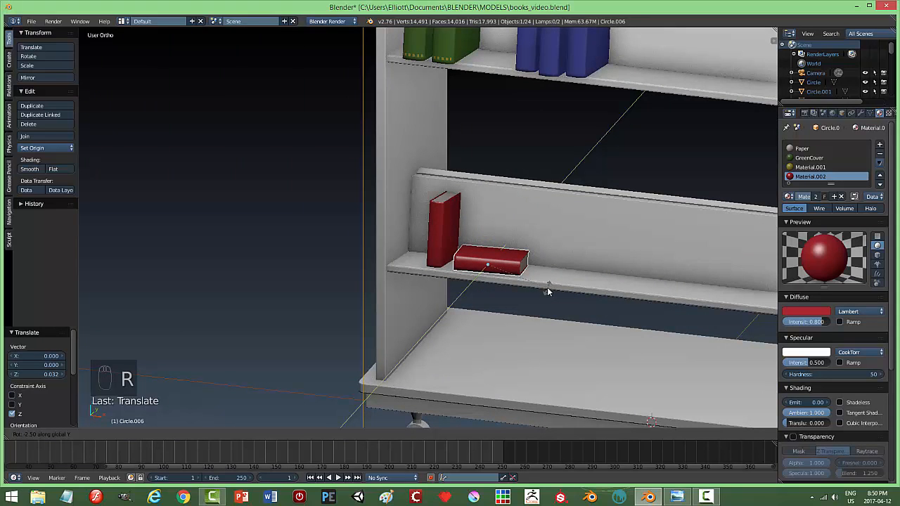
click(548, 290)
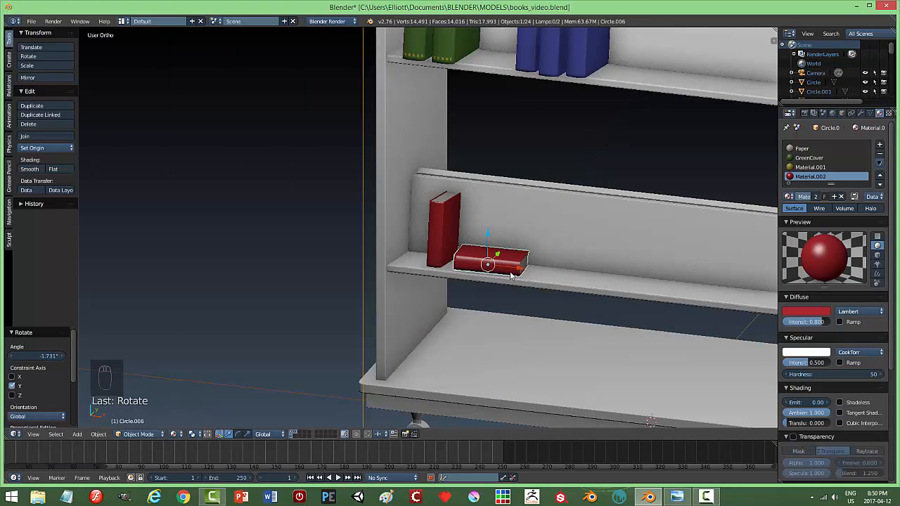
key(g)
key(x)
click(526, 273)
Step: Turn the lying red book about -13.6° about Z and tilt it about -2.8° about Y
middle_drag(526, 273, 568, 285)
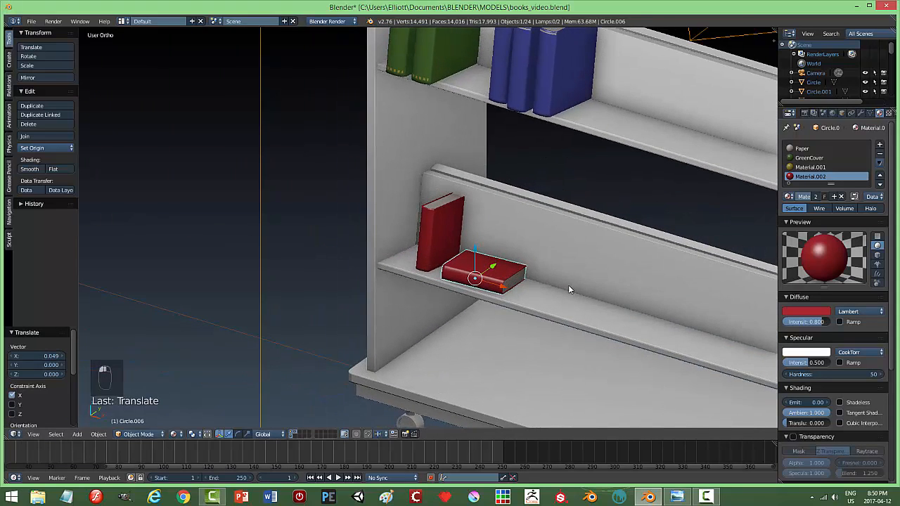
key(r)
key(z)
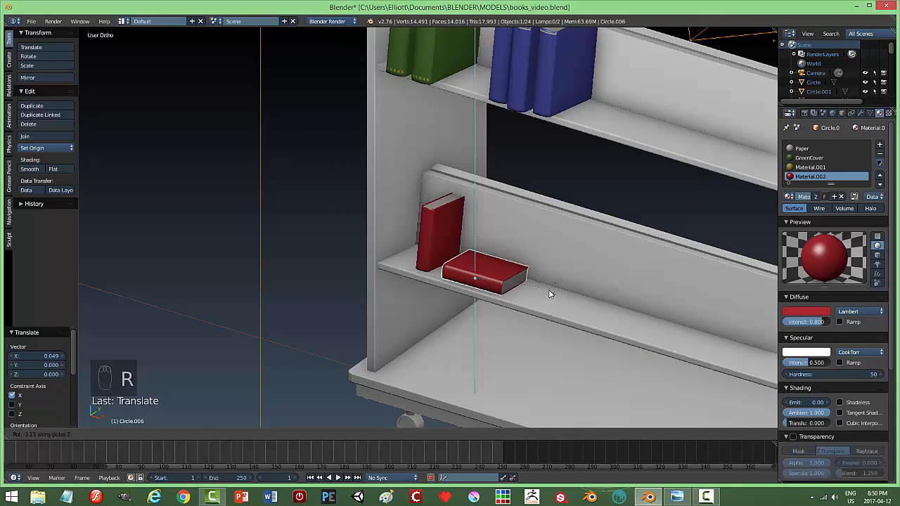
click(520, 297)
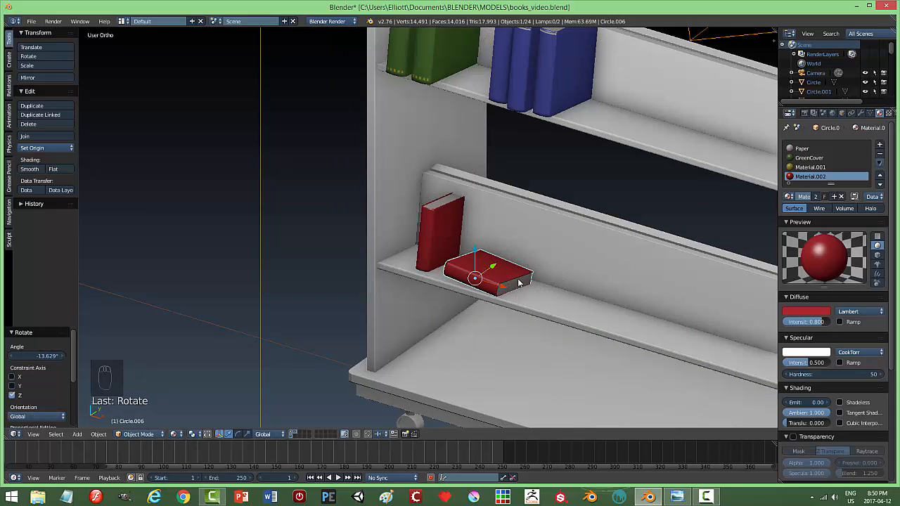
key(r)
key(y)
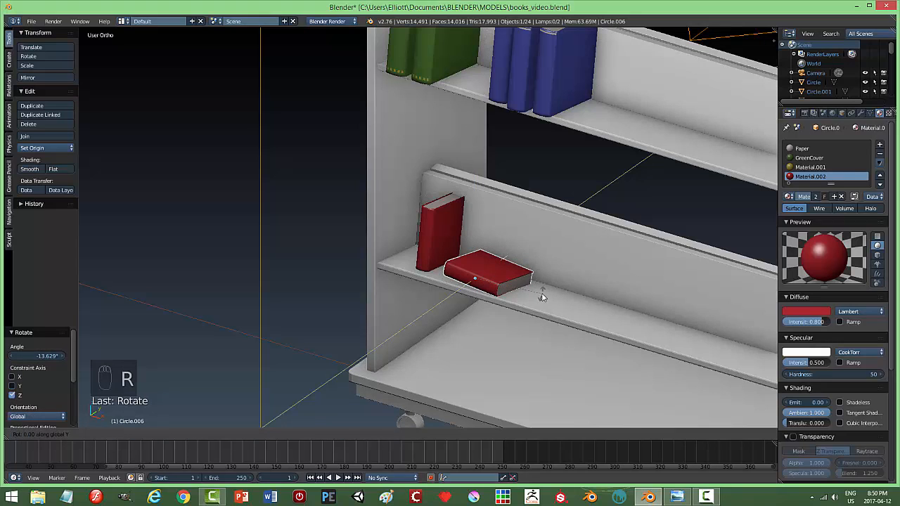
right_click(542, 289)
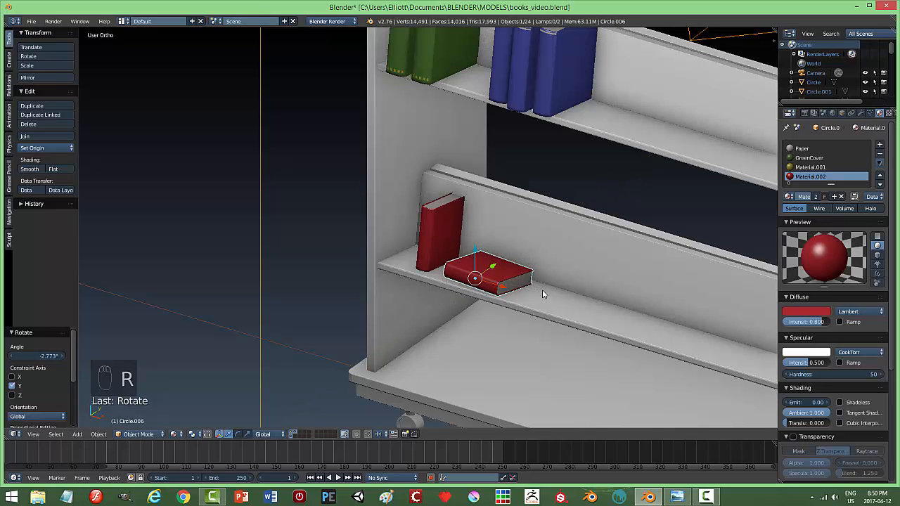
Step: Deselect everything and check the bookshelf in a rendered preview from the camera view
key(a)
key(KP_0)
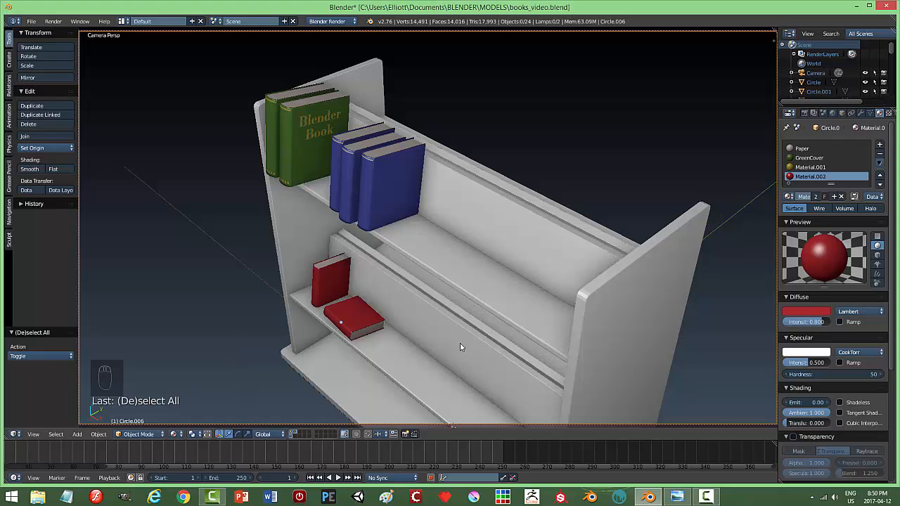
key(shift+z)
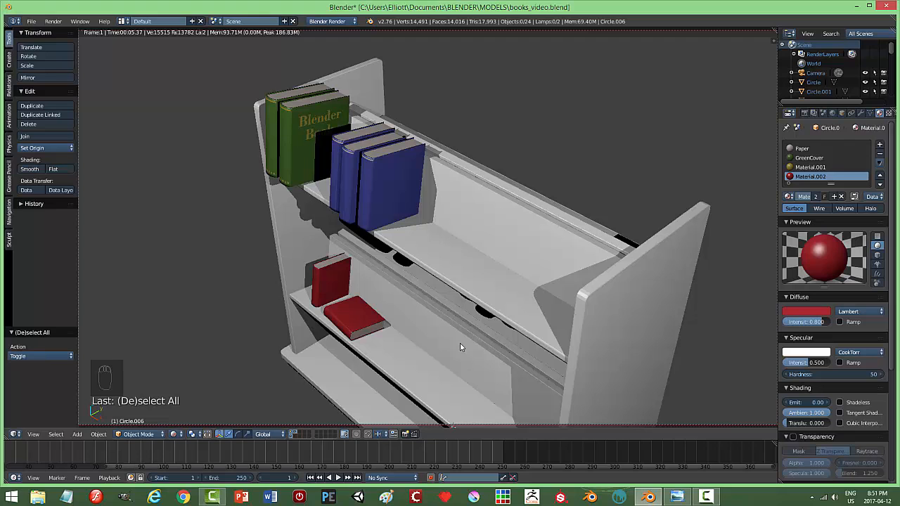
key(Escape)
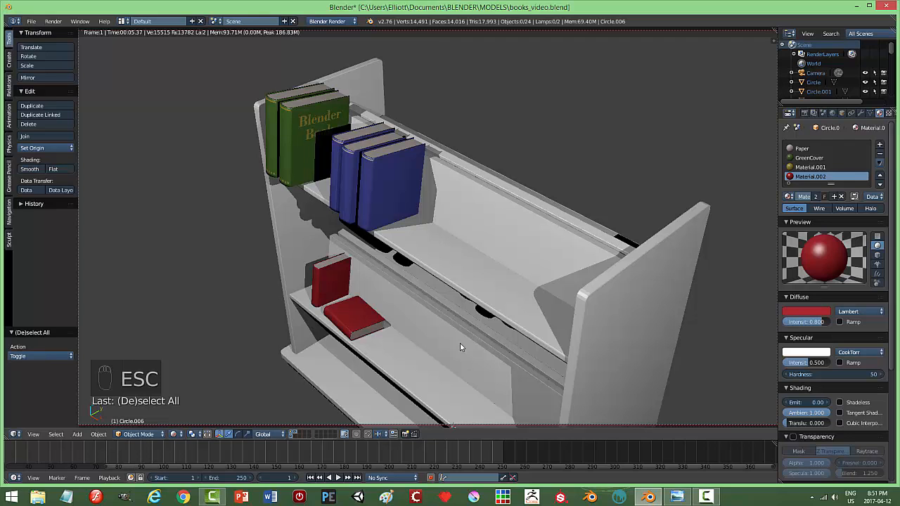
key(shift+z)
Step: Scale the standing red book up about 1.23 times, shift it toward the shelf's front and lower it about 0.018 along Z
right_click(327, 288)
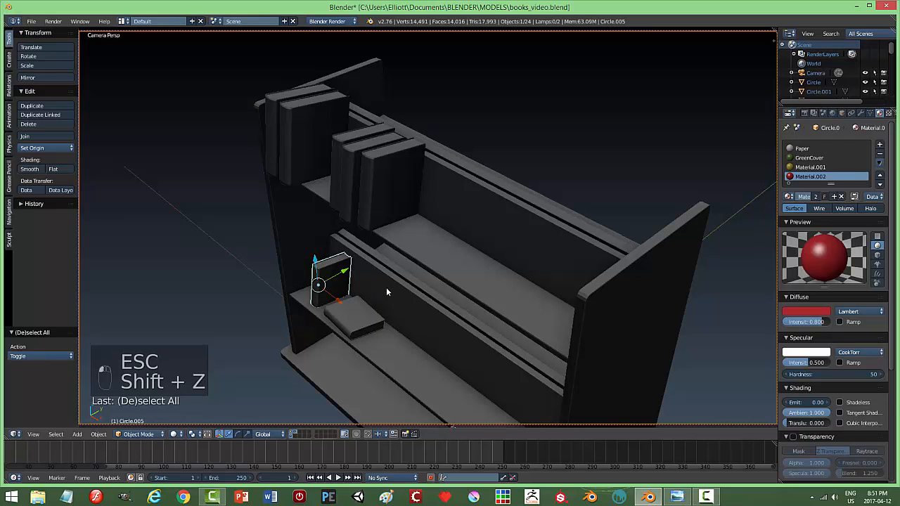
key(KP_0)
middle_drag(558, 309, 525, 289)
key(s)
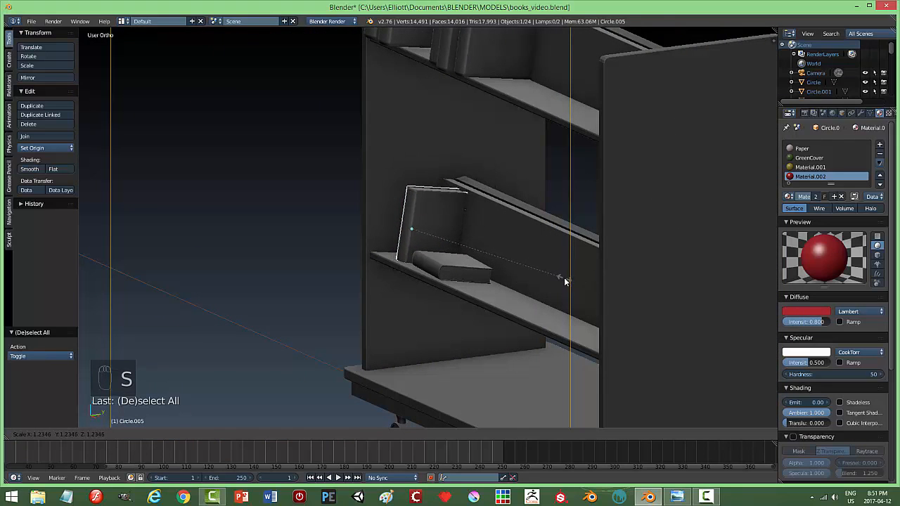
click(564, 280)
drag(443, 229, 431, 212)
drag(398, 184, 400, 189)
Step: Scale the lying red book up about 1.515 times and reposition it along Y and Z to rest on the shelf
right_click(461, 282)
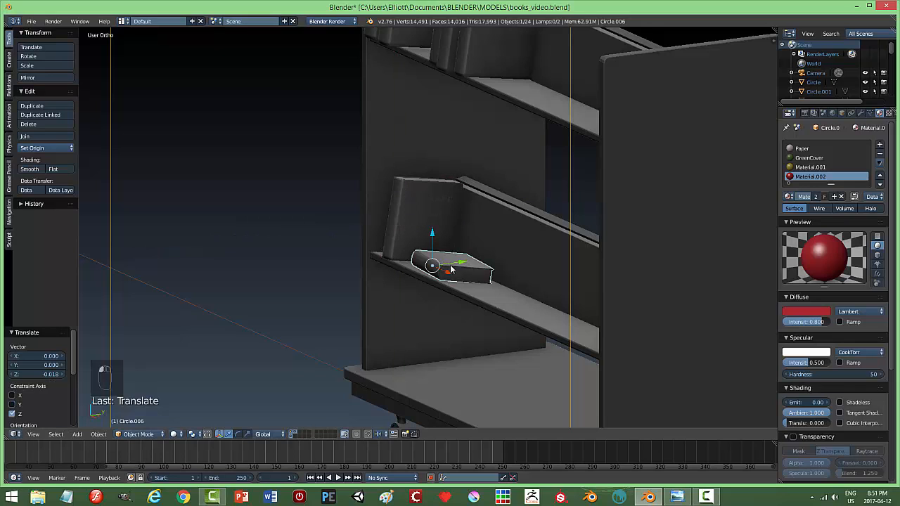
key(s)
click(469, 277)
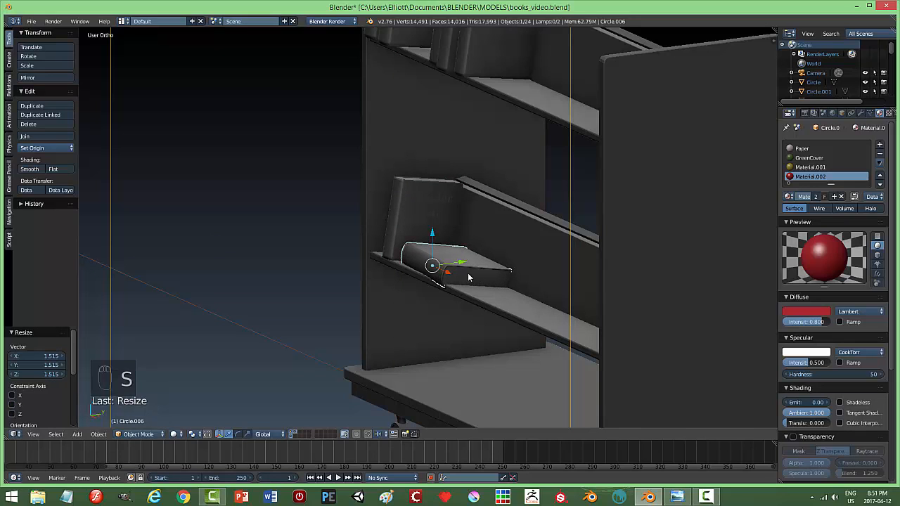
drag(431, 232, 433, 226)
drag(461, 261, 422, 236)
Step: Rotate the enlarged lying red book about 4.8° about Z and move it about 0.294 along X
middle_drag(422, 236, 470, 286)
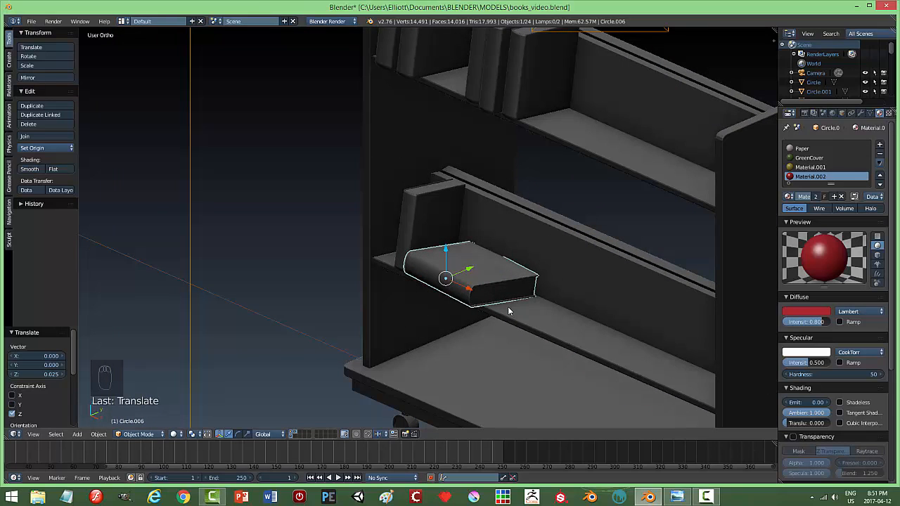
key(r)
key(z)
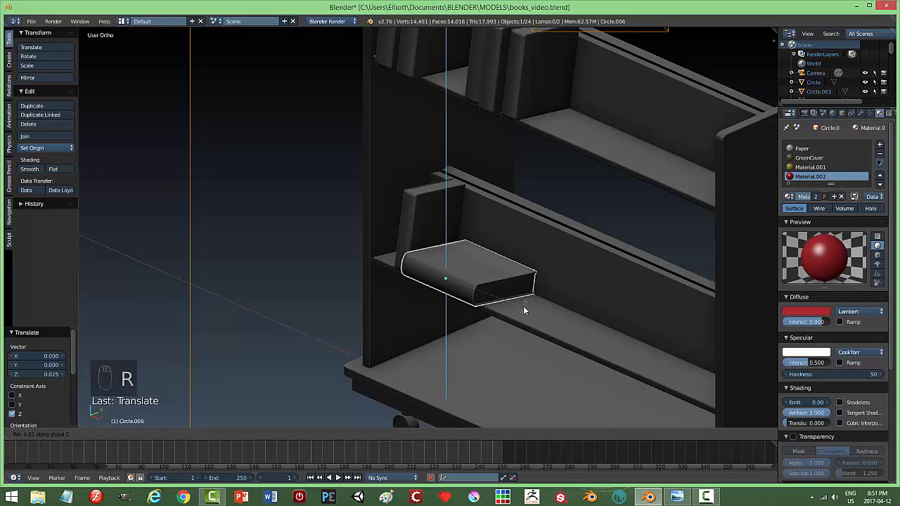
click(523, 306)
key(g)
key(x)
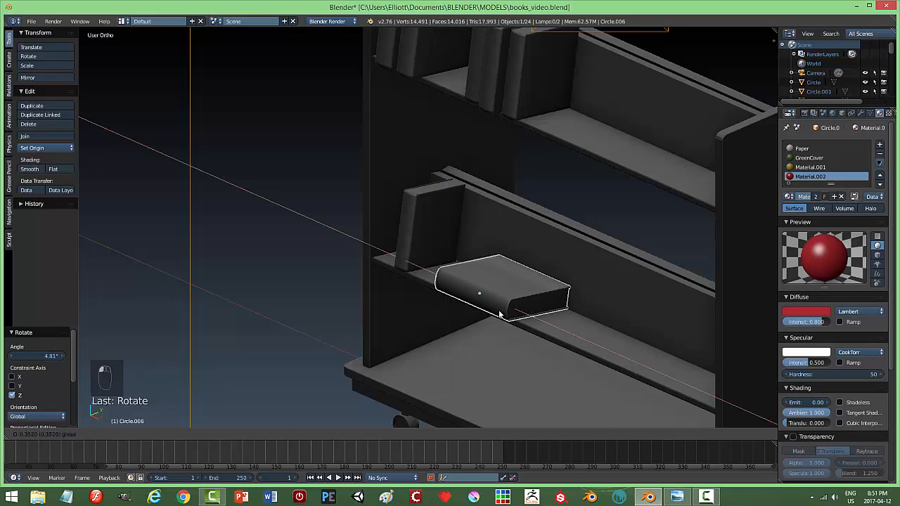
click(569, 315)
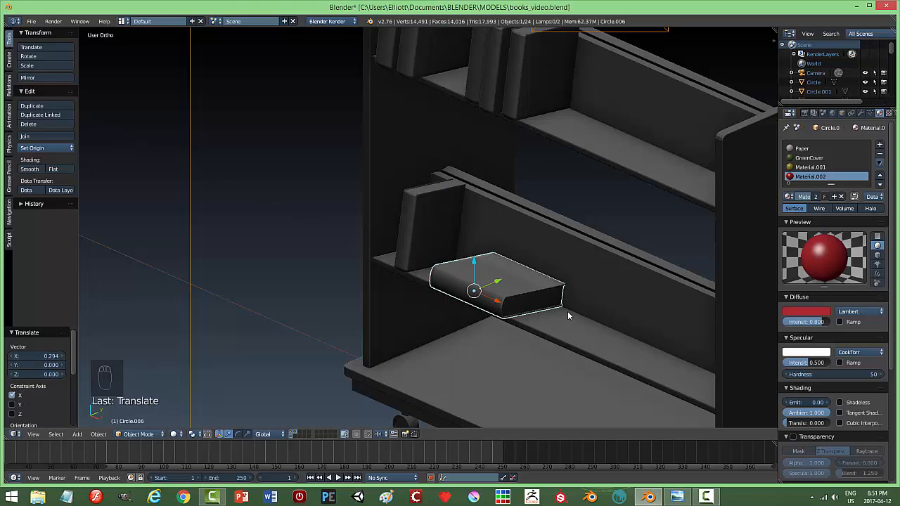
Step: Duplicate the lying red book about 0.2 up along Z and offset the copy about 0.03 along Y
key(shift+d)
key(z)
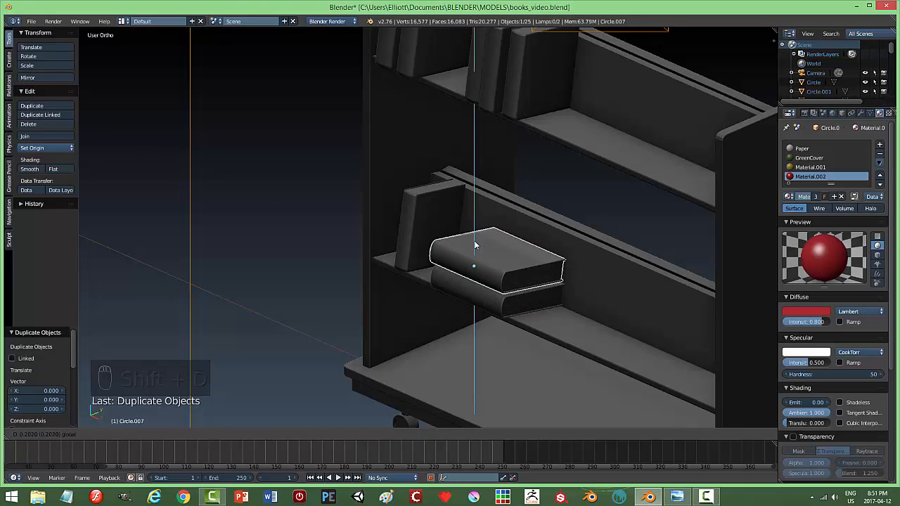
drag(475, 248, 474, 247)
drag(496, 276, 555, 272)
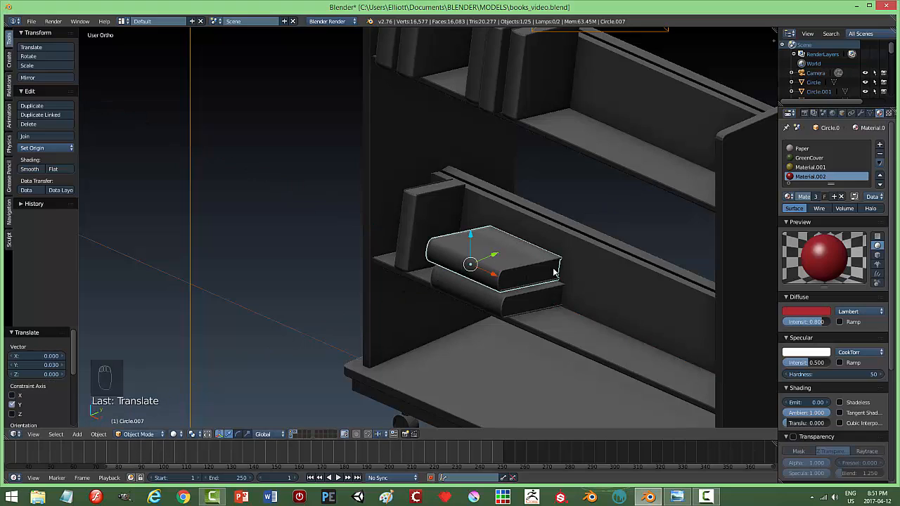
Step: Preview the rendered bookshelf from the camera, then compare it with the reference image books_cartoon.png in Windows Photo Viewer and return to Blender
key(a)
key(KP_0)
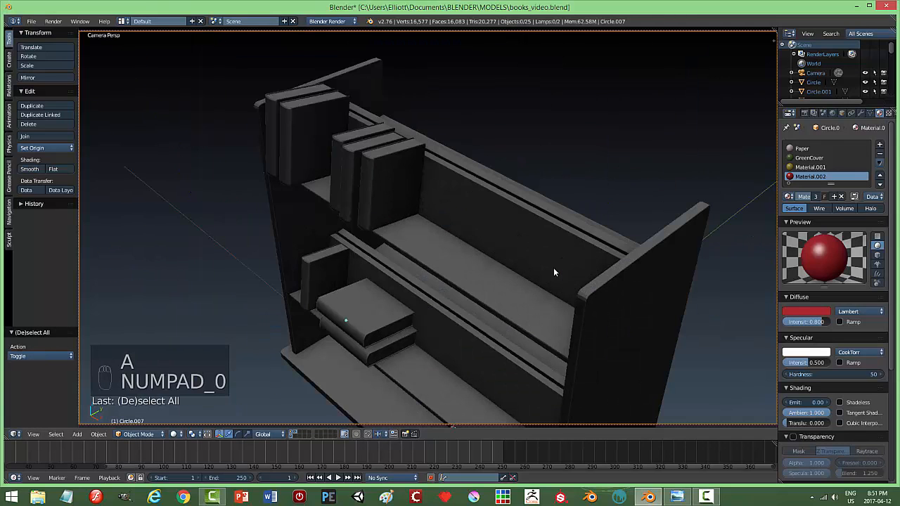
key(shift+z)
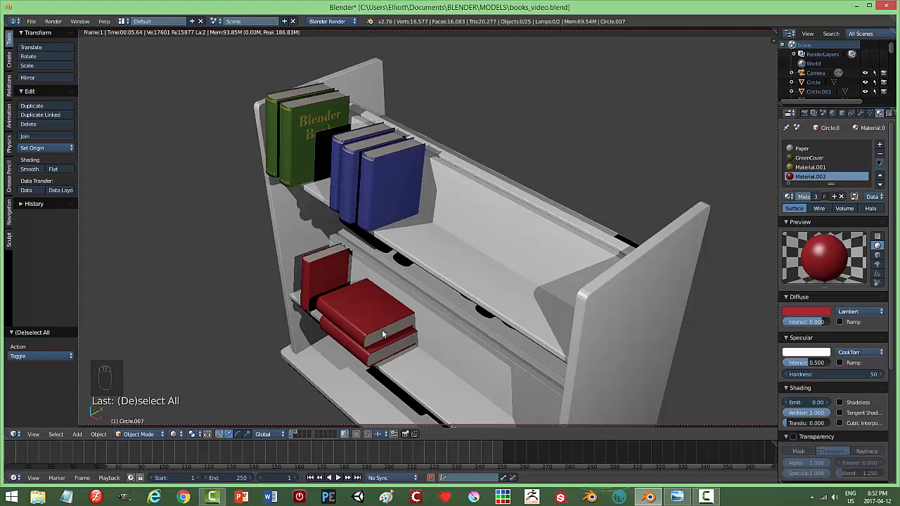
scroll(430, 334, down, 1)
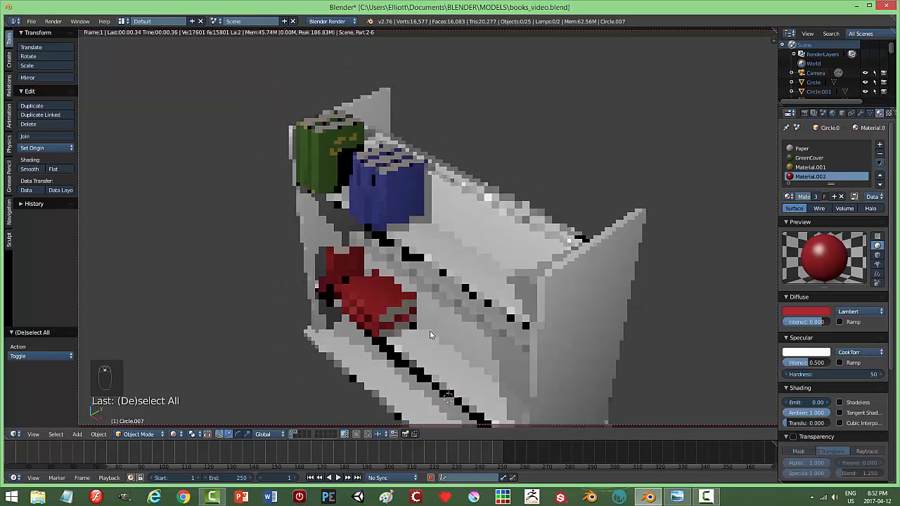
shift+middle_drag(450, 338, 441, 305)
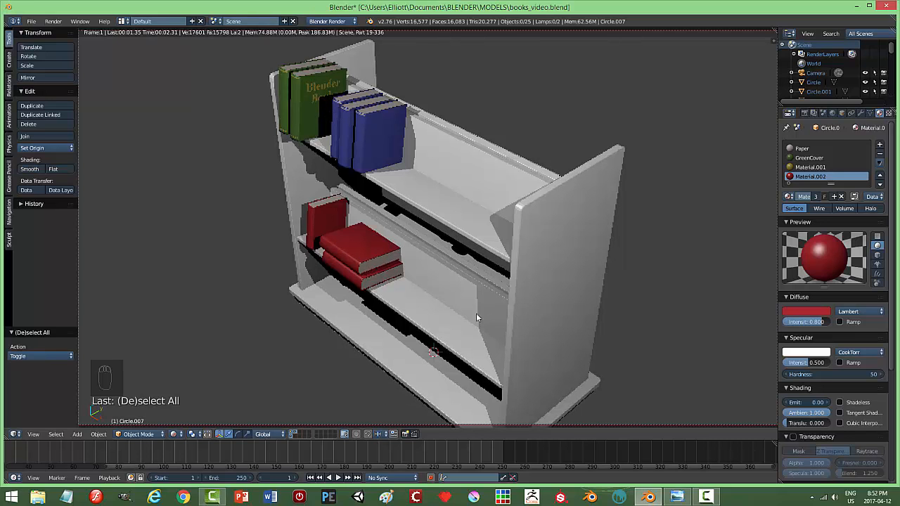
click(678, 499)
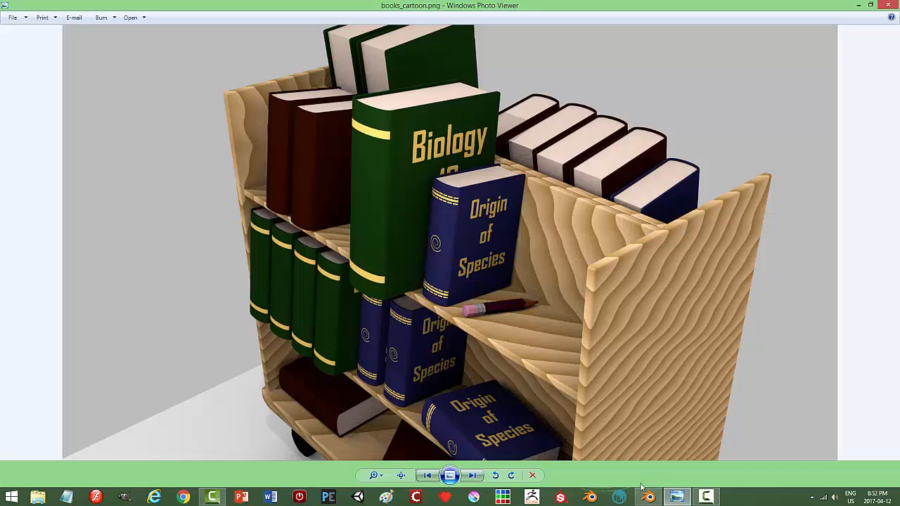
click(646, 499)
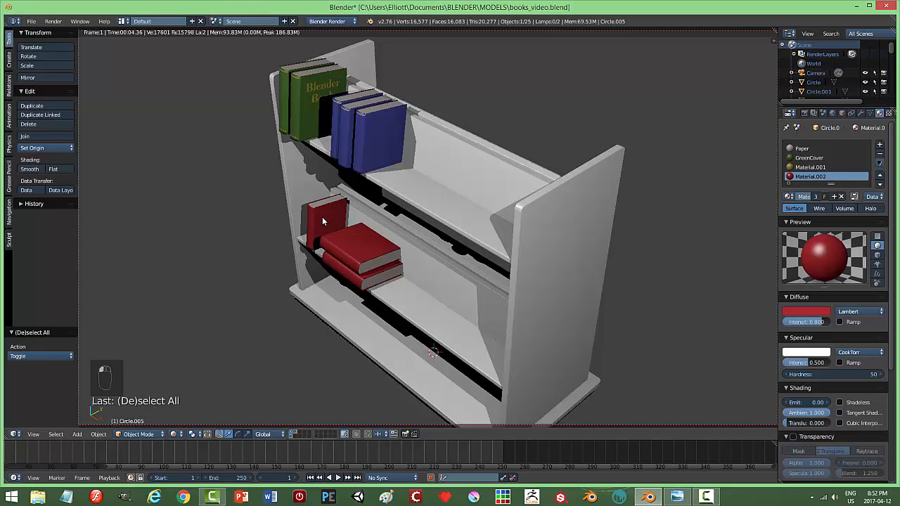
Step: Leave the rendered preview and thicken the standing red book by scaling it about 1.707 along X
key(KP_0)
key(shift+z)
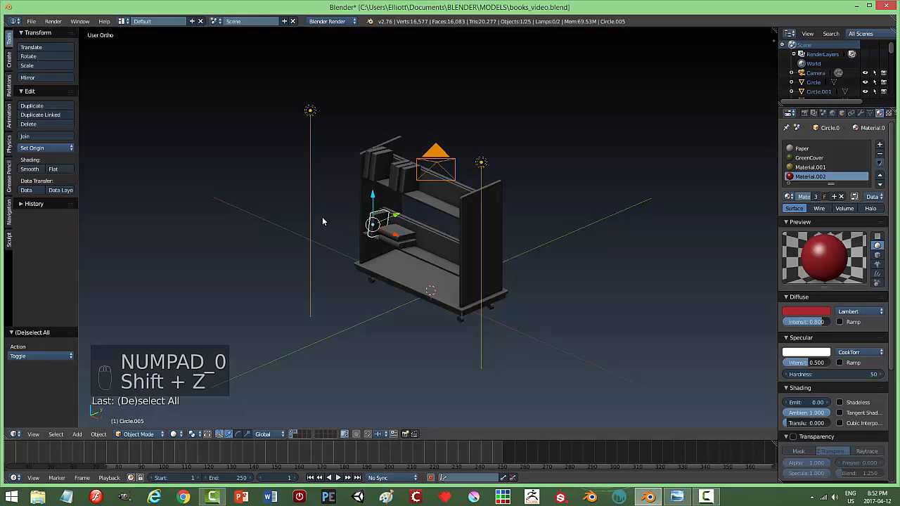
scroll(378, 264, up, 3)
middle_drag(339, 264, 376, 255)
key(s)
key(z)
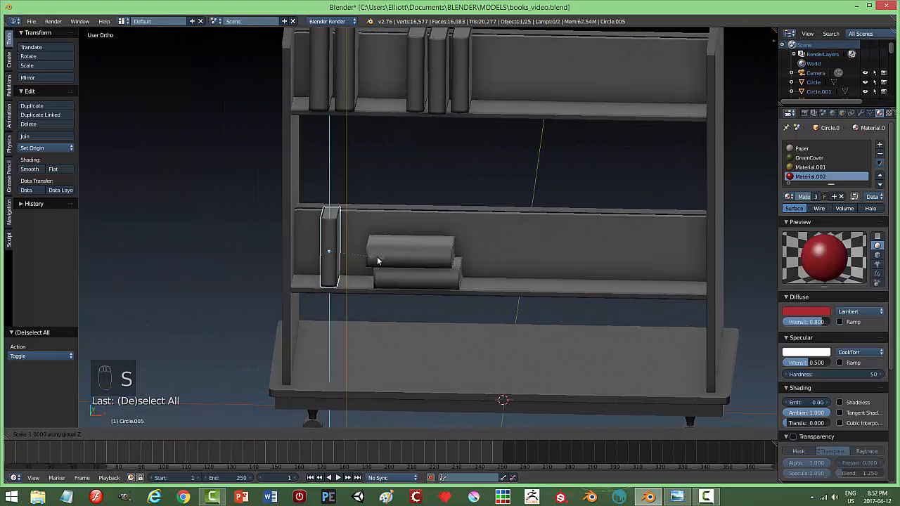
key(Escape)
key(s)
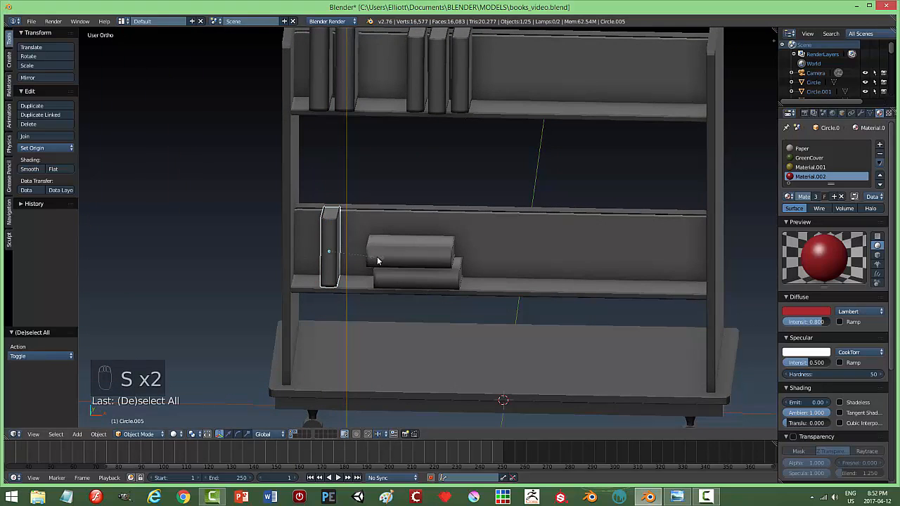
key(x)
click(378, 257)
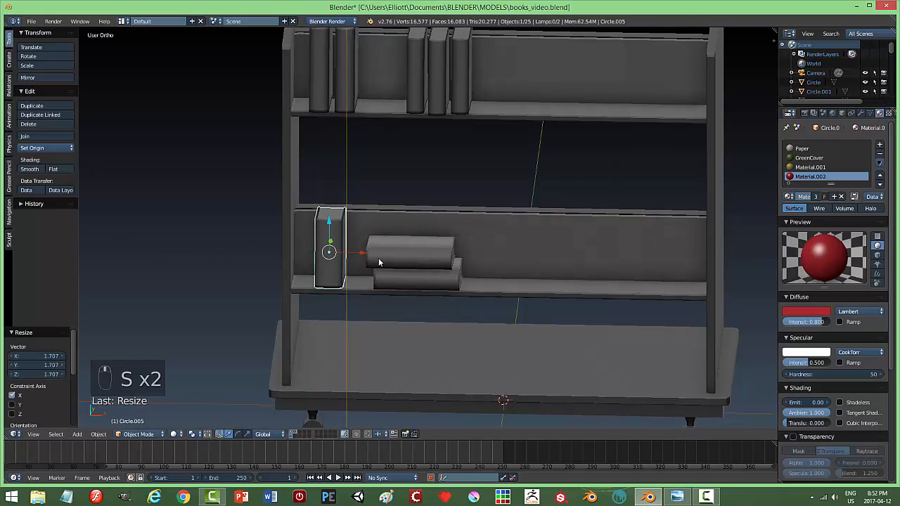
Step: Make the standing red book taller by scaling it about 1.281 along Z
middle_drag(378, 257, 355, 261)
key(s)
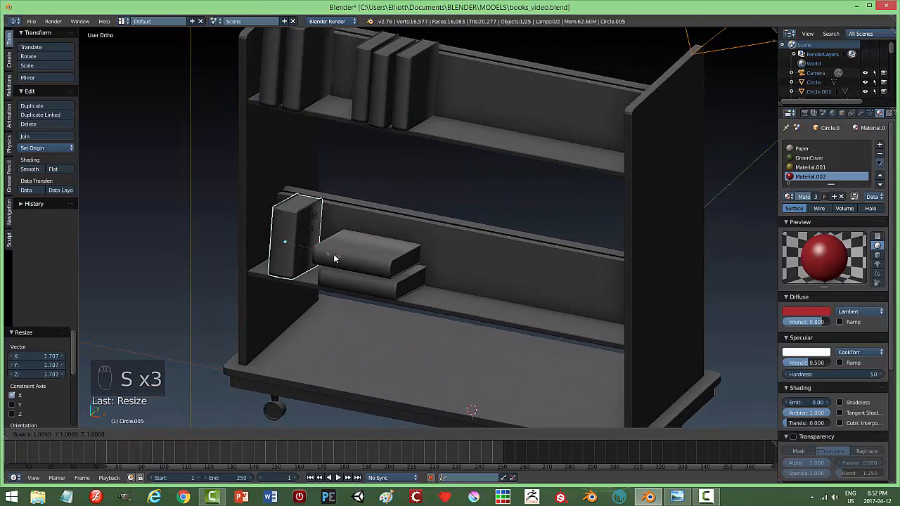
key(z)
click(344, 267)
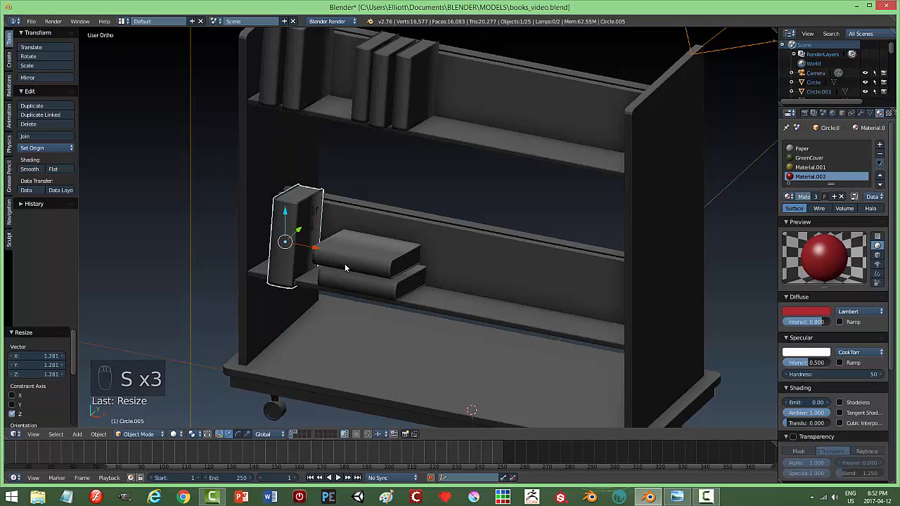
Step: Raise the standing red book about 0.085 along Z so it rests on the middle shelf
key(g)
key(z)
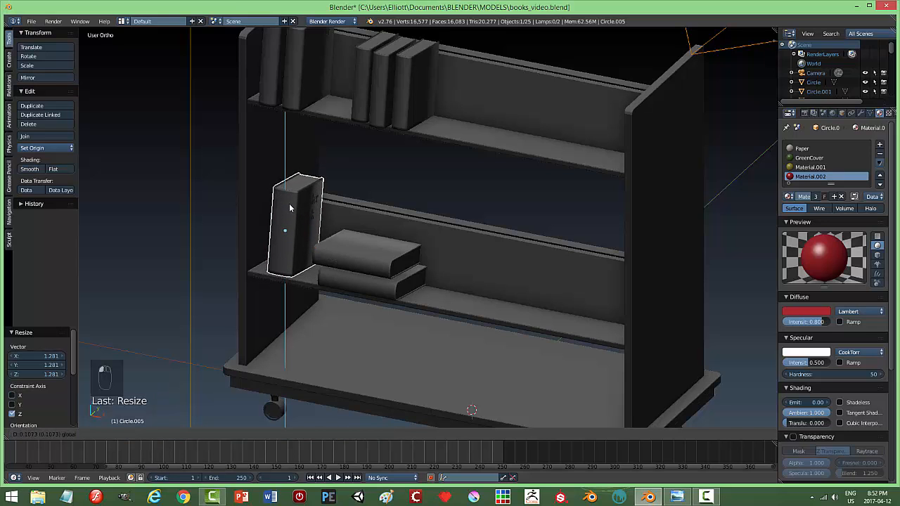
click(295, 210)
Step: Make the two green books on the upper shelf taller by scaling them together about 1.264 along Z
middle_drag(294, 211, 495, 270)
scroll(406, 256, down, 5)
scroll(478, 283, up, 4)
right_click(503, 173)
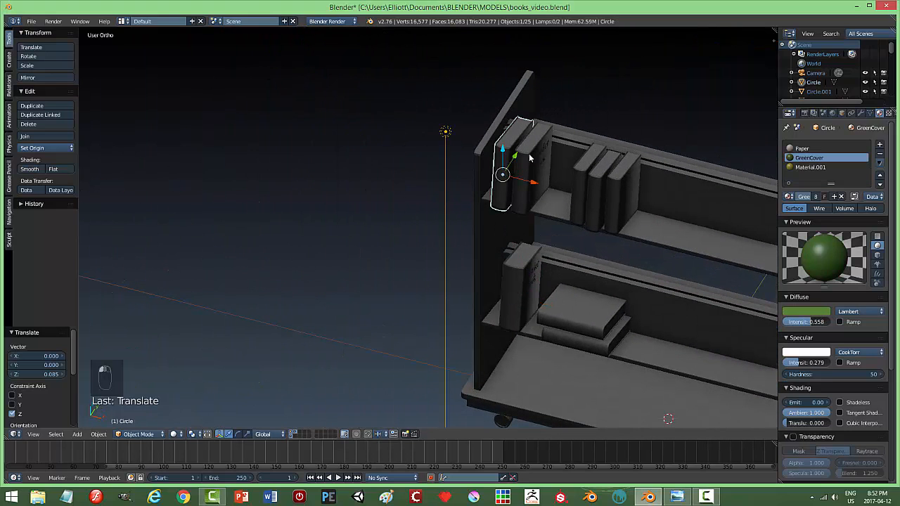
shift+right_click(533, 161)
middle_drag(552, 241, 532, 241)
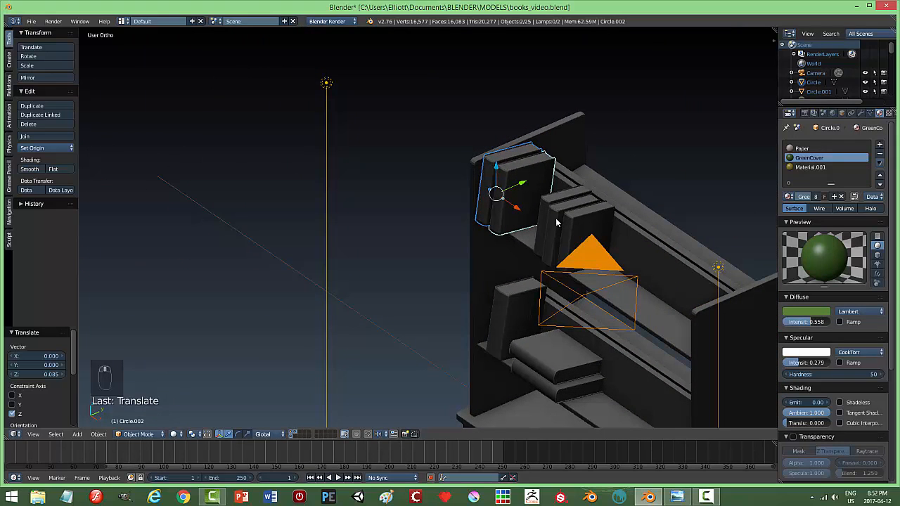
key(s)
key(z)
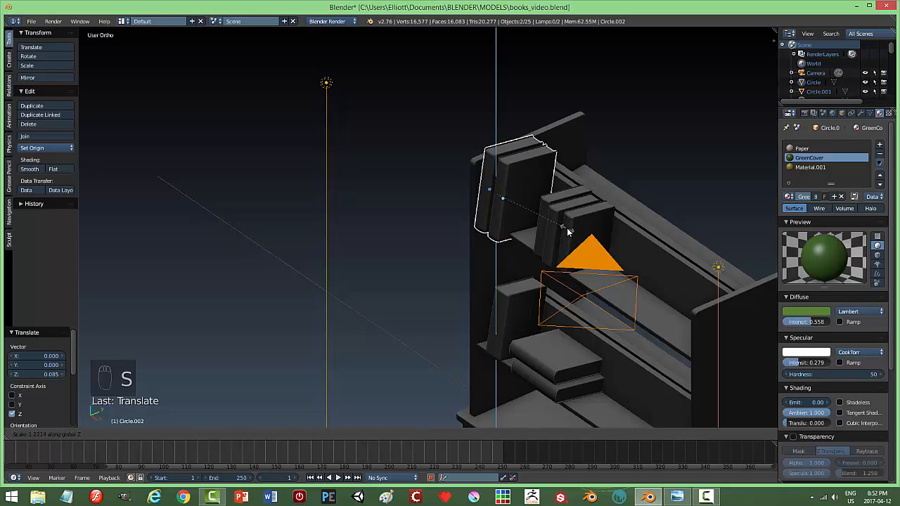
click(571, 230)
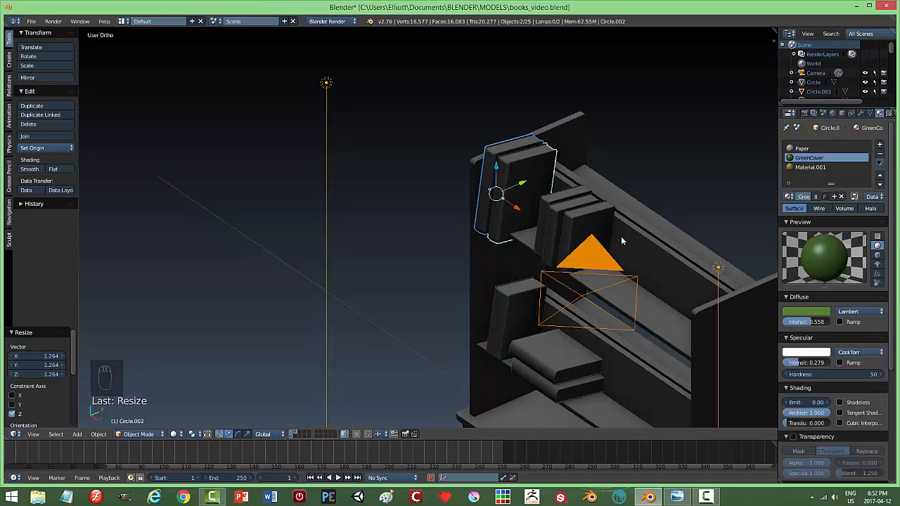
Step: Check the taller green books in the rendered camera view, then raise both about 0.082 along Z onto the upper shelf
key(KP_0)
key(shift+z)
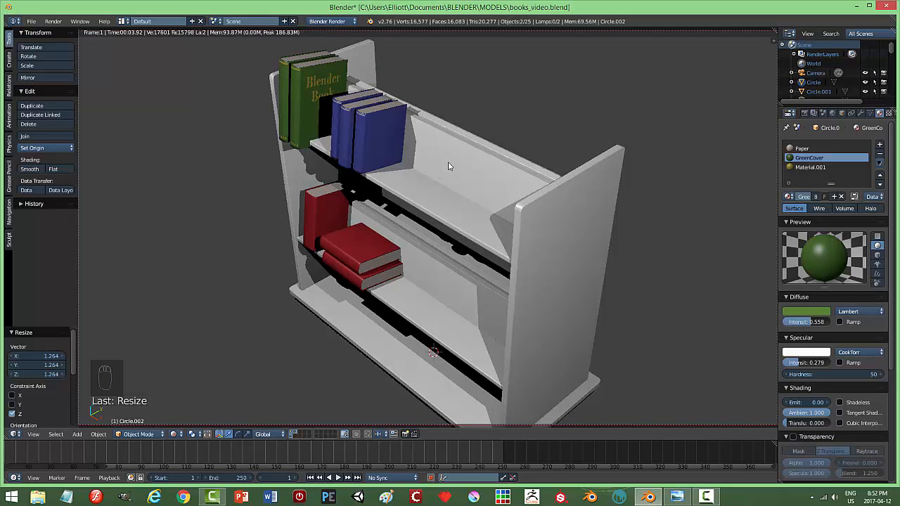
key(grave)
key(Escape)
key(shift+z)
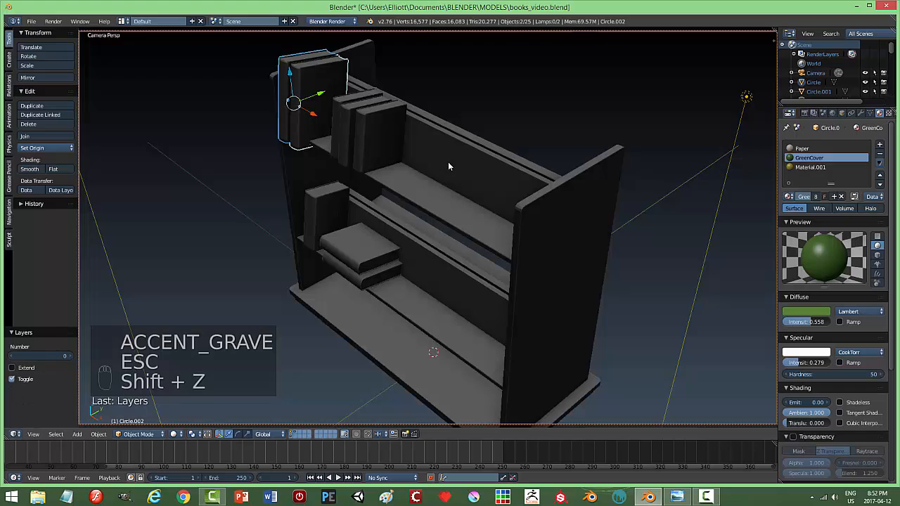
drag(294, 81, 292, 64)
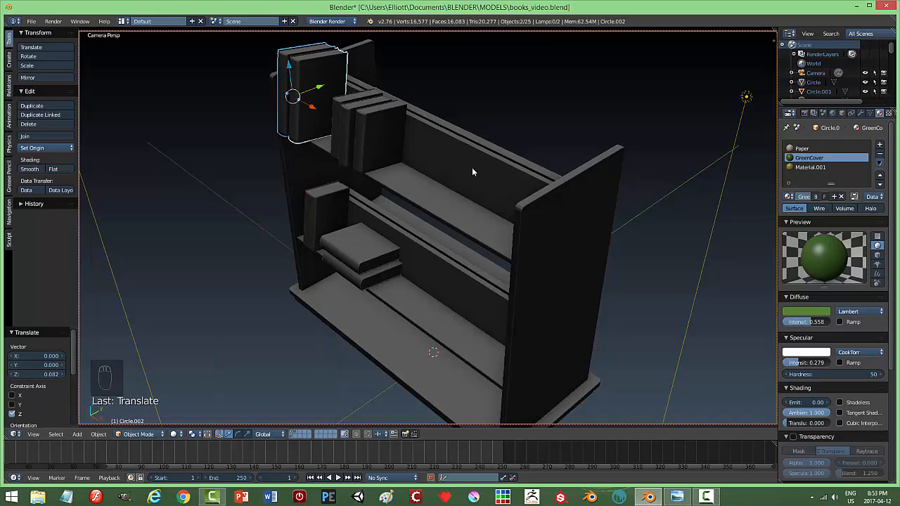
Step: Select only the lamp to the right of the book cart and reposition it, shifting it about 1.459 along Y
key(a)
middle_drag(429, 186, 460, 187)
scroll(540, 168, down, 5)
right_click(540, 169)
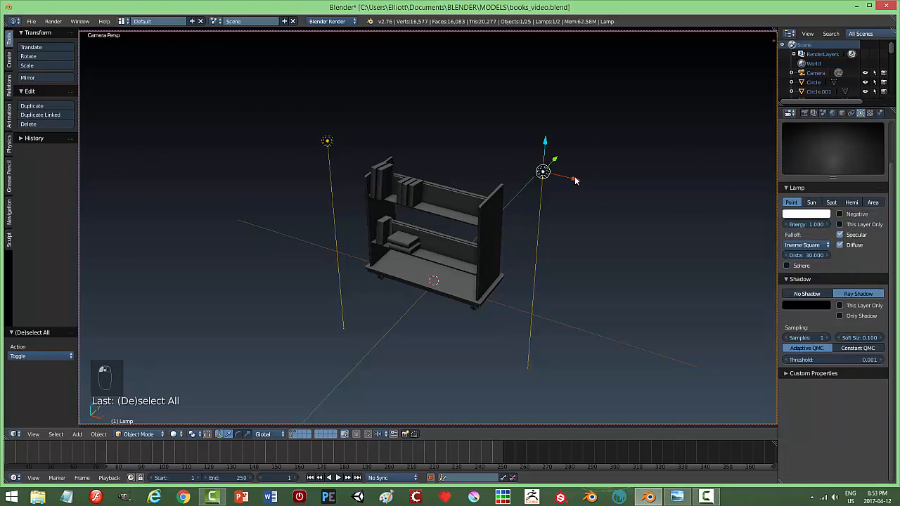
drag(573, 176, 481, 109)
middle_drag(481, 110, 503, 160)
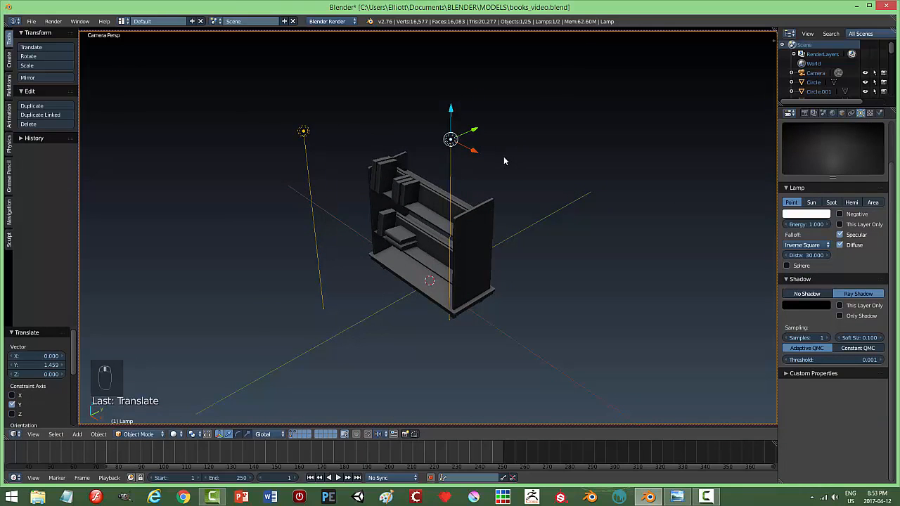
Step: Preview the rendered book cart from the camera to check the lighting from the moved lamp
key(KP_0)
key(KP_0)
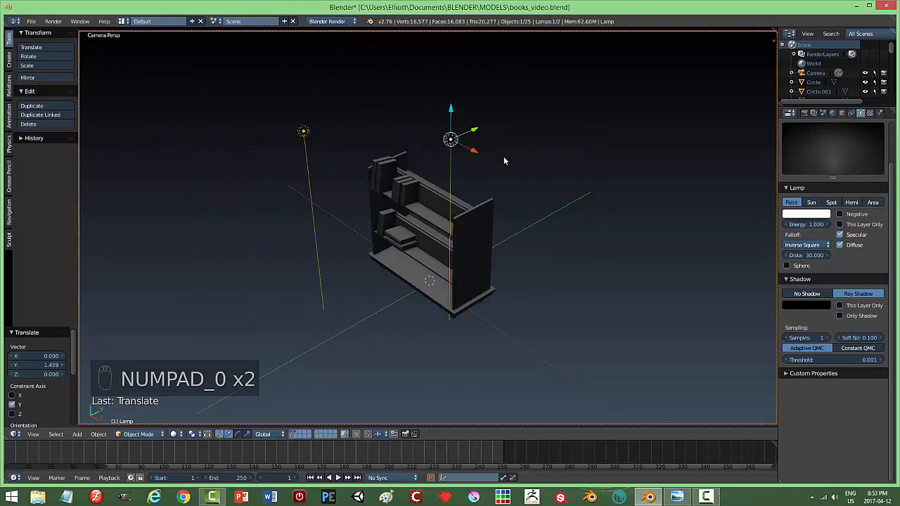
scroll(499, 255, up, 4)
scroll(522, 263, up, 1)
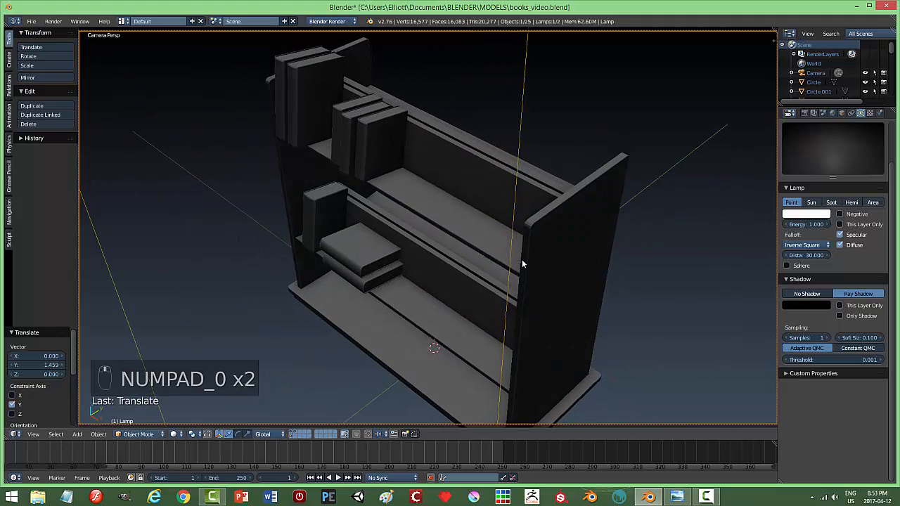
key(shift+z)
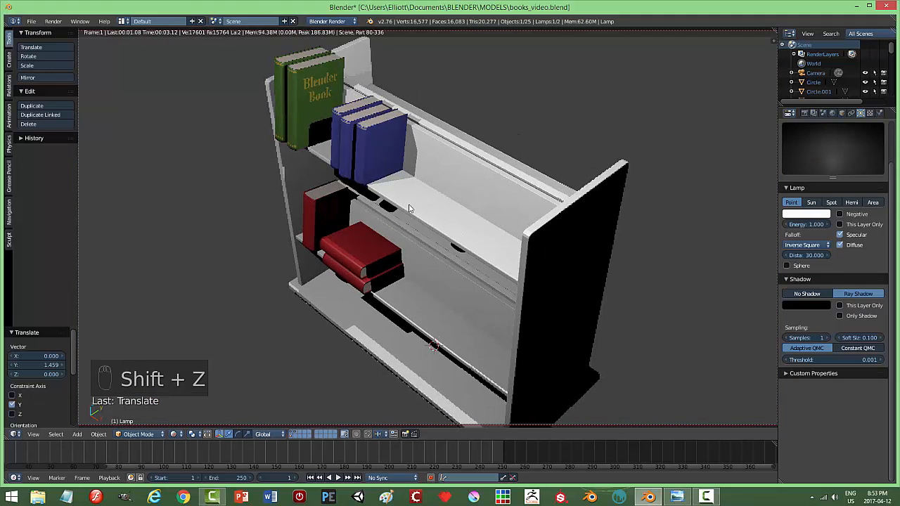
key(Escape)
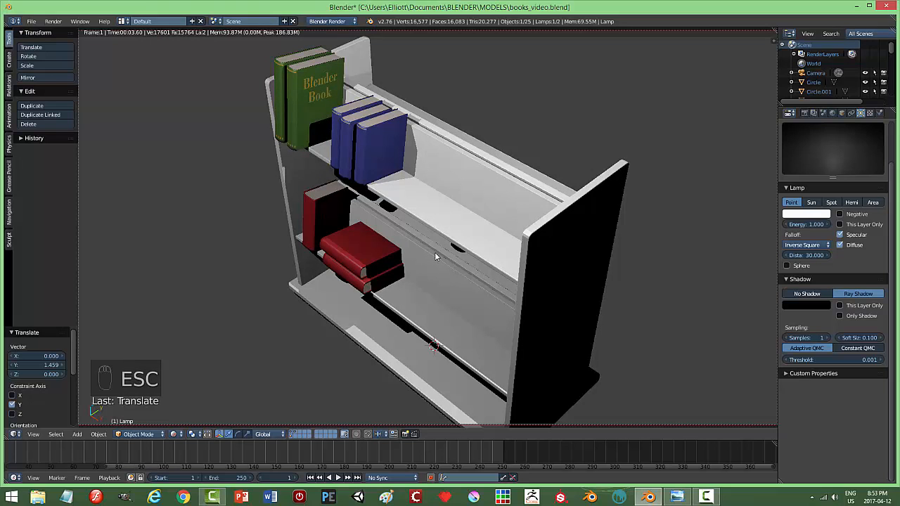
Step: Preview a closer render of the books on the upper and middle shelves, then save the blend file
key(shift+z)
mouse_move(434, 251)
middle_down()
mouse_move(429, 266)
mouse_move(426, 246)
mouse_move(488, 313)
mouse_move(480, 261)
mouse_move(480, 303)
mouse_move(470, 261)
mouse_move(474, 272)
mouse_move(512, 270)
middle_up()
key(shift+z)
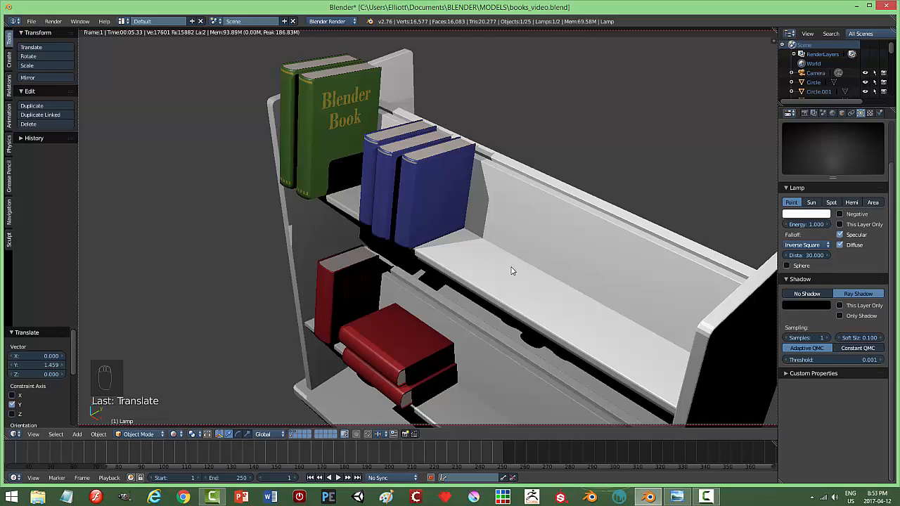
key(Escape)
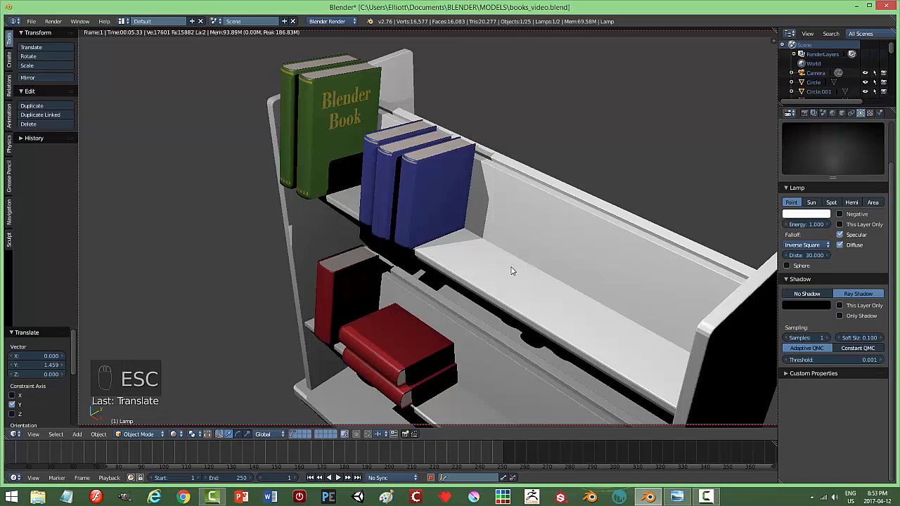
key(shift+z)
key(ctrl+s)
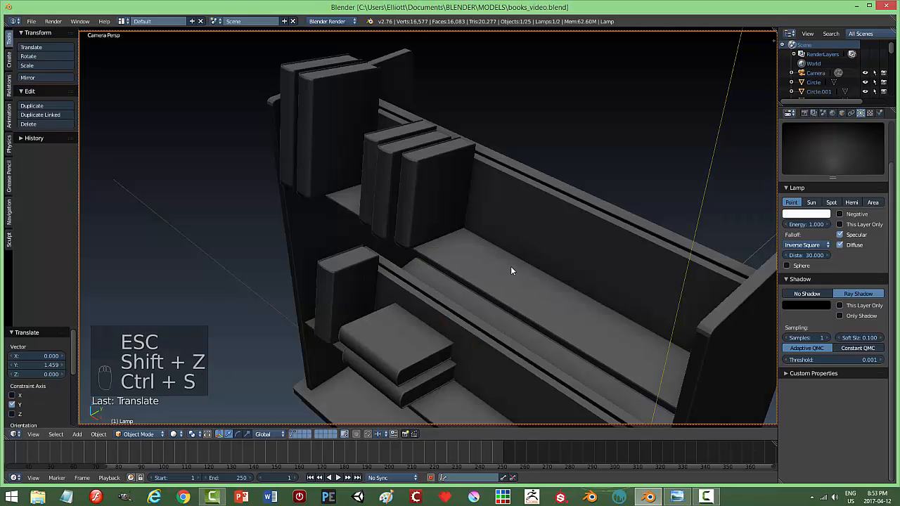
Step: Shift the right lamp about 1.498 along Y and reposition the left lamp, moving it about 0.563 along Y
key(KP_0)
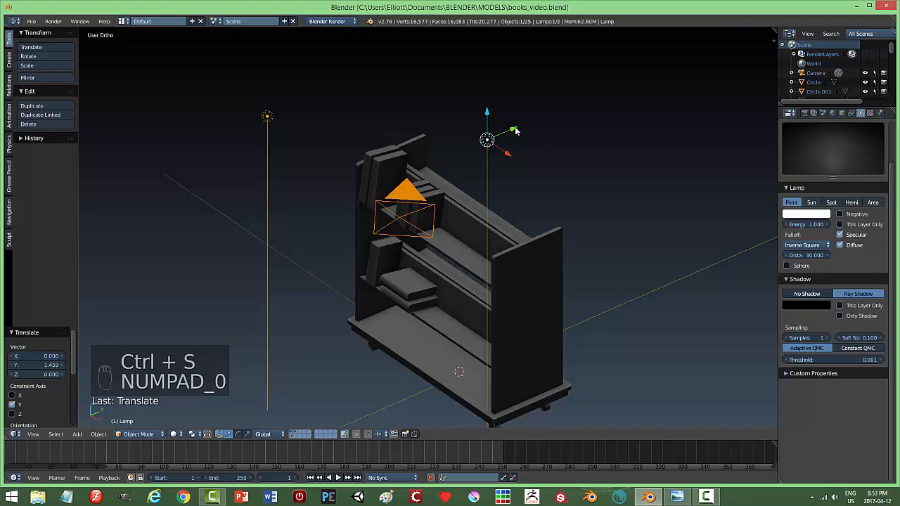
drag(514, 129, 583, 103)
right_click(276, 111)
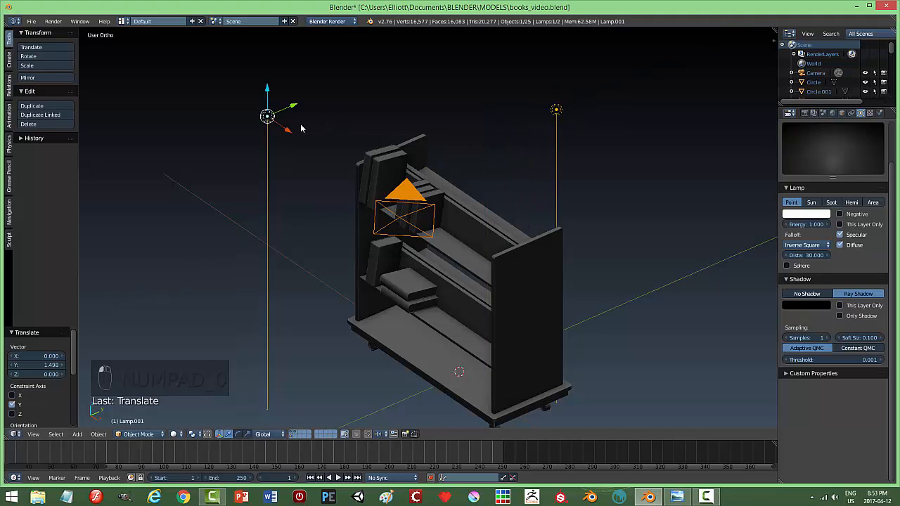
drag(281, 134, 262, 57)
Step: Preview the render from the camera to examine the shadows cast with both repositioned lamps, then return to the user view
key(KP_0)
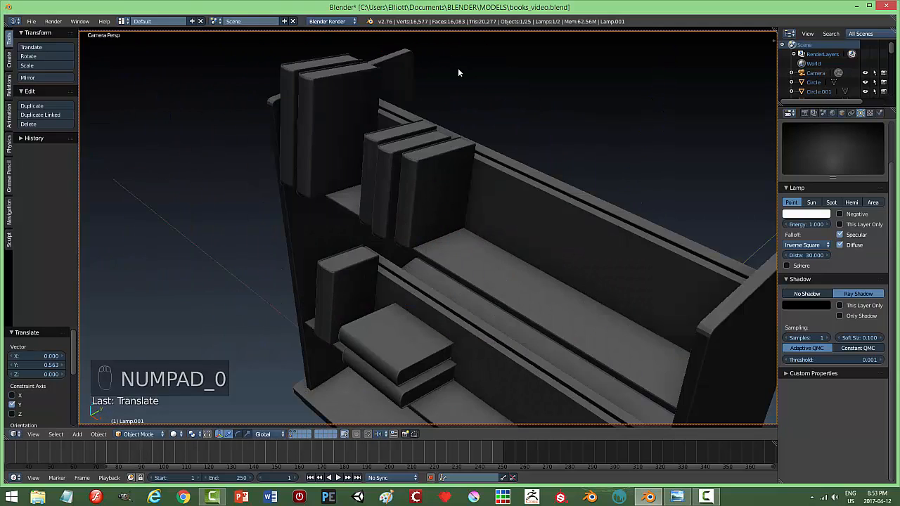
key(shift+z)
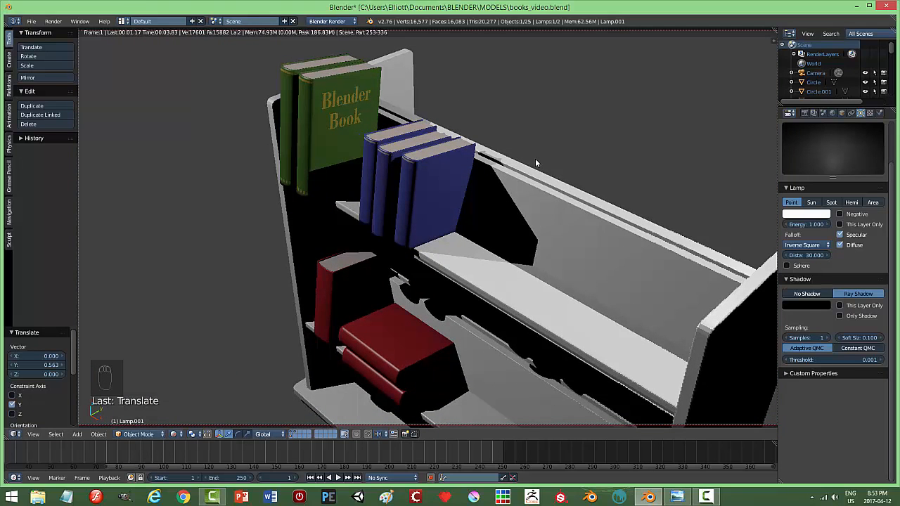
key(shift+z)
key(KP_0)
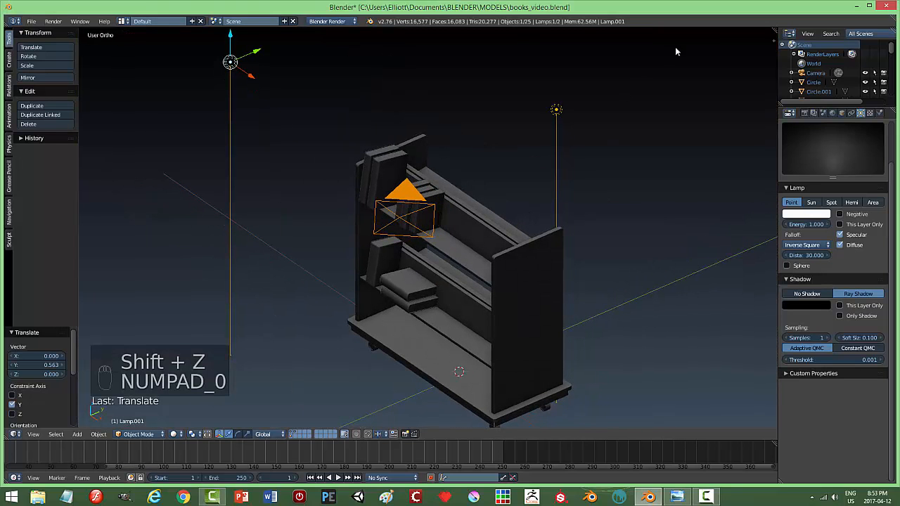
Step: Split the 3D view into two side-by-side views and show the live rendered camera view in the left one
drag(776, 31, 280, 49)
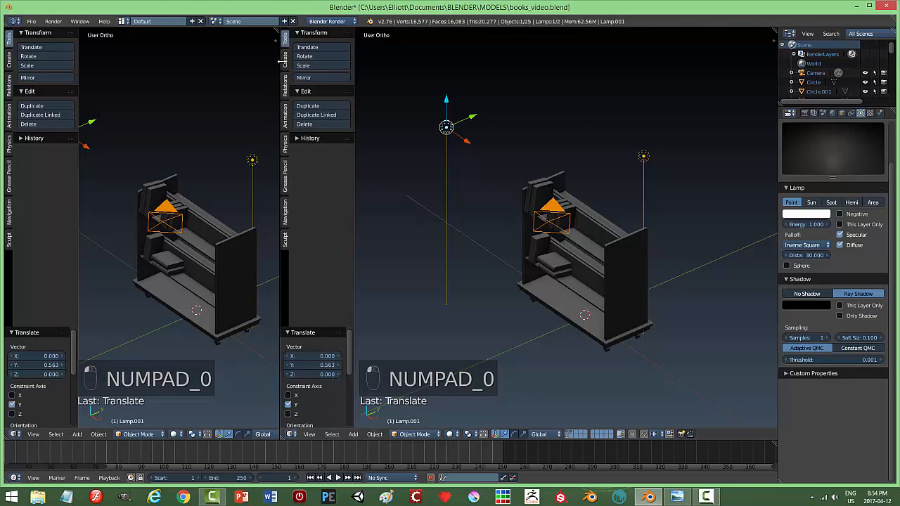
key(t)
scroll(552, 241, up, 1)
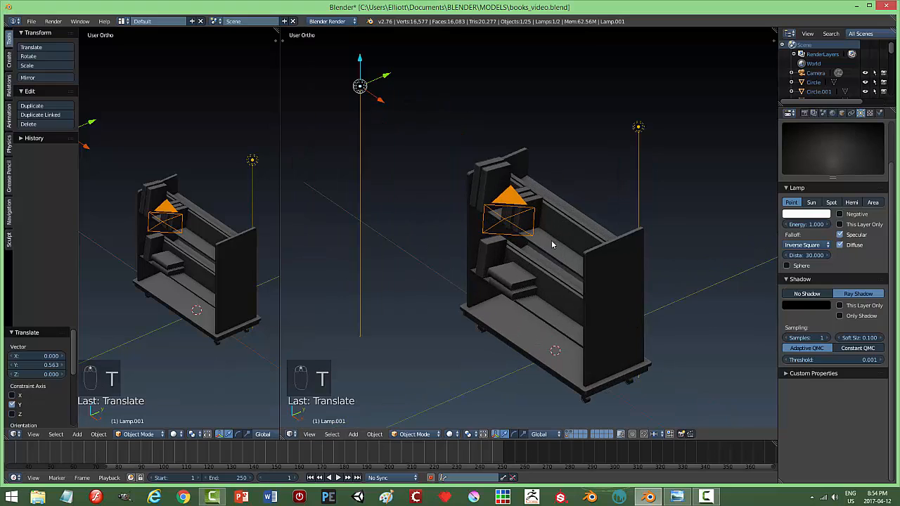
scroll(210, 346, up, 3)
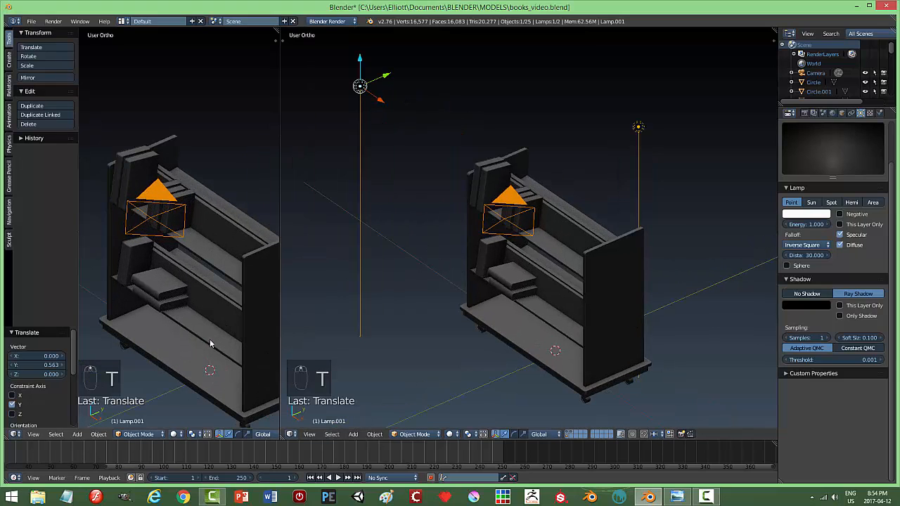
scroll(204, 327, up, 2)
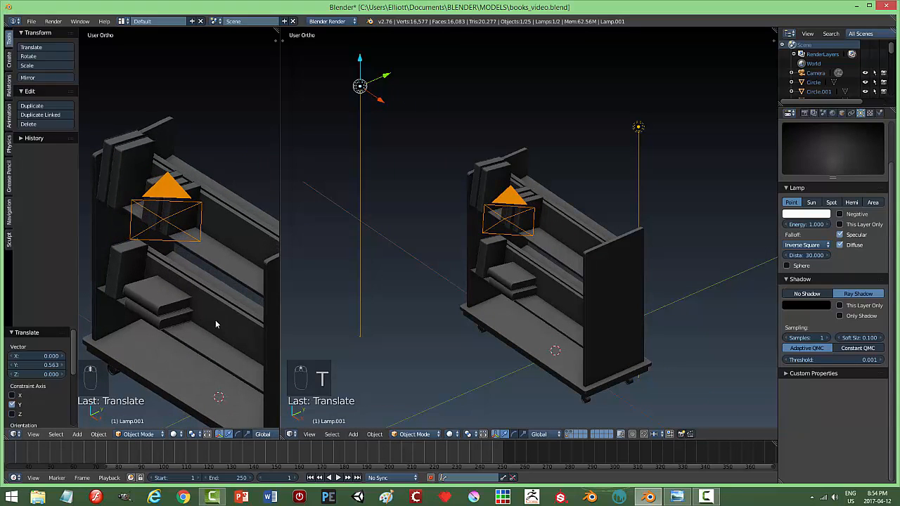
key(KP_0)
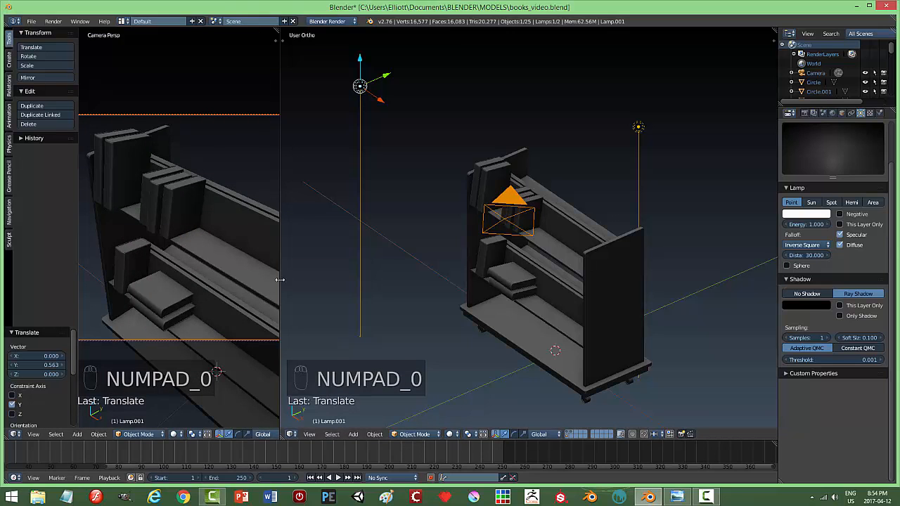
drag(280, 285, 353, 294)
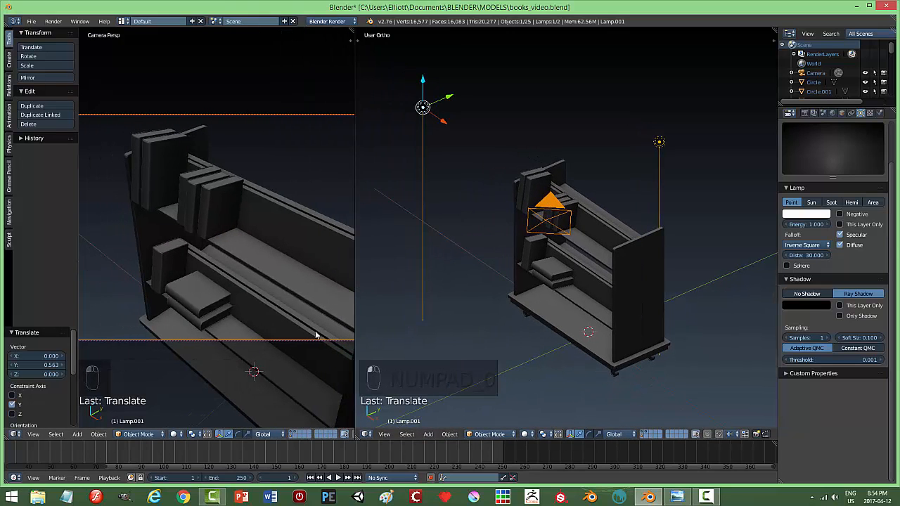
key(shift+z)
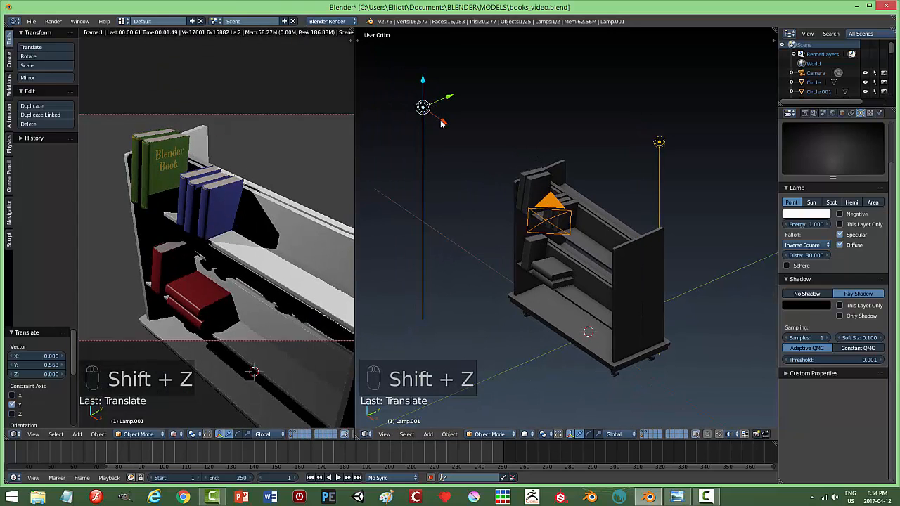
Step: Move the left lamp about 0.559 along X, and shift the right lamp about 1.236 along X, -2.997 along Y and another 1.902 along X
drag(442, 123, 499, 171)
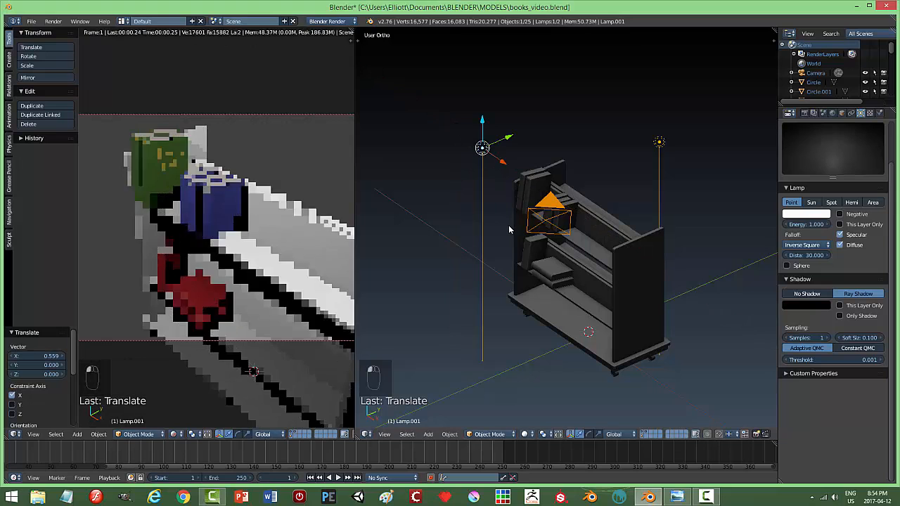
right_click(660, 143)
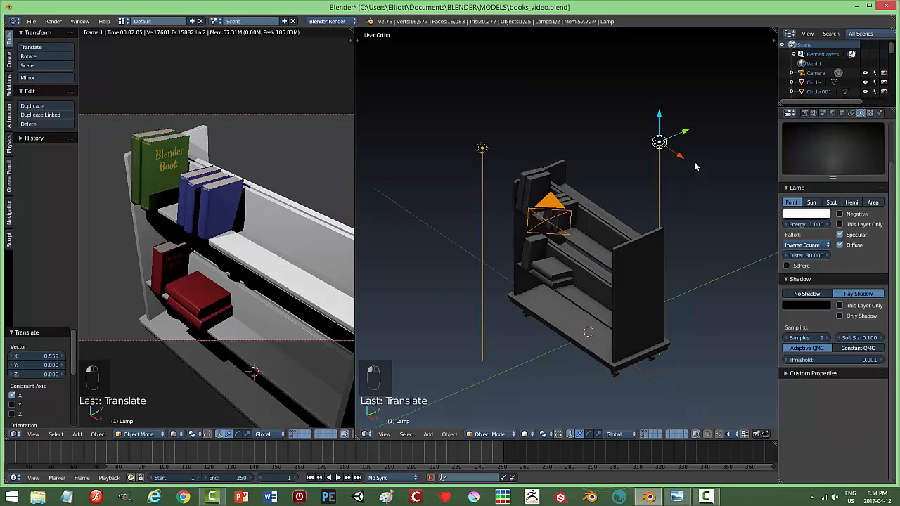
drag(683, 157, 701, 196)
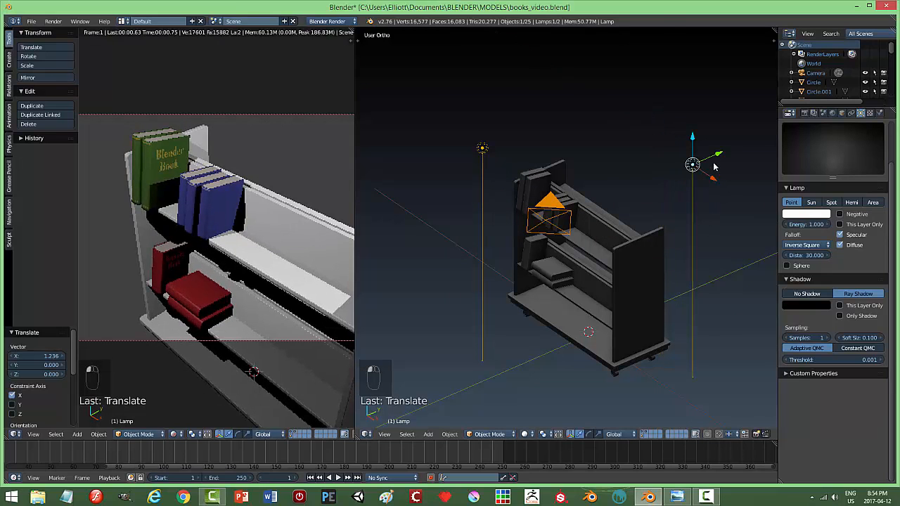
drag(719, 158, 690, 203)
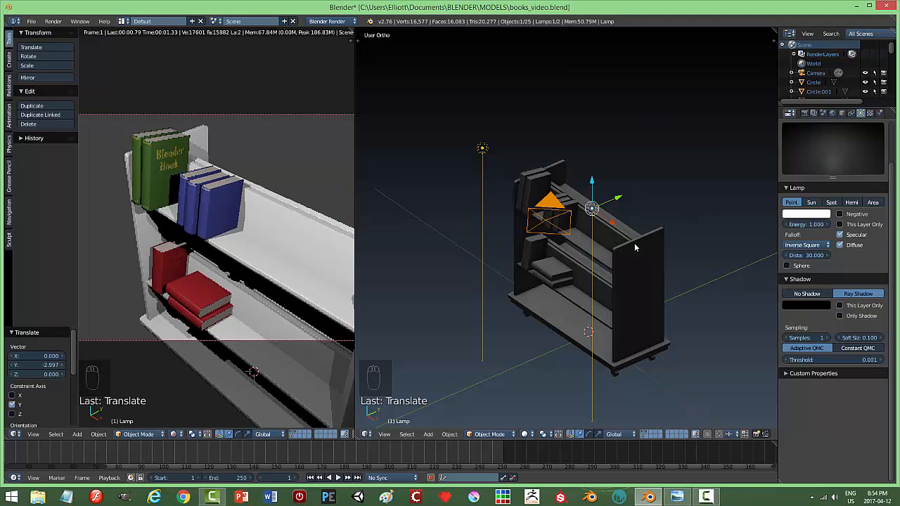
drag(613, 225, 722, 257)
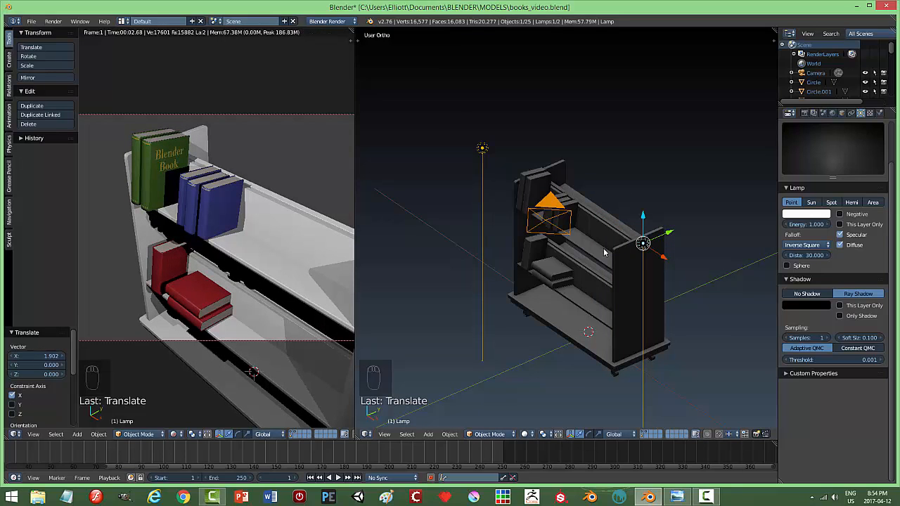
Step: Select the left lamp again and move it about -0.751 along Y
right_click(485, 150)
drag(512, 141, 462, 198)
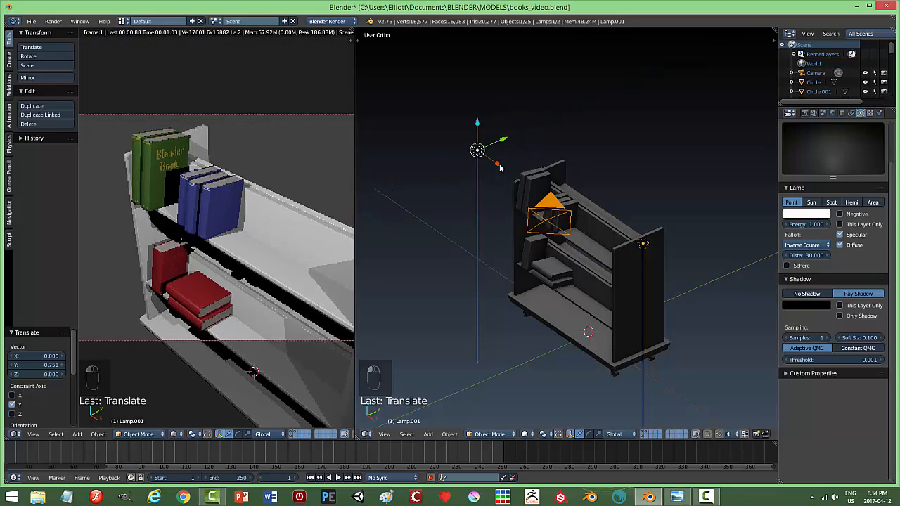
Step: Move the left lamp about 1.387 along X, and save the file with the enlarged camera view back in solid shading
drag(495, 163, 534, 188)
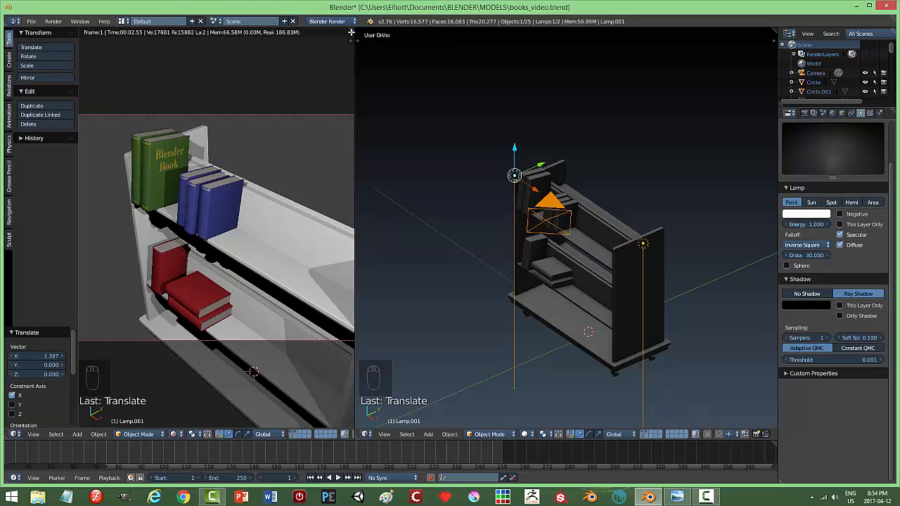
key(ctrl+Up)
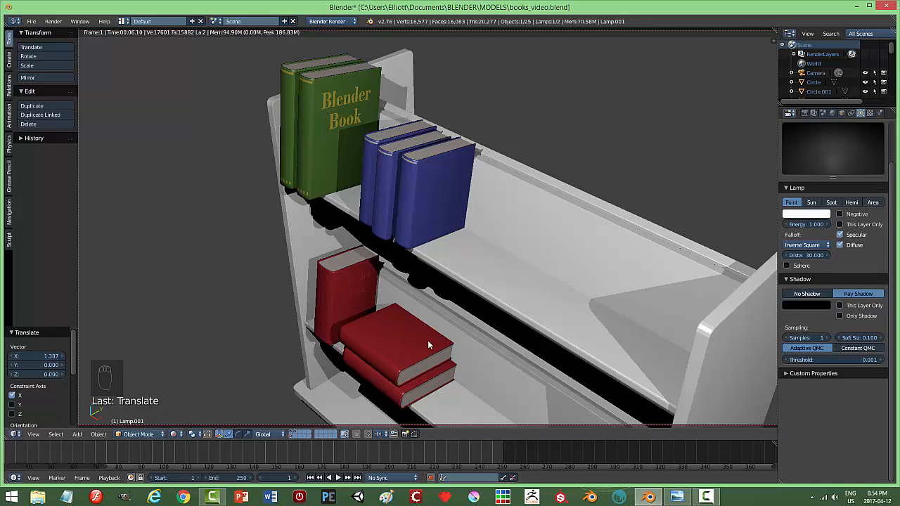
key(shift+z)
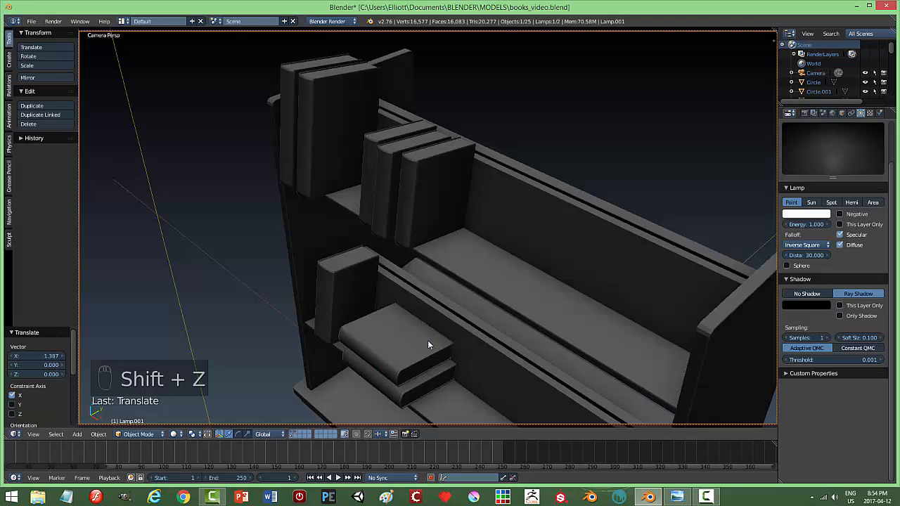
key(ctrl+s)
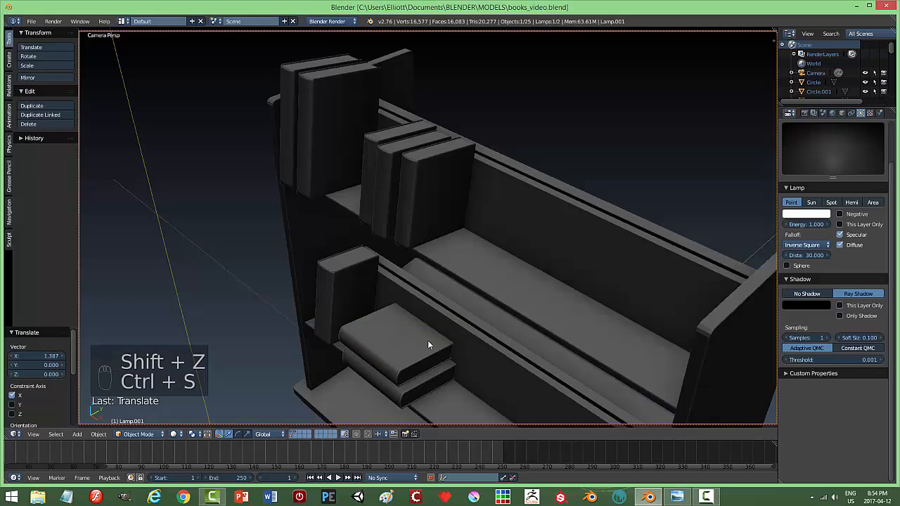
Step: Leave the camera view, open the upright book on the lower shelf in Edit Mode and switch to face selection around its cover lettering
key(KP_0)
scroll(367, 337, up, 4)
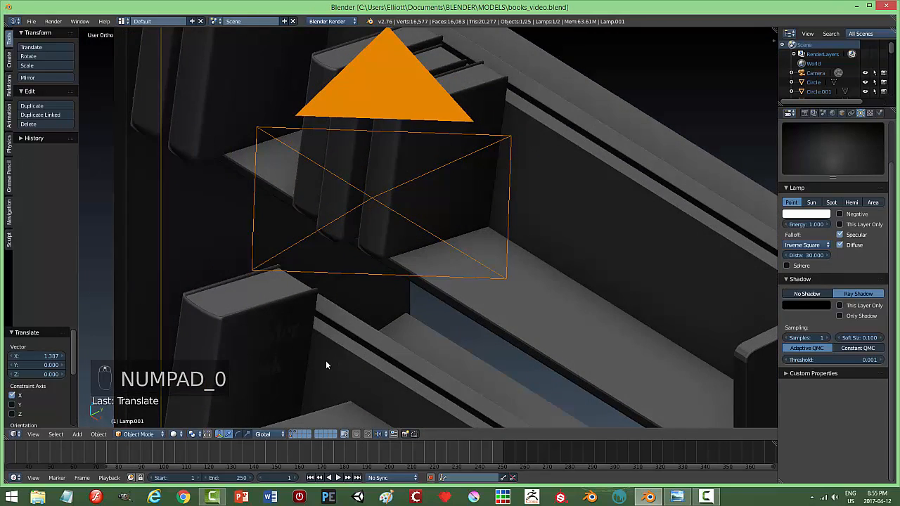
middle_drag(326, 365, 257, 342)
right_click(257, 343)
key(Tab)
click(384, 358)
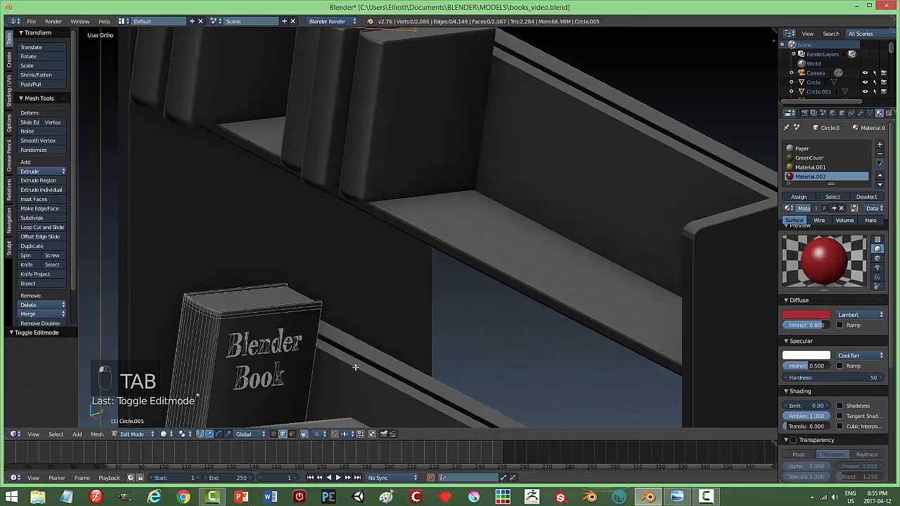
shift+middle_drag(303, 376, 391, 292)
scroll(374, 348, up, 4)
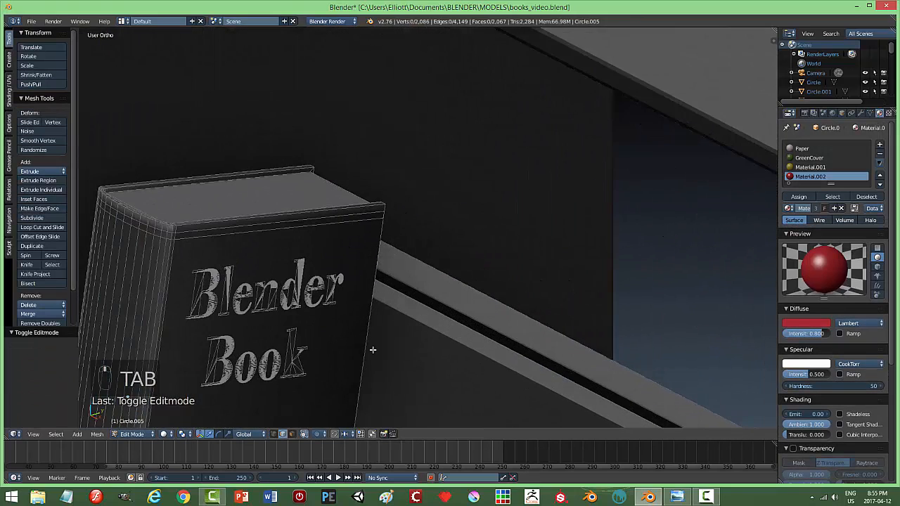
shift+middle_drag(319, 389, 446, 302)
scroll(401, 319, up, 1)
middle_drag(444, 335, 429, 319)
scroll(429, 319, up, 1)
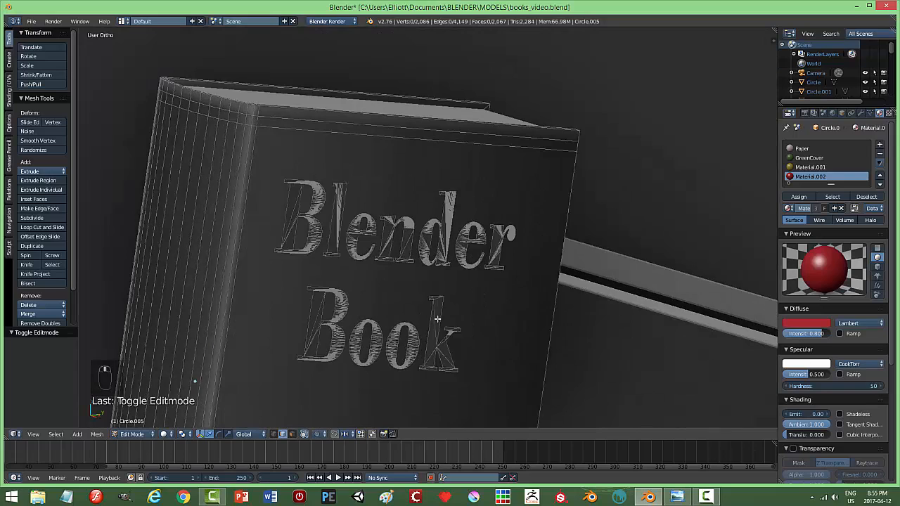
key(ctrl+Tab)
click(311, 255)
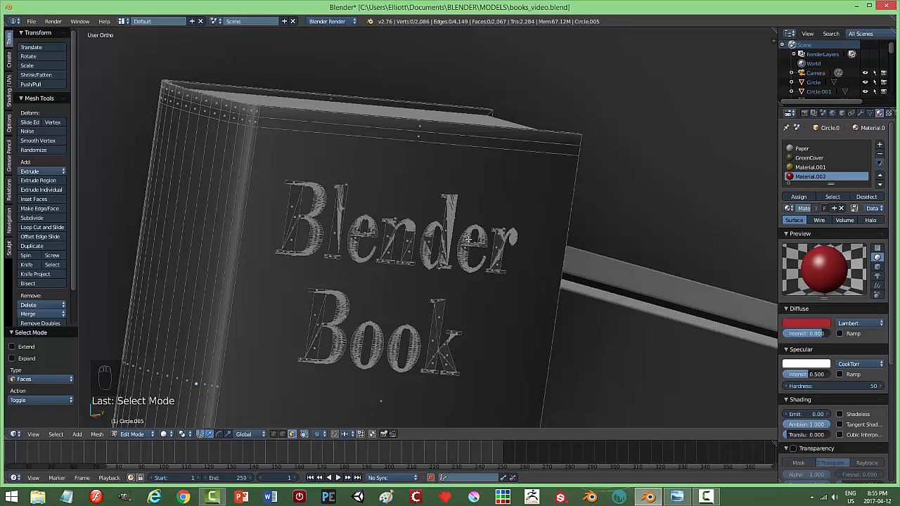
middle_drag(468, 240, 476, 241)
scroll(503, 247, down, 1)
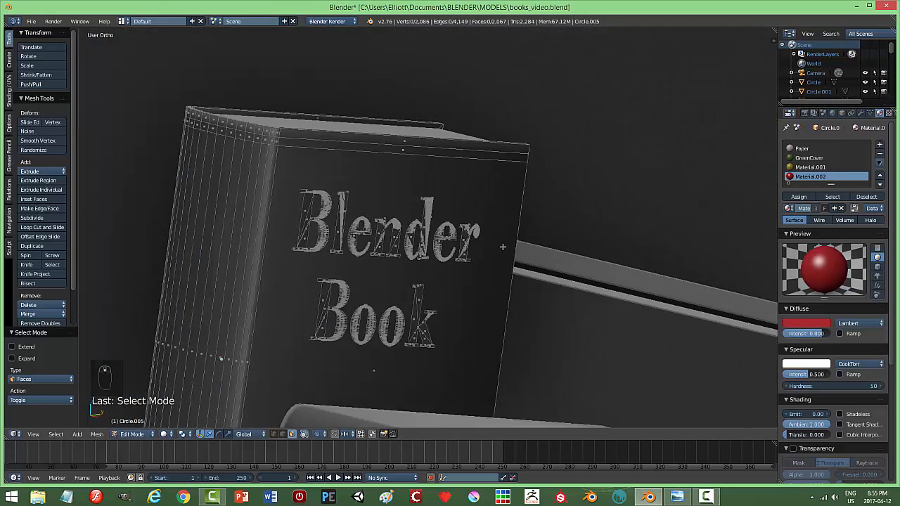
Step: Return to Object Mode, move the upright lower-shelf book to layer 10 and show only that layer
key(Tab)
click(424, 243)
click(395, 191)
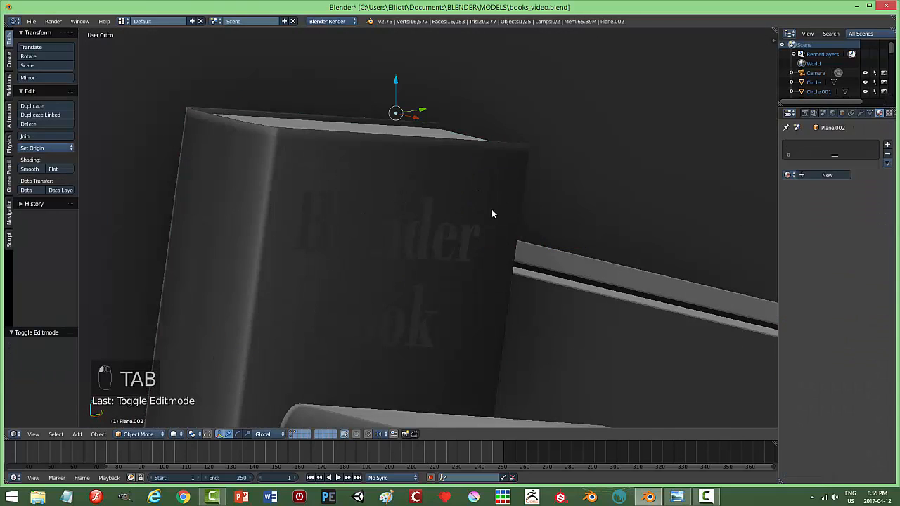
right_click(352, 201)
key(m)
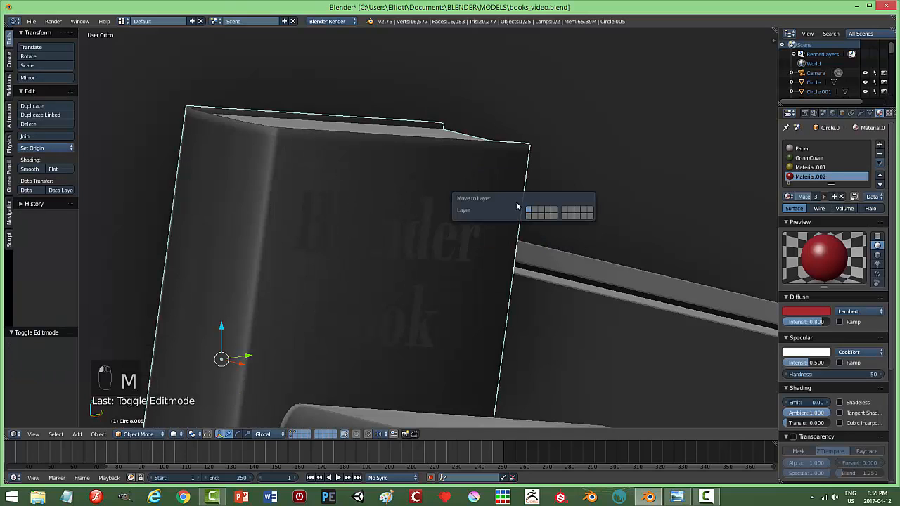
click(592, 214)
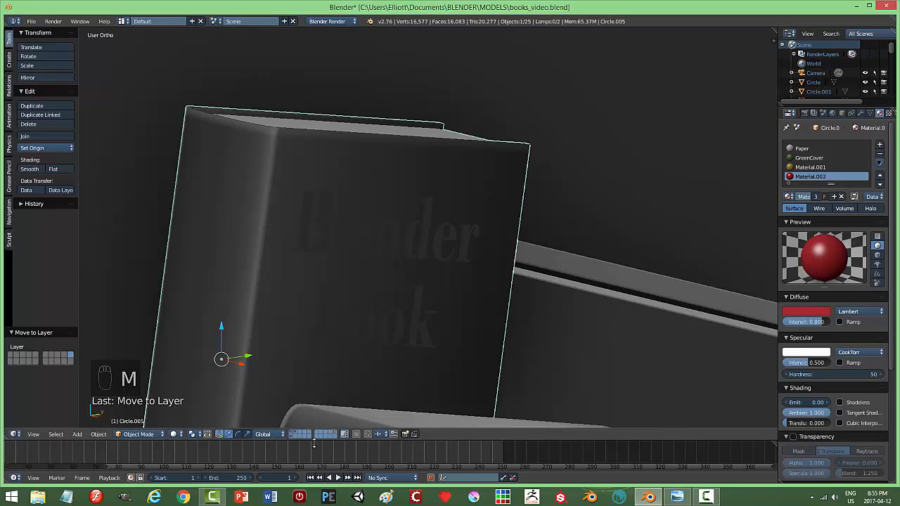
click(336, 434)
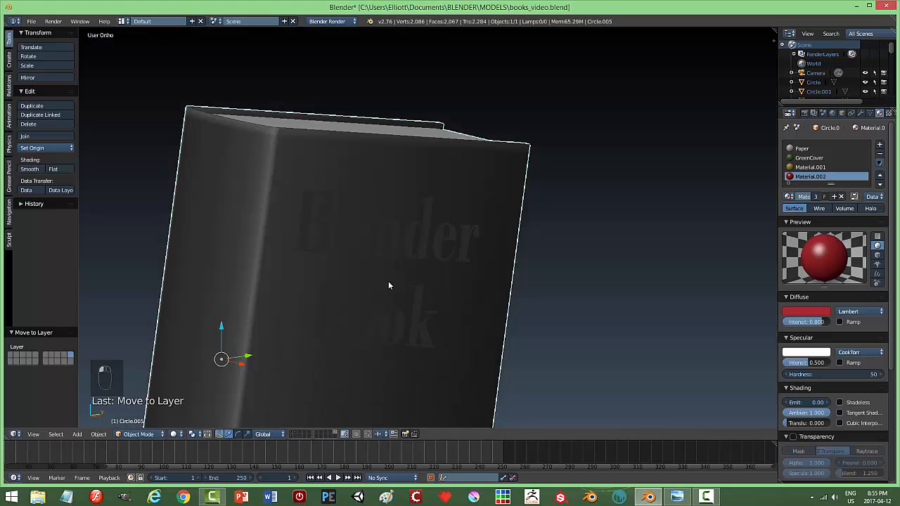
Step: Delete the large front cover face surrounding the book's lettering in Edit Mode
middle_drag(481, 315, 464, 312)
key(Tab)
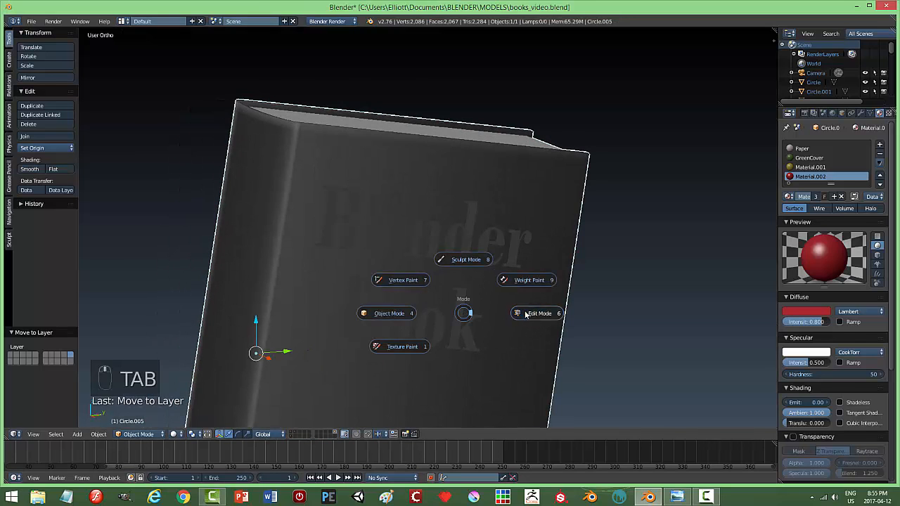
click(539, 313)
middle_drag(540, 313, 567, 303)
right_click(618, 322)
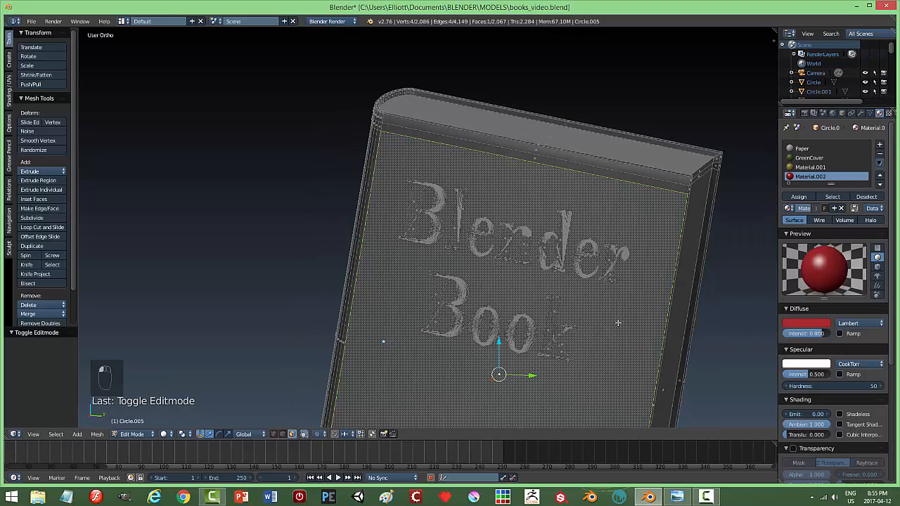
key(x)
click(601, 337)
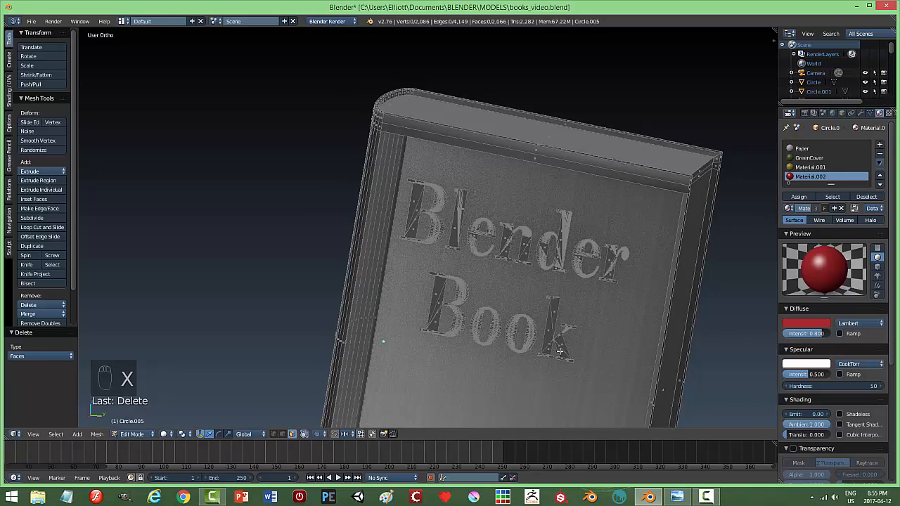
middle_drag(563, 350, 638, 357)
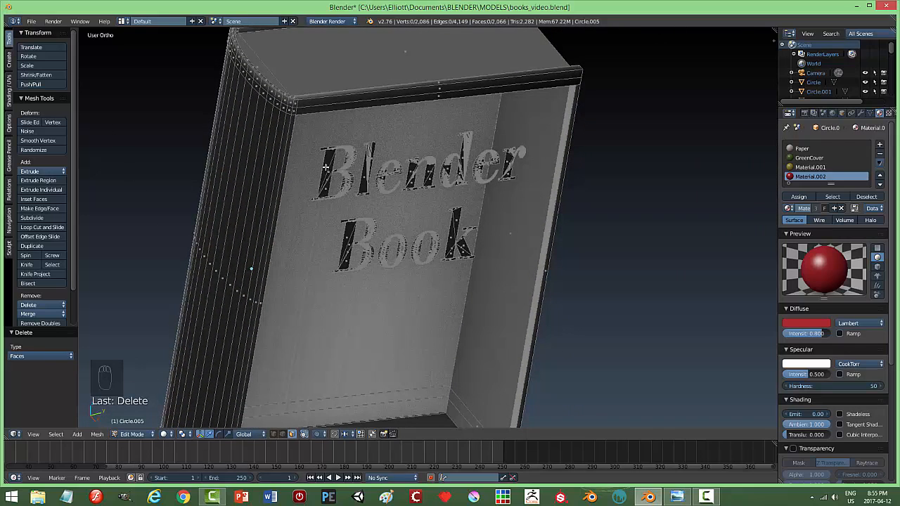
Step: Box-select the "Blender Book" lettering from the right view, exclude the cover's top edge strips, and delete the selected letter faces
key(a)
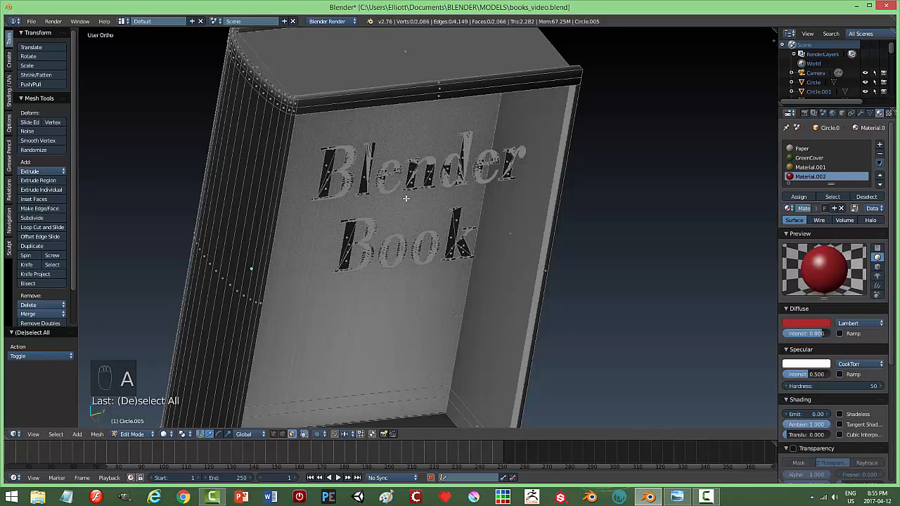
key(KP_1)
key(KP_3)
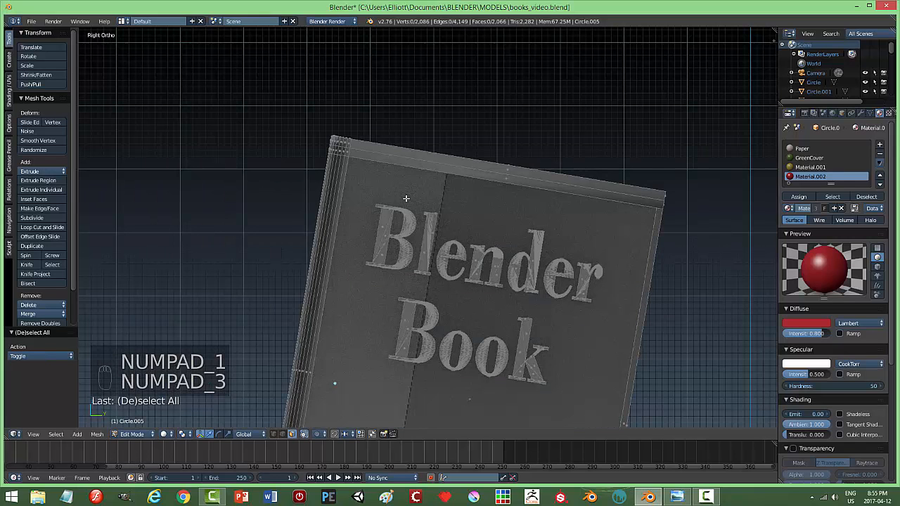
shift+middle_drag(458, 289, 370, 229)
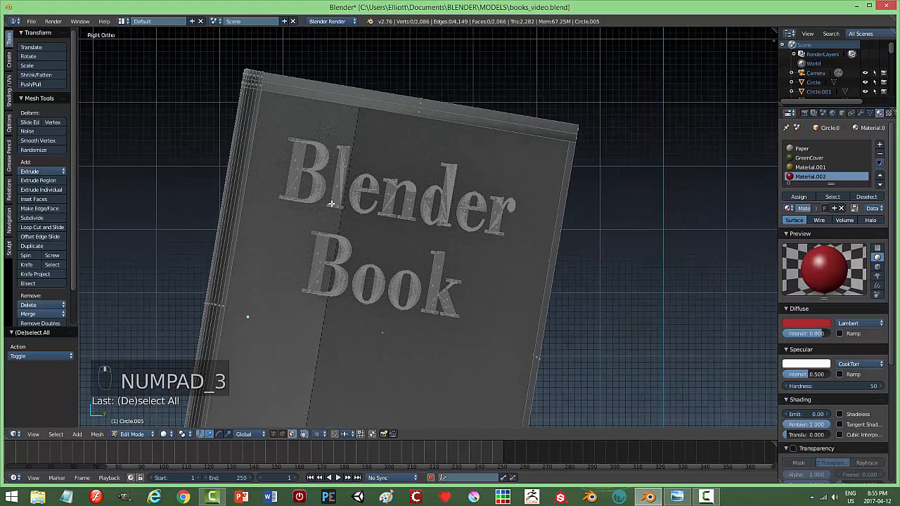
key(b)
drag(302, 168, 524, 339)
shift+click(527, 271)
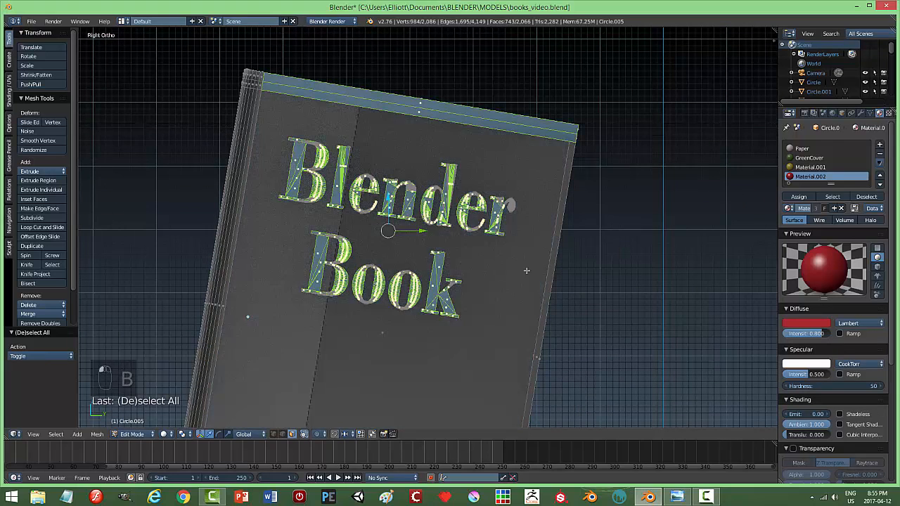
shift+click(372, 108)
shift+click(374, 95)
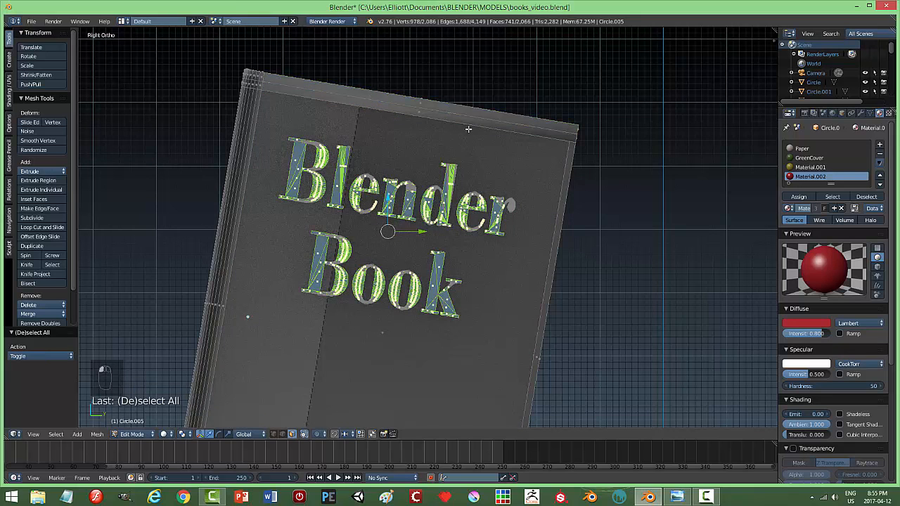
middle_drag(516, 185, 479, 203)
key(x)
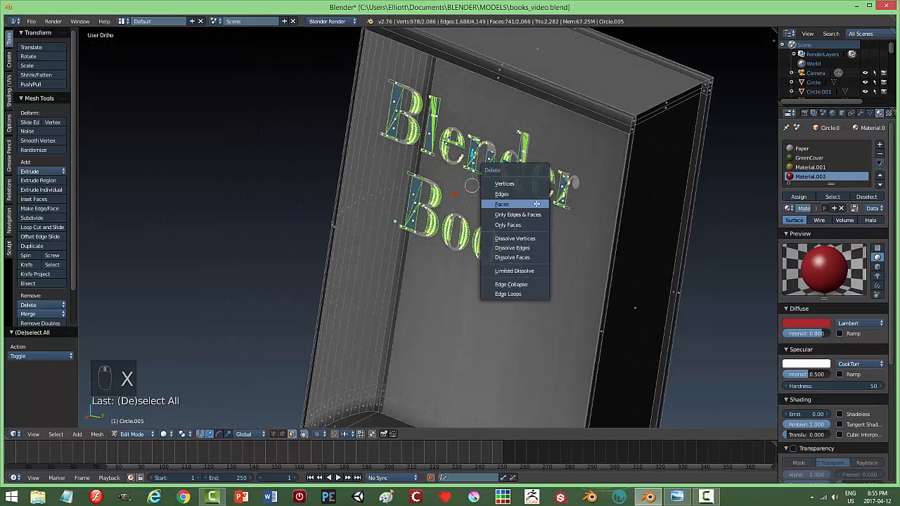
click(535, 204)
Step: Box-select the leftover lettering fragments, exclude the back cover and top edge faces, and delete the selected vertices
middle_drag(479, 228, 521, 233)
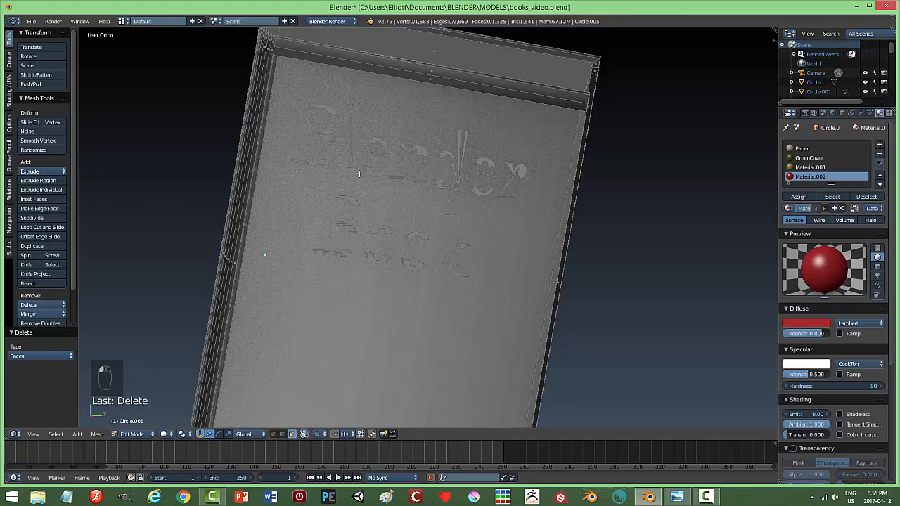
key(b)
drag(287, 82, 539, 317)
shift+click(533, 87)
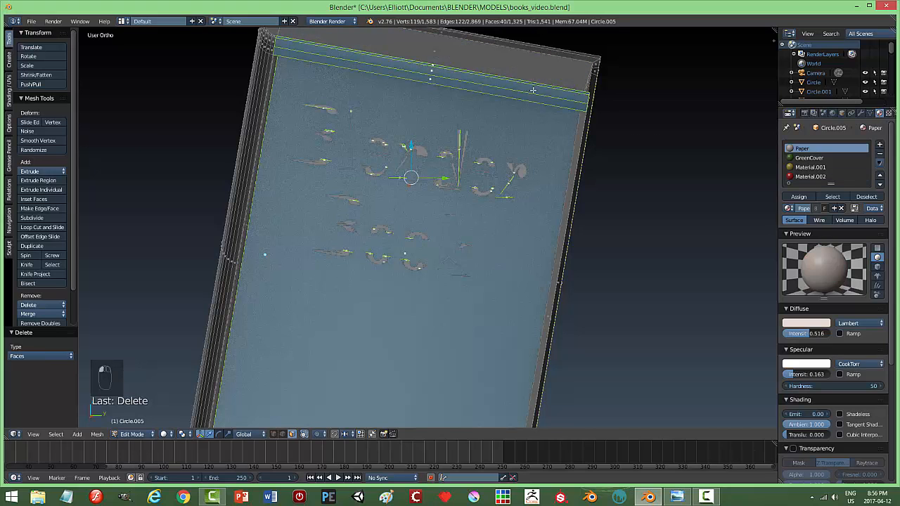
shift+click(534, 84)
shift+click(532, 90)
shift+click(536, 101)
shift+click(553, 129)
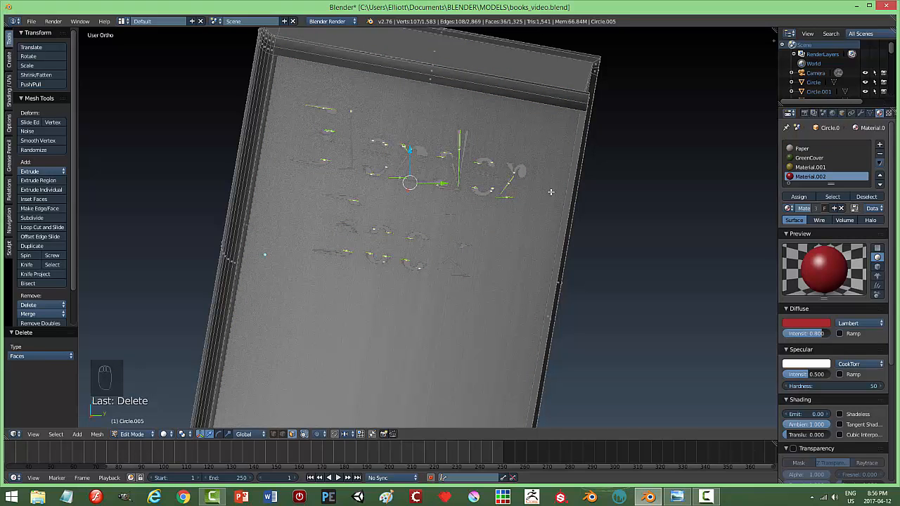
key(x)
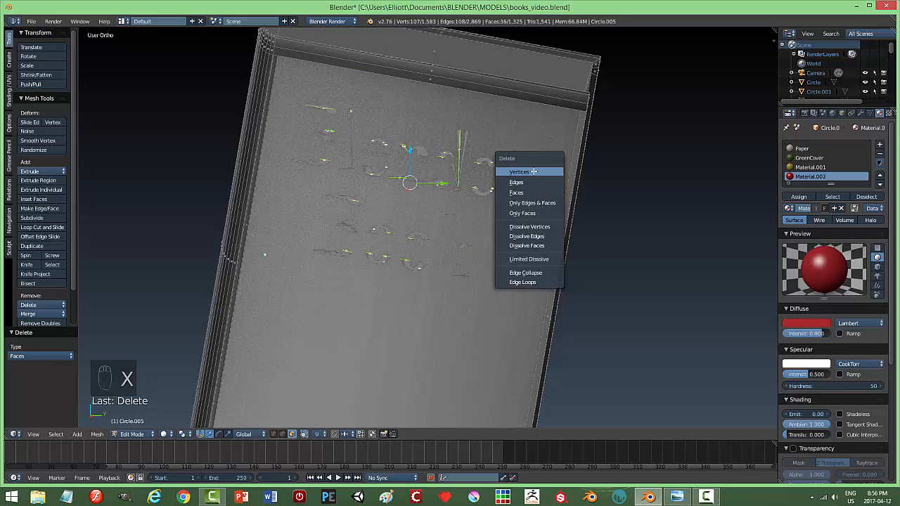
click(530, 172)
Step: Show the book from the right orthographic view in wireframe shading
middle_drag(394, 256, 391, 268)
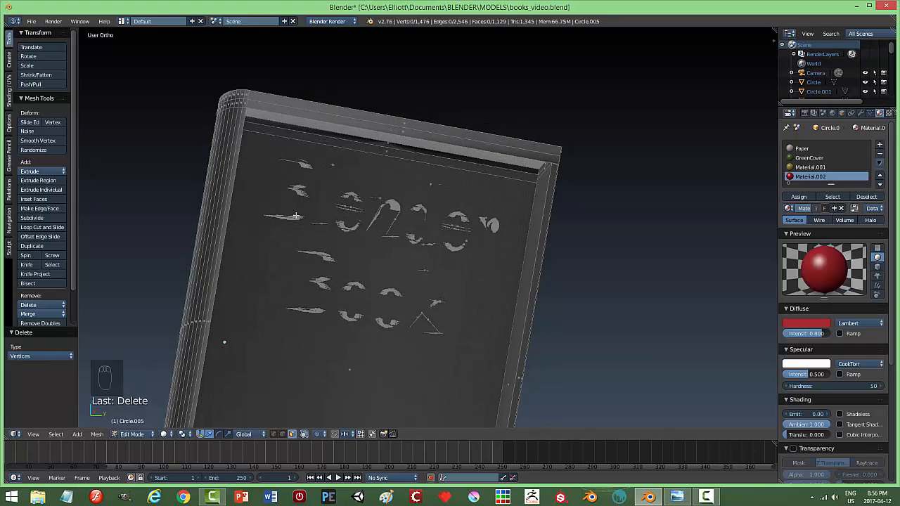
key(KP_3)
key(ctrl+KP_3)
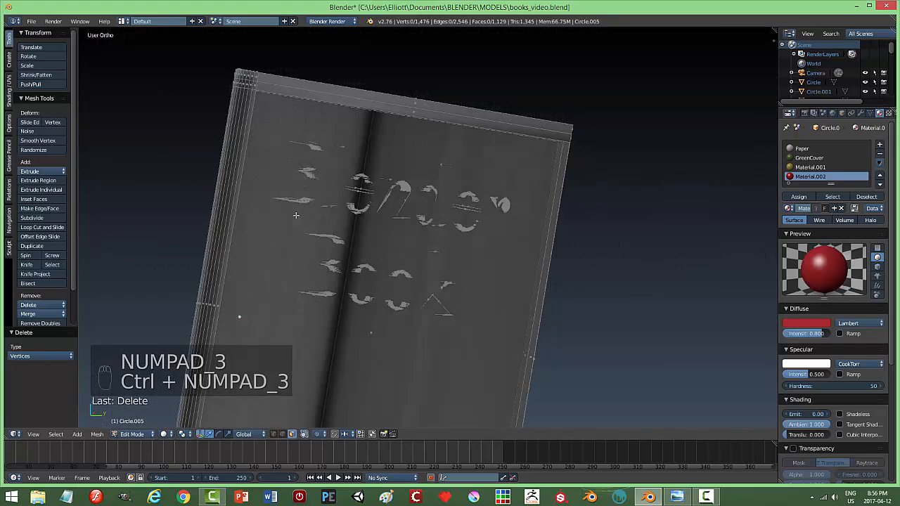
key(KP_3)
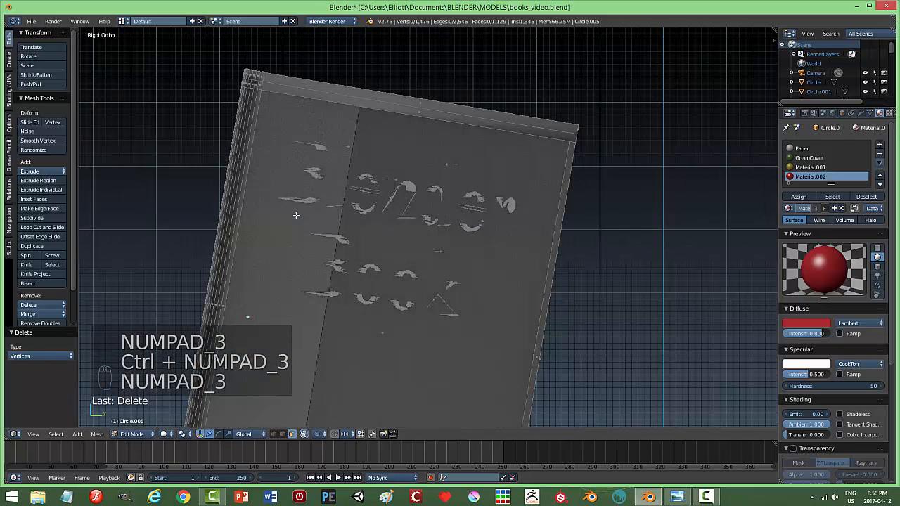
key(z)
click(360, 215)
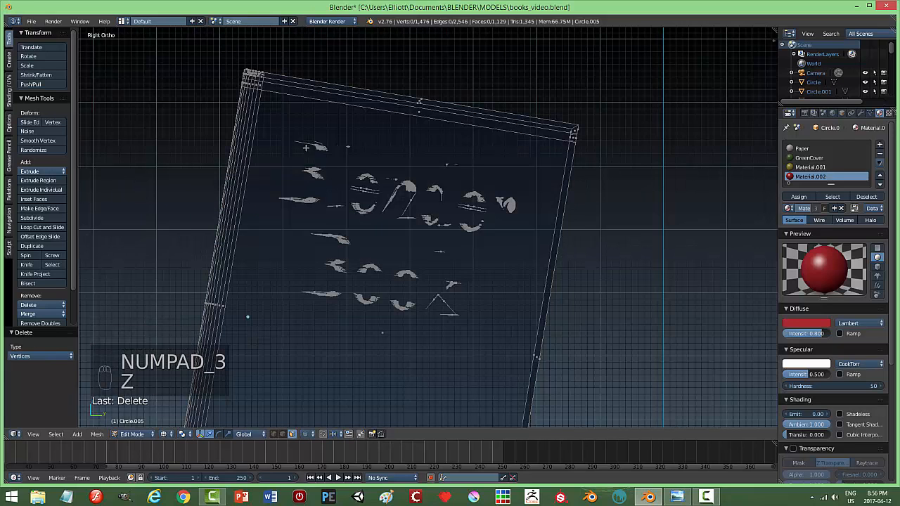
key(b)
drag(276, 121, 420, 372)
shift+right_click(426, 155)
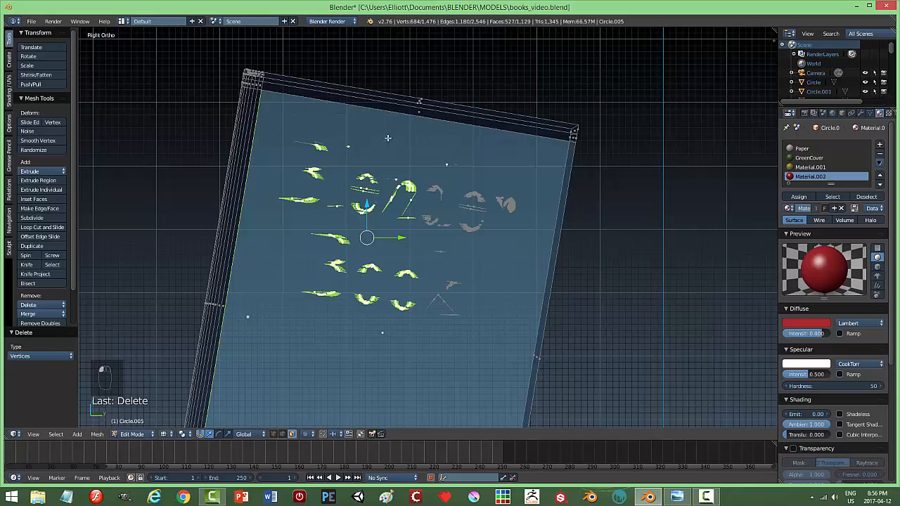
middle_drag(388, 138, 380, 176)
key(a)
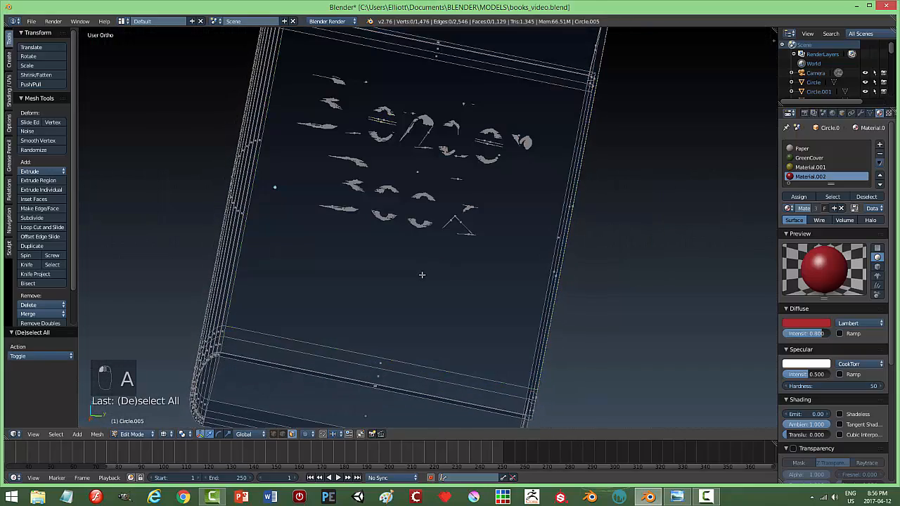
middle_drag(437, 254, 324, 241)
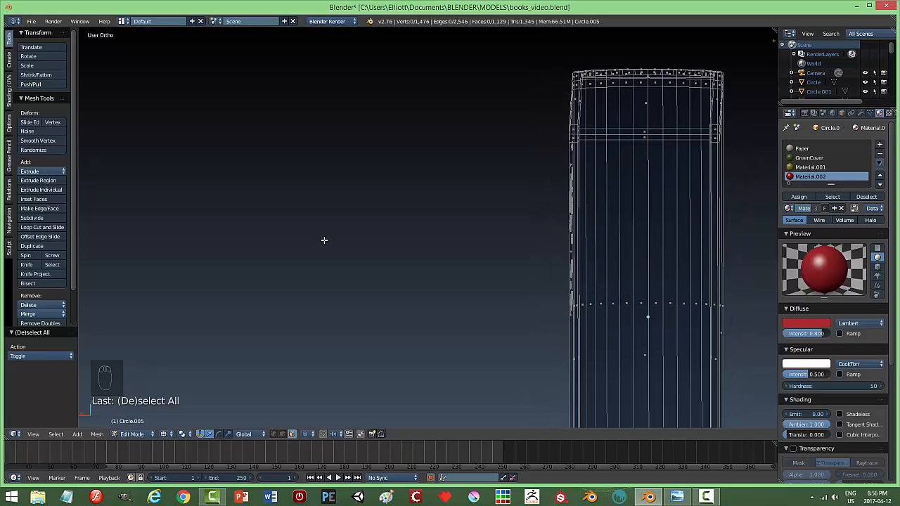
Step: Box-select the upper part of the lettering along the cover edge from the front view and delete its vertices
key(KP_1)
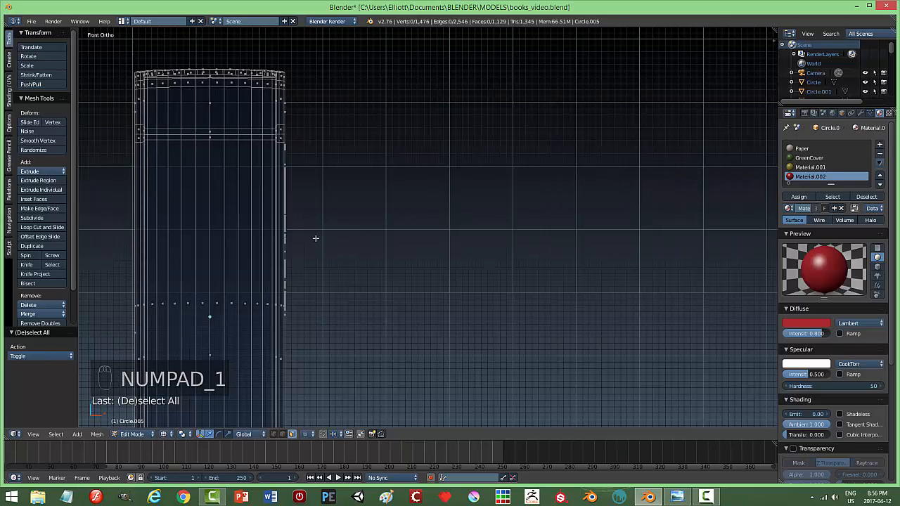
scroll(316, 239, up, 4)
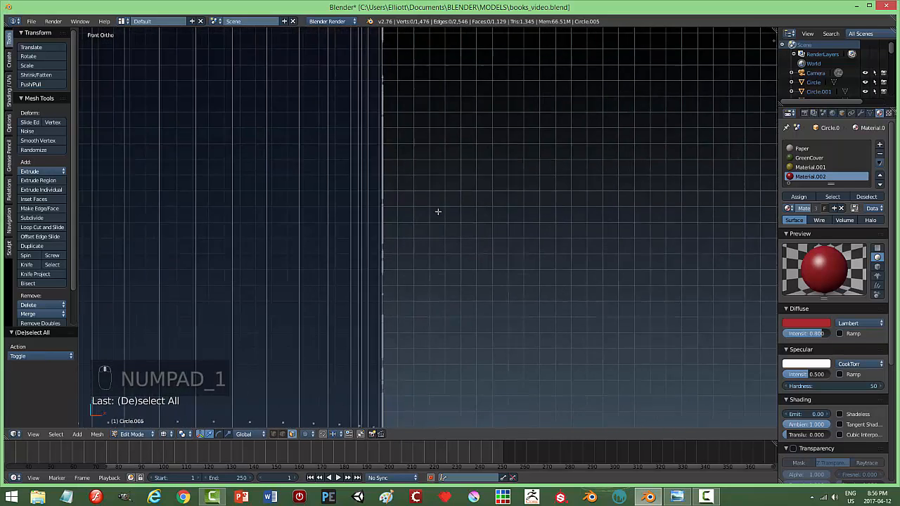
shift+middle_drag(437, 212, 463, 278)
key(b)
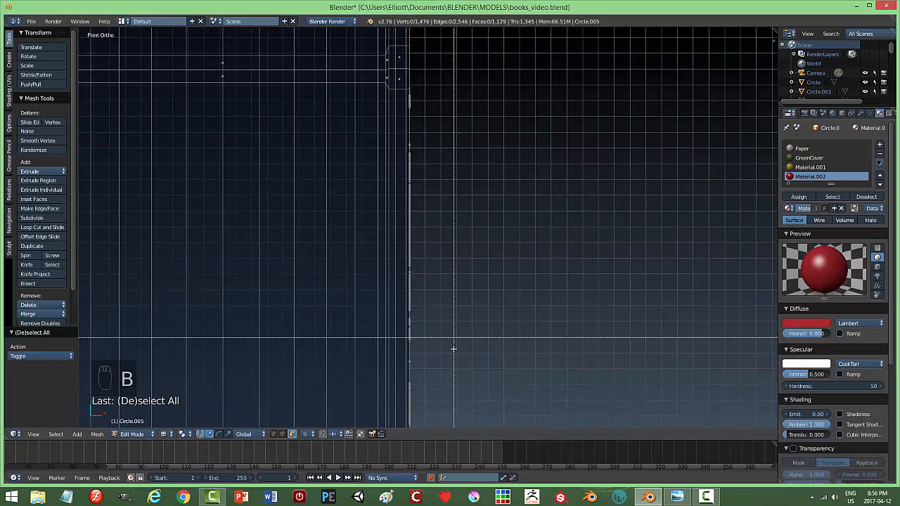
drag(429, 386, 407, 71)
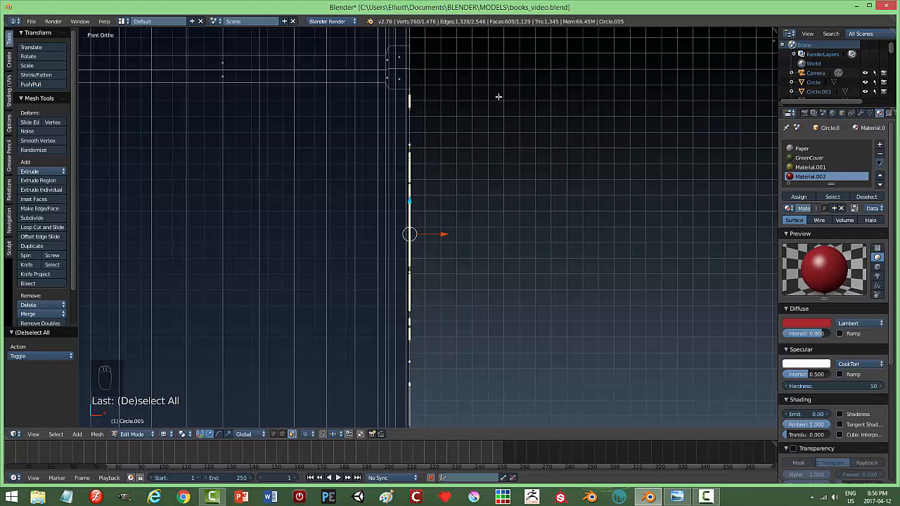
key(x)
click(497, 97)
middle_drag(474, 139, 463, 148)
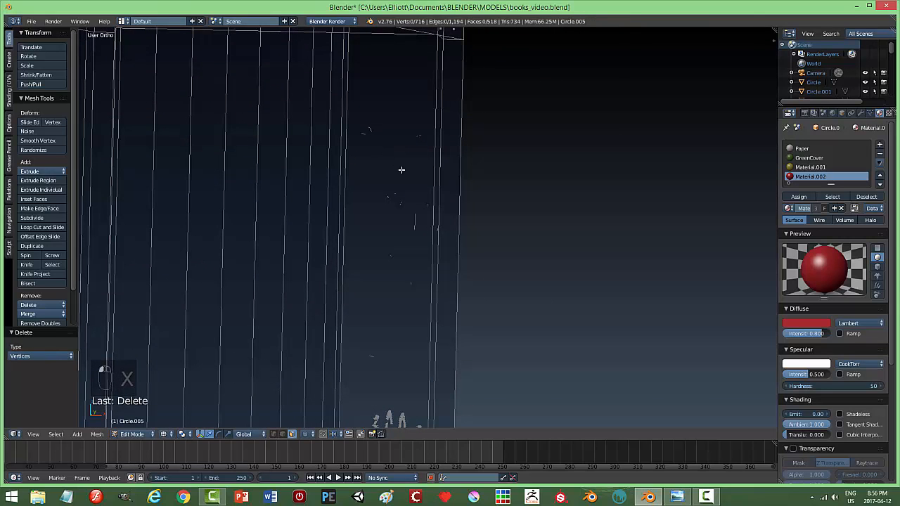
Step: Box-select the remaining lower strip of cover lettering from the front view and delete its vertices
middle_drag(493, 323, 458, 173)
key(KP_1)
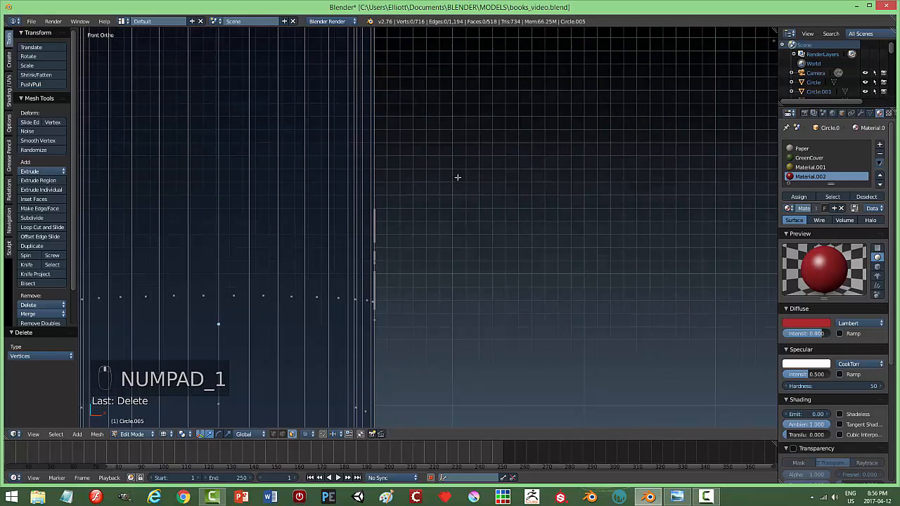
key(b)
drag(411, 360, 375, 185)
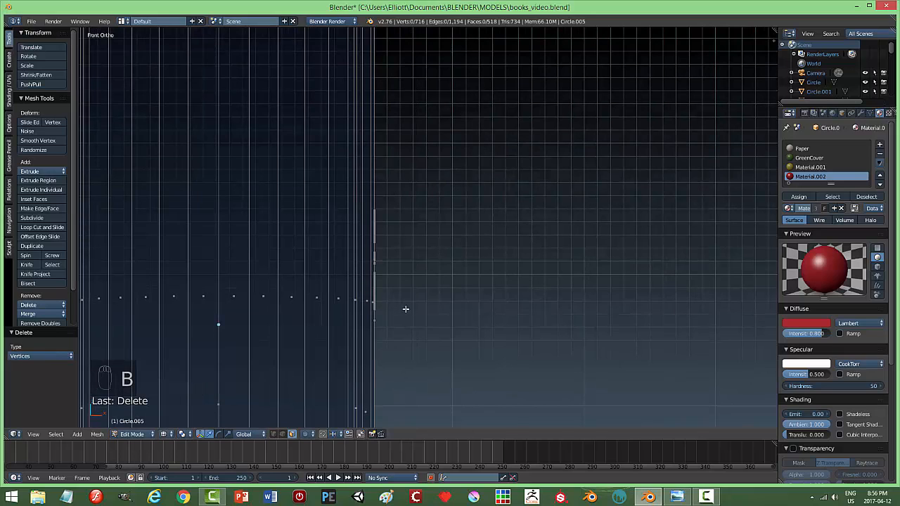
key(b)
drag(397, 327, 374, 191)
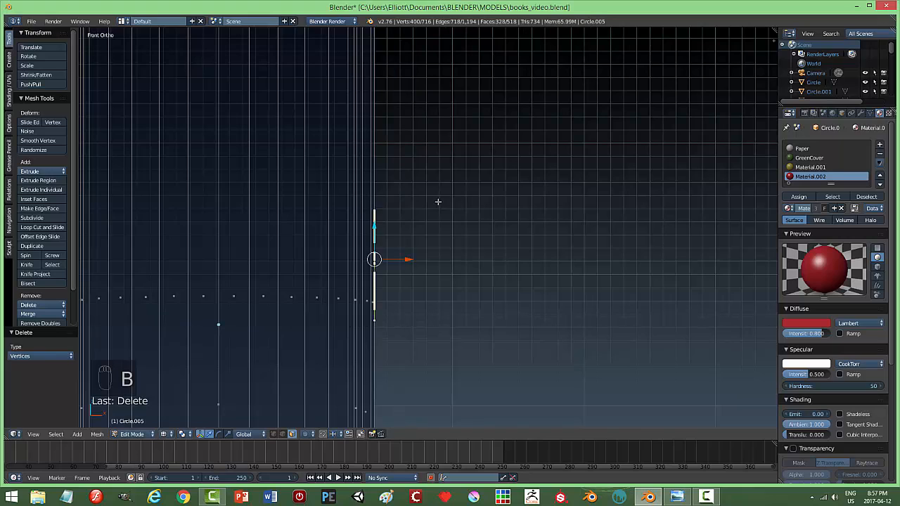
key(x)
click(438, 202)
middle_drag(449, 262, 355, 237)
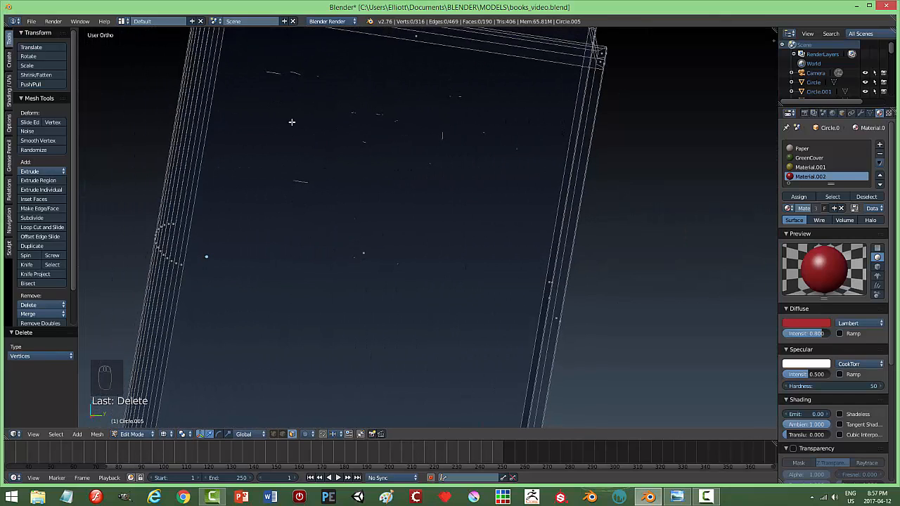
Step: Switch the book to solid shading and clear the box selection of the back cover face
key(b)
drag(264, 51, 412, 273)
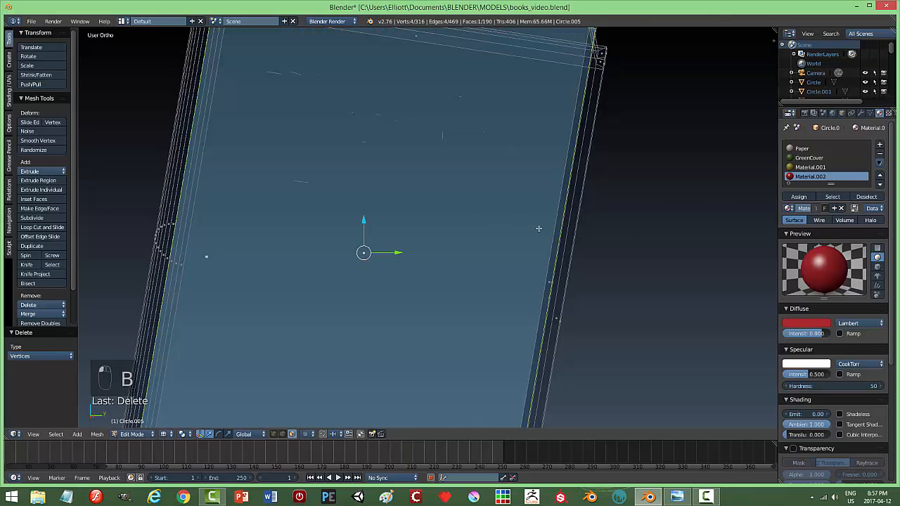
middle_drag(615, 214, 597, 131)
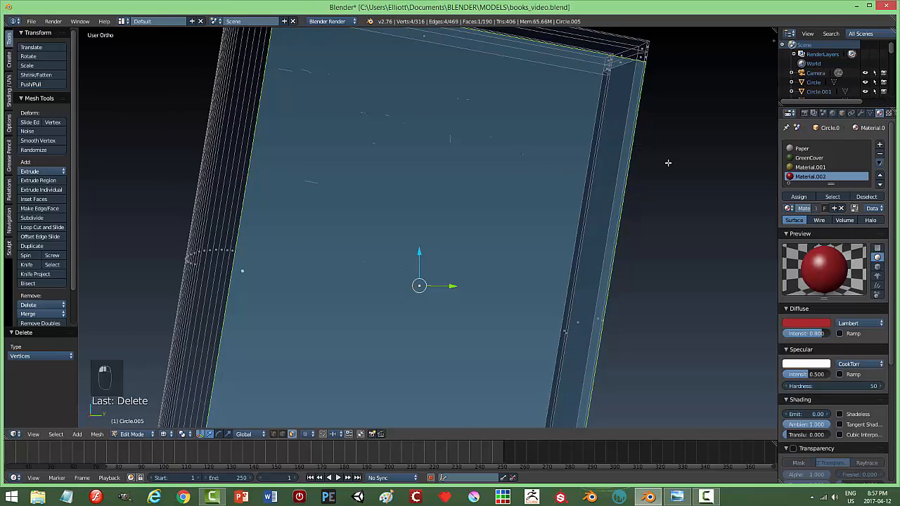
click(677, 221)
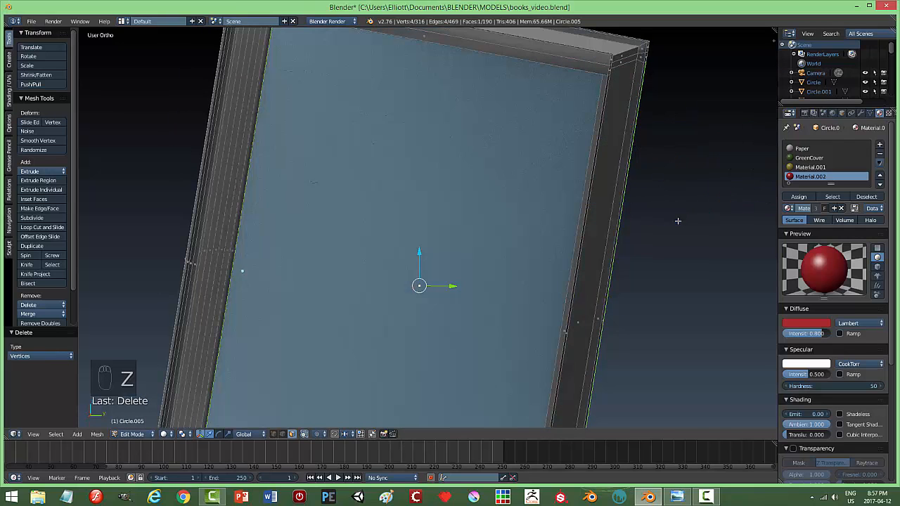
key(a)
mouse_move(626, 195)
middle_down()
mouse_move(560, 195)
mouse_move(628, 201)
middle_up()
scroll(519, 199, down, 4)
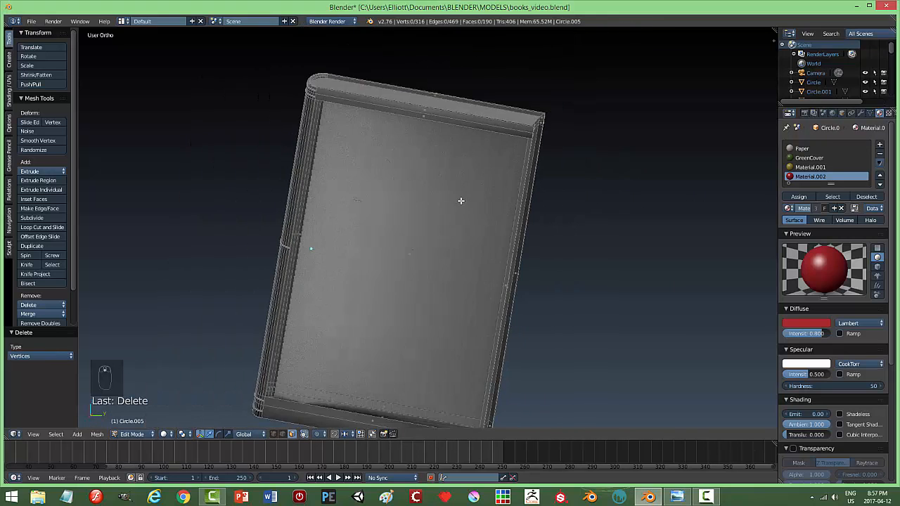
middle_drag(462, 201, 452, 231)
key(b)
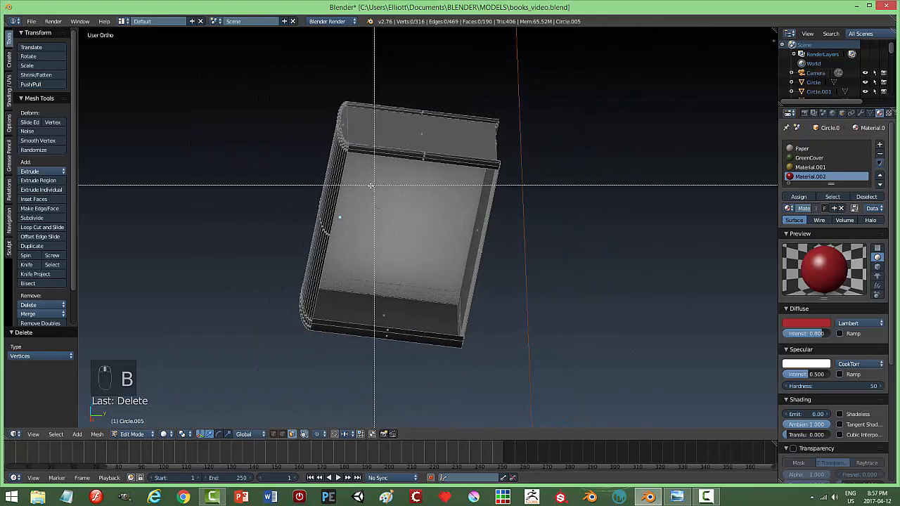
drag(351, 158, 395, 225)
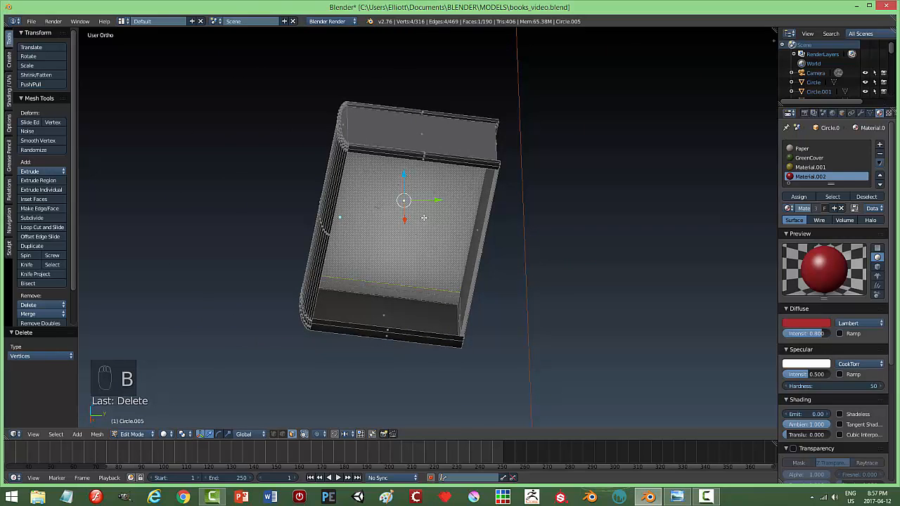
key(x)
click(507, 213)
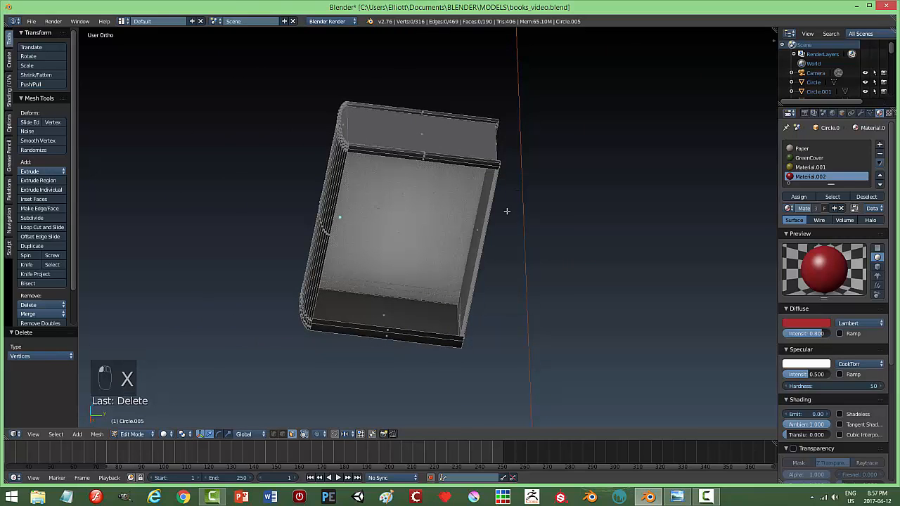
Step: Select the large back cover face behind the lettering fragments and delete its vertices
middle_drag(436, 230, 431, 194)
right_click(453, 184)
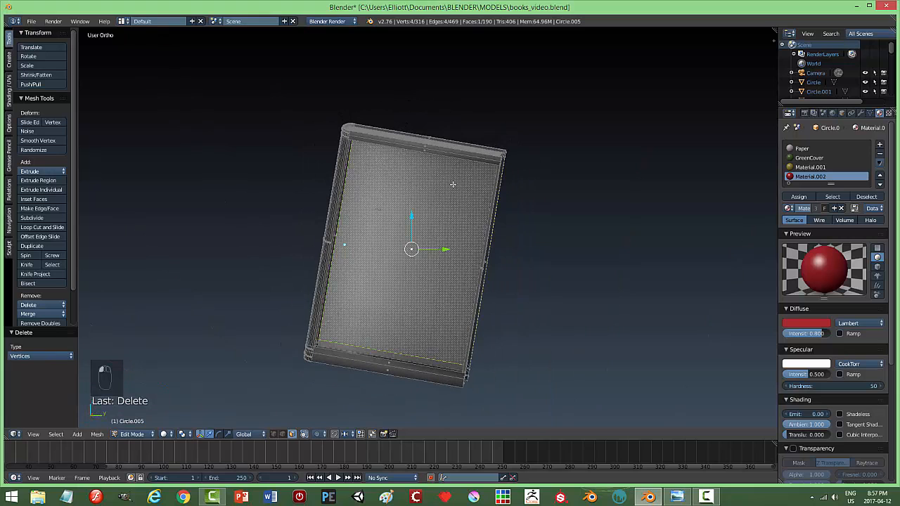
key(x)
click(492, 202)
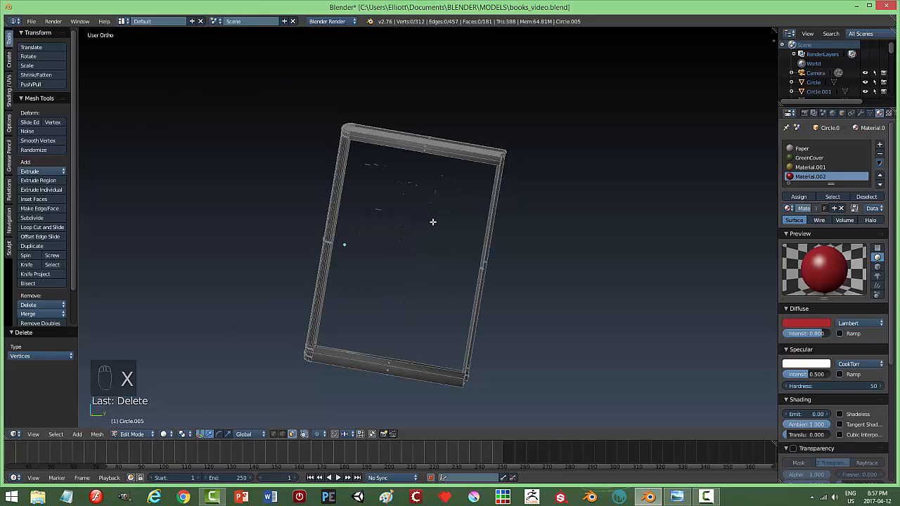
Step: Try to box-select the loose lettering fragments from the right view and delete them as faces
key(KP_1)
key(KP_3)
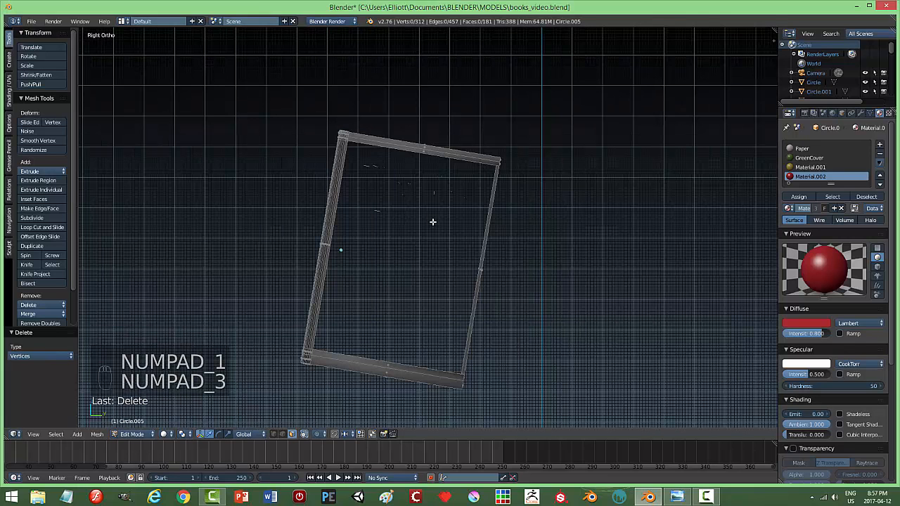
key(b)
drag(358, 155, 439, 237)
key(x)
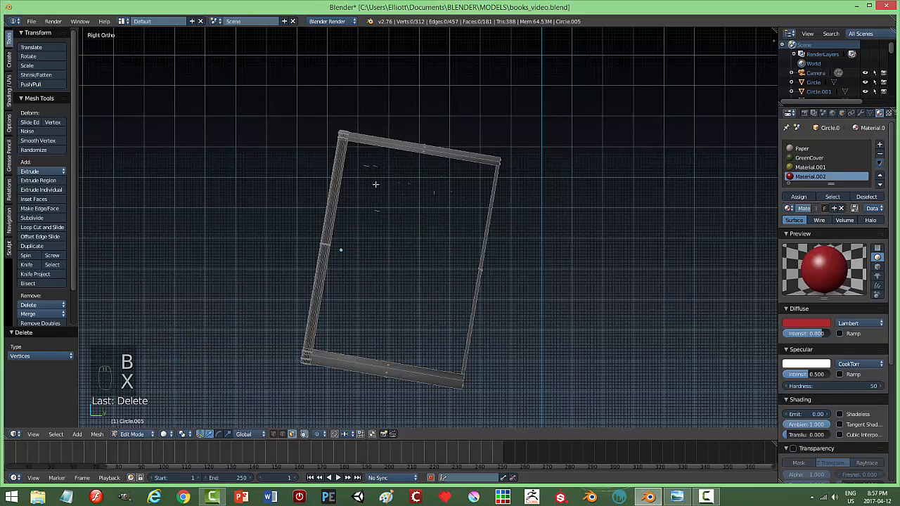
key(b)
drag(353, 156, 398, 228)
key(x)
click(417, 243)
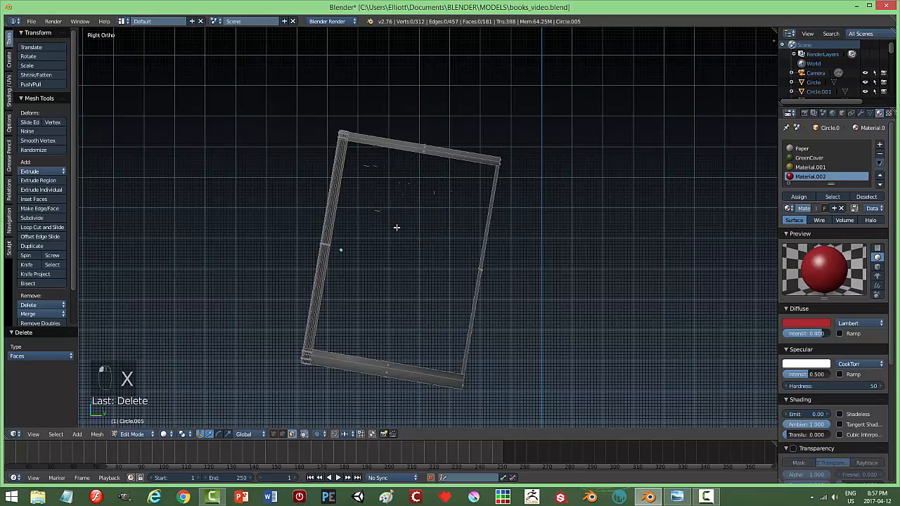
Step: Switch to edge select mode, box-select the loose lettering edges near the upper middle of the cover opening, and delete them
middle_drag(400, 239, 453, 257)
scroll(453, 256, up, 6)
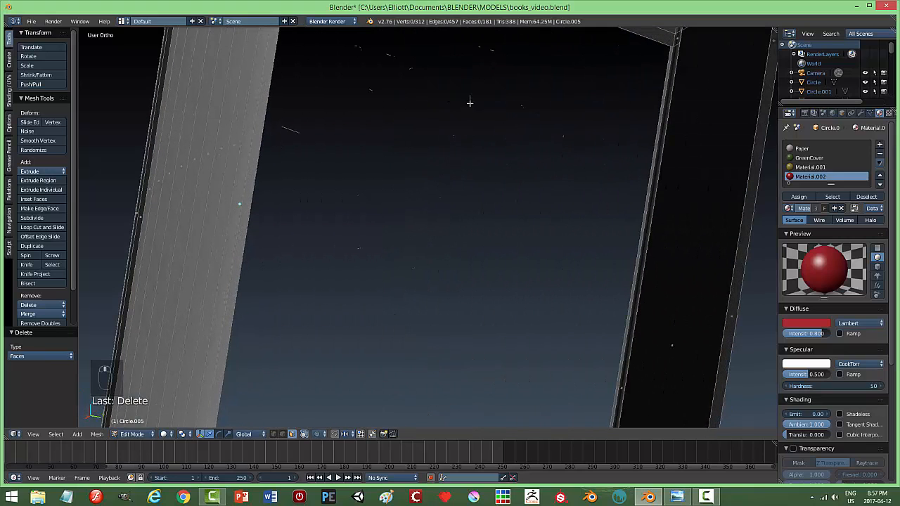
key(ctrl+Tab)
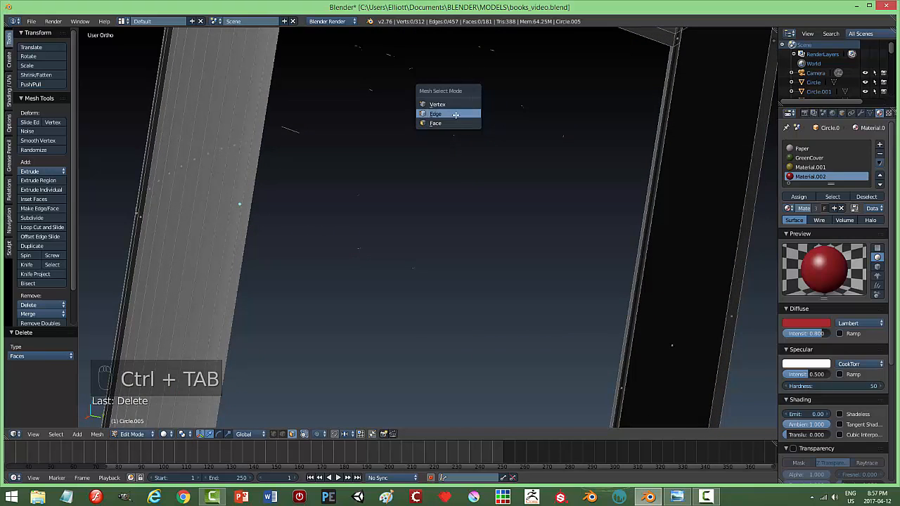
click(457, 115)
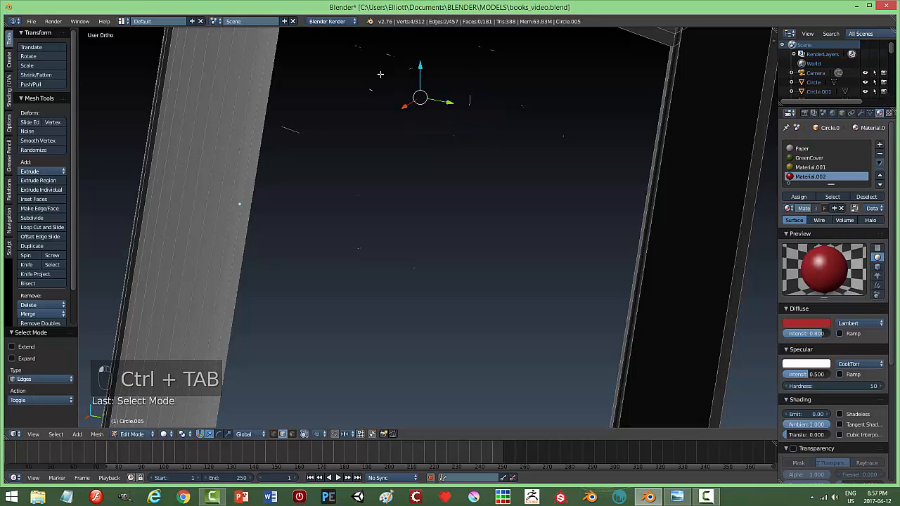
scroll(434, 196, down, 4)
middle_drag(440, 209, 382, 122)
key(b)
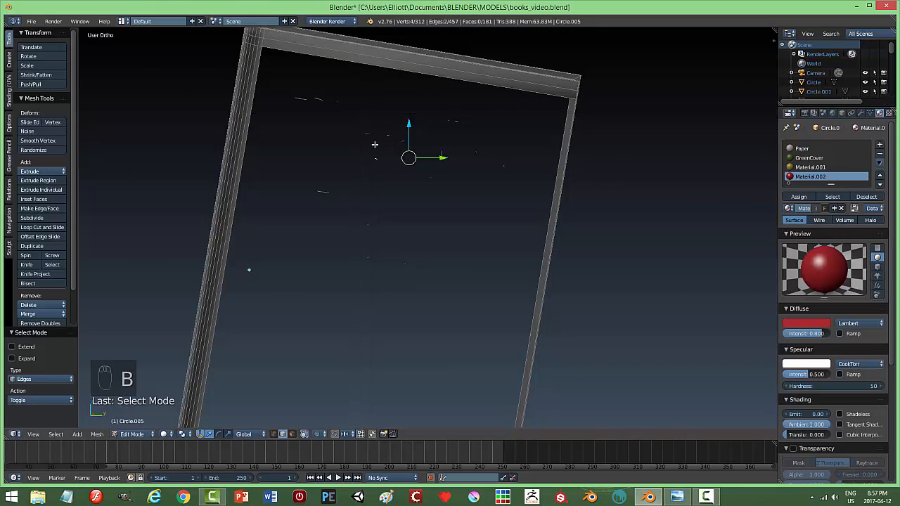
drag(373, 145, 409, 182)
key(x)
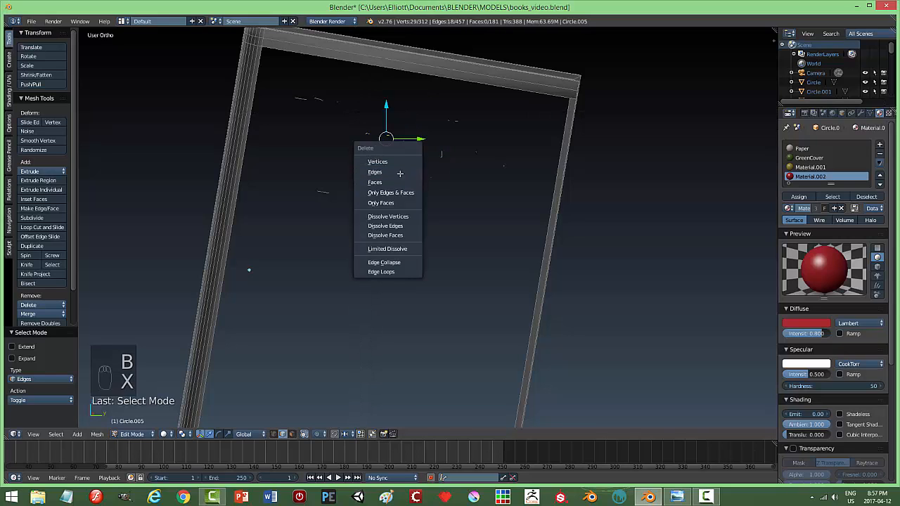
click(399, 173)
Step: Delete the stray lettering edges near the cover opening's upper spine side and those below them
key(b)
drag(289, 87, 338, 118)
key(x)
click(373, 120)
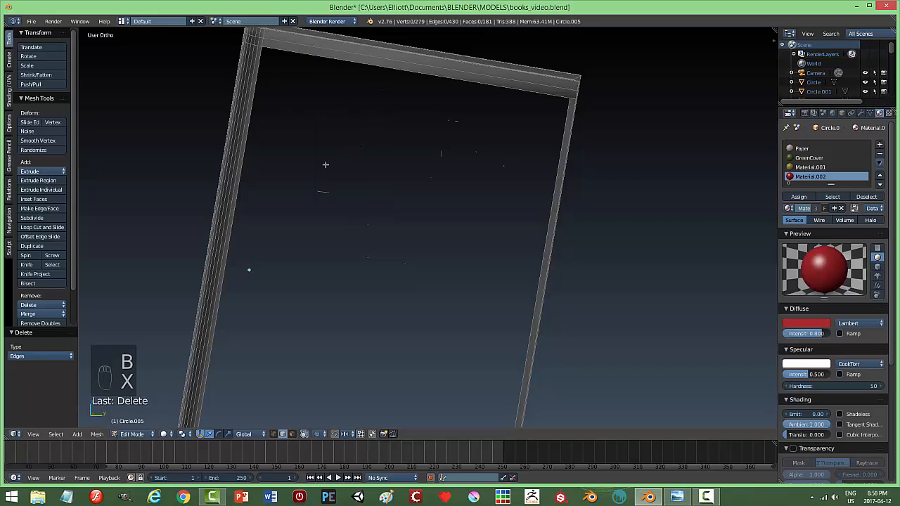
key(b)
drag(290, 180, 428, 294)
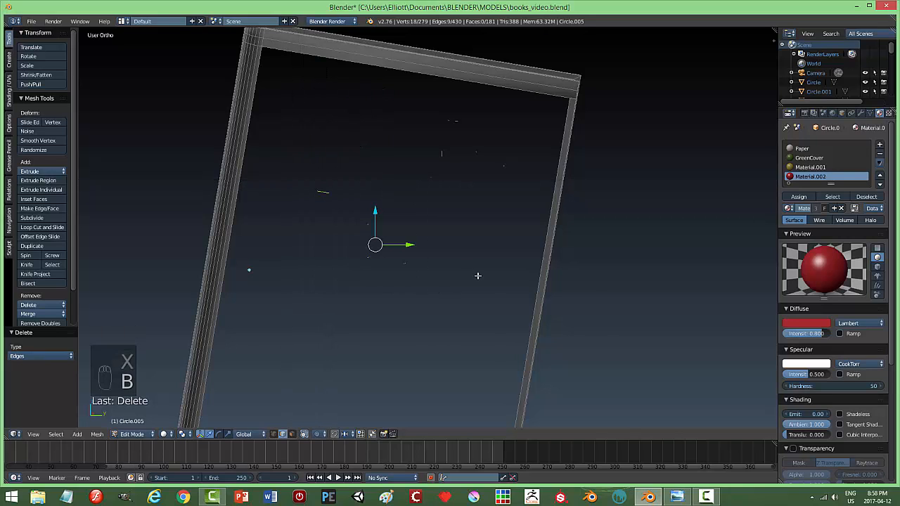
key(x)
click(475, 275)
Step: Box-select and delete the stray lettering edges in the upper part of the opening, away from the spine
key(b)
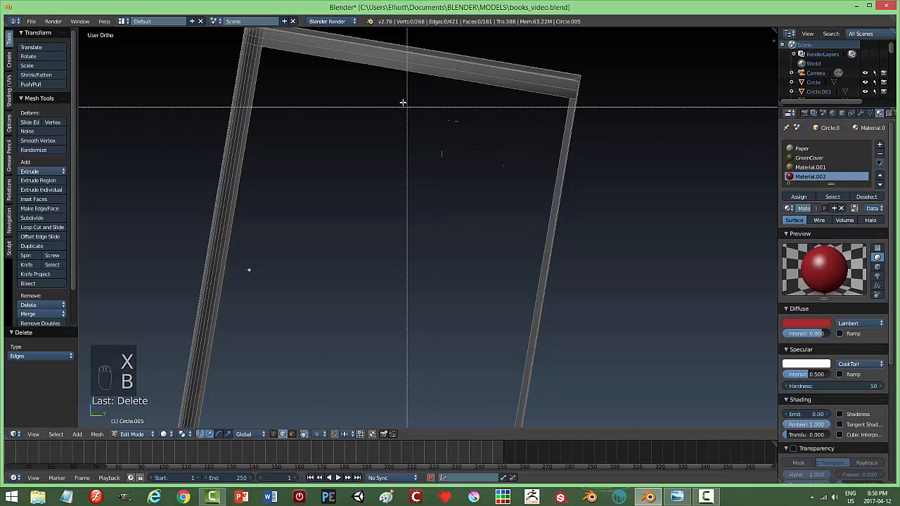
drag(396, 96, 476, 190)
key(x)
click(475, 190)
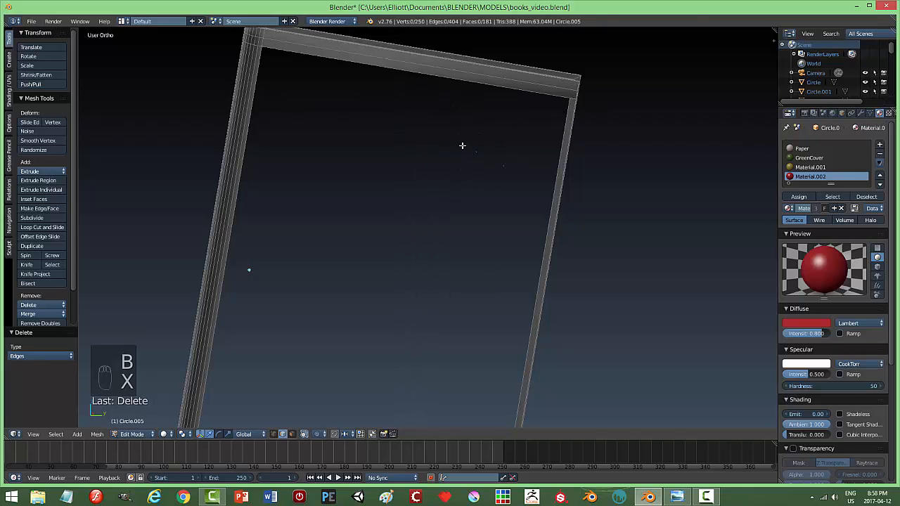
key(b)
drag(458, 136, 514, 187)
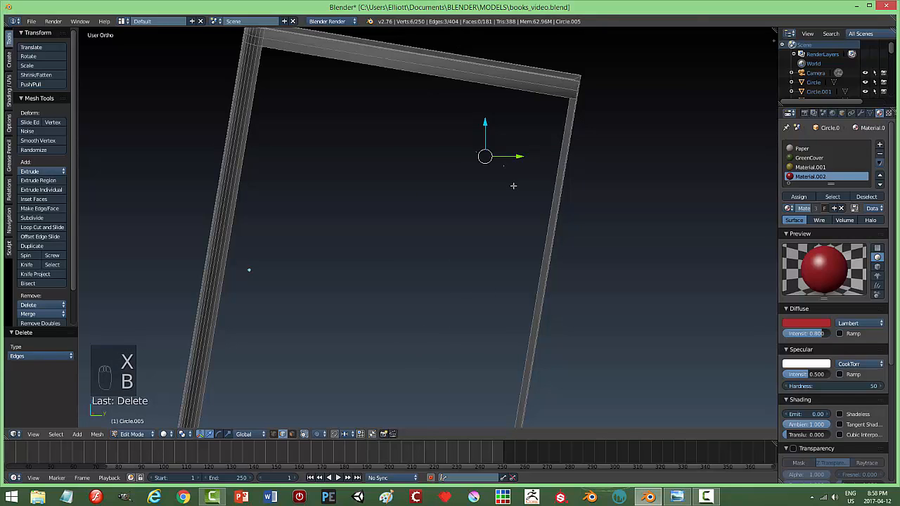
key(x)
click(514, 186)
Step: Box-select the last tiny lettering edges inside the empty cover opening and delete them
scroll(438, 246, down, 4)
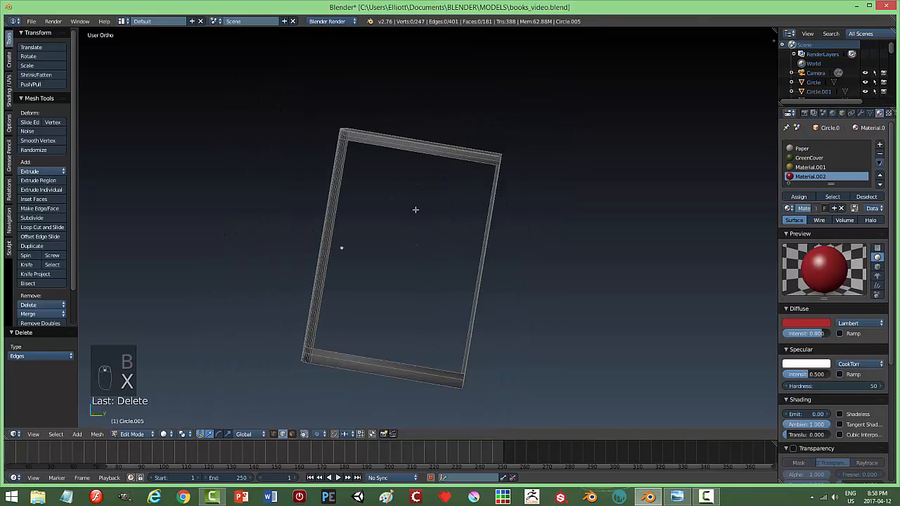
key(b)
drag(384, 171, 447, 266)
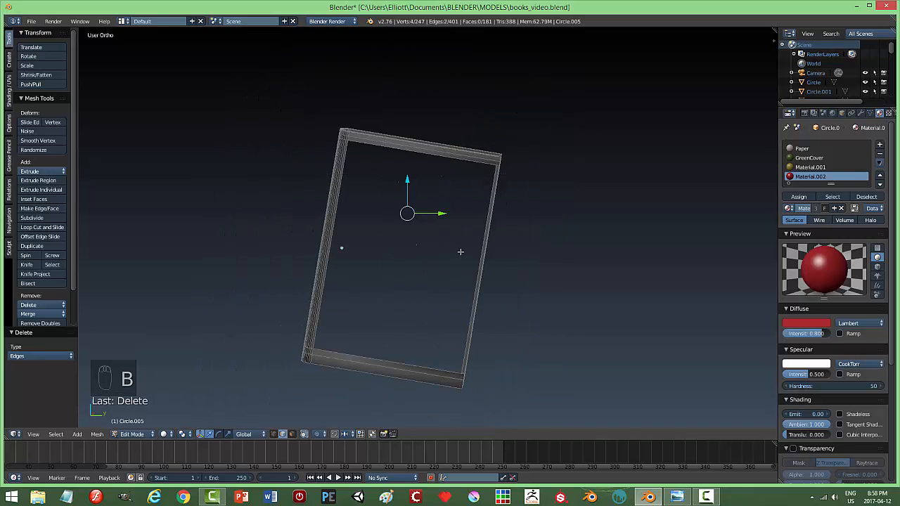
key(x)
click(459, 251)
key(b)
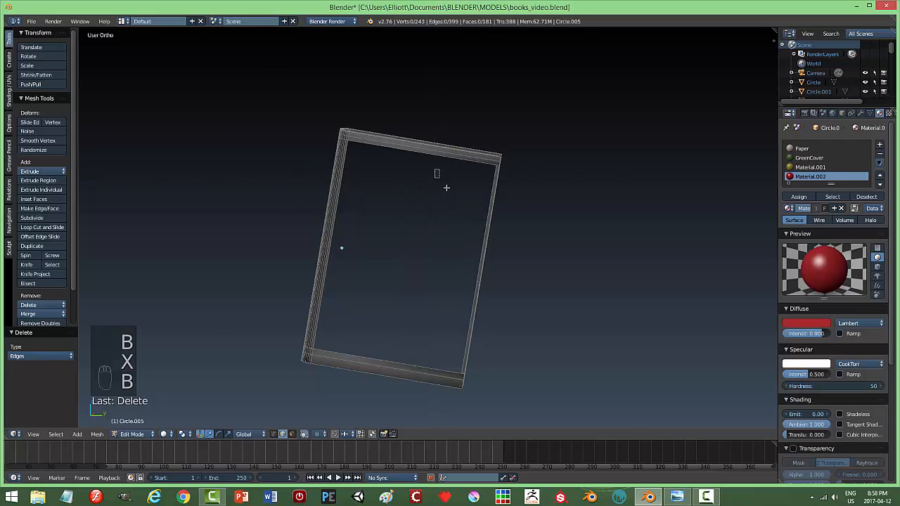
drag(439, 173, 470, 195)
key(x)
click(470, 194)
middle_drag(466, 227, 434, 236)
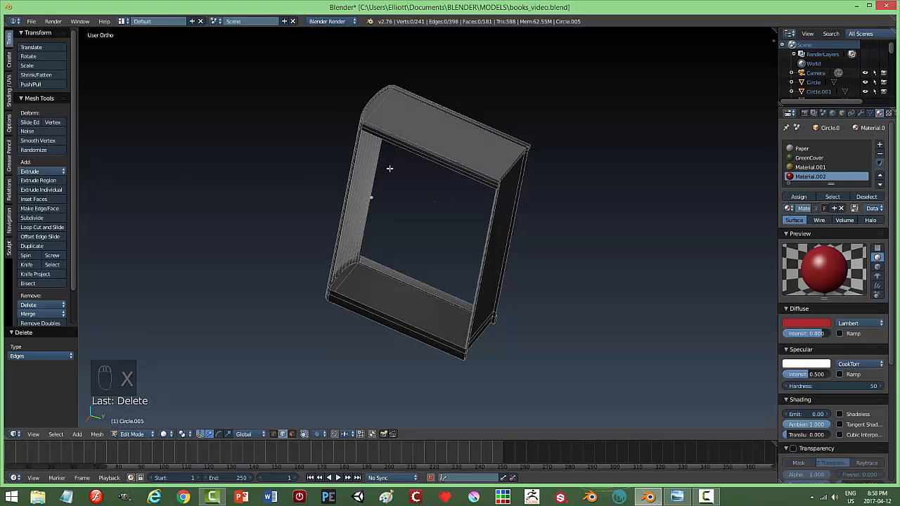
Step: Box-select and delete the stray lettering edges in the middle of the empty cover opening, in two passes
key(b)
drag(389, 169, 455, 245)
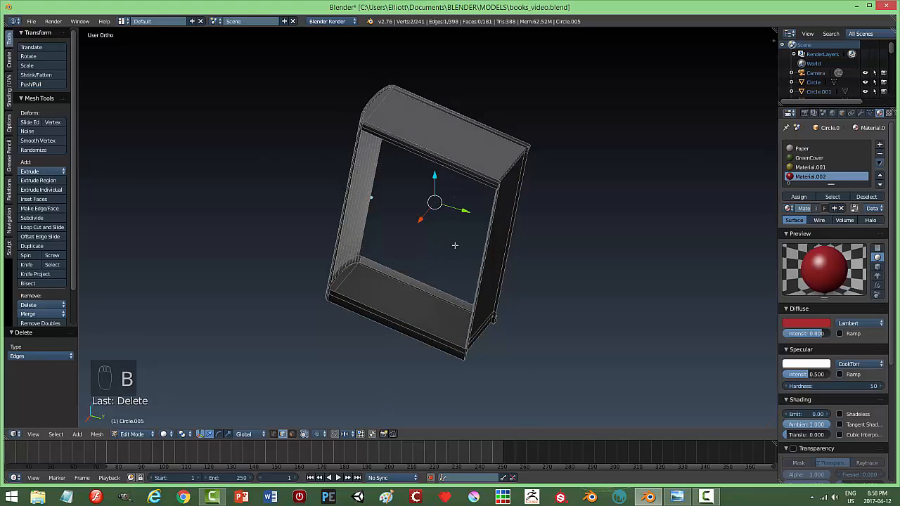
key(x)
click(462, 197)
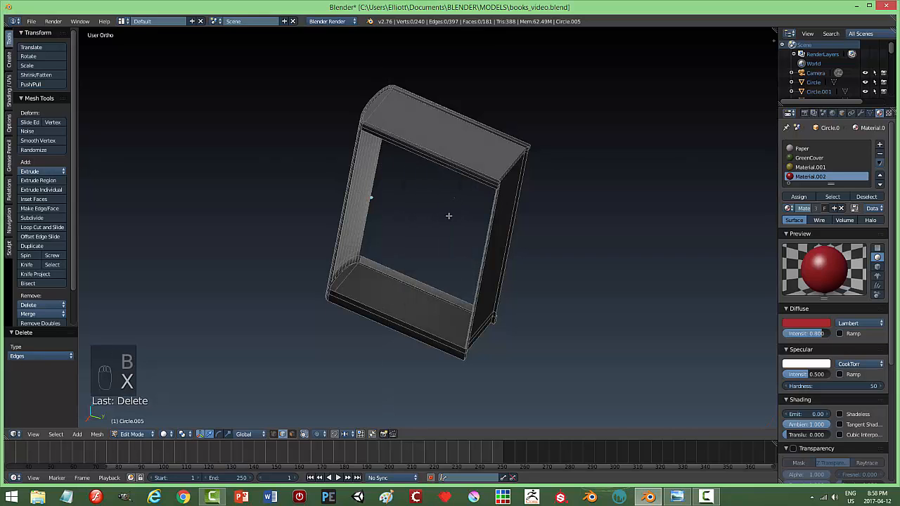
key(b)
drag(439, 185, 466, 220)
key(x)
click(461, 215)
Step: Switch to wireframe display, box-select the loose lettering edges in the opening's upper middle, including hidden ones, and delete them
middle_drag(547, 263, 589, 213)
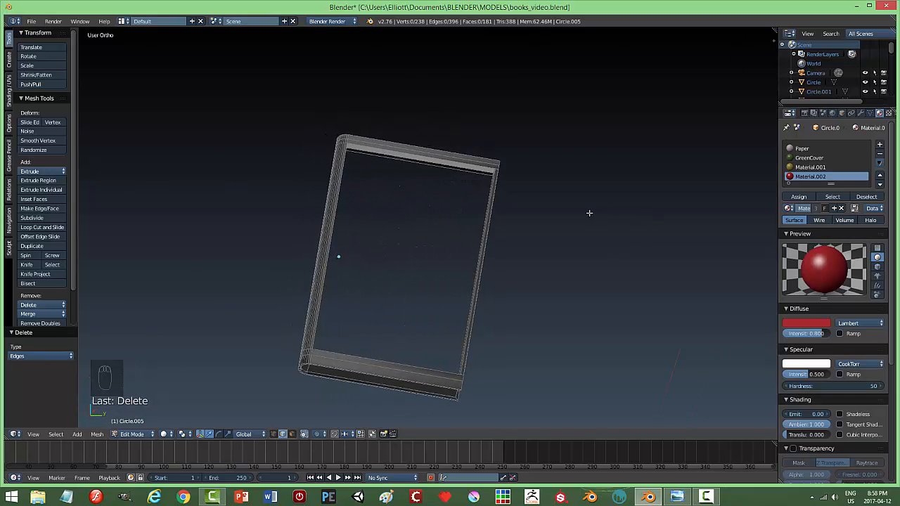
key(b)
drag(388, 177, 437, 281)
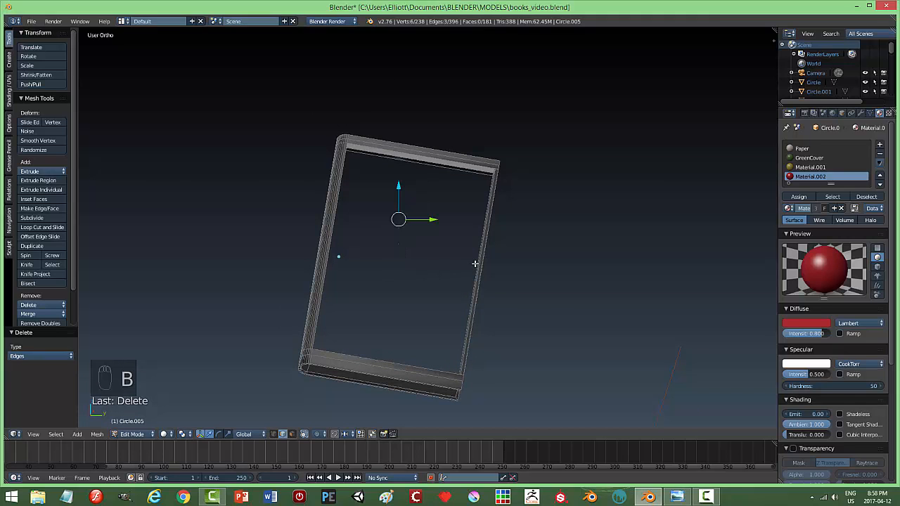
key(z)
click(478, 261)
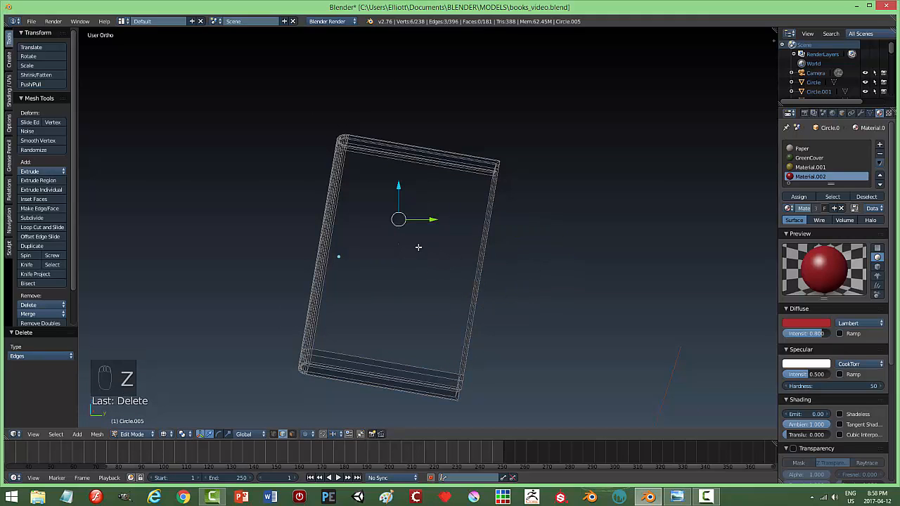
key(a)
key(b)
drag(389, 176, 440, 270)
key(x)
click(444, 261)
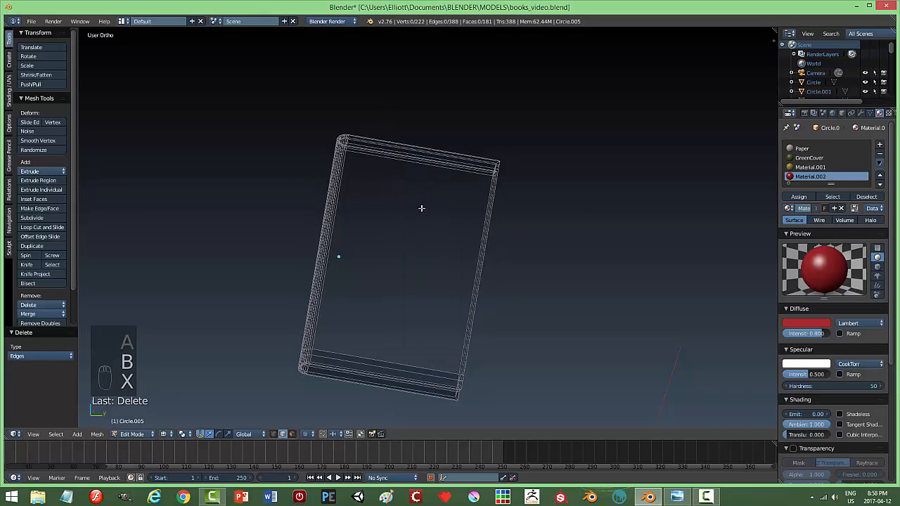
Step: Box-select and delete the remaining stray lettering edges in the upper part of the opening, away from the spine
middle_drag(422, 208, 438, 283)
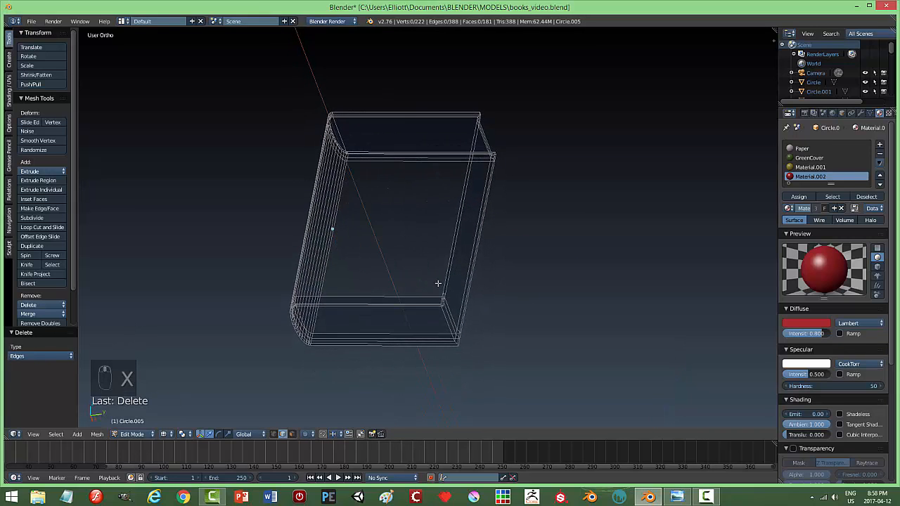
key(b)
drag(406, 177, 438, 232)
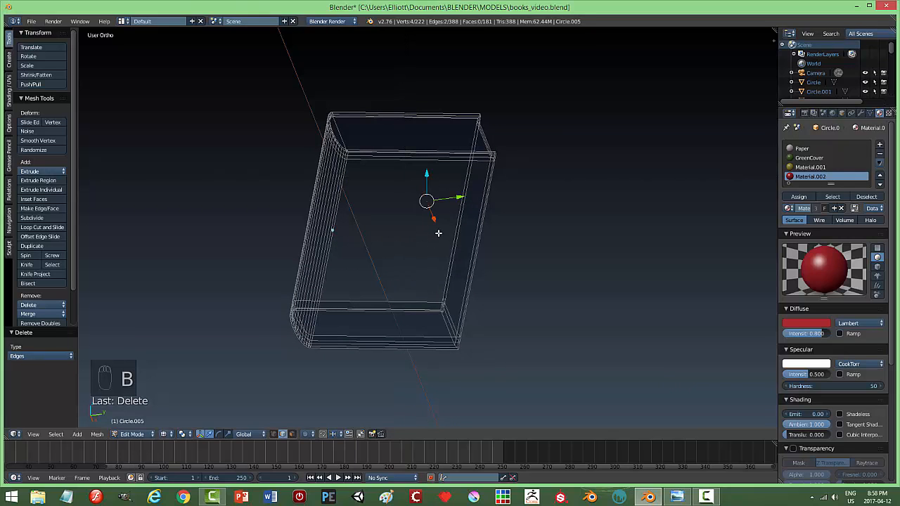
key(x)
click(439, 236)
middle_drag(483, 245, 510, 223)
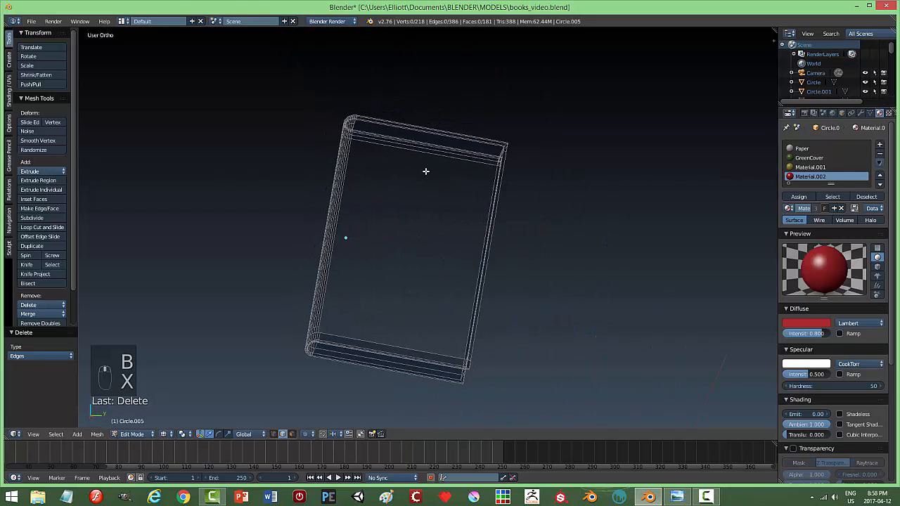
key(b)
drag(425, 171, 464, 224)
key(x)
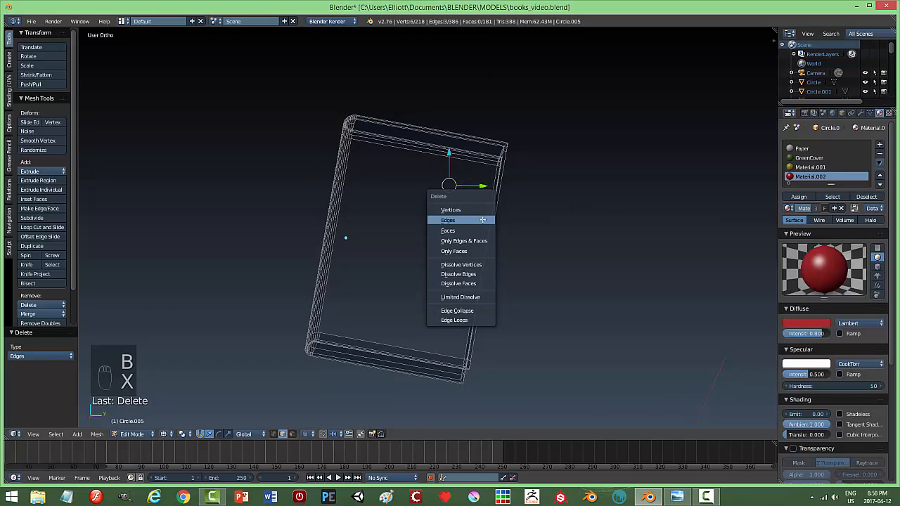
click(482, 220)
Step: Select the whole book mesh, run Remove Doubles on it, and clear the selection
key(a)
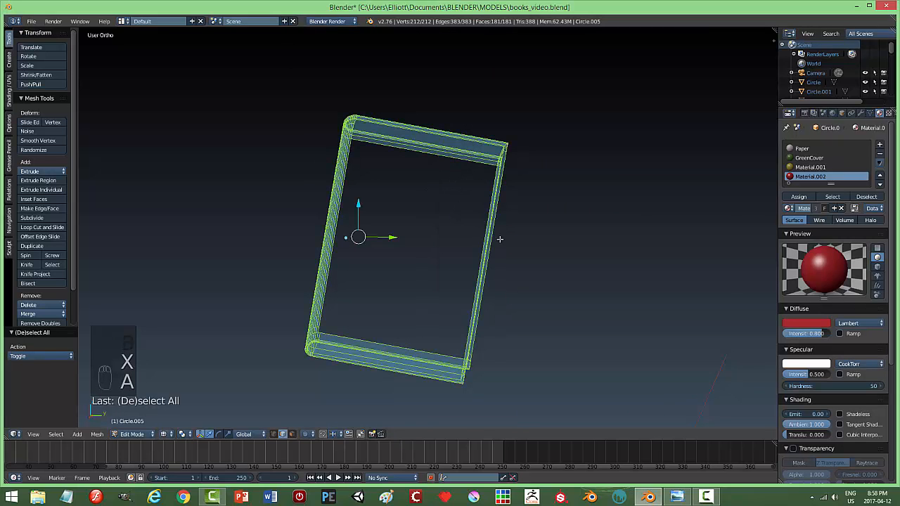
middle_drag(499, 239, 560, 237)
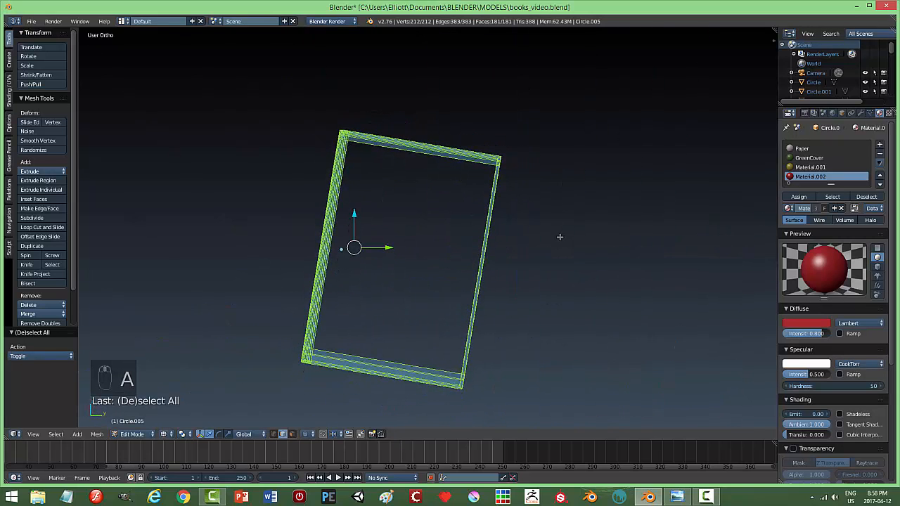
key(a)
key(a)
key(a)
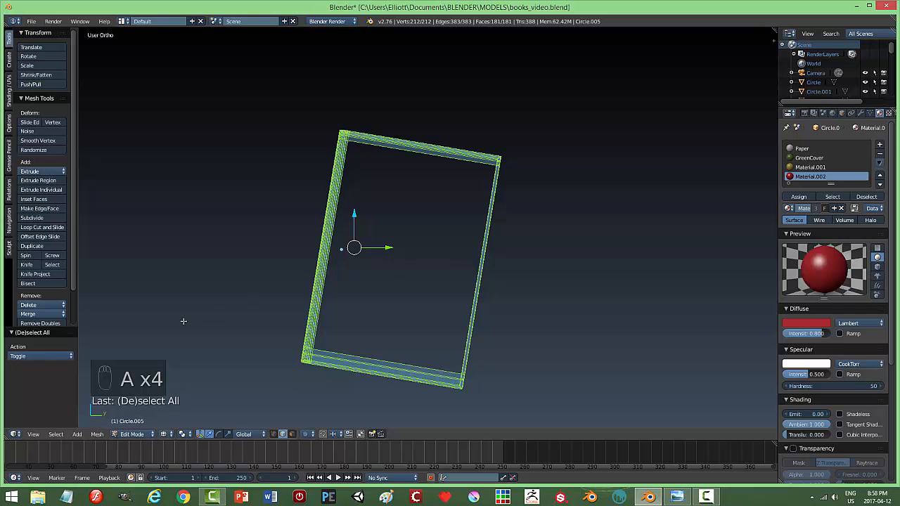
click(58, 325)
key(a)
Step: Switch to vertex select mode, box-select the loose vertices near the opening's upper spine side, and delete them
middle_drag(572, 267, 541, 265)
key(ctrl+Tab)
click(514, 256)
scroll(440, 222, up, 3)
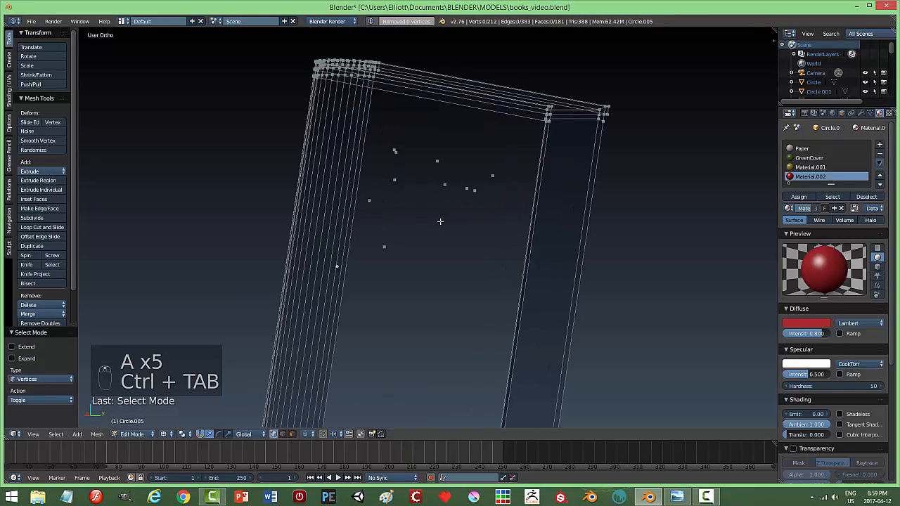
middle_drag(438, 234, 435, 235)
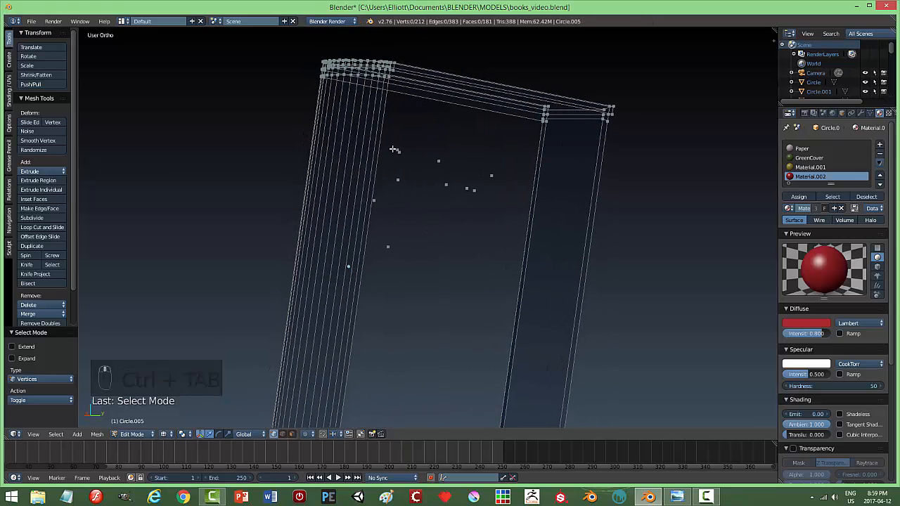
key(b)
drag(396, 142, 440, 199)
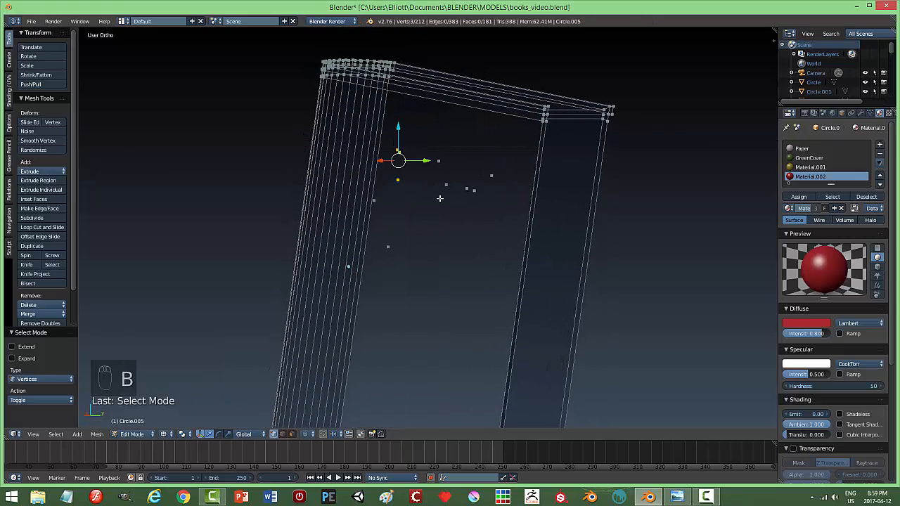
key(z)
key(x)
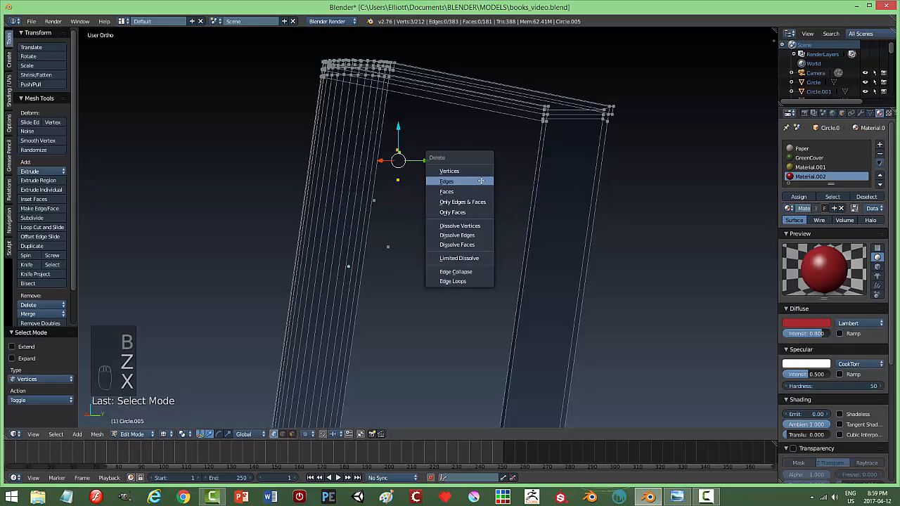
click(473, 182)
Step: Box-select the group of loose vertices in the upper middle of the cover opening and delete them
key(b)
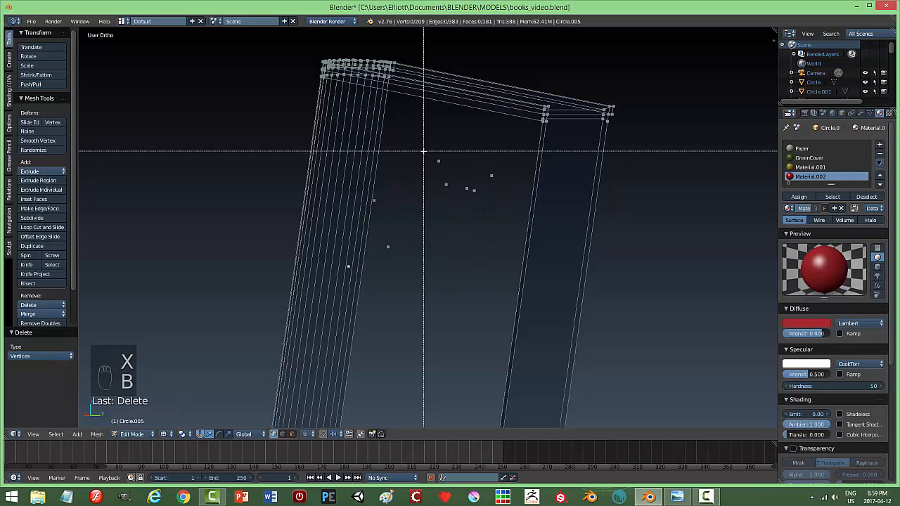
drag(422, 149, 503, 211)
key(x)
click(504, 211)
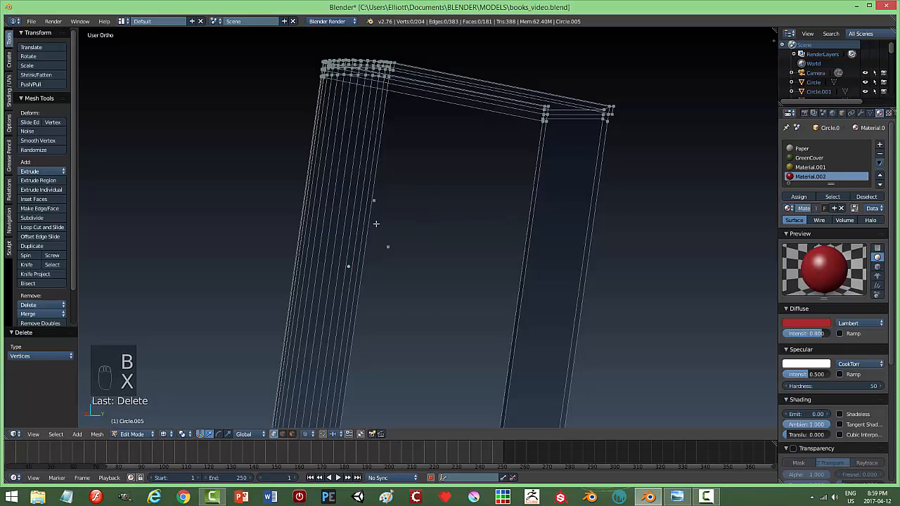
Step: Box-select the last two loose vertices floating inside the cover opening and delete them
middle_drag(434, 243, 280, 242)
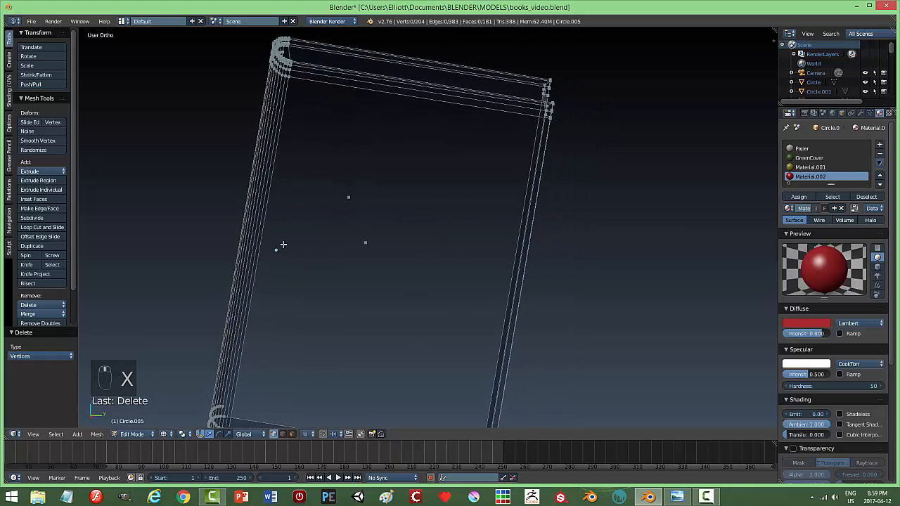
key(b)
drag(326, 184, 382, 255)
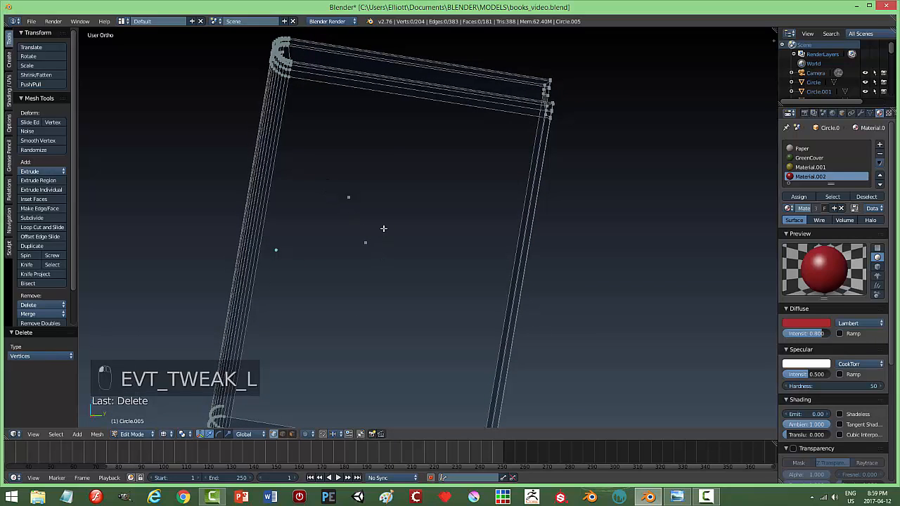
key(b)
drag(330, 187, 381, 262)
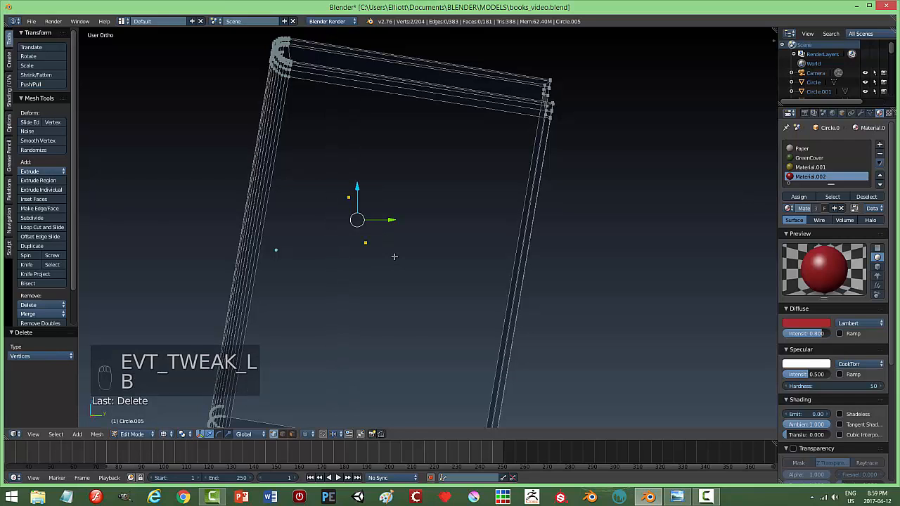
key(x)
click(391, 257)
Step: Select the four corner vertices of the open cover and fill them with a new face
mouse_move(387, 300)
middle_down()
mouse_move(365, 303)
mouse_move(383, 316)
middle_up()
right_click(288, 84)
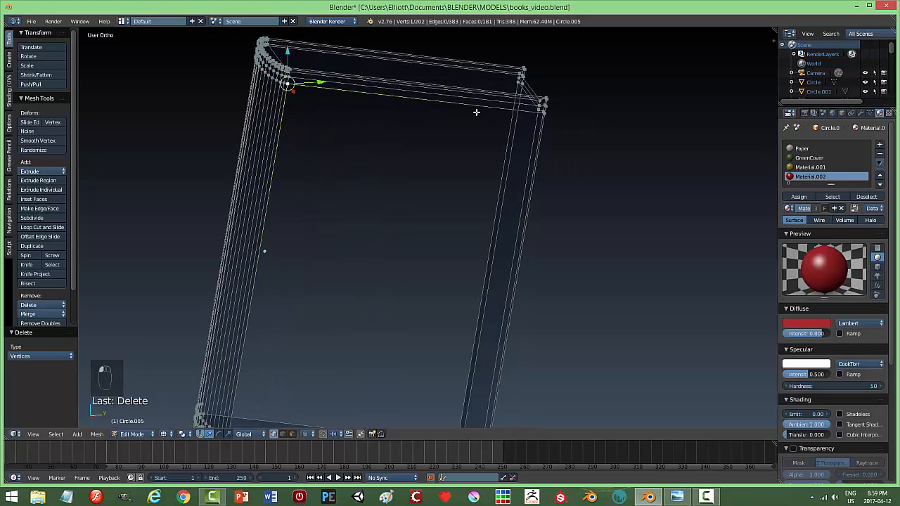
middle_drag(543, 145, 452, 177)
scroll(553, 174, up, 2)
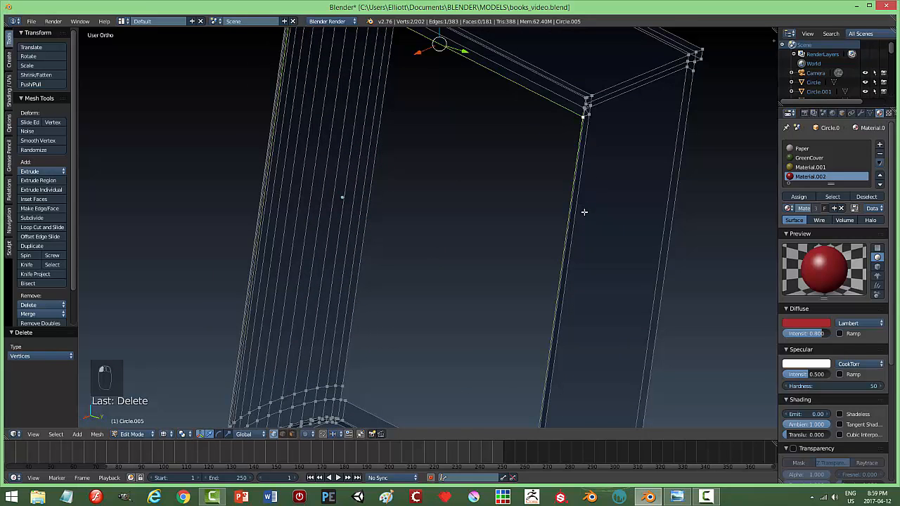
scroll(551, 240, down, 3)
middle_drag(506, 356, 538, 319)
scroll(541, 321, up, 3)
shift+middle_drag(619, 353, 491, 251)
scroll(493, 292, up, 1)
middle_drag(493, 297, 563, 304)
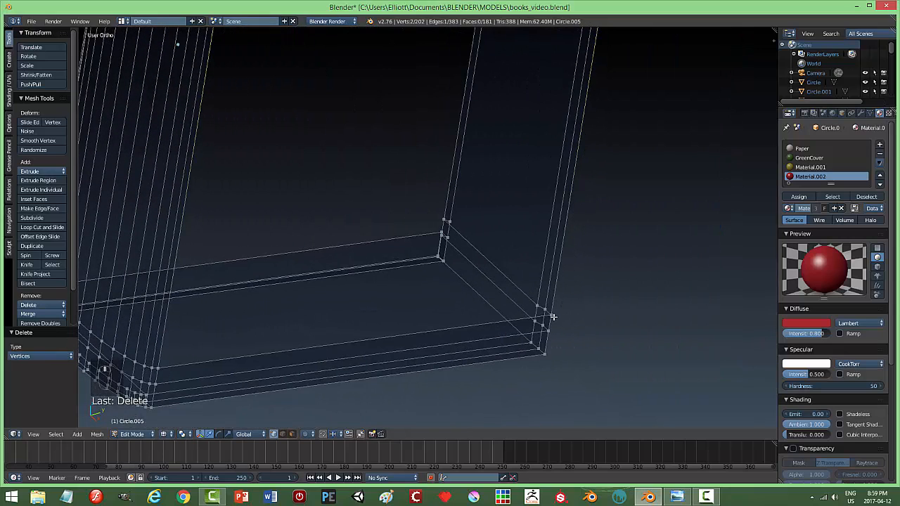
shift+right_click(161, 366)
key(f)
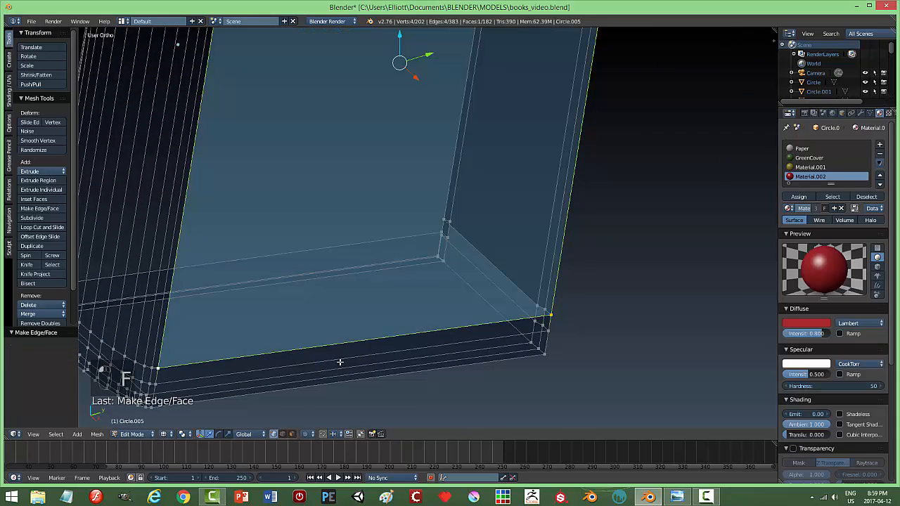
Step: Clear the selection, return to solid display, and select the corner vertices of the opposite open cover
middle_drag(339, 362, 348, 318)
key(a)
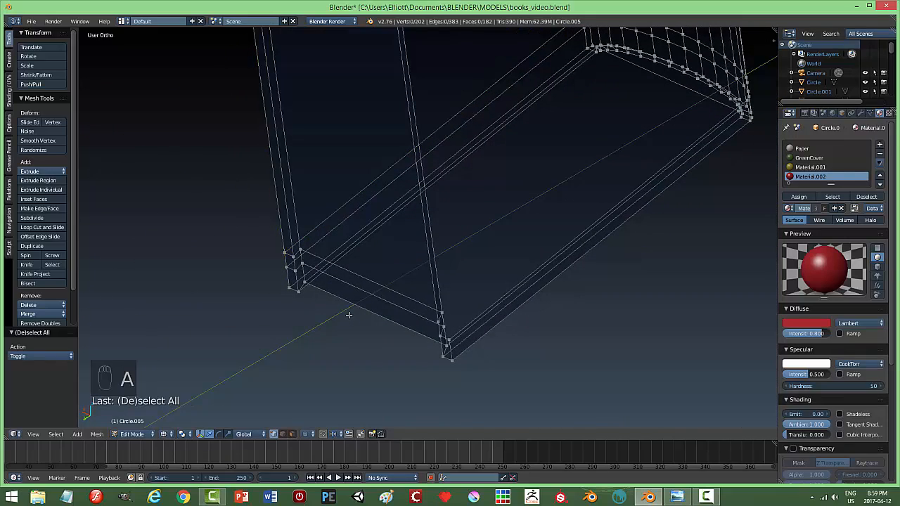
key(z)
click(345, 370)
middle_drag(359, 306, 396, 254)
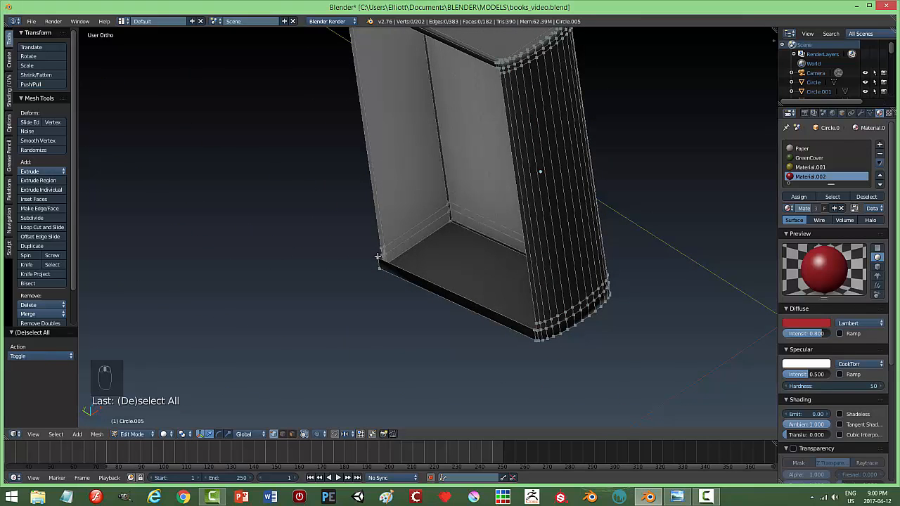
middle_drag(495, 366, 506, 342)
scroll(533, 324, down, 3)
shift+middle_drag(509, 148, 544, 329)
scroll(543, 313, up, 6)
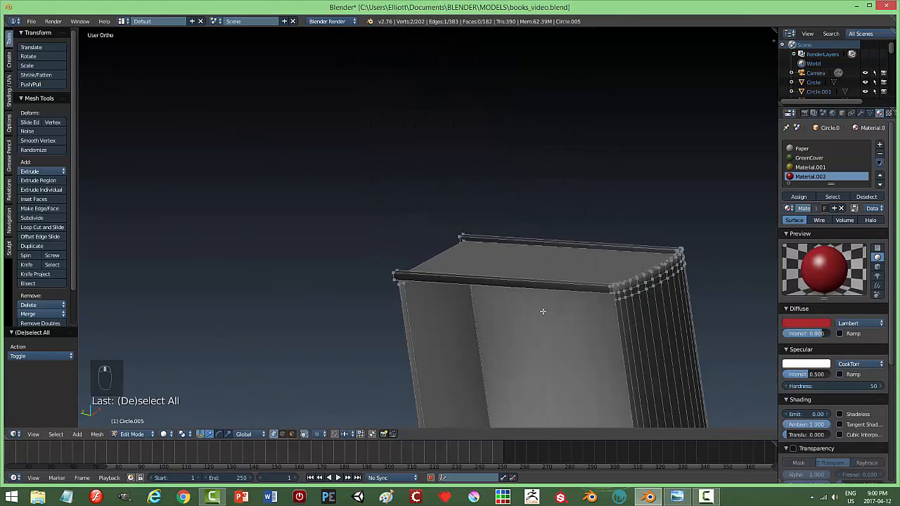
Step: Close the open side of the book with a face spanning the four corner vertices of the missing cover panel
shift+middle_drag(672, 353, 486, 296)
scroll(505, 296, up, 2)
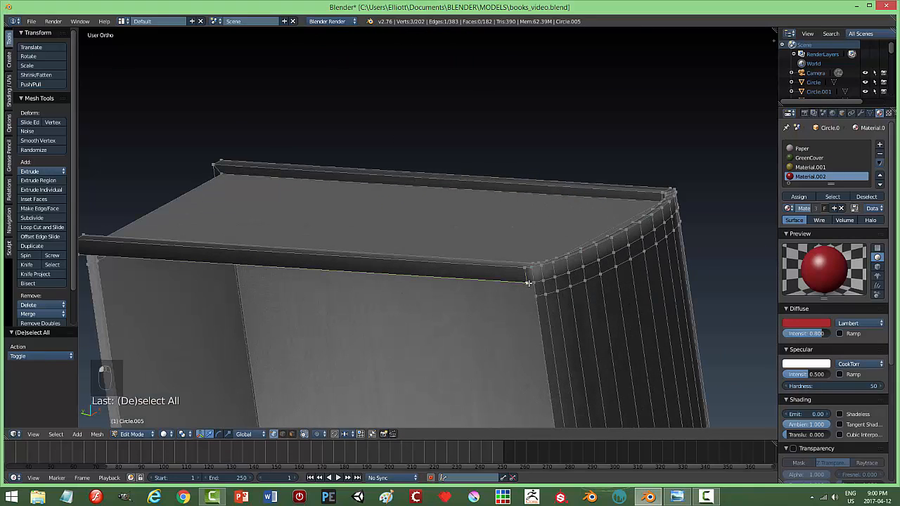
middle_drag(134, 270, 205, 316)
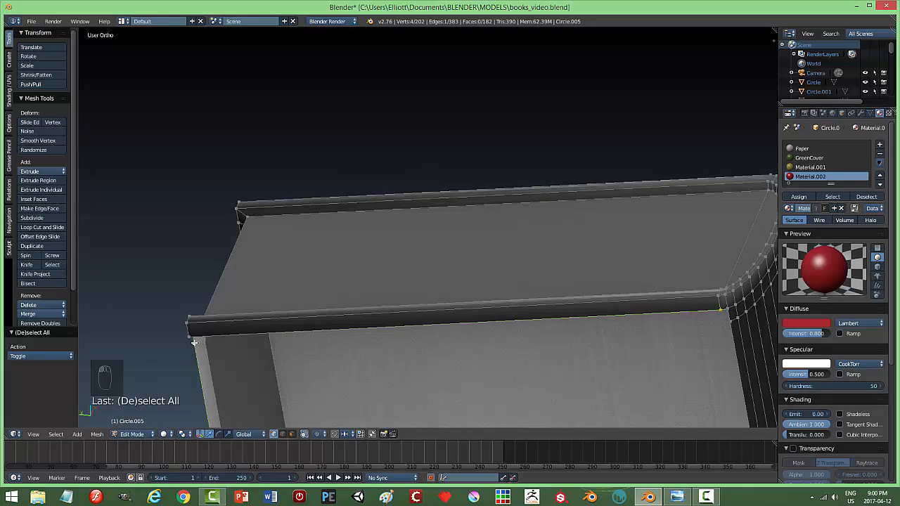
key(ctrl+z)
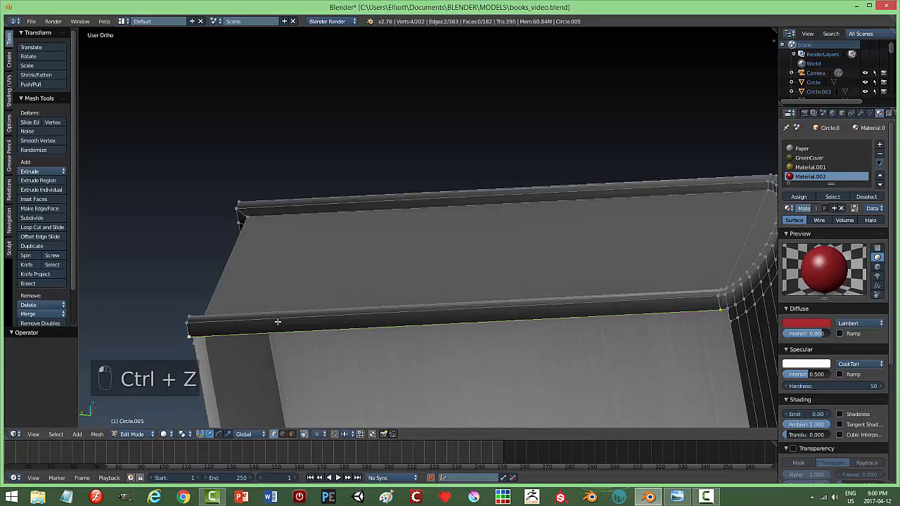
key(f)
middle_drag(293, 322, 377, 220)
key(a)
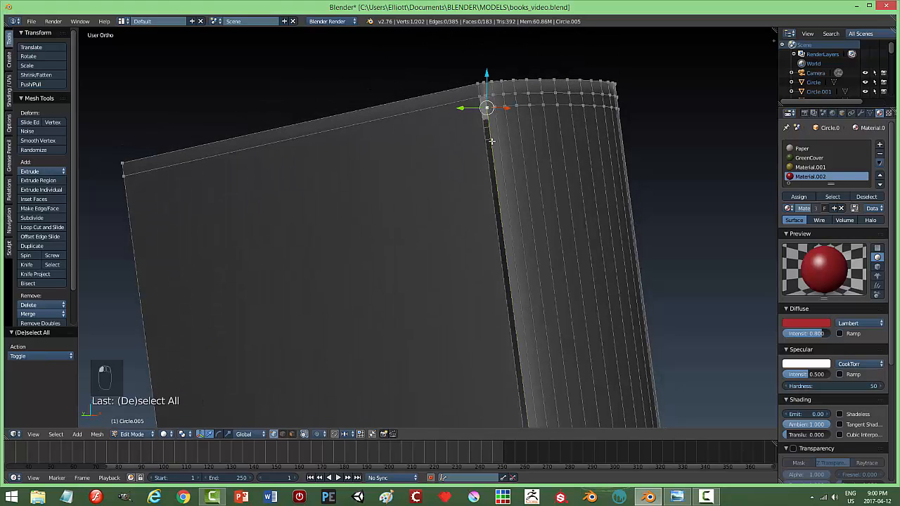
Step: In edge selection mode, select the boundary of the narrow gap between the cover panel and the spine and fill it with a face
scroll(486, 168, up, 2)
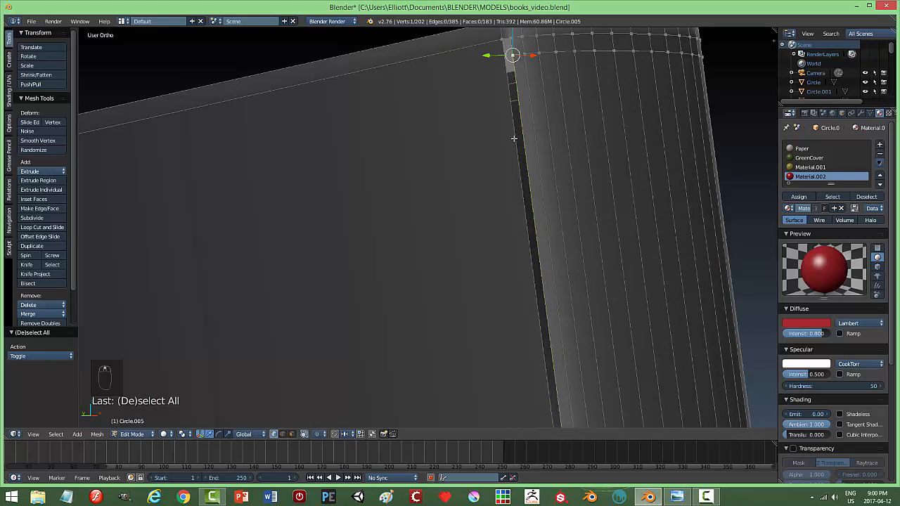
shift+middle_drag(513, 139, 496, 209)
key(a)
key(ctrl+Tab)
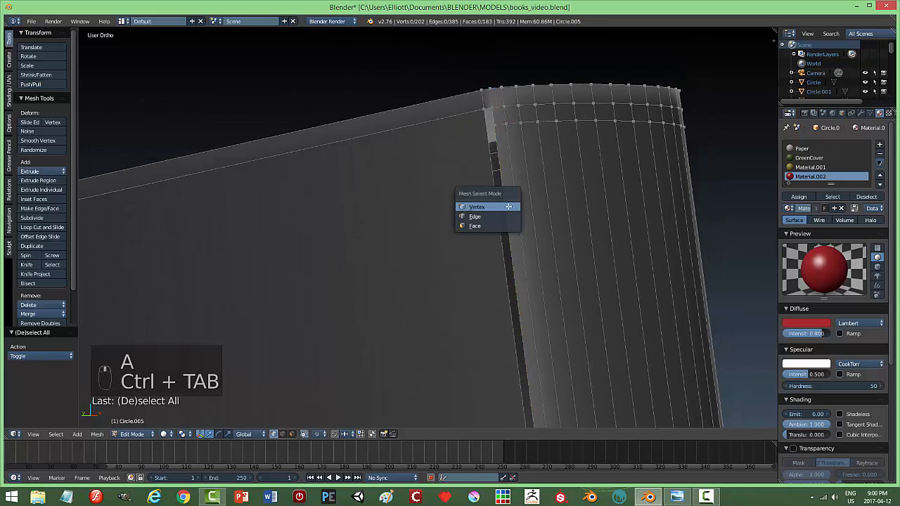
click(493, 215)
click(497, 165)
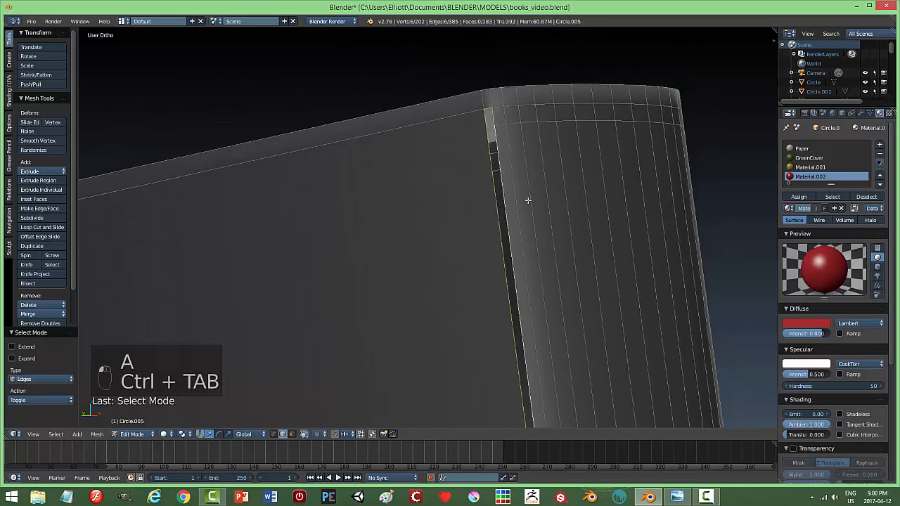
key(f)
key(a)
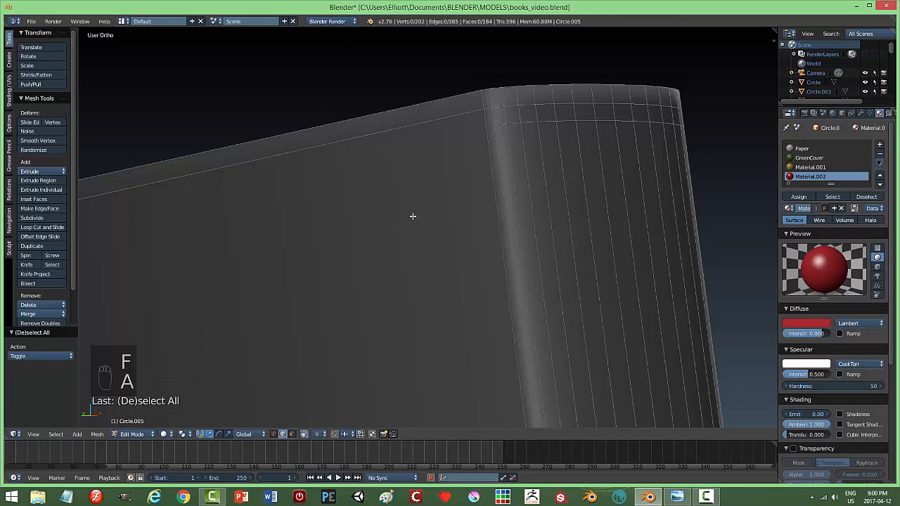
Step: Select the boundary of the narrow opening along the cover's fore edge, opposite the spine, and fill it with a face
middle_drag(412, 215, 555, 258)
scroll(555, 259, up, 5)
shift+middle_drag(687, 176, 515, 246)
scroll(450, 306, up, 2)
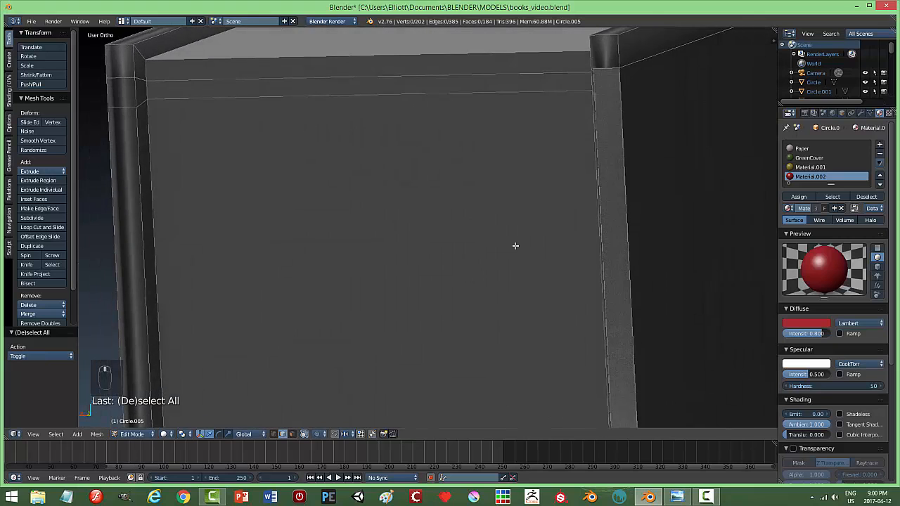
middle_drag(629, 183, 606, 192)
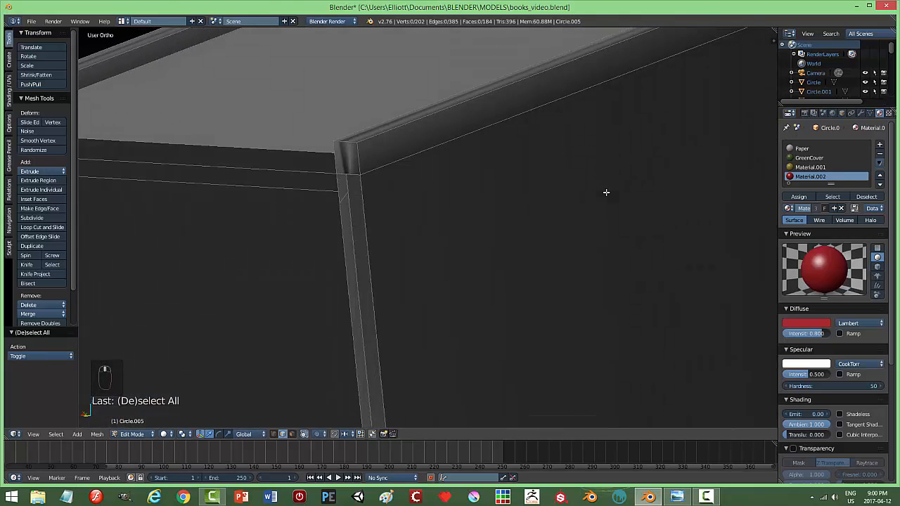
alt+right_click(364, 203)
key(f)
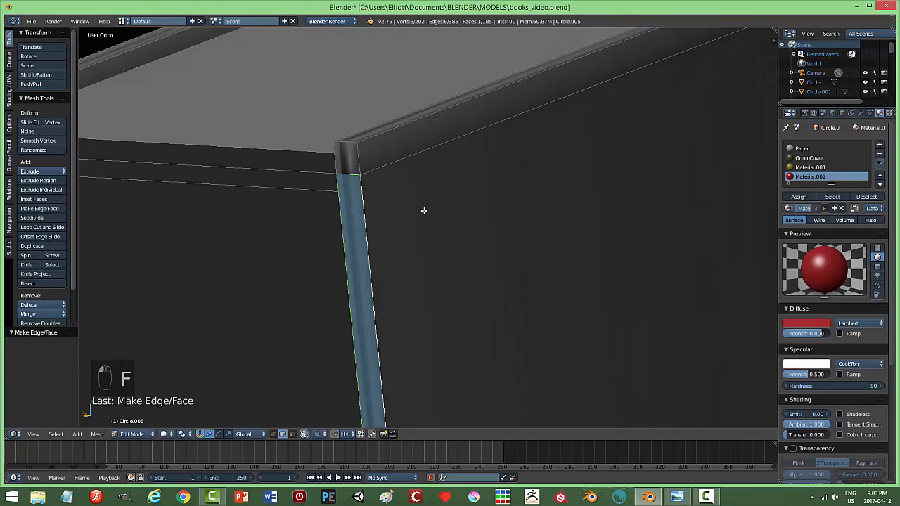
key(a)
Step: Return the book to Object Mode and check its closed cover from several sides
scroll(425, 215, down, 3)
middle_drag(424, 214, 427, 232)
middle_drag(438, 280, 477, 261)
key(Tab)
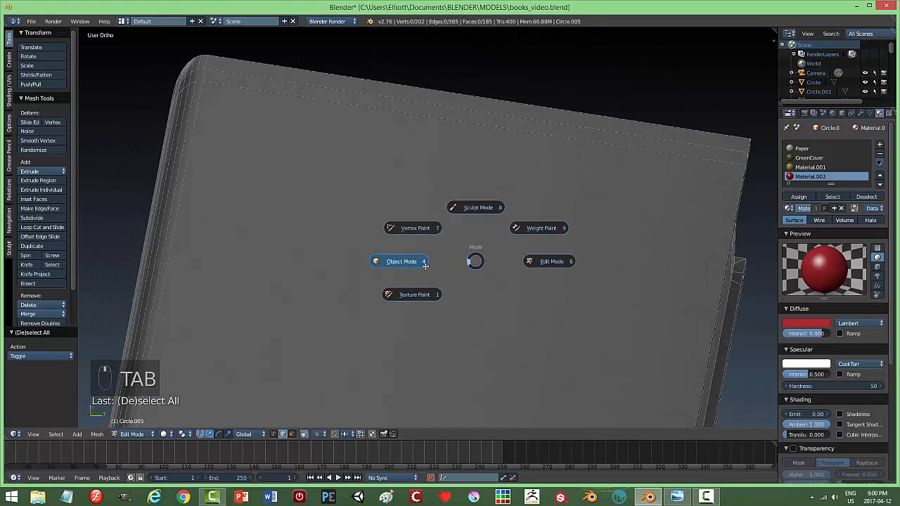
scroll(381, 244, down, 5)
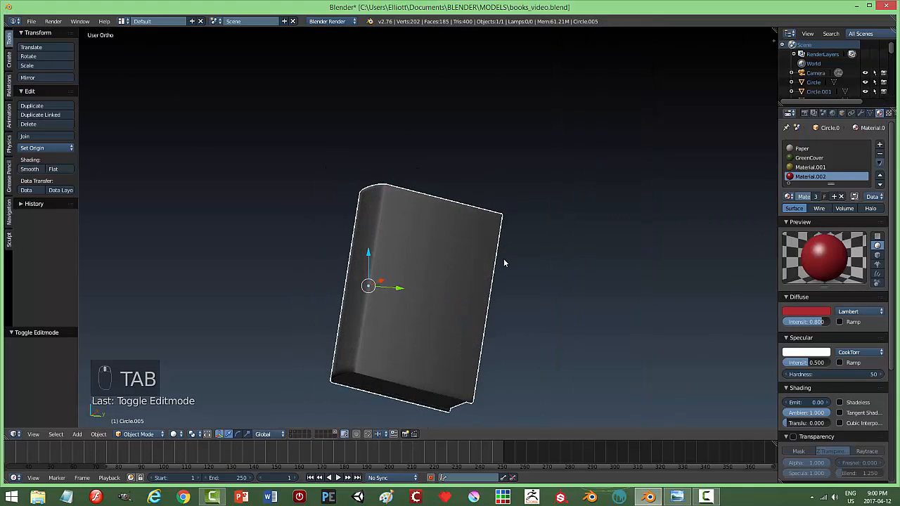
key(a)
key(a)
middle_drag(504, 258, 438, 297)
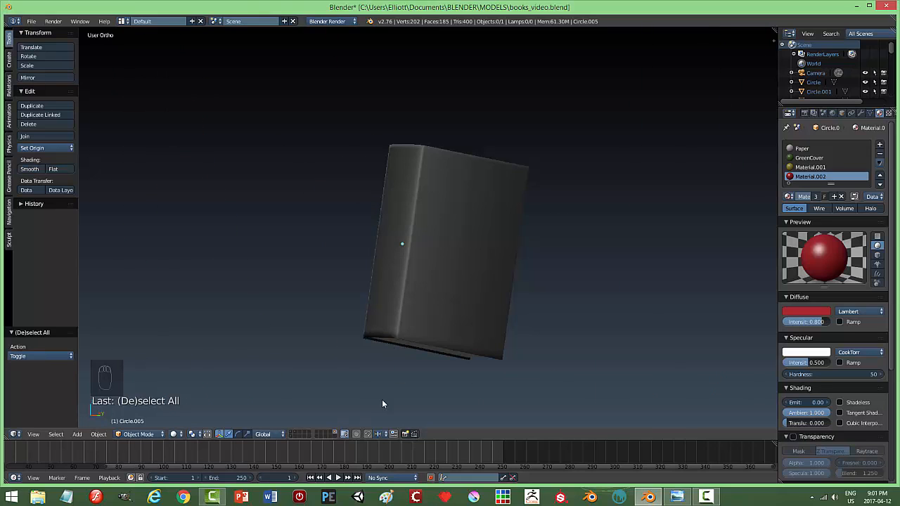
Step: Move the upright book to the first layer and show that layer together with the bookshelf's layer
right_click(517, 197)
key(m)
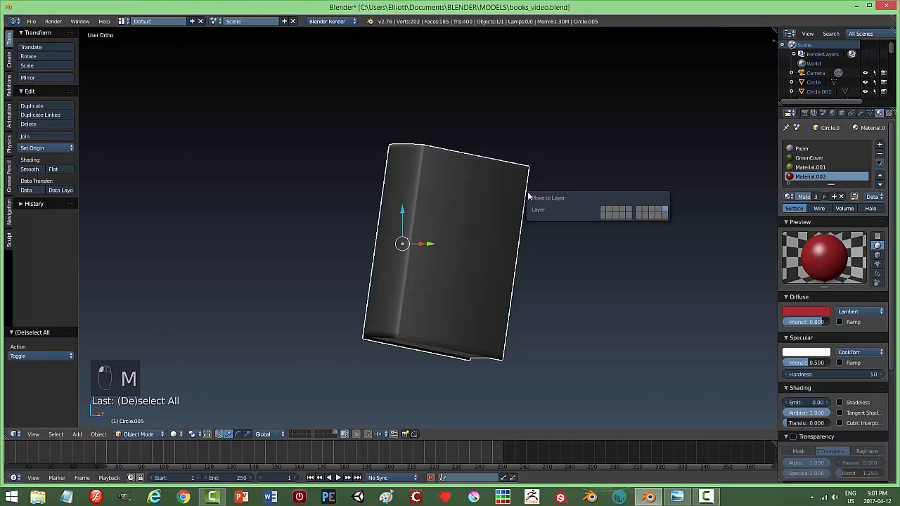
click(607, 211)
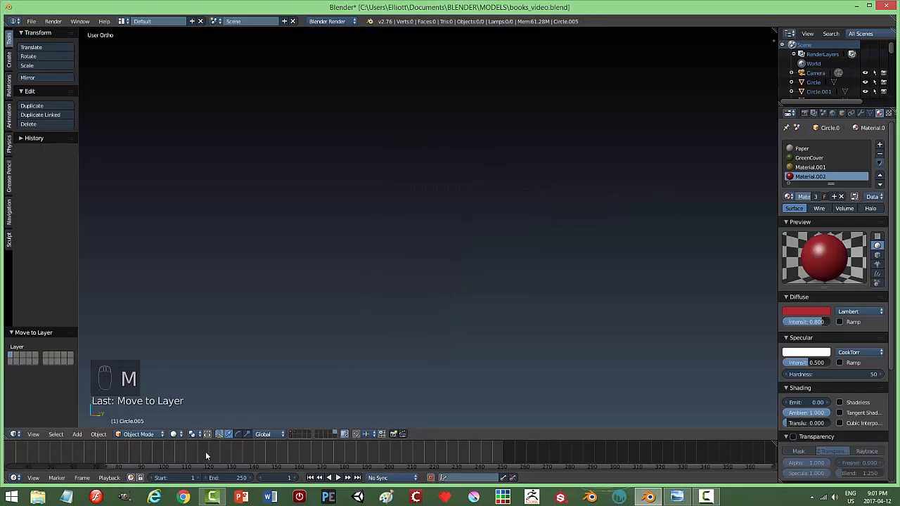
click(294, 429)
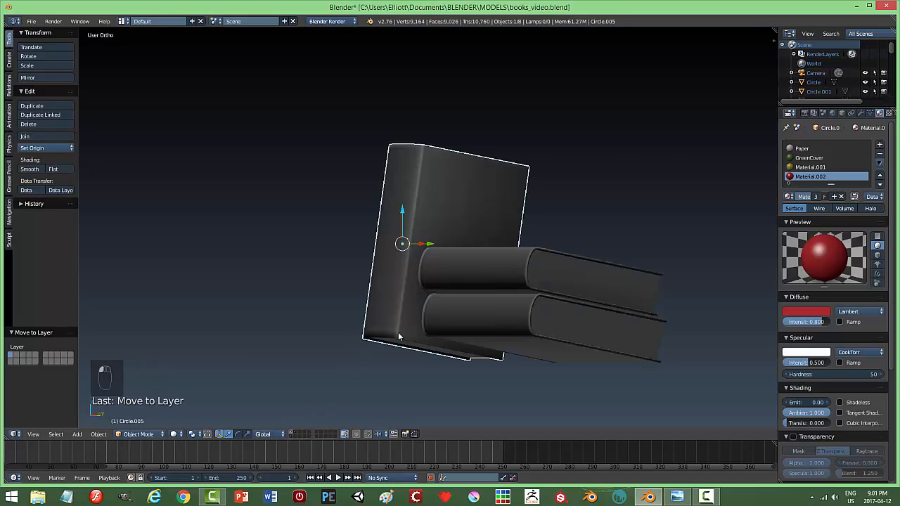
shift+click(297, 436)
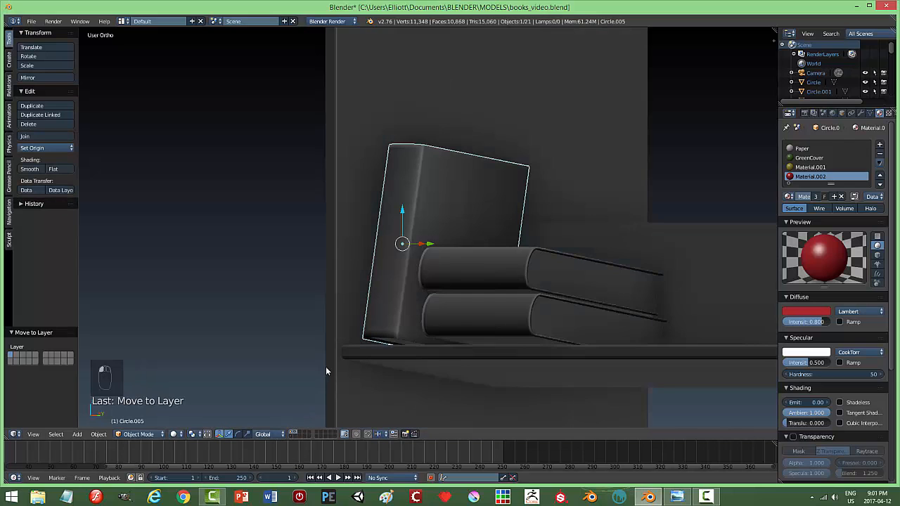
key(a)
Step: Lower the upright book slightly along Z so it sits on the shelf beside the two stacked books
middle_drag(372, 357, 416, 362)
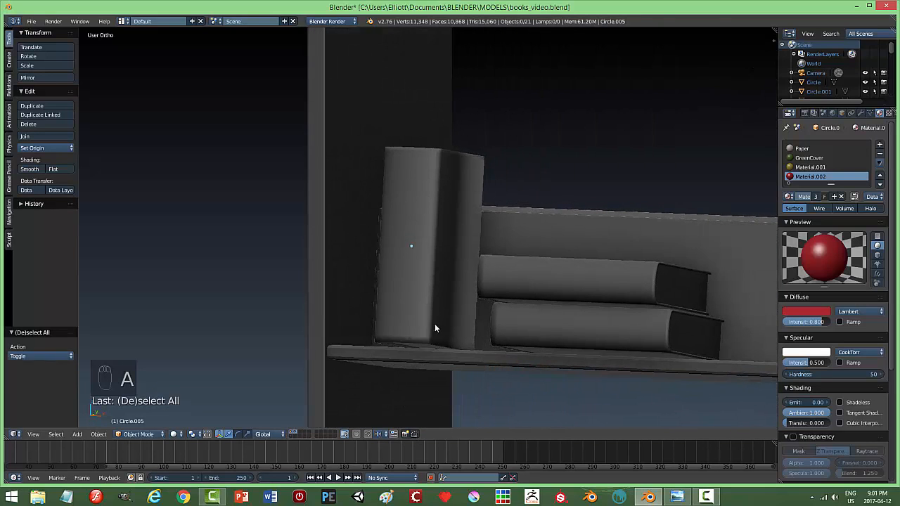
right_click(425, 281)
mouse_move(426, 281)
middle_down()
mouse_move(425, 291)
mouse_move(435, 289)
middle_up()
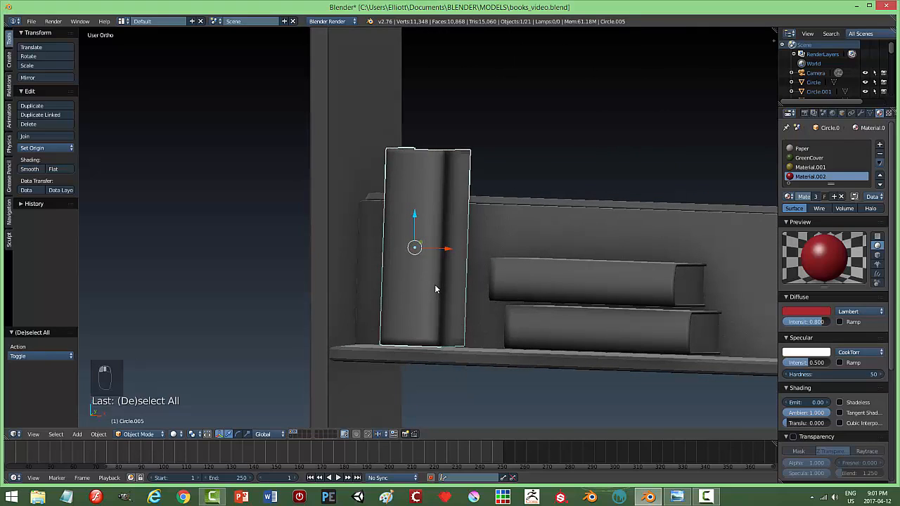
drag(415, 218, 415, 225)
key(a)
middle_drag(464, 304, 411, 318)
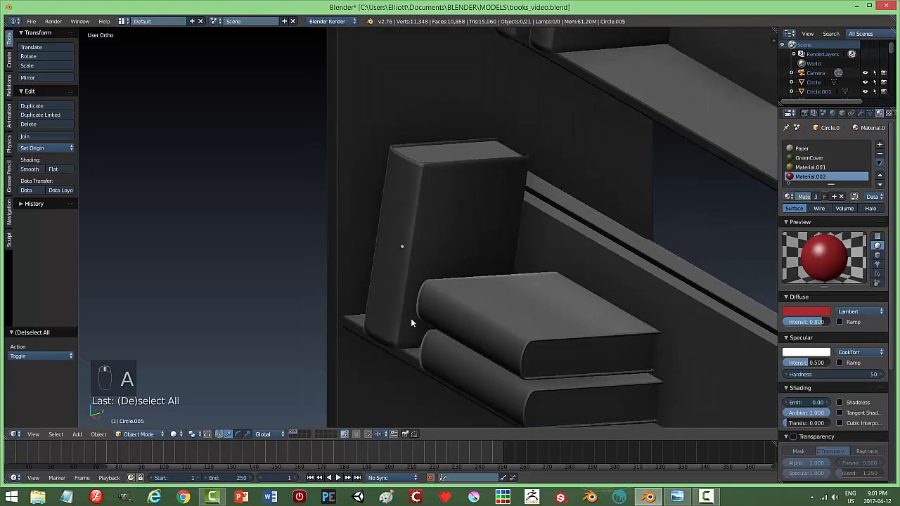
Step: Preview the scene through the camera in rendered shading with the lamp layer also shown, and return to solid shading
key(KP_0)
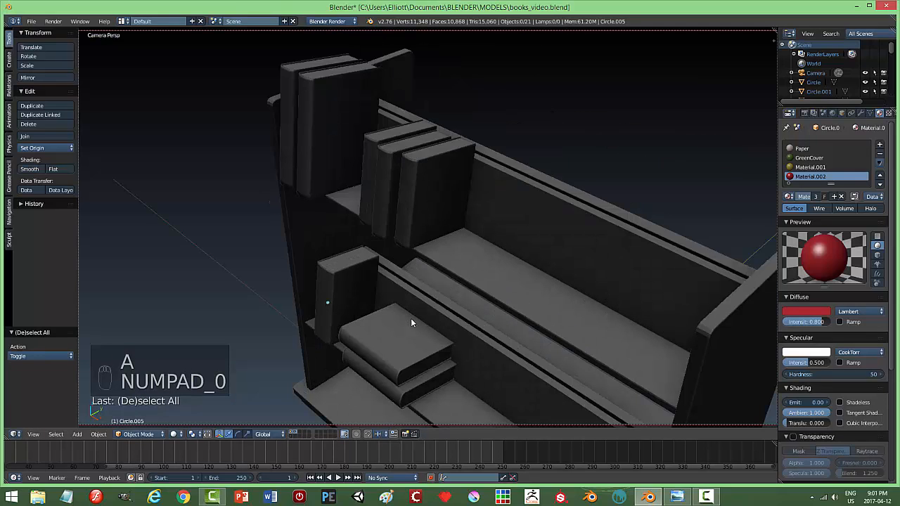
key(shift+z)
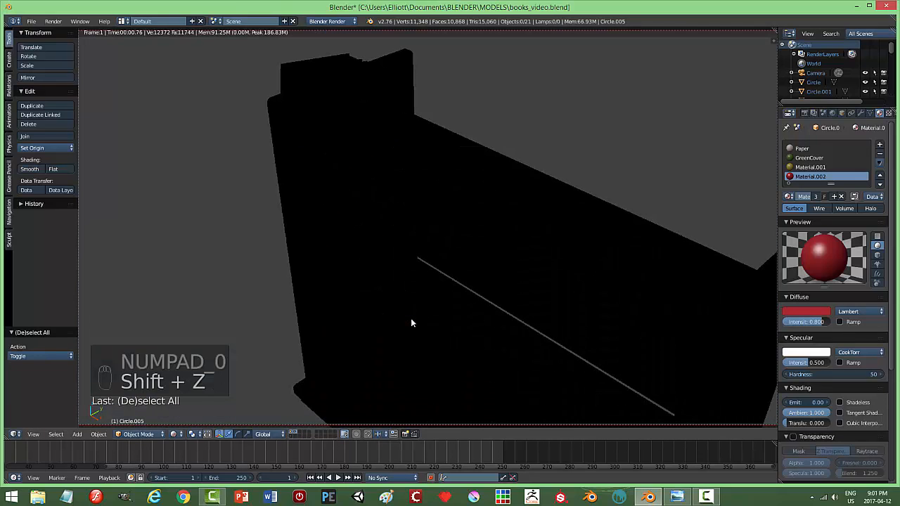
shift+click(291, 437)
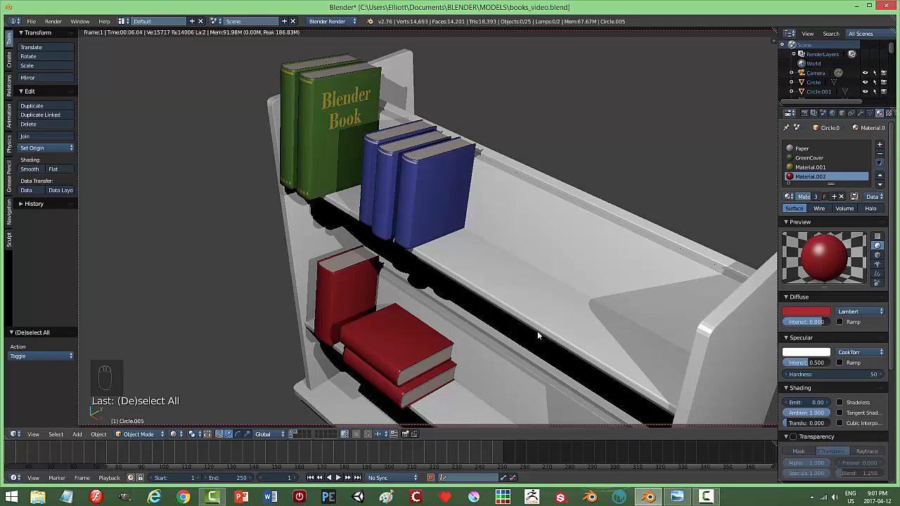
key(shift+z)
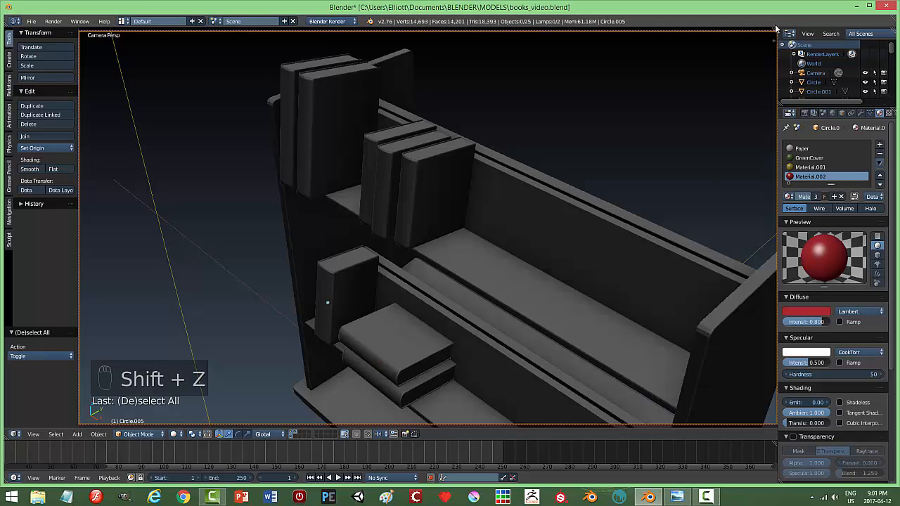
Step: Split the 3D view into two side-by-side viewports, hide the new one's tool shelf, and set the narrower one to rendered shading
drag(776, 29, 276, 64)
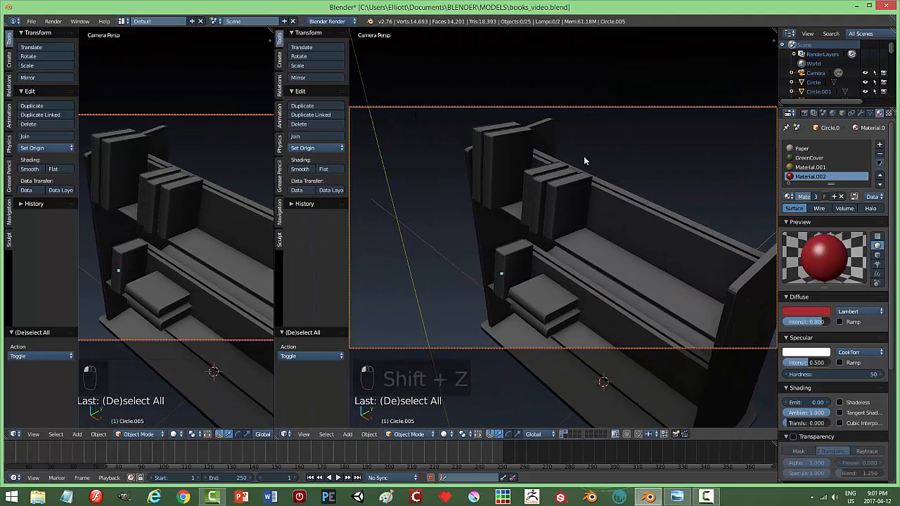
key(t)
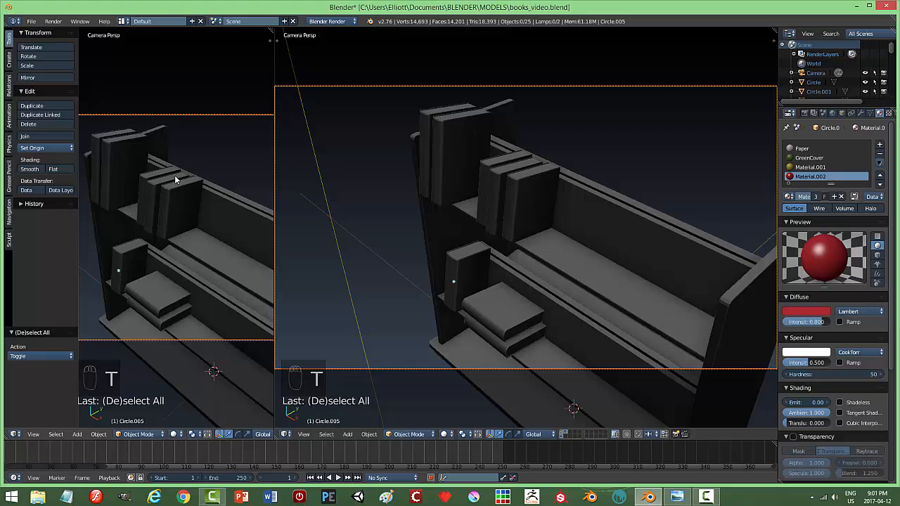
key(shift+z)
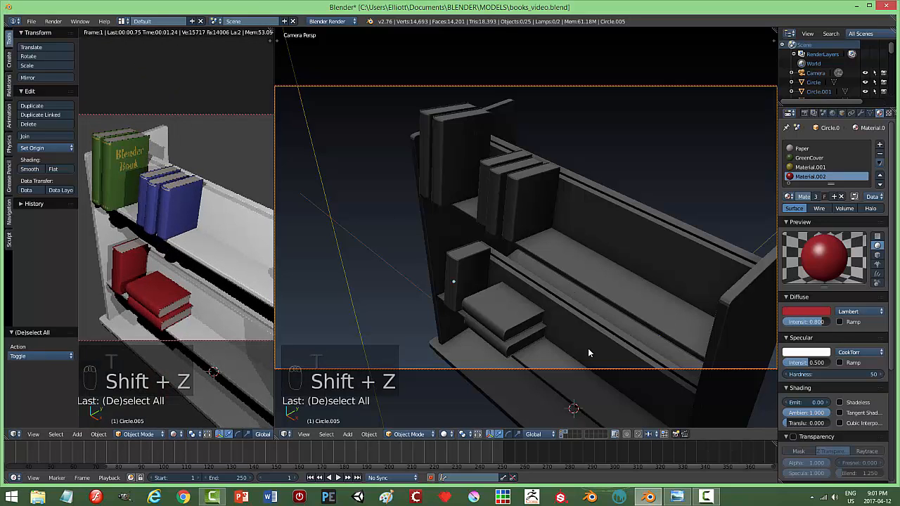
Step: Reposition the two lamps: raise the first above the shelves and shift it 1.547 along Y, lower the second and shift it 1.985 along X
key(KP_0)
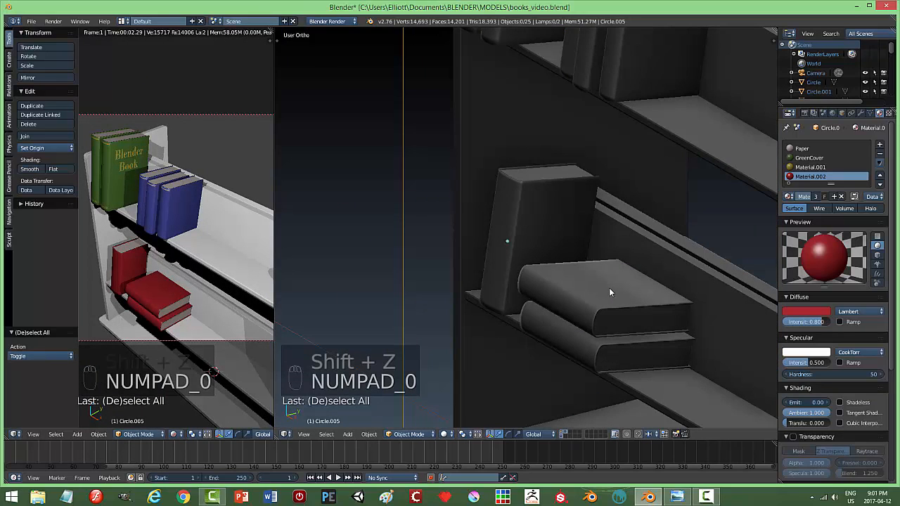
scroll(593, 284, down, 5)
middle_drag(625, 247, 622, 246)
right_click(589, 221)
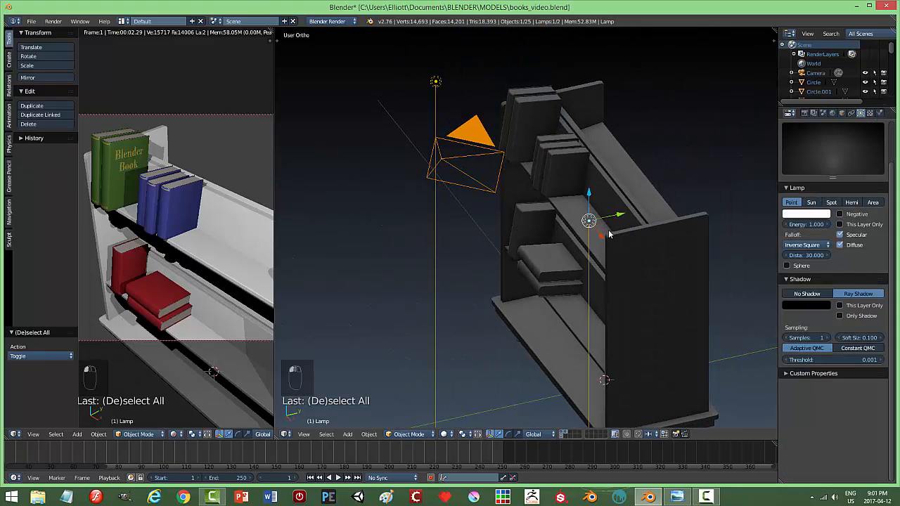
drag(603, 240, 644, 56)
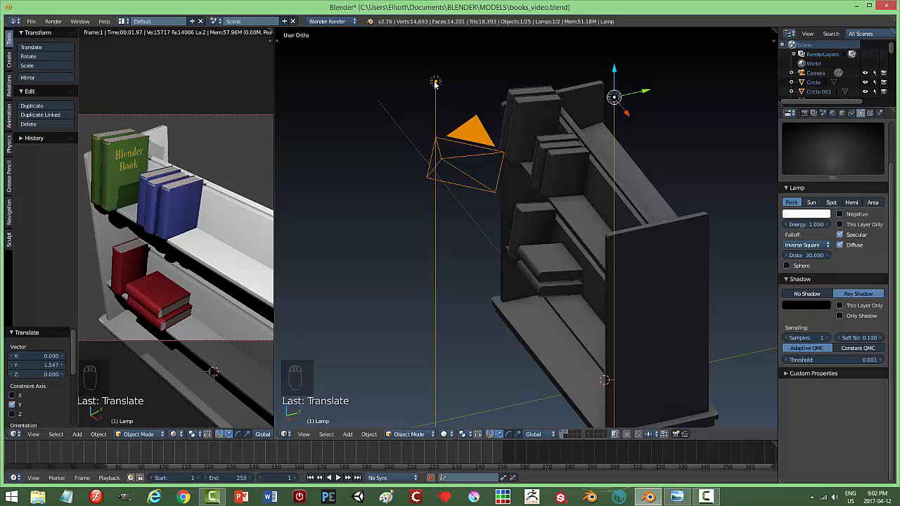
drag(467, 76, 451, 190)
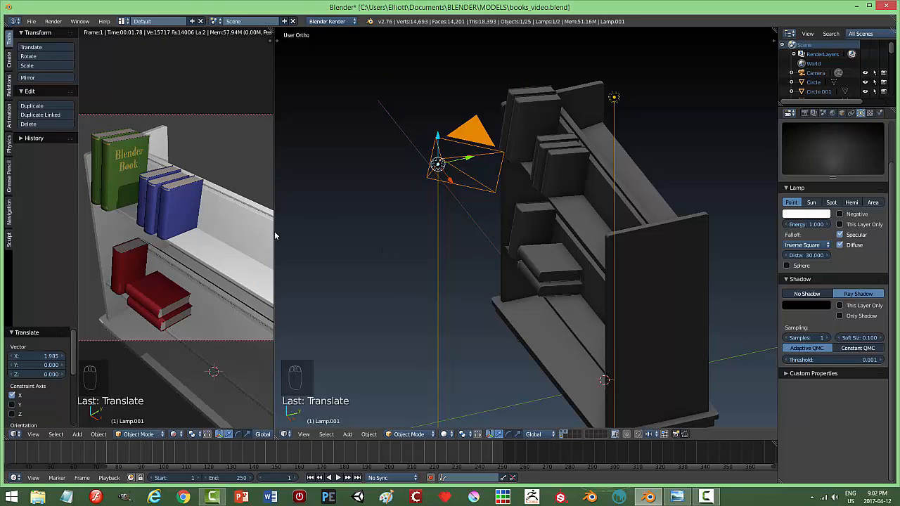
Step: Widen the rendered viewport and orbit the camera to a higher, angled view of the books and shelves
drag(275, 237, 429, 236)
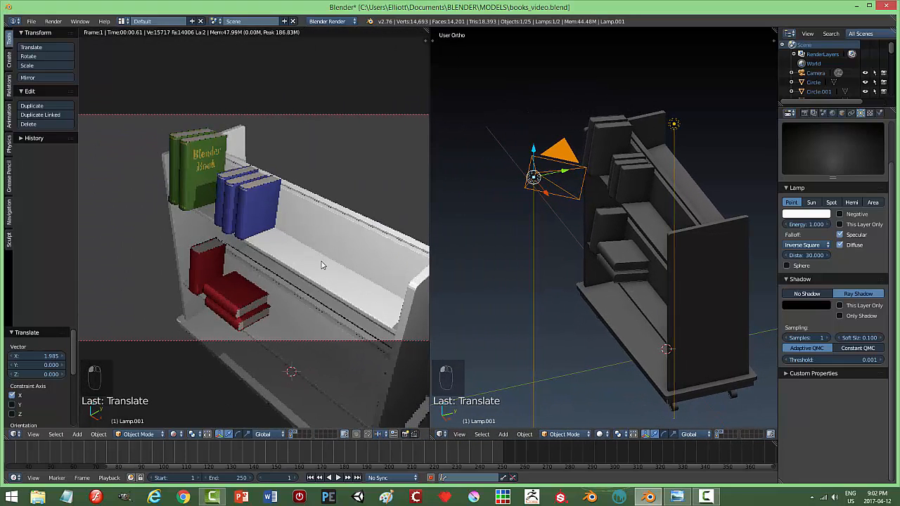
scroll(318, 265, up, 1)
middle_drag(299, 258, 318, 253)
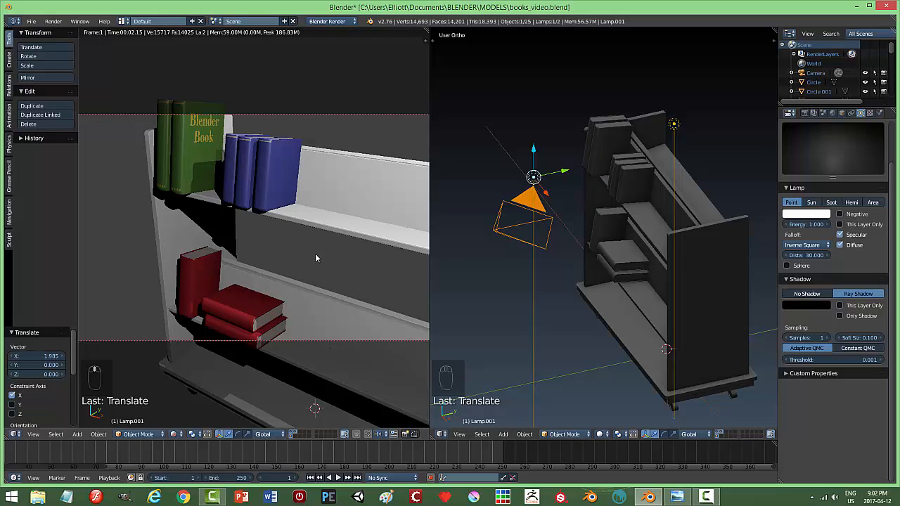
middle_drag(315, 258, 332, 255)
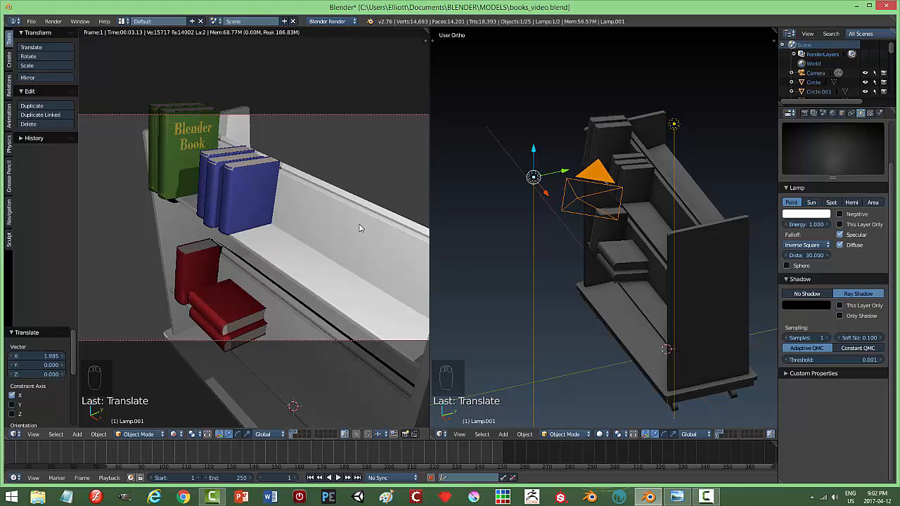
Step: Merge the two side-by-side viewports into one solid-shaded view outside the camera and save the file
key(shift+z)
drag(427, 29, 457, 248)
key(KP_0)
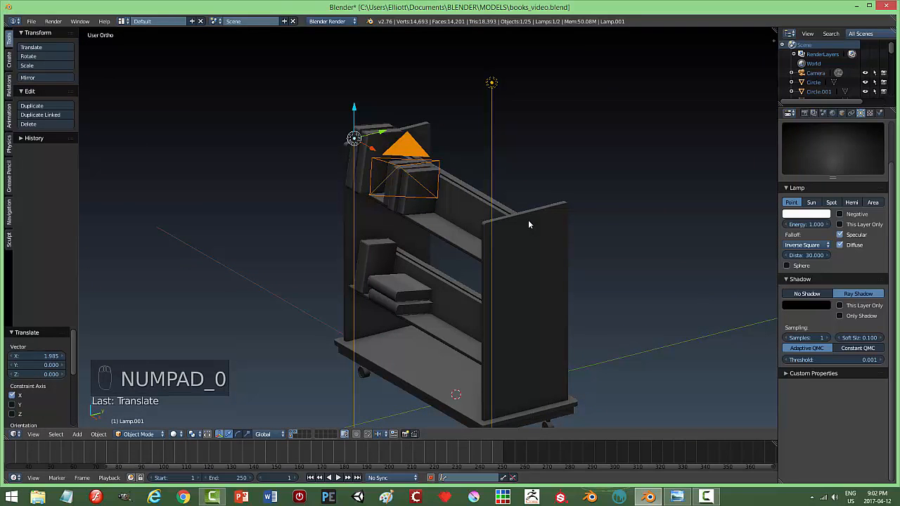
key(ctrl+s)
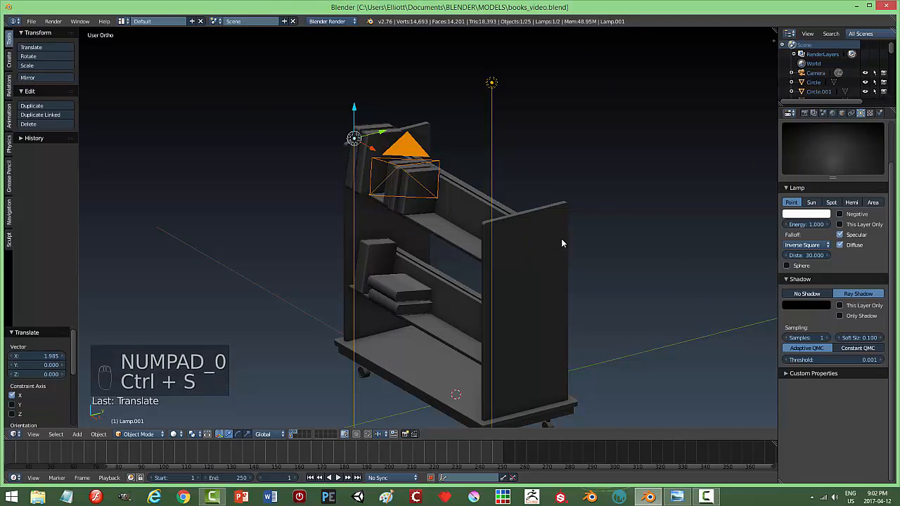
Step: Duplicate two green books and one blue book from the upper shelf and rotate the copies 180° about Z
middle_drag(561, 242, 500, 253)
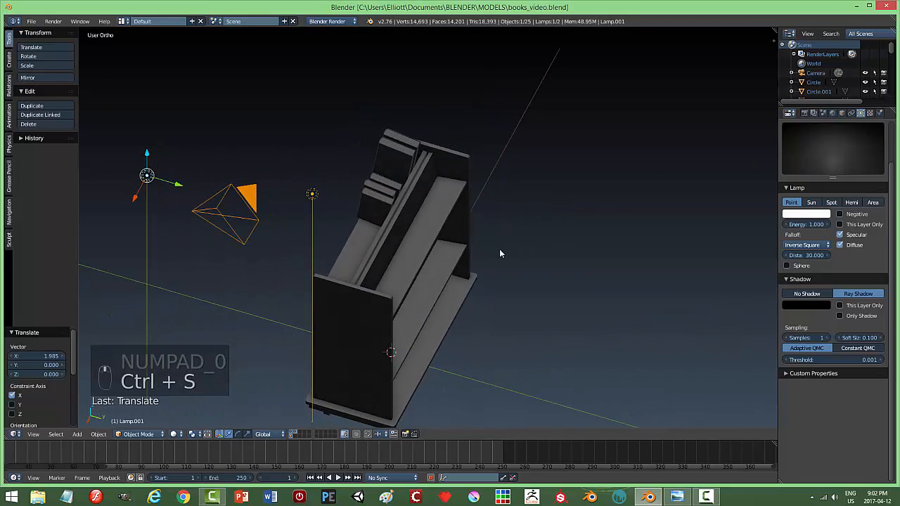
right_click(403, 151)
right_click(385, 186)
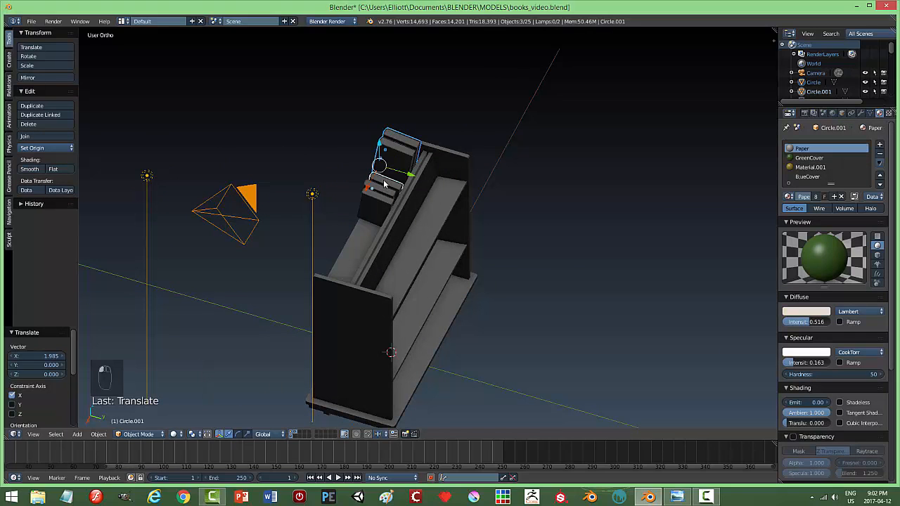
key(shift+d)
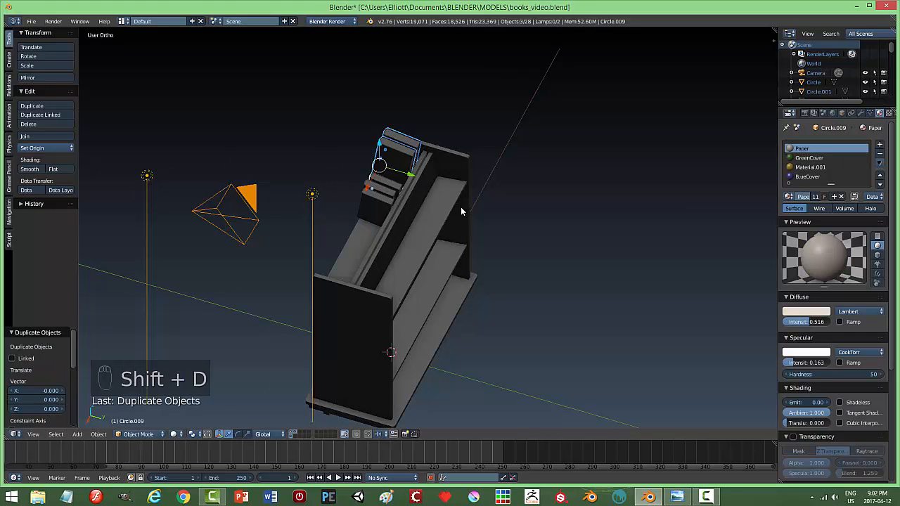
text(rz18)
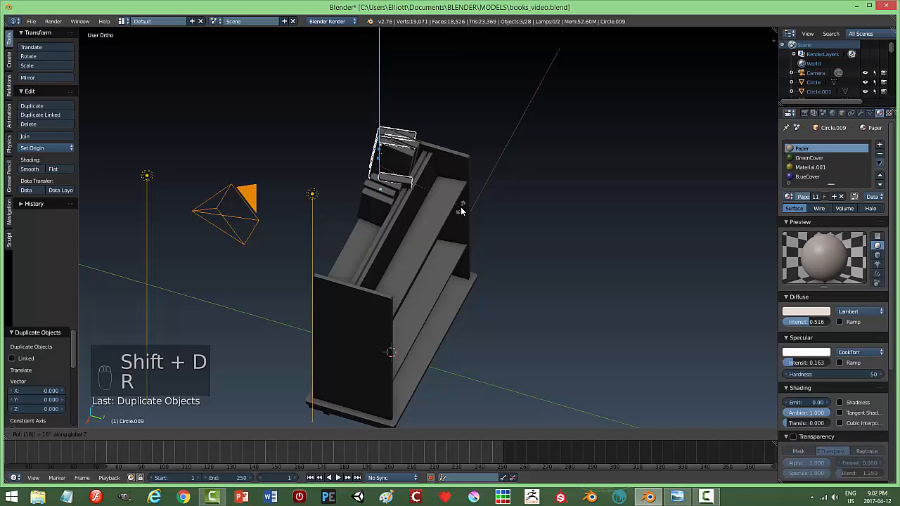
text(0)
key(Return)
Step: Move the duplicated books 1.361 along Y and 1.359 along X onto the upper shelf on the other side
key(g)
key(y)
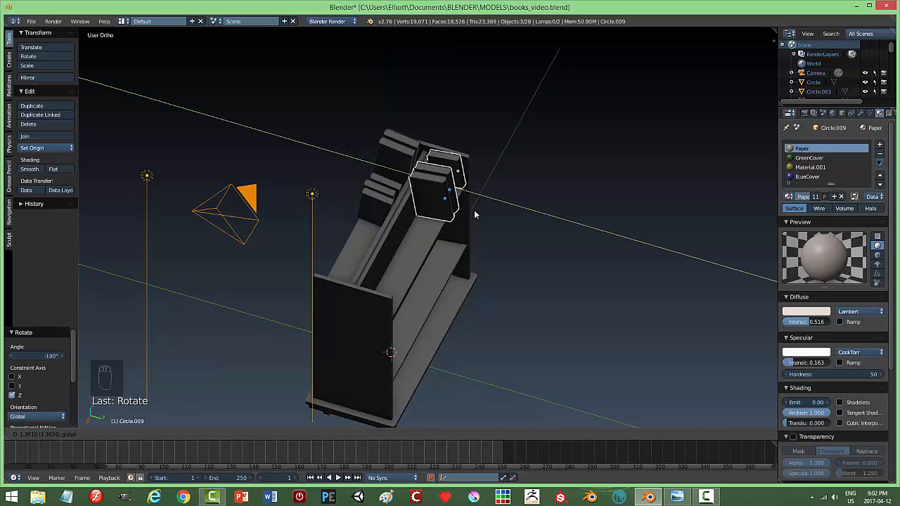
click(474, 209)
middle_drag(514, 189, 483, 211)
key(g)
key(x)
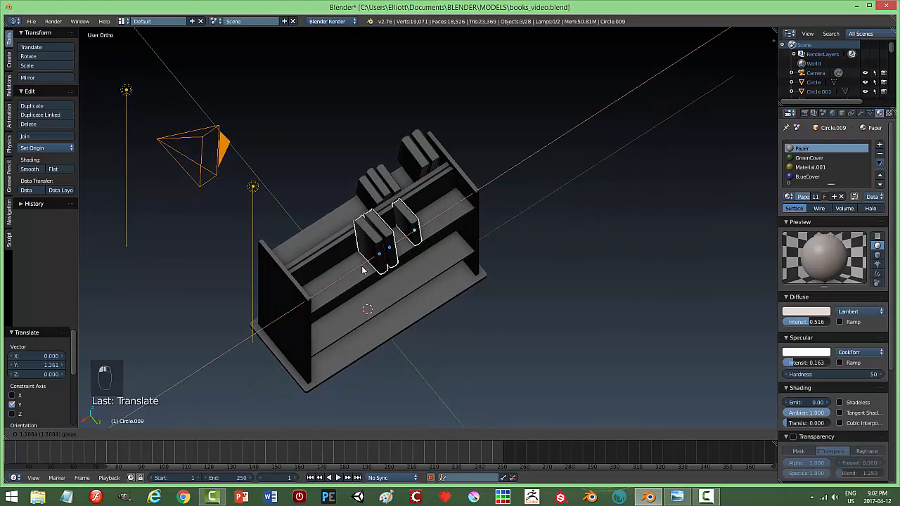
click(462, 266)
Step: Duplicate one of the tall books on the back upper shelf and shift the copy -0.245 along X beside it
middle_drag(461, 266, 391, 202)
scroll(391, 203, up, 2)
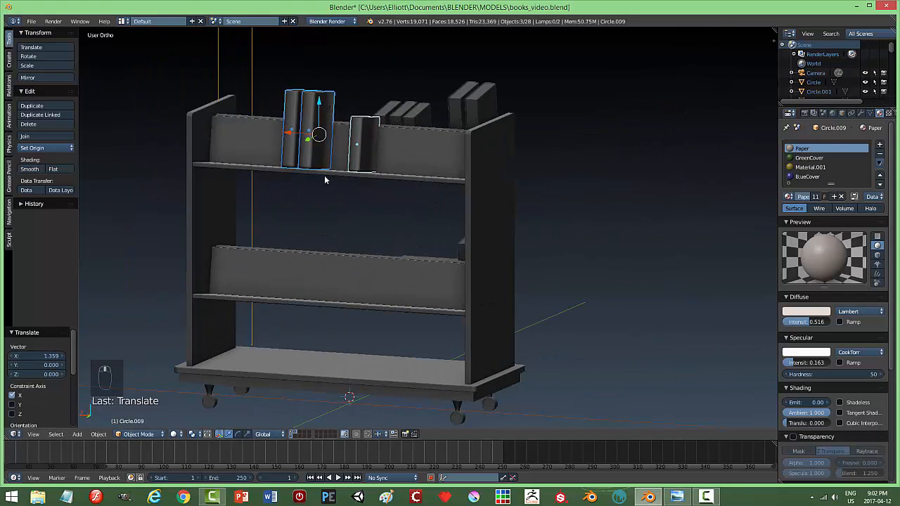
middle_drag(324, 175, 373, 212)
right_click(315, 163)
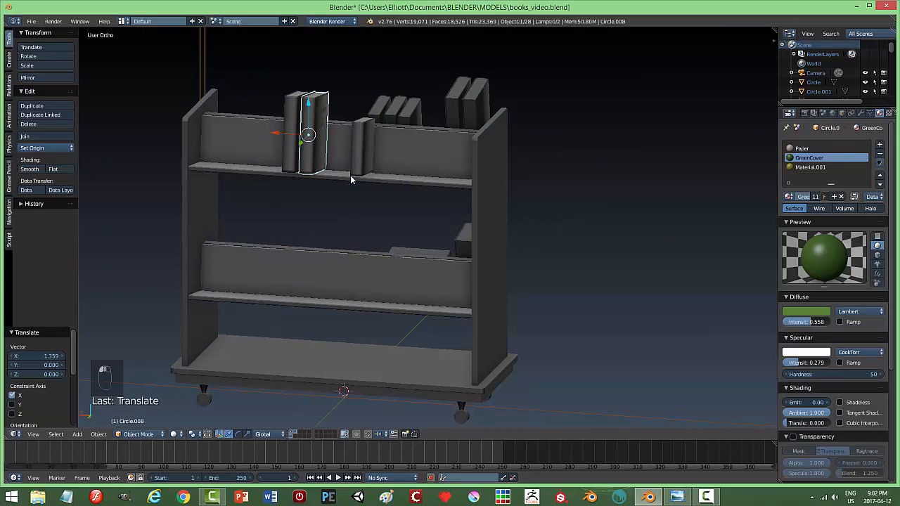
key(shift+d)
key(x)
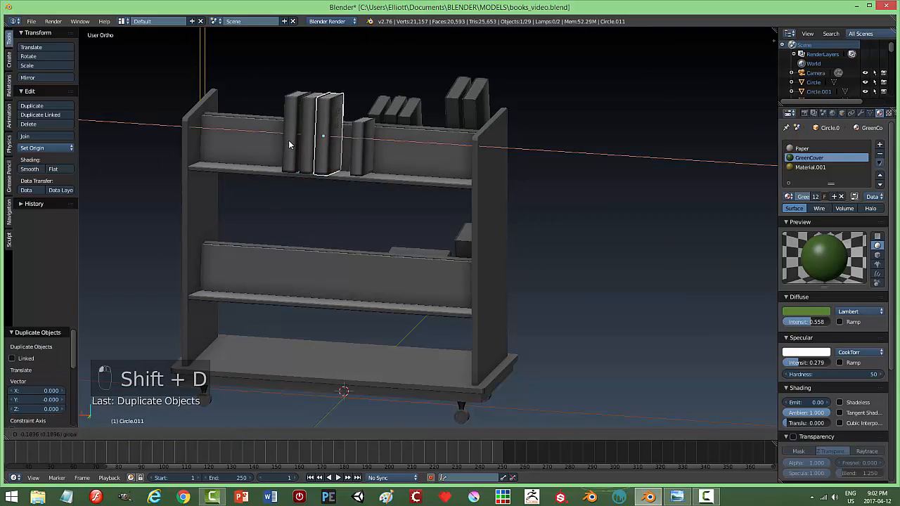
click(292, 142)
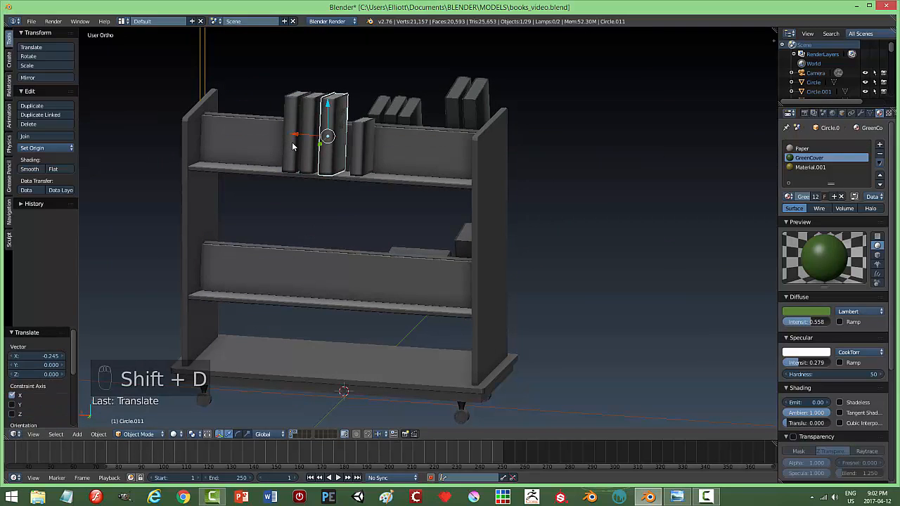
Step: Duplicate the short book on the back upper shelf, shift the copy -0.191 along X and nudge it slightly along Y
right_click(360, 151)
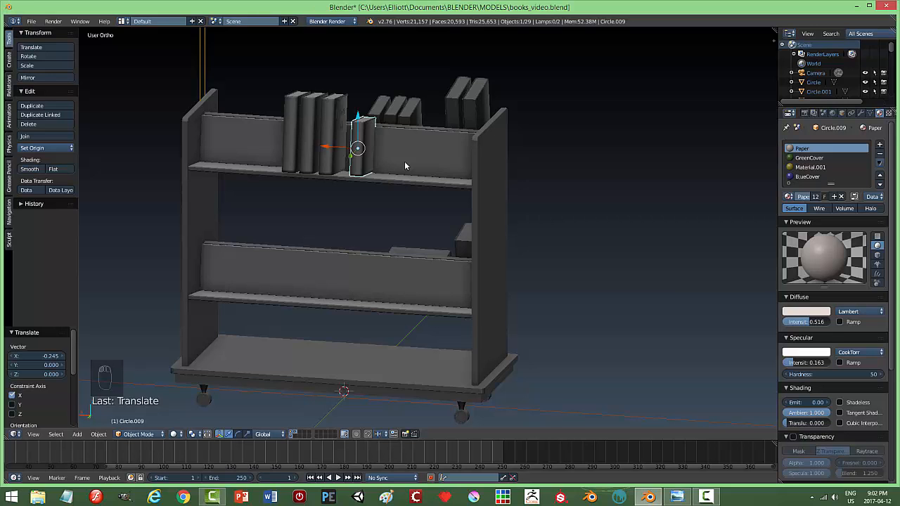
key(shift+d)
key(x)
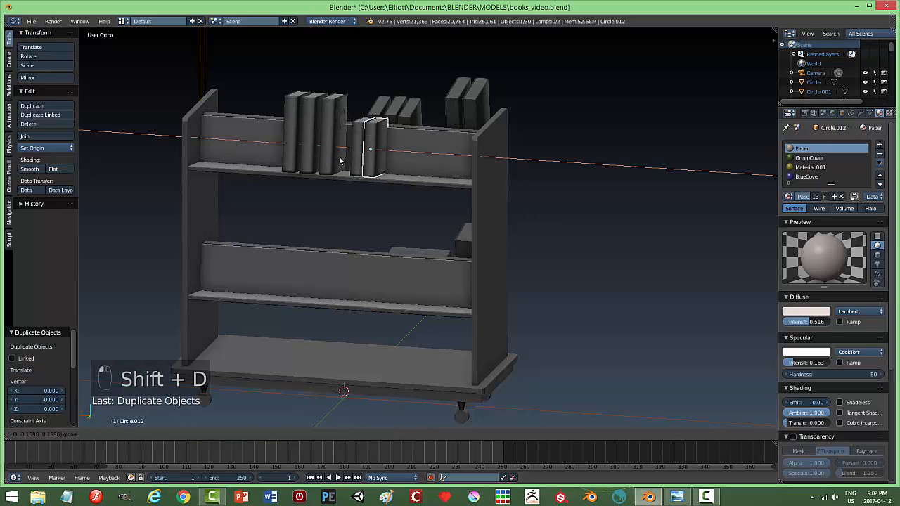
click(340, 161)
middle_drag(339, 161, 384, 200)
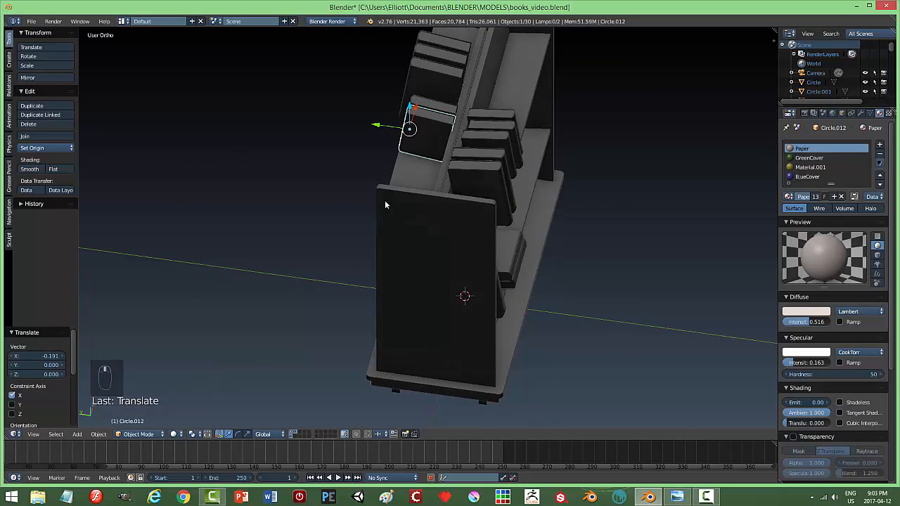
scroll(438, 122, up, 2)
drag(368, 82, 362, 83)
middle_drag(511, 92, 492, 117)
key(a)
Step: Preview the scene through the camera in rendered shading, reframe the camera to include the shelf's end panel, and return to solid shading
key(KP_0)
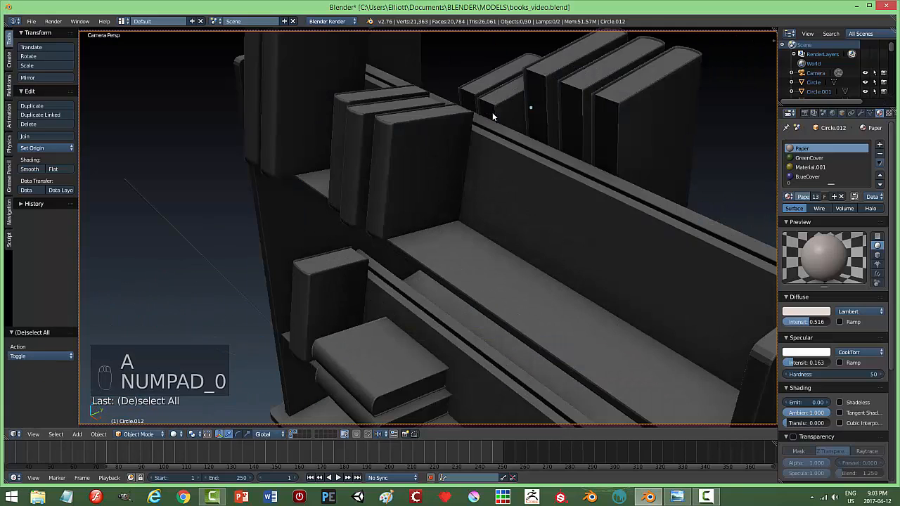
key(shift+a)
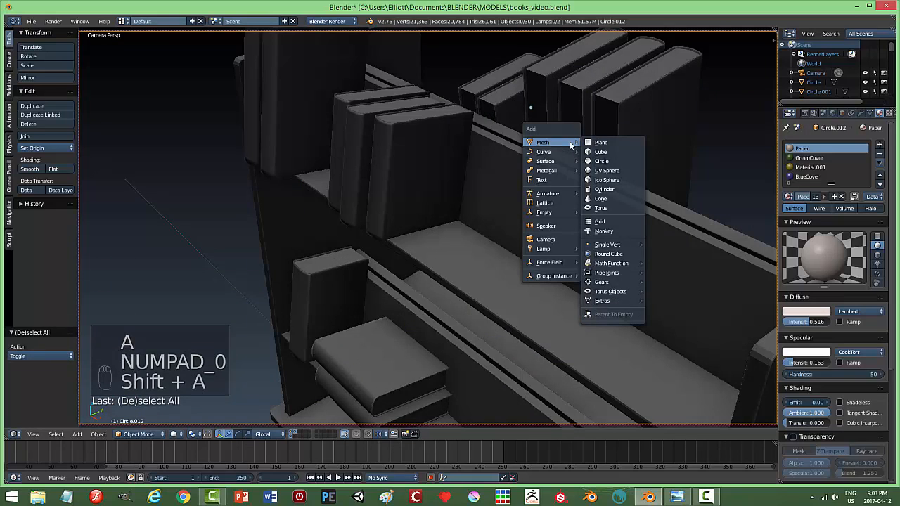
key(Escape)
key(shift+z)
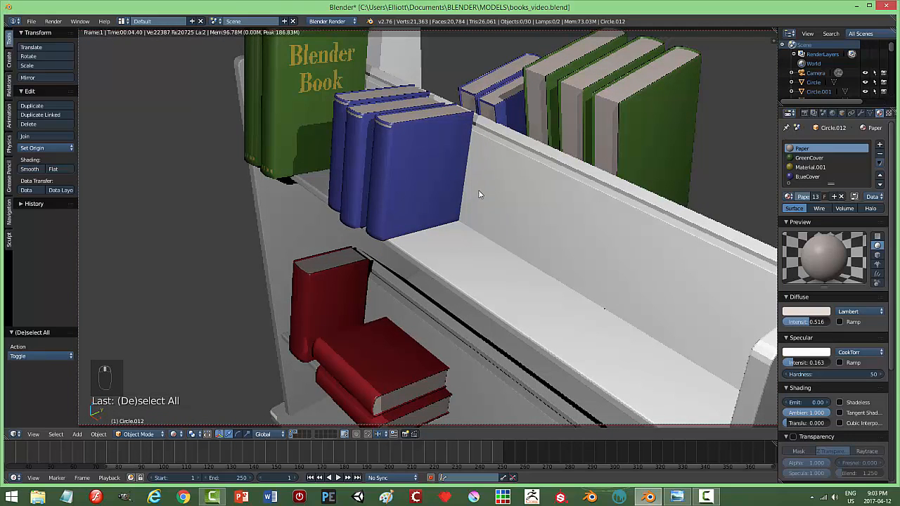
middle_drag(478, 195, 501, 184)
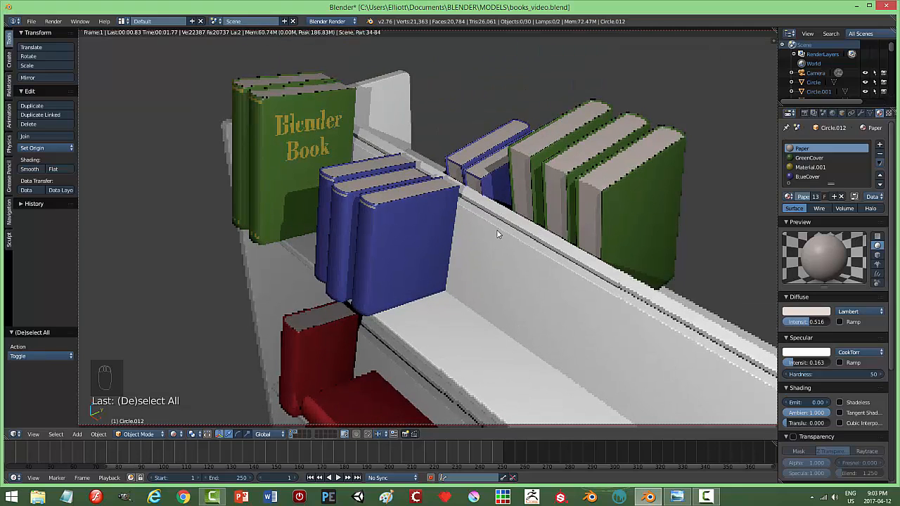
mouse_move(494, 233)
middle_down()
mouse_move(478, 244)
mouse_move(455, 230)
mouse_move(487, 234)
middle_up()
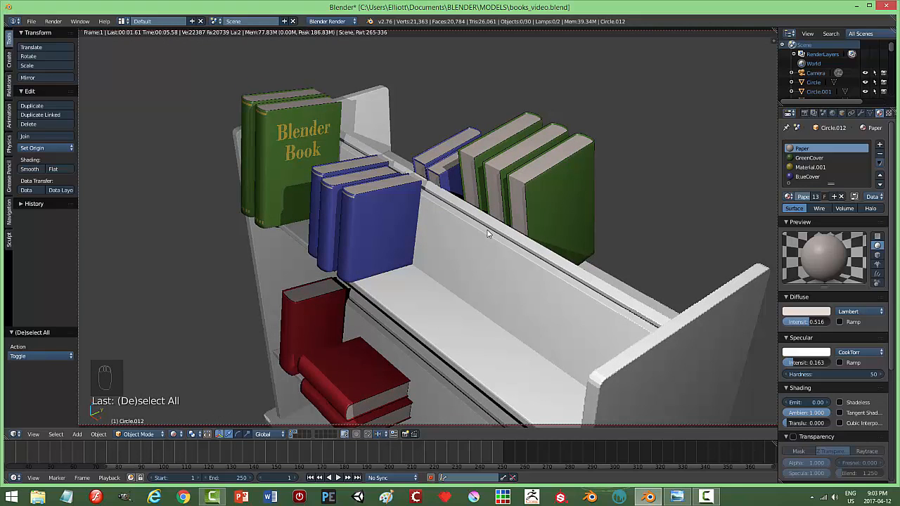
key(shift+z)
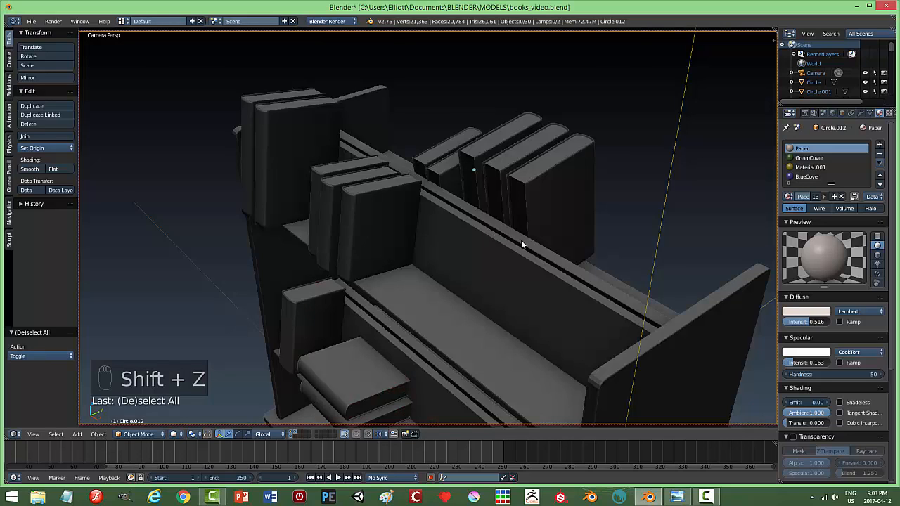
Step: Orbit the camera toward the end panel, save the file, and make a test render
middle_drag(521, 241, 467, 242)
key(ctrl+s)
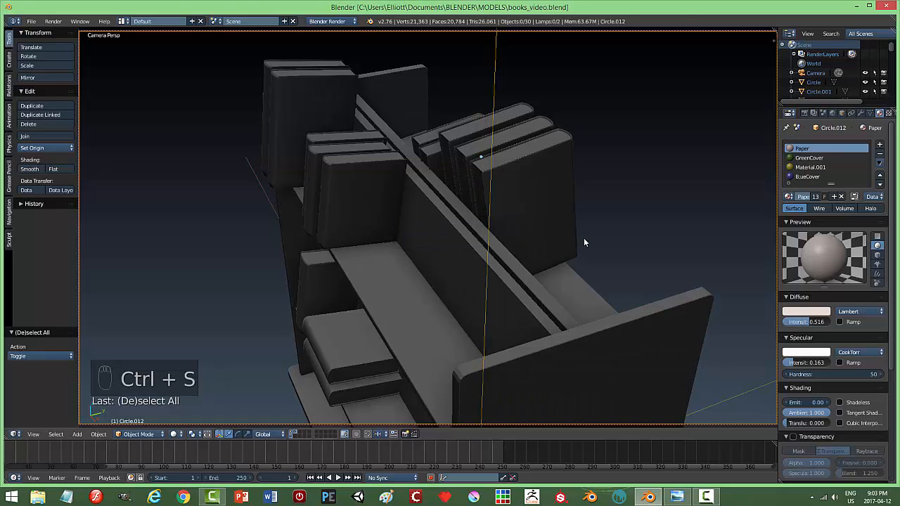
key(F12)
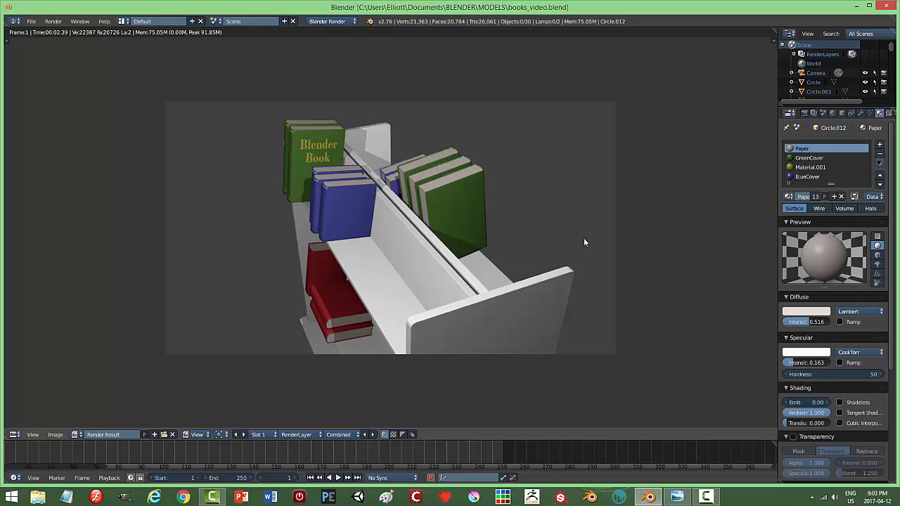
key(Escape)
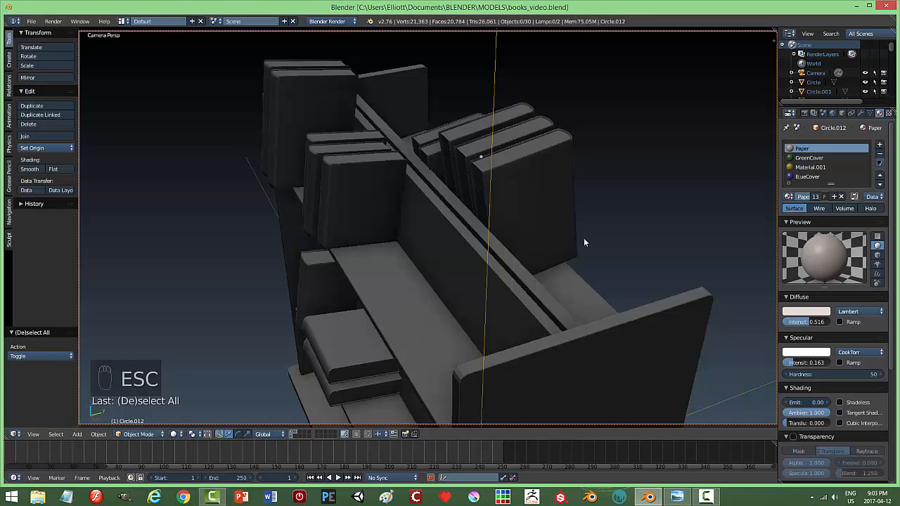
Step: Reframe the camera on the books from the front, render the image at 80% resolution, and save the file
scroll(398, 272, up, 3)
middle_drag(410, 276, 701, 232)
click(809, 114)
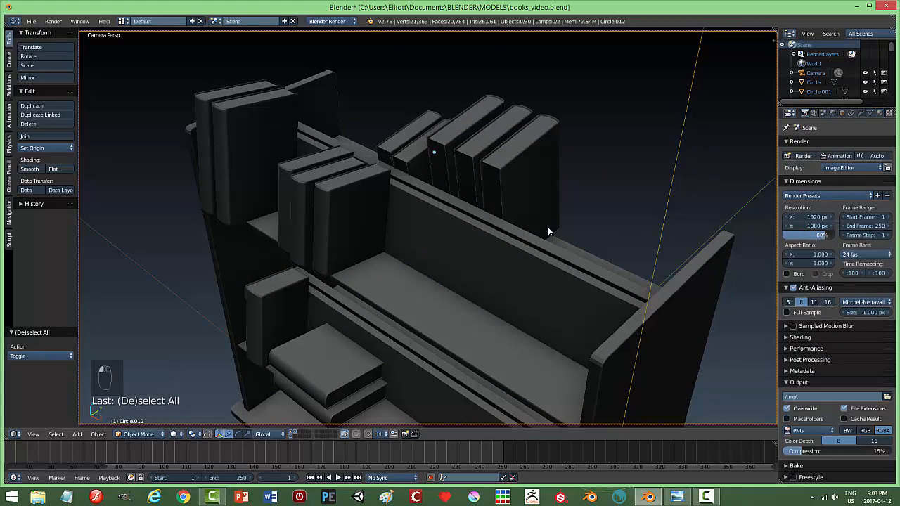
key(F12)
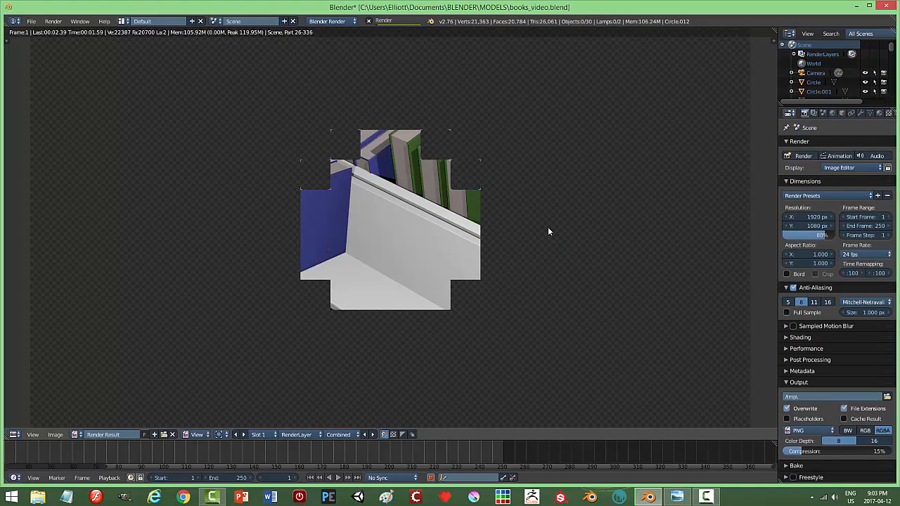
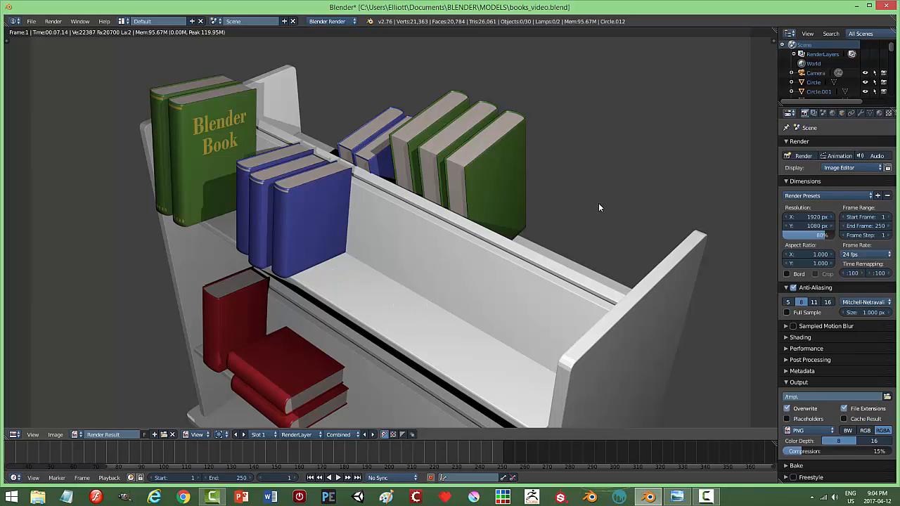
key(Escape)
key(ctrl+s)
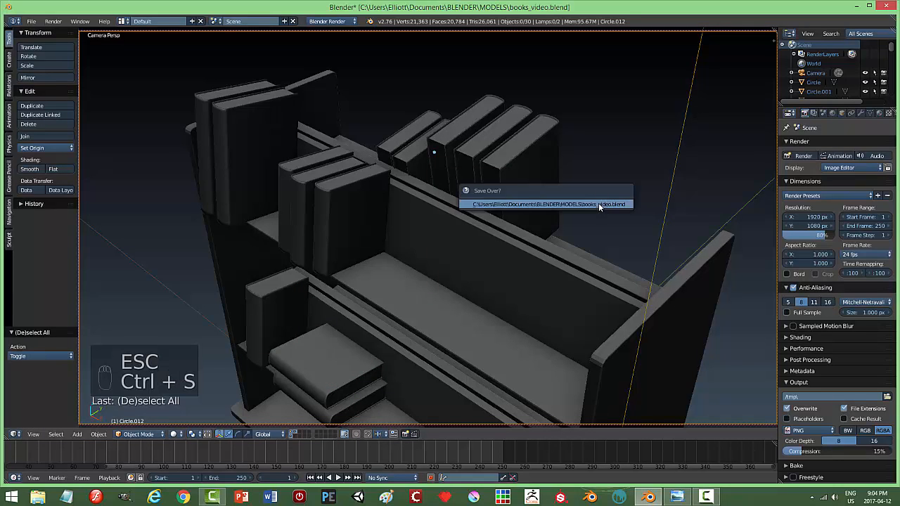
Step: Switch to an empty layer in top view and add a cylinder with 8 vertices
key(KP_0)
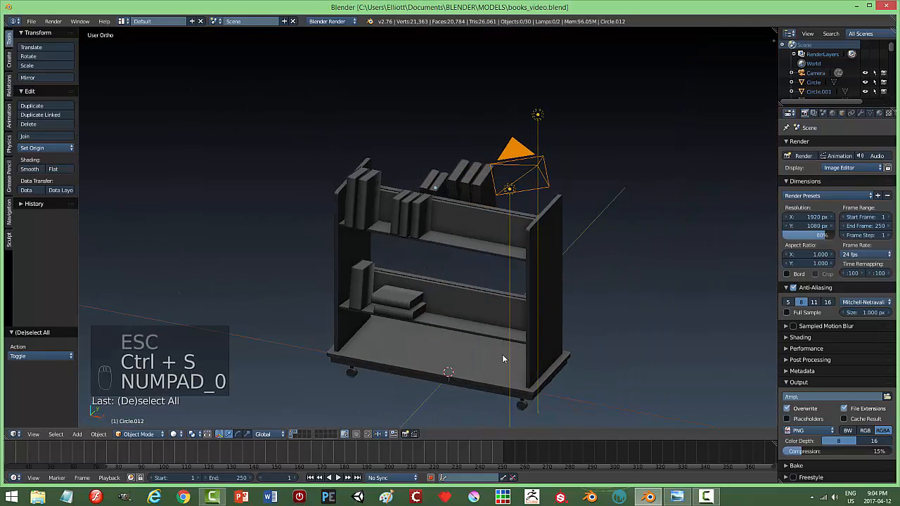
click(332, 434)
key(KP_7)
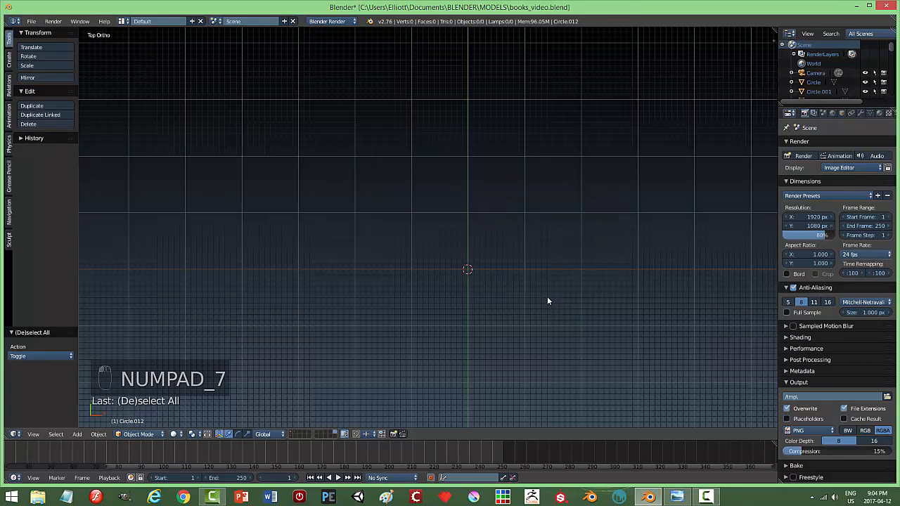
shift+middle_drag(553, 306, 469, 261)
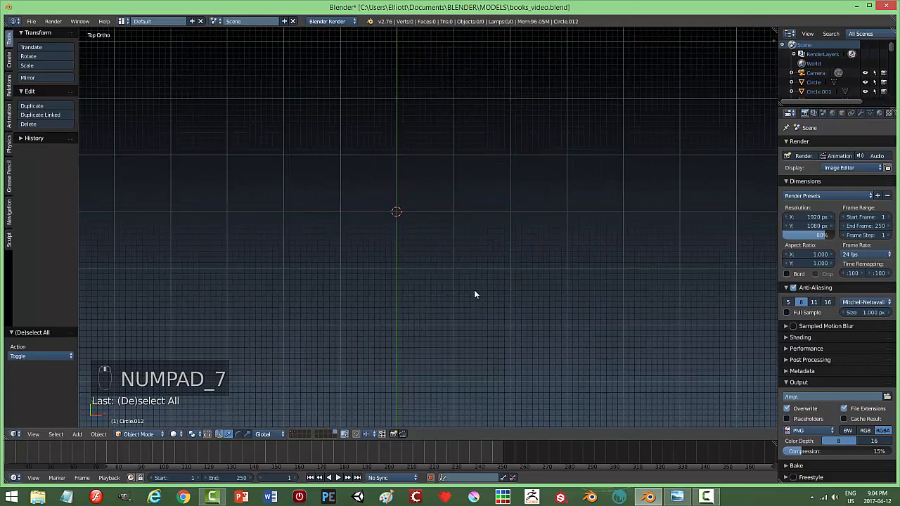
key(shift+a)
mouse_move(474, 291)
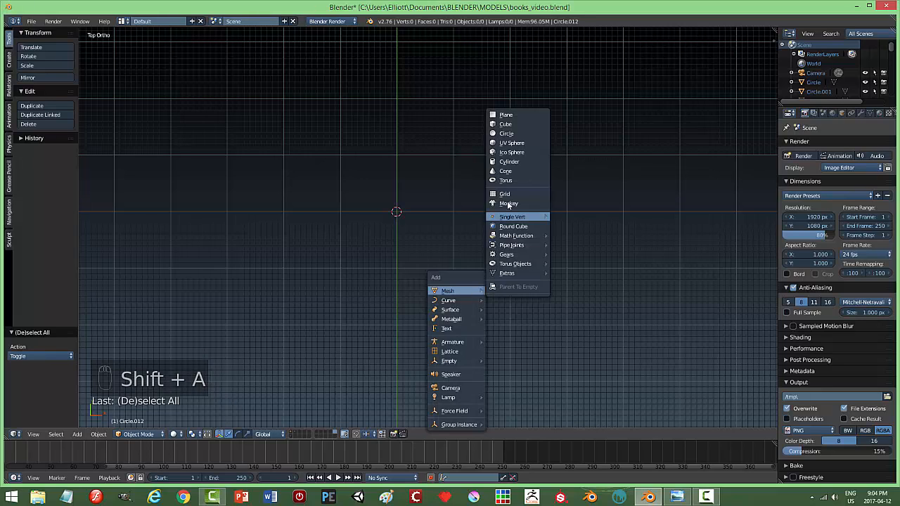
click(516, 164)
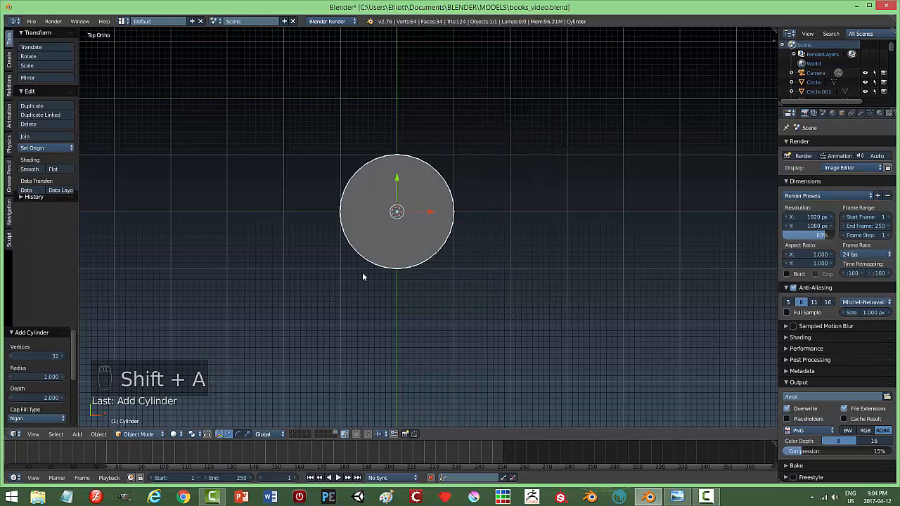
click(48, 356)
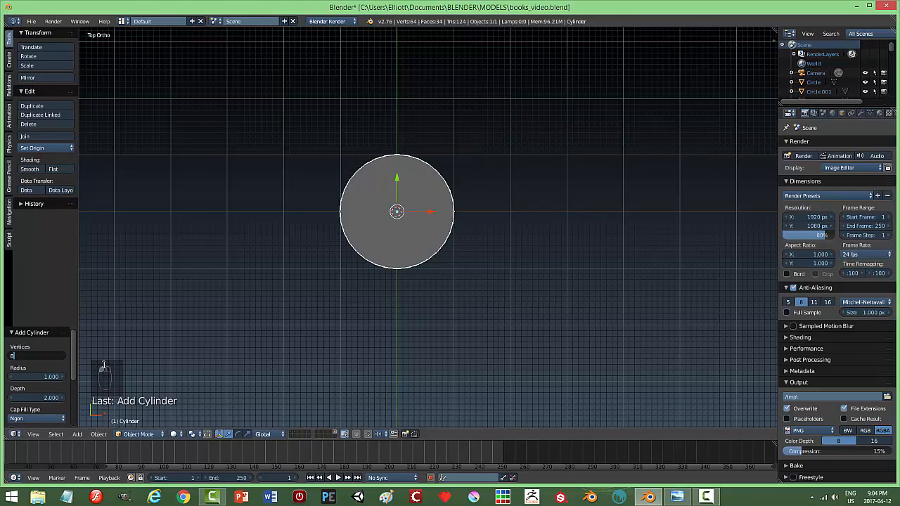
key(Return)
Step: Rotate the eight-sided cylinder 90° about the X axis
text(r)
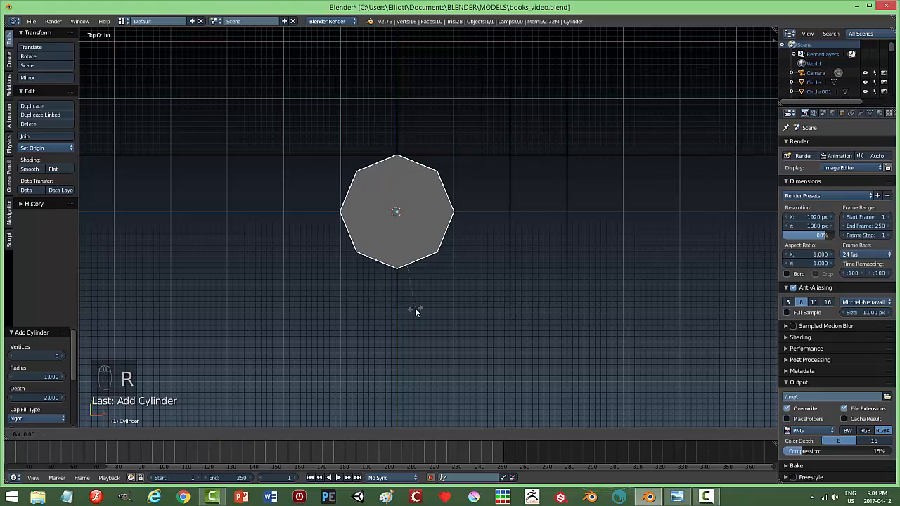
text(x90)
key(Return)
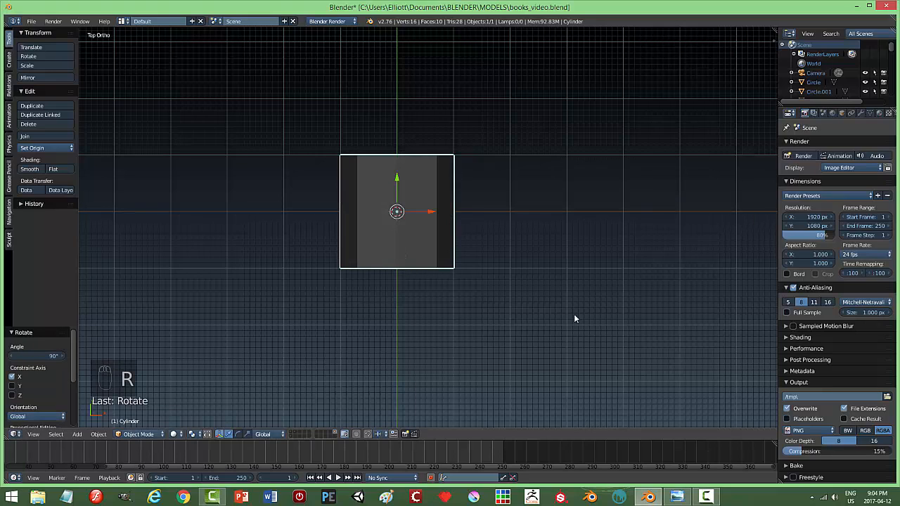
Step: Scale the cylinder uniformly to about 0.095 and stretch it along Y by a factor of about 4.585
key(s)
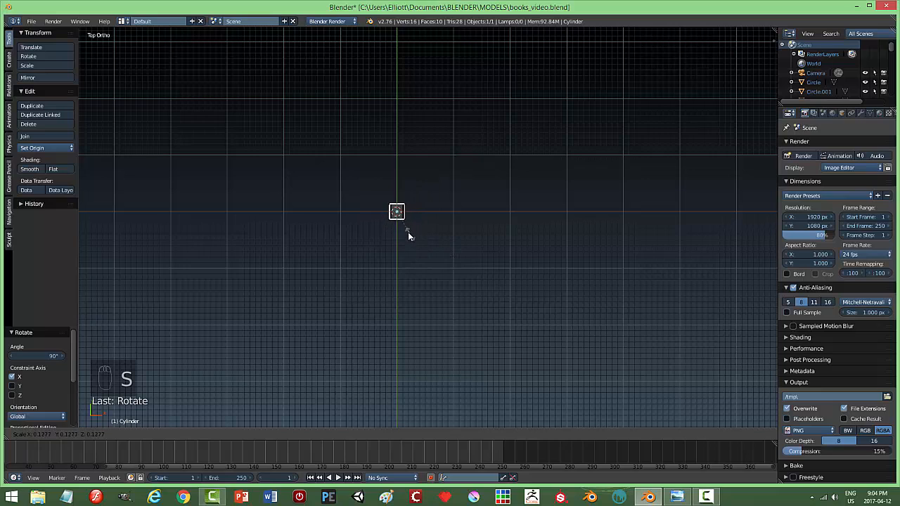
click(405, 233)
key(s)
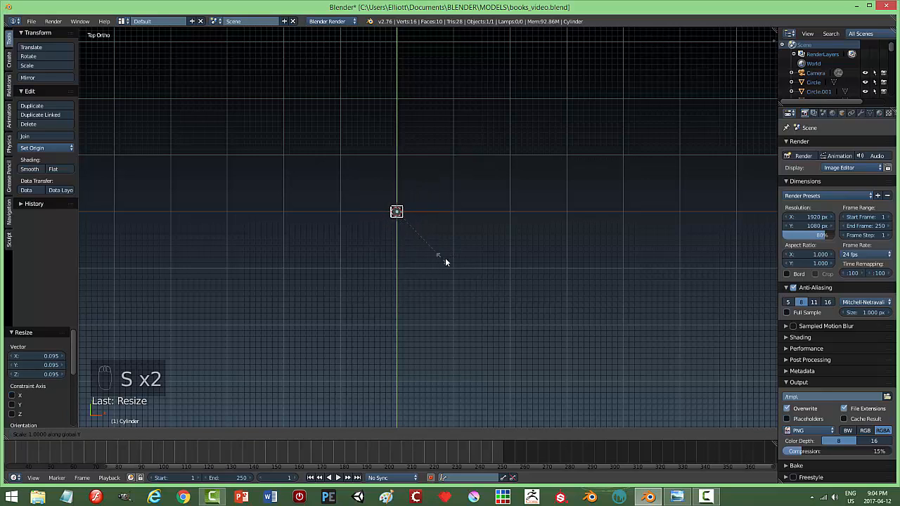
click(602, 30)
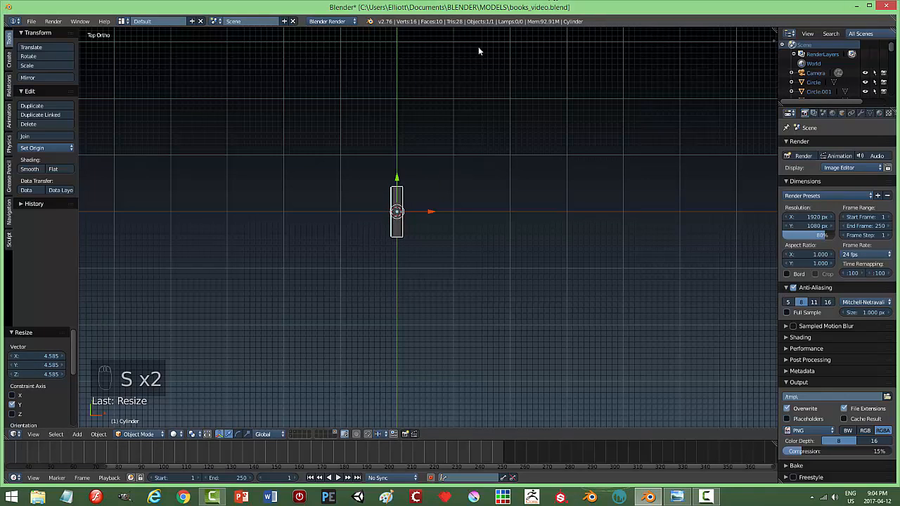
Step: Recalculate the normals of the cylinder's whole mesh to face outside, leaving nothing selected in Edit Mode
key(KP_Decimal)
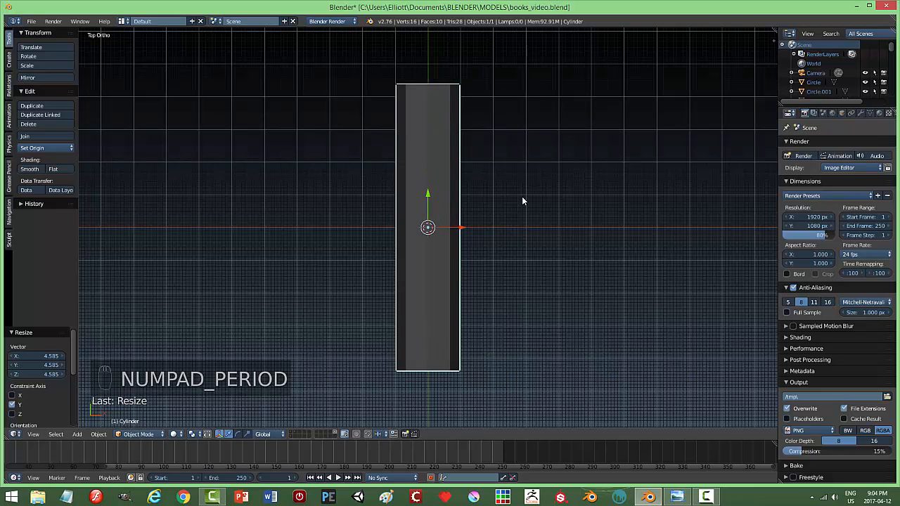
scroll(539, 209, down, 2)
middle_drag(539, 209, 448, 177)
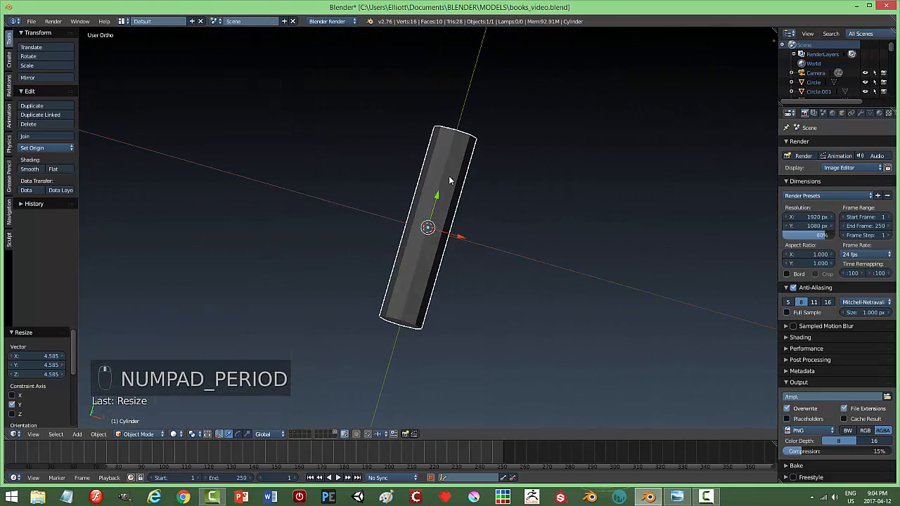
key(Tab)
click(591, 173)
key(a)
key(a)
key(a)
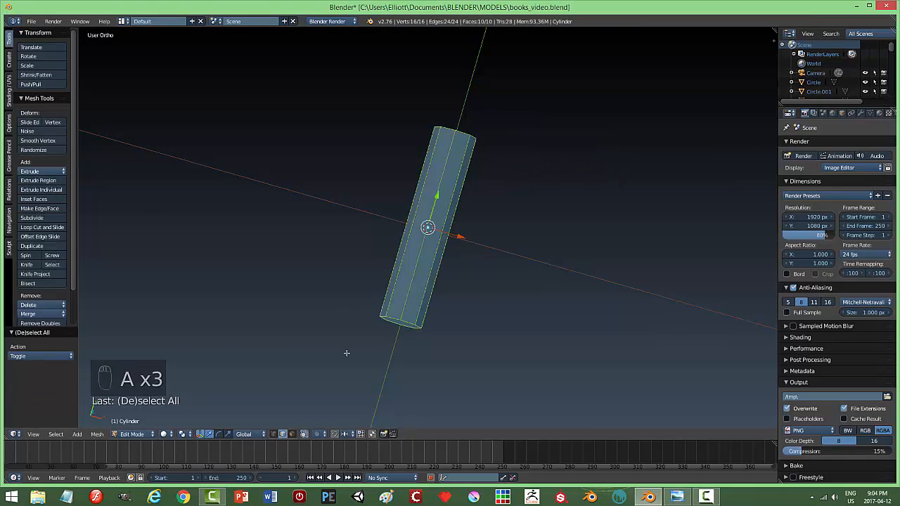
click(97, 435)
mouse_move(119, 286)
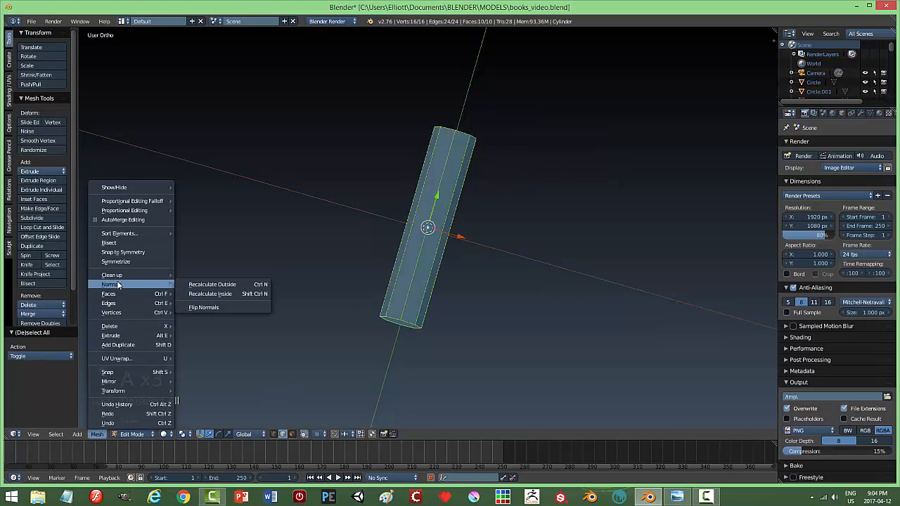
click(211, 285)
key(a)
key(Tab)
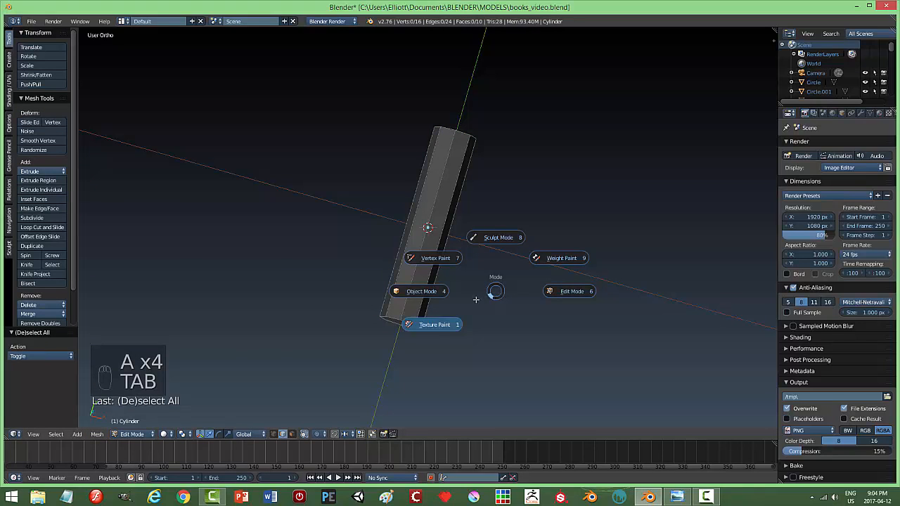
click(527, 268)
Step: Bevel the edge loop at the cylinder's positive Y end by about 0.78 to form a tapered pencil tip
middle_drag(527, 268, 549, 269)
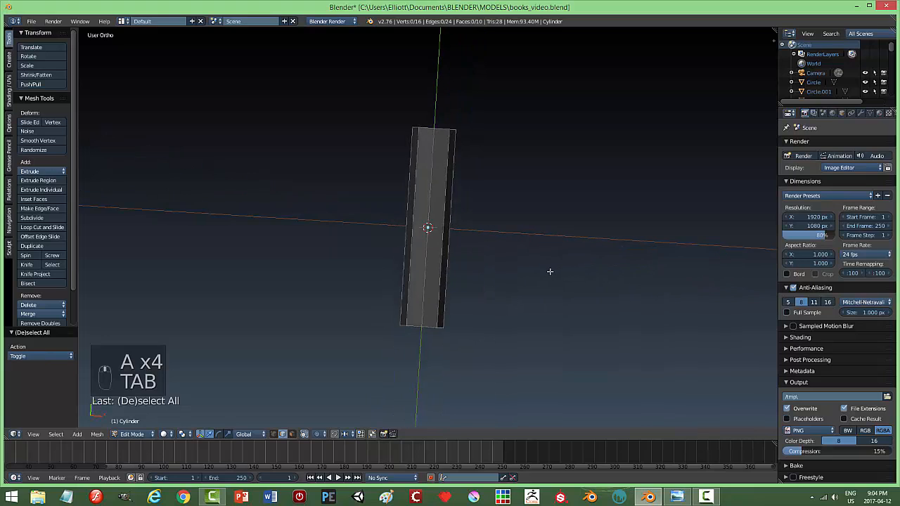
key(KP_7)
shift+middle_drag(505, 205, 504, 266)
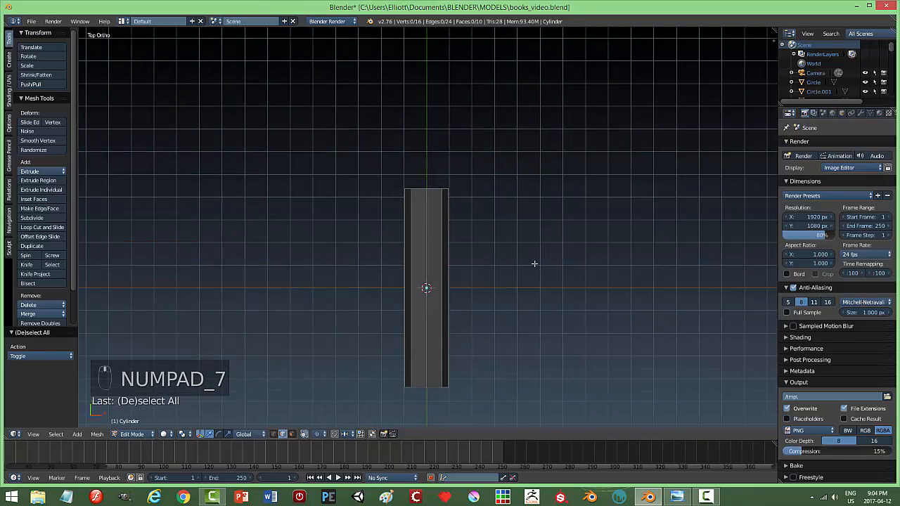
key(ctrl+Tab)
click(535, 264)
alt+right_click(436, 190)
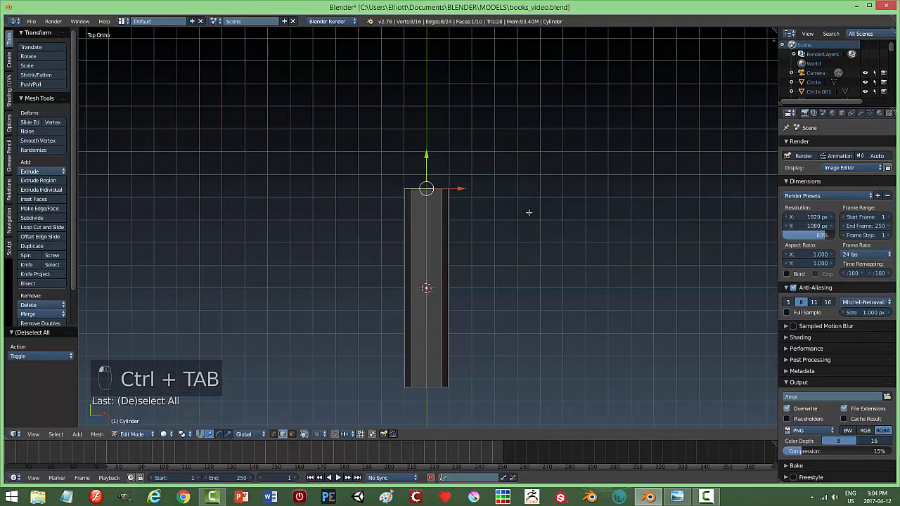
middle_drag(534, 254, 525, 255)
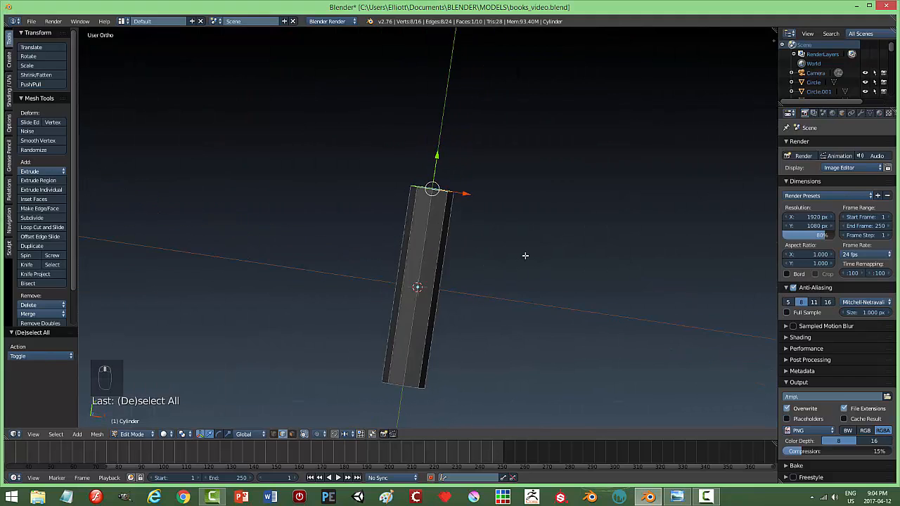
key(KP_7)
key(ctrl+b)
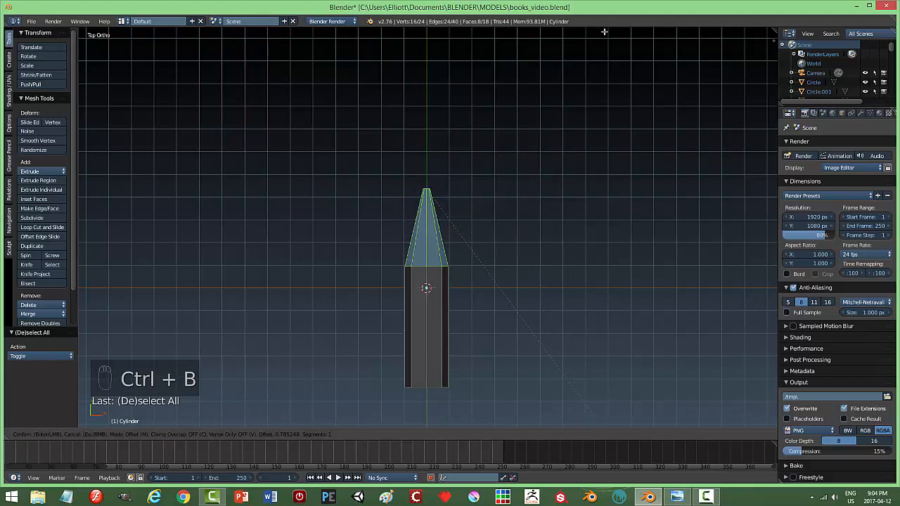
click(602, 424)
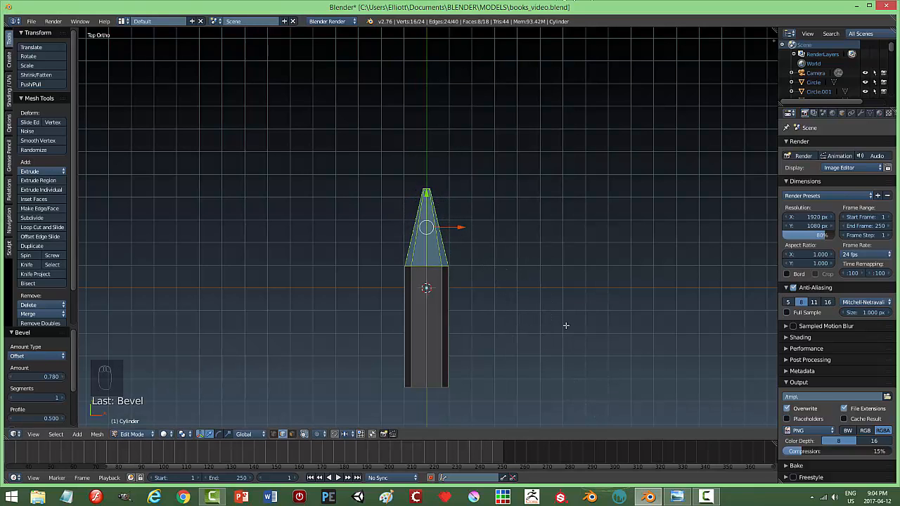
Step: Lengthen the pencil by moving its flat end face about -0.653 along the Y axis
key(a)
middle_drag(516, 317, 512, 299)
key(ctrl+Tab)
click(500, 277)
right_click(426, 273)
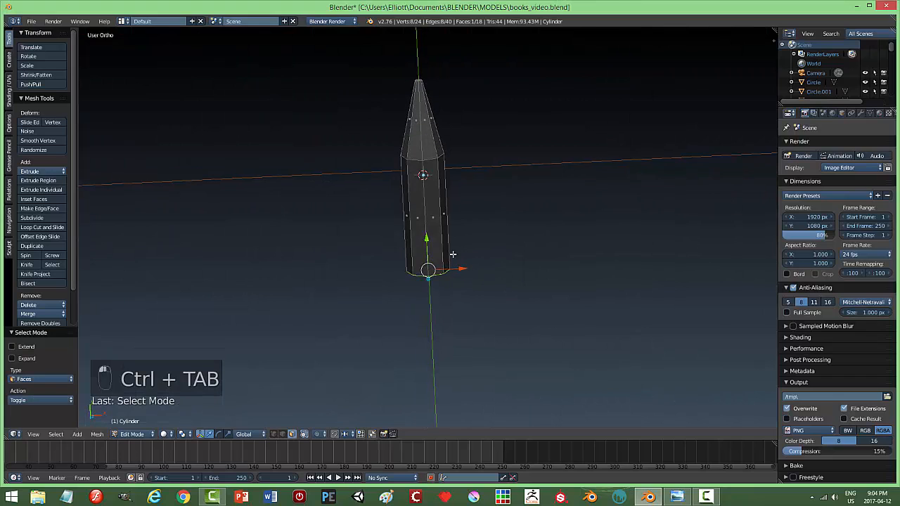
drag(427, 240, 448, 383)
middle_drag(514, 369, 485, 358)
key(KP_7)
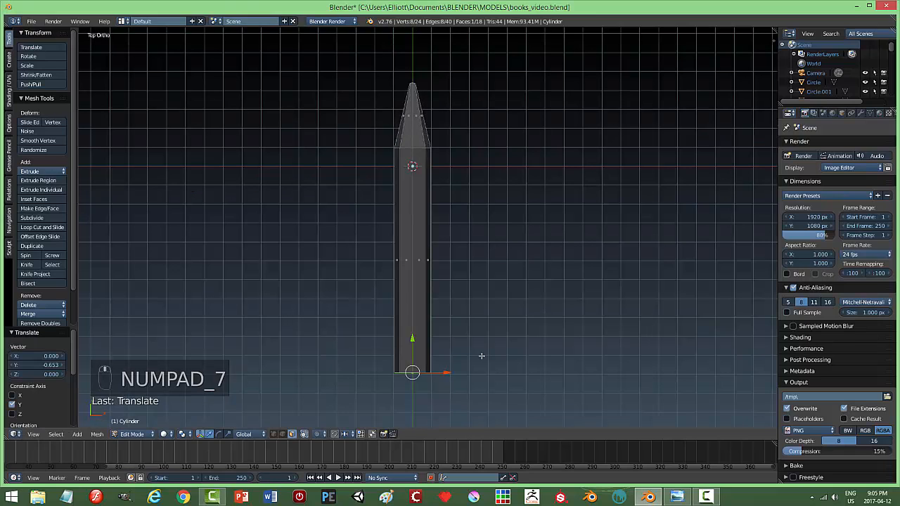
Step: Add one loop cut around the pencil's shaft, slid about 0.55 toward the flat end
key(ctrl+r)
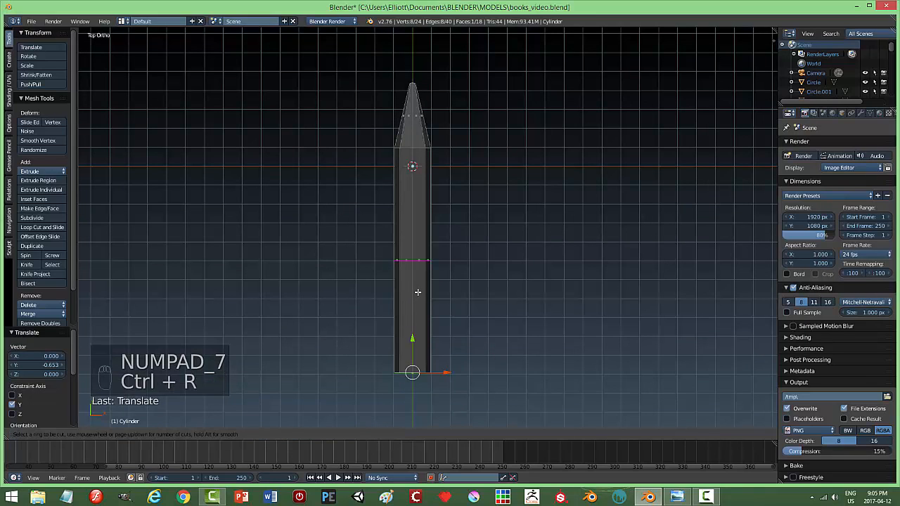
click(418, 292)
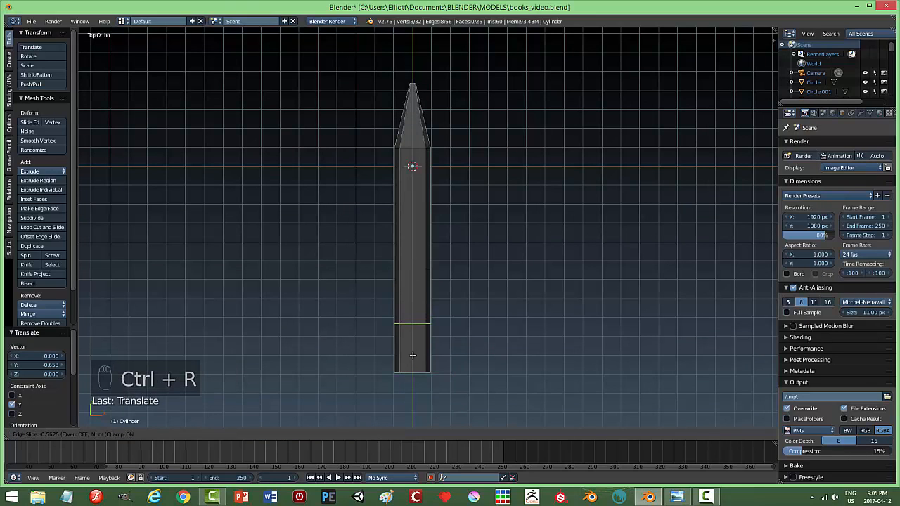
click(413, 355)
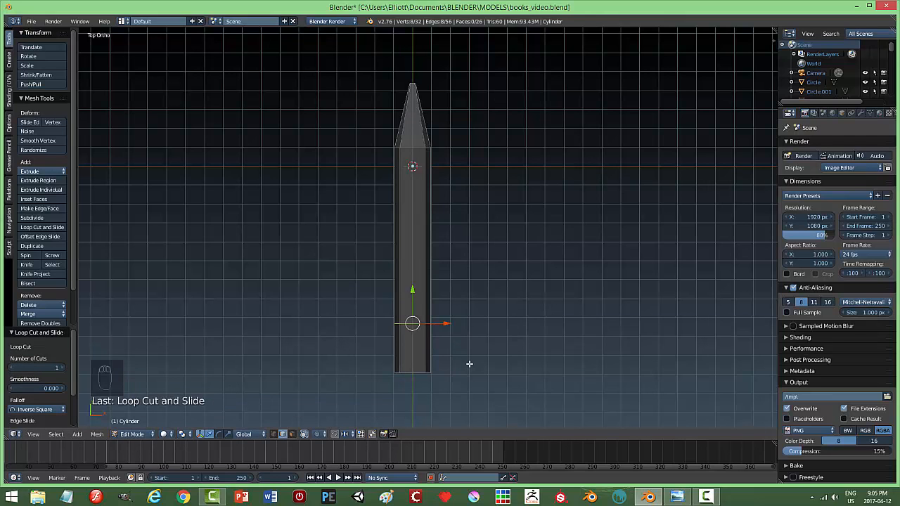
key(a)
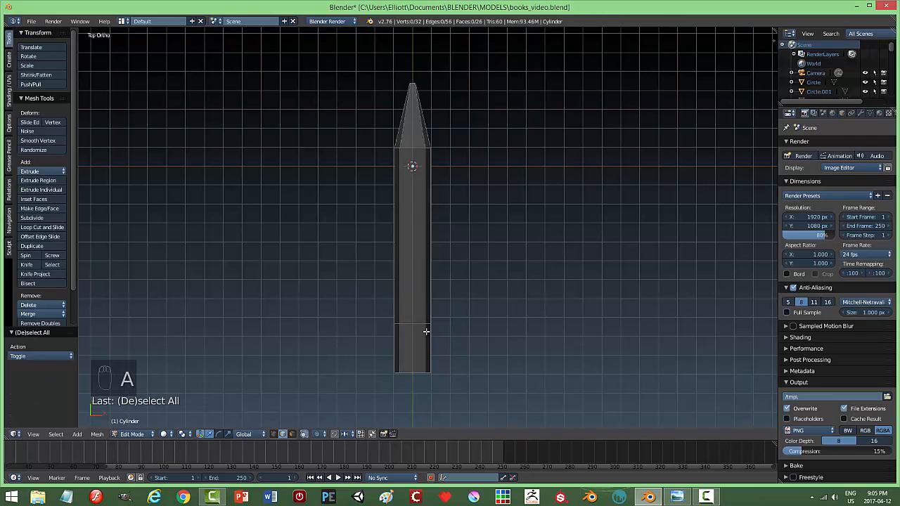
Step: Add six evenly spaced loop cuts in the short section at the pencil's flat end
scroll(476, 345, up, 2)
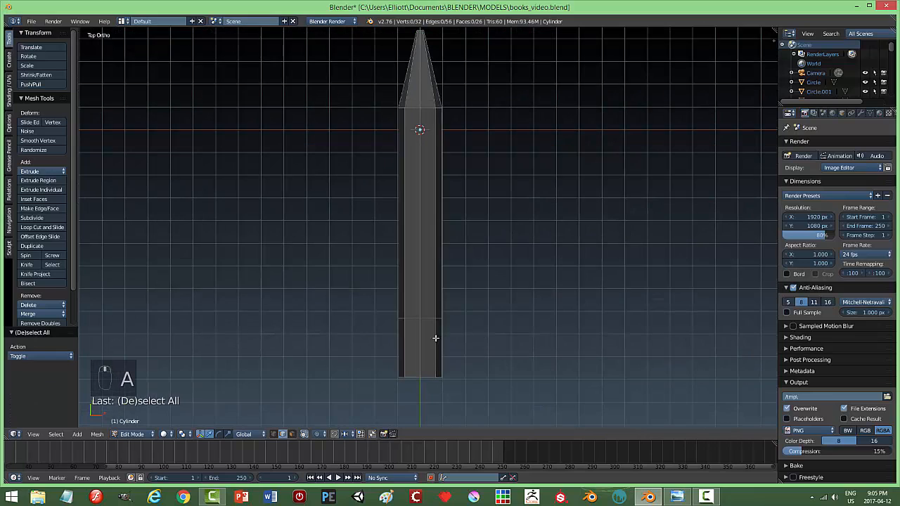
key(ctrl+r)
scroll(431, 338, up, 2)
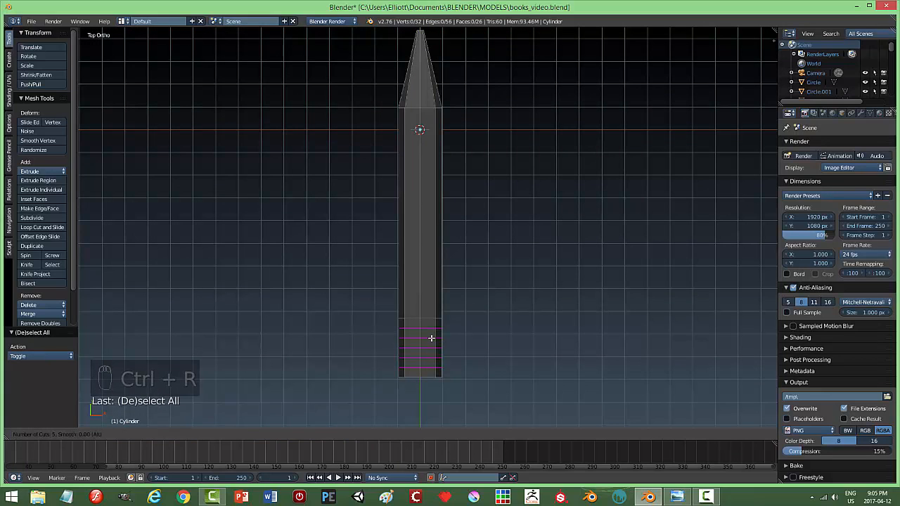
click(431, 338)
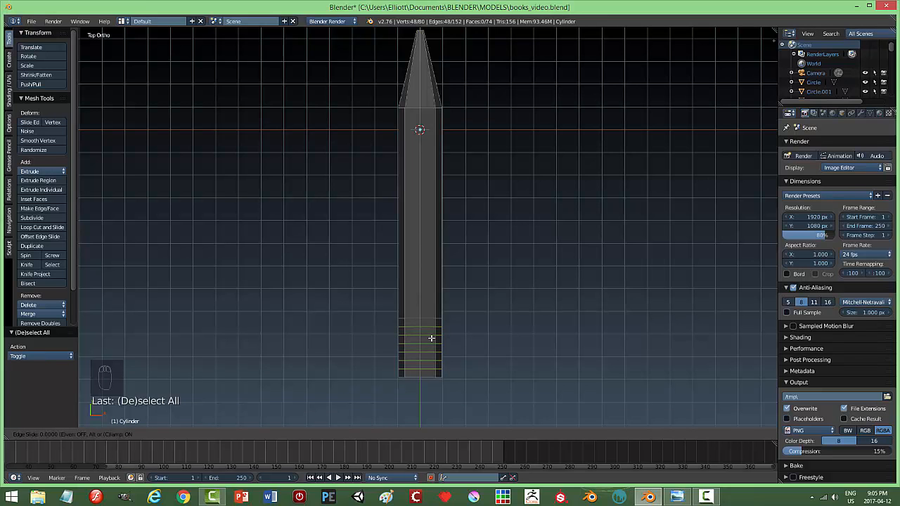
click(431, 339)
key(a)
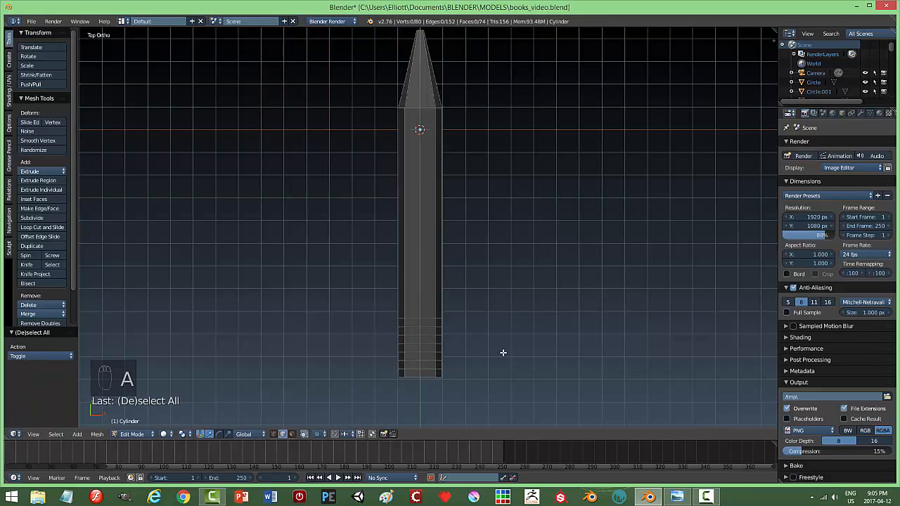
Step: Shrink the first of the six new edge loops to about 0.887 in X and Z, excluding Y
alt+right_click(429, 325)
scroll(528, 321, up, 4)
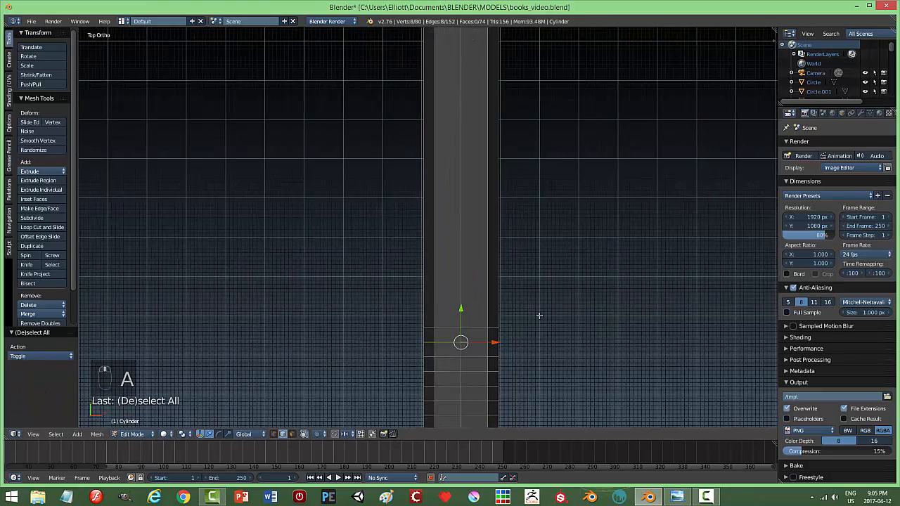
shift+middle_drag(539, 357, 510, 269)
scroll(510, 270, down, 1)
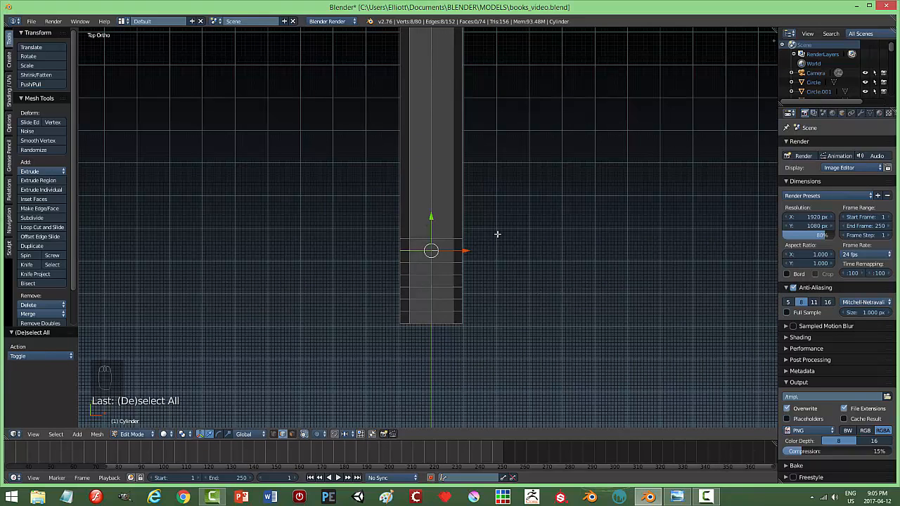
key(s)
key(shift+y)
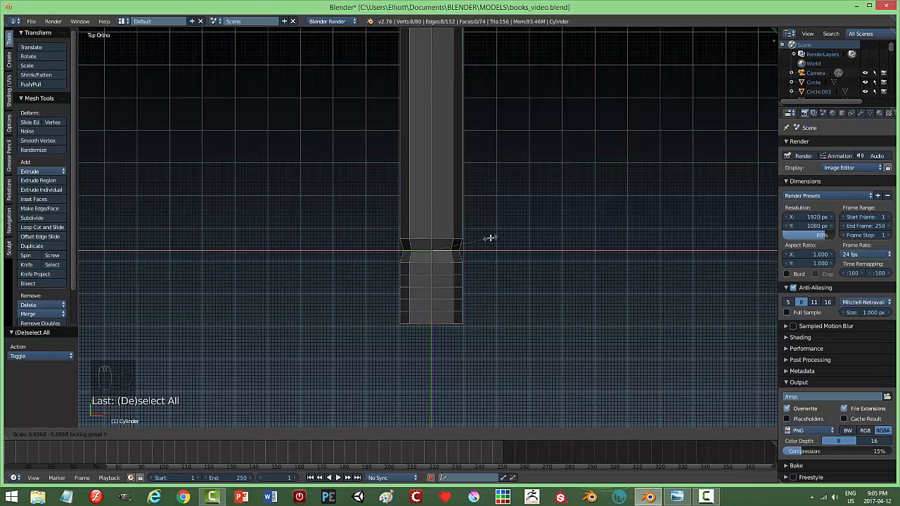
click(490, 239)
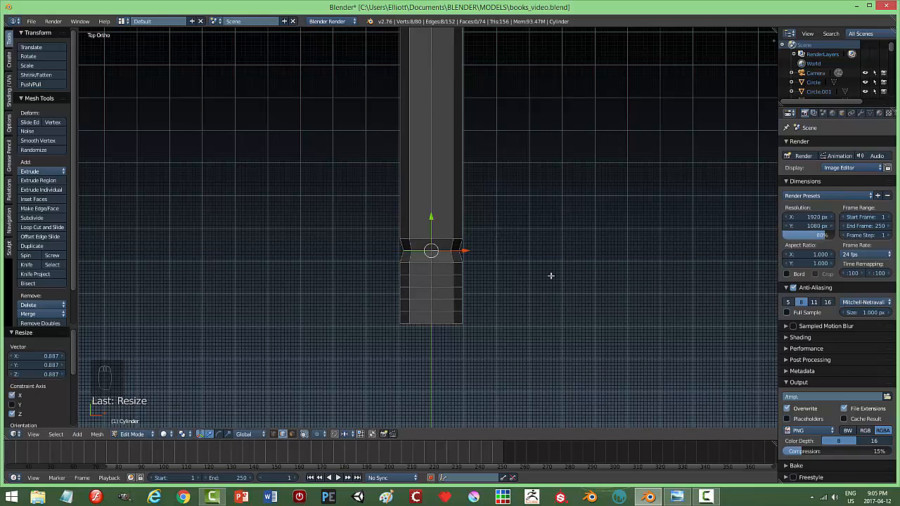
Step: Repeat the same 0.887 resize on the third and fifth edge loops to form the ferrule's grooves
alt+click(451, 275)
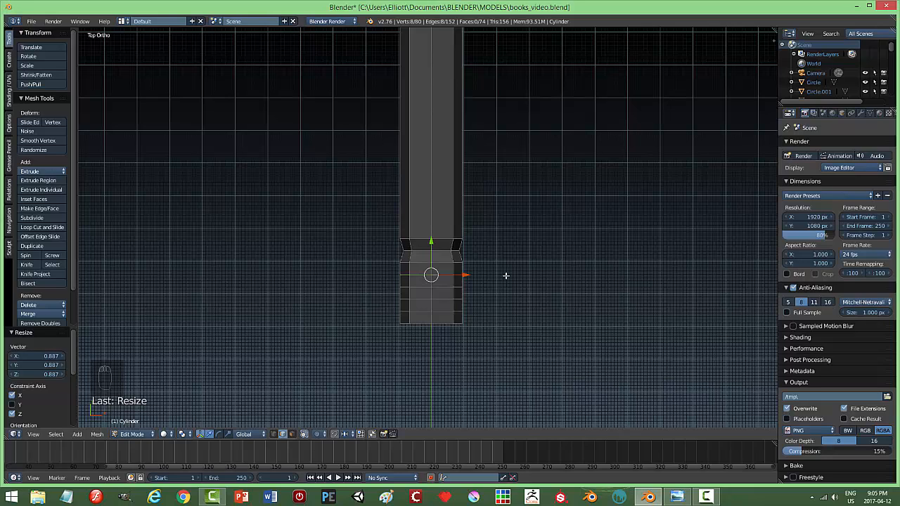
key(shift+r)
alt+click(450, 300)
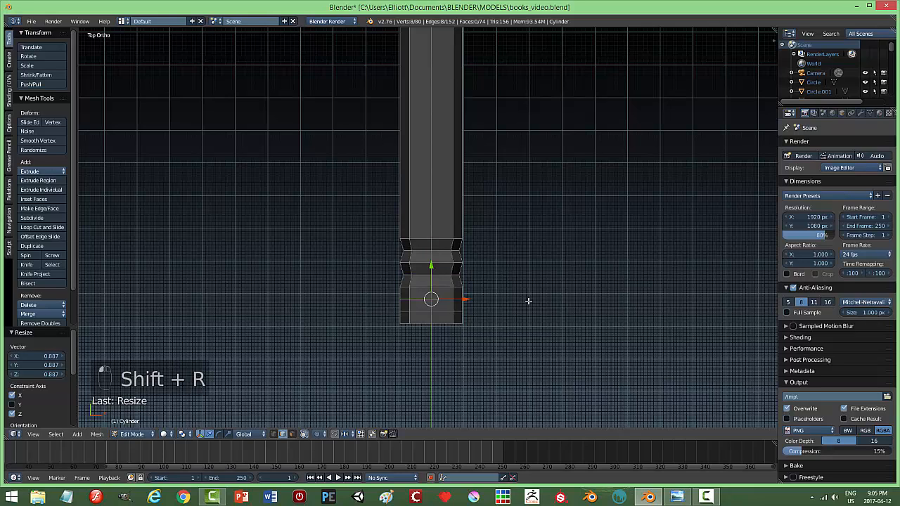
key(shift+r)
key(a)
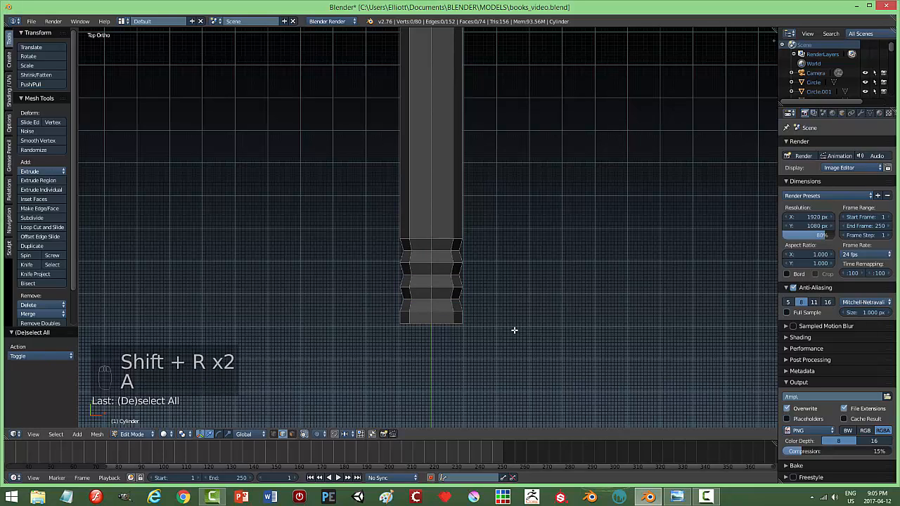
Step: Extrude the face at the pencil's flat end outward by about 0.125 to form the eraser
middle_drag(514, 330, 480, 333)
key(Tab)
right_click(437, 316)
key(a)
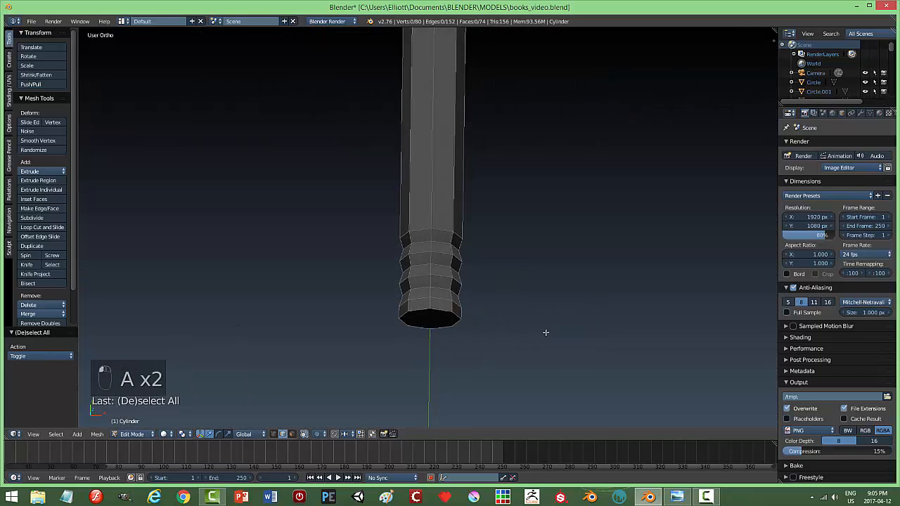
key(ctrl+Tab)
click(519, 332)
middle_drag(535, 322, 538, 343)
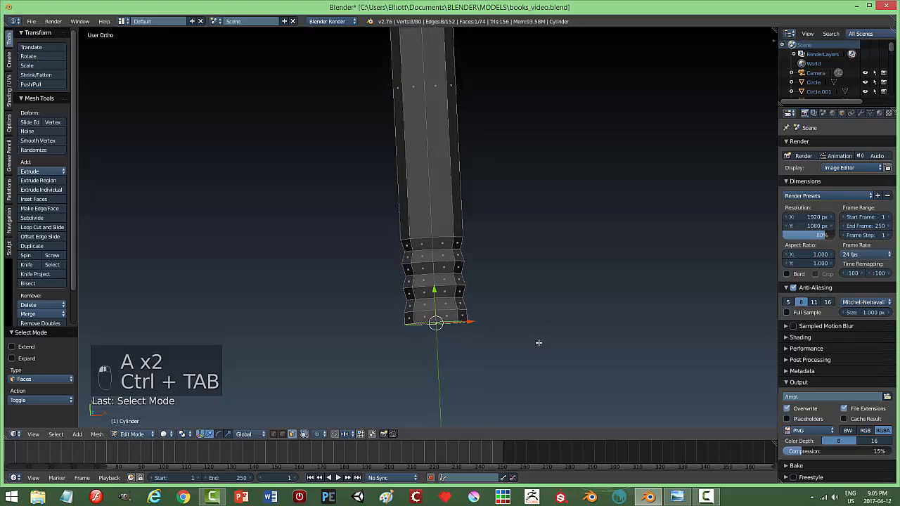
key(e)
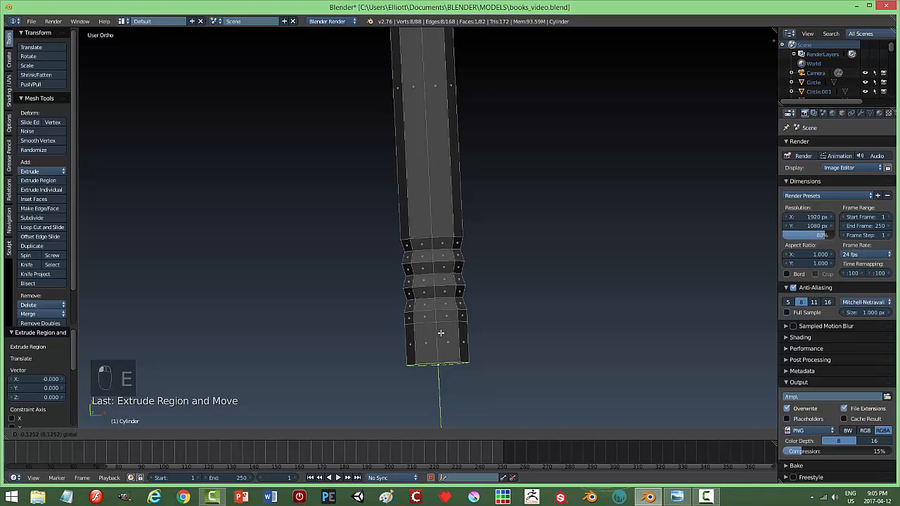
click(439, 373)
Step: Extrude the eraser's end face another 0.019 along negative Y, scale it down into a slight bevel, and save the file
key(e)
right_click(507, 364)
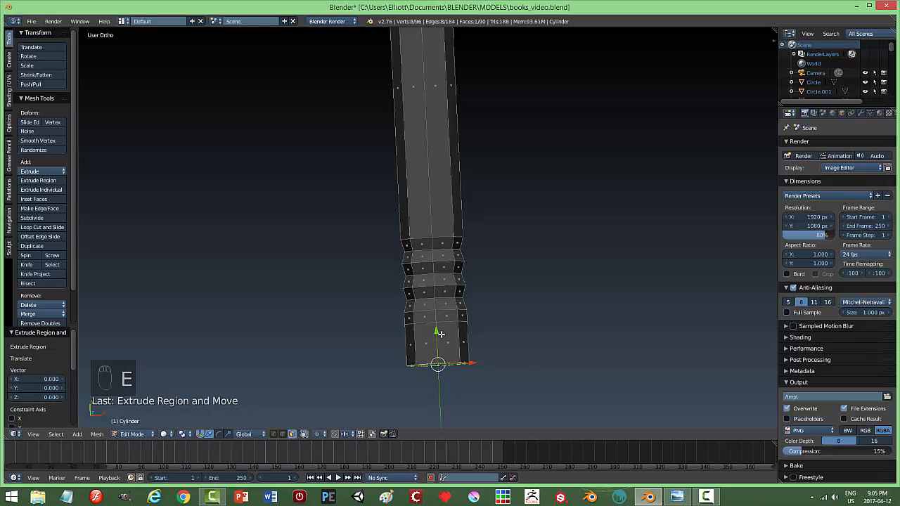
drag(440, 334, 438, 342)
key(s)
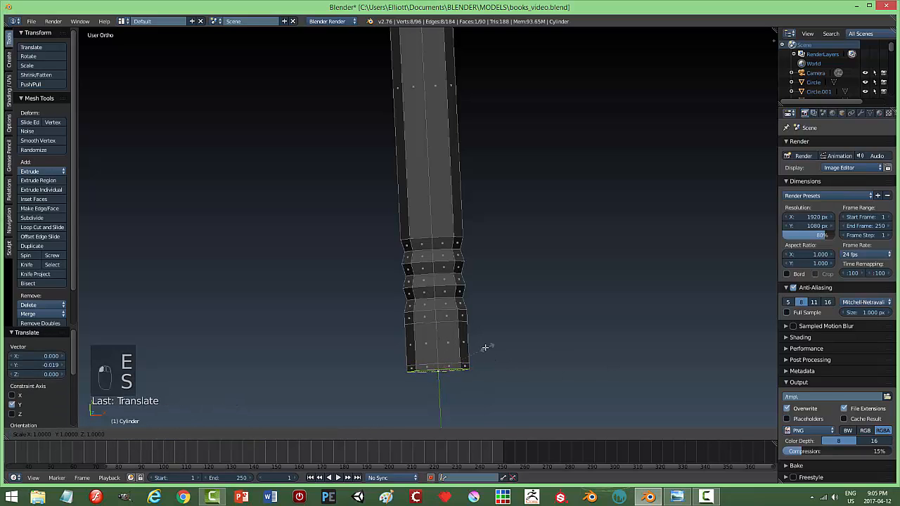
click(493, 349)
key(a)
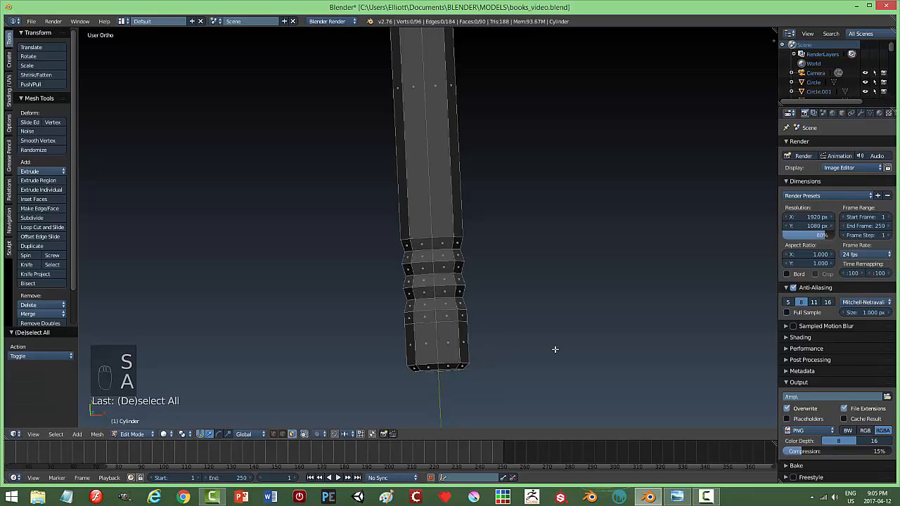
key(ctrl+s)
middle_drag(554, 349, 559, 324)
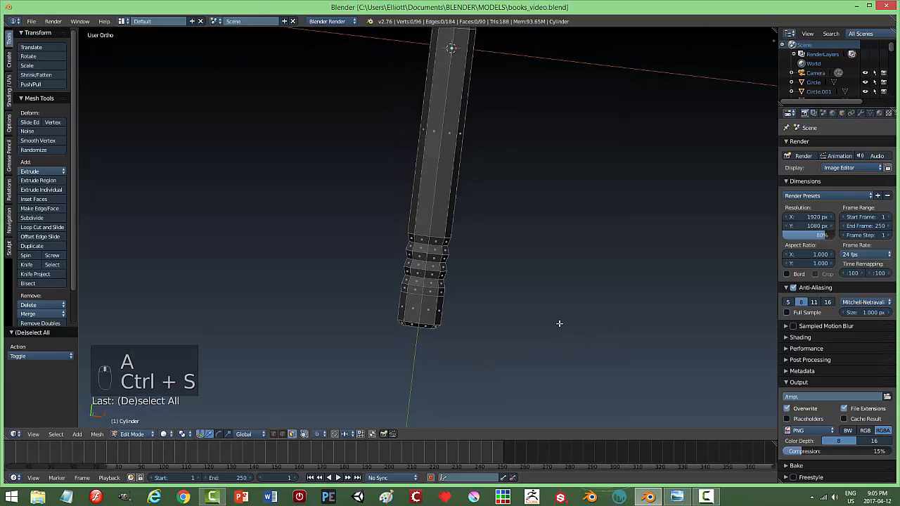
Step: Move every second vertex of the ring at the base of the tapered tip 0.042 along negative Y, giving a zigzag edge
middle_drag(526, 282, 537, 304)
scroll(536, 303, up, 2)
key(ctrl+Tab)
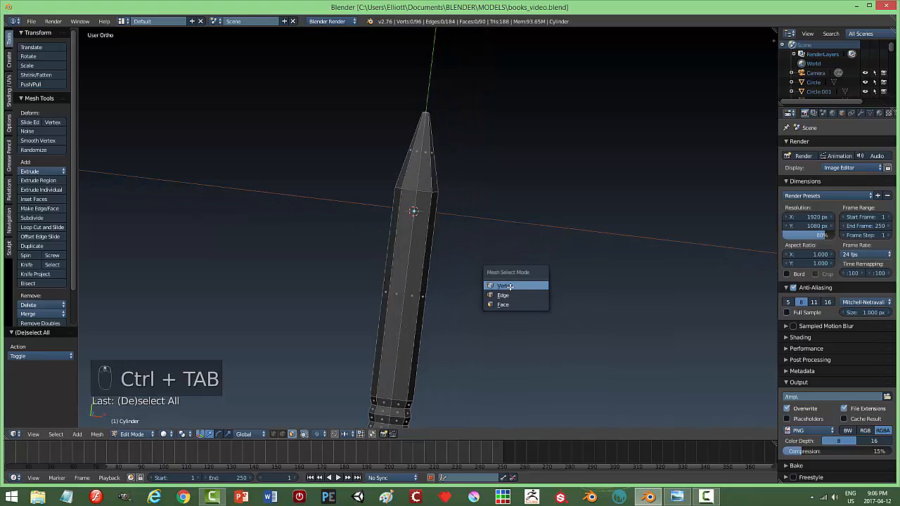
click(508, 285)
key(KP_7)
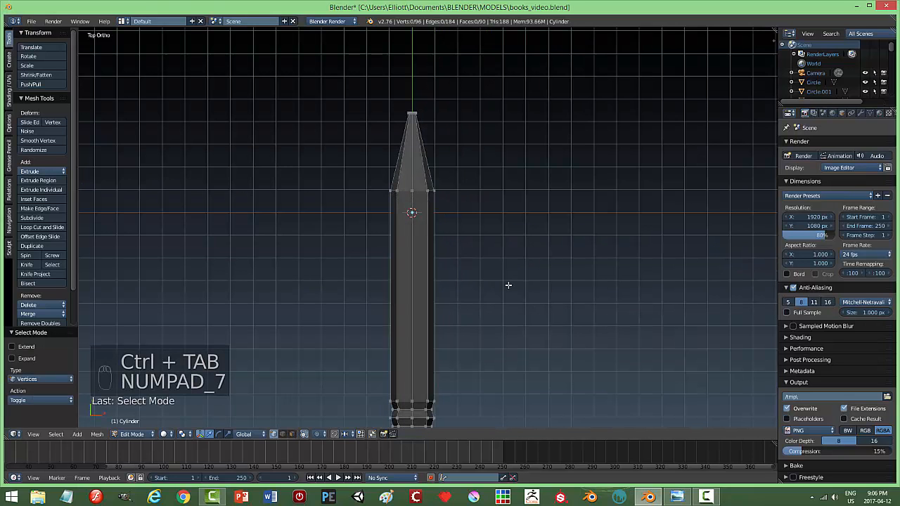
scroll(508, 285, up, 4)
alt+right_click(396, 153)
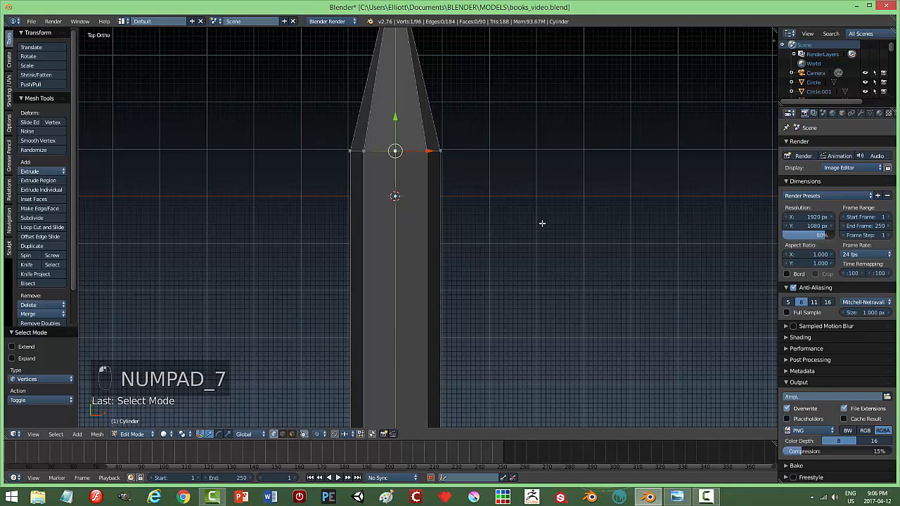
middle_drag(539, 223, 498, 173)
shift+right_click(485, 178)
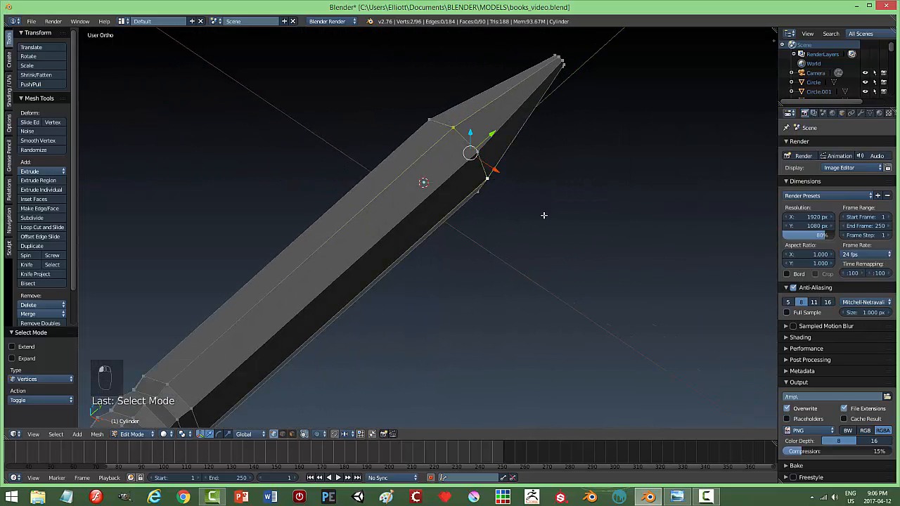
middle_drag(542, 215, 490, 258)
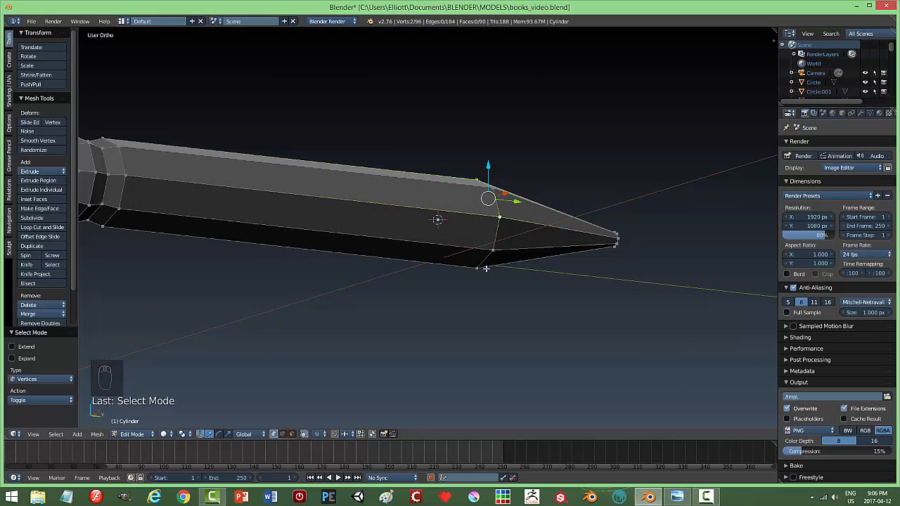
shift+right_click(477, 268)
mouse_move(478, 313)
middle_down()
mouse_move(564, 261)
mouse_move(393, 272)
mouse_move(394, 296)
mouse_move(350, 310)
mouse_move(397, 288)
middle_up()
shift+right_click(330, 258)
key(KP_7)
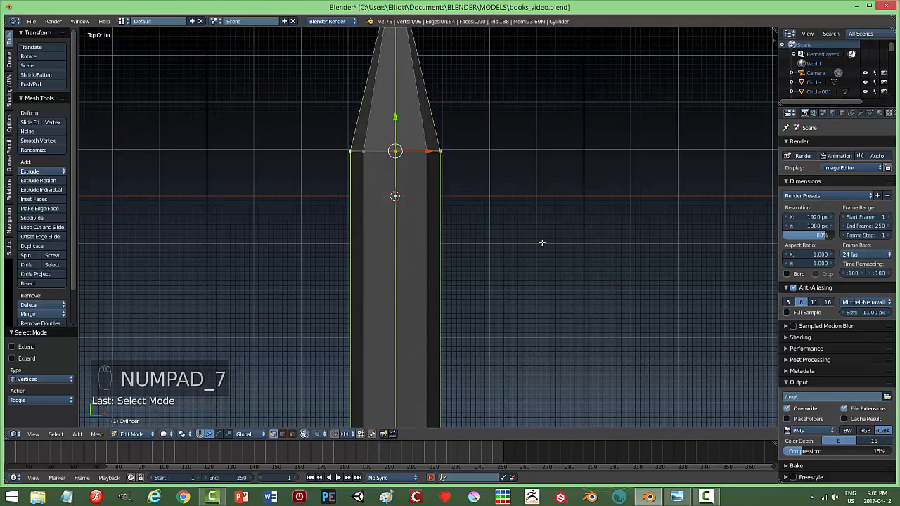
key(g)
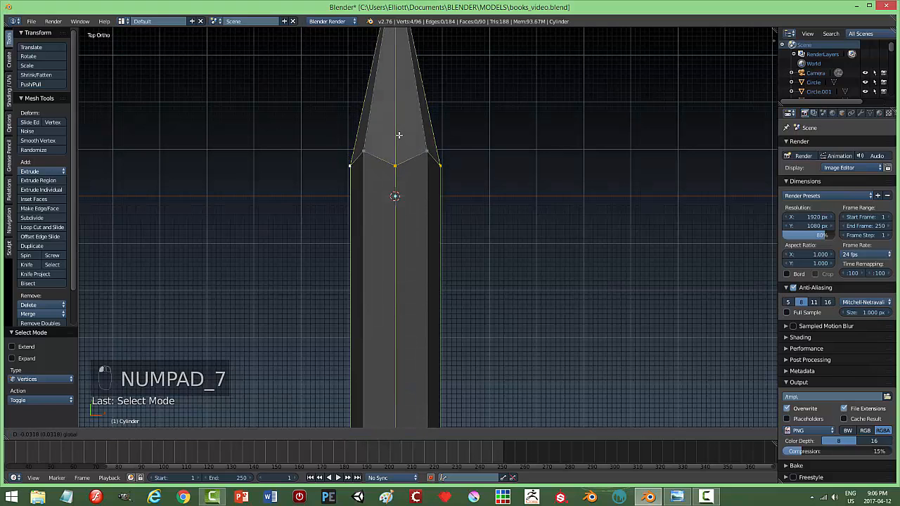
click(398, 137)
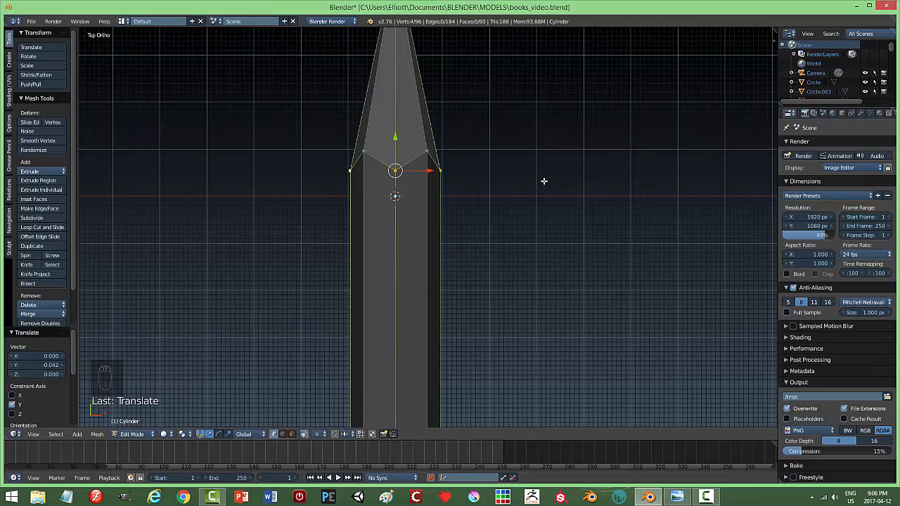
Step: Add one loop cut around the tapered tip, slid about 0.65 toward the point, to mark off the lead
mouse_move(544, 180)
shift+middle_down()
mouse_move(526, 288)
mouse_move(504, 305)
shift+middle_up()
key(ctrl+r)
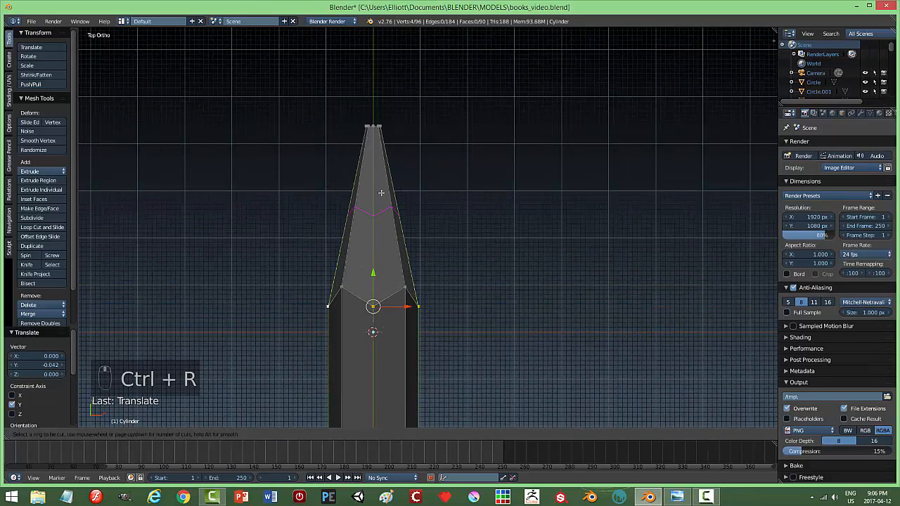
click(381, 193)
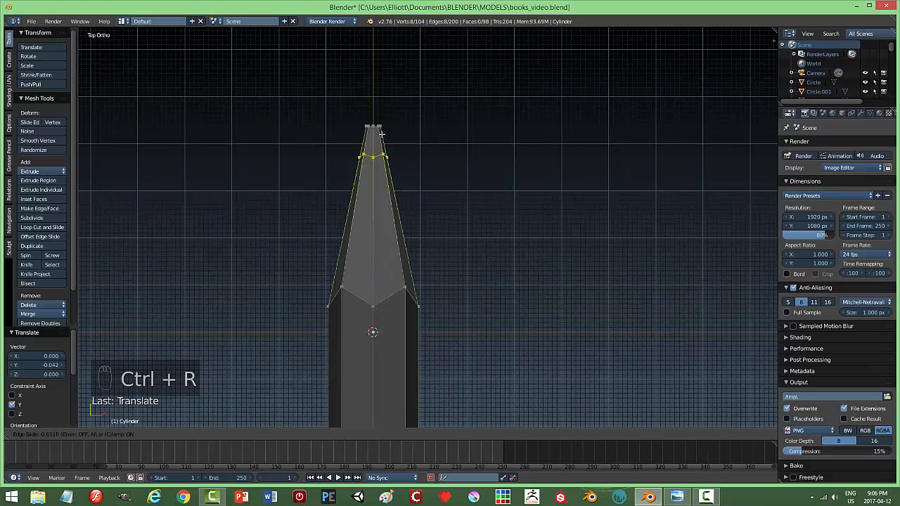
click(448, 166)
key(a)
mouse_move(462, 184)
middle_down()
mouse_move(462, 249)
mouse_move(462, 145)
mouse_move(491, 217)
mouse_move(488, 177)
mouse_move(477, 195)
mouse_move(509, 215)
mouse_move(468, 210)
middle_up()
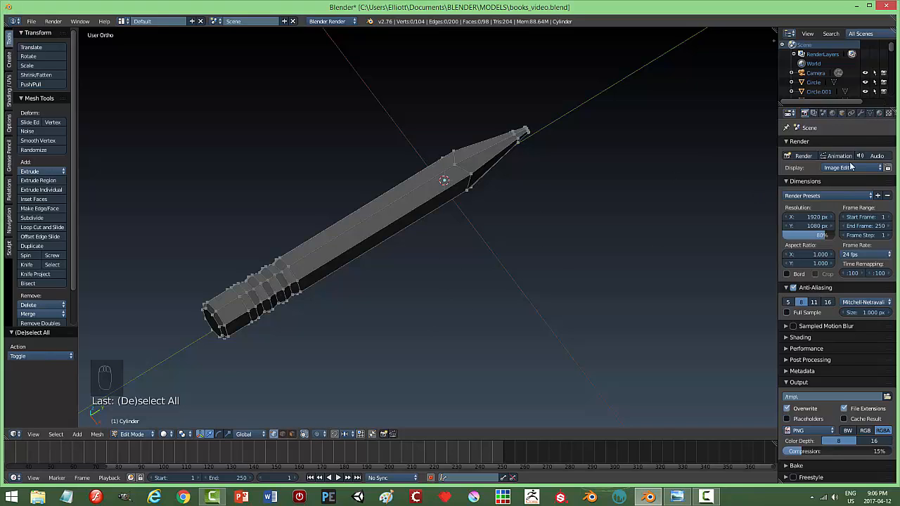
Step: Create a new material for the pencil and darken its diffuse colour to near black
click(879, 113)
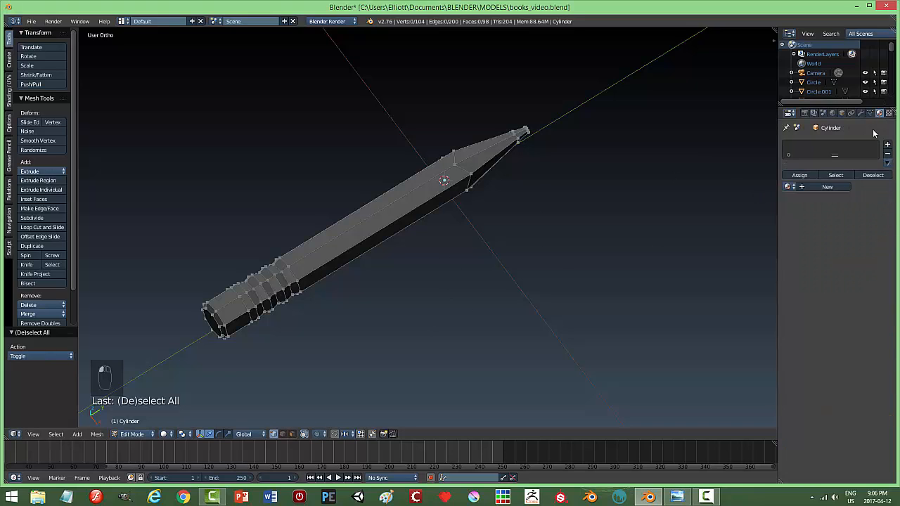
click(790, 188)
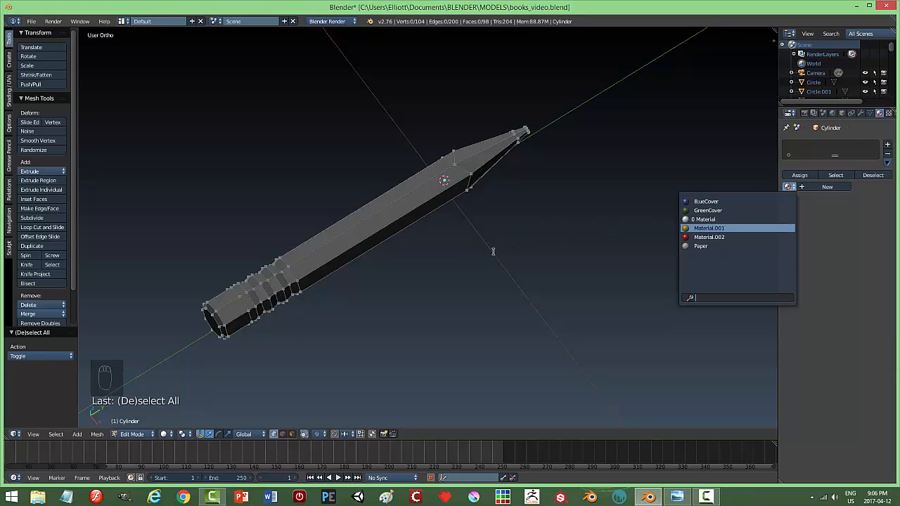
click(461, 235)
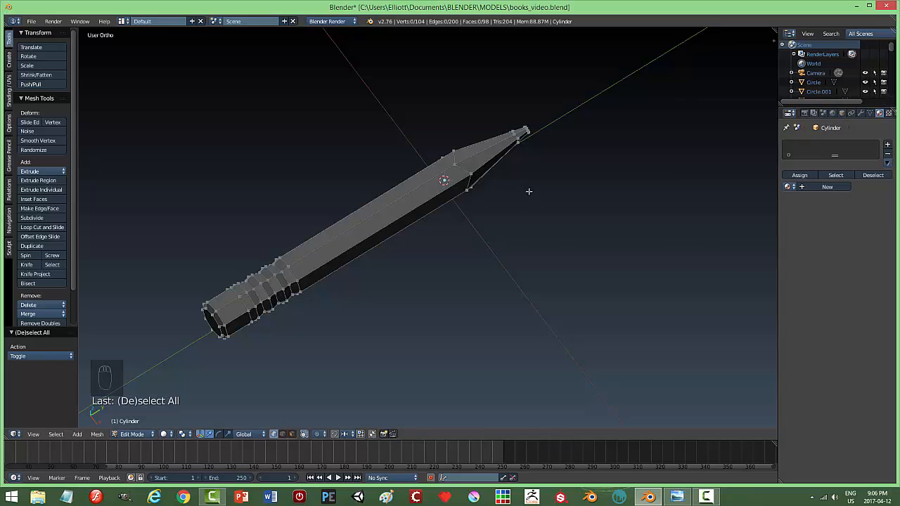
click(887, 144)
click(828, 187)
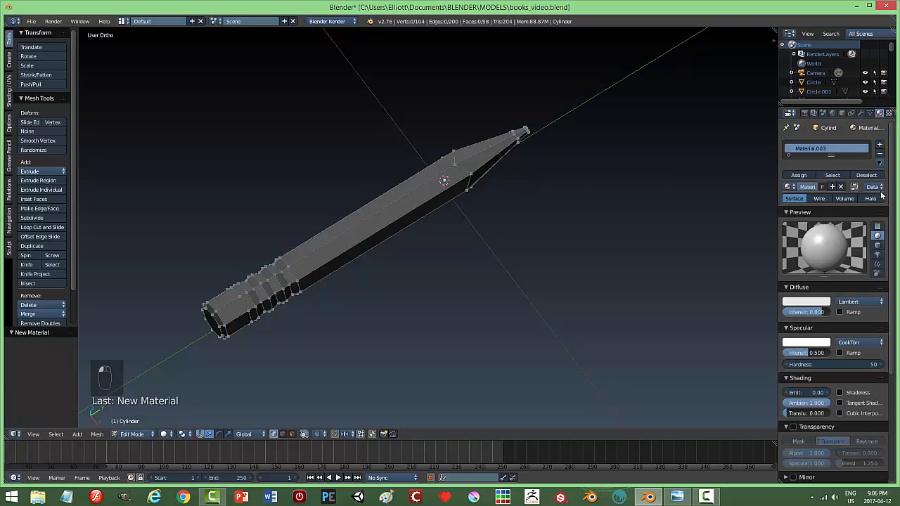
click(809, 303)
drag(823, 200, 823, 239)
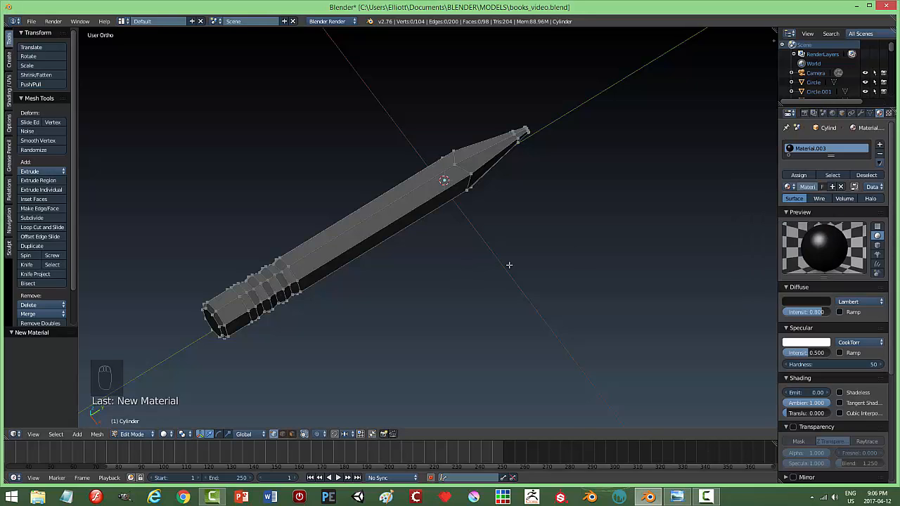
Step: Lower the new material's specular intensity to 0.174 and rename the material black
drag(809, 353, 793, 352)
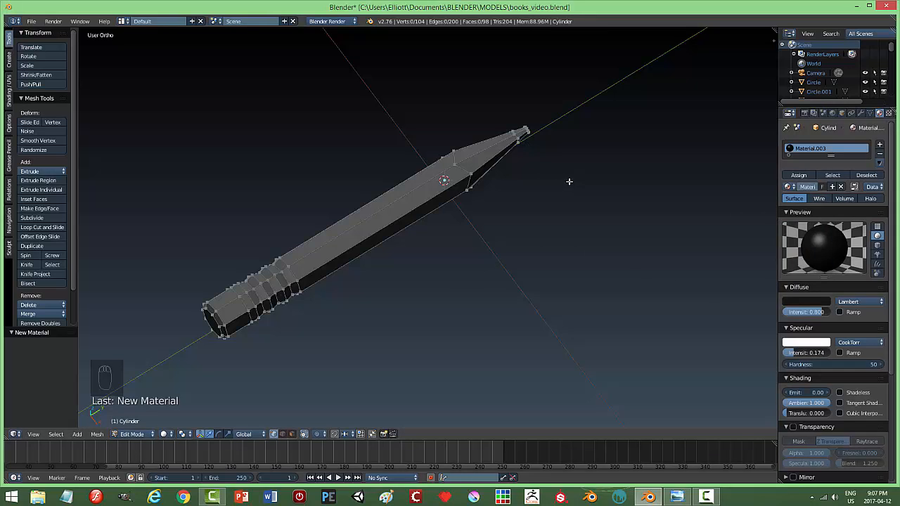
shift+middle_drag(570, 182, 546, 211)
click(809, 187)
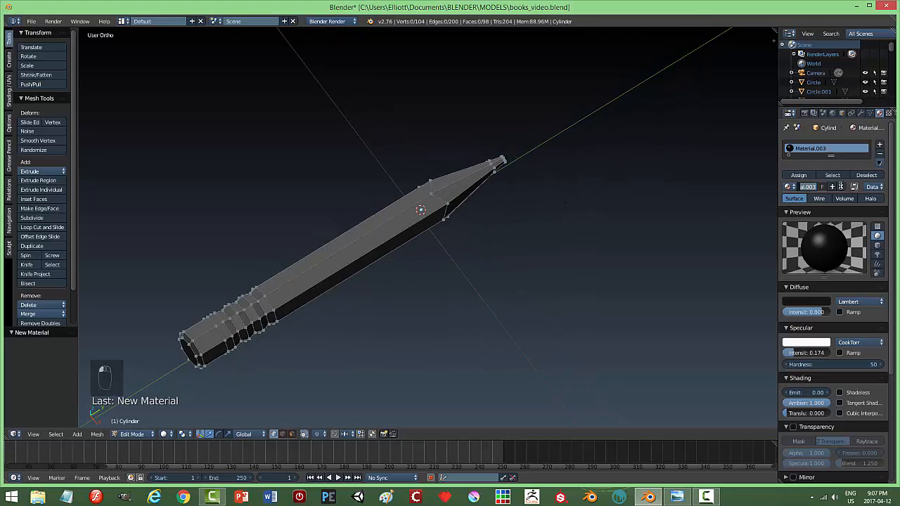
text(black)
key(Return)
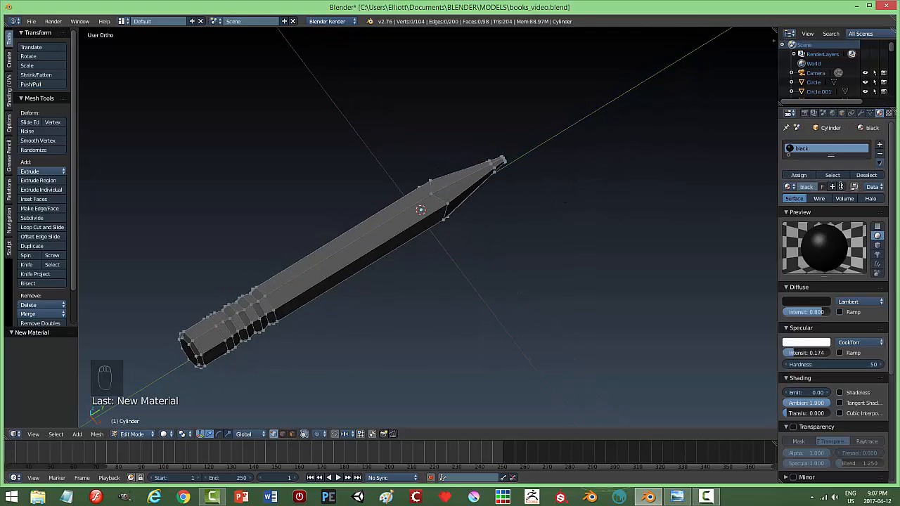
Step: Assign the black material to the ring of eight faces at the pencil's point
middle_drag(555, 194, 474, 237)
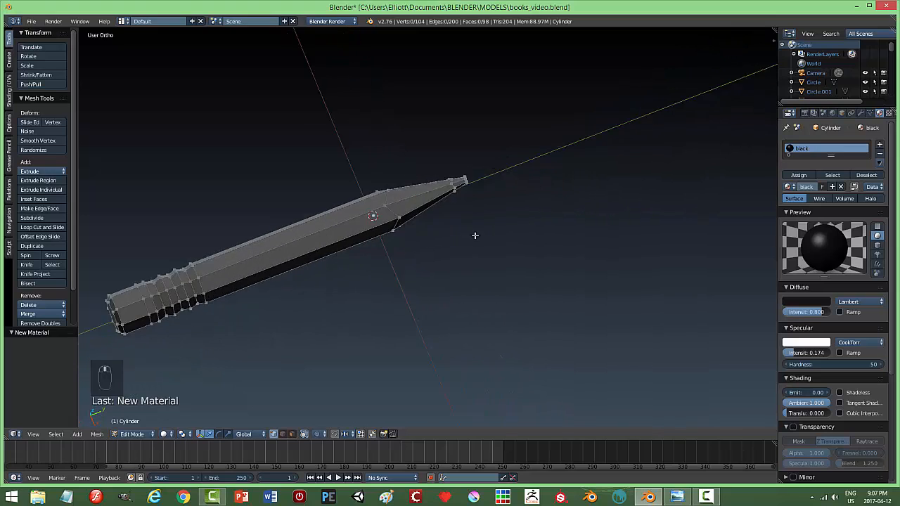
scroll(476, 241, up, 3)
key(ctrl+Tab)
click(467, 251)
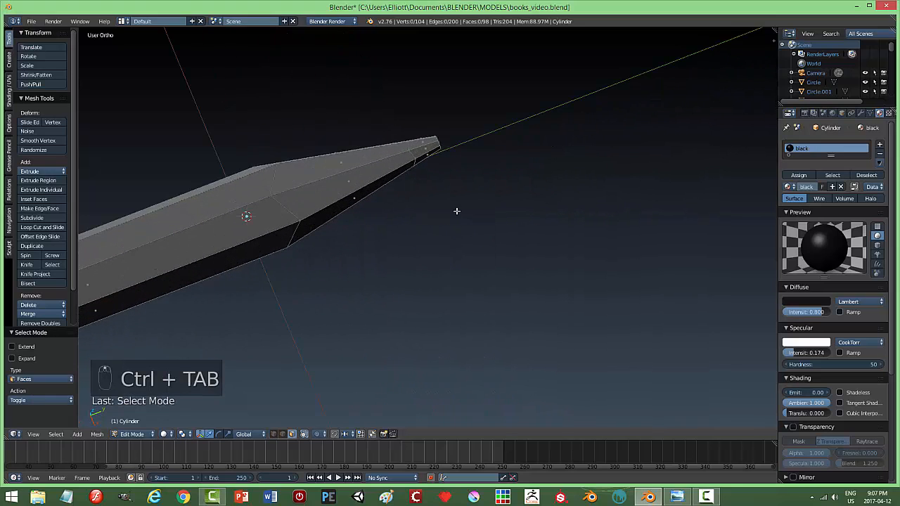
right_click(427, 145)
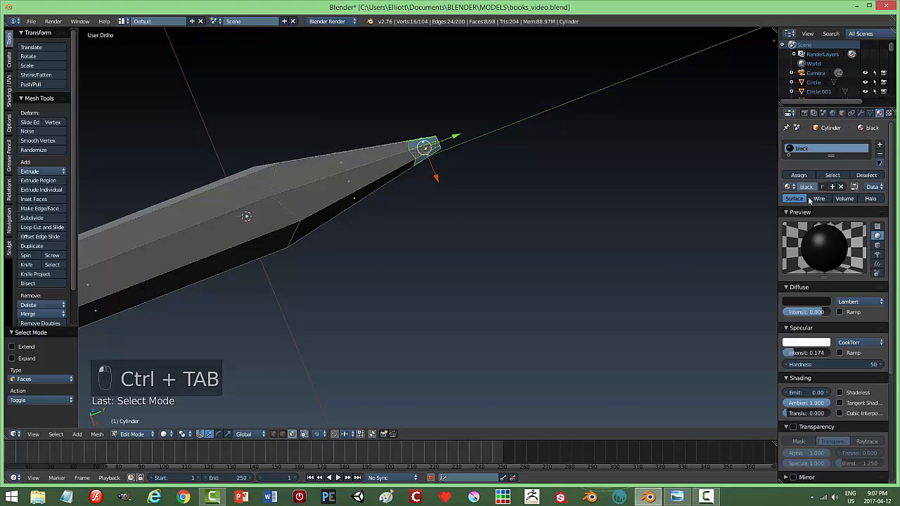
click(798, 175)
key(a)
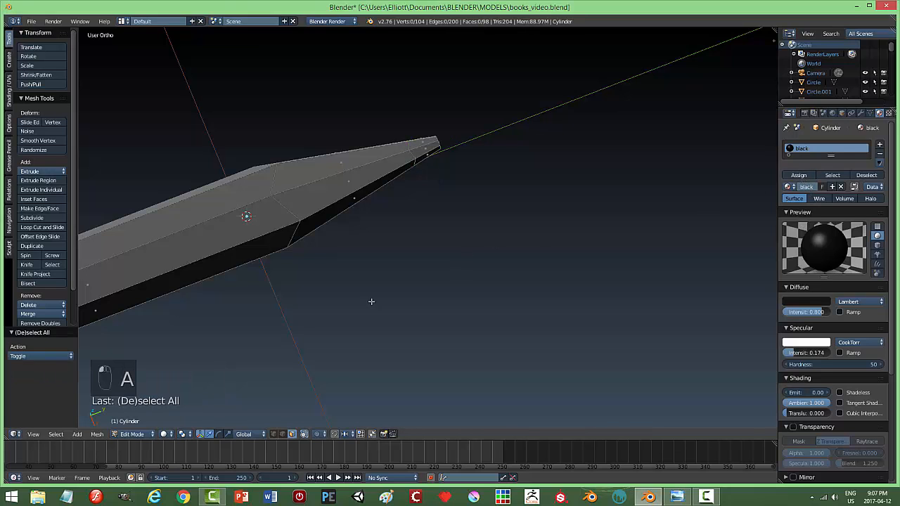
Step: Set the viewport shading to Material and return the pencil to Object Mode
click(164, 434)
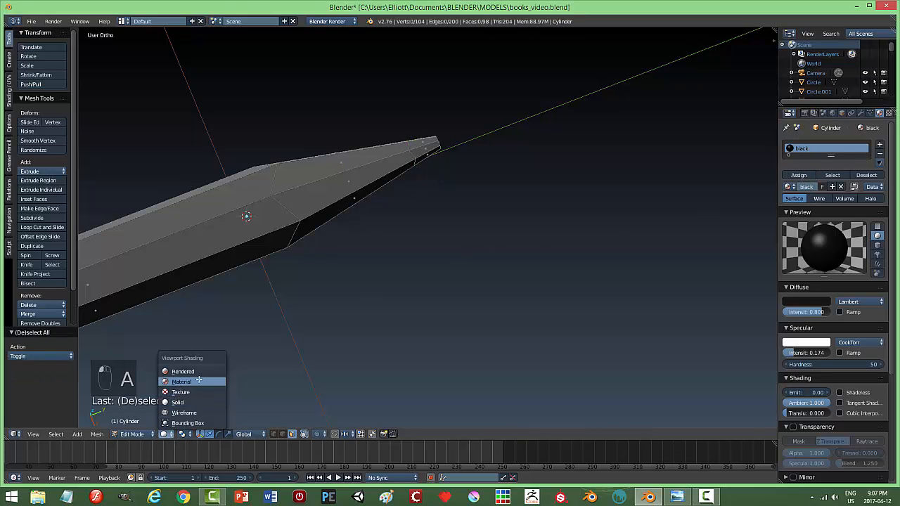
click(189, 379)
mouse_move(555, 284)
middle_down()
mouse_move(476, 337)
mouse_move(440, 305)
mouse_move(428, 326)
mouse_move(377, 275)
mouse_move(412, 316)
mouse_move(373, 303)
middle_up()
shift+middle_drag(508, 257, 536, 253)
key(Tab)
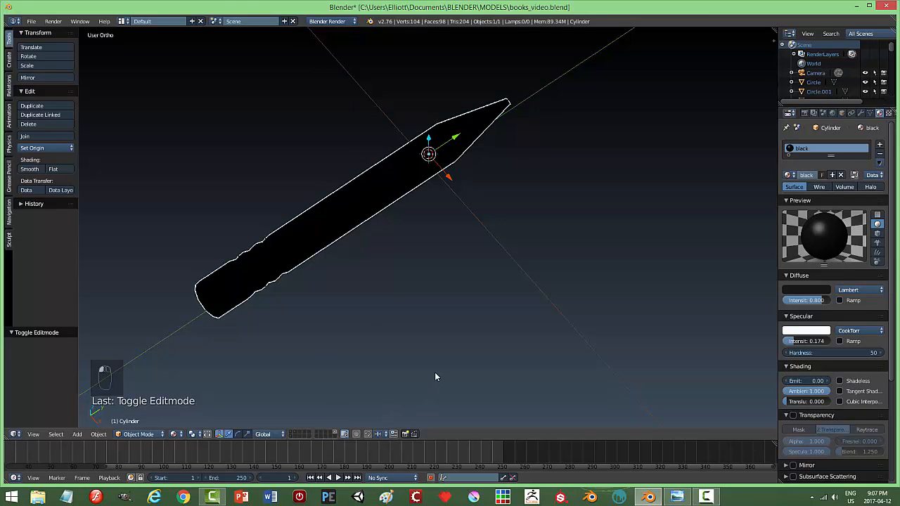
Step: Move the pencil to the first layer and display that layer with the rest of the scene
key(m)
click(510, 391)
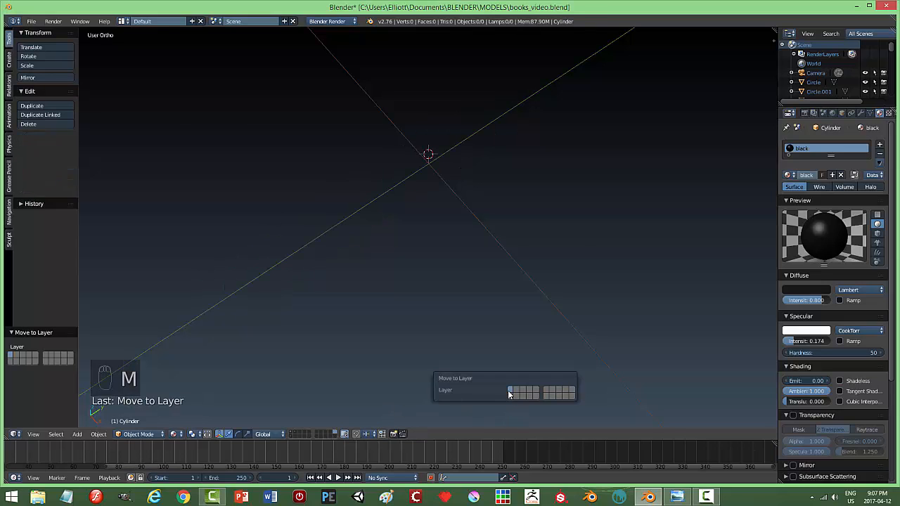
click(292, 434)
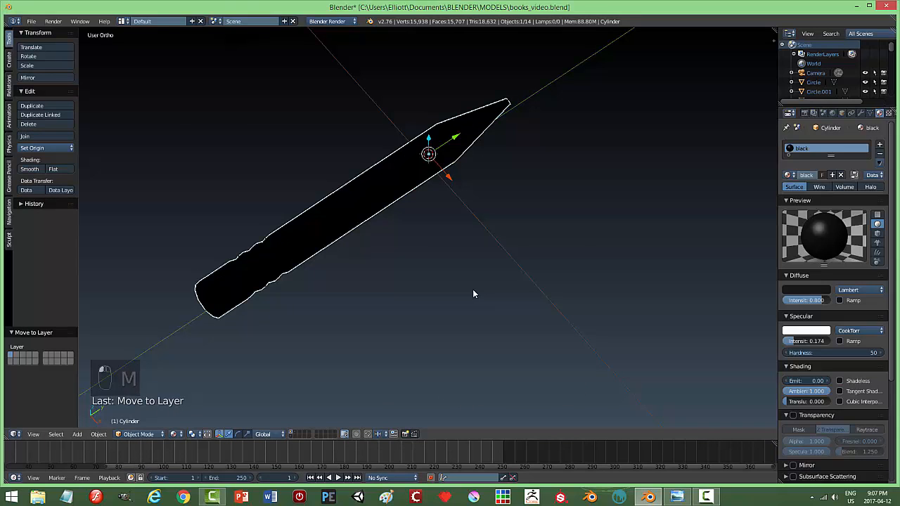
scroll(422, 358, down, 4)
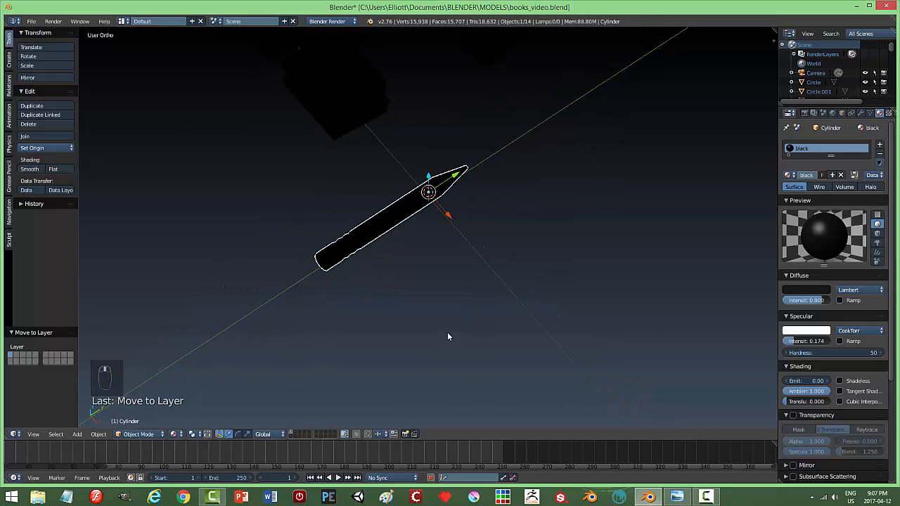
Step: Move all the bookshelf objects on the second layer to the first layer and display the first layer
shift+click(290, 435)
mouse_move(438, 360)
middle_down()
mouse_move(428, 337)
mouse_move(313, 416)
middle_up()
click(298, 435)
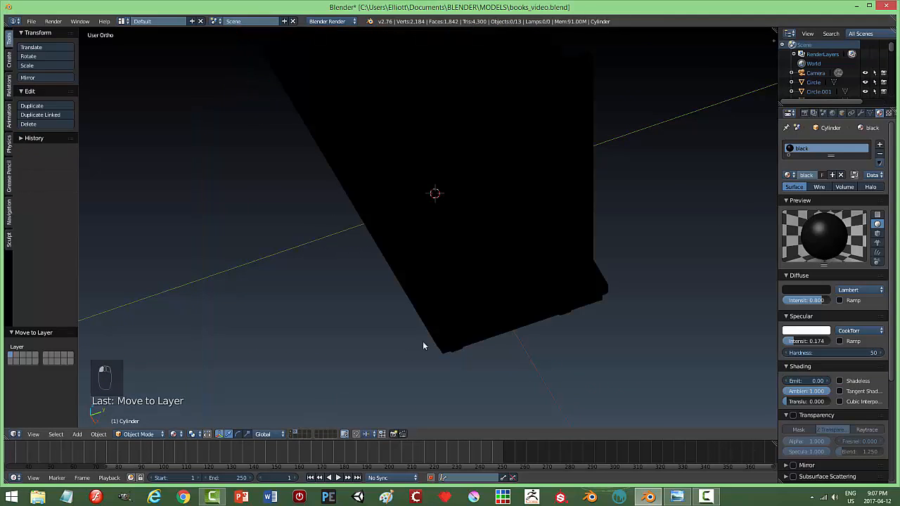
key(a)
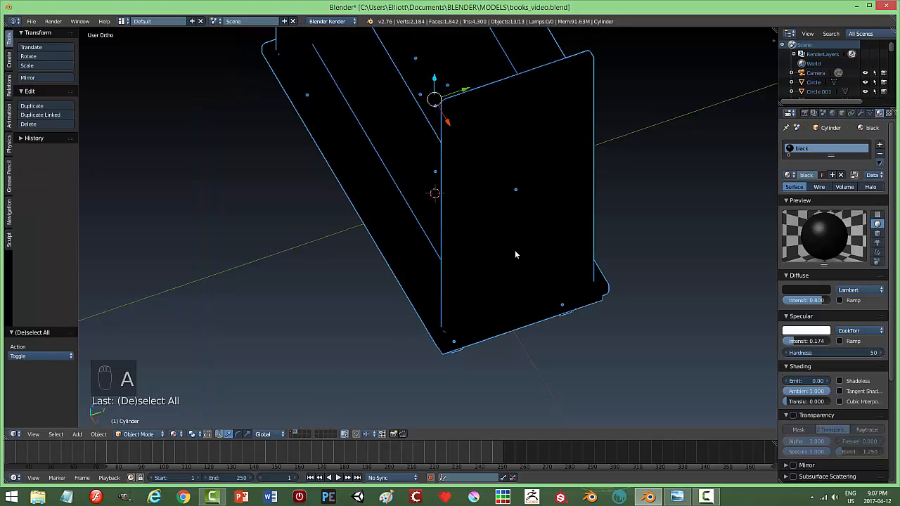
key(m)
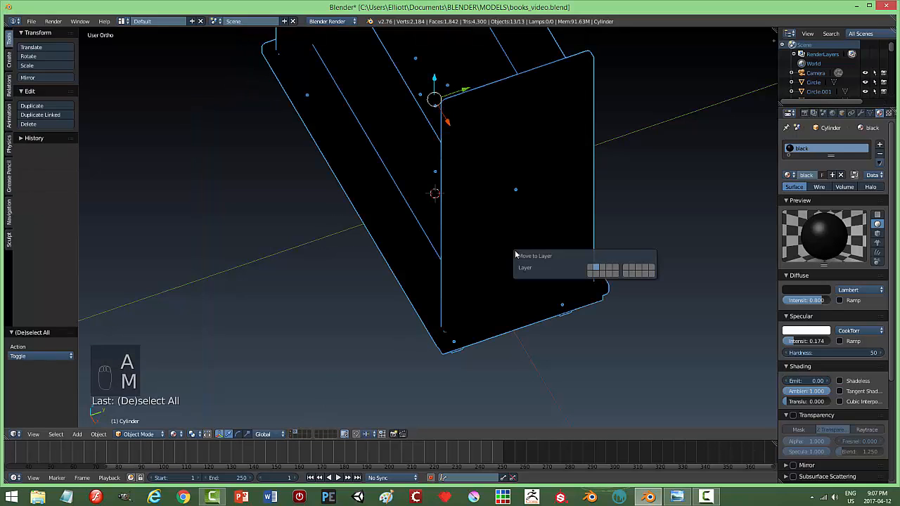
click(593, 270)
click(293, 435)
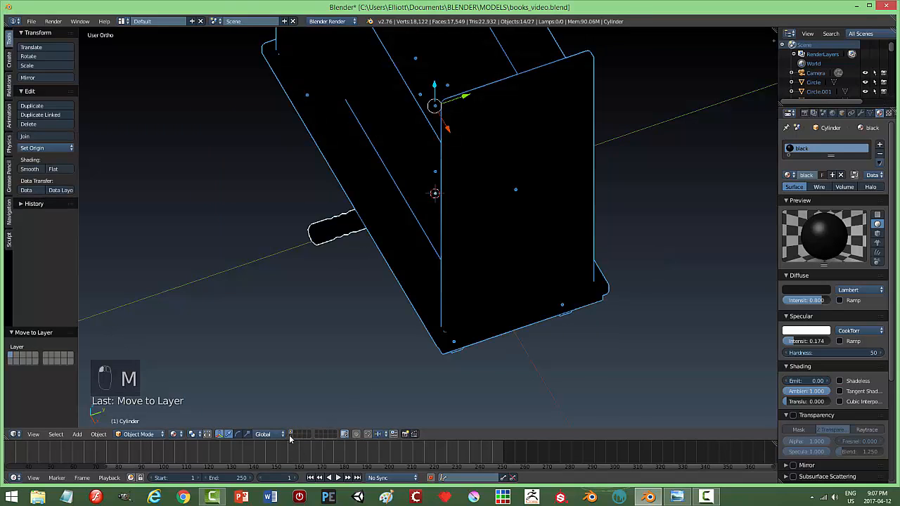
Step: Select the pencil beneath the bookshelf and raise it about 3.107 along Z to the middle shelf's level
middle_drag(395, 328, 403, 318)
right_click(330, 246)
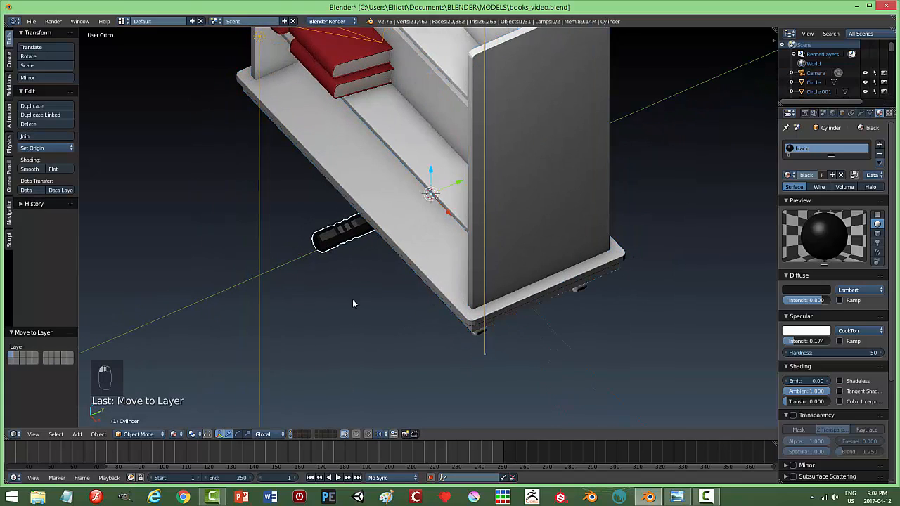
middle_drag(353, 300, 381, 270)
scroll(382, 270, down, 5)
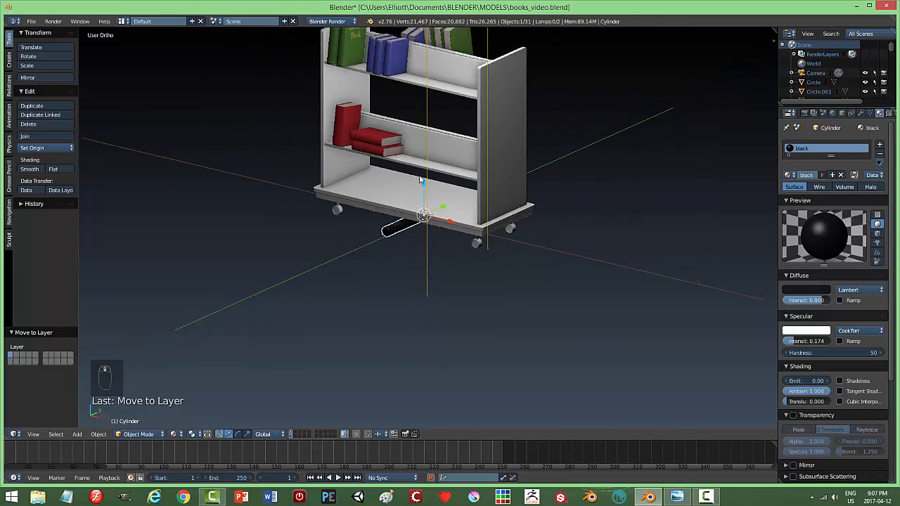
drag(423, 190, 426, 37)
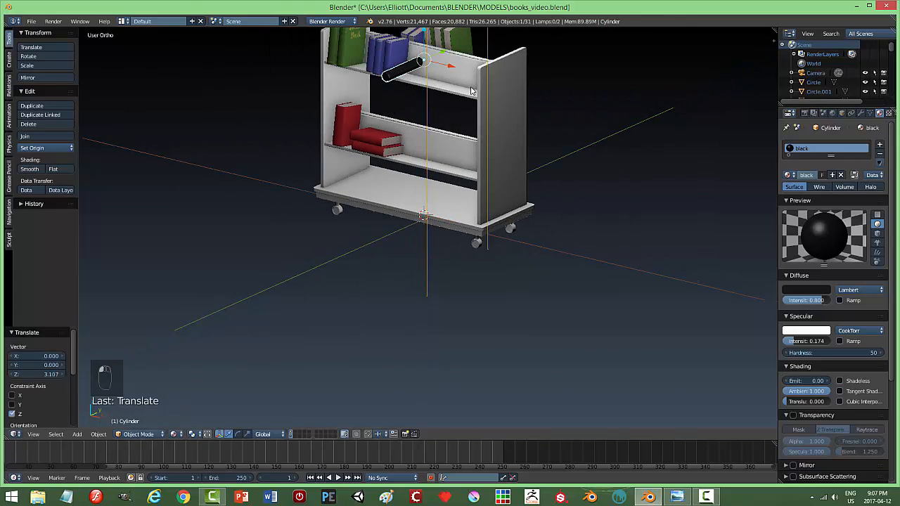
Step: Scale the pencil down to suit the books and move it about -0.287 along Y
middle_drag(427, 36, 446, 114)
key(s)
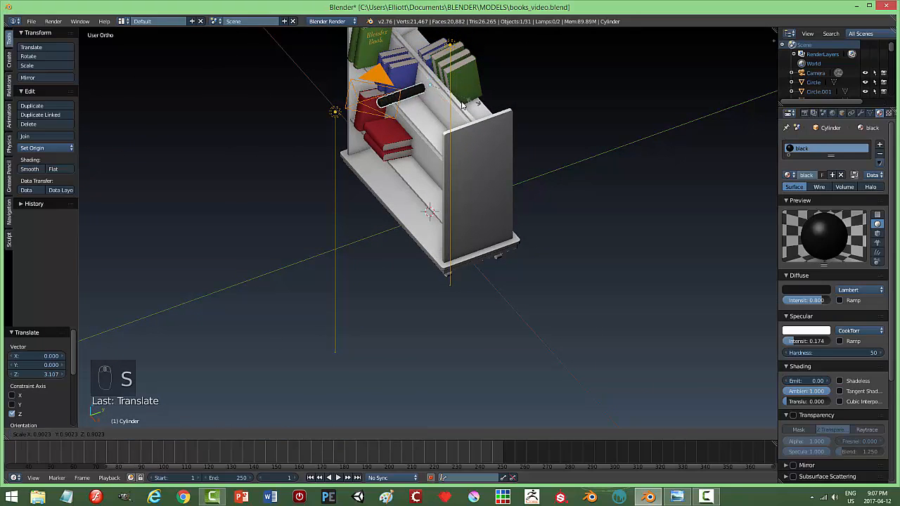
click(438, 107)
drag(459, 82, 447, 88)
Step: Rotate the pencil about the Z axis to lie at an angle beside the blue books and lower it about 0.193
middle_drag(429, 118, 422, 167)
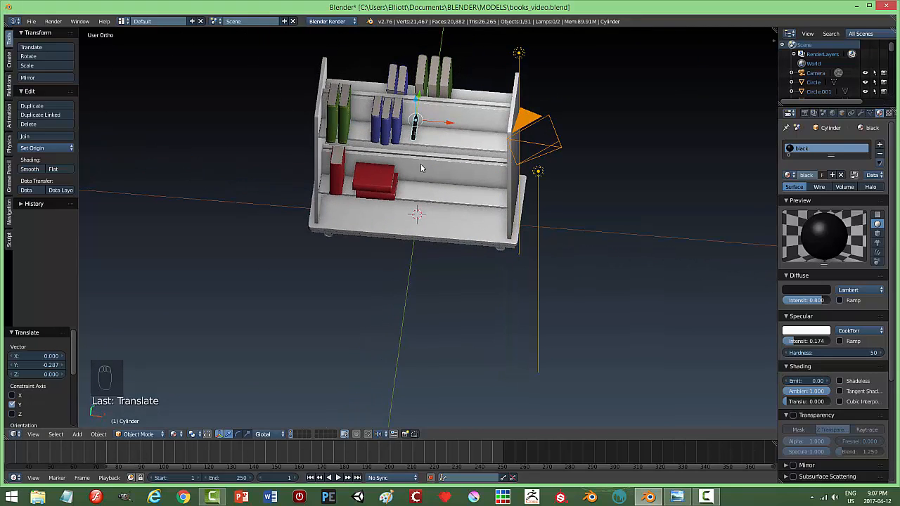
key(r)
key(z)
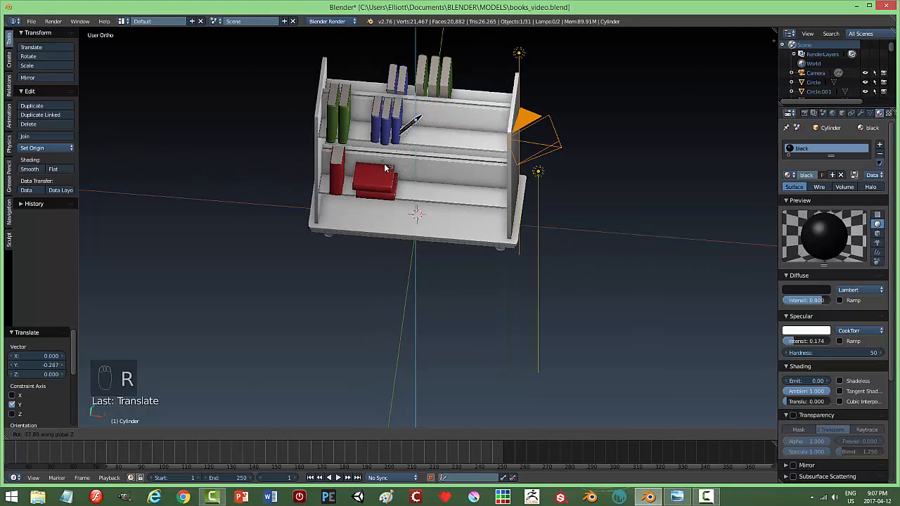
click(357, 159)
mouse_move(447, 123)
mouse_down()
mouse_move(460, 129)
mouse_move(429, 105)
mouse_up()
Step: Lower the pencil another 0.009 toward the shelf and tilt it slightly about the Y axis
key(KP_Decimal)
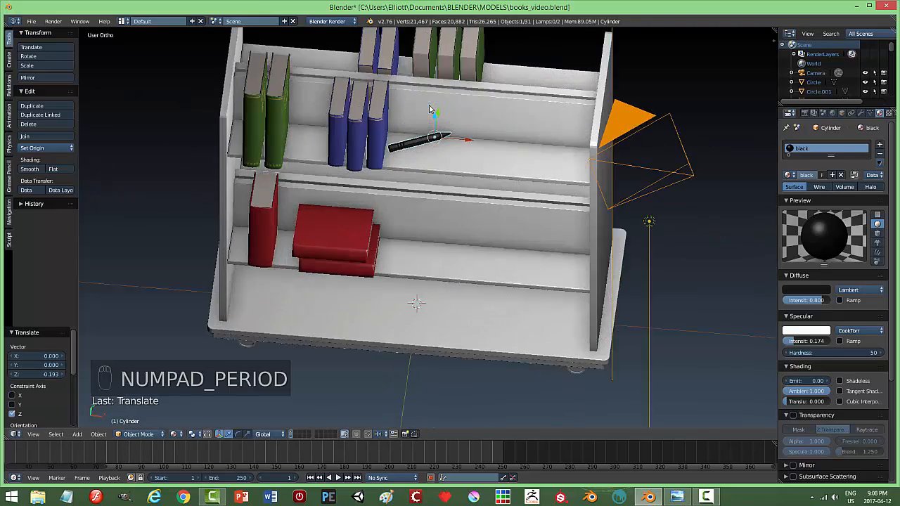
mouse_move(416, 212)
middle_down()
mouse_move(457, 257)
mouse_move(503, 231)
middle_up()
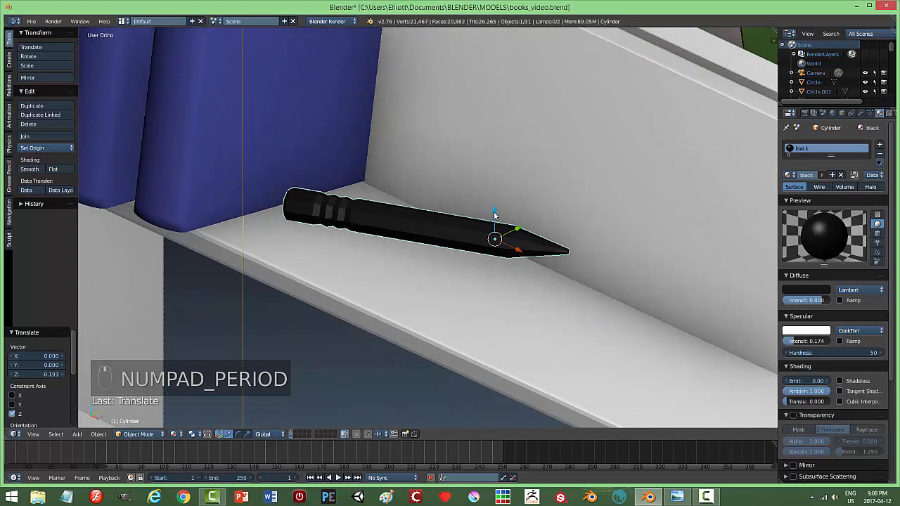
drag(494, 214, 495, 219)
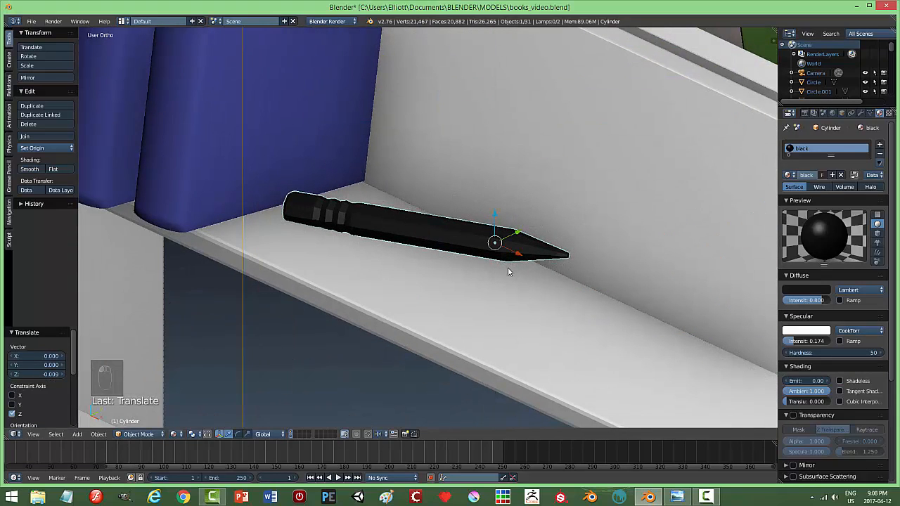
key(r)
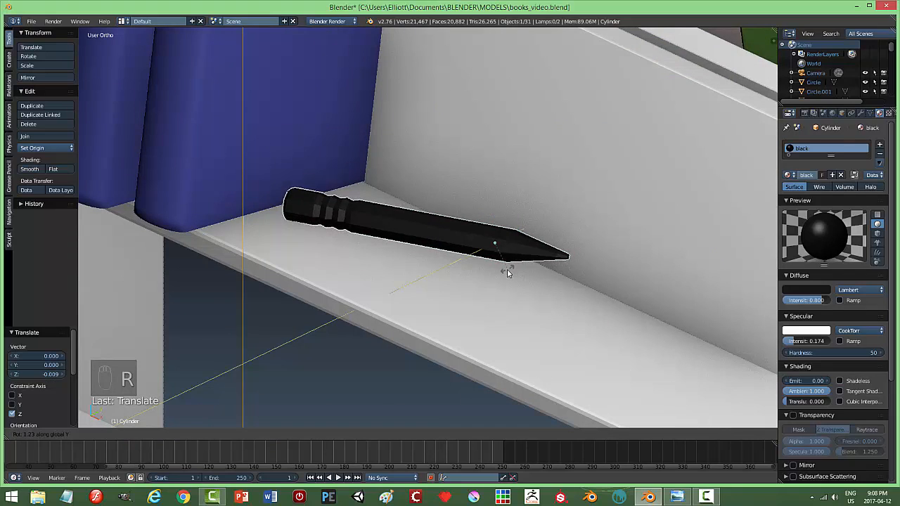
key(y)
click(507, 274)
Step: Shift the pencil's position on the shelf and fine-tune its height, finishing with a 0.004 raise along Z
mouse_move(492, 218)
mouse_down()
mouse_move(491, 231)
mouse_move(493, 221)
mouse_up()
middle_drag(493, 224, 490, 255)
drag(509, 251, 483, 311)
middle_drag(482, 312, 464, 277)
drag(513, 214, 512, 218)
Step: Rotate the pencil about -1.319° around Y, raise it slightly to rest on the shelf surface, and deselect it
middle_drag(511, 218, 504, 266)
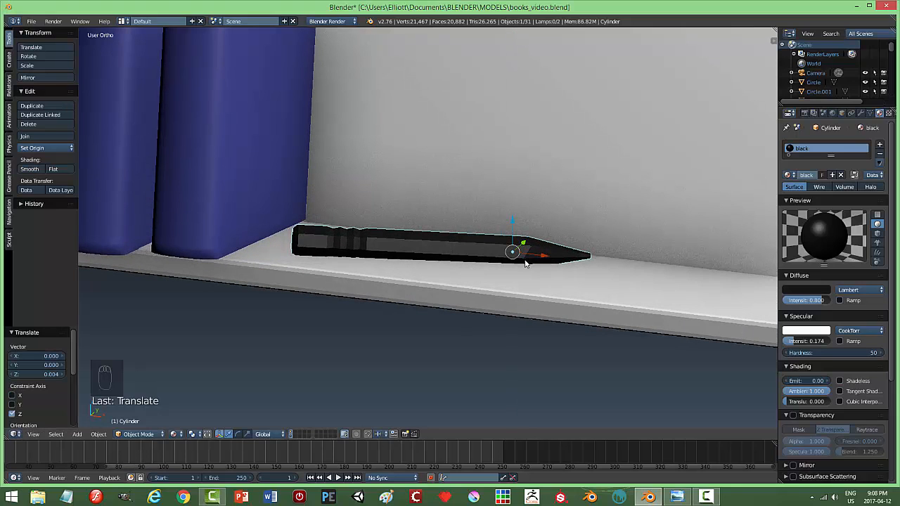
key(r)
key(y)
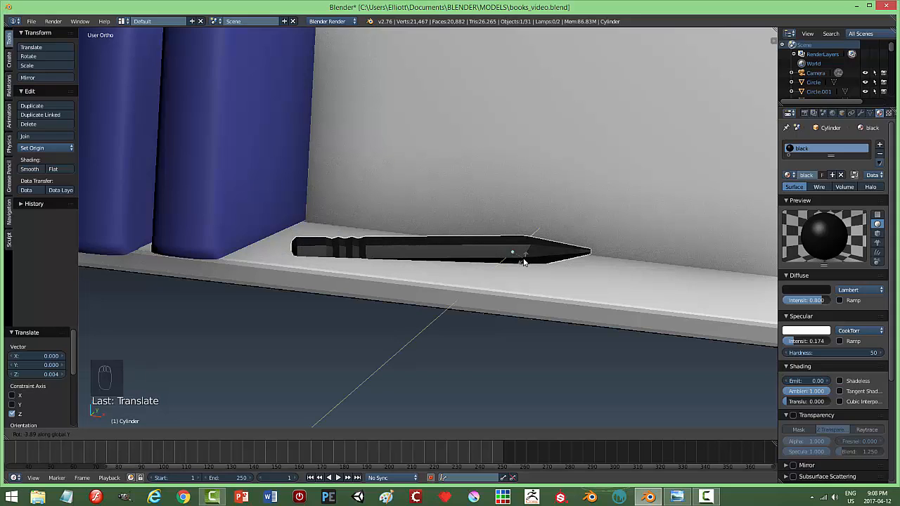
click(500, 295)
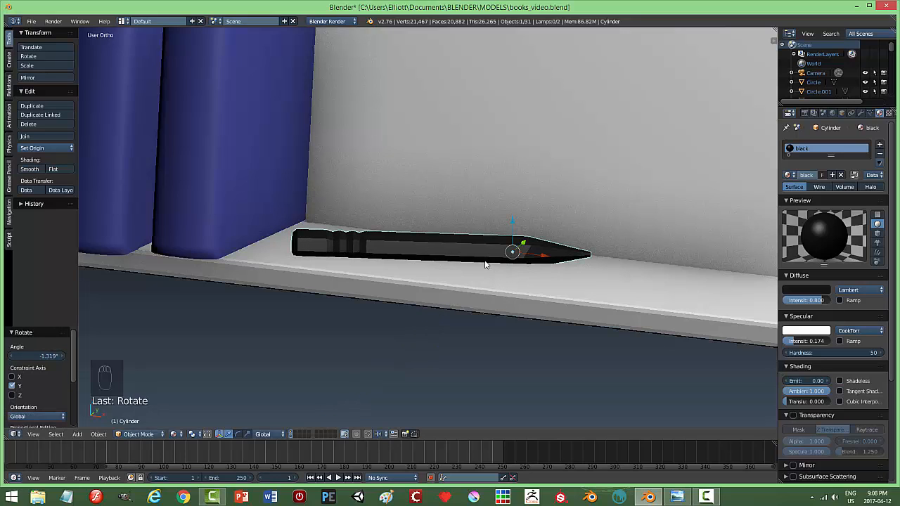
key(g)
key(z)
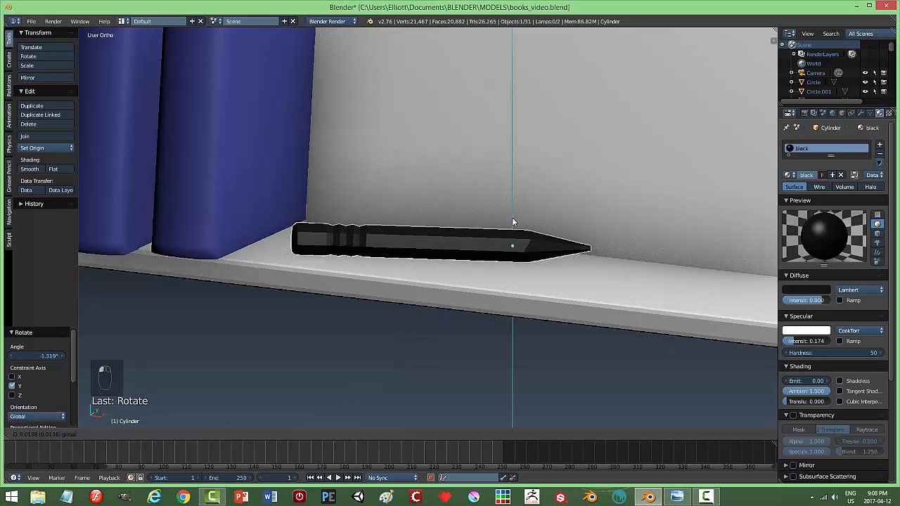
click(513, 223)
key(a)
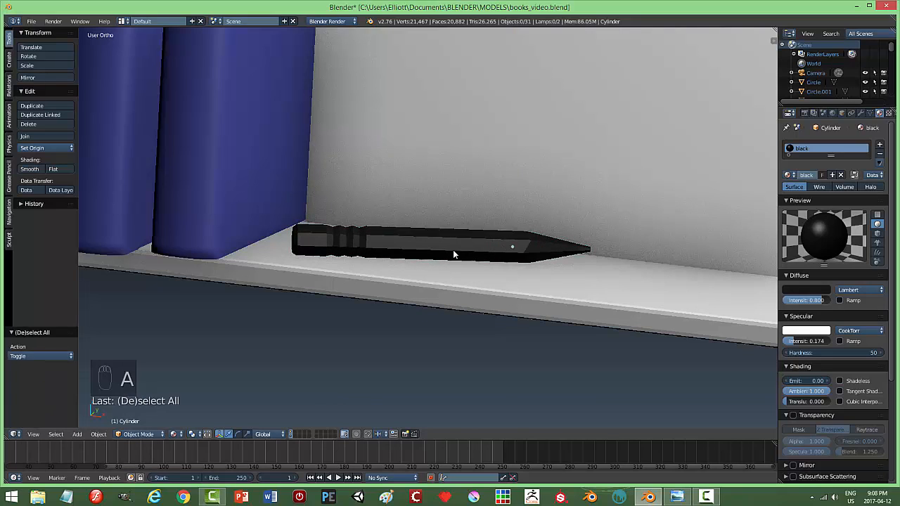
Step: Select the pencil and add two empty material slots below the black material
mouse_move(454, 255)
middle_down()
mouse_move(462, 282)
mouse_move(450, 285)
mouse_move(454, 293)
middle_up()
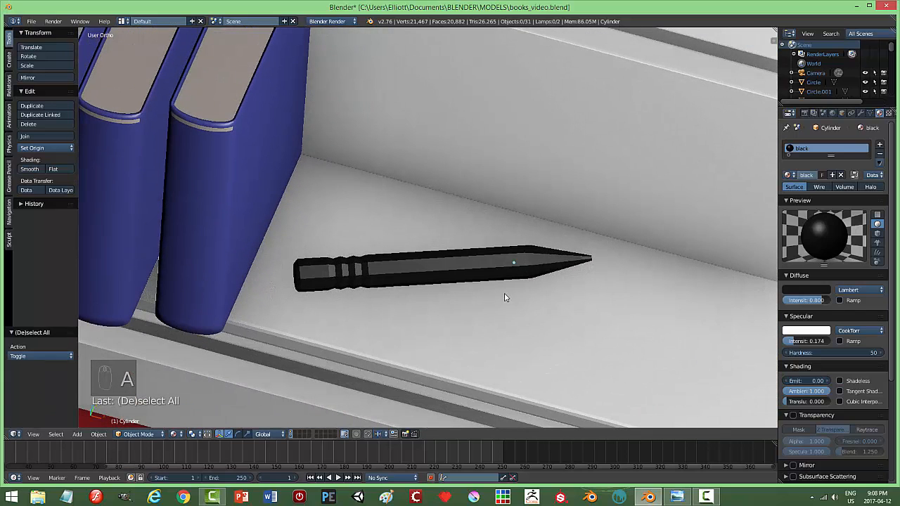
right_click(482, 269)
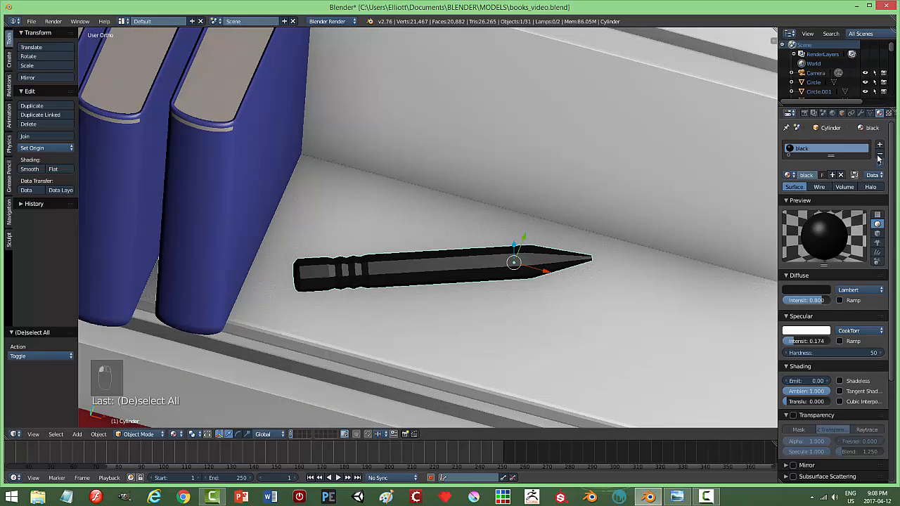
scroll(296, 239, down, 4)
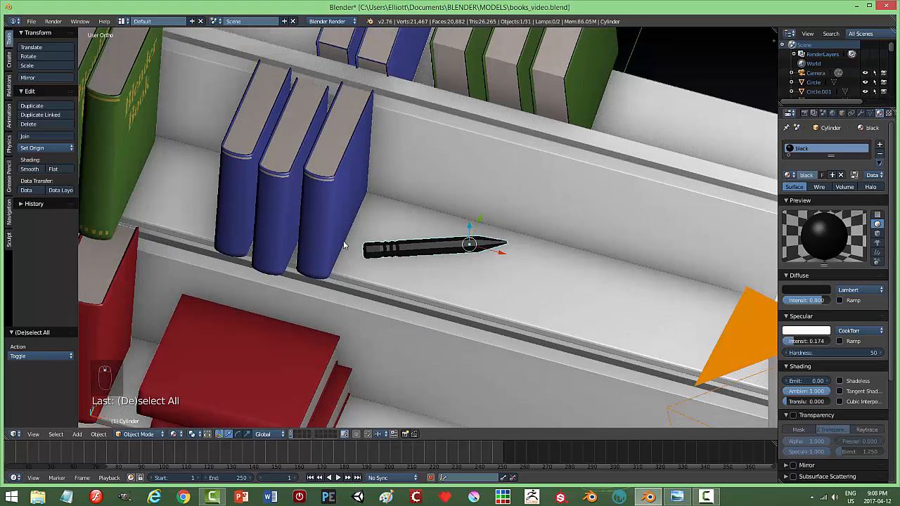
mouse_move(343, 234)
middle_down()
mouse_move(326, 217)
mouse_move(354, 222)
middle_up()
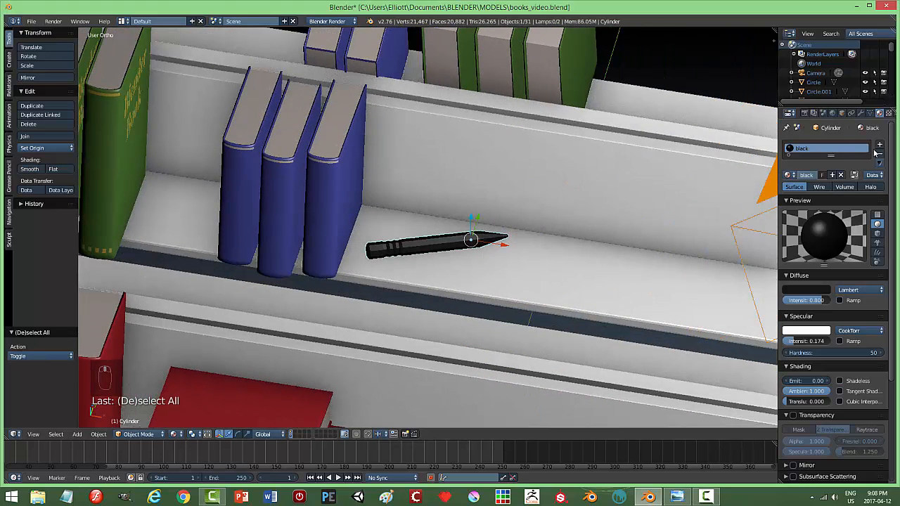
click(879, 147)
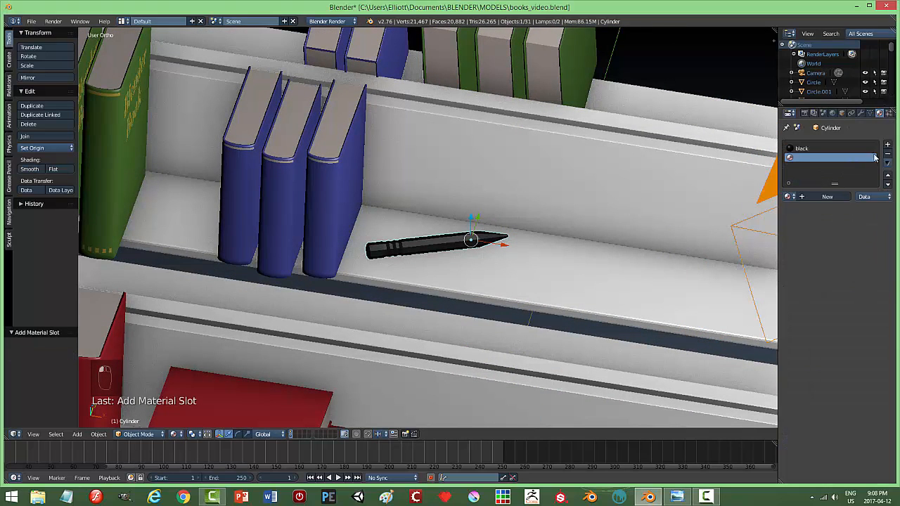
click(887, 144)
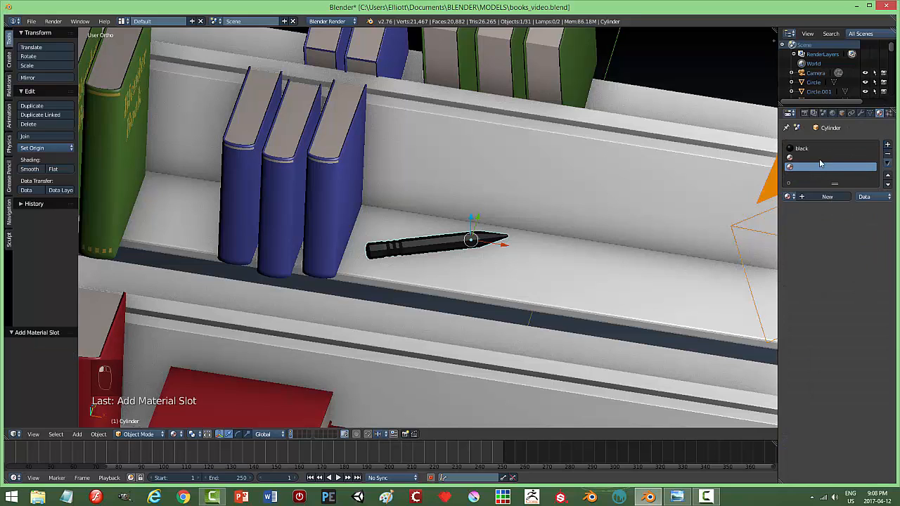
Step: Create a new material in the pencil's second slot with a dark orange-brown diffuse color
click(820, 158)
click(827, 197)
click(807, 312)
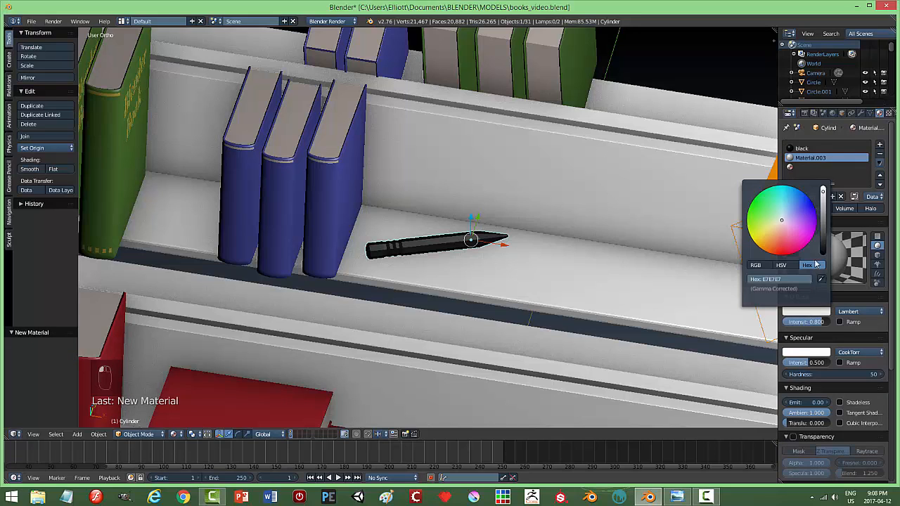
drag(781, 229, 768, 251)
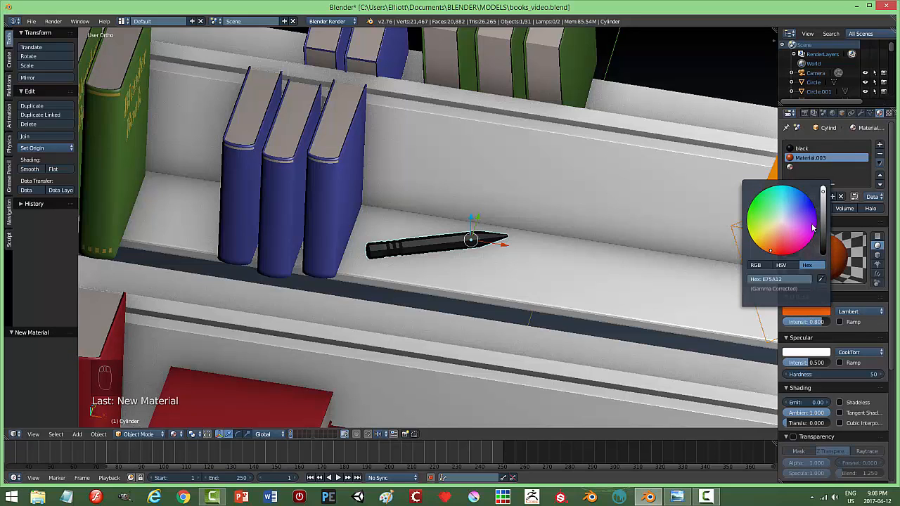
drag(823, 192, 823, 222)
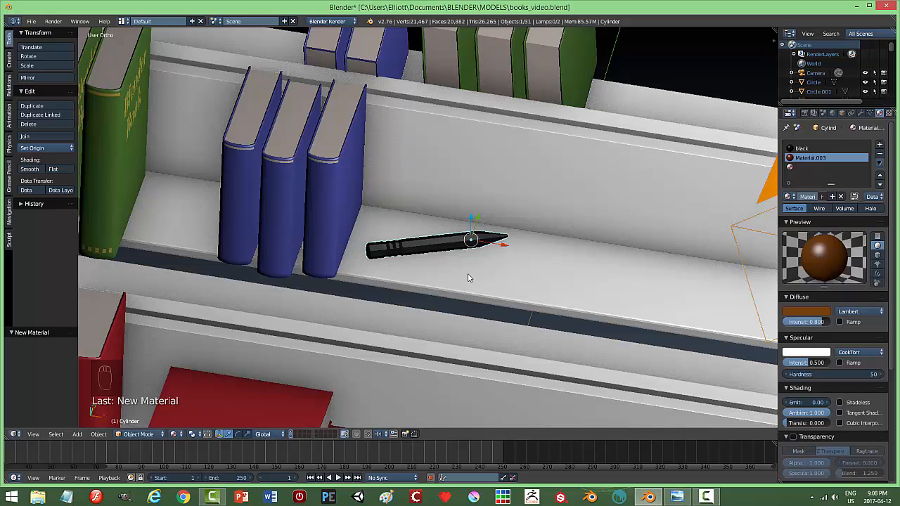
Step: Rename the pencil's second material brown
click(803, 198)
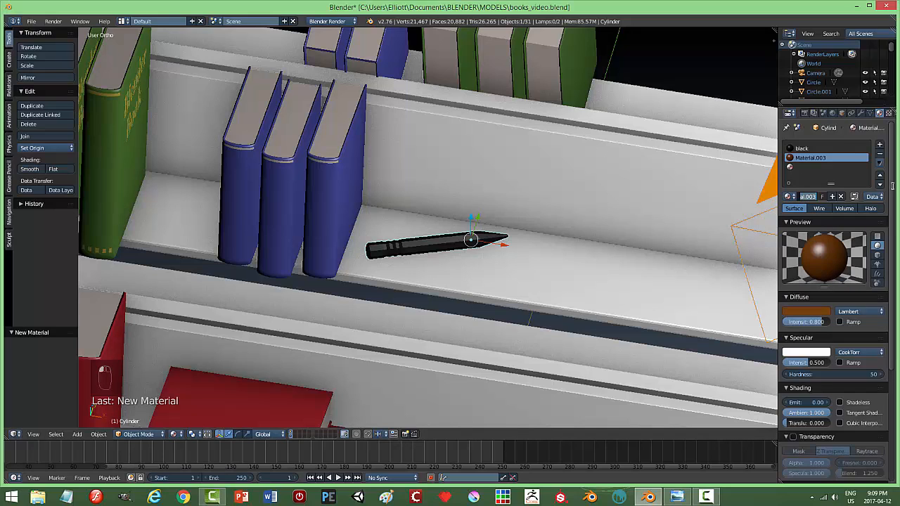
text(b)
text(er)
key(BackSpace)
key(BackSpace)
text(ro)
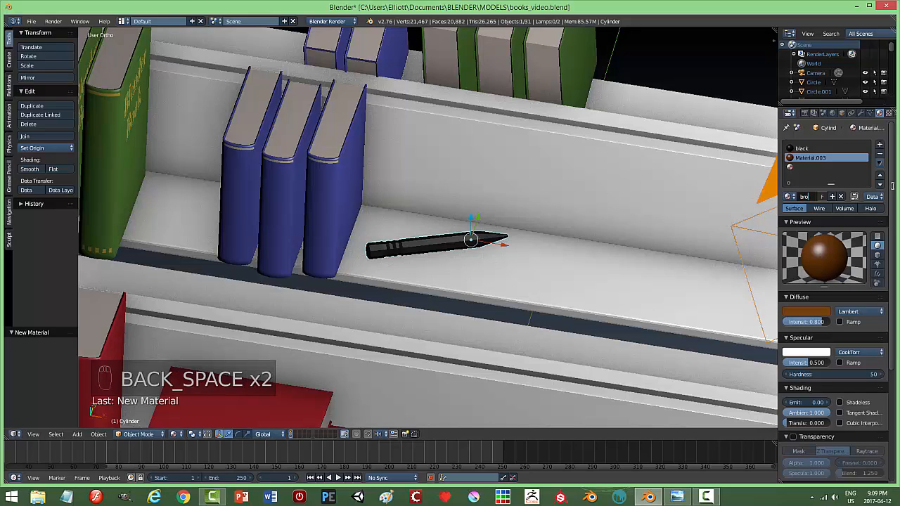
text(wn)
key(Return)
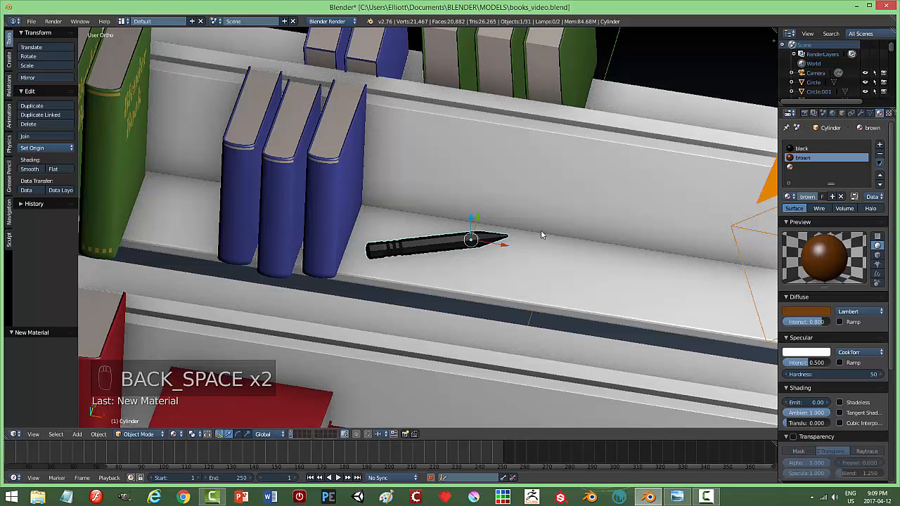
Step: Assign the brown material to the ring of eight sloped faces behind the pencil's point and return to Object Mode
key(Tab)
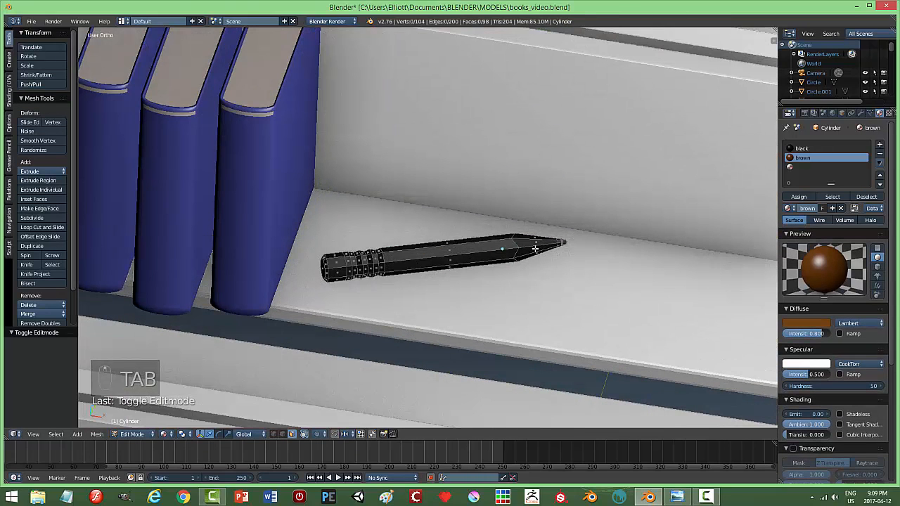
alt+right_click(535, 246)
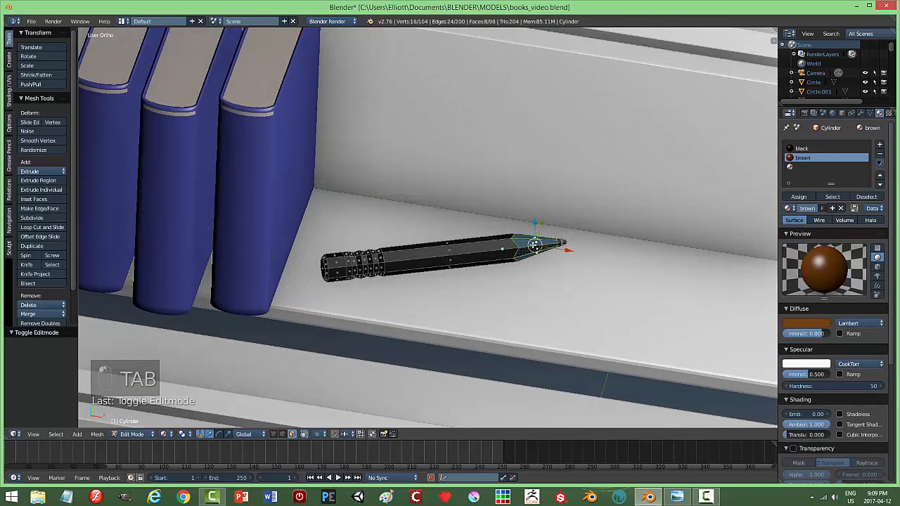
click(799, 197)
key(a)
key(Tab)
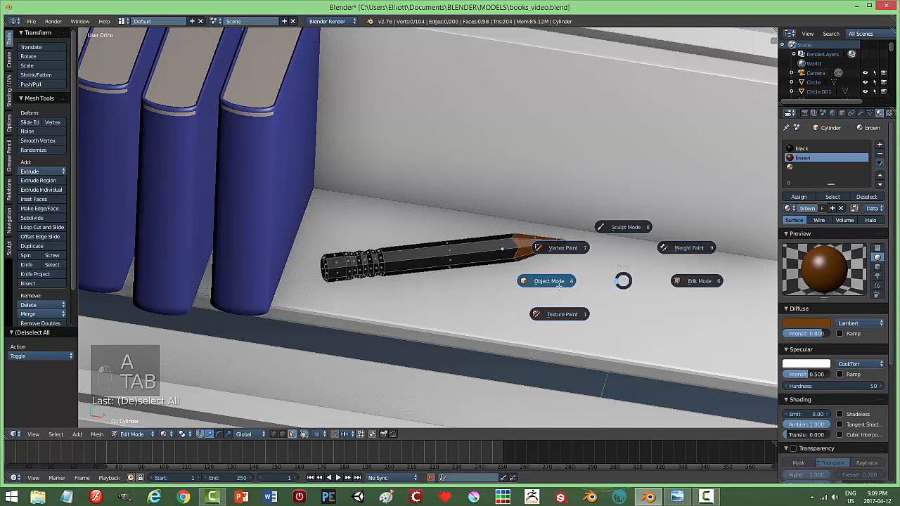
scroll(631, 285, down, 3)
middle_drag(570, 288, 549, 281)
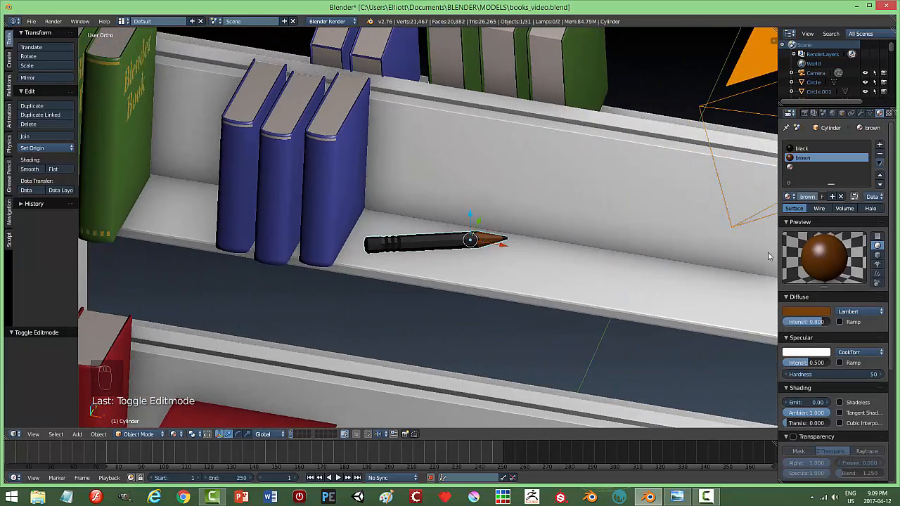
Step: Lighten the brown material's diffuse color and create a new material with a deep pink diffuse color in the pencil's third slot
click(798, 311)
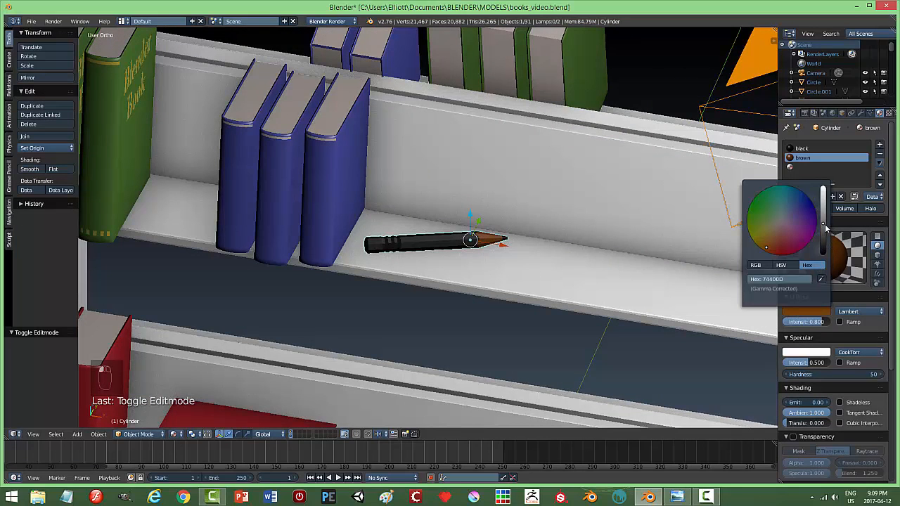
drag(826, 227, 823, 210)
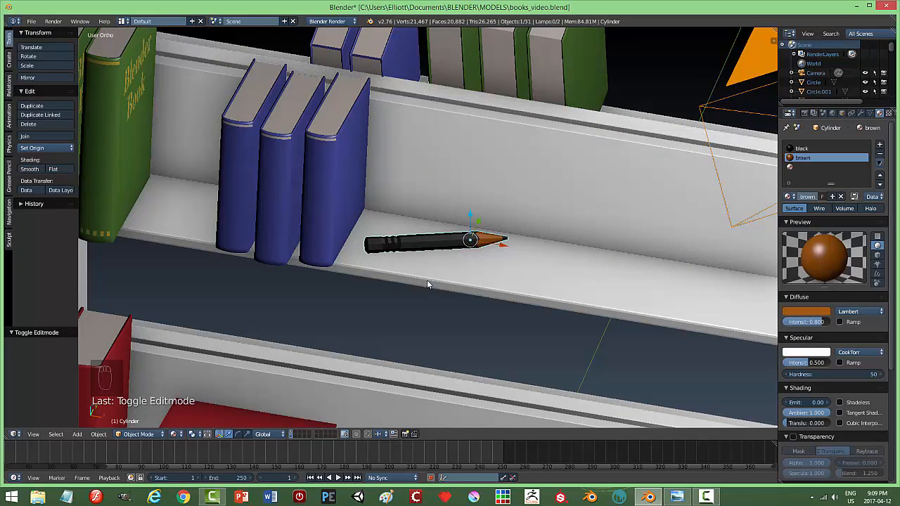
click(803, 168)
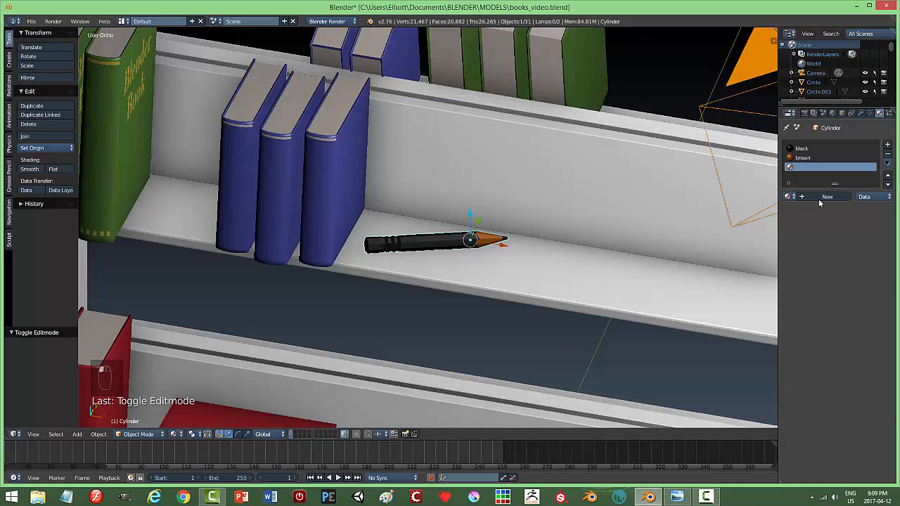
click(824, 197)
click(820, 312)
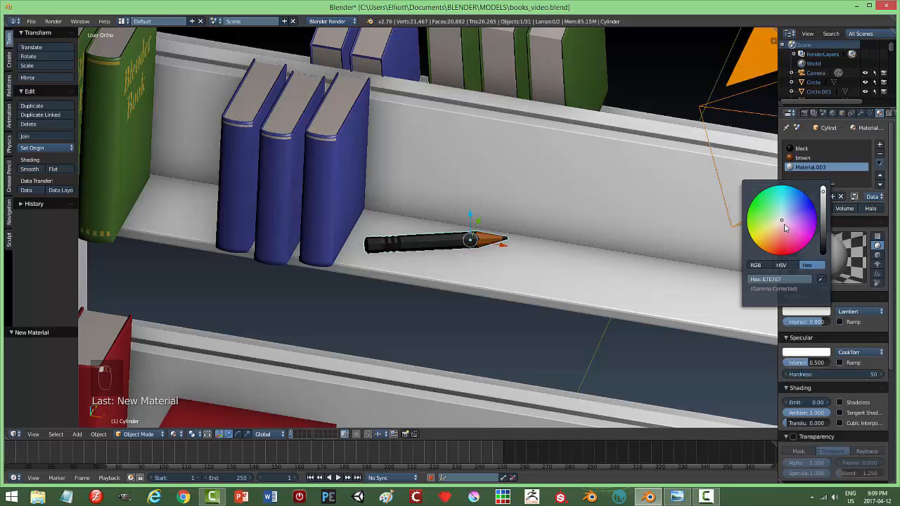
drag(785, 228, 795, 242)
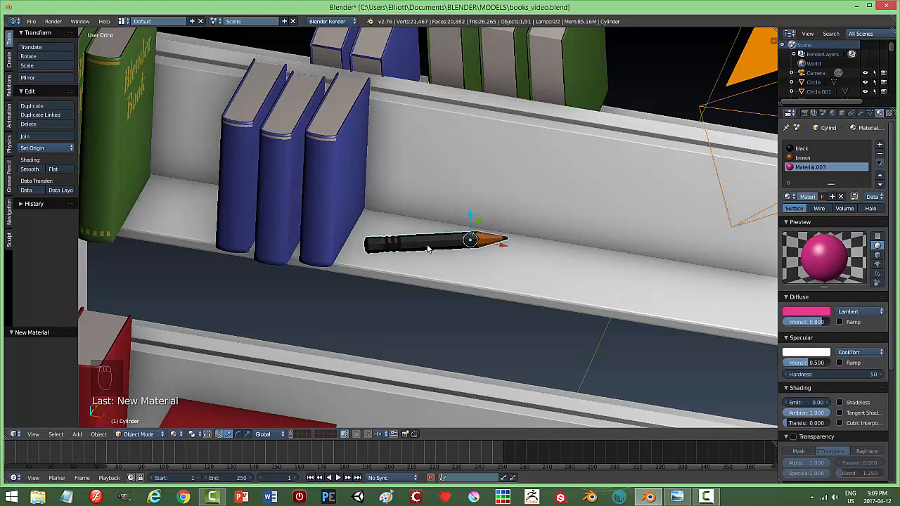
Step: Rename the pencil's third material pink
click(804, 197)
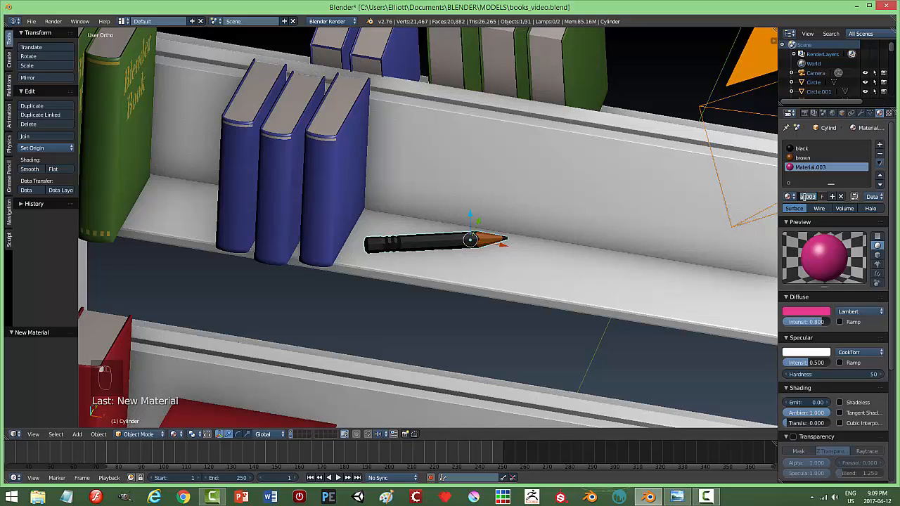
text(pink)
key(Return)
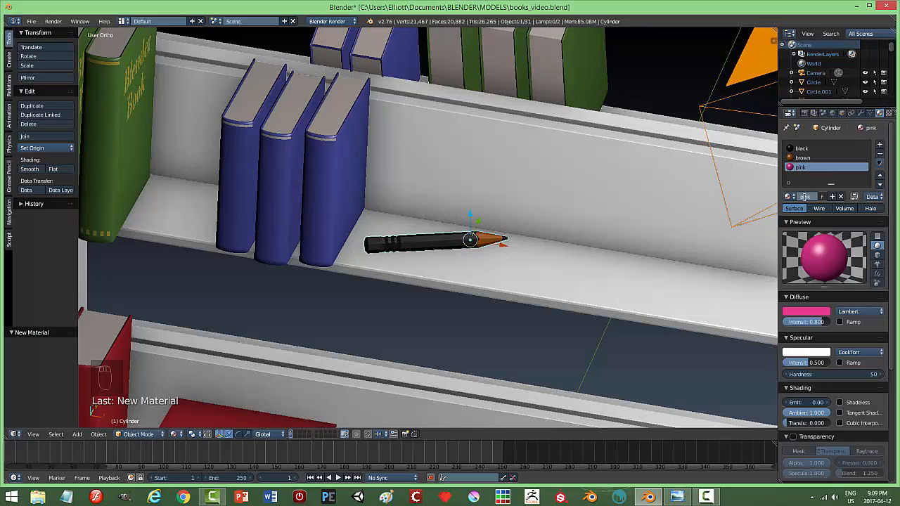
Step: Assign the pink material to the long side faces of the pencil's body and return to Object Mode
key(Tab)
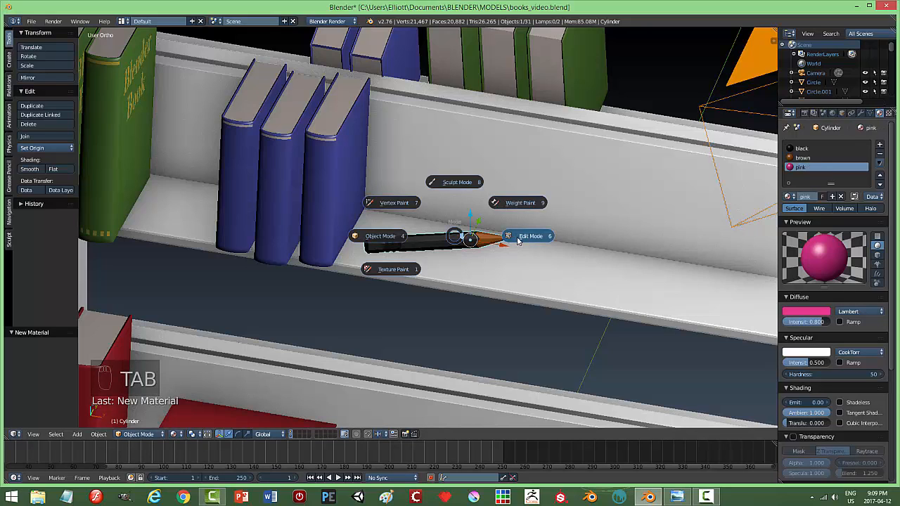
click(518, 237)
scroll(738, 231, up, 2)
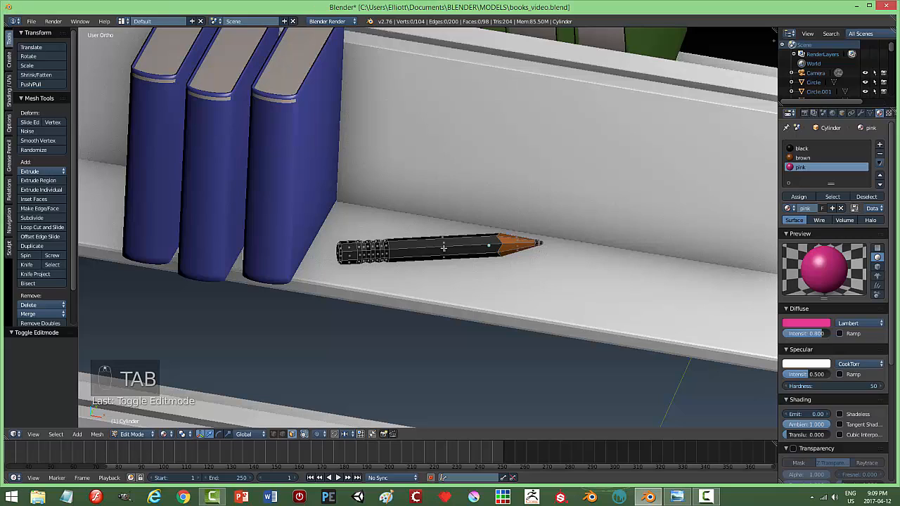
click(799, 197)
key(a)
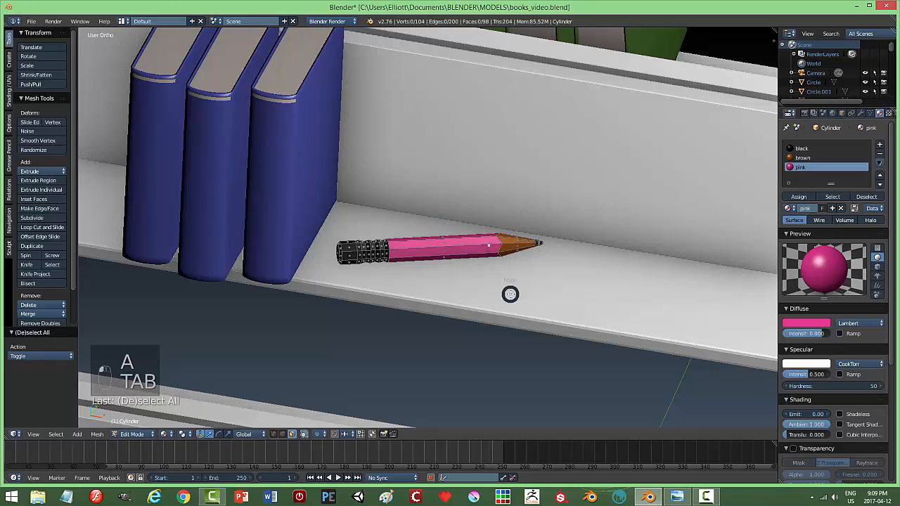
key(Tab)
click(574, 287)
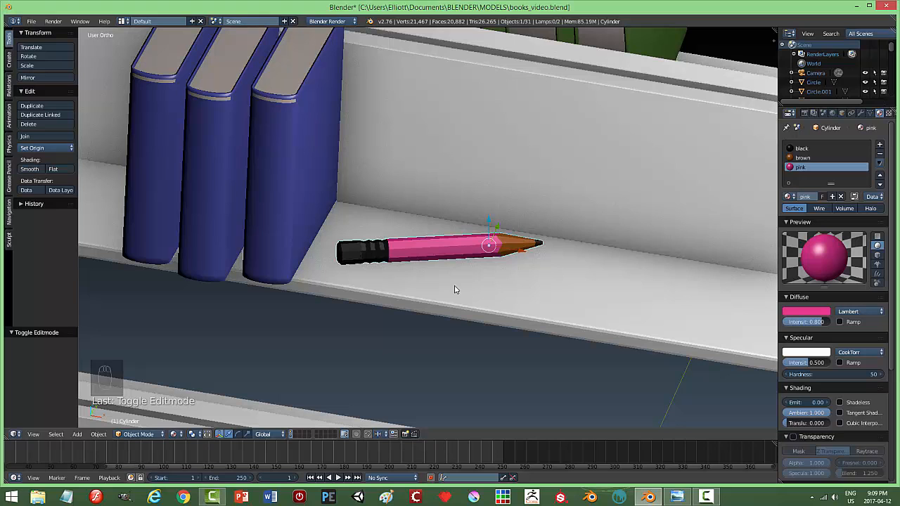
Step: Check the pencil's colors in the reference image books_cartoon.png in Windows Photo Viewer and return to Blender
click(677, 498)
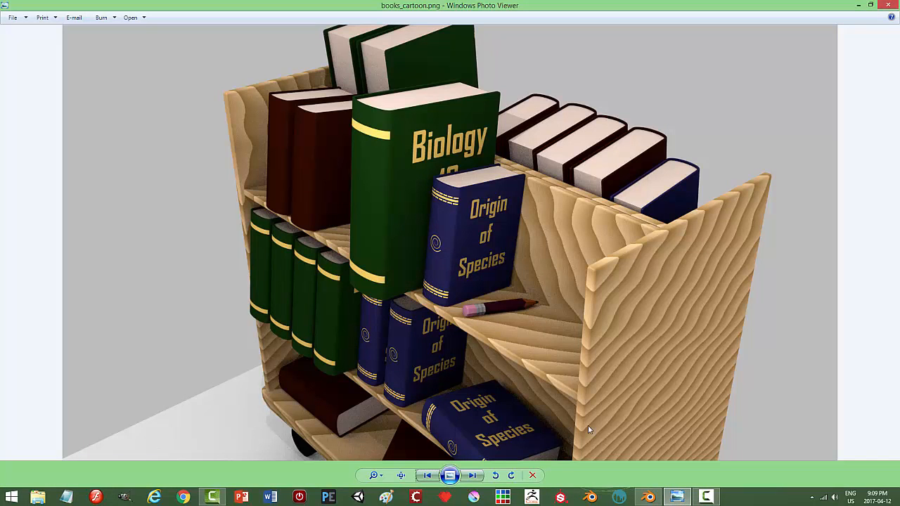
click(648, 497)
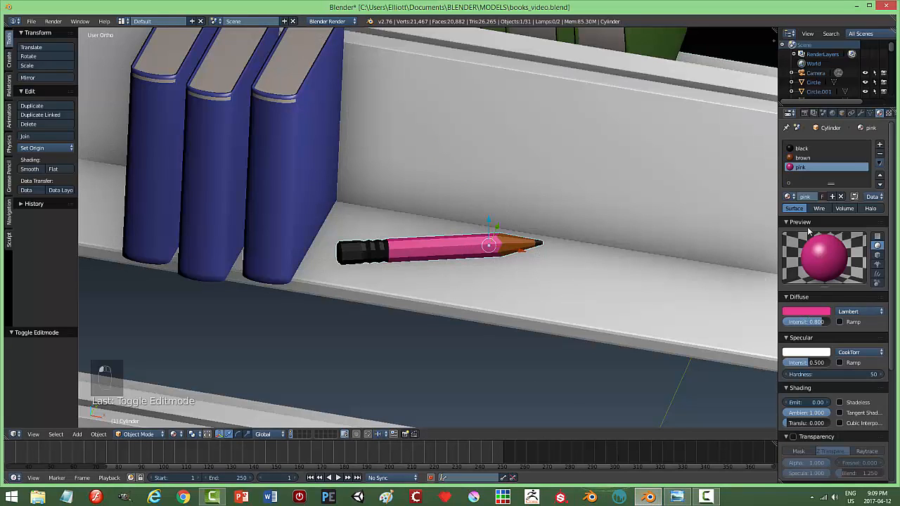
right_click(358, 252)
key(Tab)
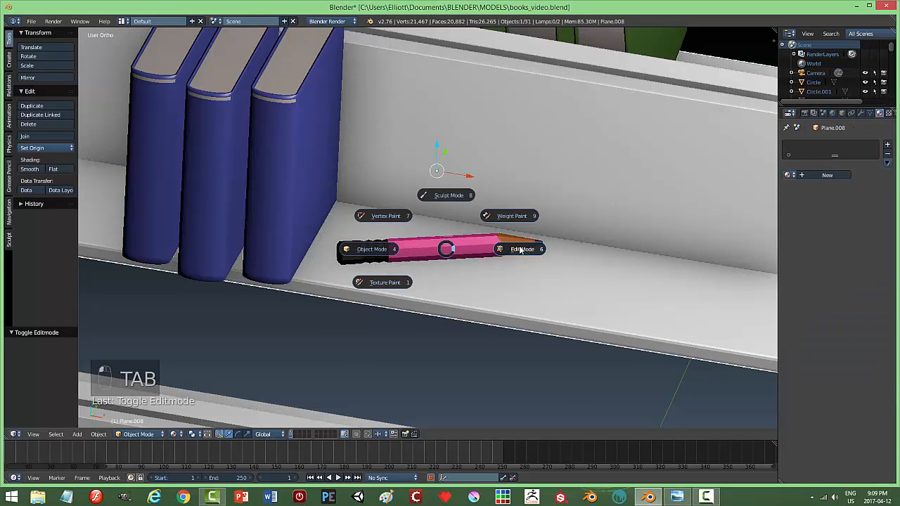
key(Tab)
Step: Select the pencil's eraser end face in Edit Mode, grow the selection twice along the eraser, and assign the pink material
right_click(355, 258)
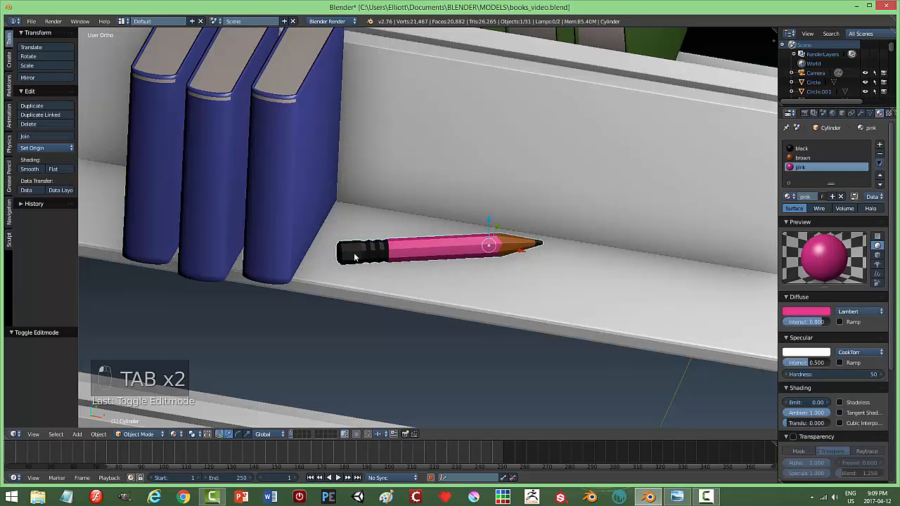
key(Tab)
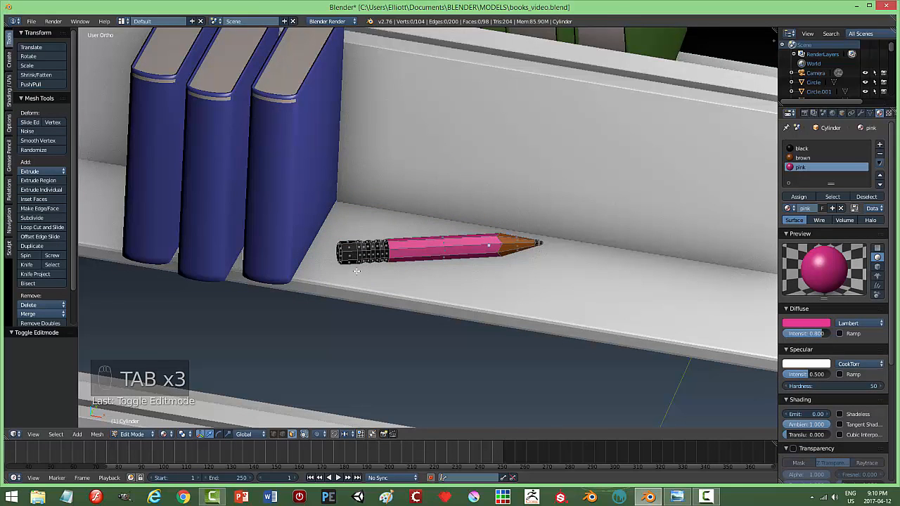
scroll(347, 275, up, 2)
middle_drag(347, 275, 346, 280)
alt+right_click(320, 287)
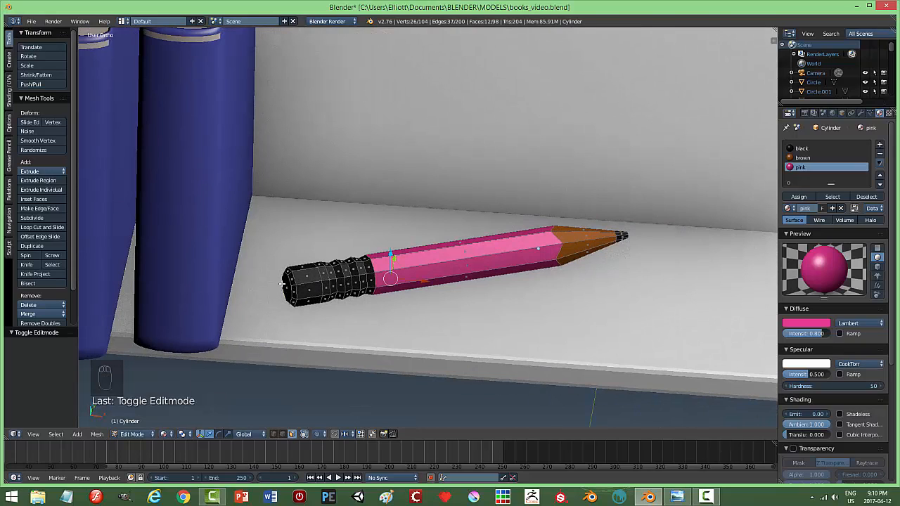
right_click(284, 285)
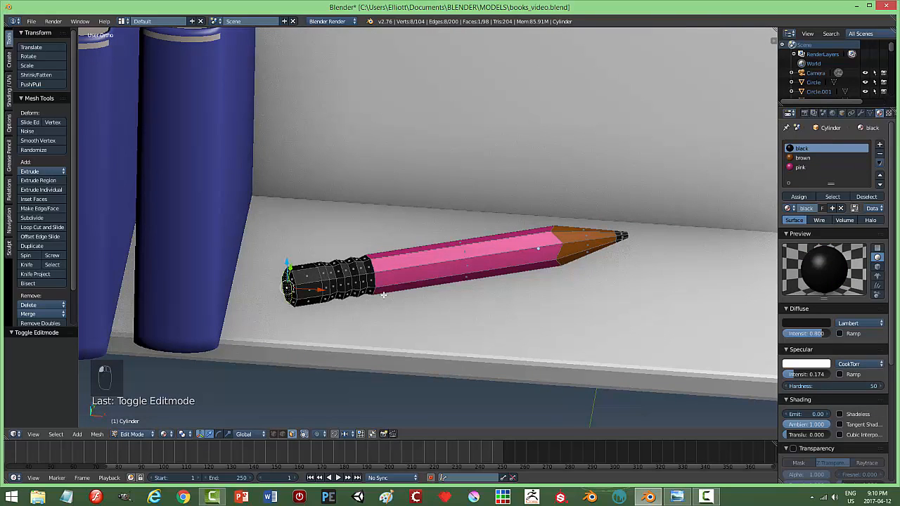
key(ctrl+KP_Add)
key(ctrl+KP_Add)
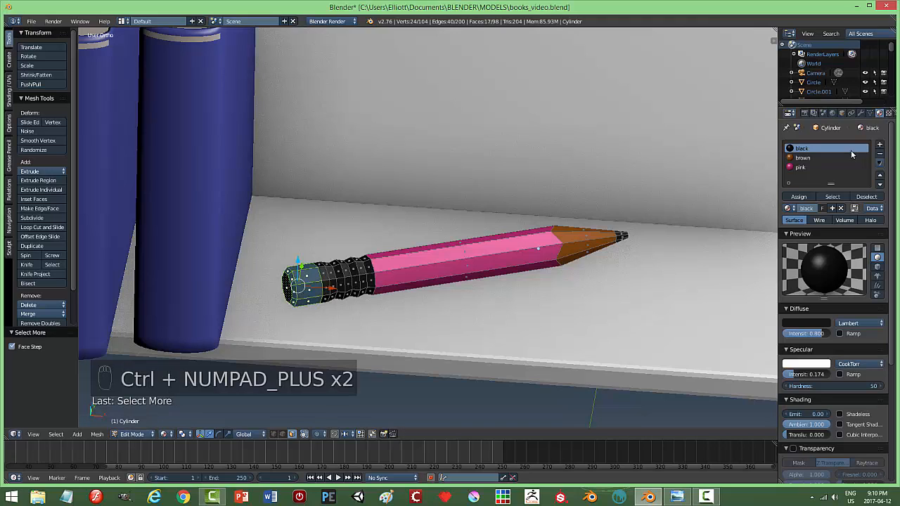
click(799, 167)
click(799, 197)
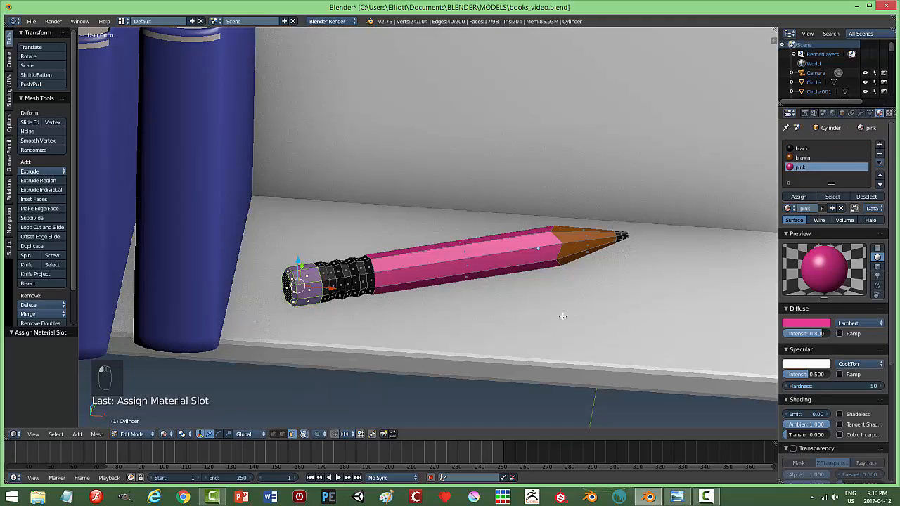
key(a)
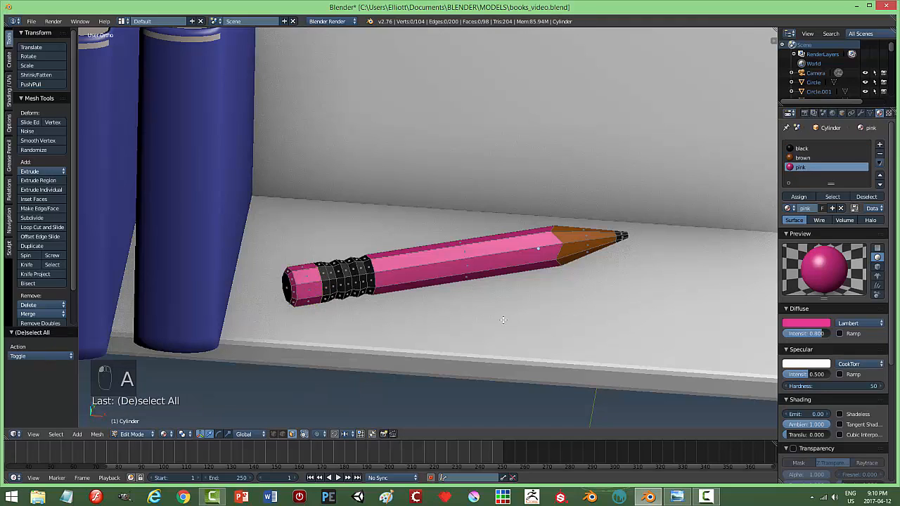
Step: Assign the pink material again to the flat end face of the eraser and return to Object Mode
right_click(294, 290)
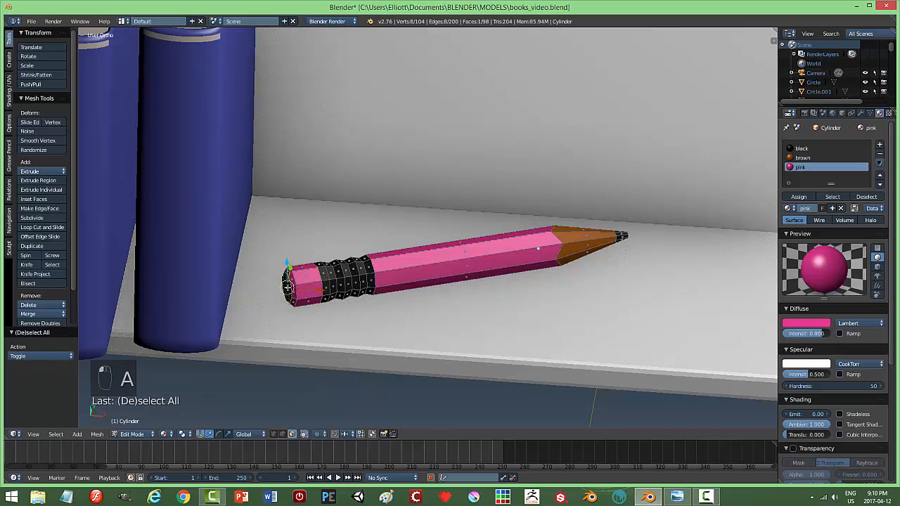
click(799, 197)
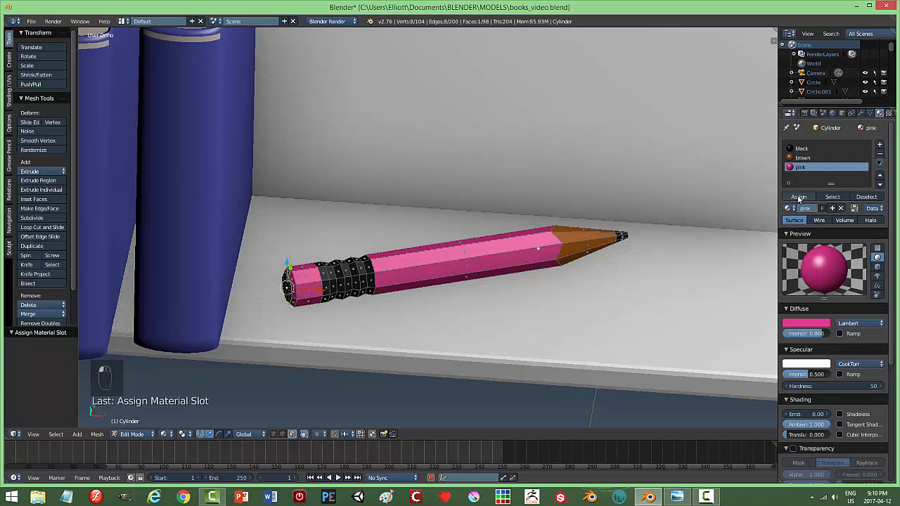
key(a)
right_click(290, 286)
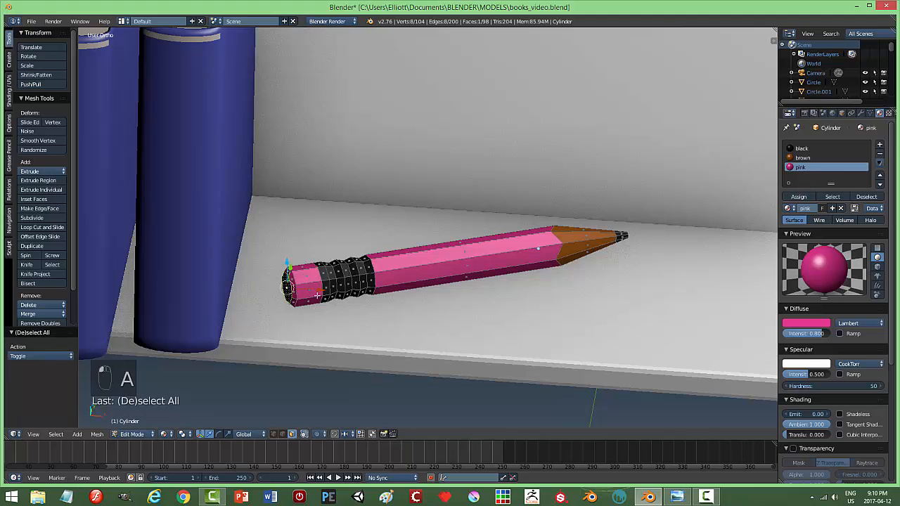
middle_drag(290, 285, 349, 306)
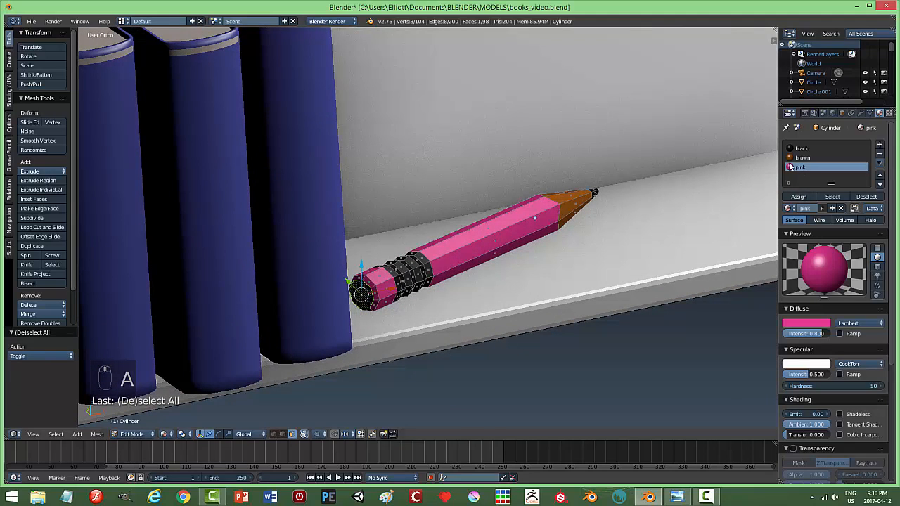
click(798, 197)
key(a)
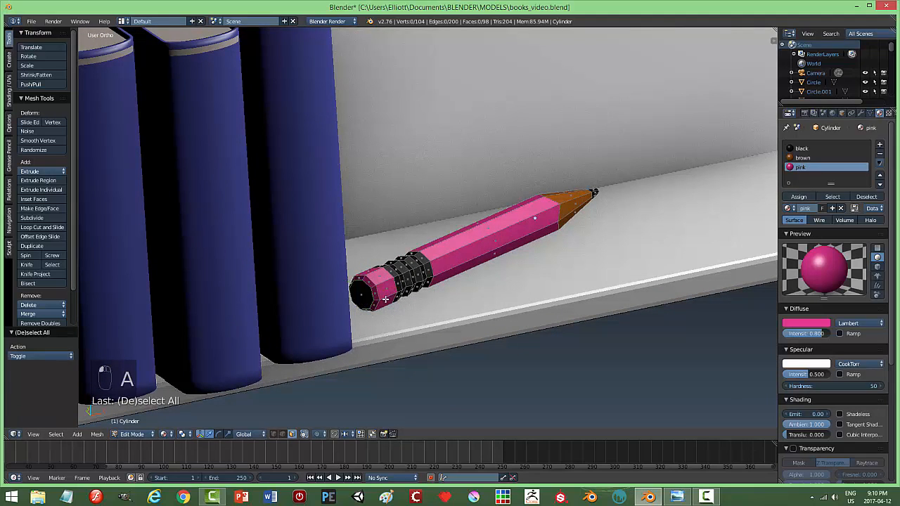
key(Tab)
click(315, 301)
middle_drag(316, 302, 387, 329)
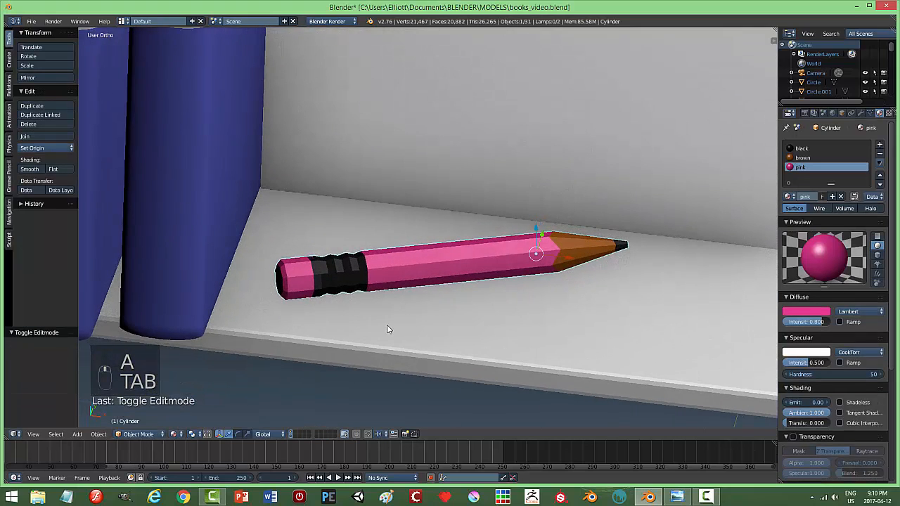
scroll(388, 329, up, 5)
right_click(230, 325)
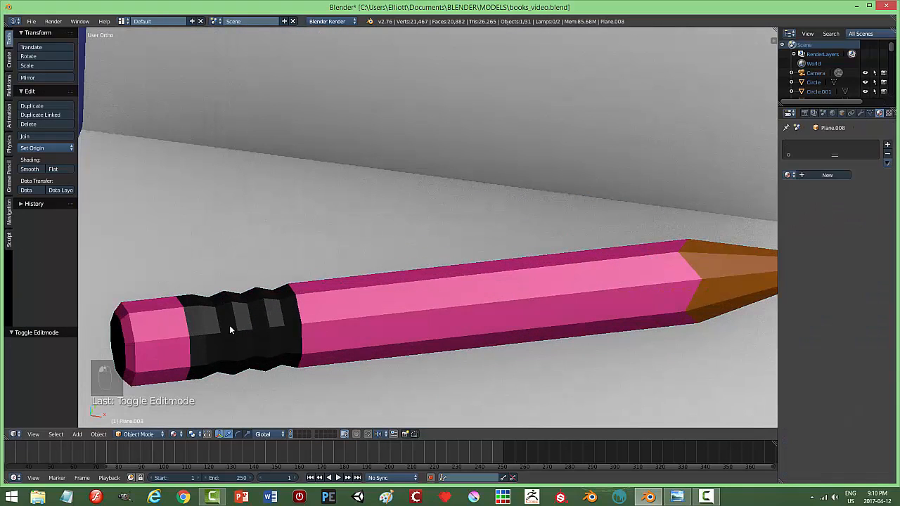
key(Tab)
click(192, 333)
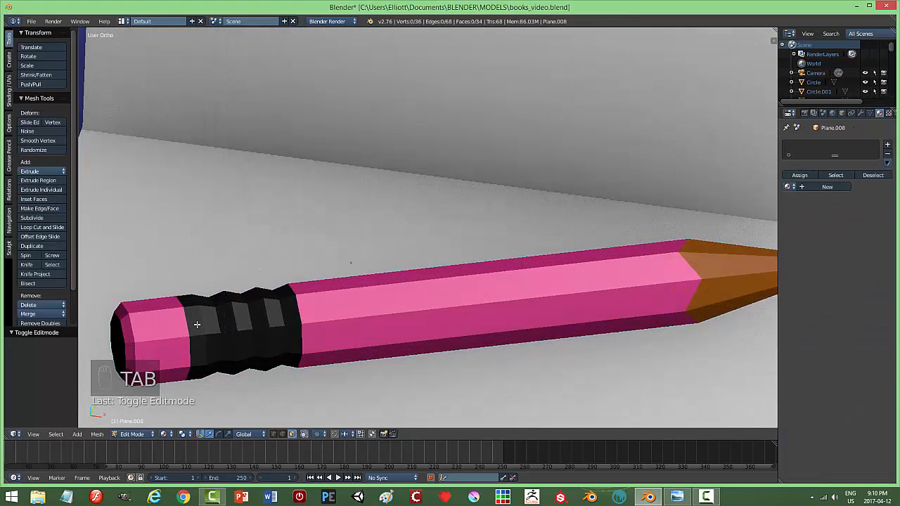
key(Tab)
click(189, 325)
Step: Assign the pink material to the first ring of black faces next to the pencil's eraser and return to Object Mode
right_click(188, 324)
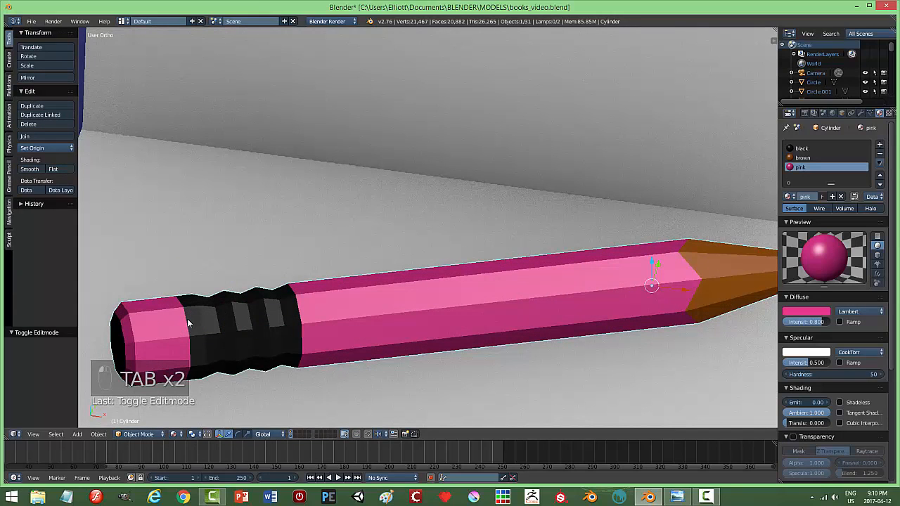
key(Tab)
click(200, 324)
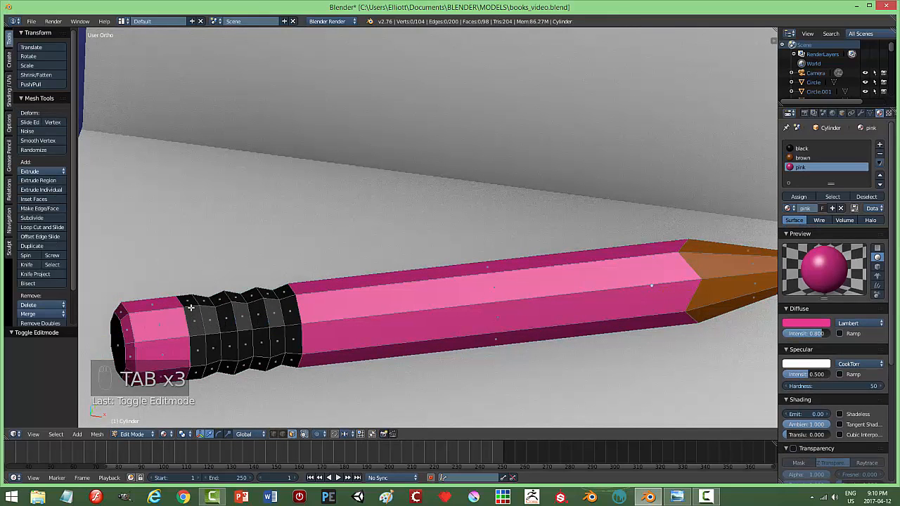
alt+right_click(190, 308)
click(801, 197)
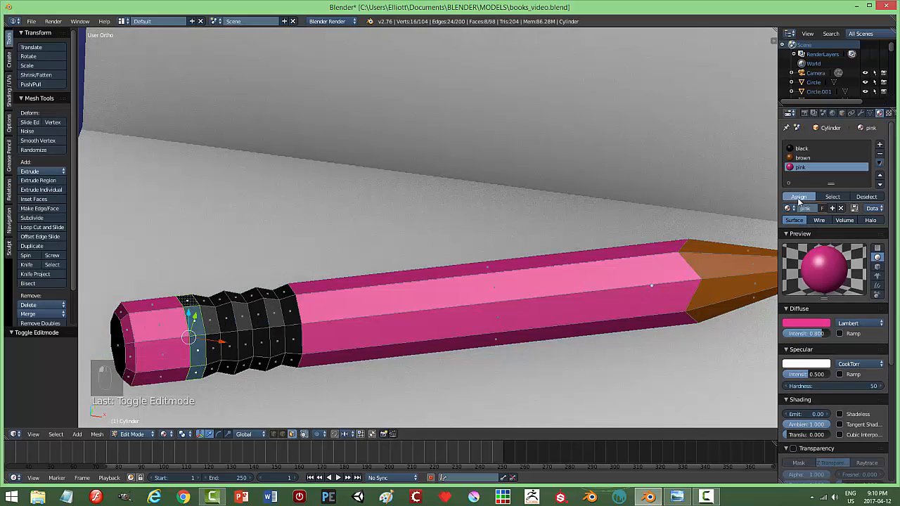
key(a)
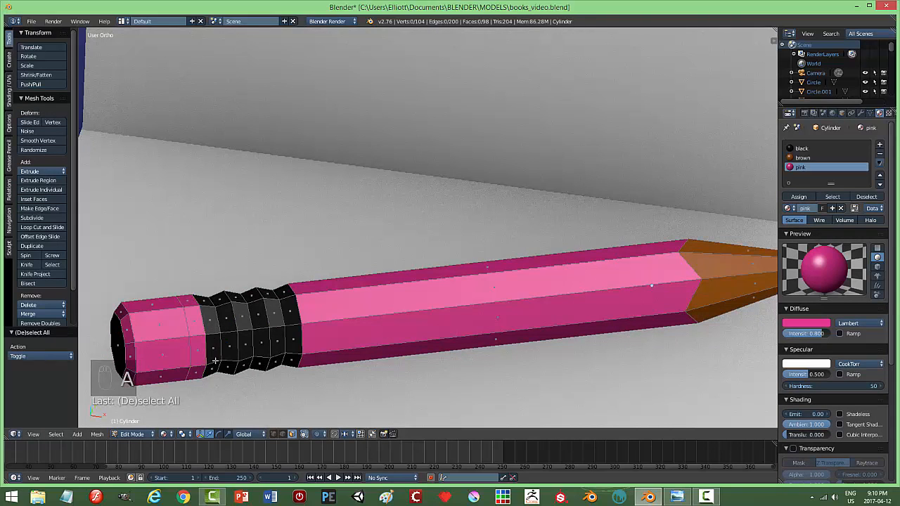
key(Tab)
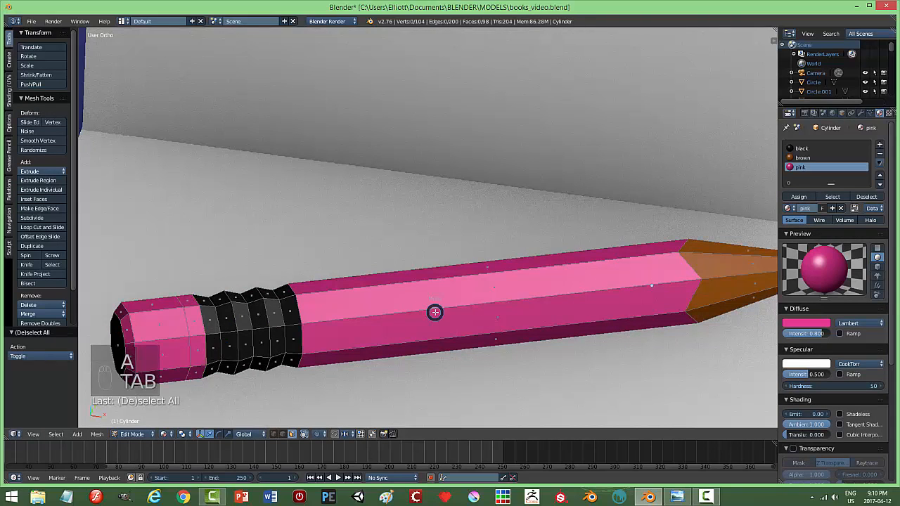
click(651, 268)
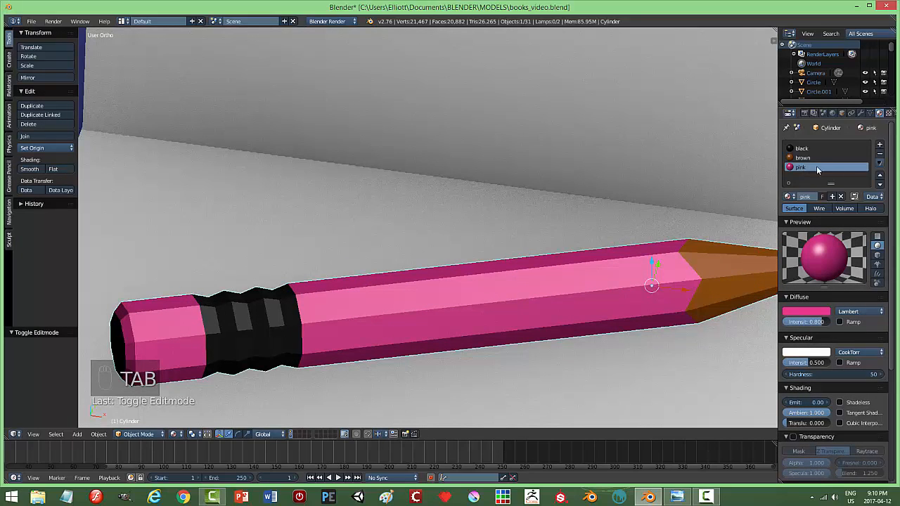
Step: Add a new material slot to the pencil, set its diffuse color to yellow and name the material yellow
click(879, 144)
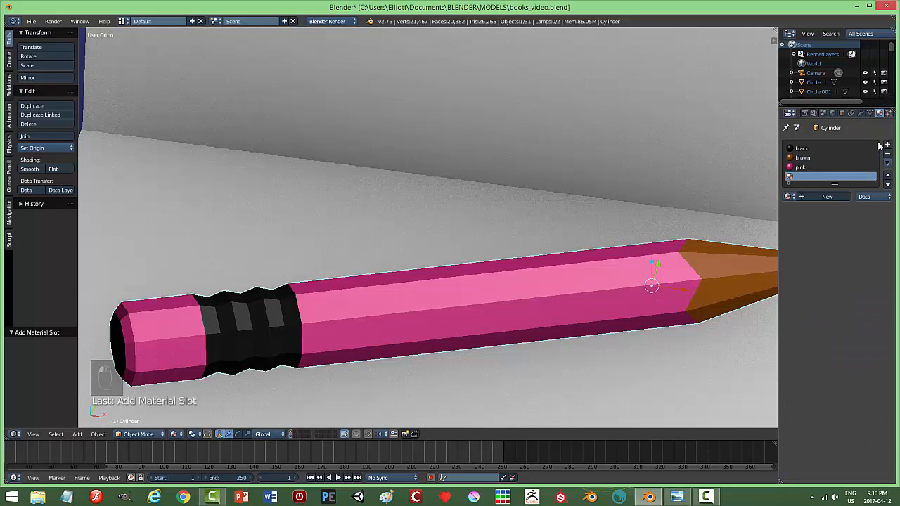
click(810, 199)
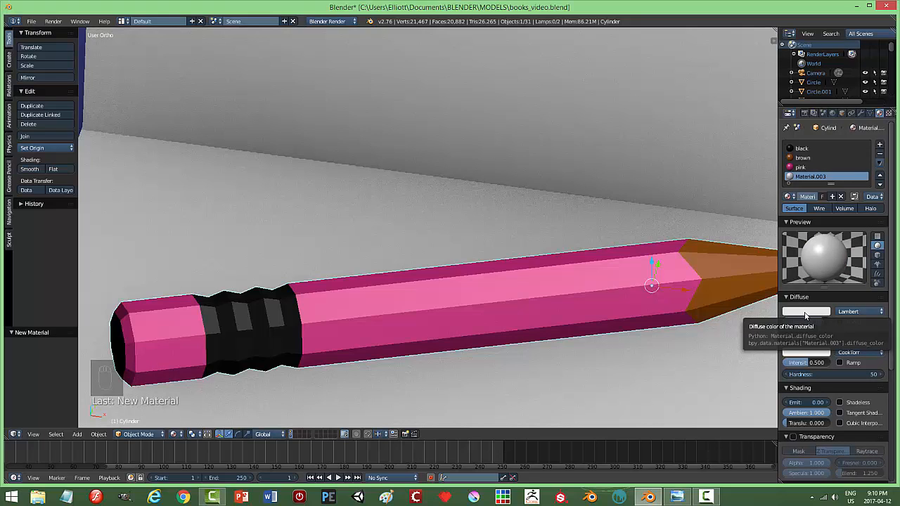
click(806, 314)
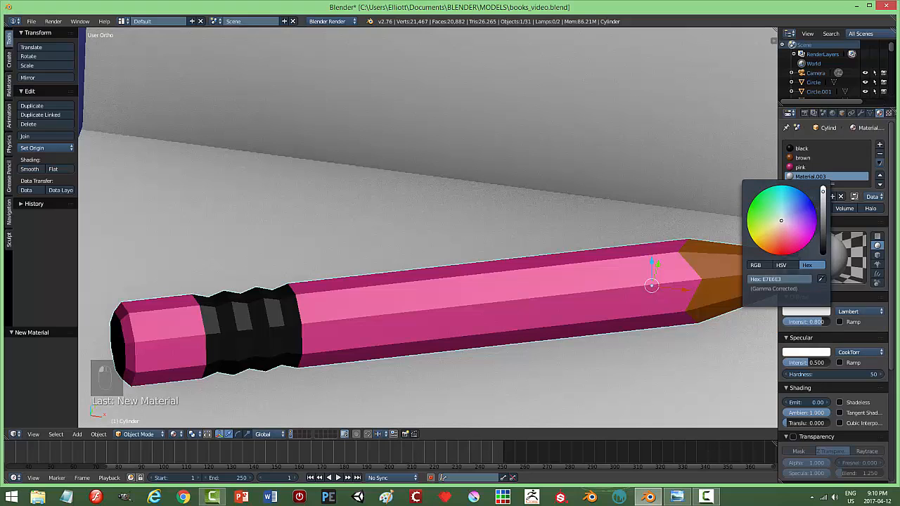
drag(781, 221, 755, 241)
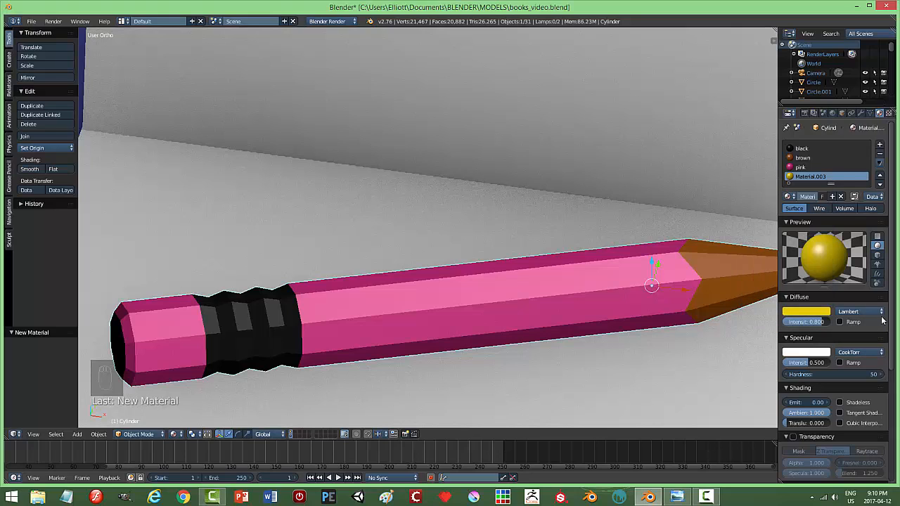
click(807, 196)
text(yellow)
key(Return)
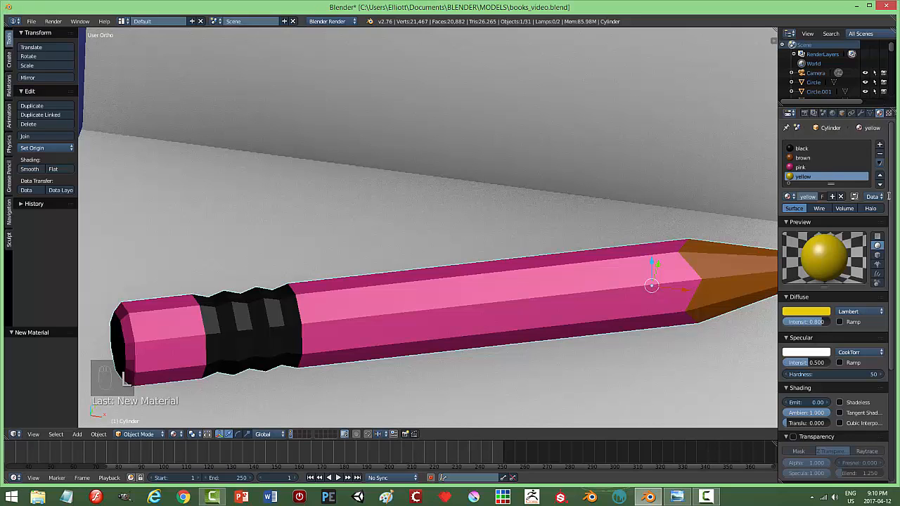
Step: Assign the yellow material to the long body faces of the pencil in Edit Mode and deselect everything
key(Tab)
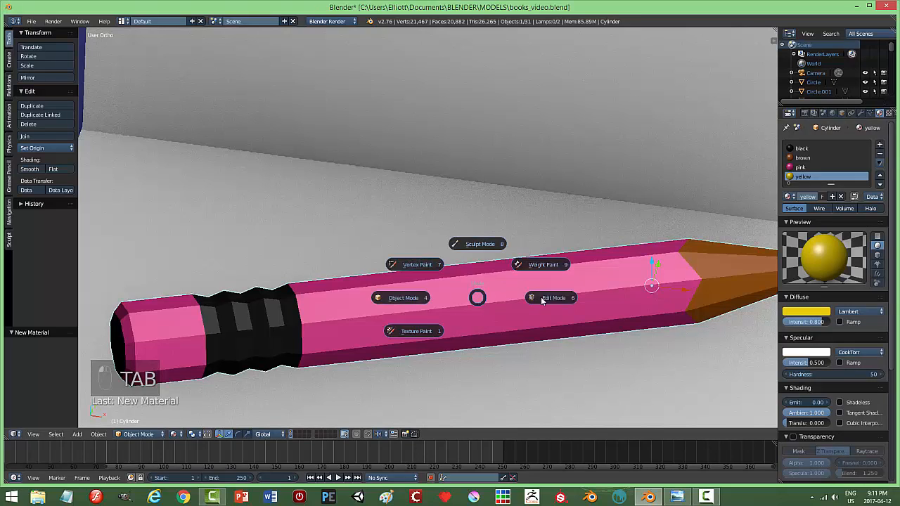
click(543, 299)
right_click(542, 298)
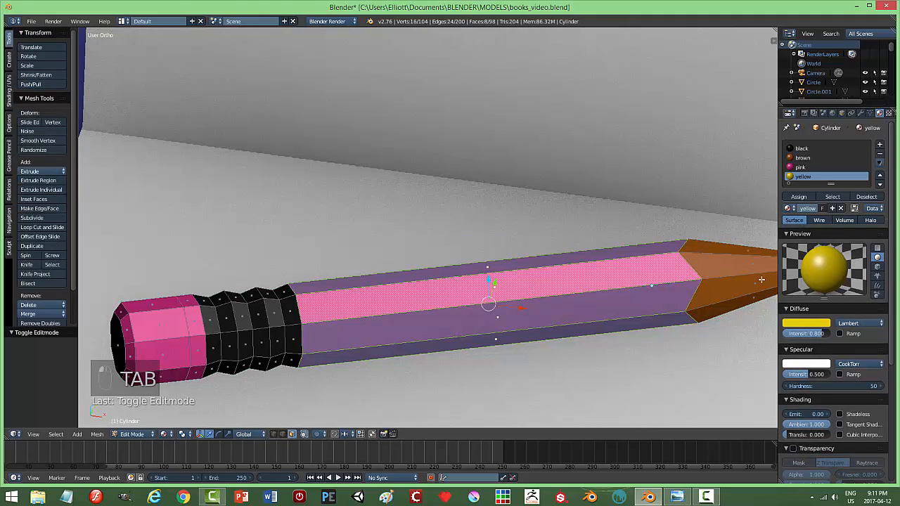
click(798, 197)
key(a)
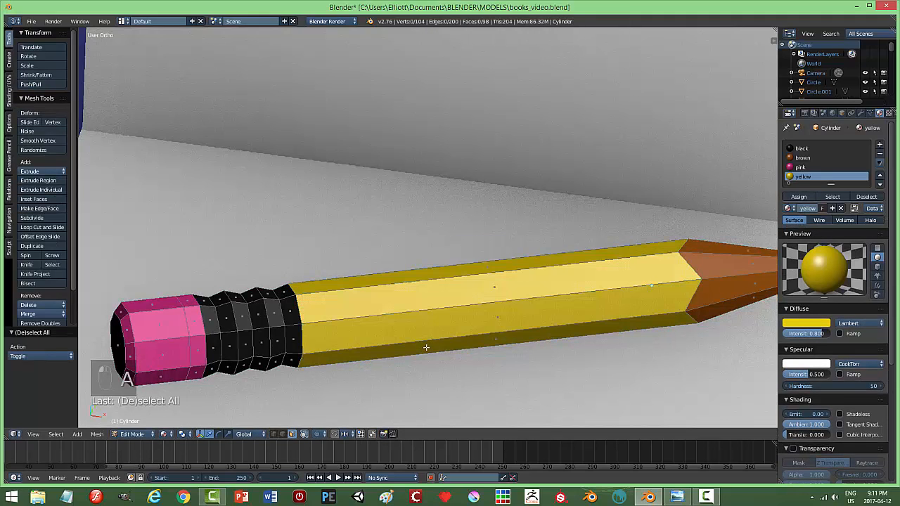
Step: Select all six black face loops of the pencil's ferrule, give them the existing white material "Material" in a new slot, and return to Object Mode
key(Tab)
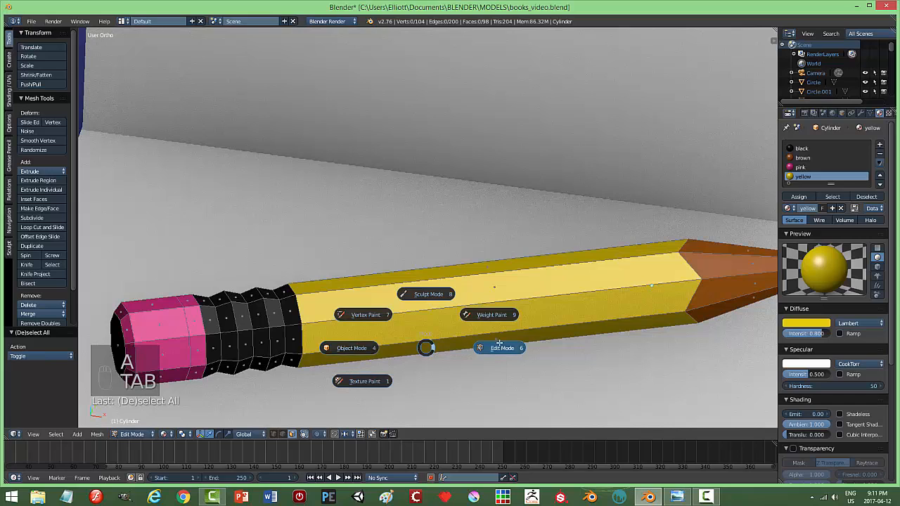
click(500, 348)
alt+right_click(208, 334)
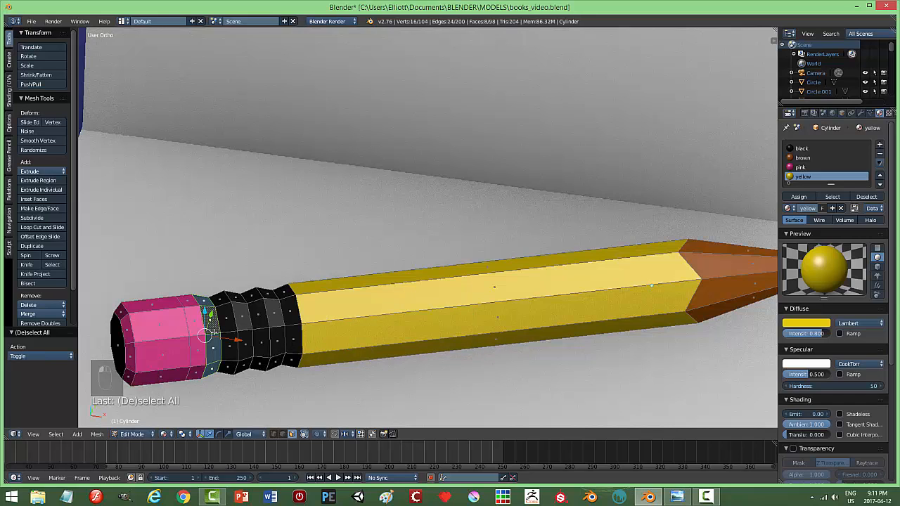
alt+shift+right_click(228, 331)
alt+shift+right_click(246, 328)
alt+shift+right_click(265, 328)
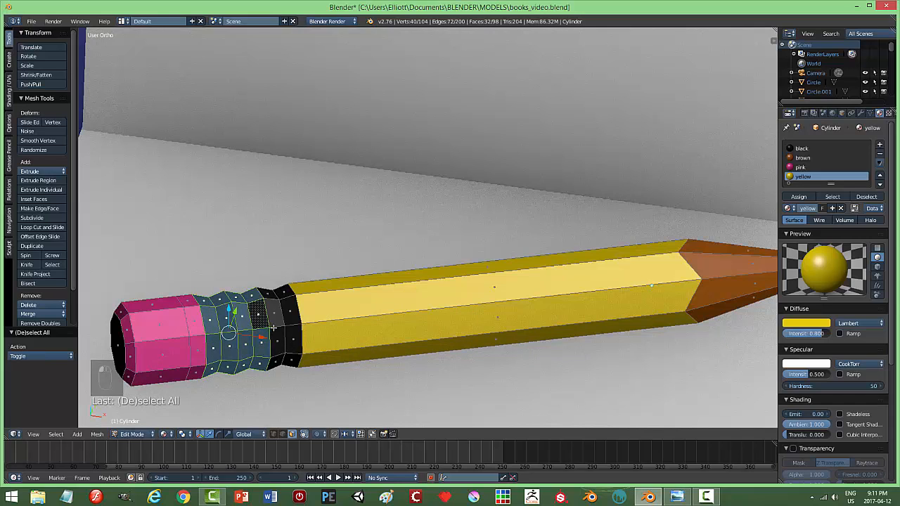
alt+shift+right_click(279, 326)
alt+shift+right_click(286, 324)
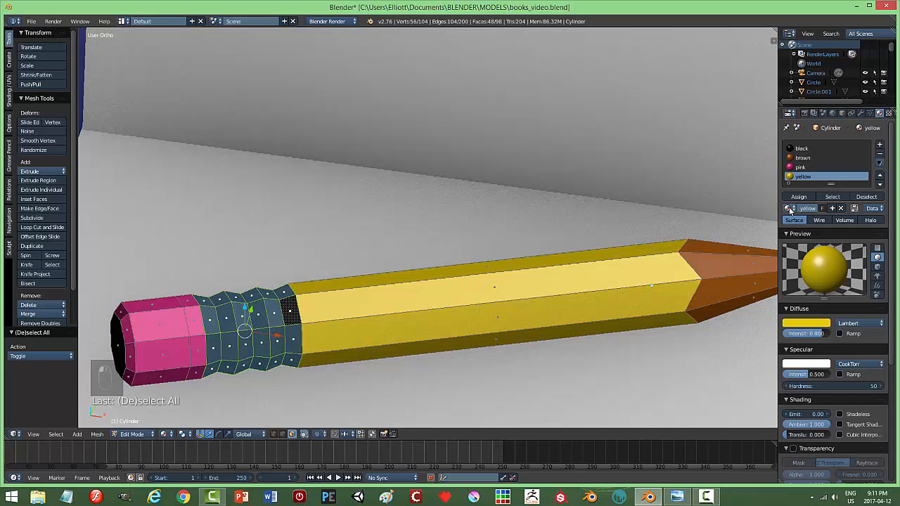
click(879, 144)
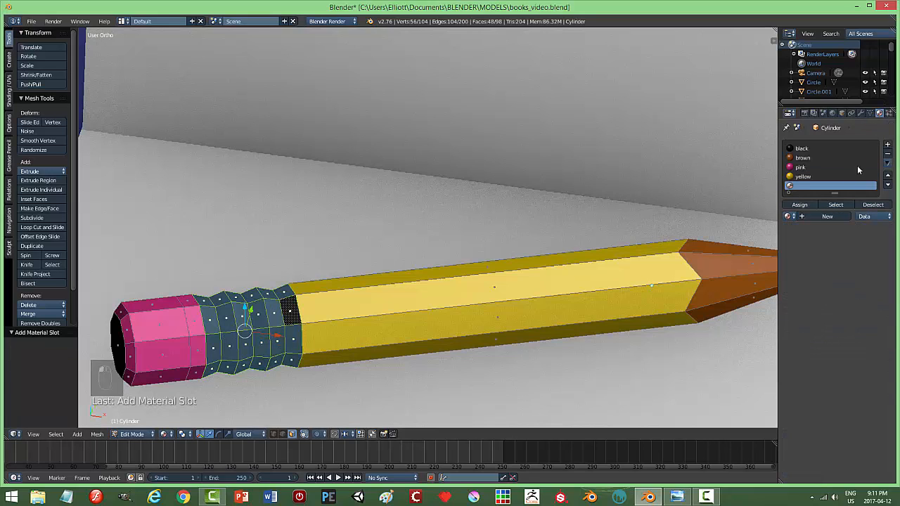
click(787, 217)
click(728, 265)
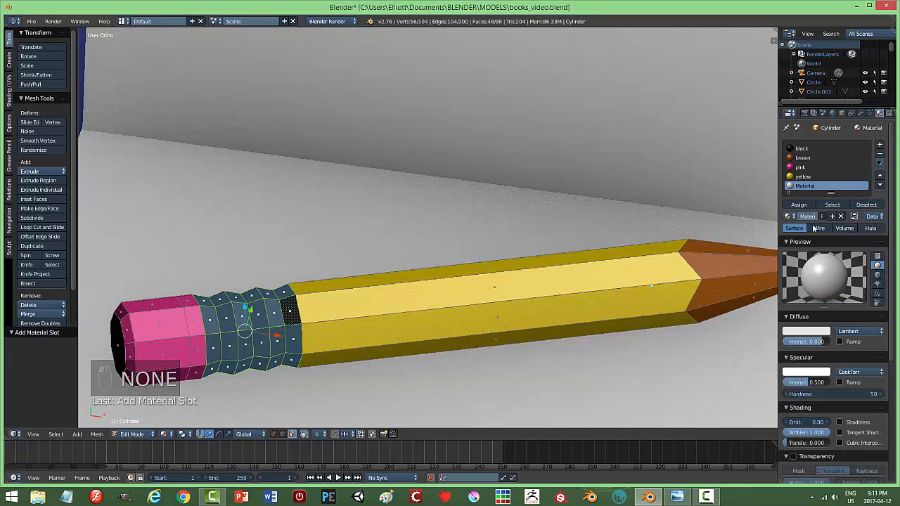
key(a)
key(Tab)
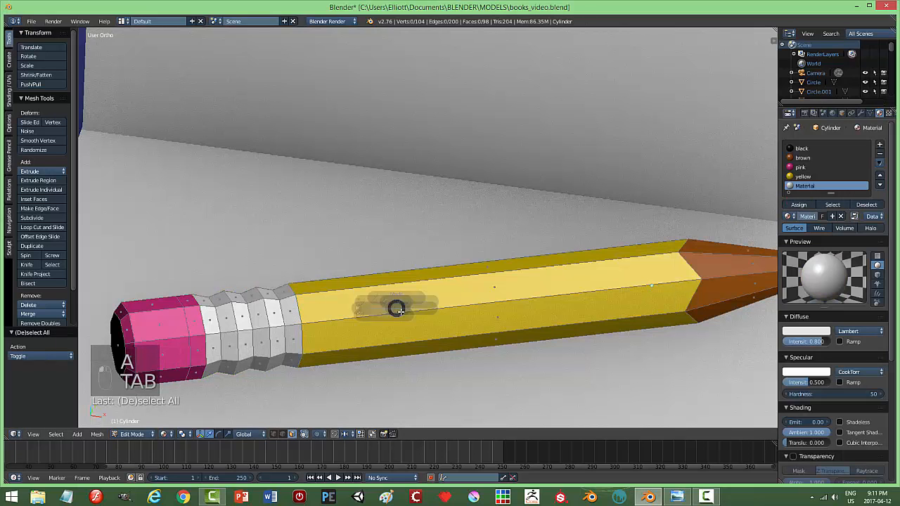
click(370, 311)
Step: Deselect the pencil and save the scene over books_video.blend
scroll(402, 307, down, 5)
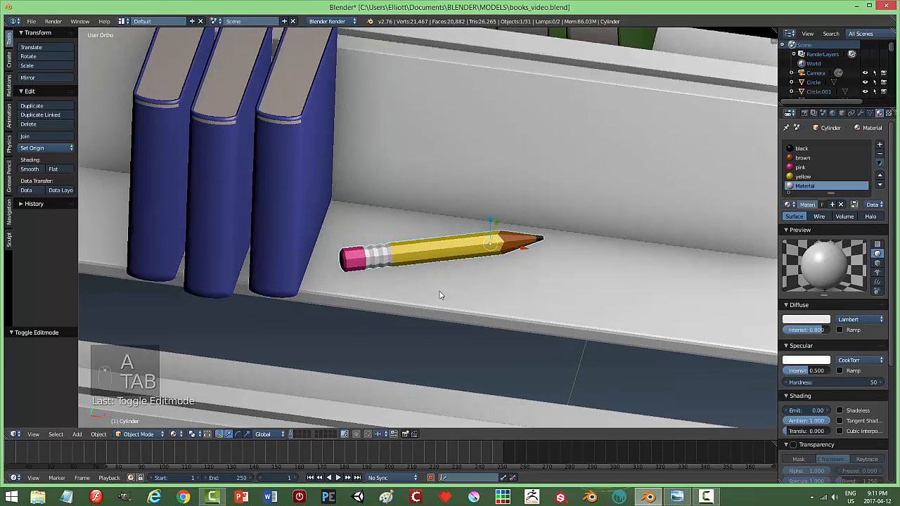
scroll(440, 296, down, 2)
mouse_move(458, 288)
middle_down()
mouse_move(422, 285)
mouse_move(465, 269)
middle_up()
key(a)
key(ctrl+s)
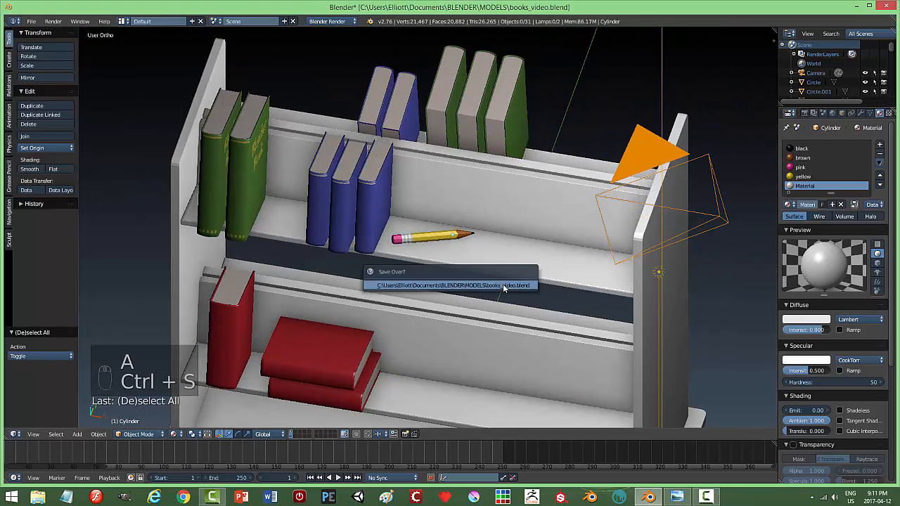
click(503, 284)
Step: Render the bookshelf from the camera view to check the pencil, and close the render result
key(KP_0)
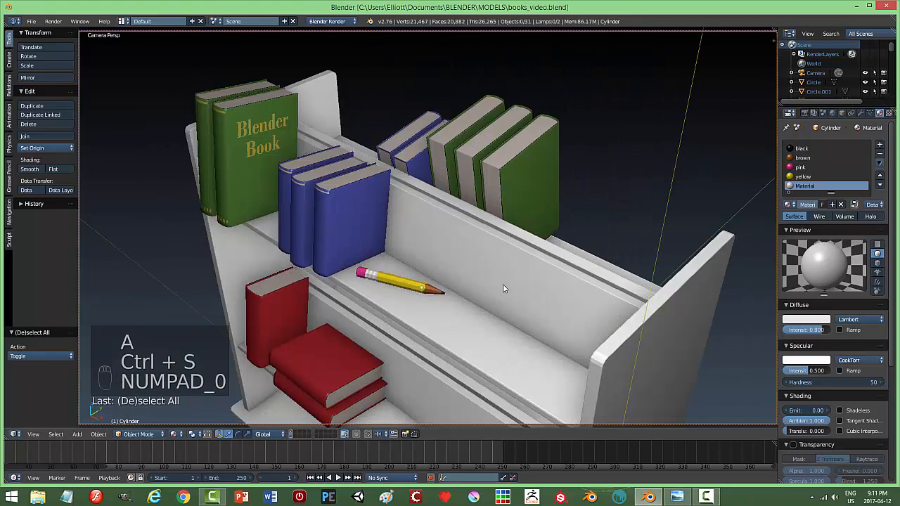
key(F12)
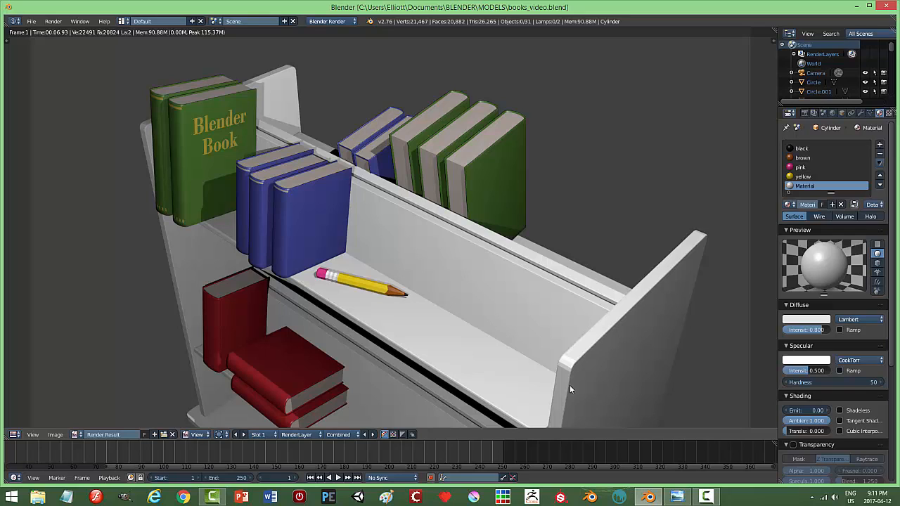
click(703, 497)
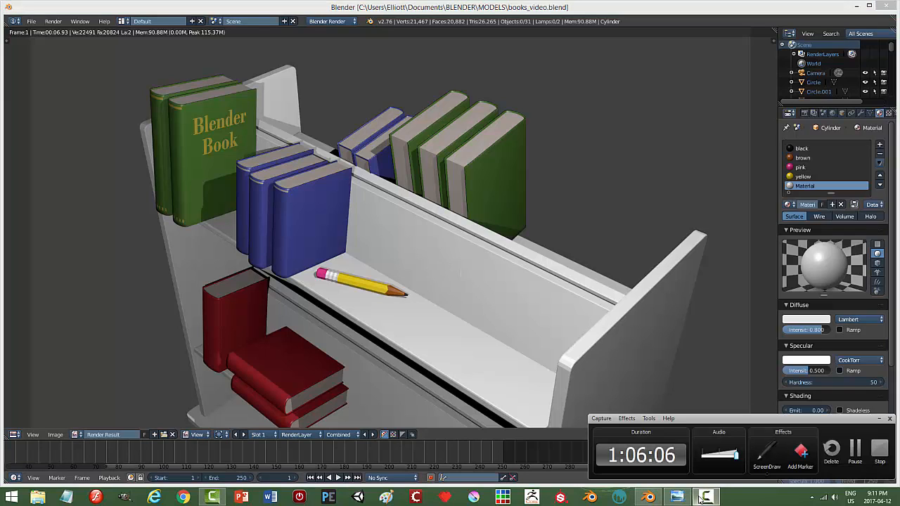
click(879, 419)
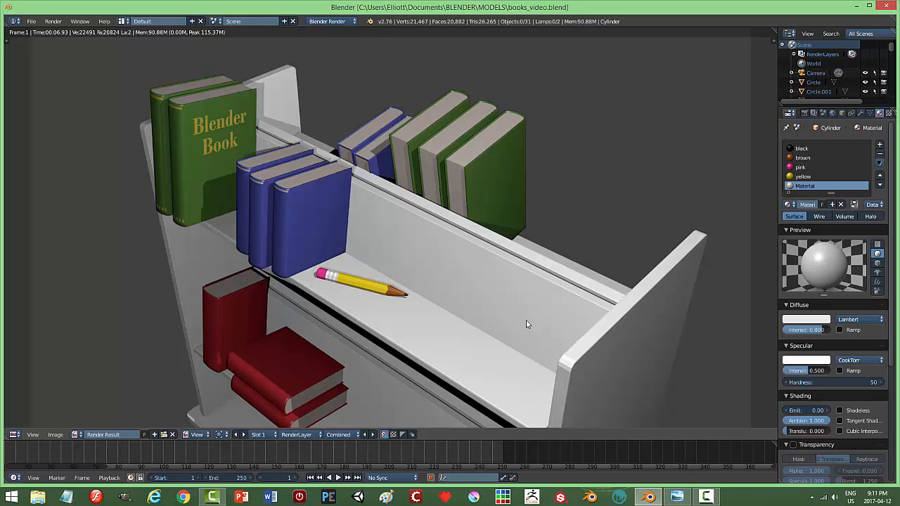
key(Escape)
Step: Apply smooth shading to the bookshelf's right side panel and the upper shelf board, and deselect everything
right_click(617, 402)
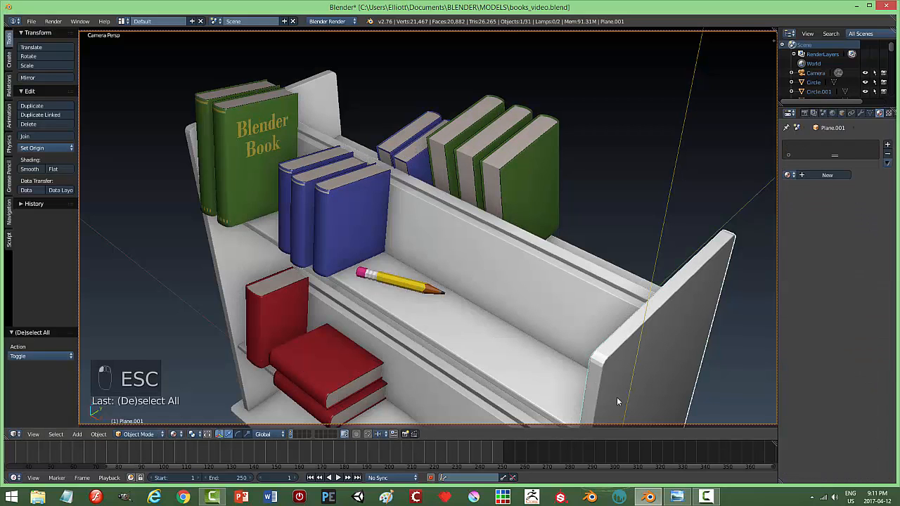
click(30, 169)
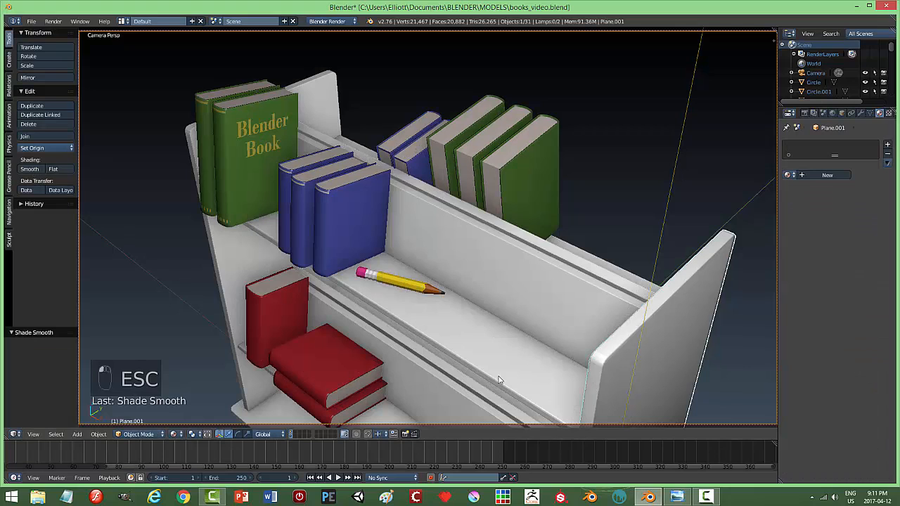
right_click(503, 384)
click(33, 171)
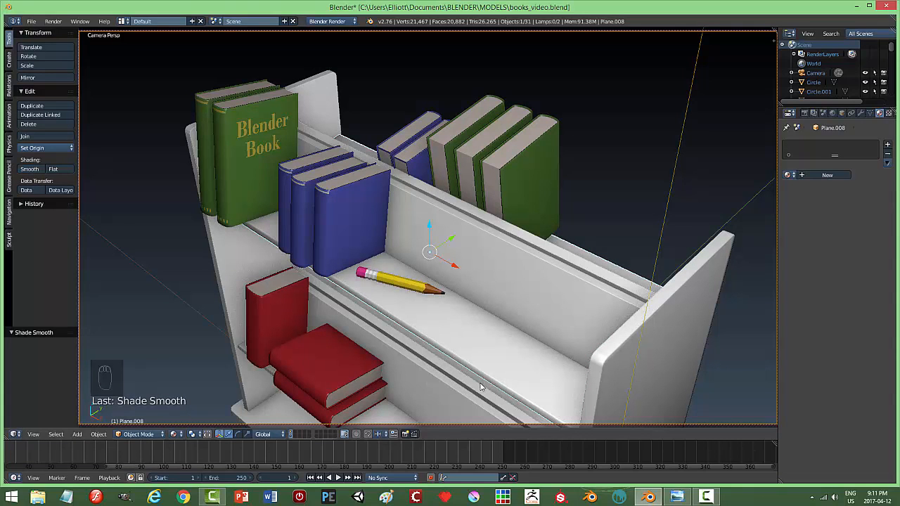
key(a)
Step: Tilt the camera view slightly lower so the gap below the upper shelf shows, and save the file
key(KP_0)
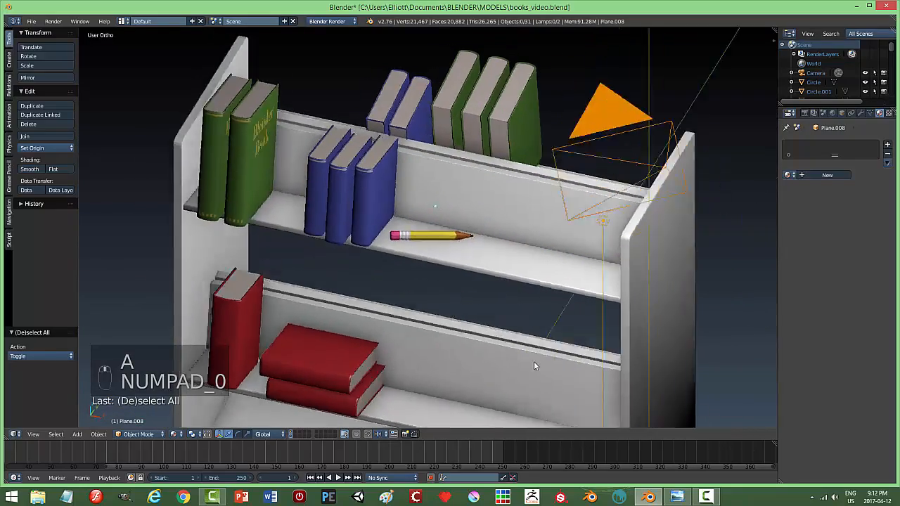
middle_drag(533, 366, 514, 374)
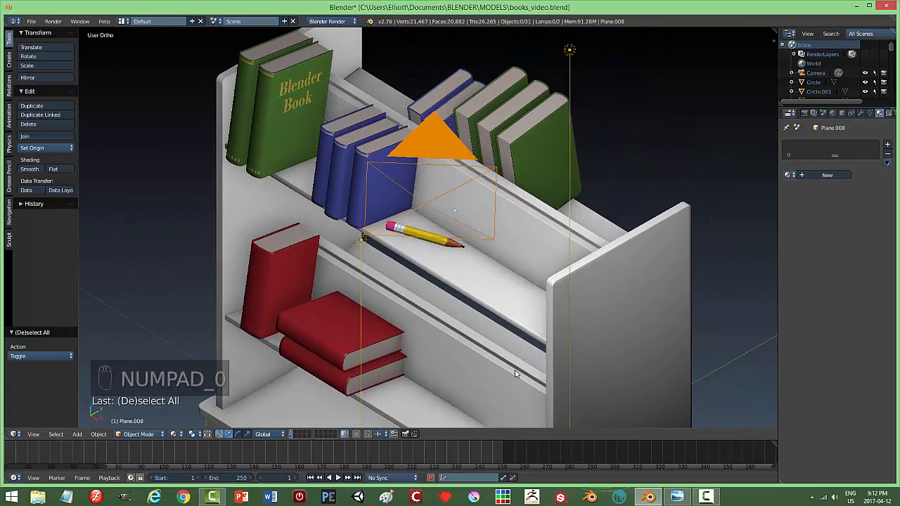
key(KP_0)
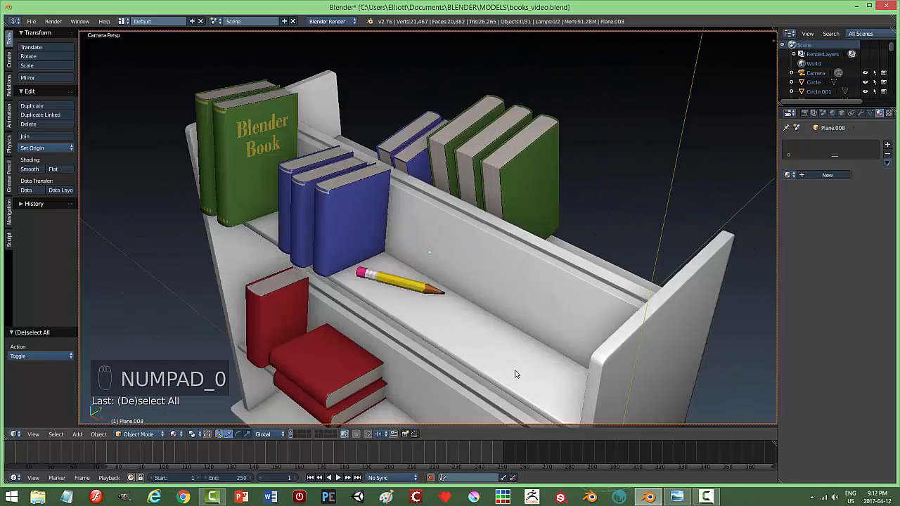
middle_drag(510, 356, 509, 350)
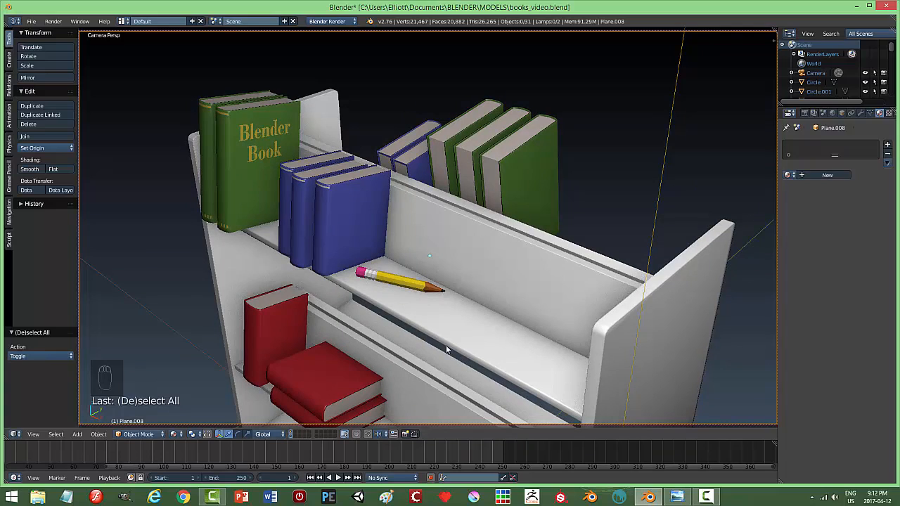
key(ctrl+s)
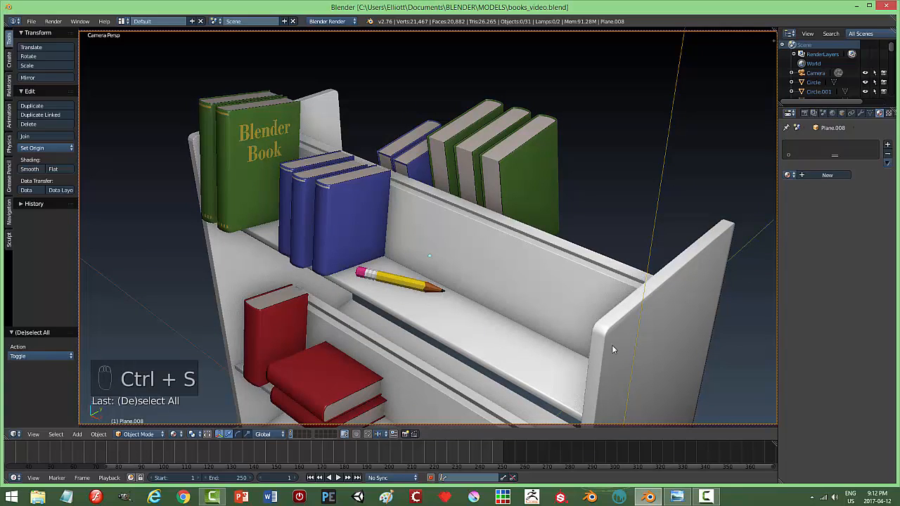
Step: Apply smooth shading to the bookshelf's left side panel
right_click(203, 167)
right_click(186, 146)
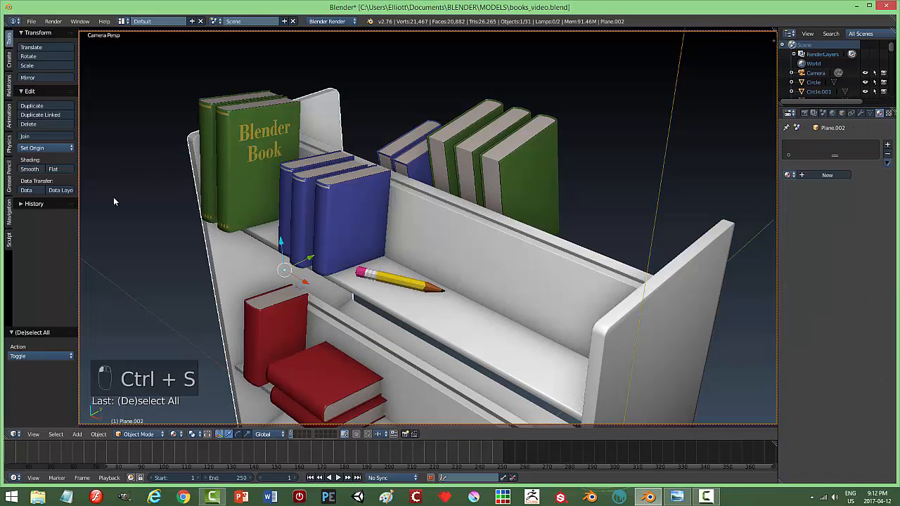
click(29, 169)
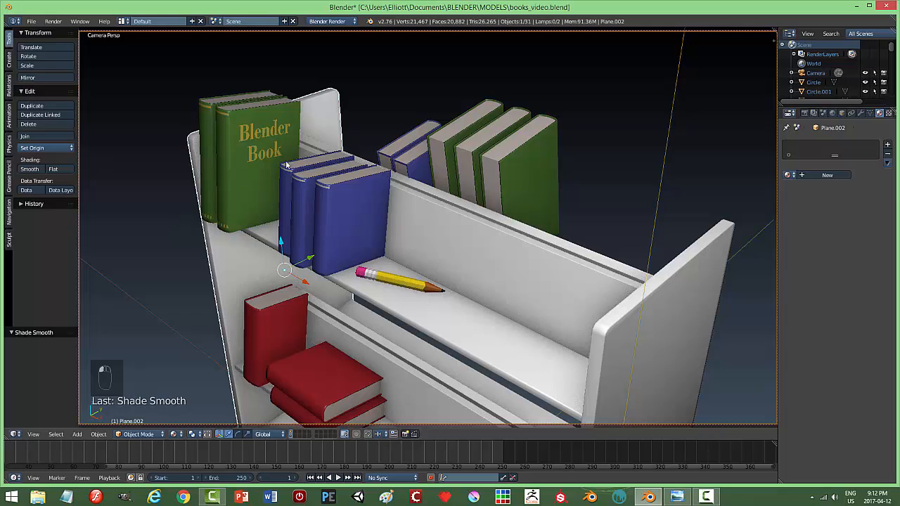
Step: Apply smooth shading to the bookshelf's upper and lower back boards and the lower shelf board, and deselect everything
right_click(456, 205)
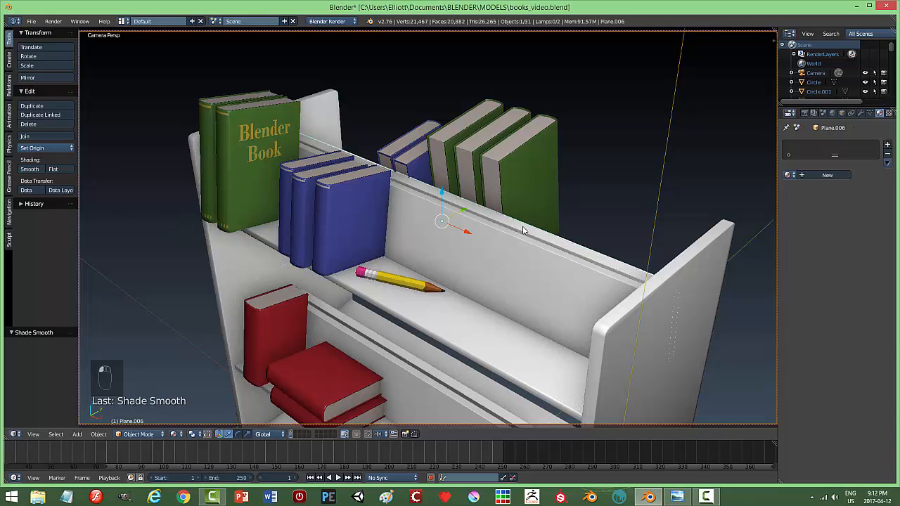
right_click(319, 261)
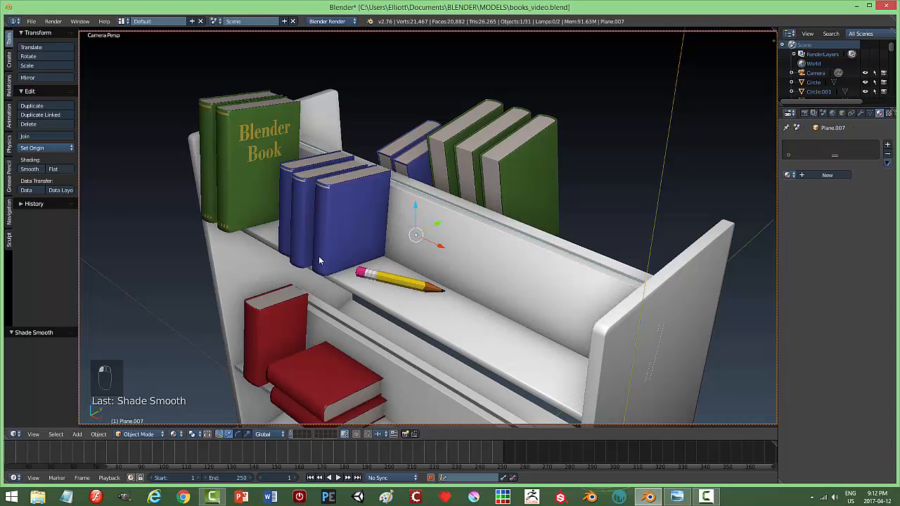
right_click(430, 389)
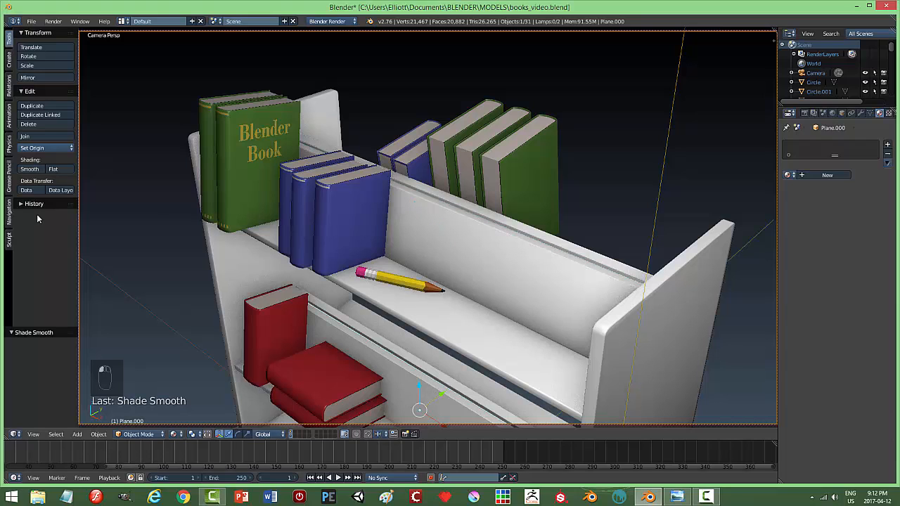
right_click(438, 374)
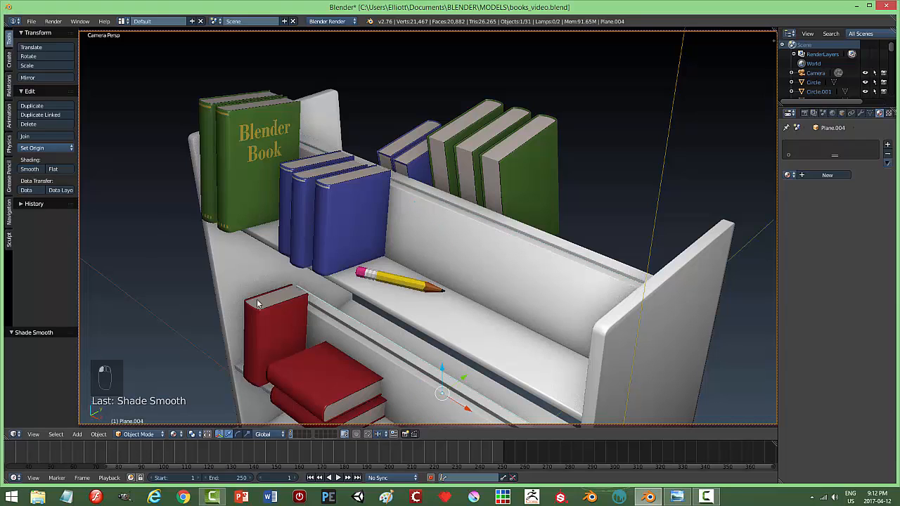
click(31, 175)
right_click(328, 325)
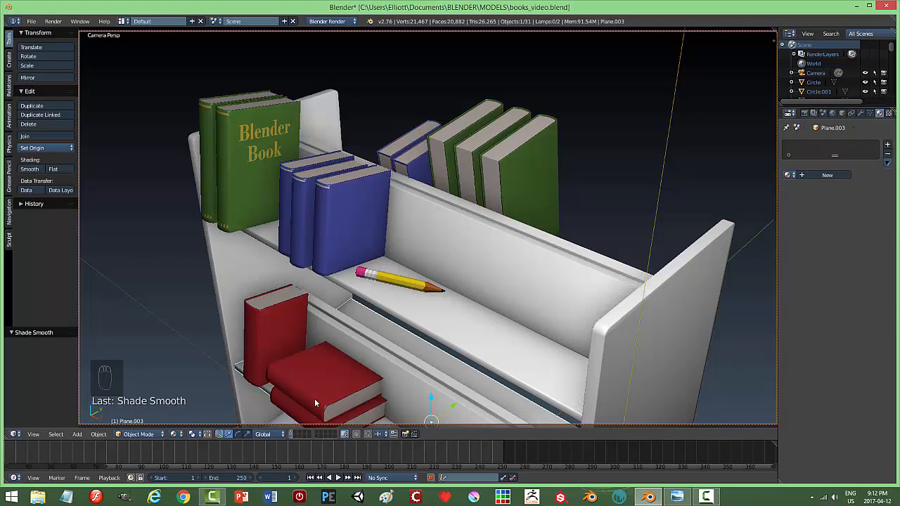
key(a)
Step: Leave the camera view, apply smooth shading to the bookshelf's base board, and deselect everything
key(KP_0)
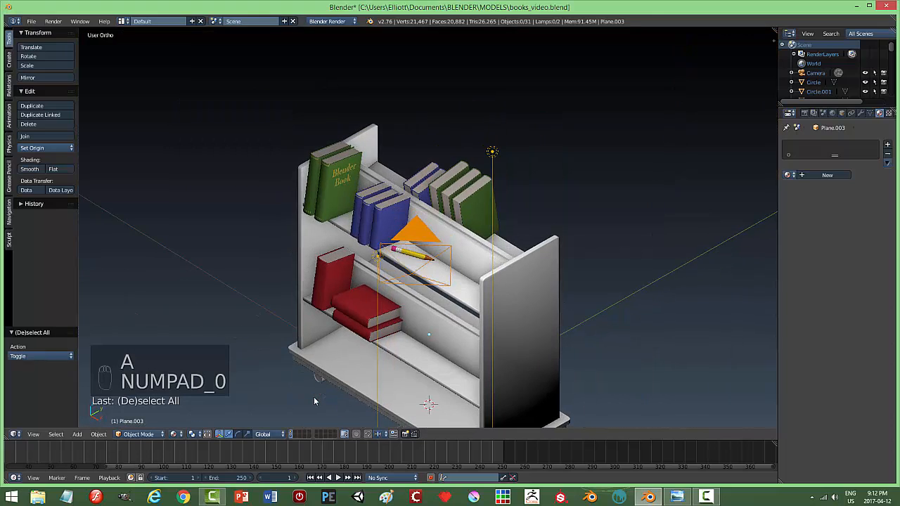
right_click(417, 412)
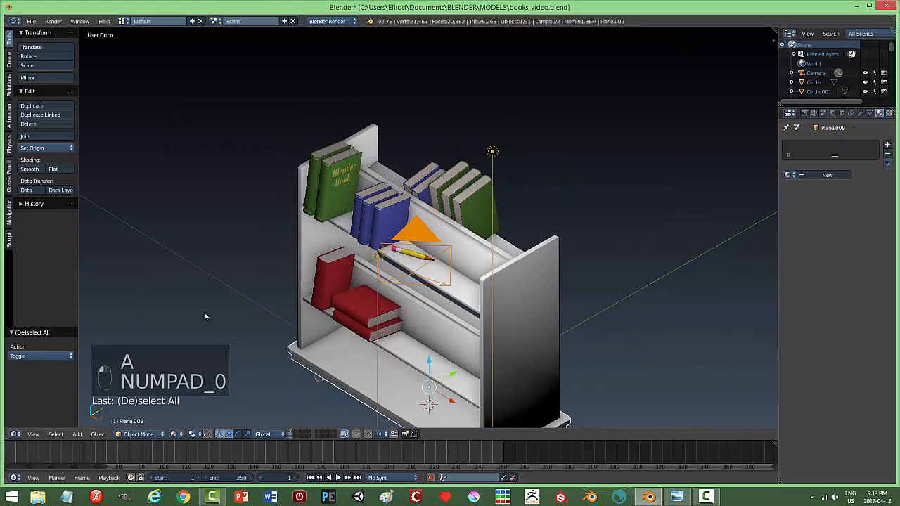
click(30, 168)
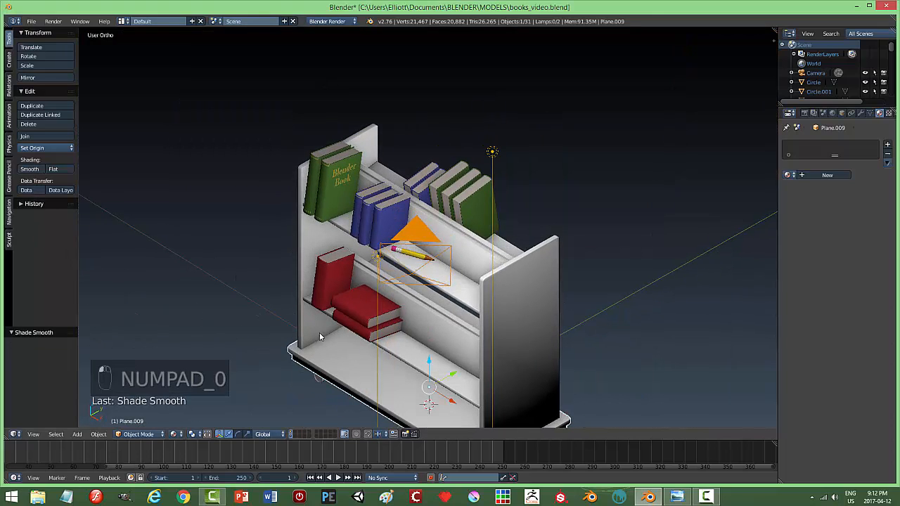
right_click(519, 377)
key(a)
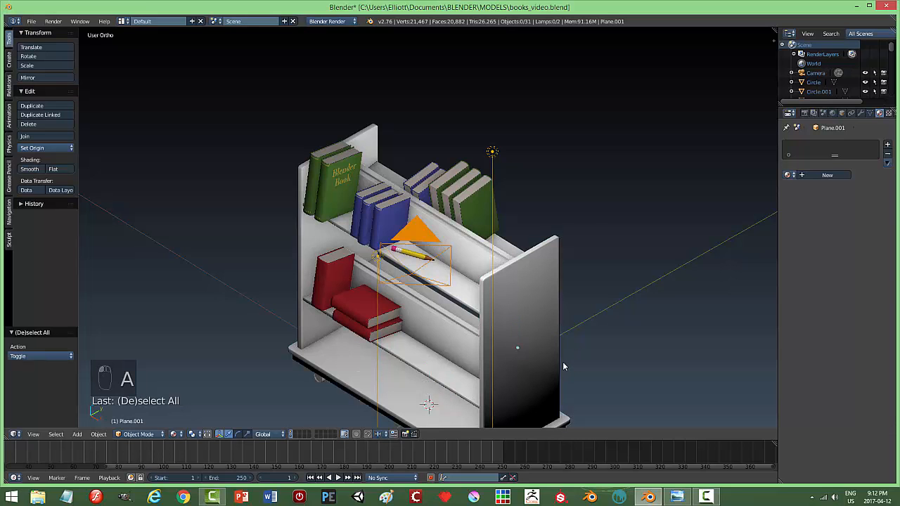
Step: Render the bookshelf from the camera view, close the render result and save the file
key(KP_0)
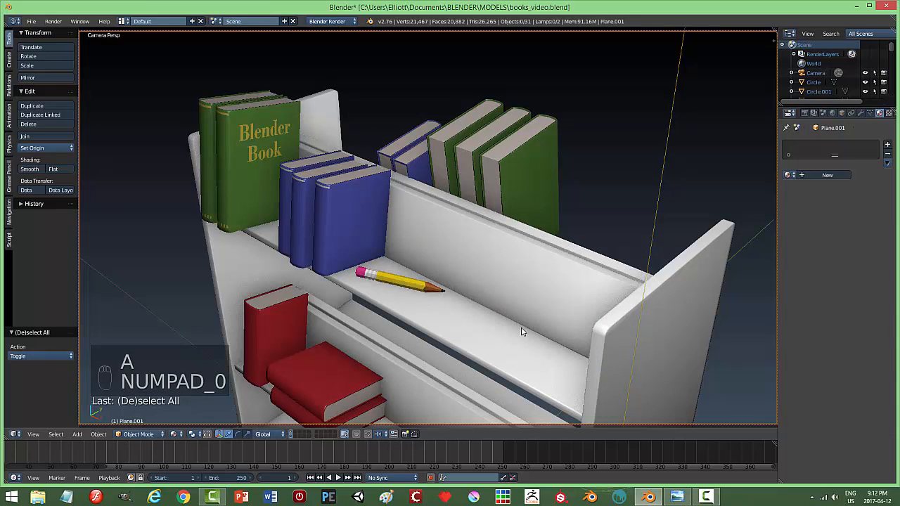
key(F12)
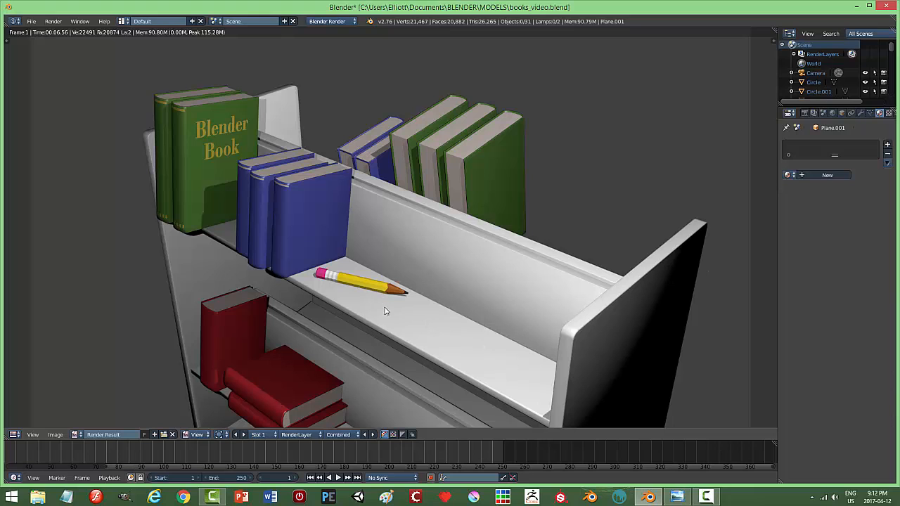
key(Escape)
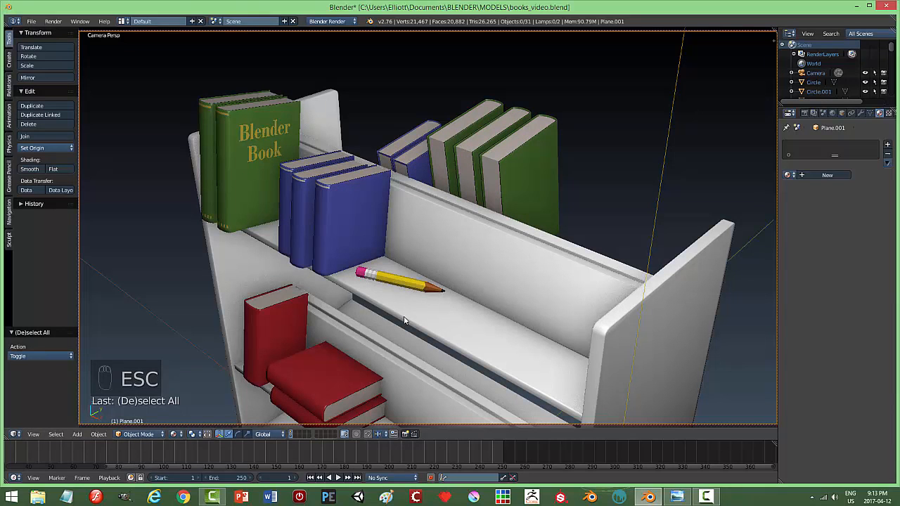
key(ctrl+s)
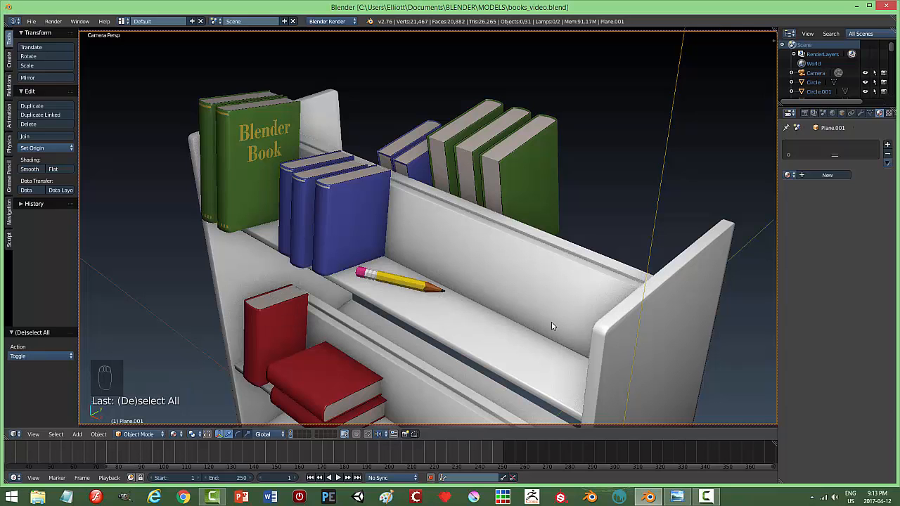
Step: Lower the camera angle to show the open gap beneath the upper shelf, test-render it and save over books_video.blend
middle_drag(552, 325, 522, 319)
shift+middle_drag(469, 336, 479, 283)
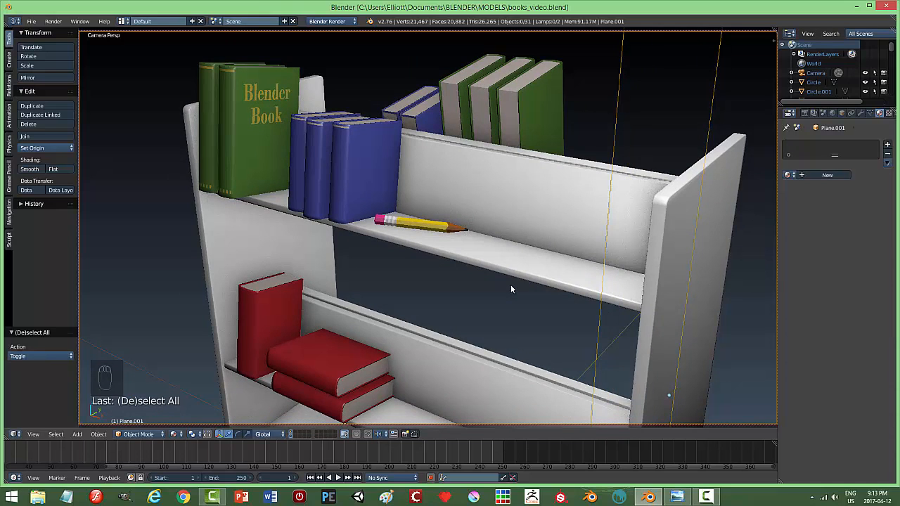
key(F12)
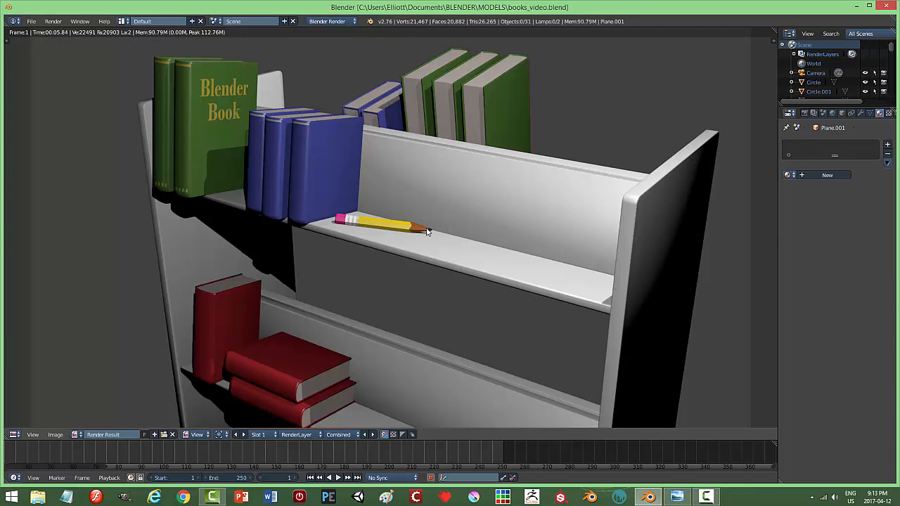
key(Escape)
key(ctrl+s)
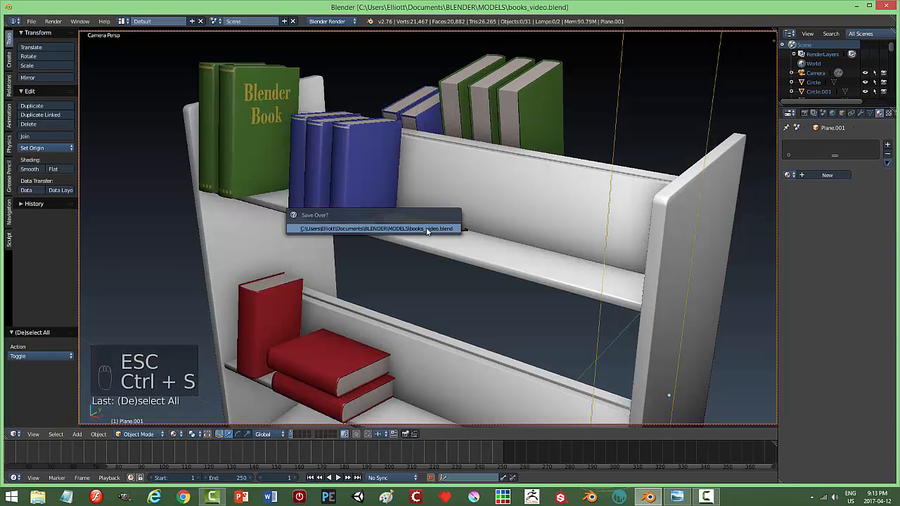
click(427, 229)
Step: Leave the camera view, split the 3D view into two side-by-side views and show one with rendered shading
key(KP_0)
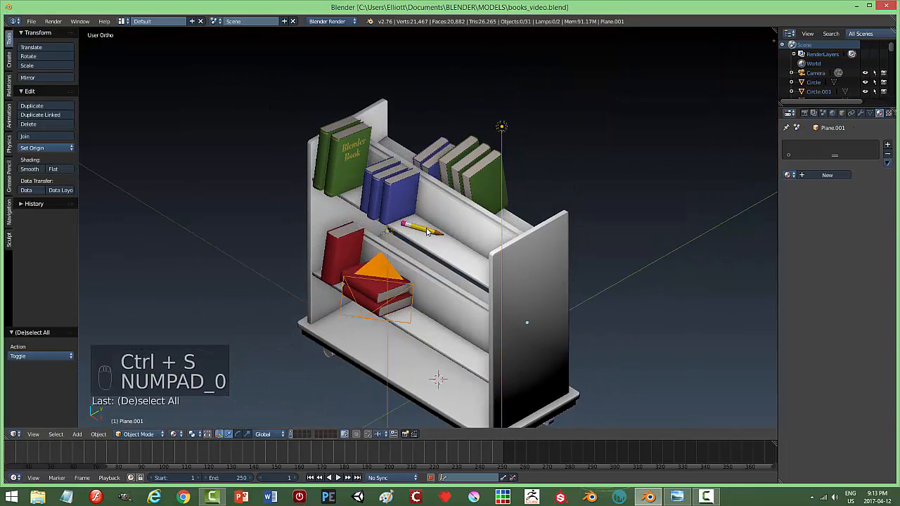
drag(776, 30, 383, 46)
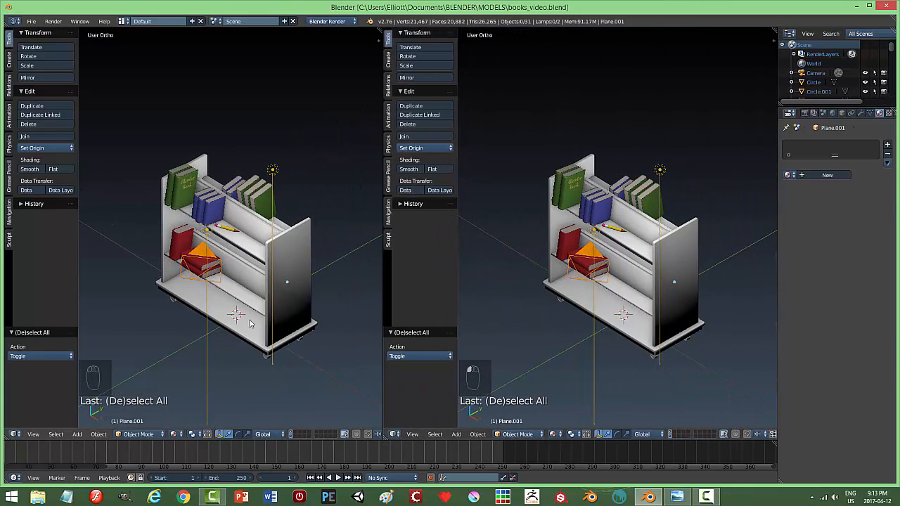
key(shift+z)
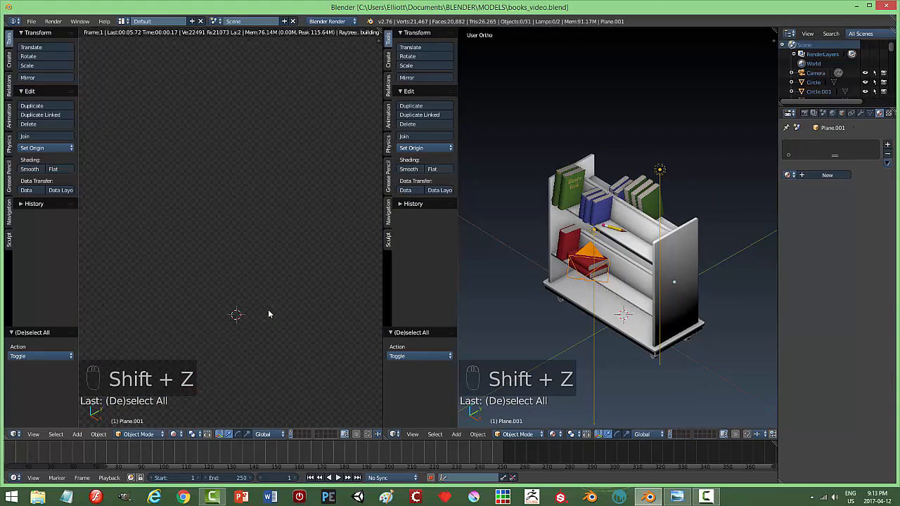
Step: Move the lamp above the bookshelf about 2.05 along X, -1.85 along Y and a further 1.83 along X
right_click(661, 170)
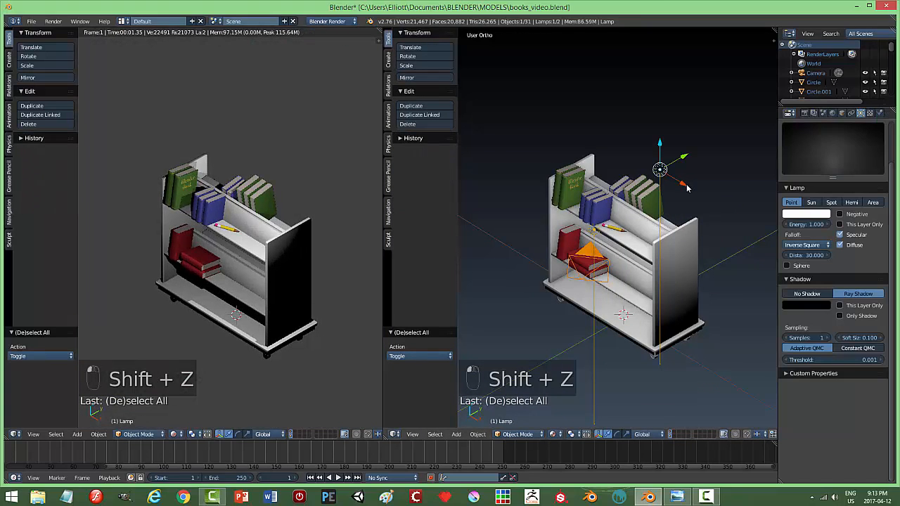
key(g)
key(x)
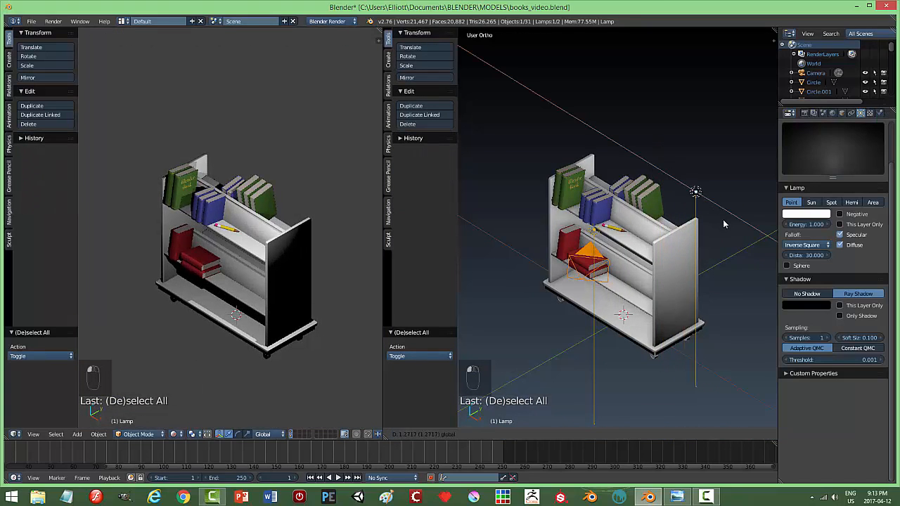
click(735, 233)
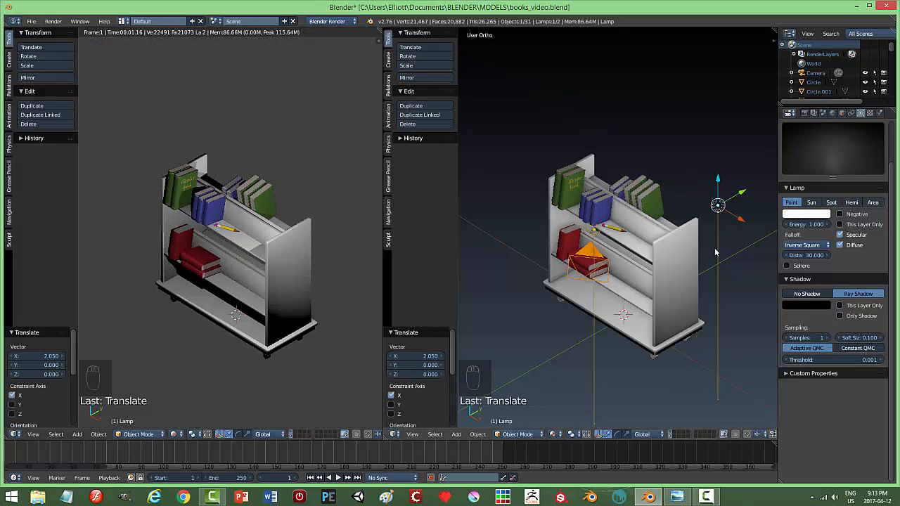
key(g)
key(y)
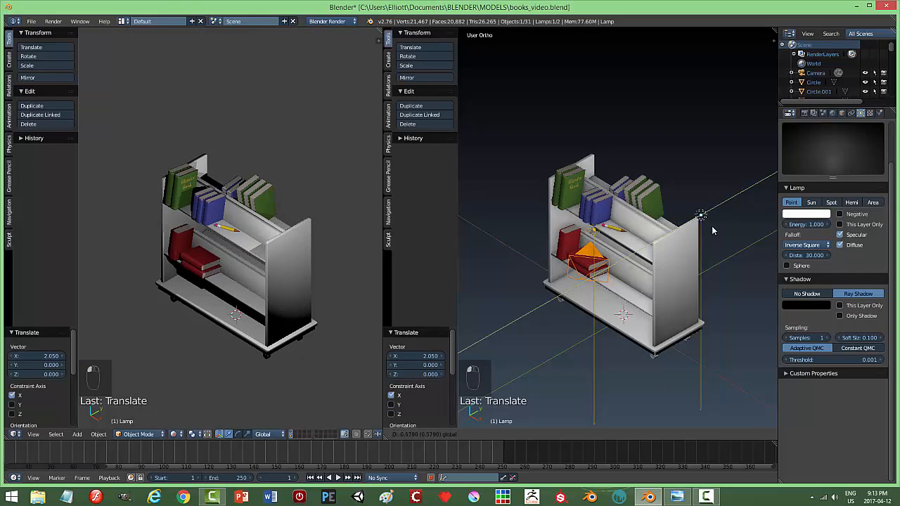
click(704, 254)
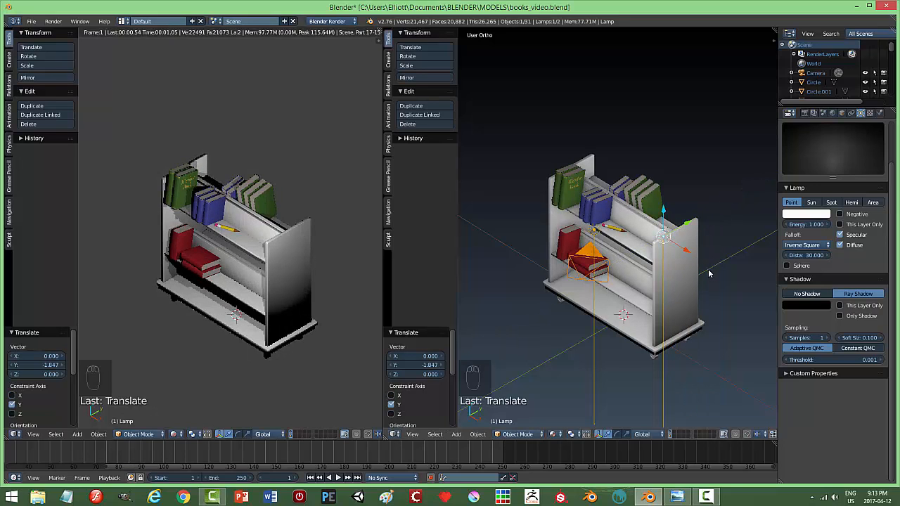
key(g)
key(x)
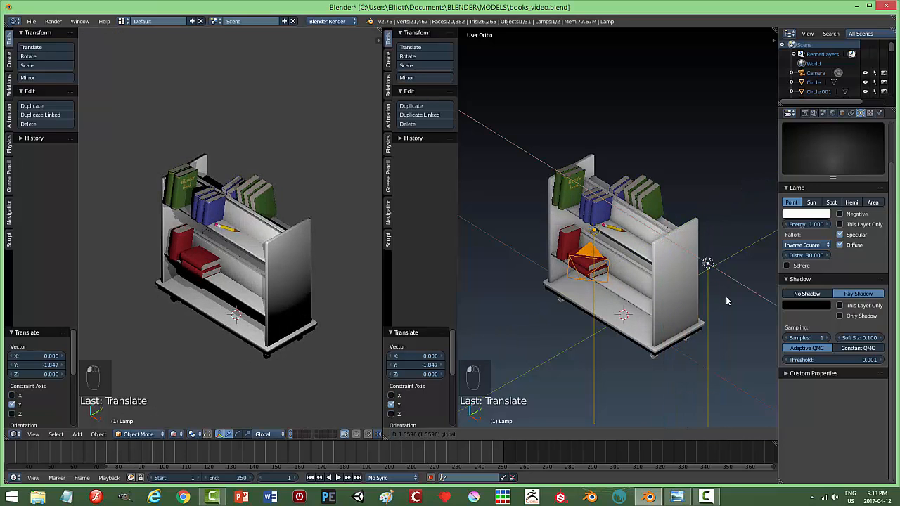
click(709, 301)
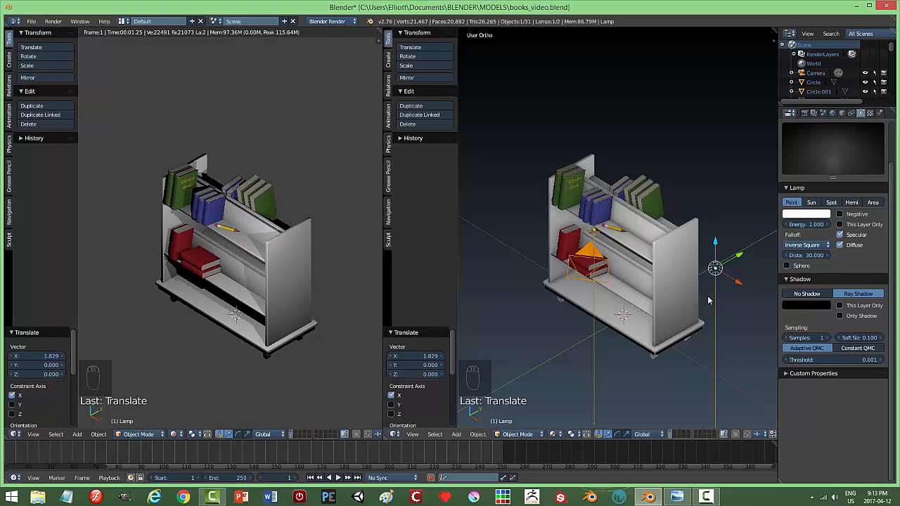
Step: Show the rendered view through the camera and move the second lamp about -1.47 along X and -1.31 along Y
right_click(594, 232)
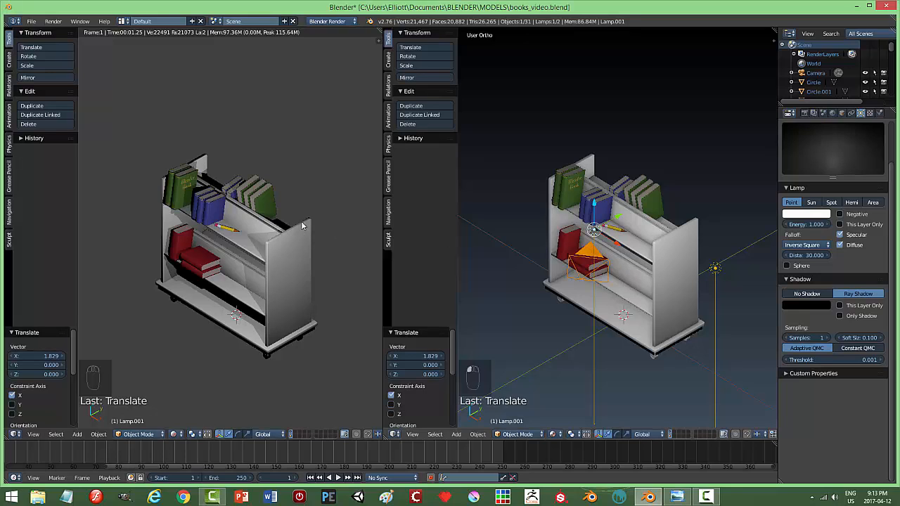
key(KP_0)
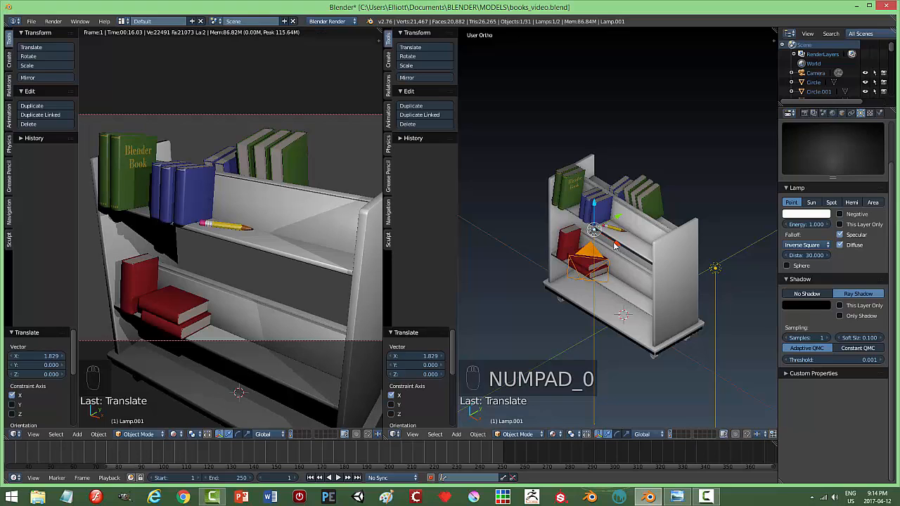
drag(616, 245, 574, 219)
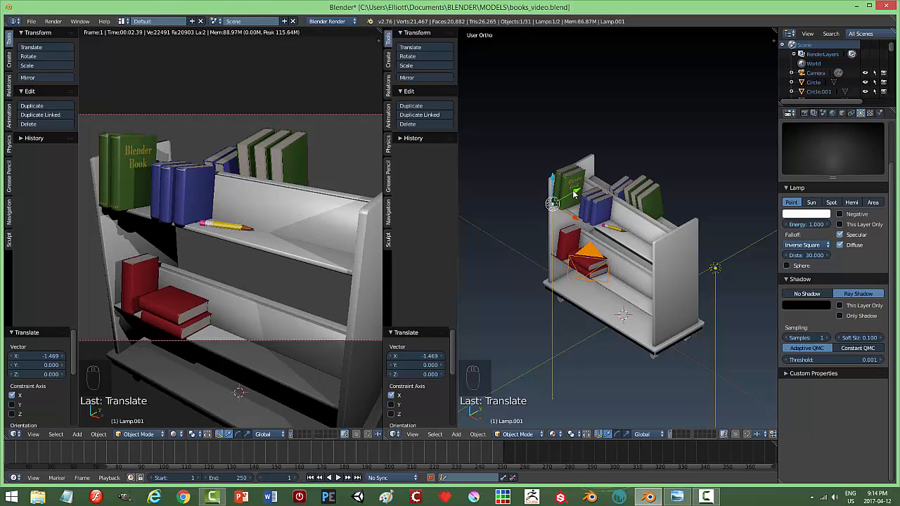
drag(574, 195, 593, 215)
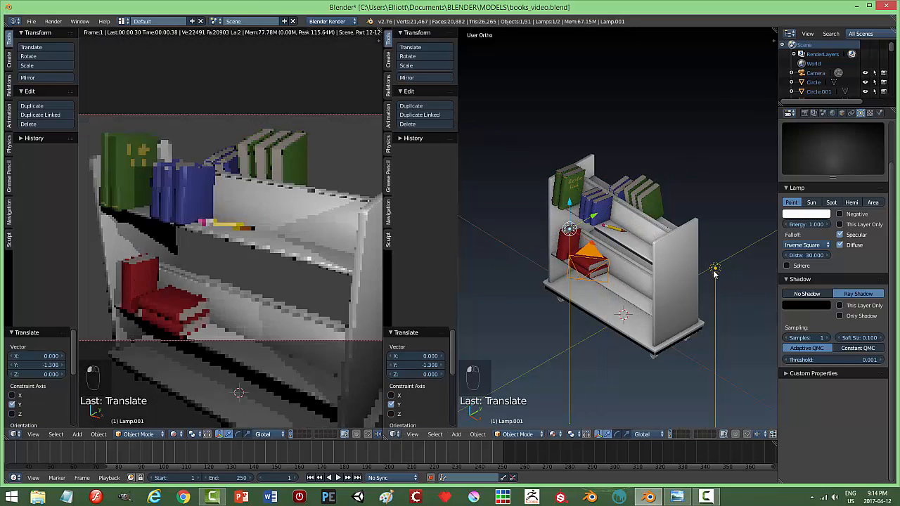
Step: Move the main lamp about -2.16 along X, hide the modeling view's tool shelf and widen the rendered view
right_click(715, 270)
drag(738, 283, 615, 324)
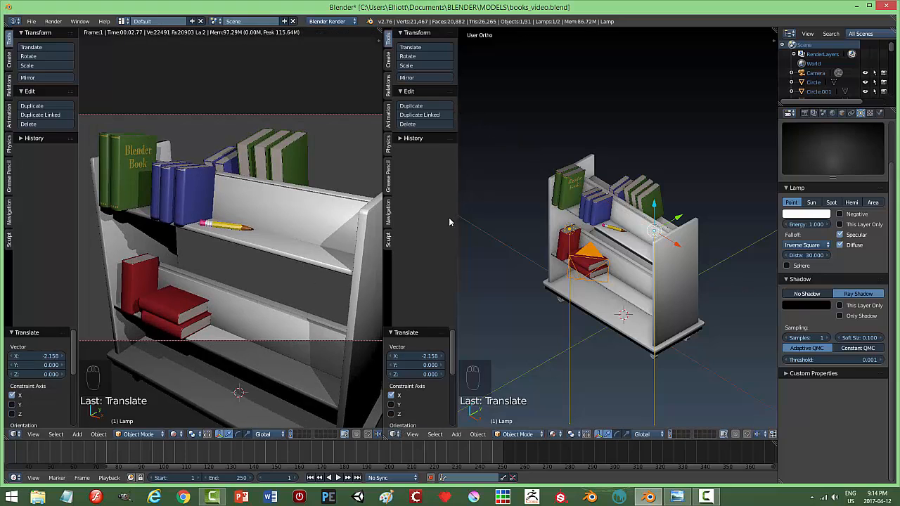
key(t)
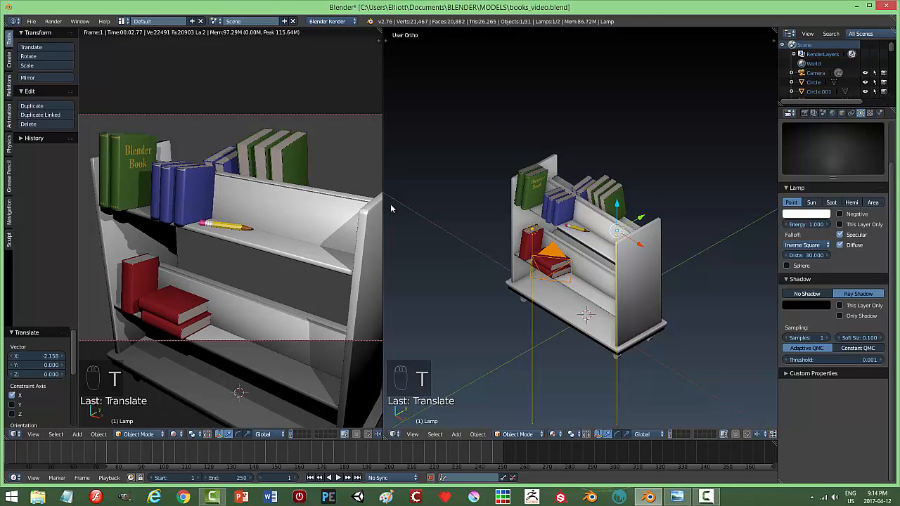
drag(385, 207, 419, 203)
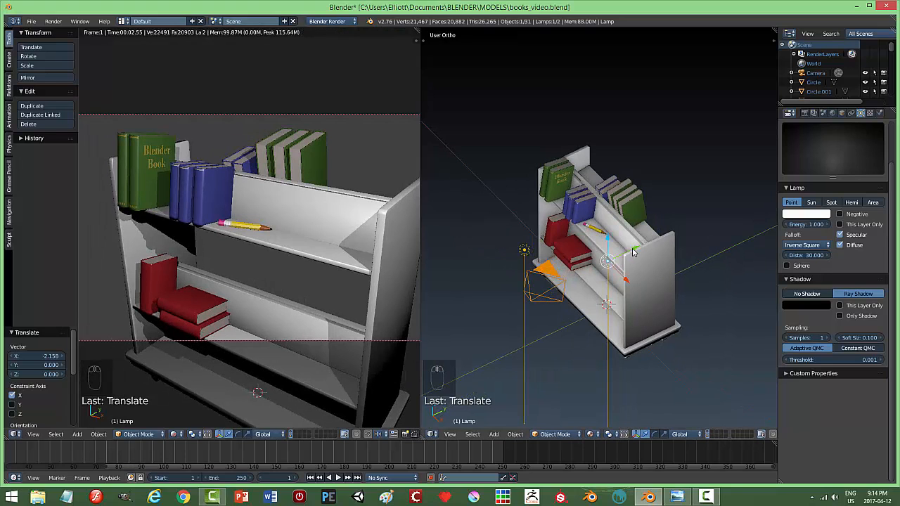
Step: Move the main lamp about 0.53 along Y and raise it about 1.18 along Z
key(g)
key(x)
drag(651, 240, 651, 240)
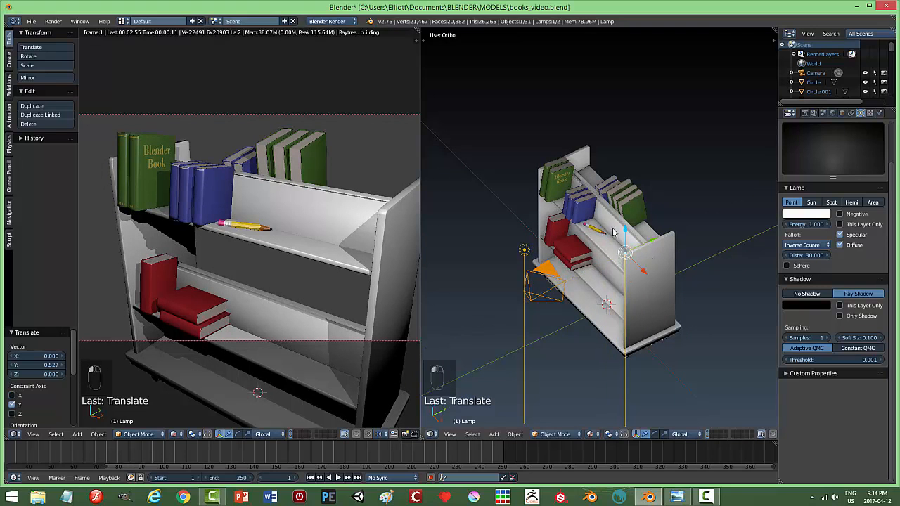
drag(626, 184, 626, 184)
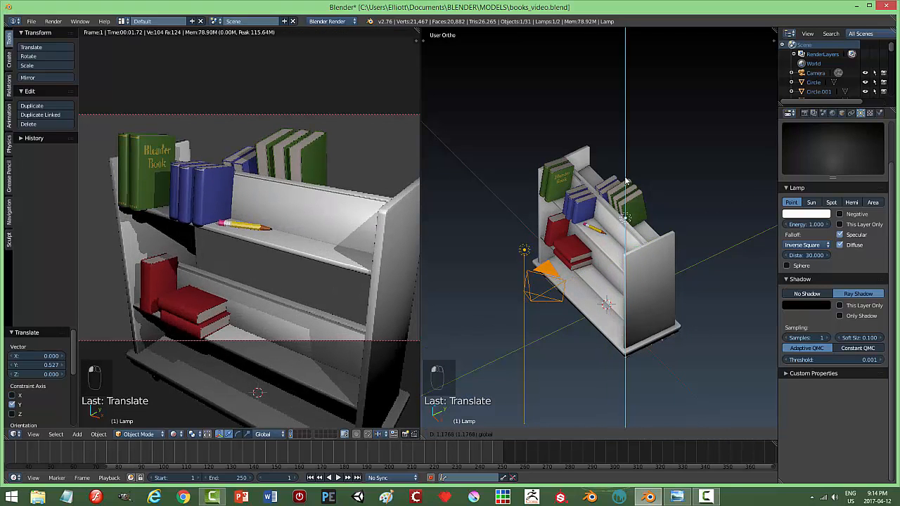
click(625, 150)
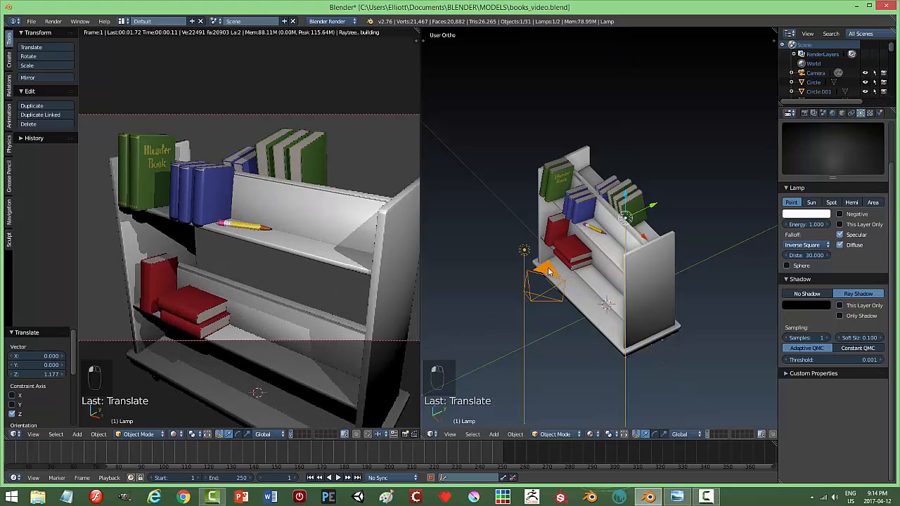
Step: Move the main lamp about -0.32 along X and raise it about 1.73 along Z above the bookshelf
key(g)
key(x)
click(629, 230)
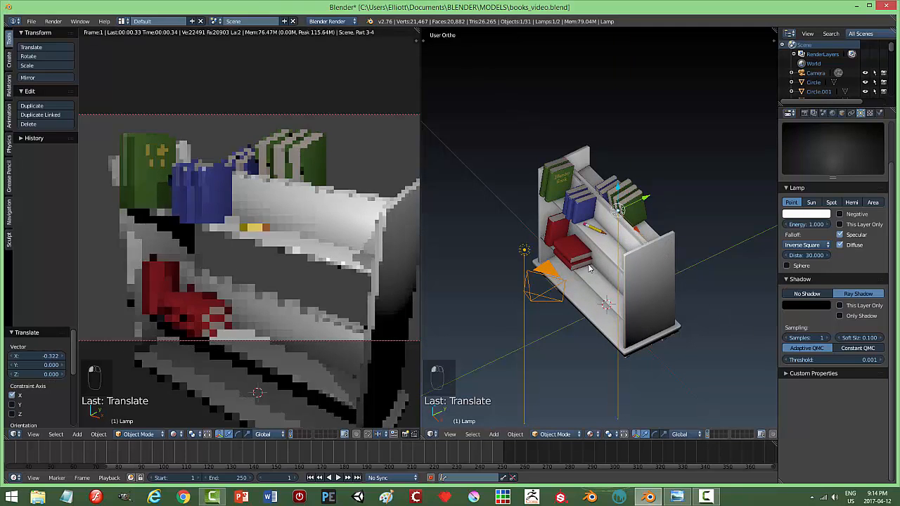
drag(618, 141, 618, 141)
click(617, 144)
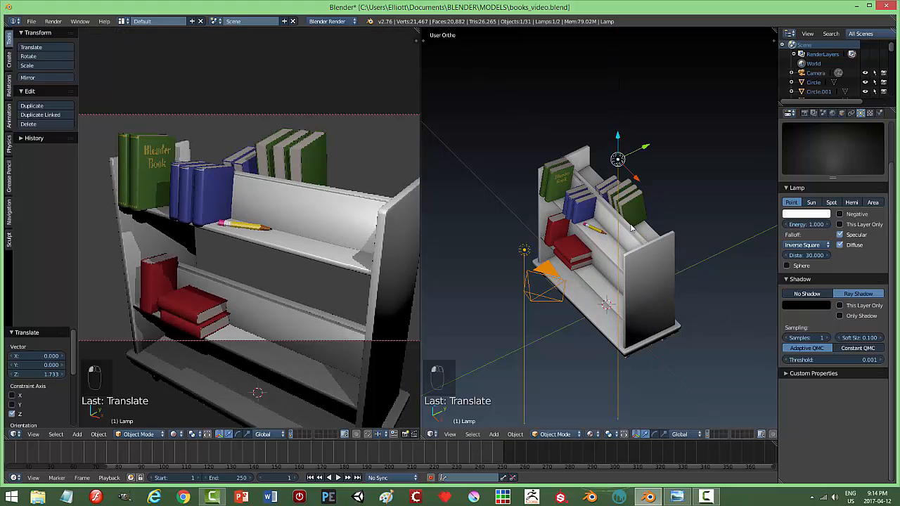
Step: Select the second lamp near the camera and move it about 0.82 along Y
right_click(524, 250)
key(g)
key(y)
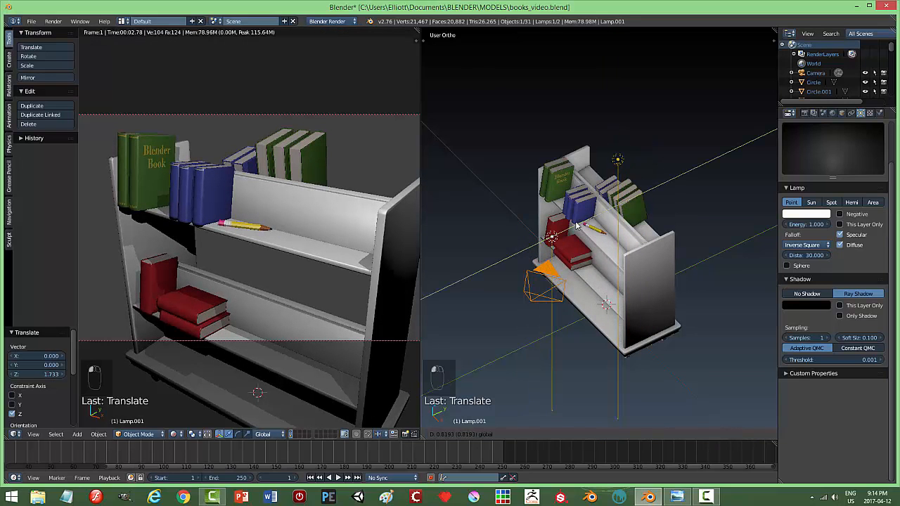
click(576, 225)
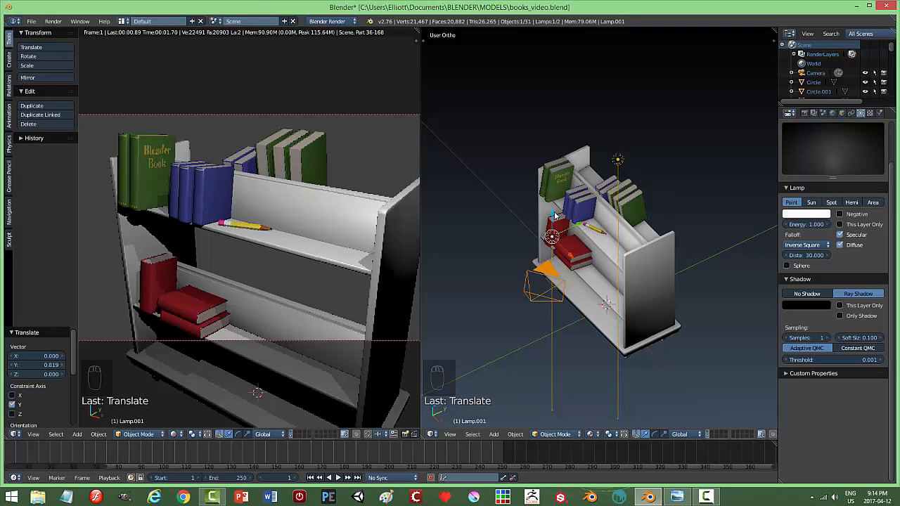
Step: Raise the second lamp about 2.00 along Z, and lower it by about 2.93 along Z
key(g)
key(z)
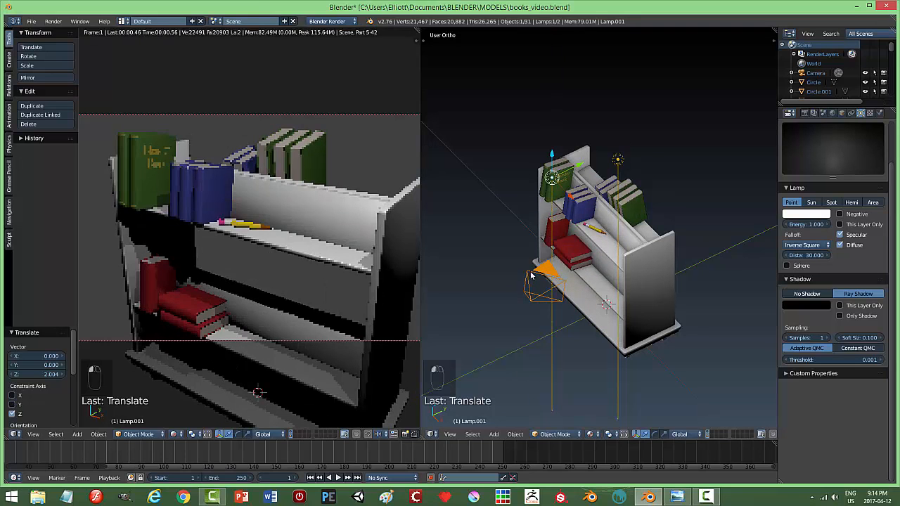
click(550, 176)
key(g)
key(z)
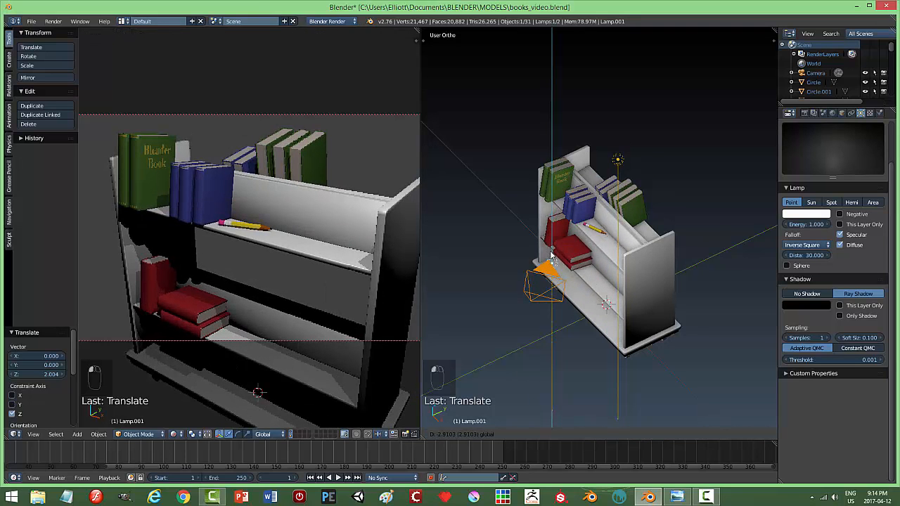
click(601, 265)
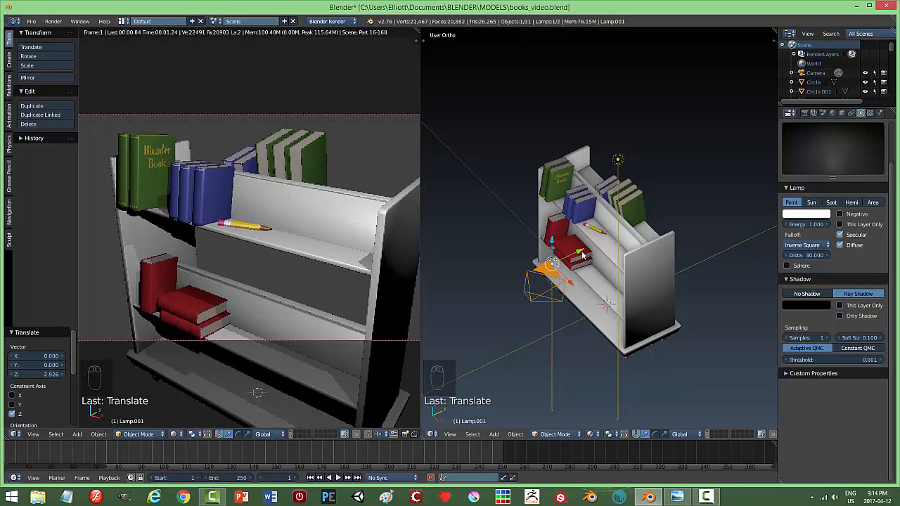
Step: Move the second lamp about -1.79 along X and about 0.31 along Y
key(g)
key(x)
click(531, 310)
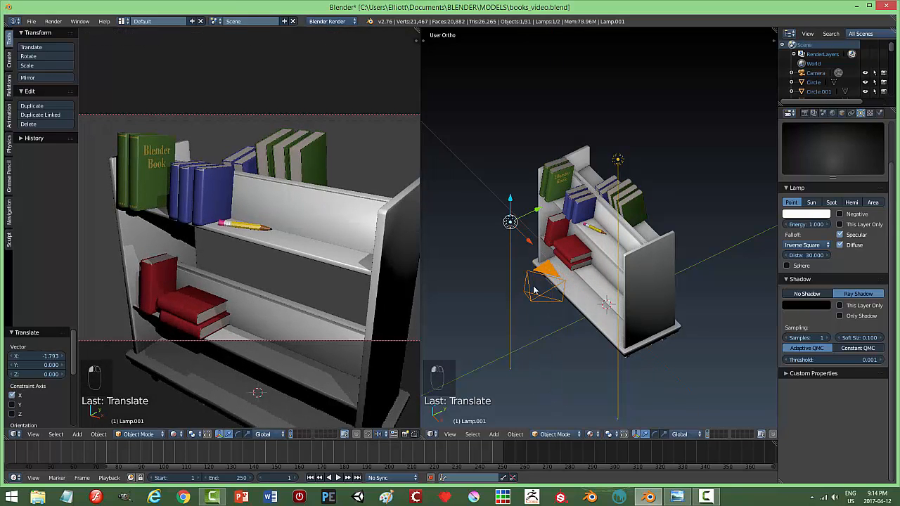
key(g)
key(y)
click(552, 205)
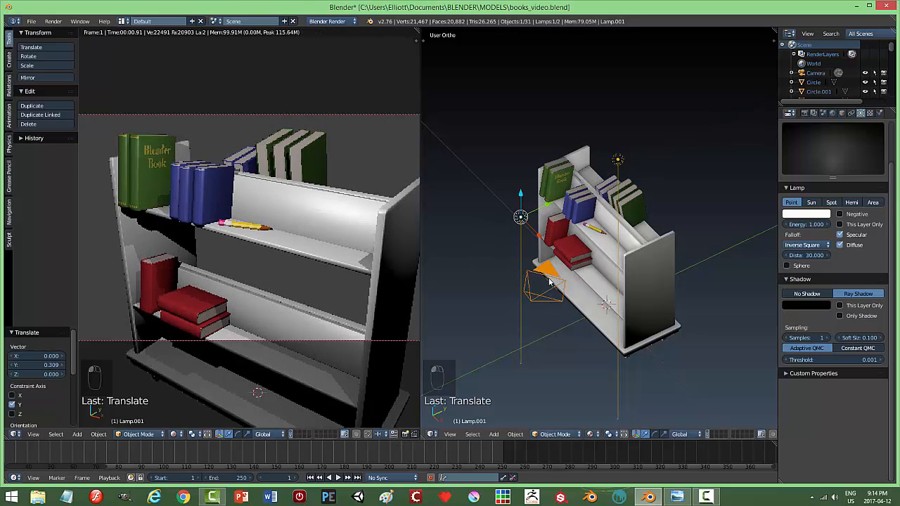
Step: Move the second lamp about 2.69 along X and about 0.70 along Y
key(g)
key(y)
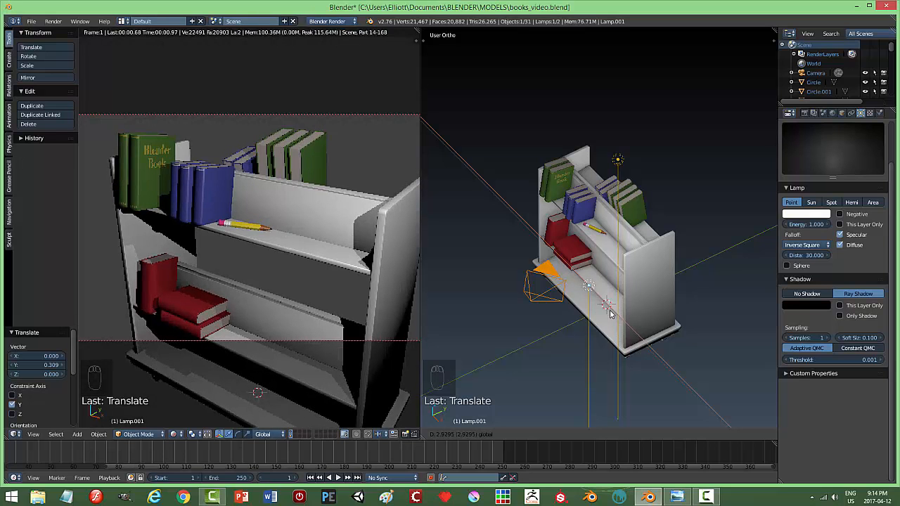
drag(610, 314, 606, 304)
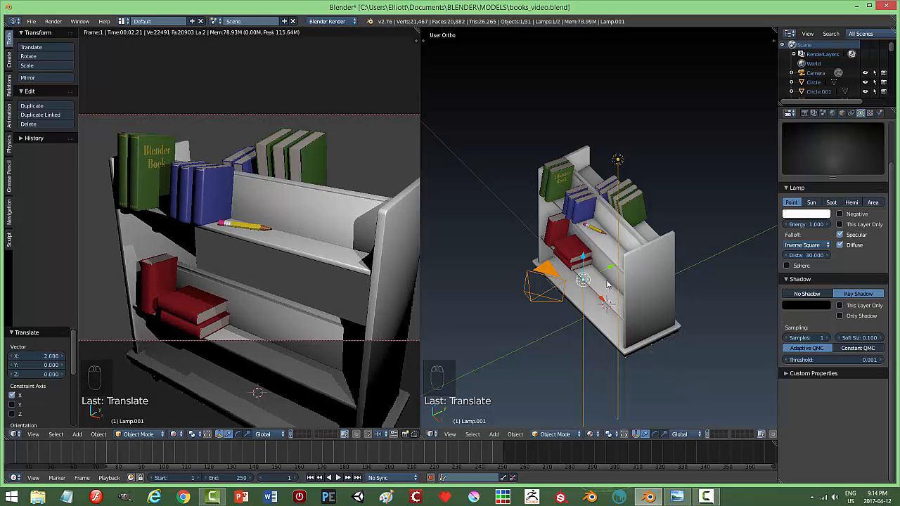
drag(607, 266, 627, 247)
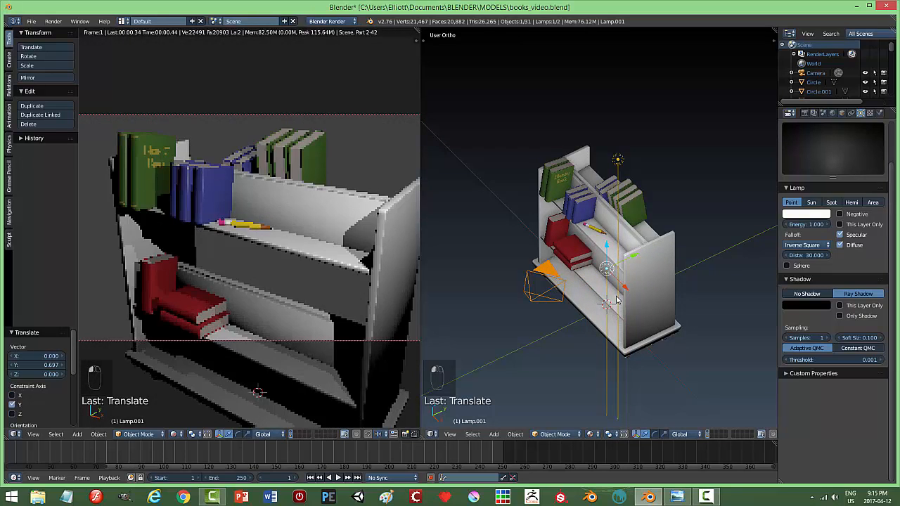
Step: Move the second lamp about 0.17 along X and about -2.97 along Y, out past the camera
mouse_move(625, 287)
mouse_down()
mouse_move(571, 233)
mouse_move(620, 302)
mouse_up()
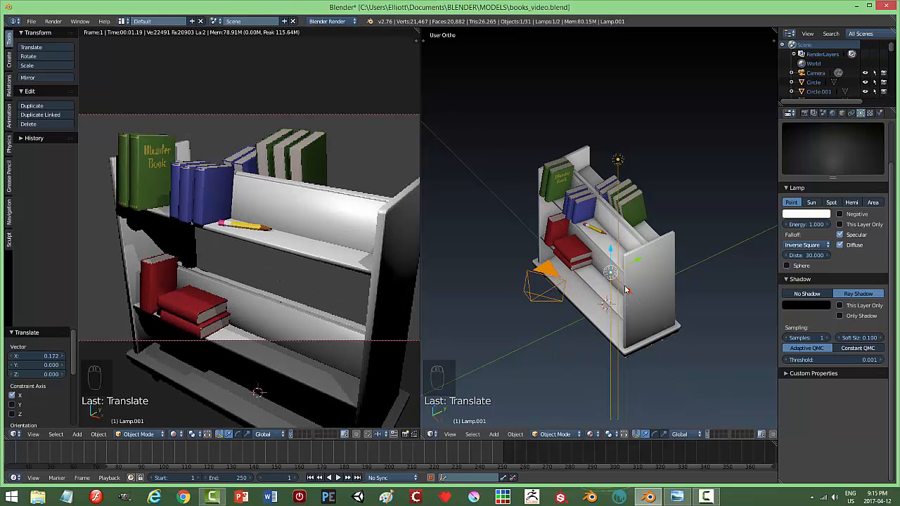
middle_drag(623, 312, 604, 303)
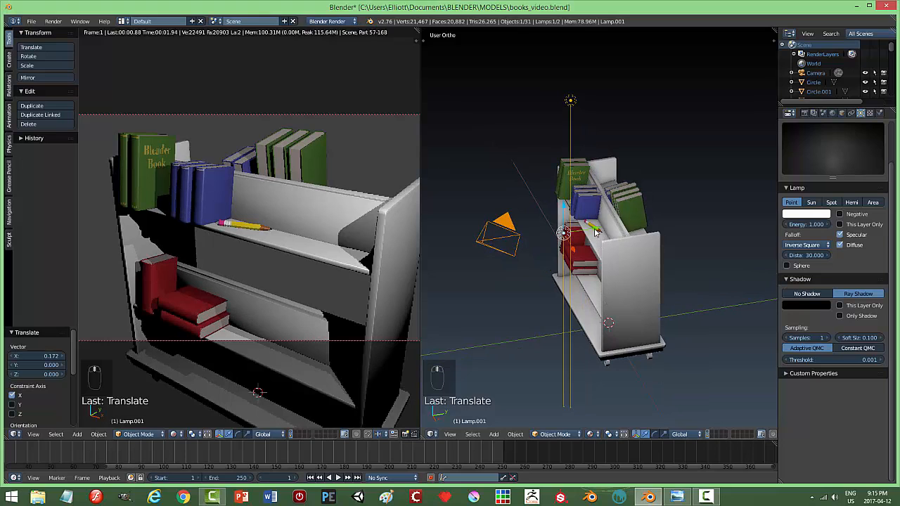
drag(595, 227, 478, 244)
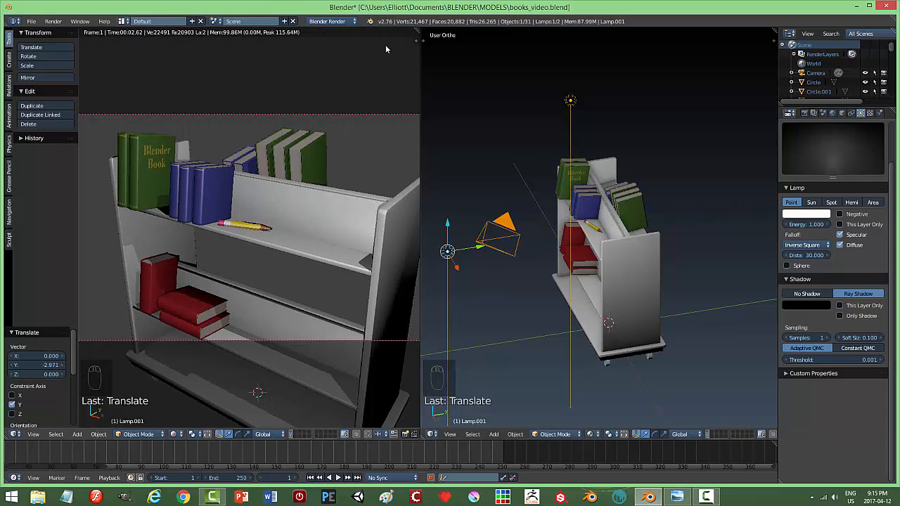
Step: Join the two 3D views into one camera view and switch it from rendered to solid shading
drag(416, 32, 492, 42)
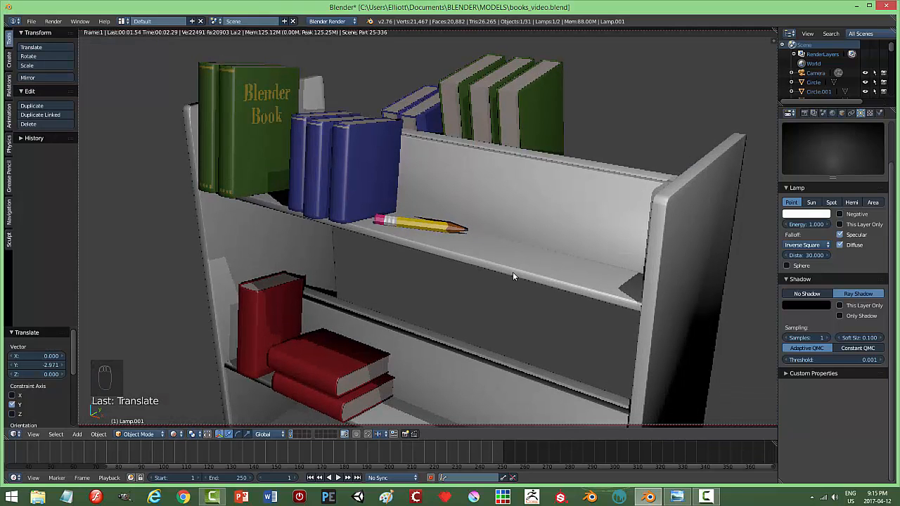
key(shift+z)
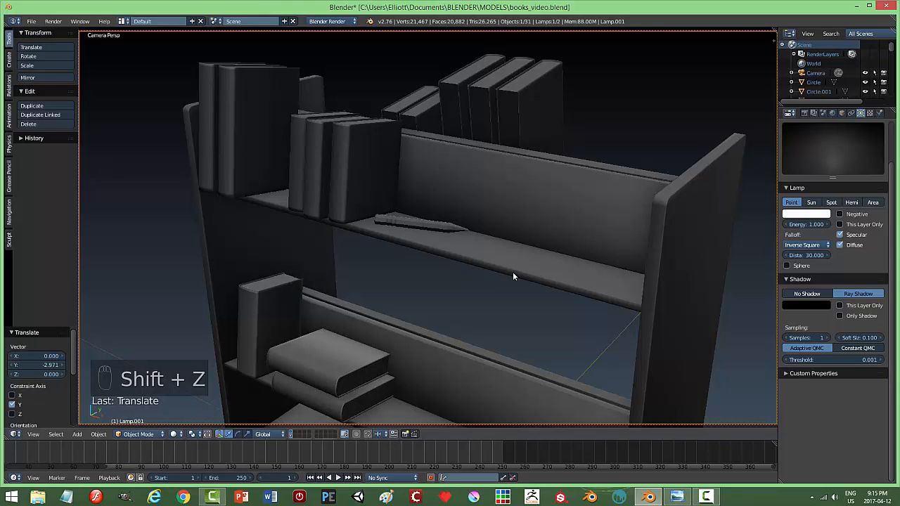
Step: Save the file, render the scene and return to the 3D view
key(ctrl+s)
key(F12)
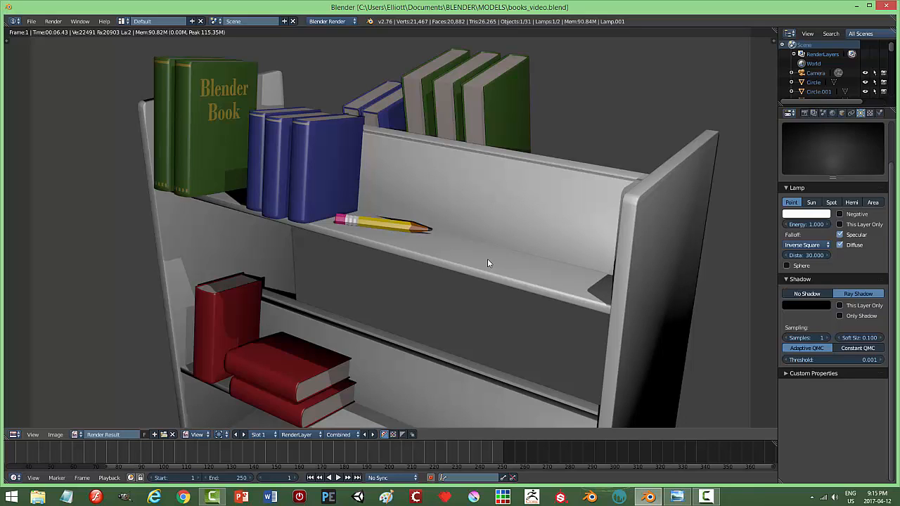
key(Escape)
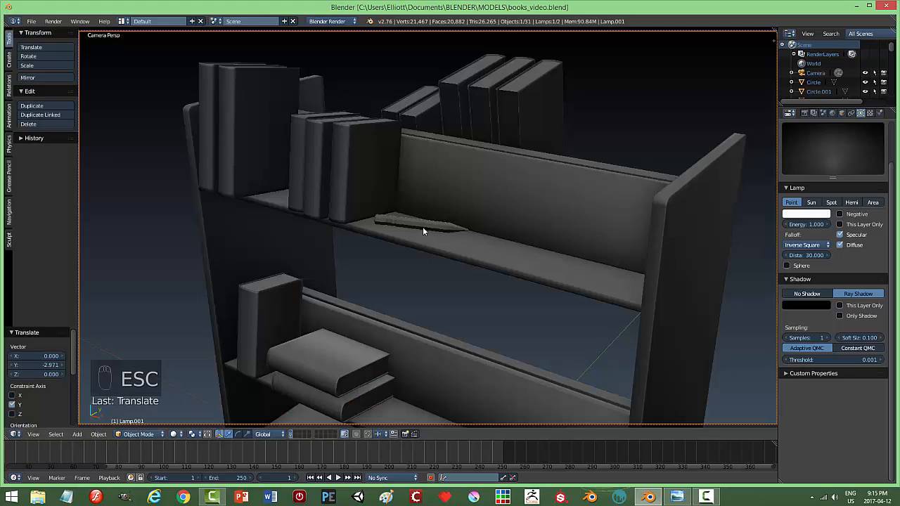
Step: Select the pencil on the upper shelf and raise it about 0.004 along Z
right_click(422, 228)
middle_drag(495, 251, 495, 259)
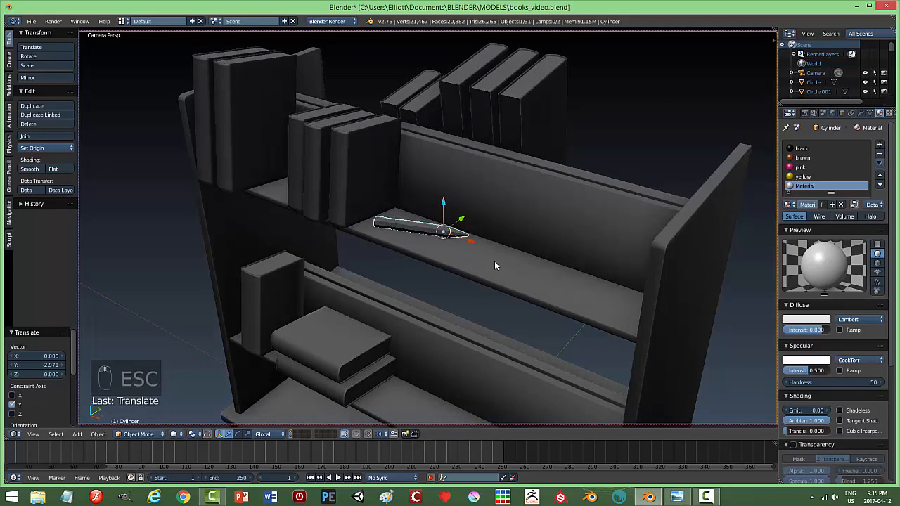
scroll(457, 211, up, 3)
click(455, 211)
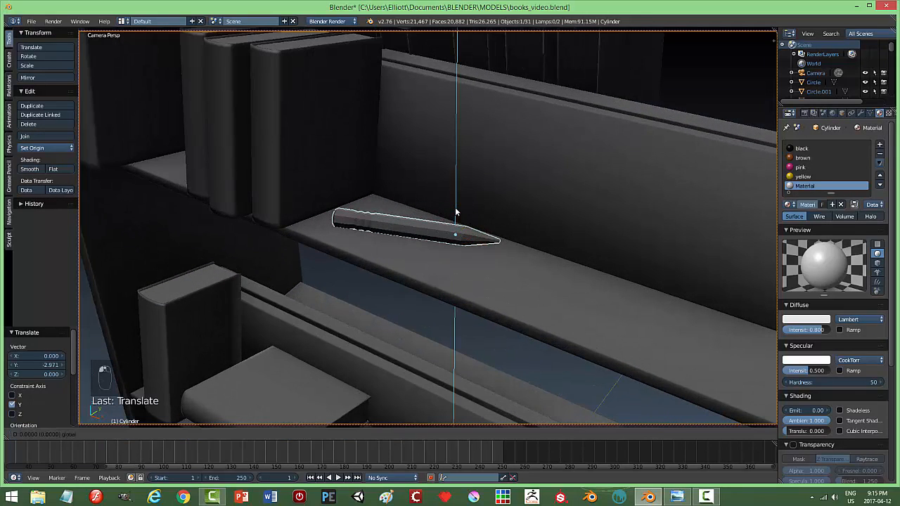
click(456, 211)
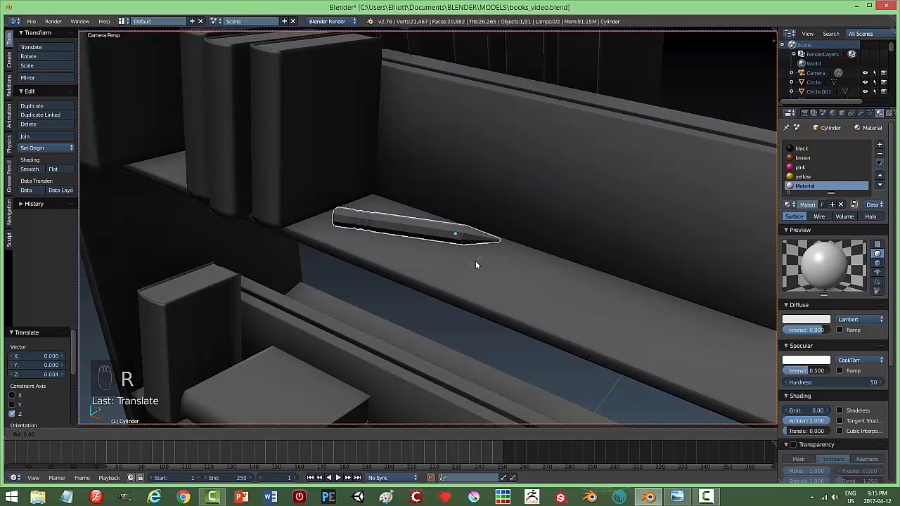
Step: Rotate the pencil about -1.3° around X and lower it about 0.004 along Z
key(x)
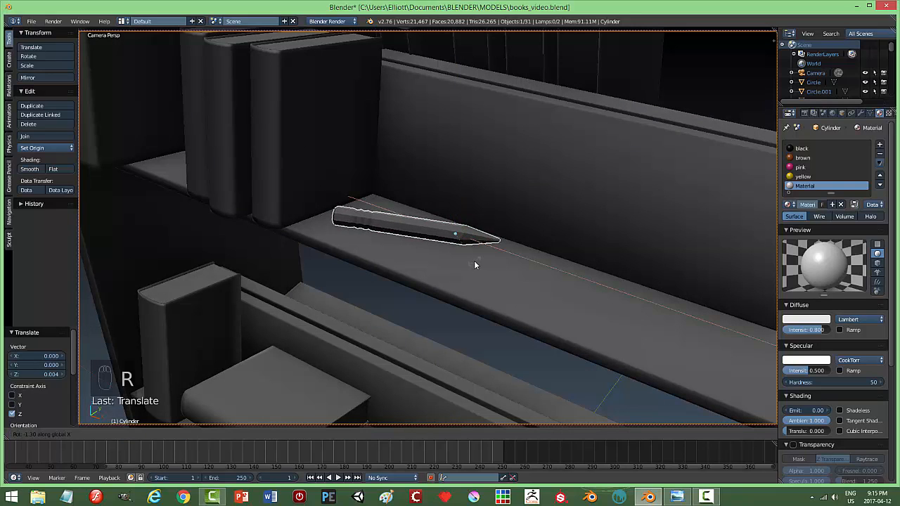
click(474, 261)
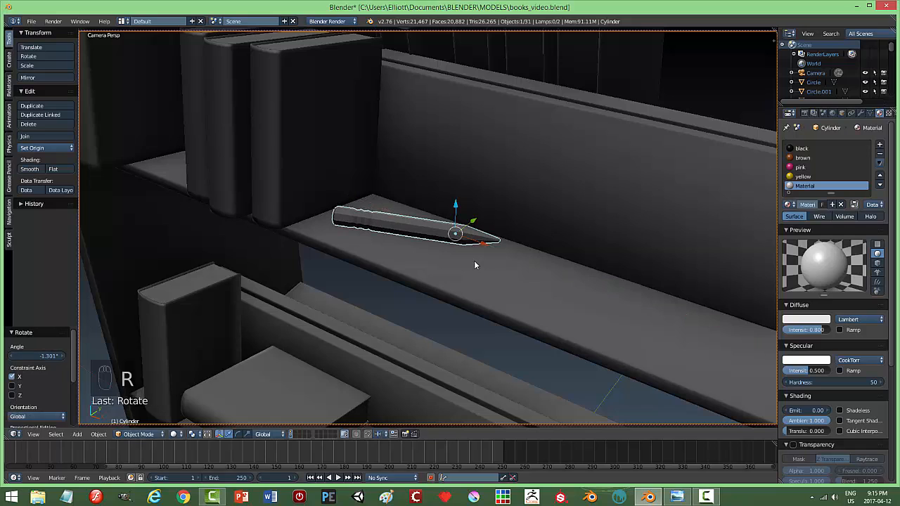
click(455, 211)
click(454, 207)
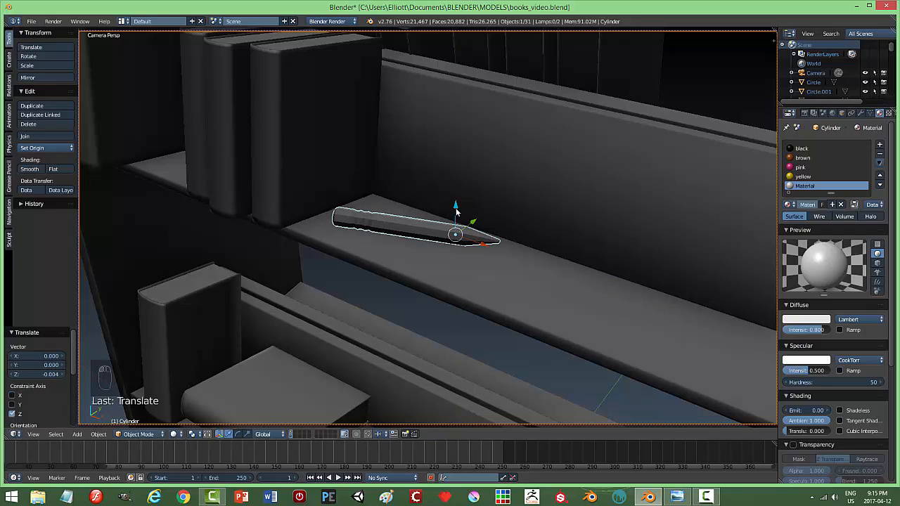
Step: Deselect everything, reposition the camera to look down on the shelves from higher up, and render the scene
key(a)
scroll(519, 218, down, 3)
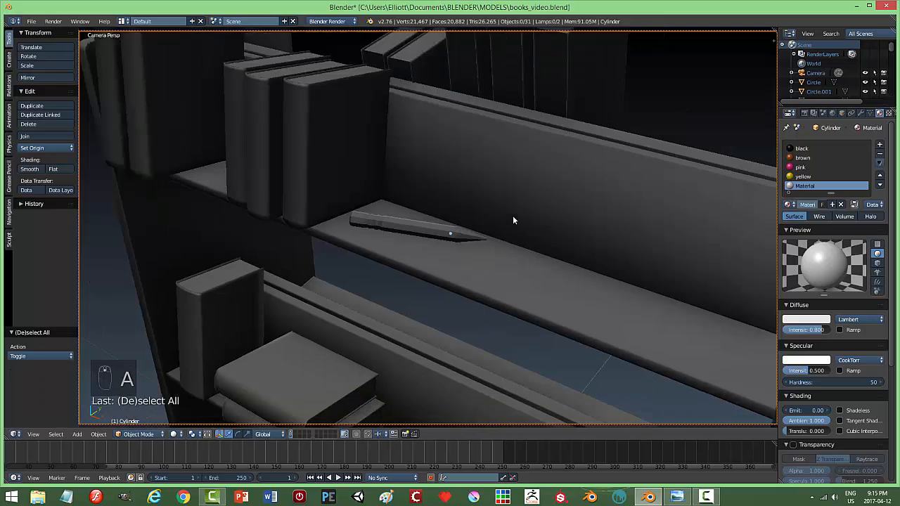
middle_drag(480, 228, 485, 254)
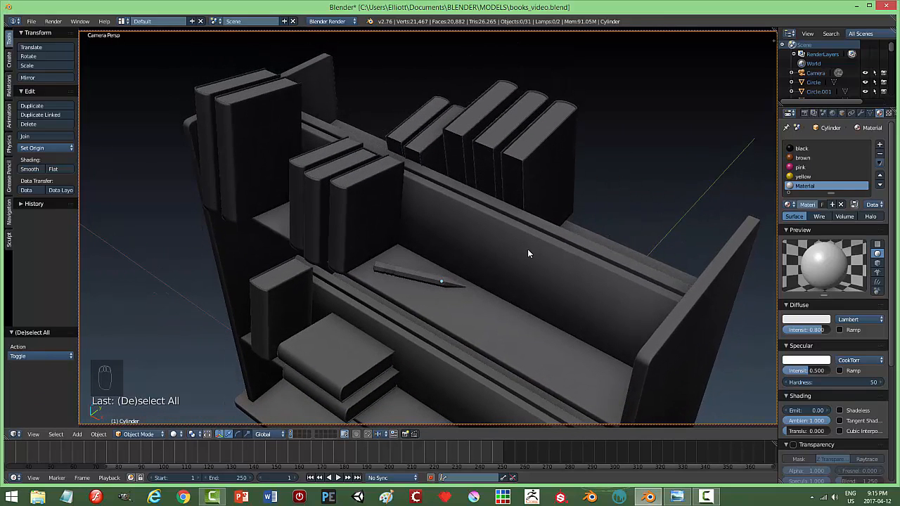
key(F12)
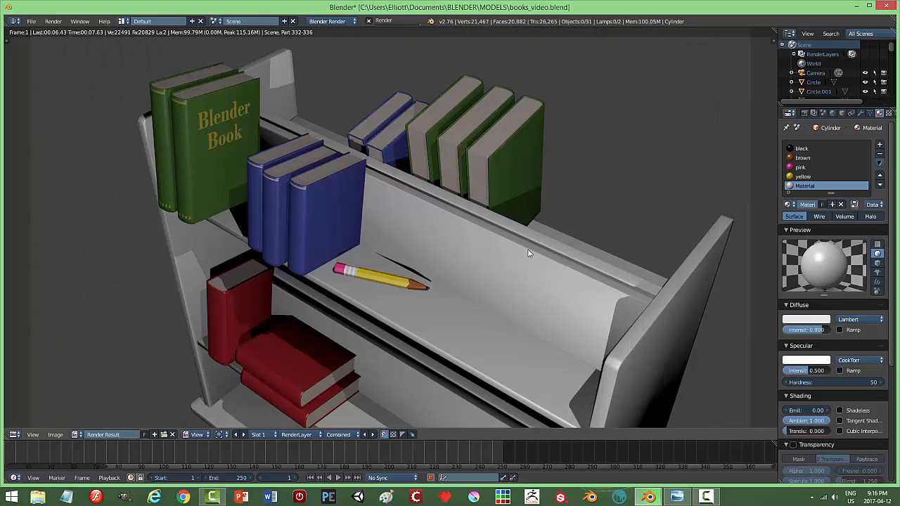
key(Escape)
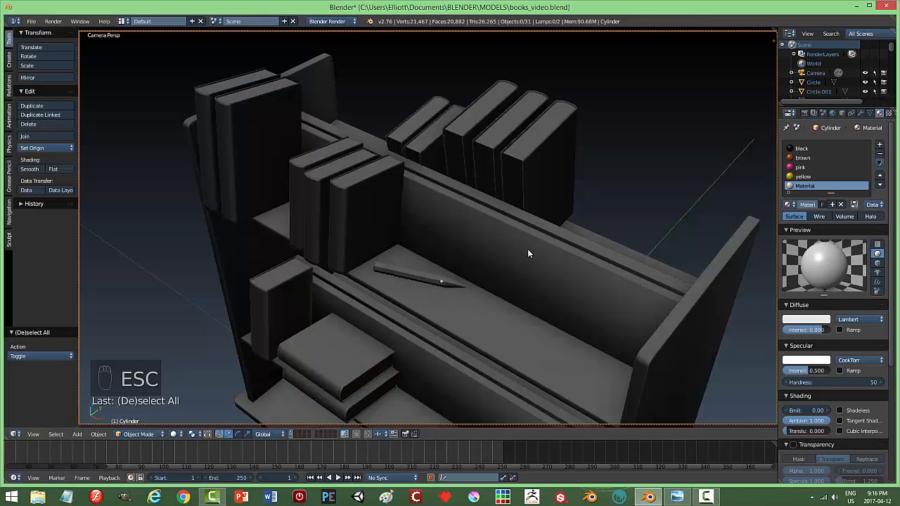
Step: Swing the camera further around toward the bookshelf's near end panel and render the scene again
middle_drag(529, 284, 524, 284)
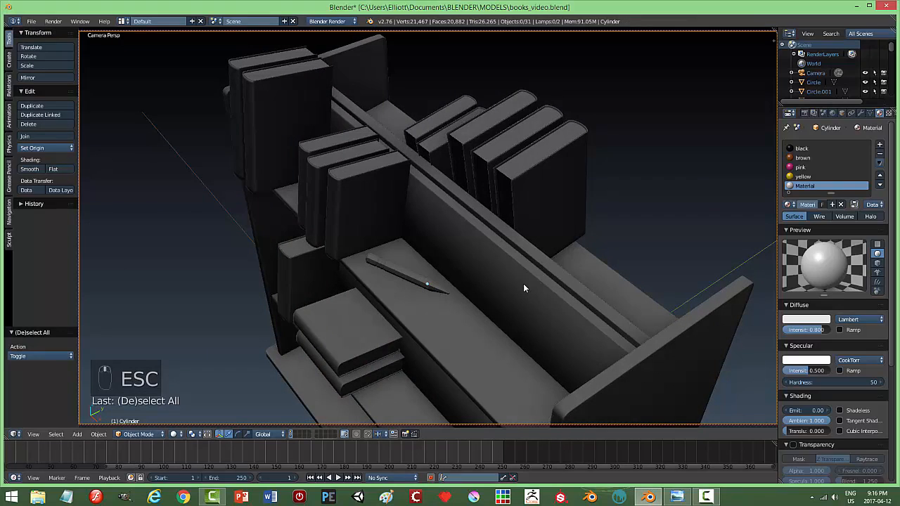
key(F12)
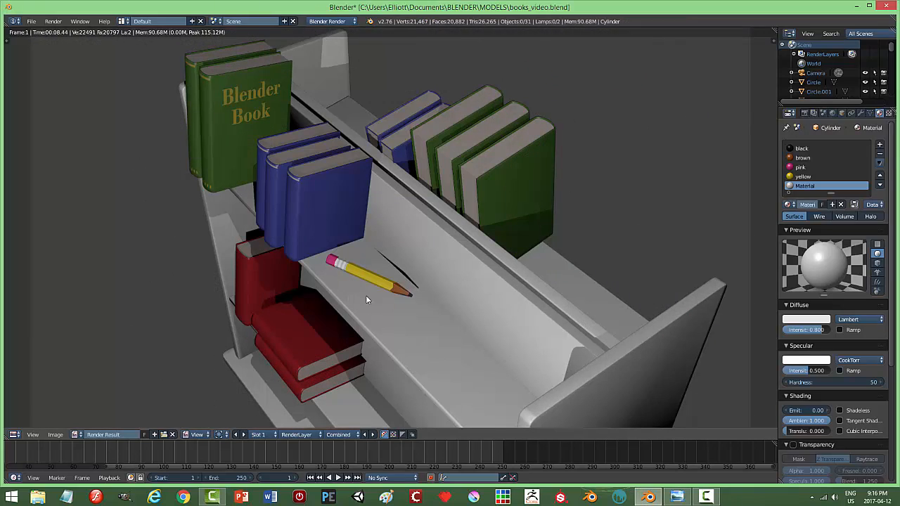
key(Escape)
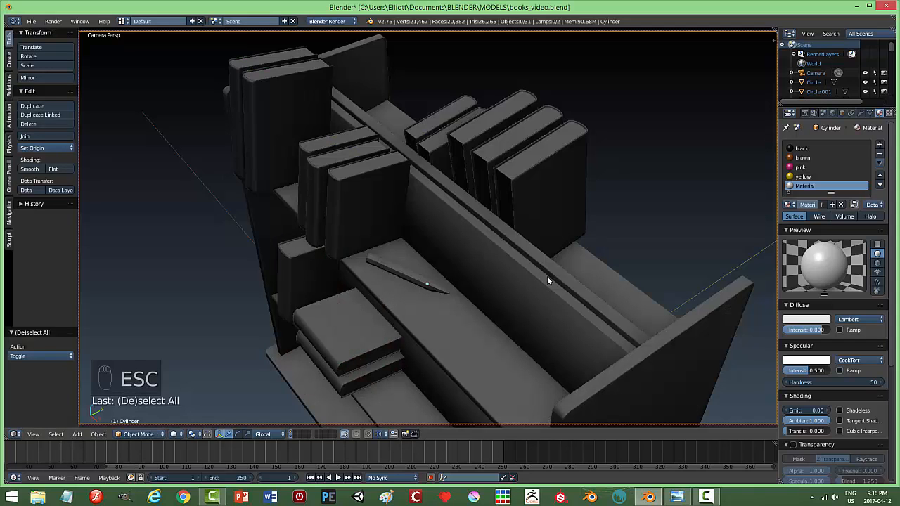
Step: Hide the object Lamp and render the camera view with only Lamp.001 lighting the bookshelf
key(KP_0)
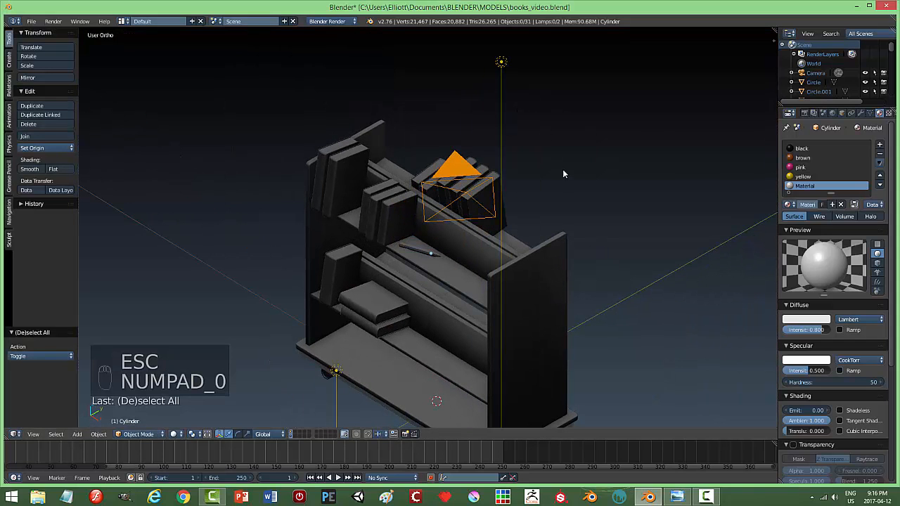
scroll(566, 184, down, 5)
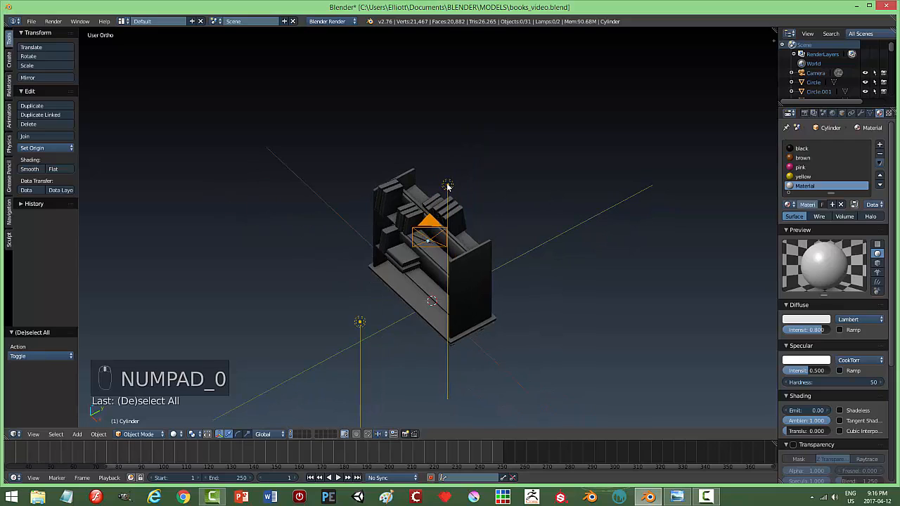
right_click(447, 188)
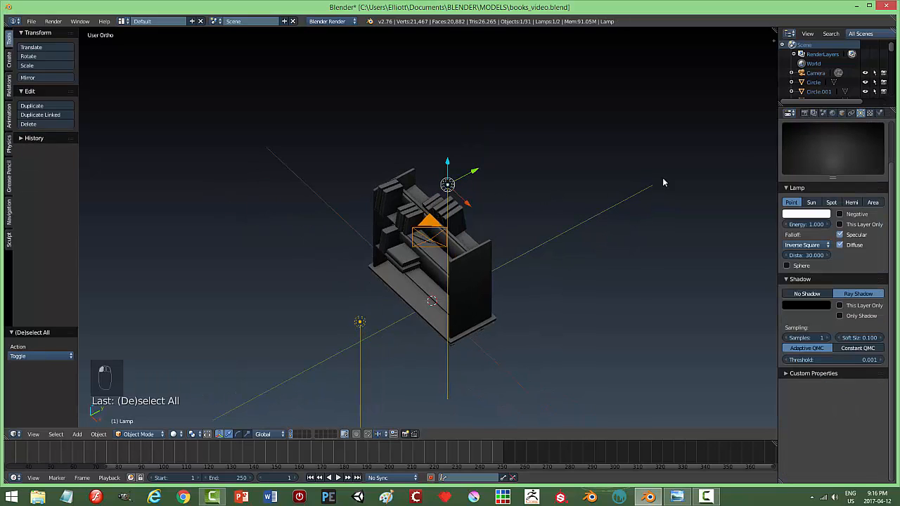
scroll(889, 78, down, 10)
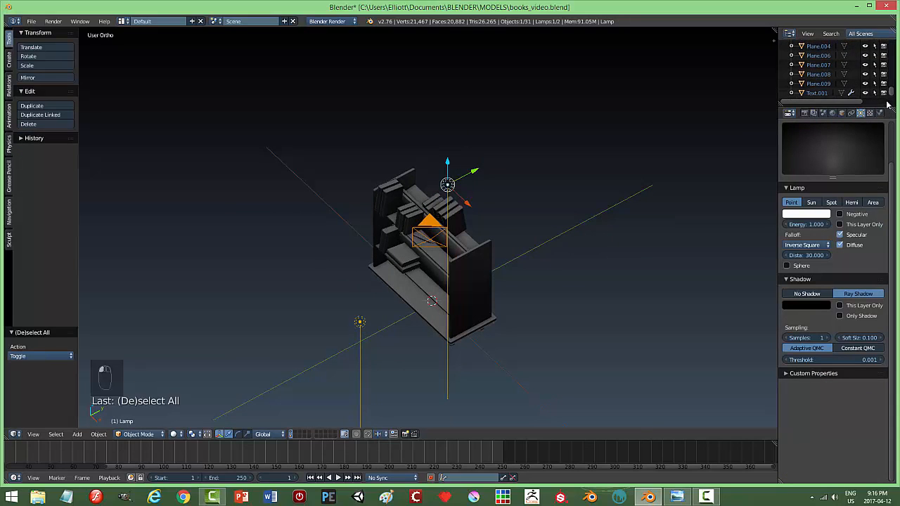
scroll(887, 97, up, 4)
click(865, 73)
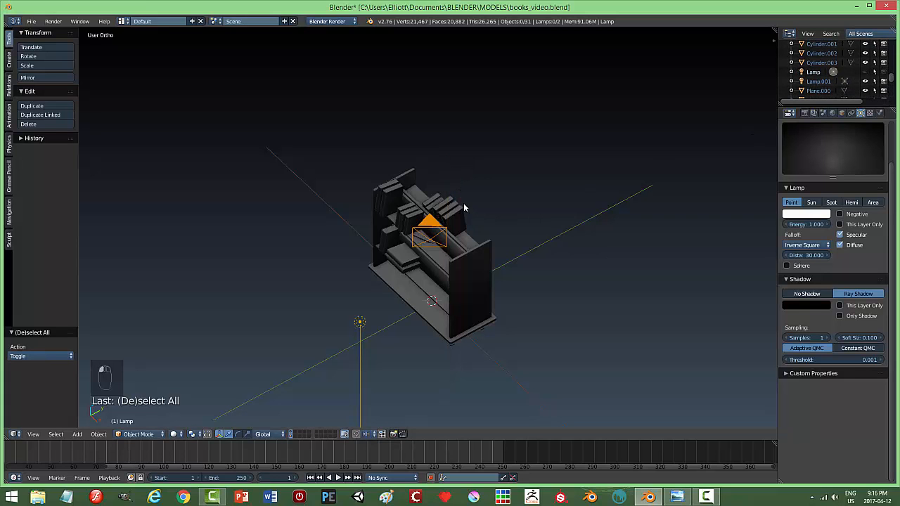
key(KP_0)
key(F12)
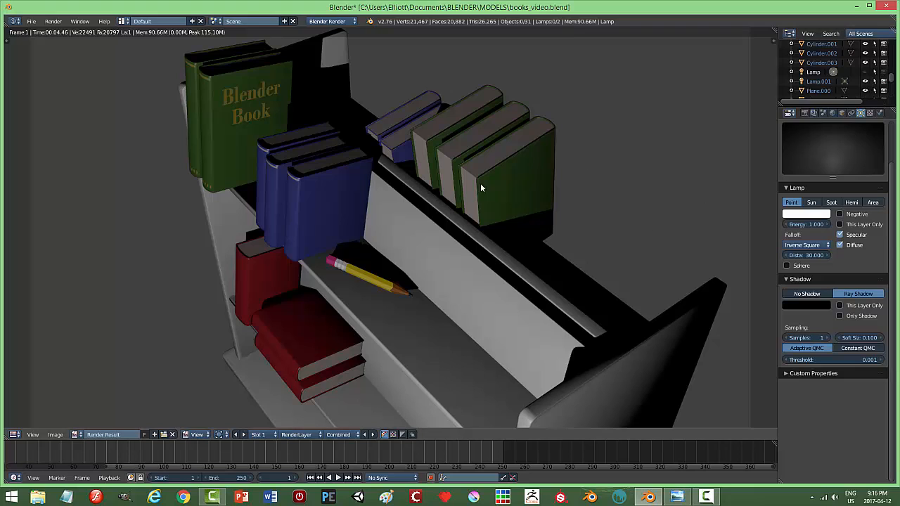
Step: Unhide Lamp, hide Lamp.001 instead, and render the bookshelf again with only Lamp as the light source
key(Escape)
click(864, 72)
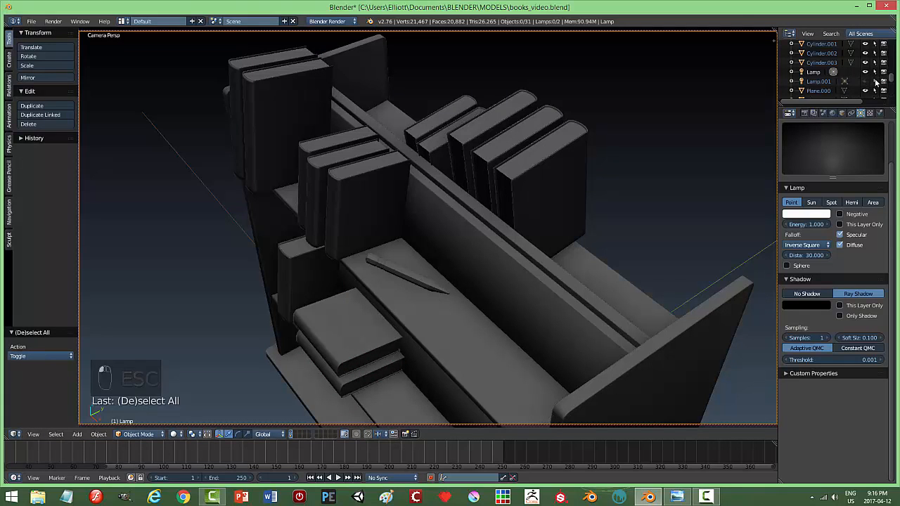
key(F11)
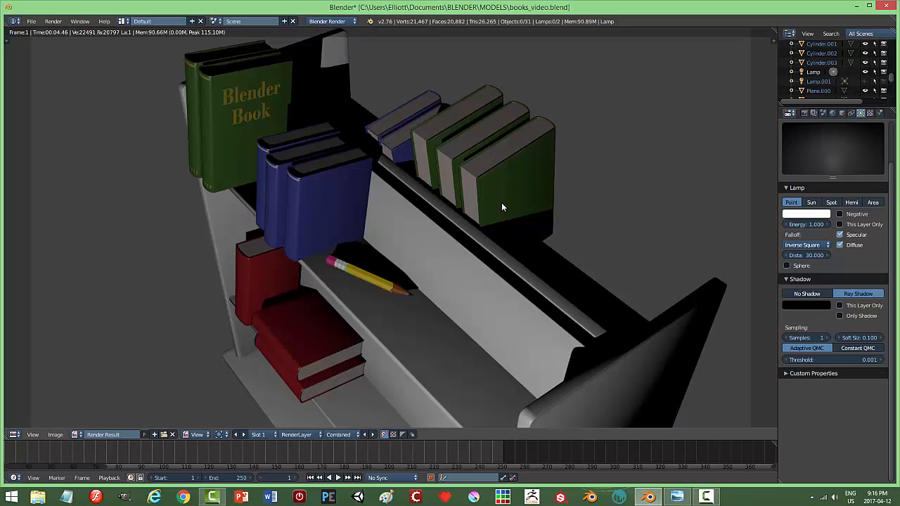
key(F12)
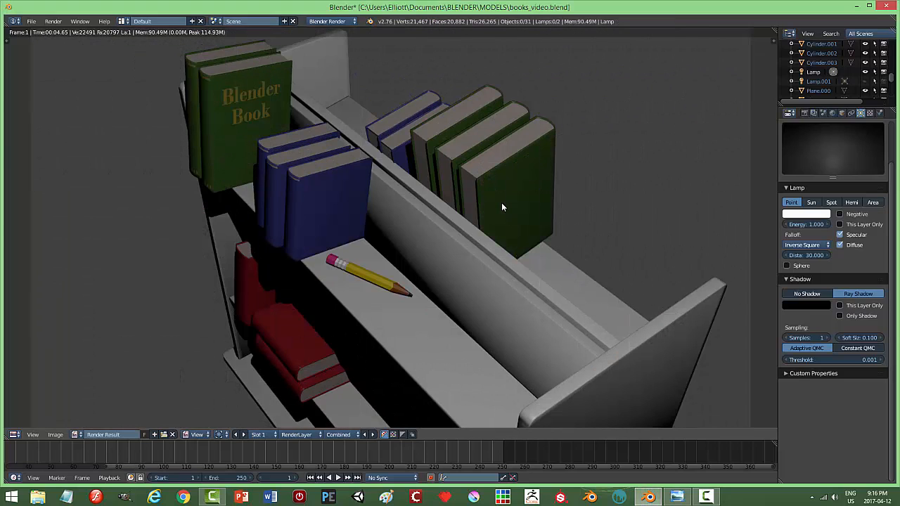
key(Escape)
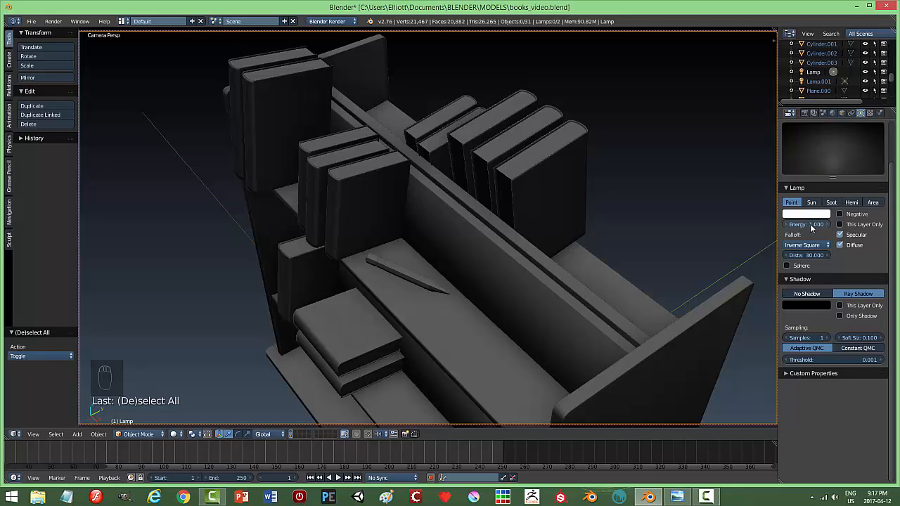
Step: Select Lamp.001 outside the camera view and move it nearer the bookshelf, shifting it 2.891 along Y
key(KP_0)
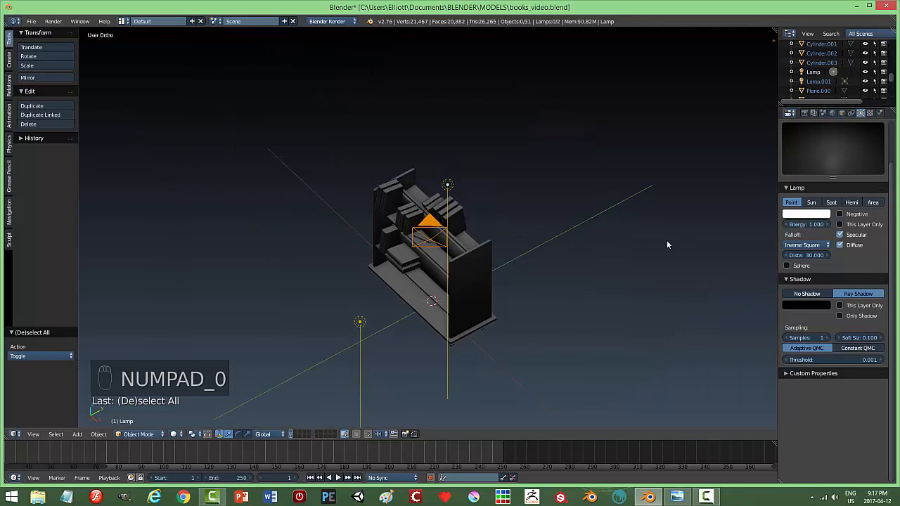
right_click(364, 323)
middle_drag(366, 323, 556, 320)
drag(604, 331, 388, 236)
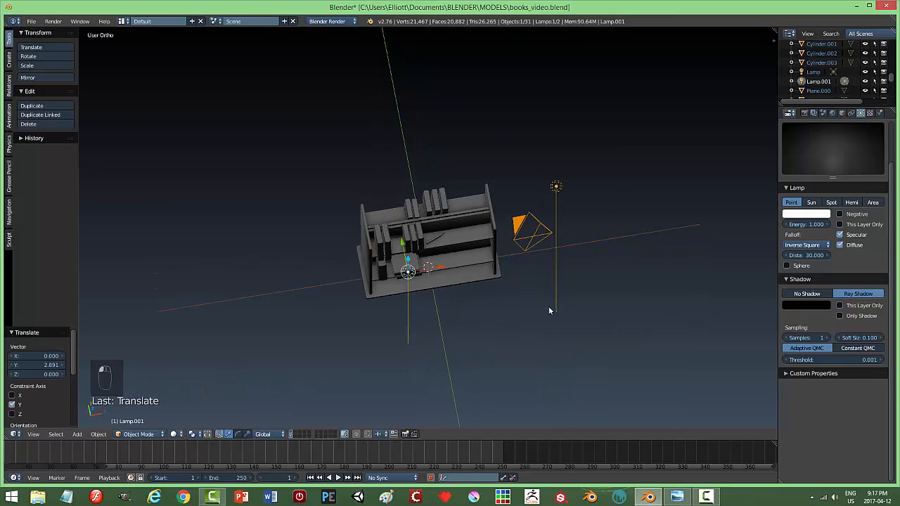
middle_drag(550, 310, 486, 281)
Step: Set the energy of Lamp.001 to 2
click(811, 225)
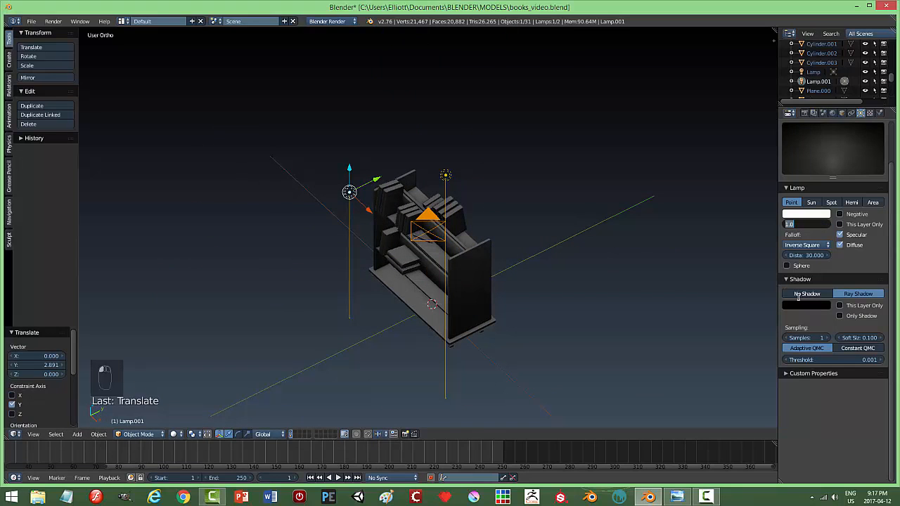
text(2)
key(Return)
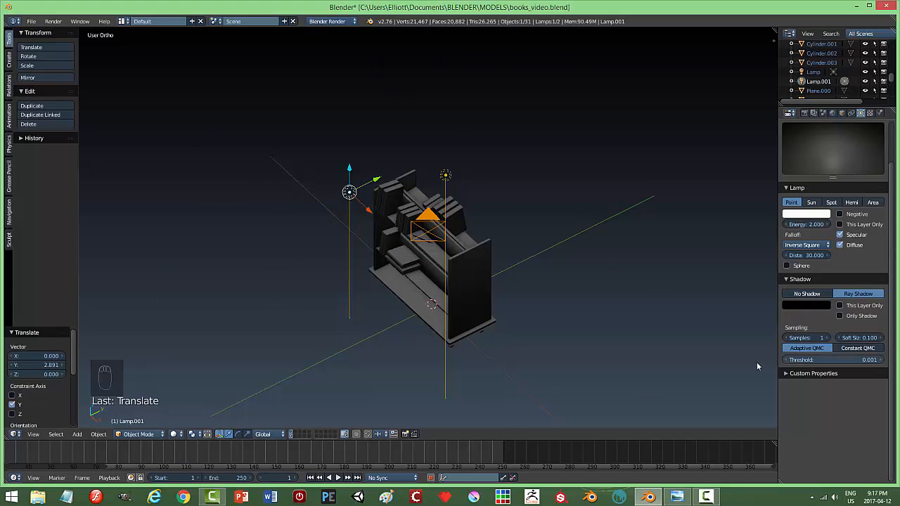
Step: Select Lamp, preview the camera view in rendered shading, and try the Sun type before returning it to Point
right_click(449, 177)
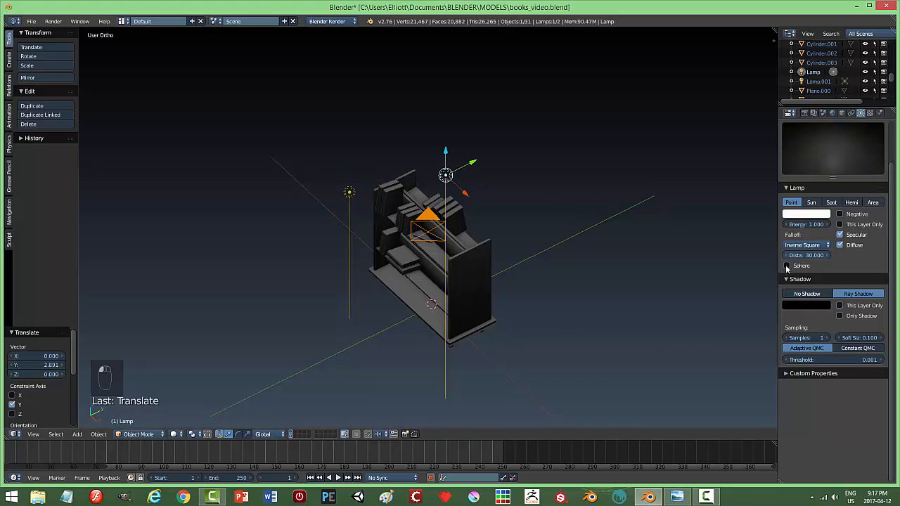
key(KP_0)
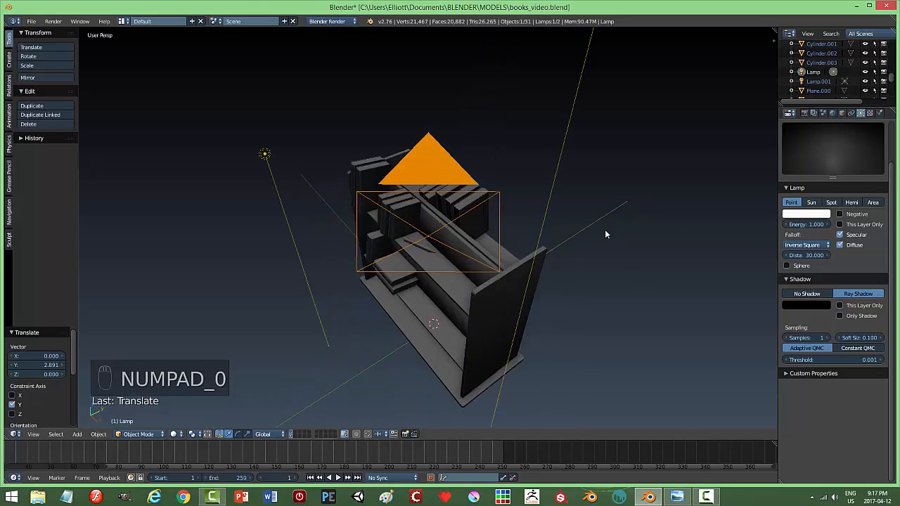
key(shift+z)
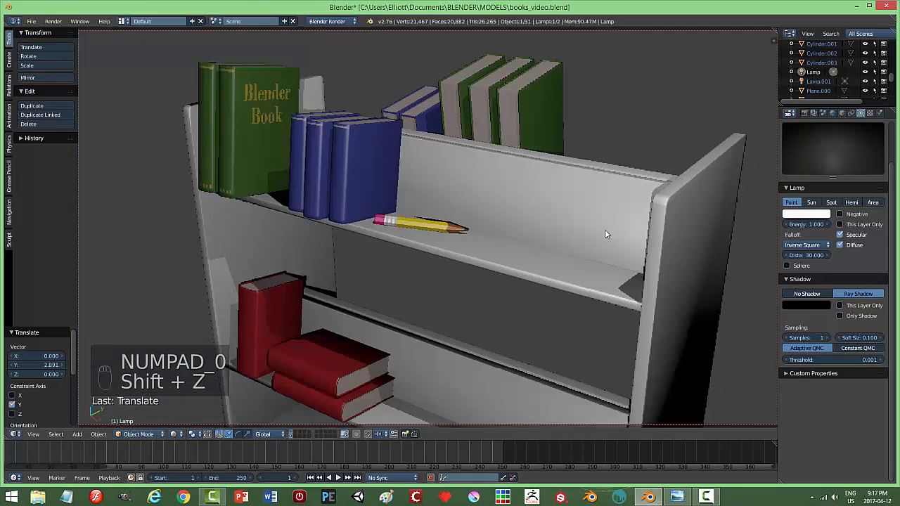
click(811, 203)
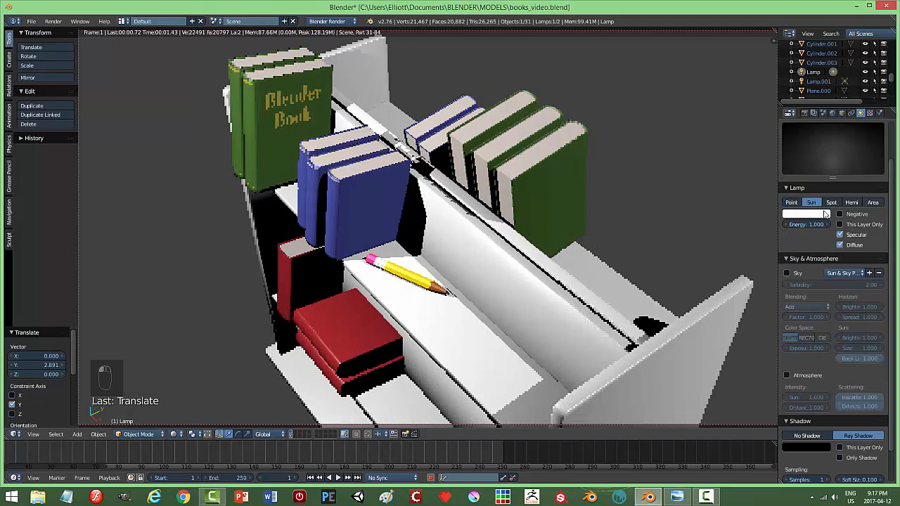
click(791, 203)
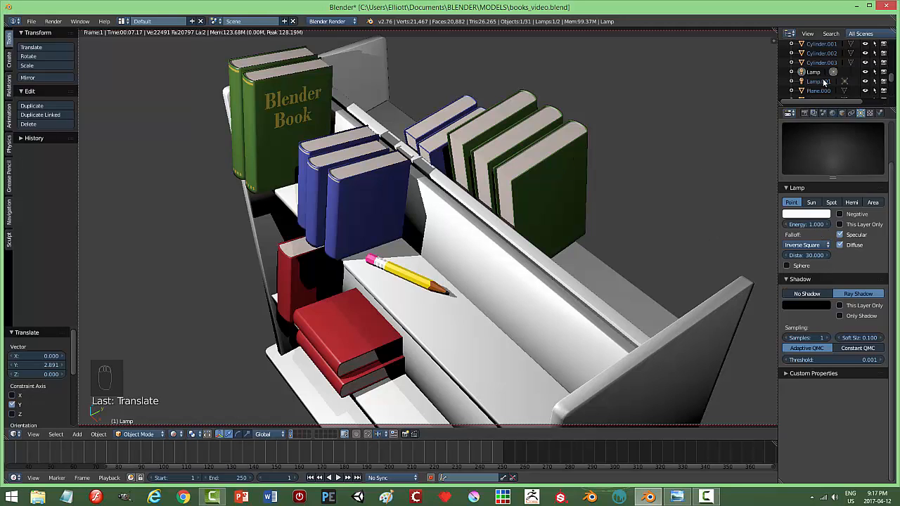
Step: Select Lamp.001 and set its energy to 1
click(819, 81)
click(816, 225)
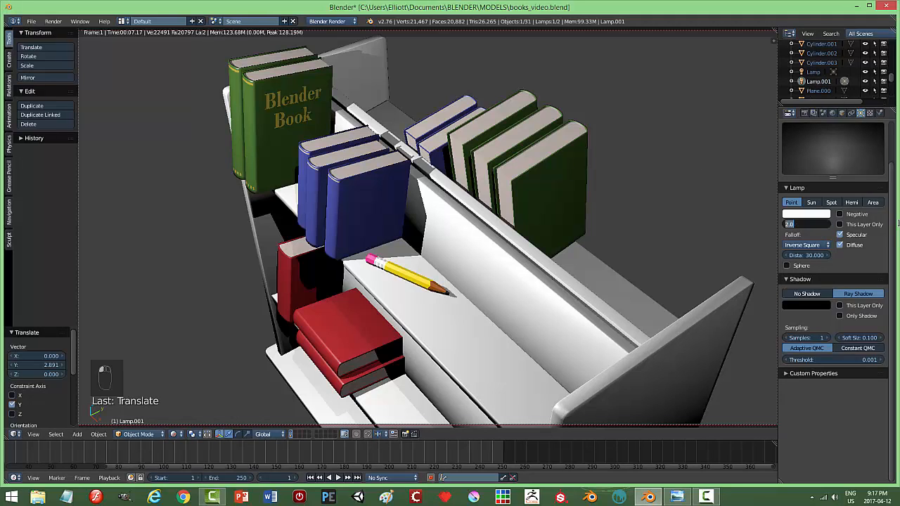
text(1)
key(Return)
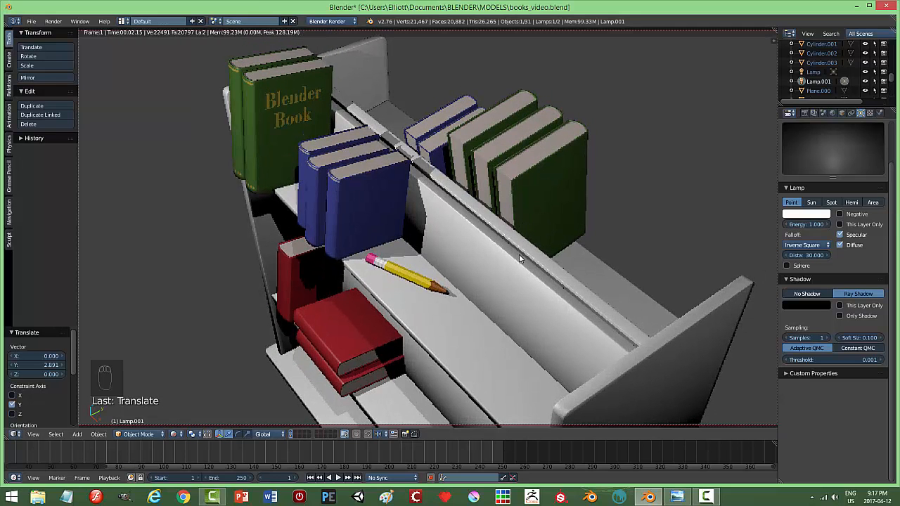
Step: Leave rendered shading, pull the camera back and lower, render, and compare the result with books_cartoon.png in Windows Photo Viewer
key(shift+z)
middle_drag(520, 277, 538, 262)
scroll(539, 264, down, 6)
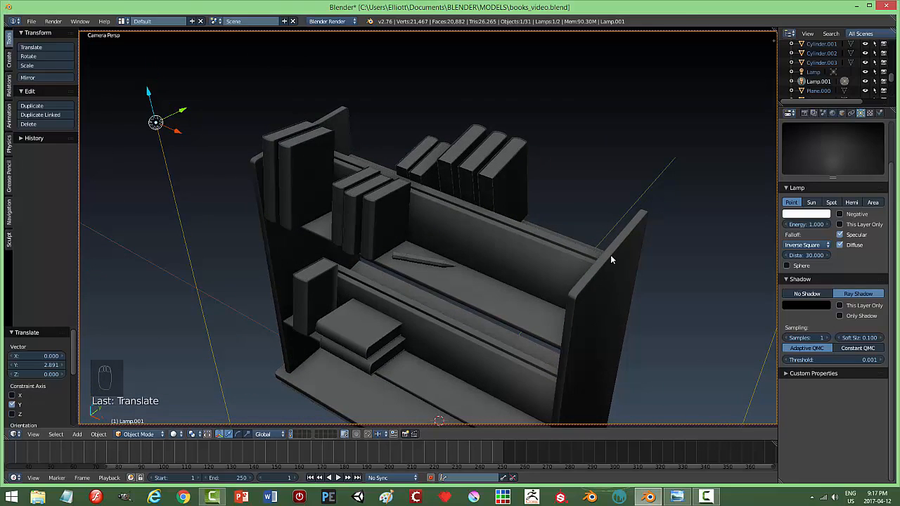
key(F12)
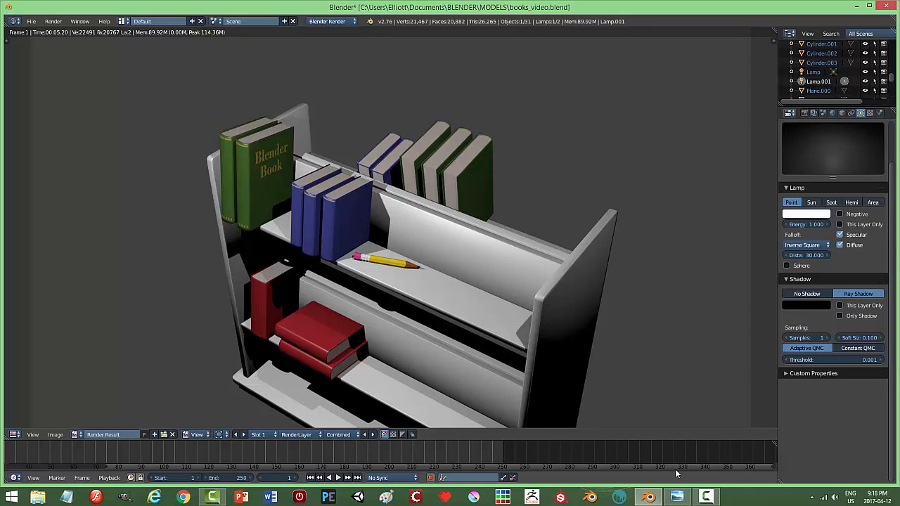
click(678, 498)
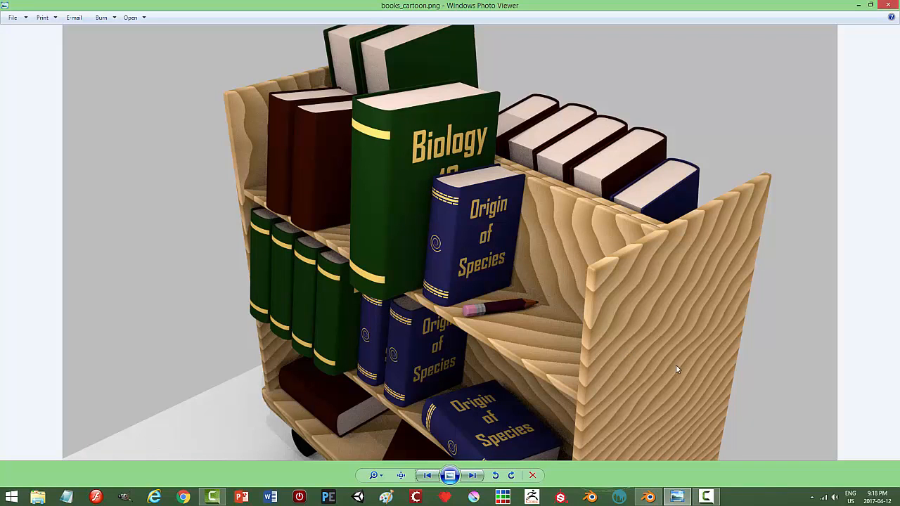
click(646, 498)
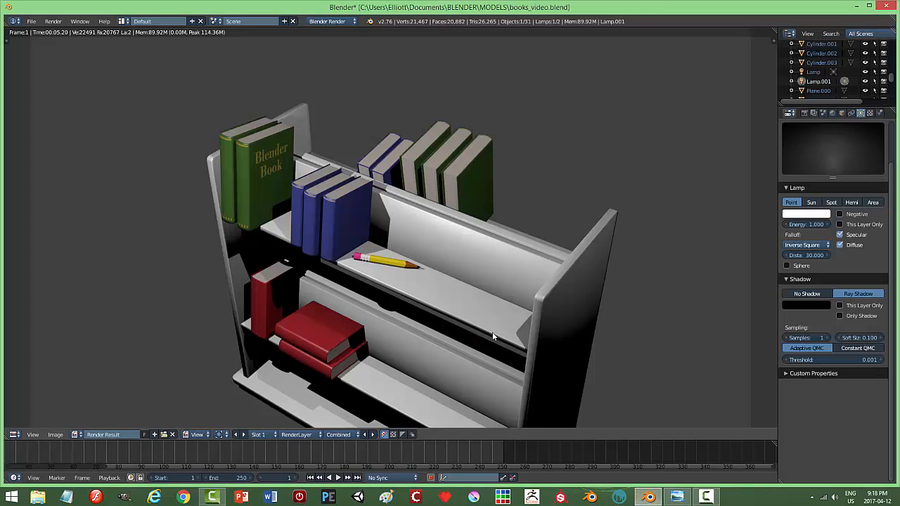
Step: Swing the camera around to face the bookshelf's near end panel and test-render that angle
key(Escape)
middle_drag(521, 335, 293, 326)
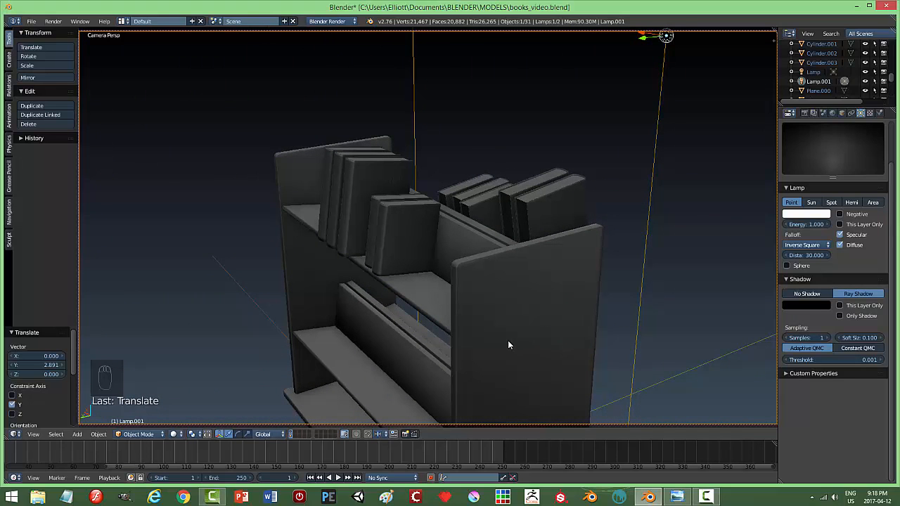
key(F12)
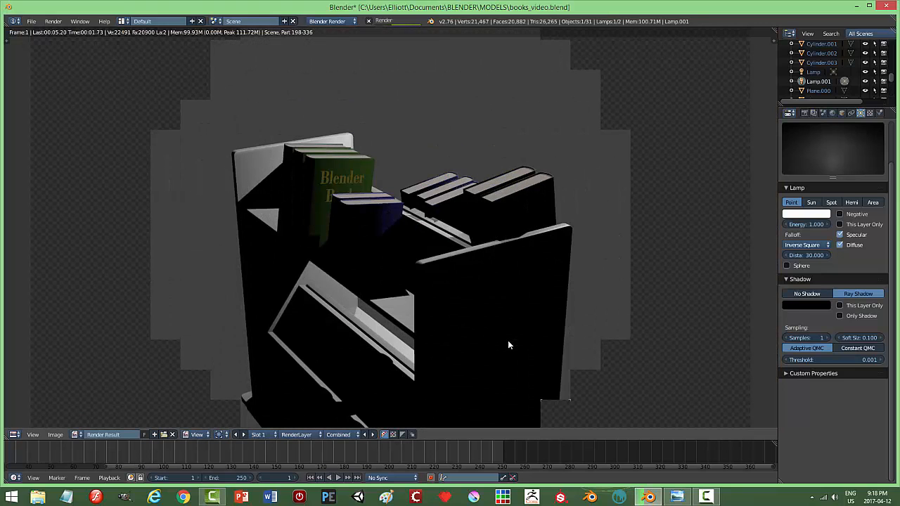
key(Escape)
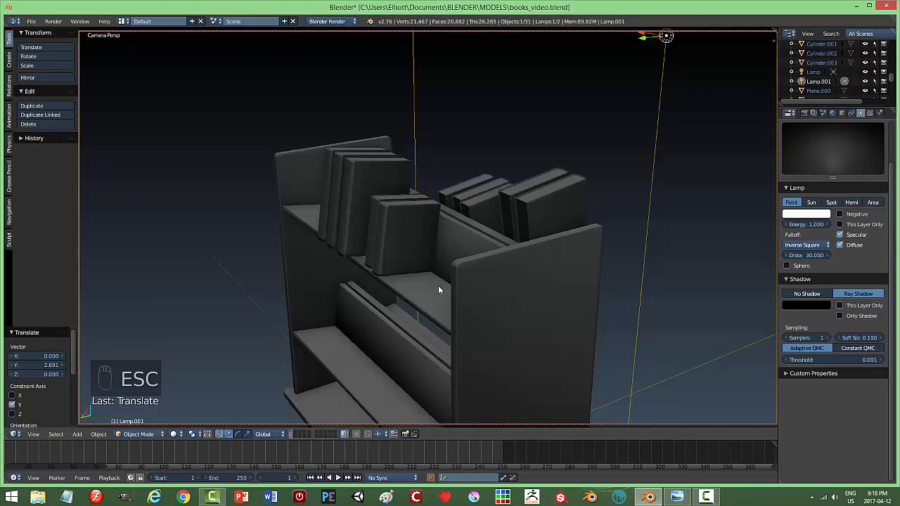
Step: Swing the camera to the bookshelf's opposite end, test-render it, turn it toward the shelves' front and render again
middle_drag(438, 287, 508, 299)
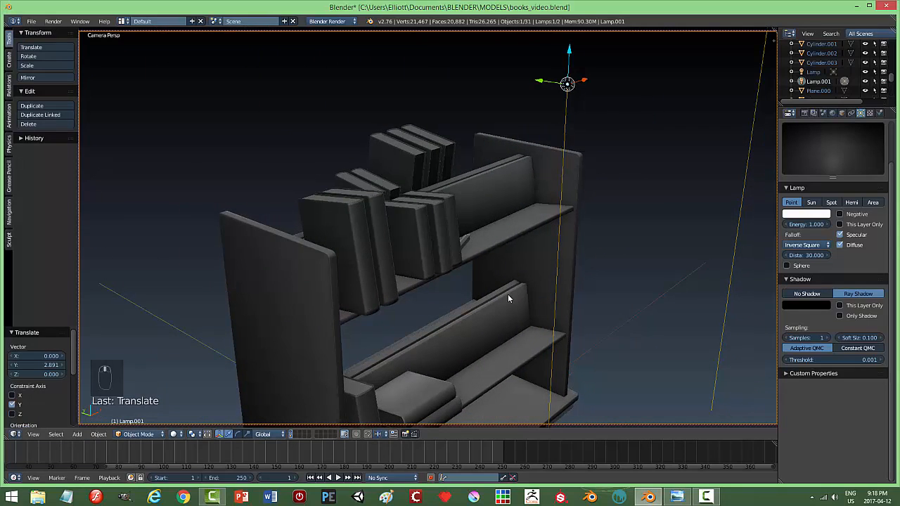
key(F12)
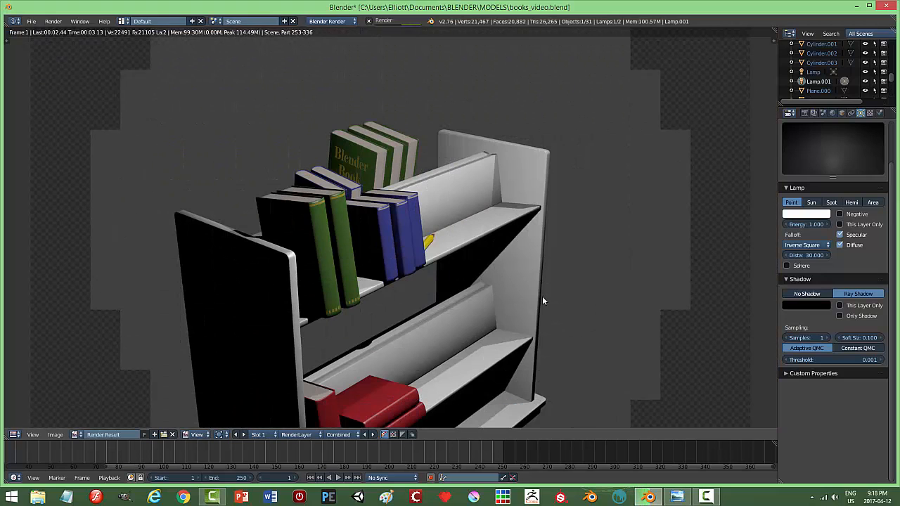
key(Escape)
middle_drag(464, 307, 611, 268)
key(F12)
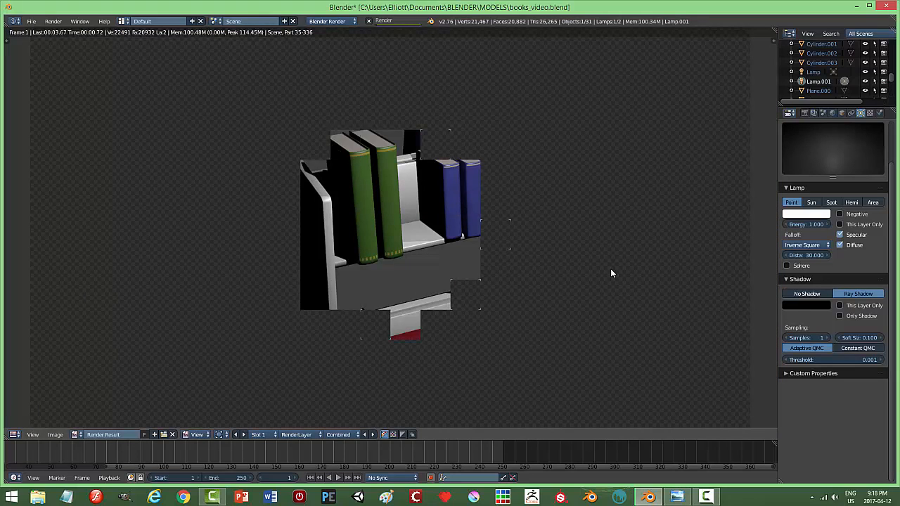